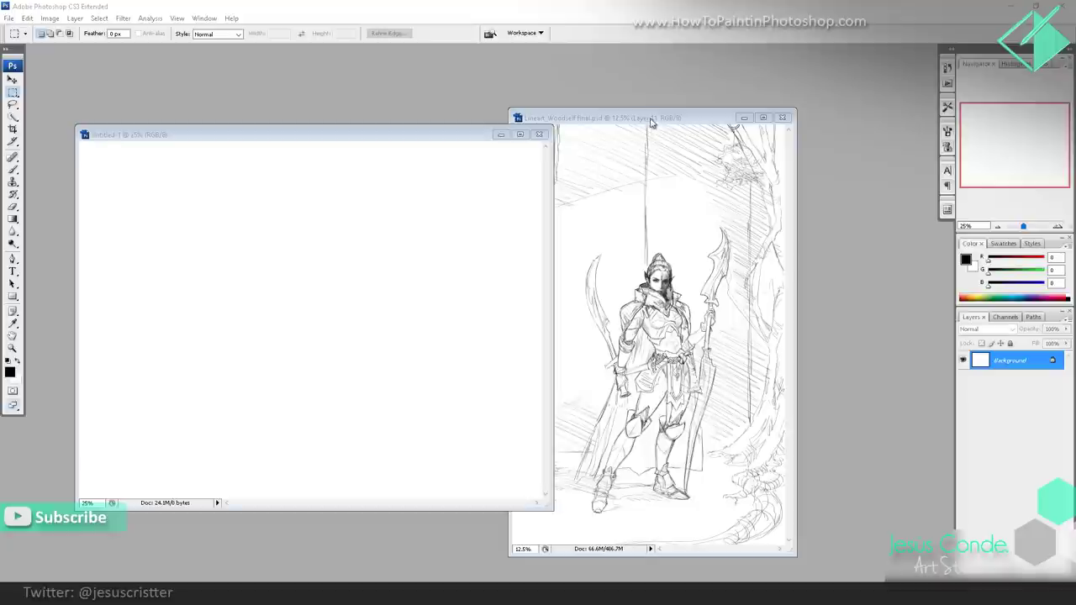
{"action": "left_click_drag", "start_coordinate": [652, 122], "coordinate": [680, 109]}
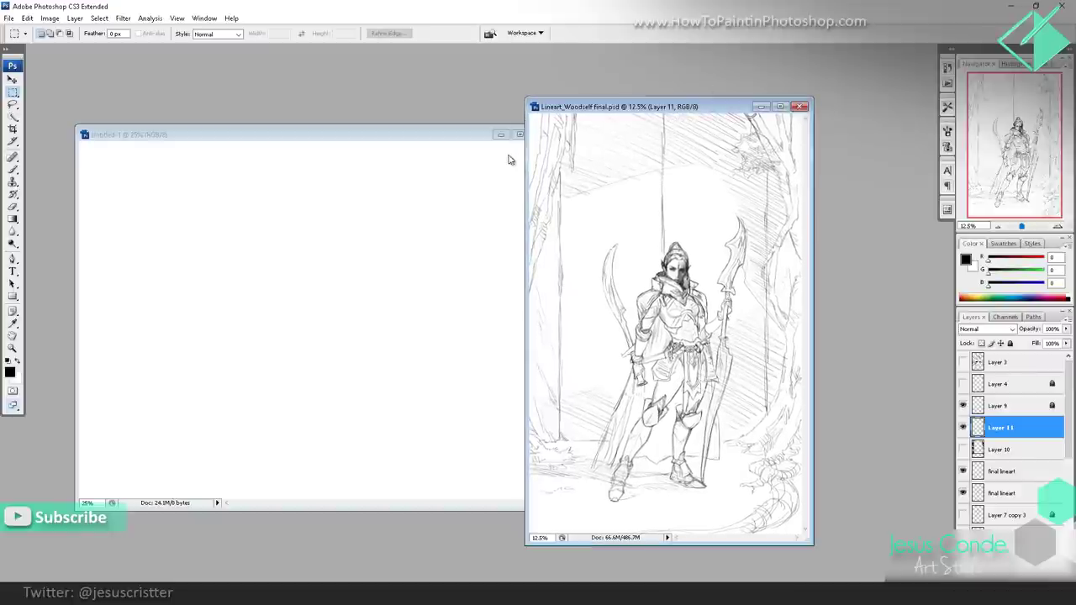
{"action": "left_click_drag", "start_coordinate": [472, 137], "coordinate": [454, 132]}
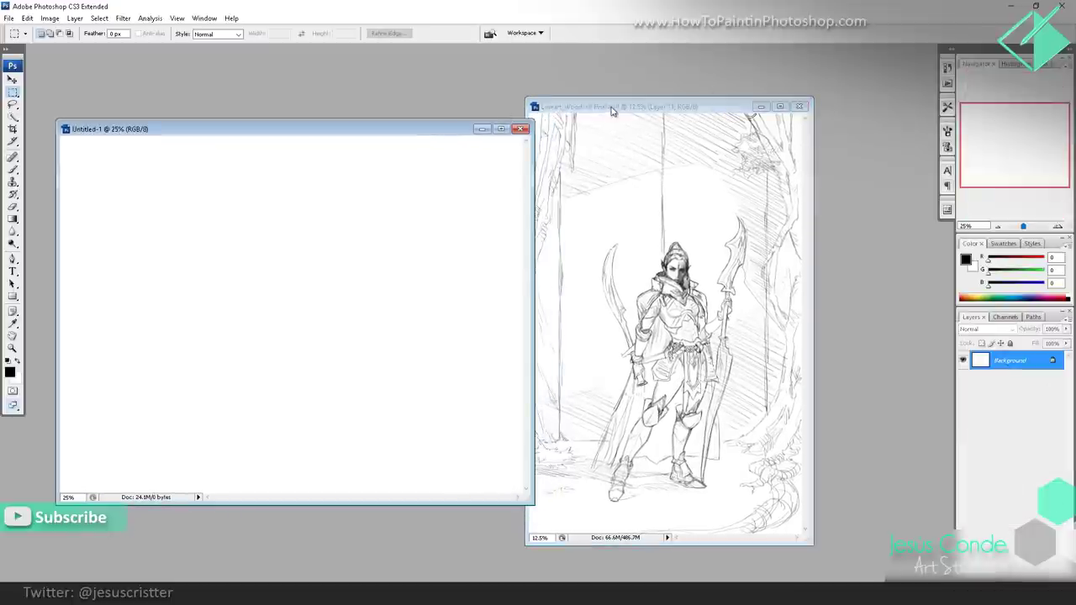
{"action": "left_click_drag", "start_coordinate": [613, 112], "coordinate": [636, 102]}
{"action": "mouse_move", "coordinate": [438, 133]}
{"action": "left_mouse_down"}
{"action": "mouse_move", "coordinate": [547, 107]}
{"action": "mouse_move", "coordinate": [529, 137]}
{"action": "mouse_move", "coordinate": [453, 135]}
{"action": "left_mouse_up"}
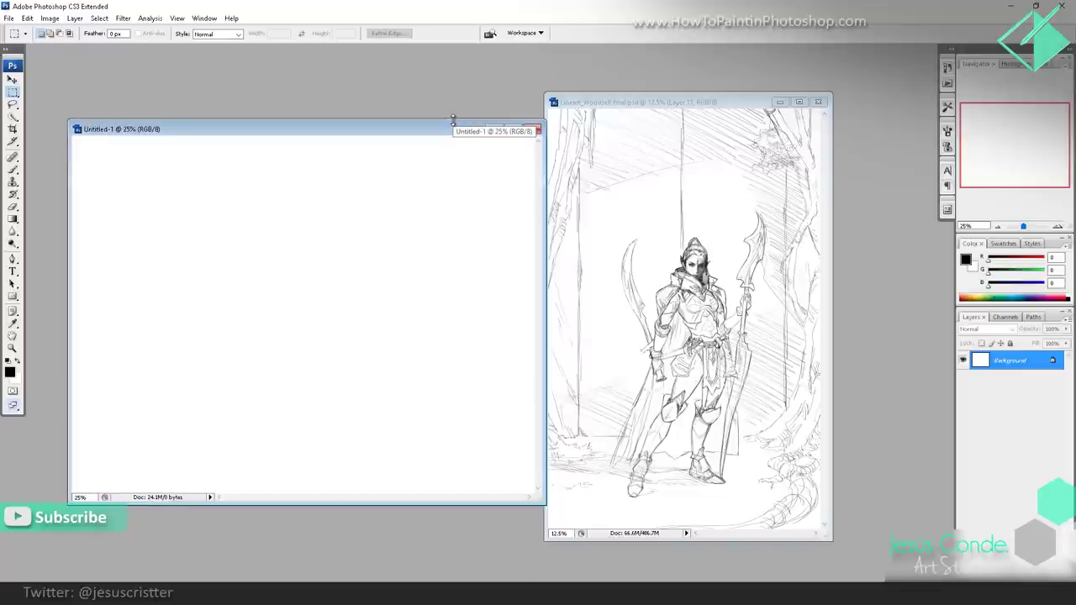
- Make the wood-elf line-art document active and select its entire canvas with a rectangular marquee
{"action": "mouse_move", "coordinate": [630, 102]}
{"action": "left_mouse_down"}
{"action": "mouse_move", "coordinate": [605, 106]}
{"action": "mouse_move", "coordinate": [615, 92]}
{"action": "left_mouse_up"}
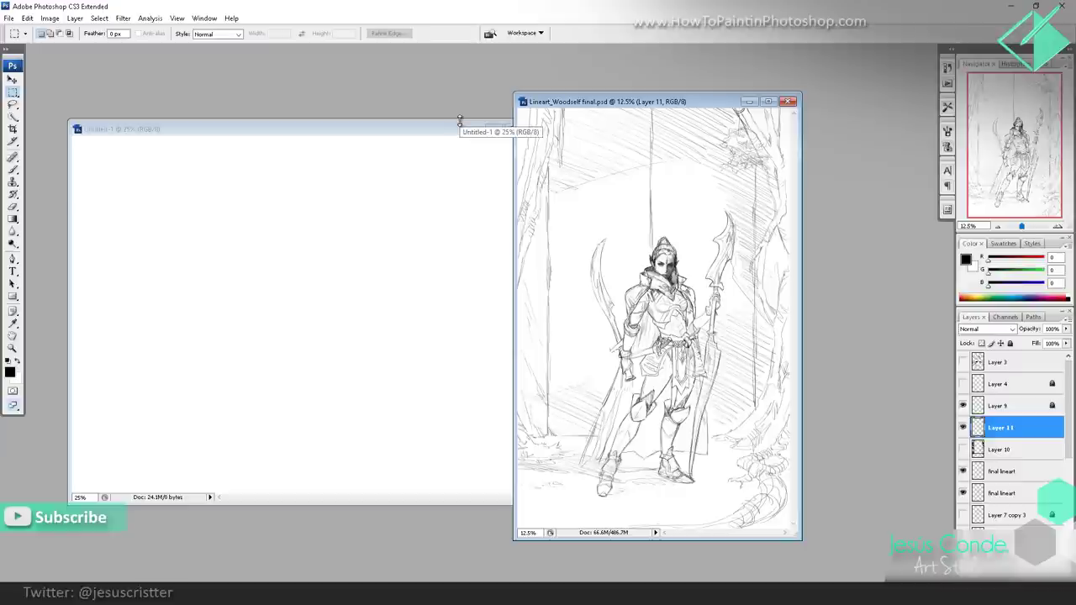
{"action": "key", "text": "f"}
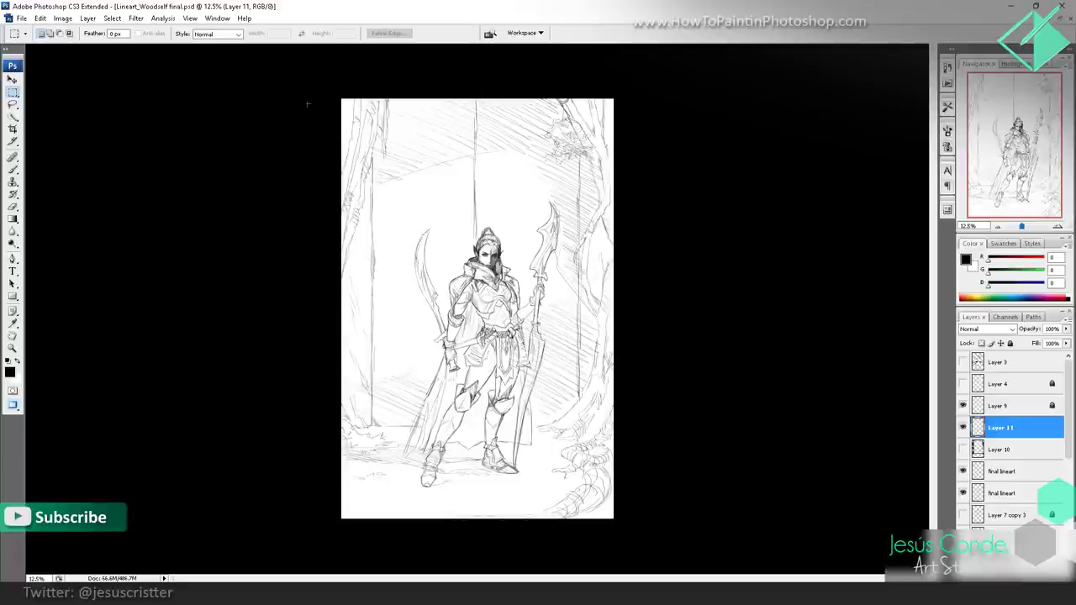
{"action": "left_click_drag", "start_coordinate": [324, 79], "coordinate": [653, 524]}
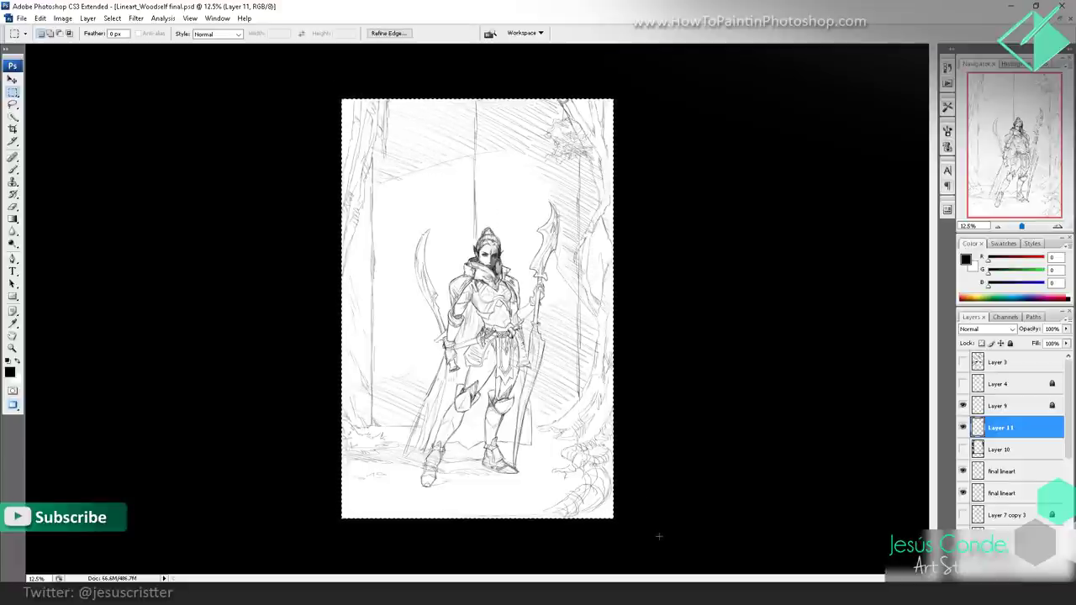
{"action": "left_click_drag", "start_coordinate": [272, 76], "coordinate": [702, 573]}
{"action": "left_click_drag", "start_coordinate": [639, 538], "coordinate": [711, 562]}
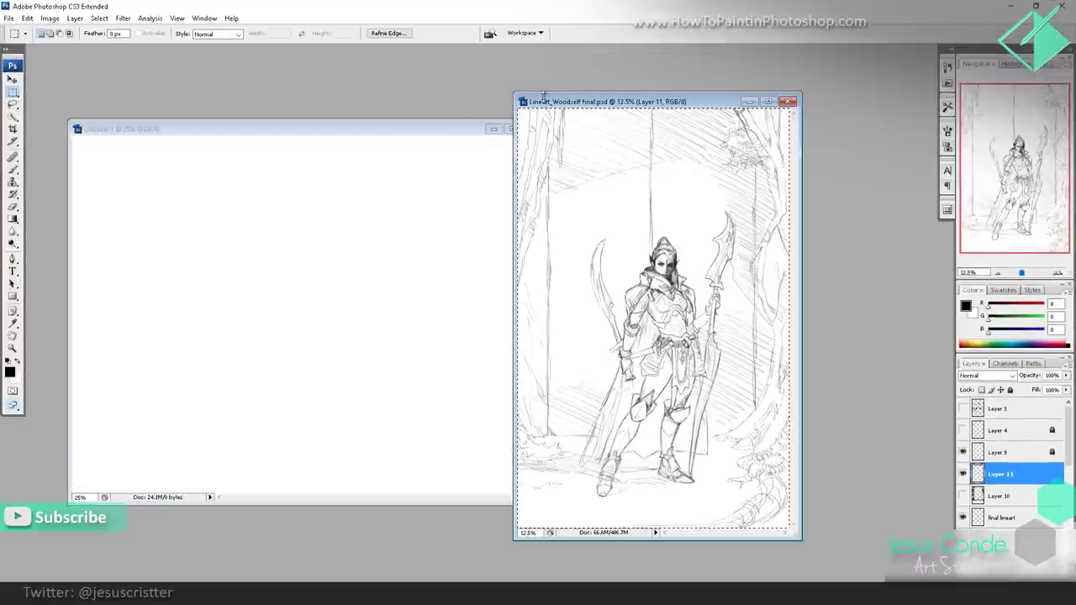
- Copy the selected line art from the elf document into the blank Untitled-1 document as a new layer
{"action": "left_click_drag", "start_coordinate": [568, 105], "coordinate": [649, 114]}
{"action": "left_click_drag", "start_coordinate": [437, 132], "coordinate": [459, 128]}
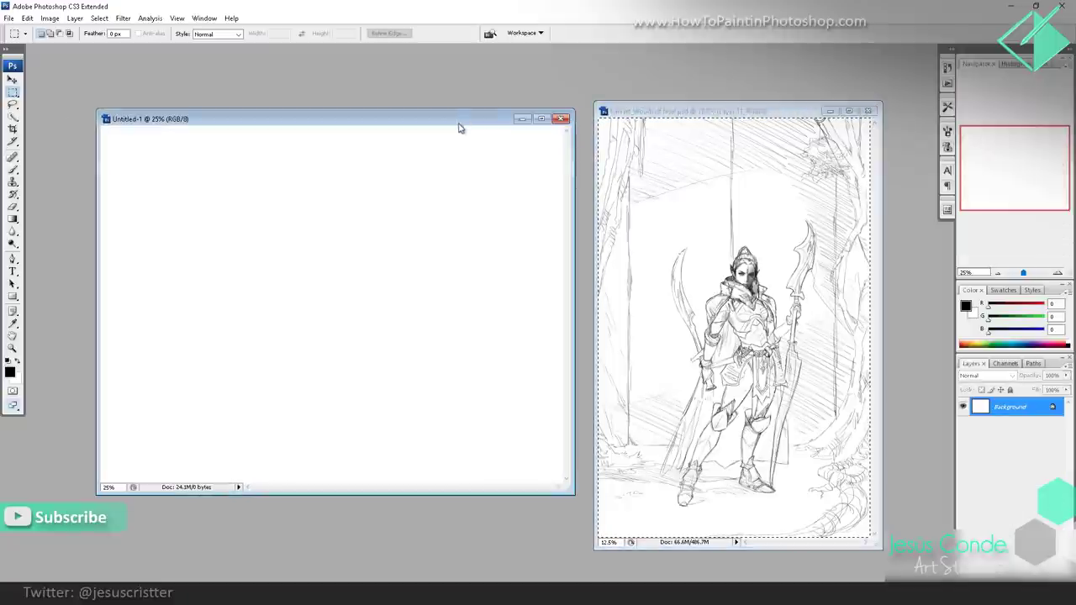
{"action": "key", "text": "ctrl+v"}
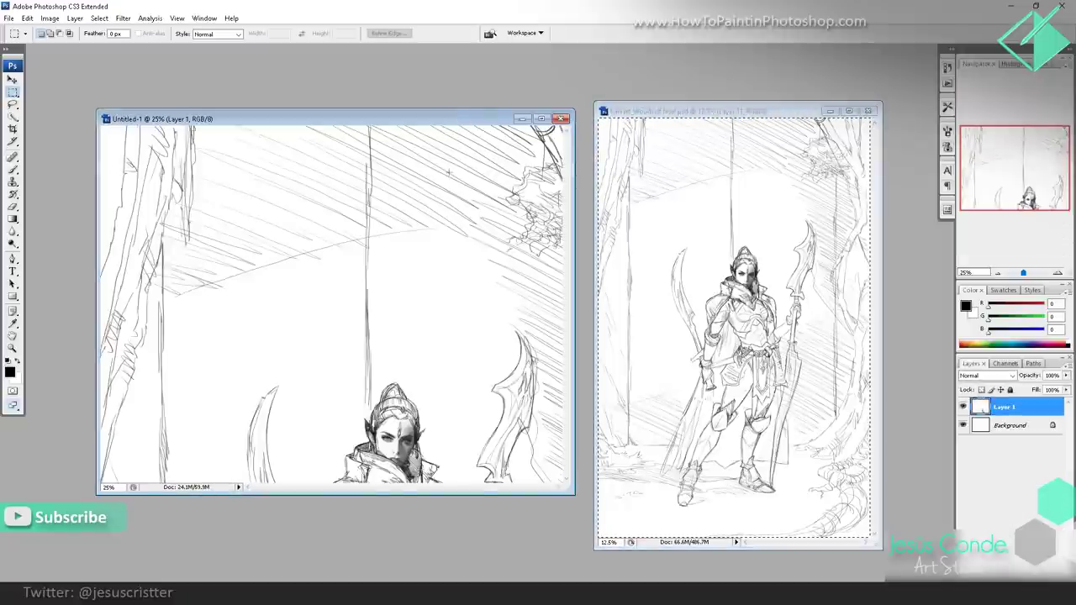
- Scale the pasted line art down to about 21% and position it in the left half of the canvas
{"action": "key", "text": "f"}
{"action": "double_click", "coordinate": [1005, 408]}
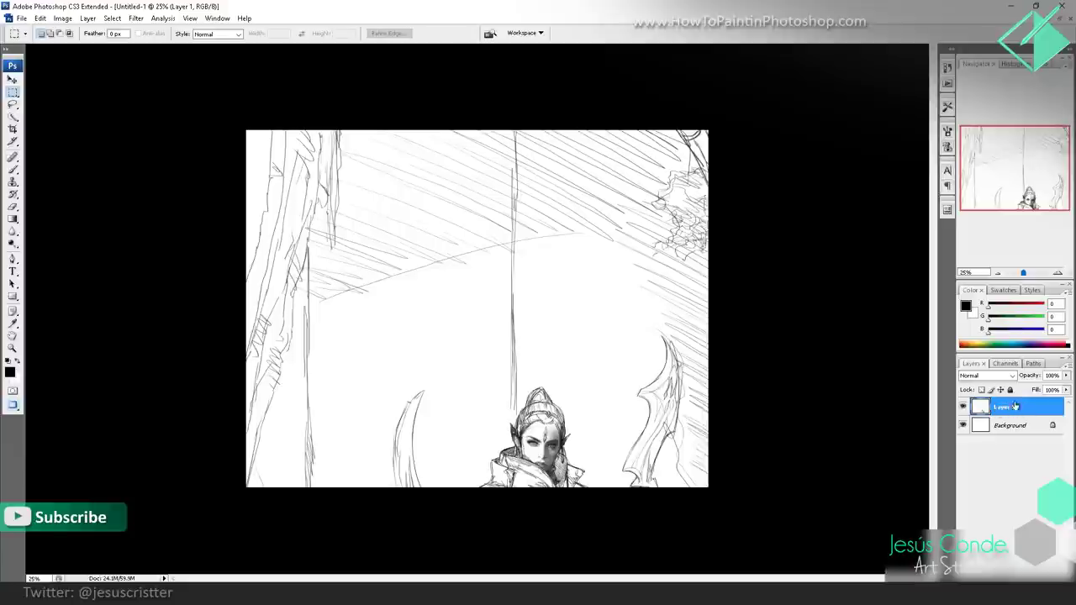
{"action": "key", "text": "Return"}
{"action": "left_click", "coordinate": [14, 79]}
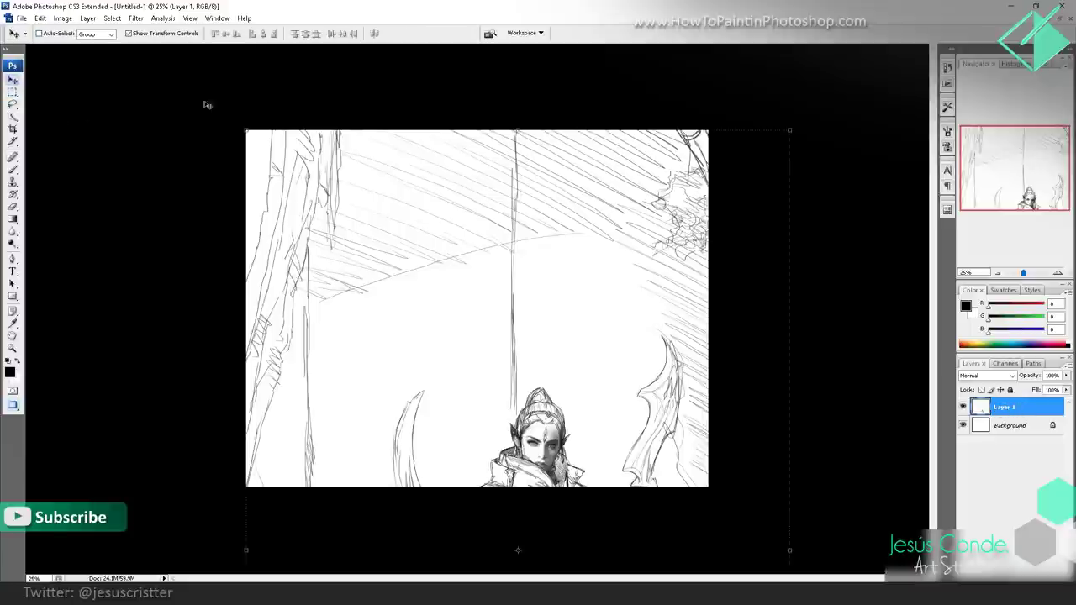
{"action": "left_click_drag", "start_coordinate": [244, 129], "coordinate": [491, 264]}
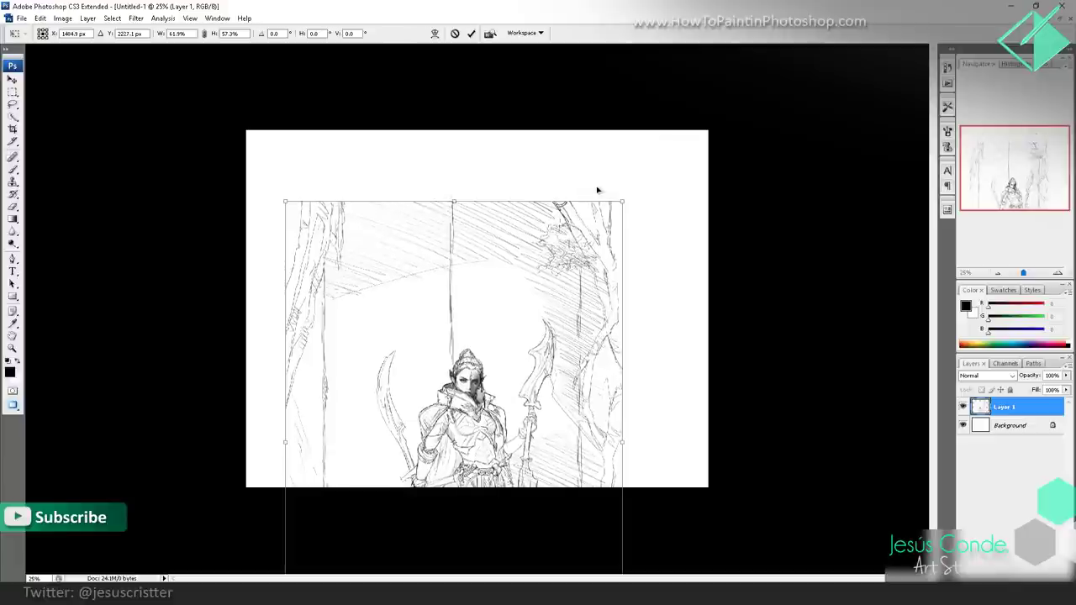
{"action": "left_click_drag", "start_coordinate": [614, 166], "coordinate": [418, 236]}
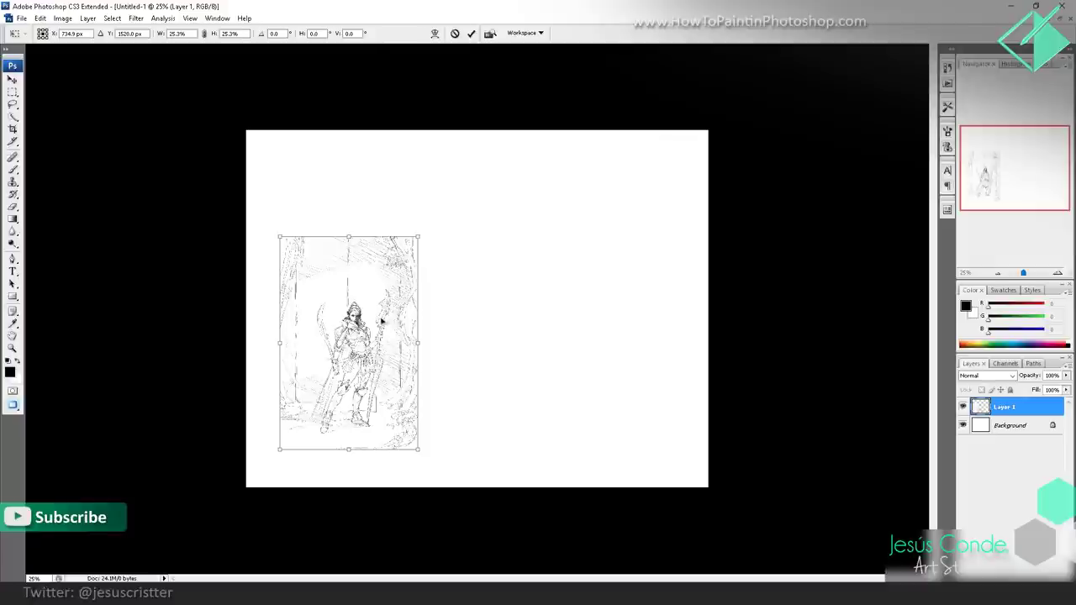
{"action": "left_click_drag", "start_coordinate": [389, 304], "coordinate": [402, 272]}
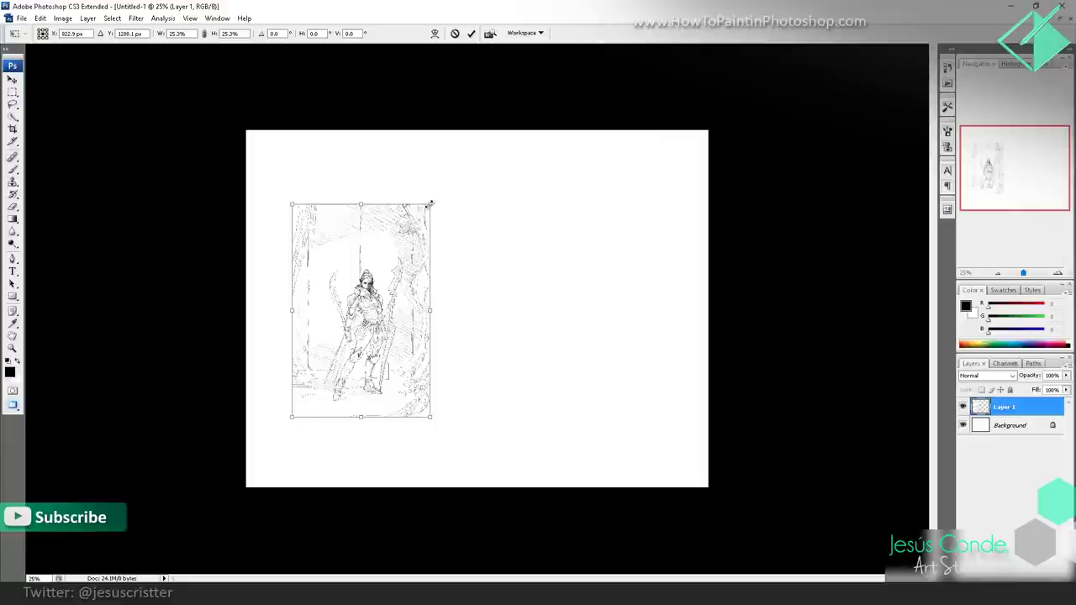
{"action": "left_click_drag", "start_coordinate": [430, 205], "coordinate": [410, 241]}
{"action": "key", "text": "Return"}
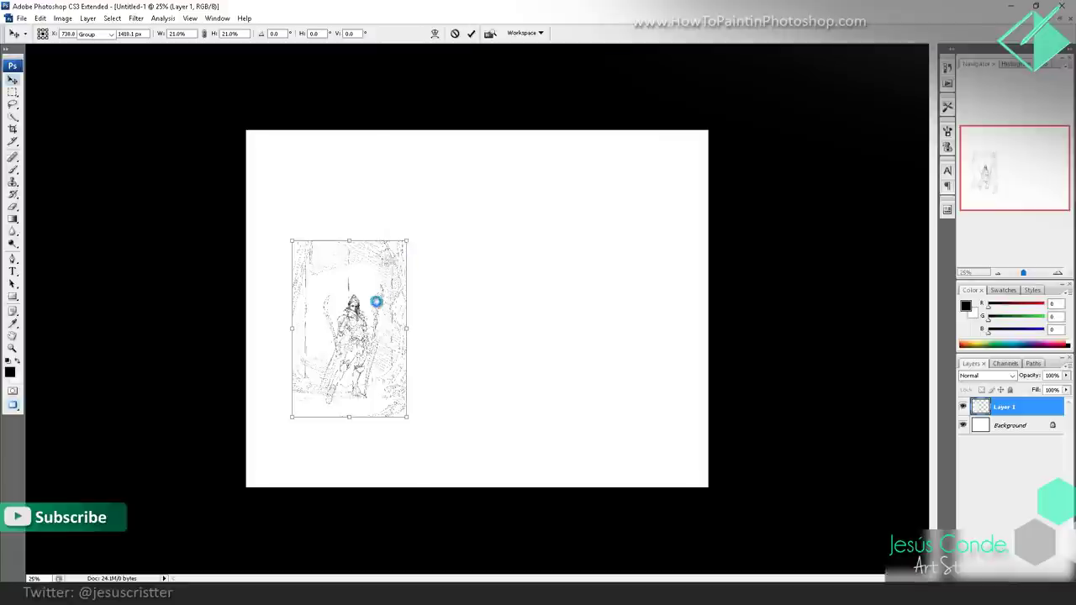
{"action": "left_click_drag", "start_coordinate": [379, 294], "coordinate": [380, 282]}
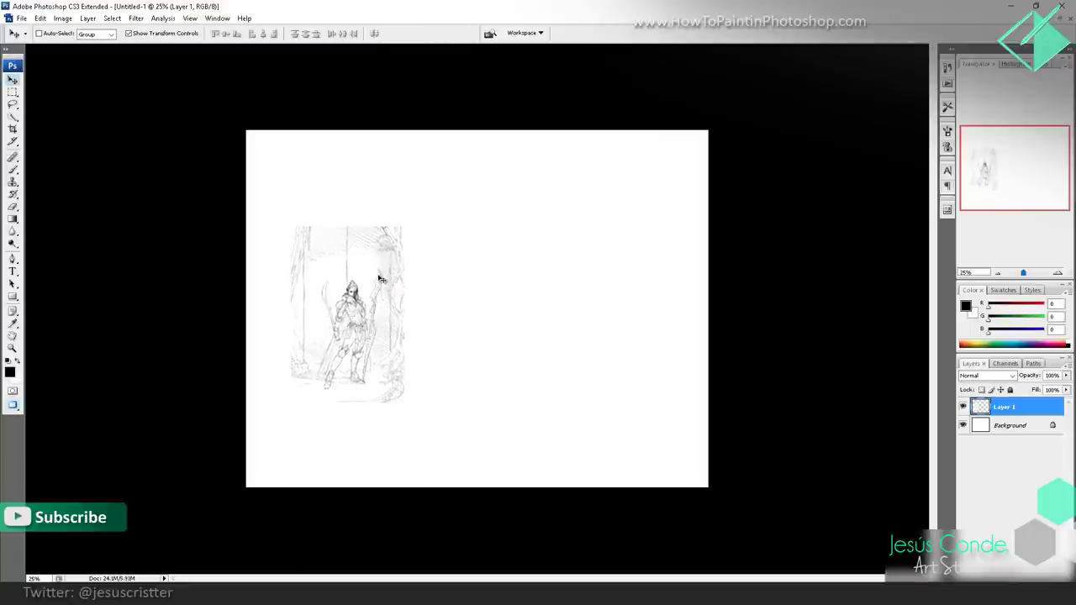
{"action": "left_click_drag", "start_coordinate": [384, 336], "coordinate": [391, 329]}
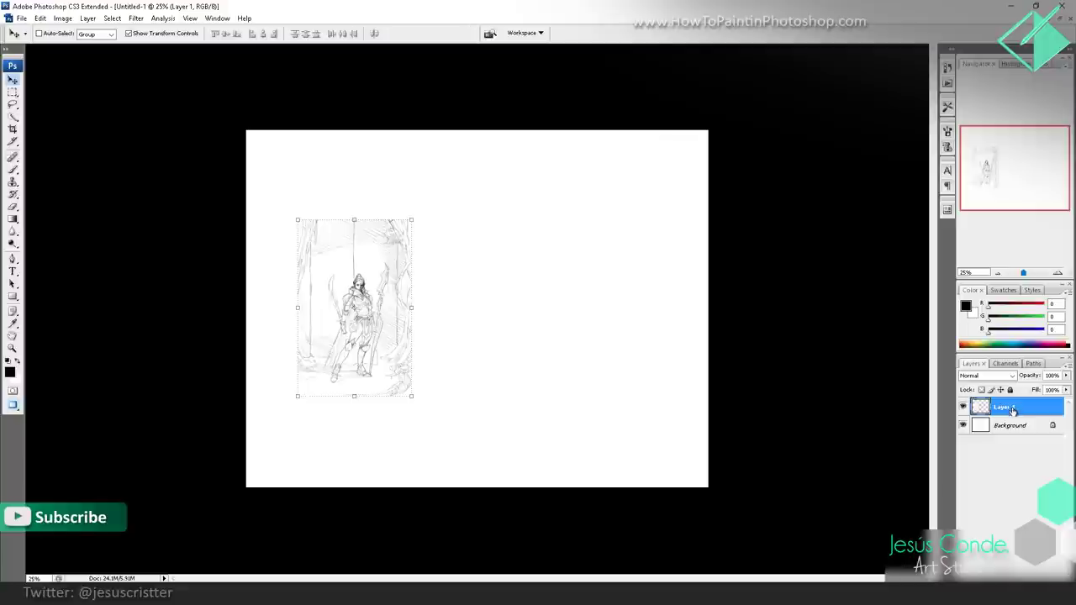
- Set the foreground color to a dark neutral gray
{"action": "left_click", "coordinate": [13, 220]}
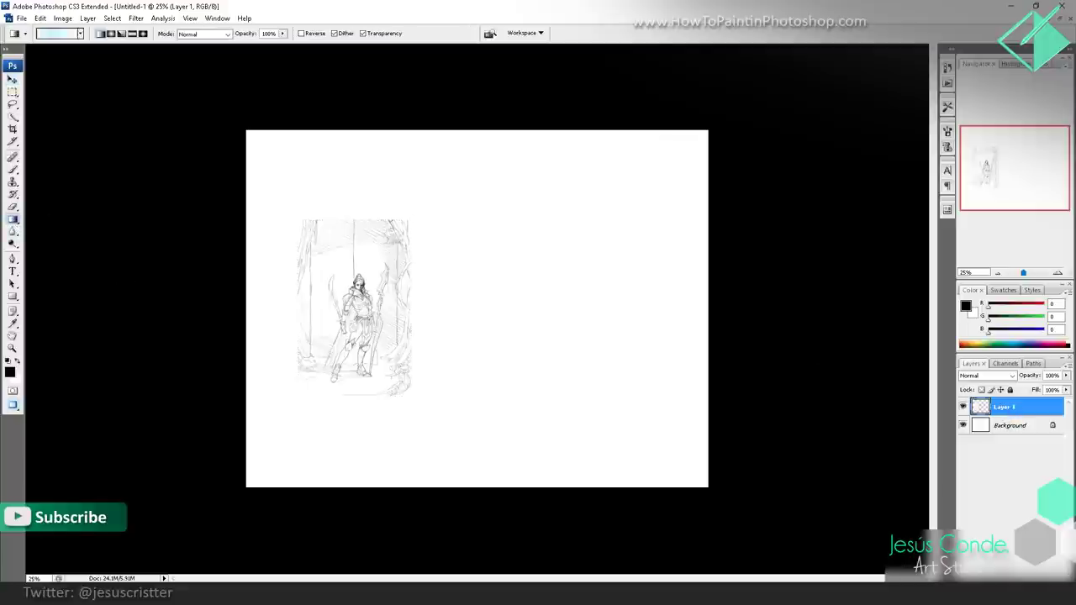
{"action": "left_click", "coordinate": [9, 372]}
{"action": "left_click_drag", "start_coordinate": [696, 238], "coordinate": [635, 256]}
{"action": "left_click", "coordinate": [896, 153]}
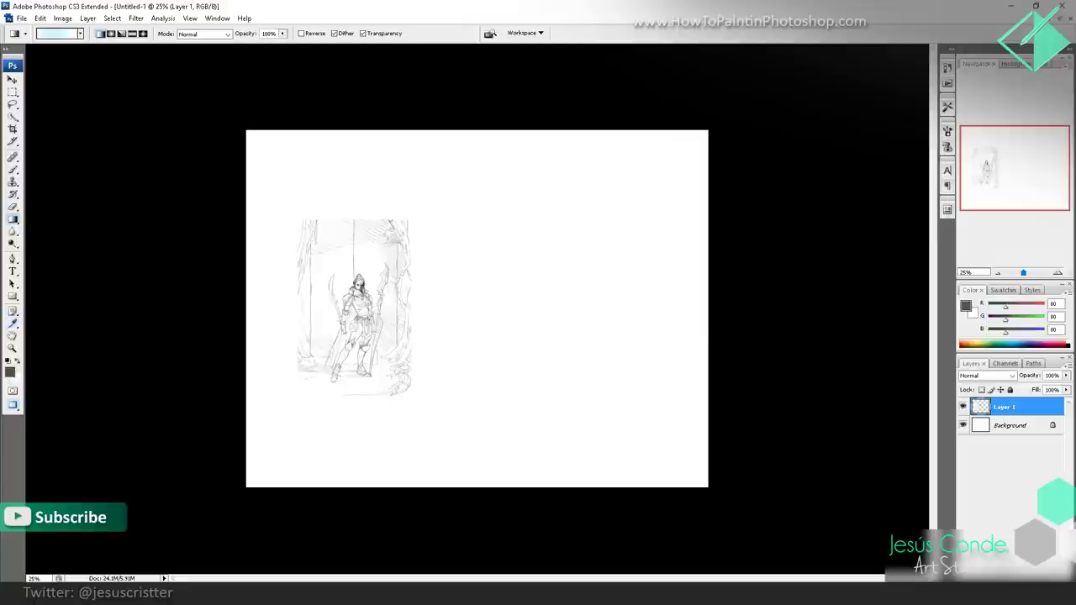
- Duplicate the Background layer and fill the copy with the dark gray foreground color using the Paint Bucket
{"action": "left_click", "coordinate": [15, 220]}
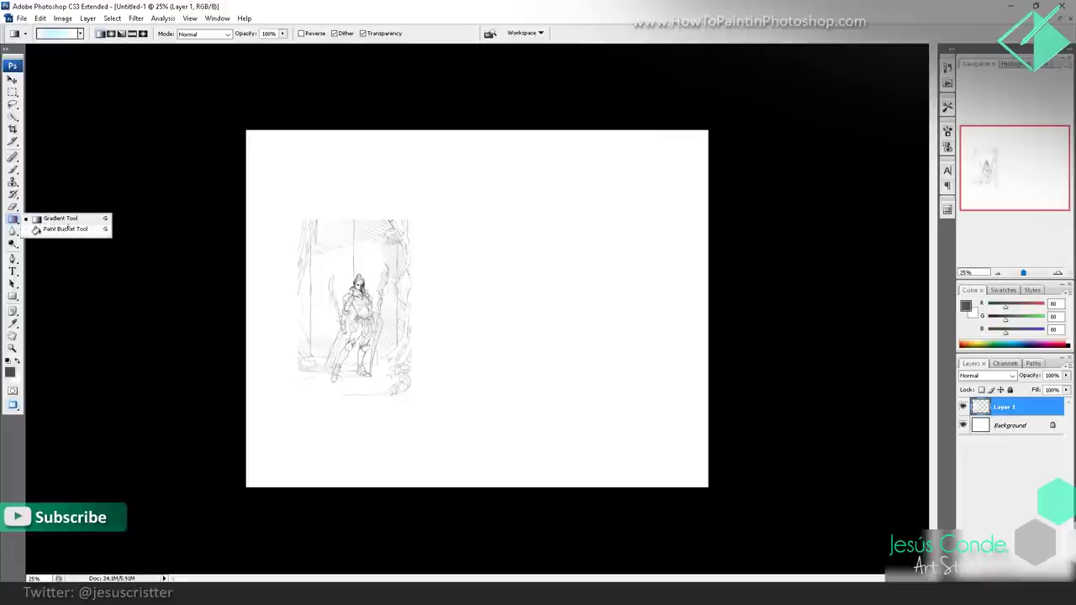
{"action": "left_click", "coordinate": [68, 228]}
{"action": "left_click", "coordinate": [1018, 428]}
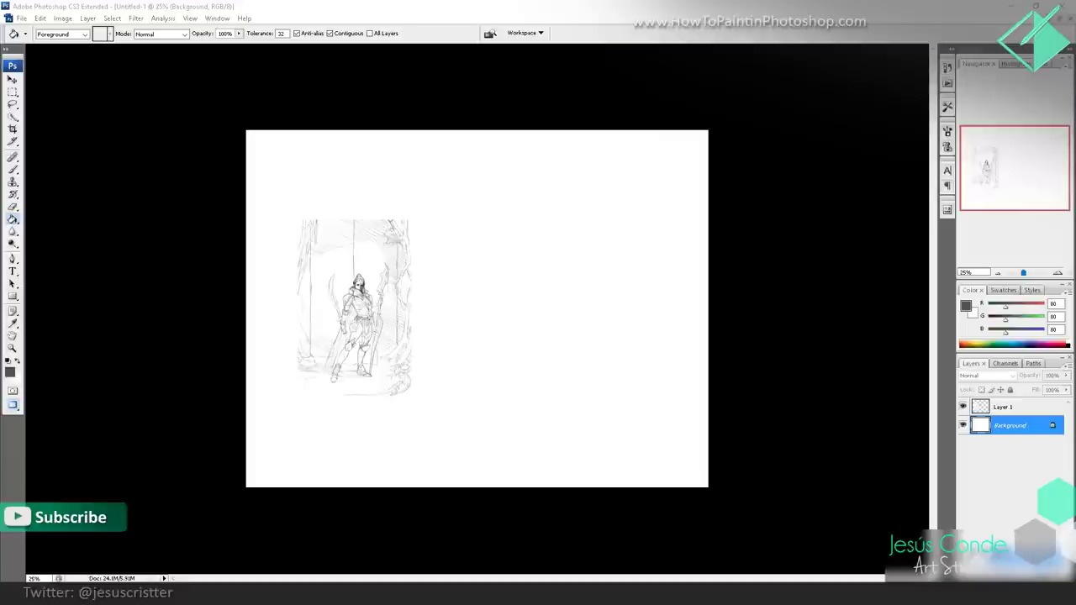
{"action": "key", "text": "ctrl+j"}
{"action": "left_click_drag", "start_coordinate": [1005, 360], "coordinate": [769, 244]}
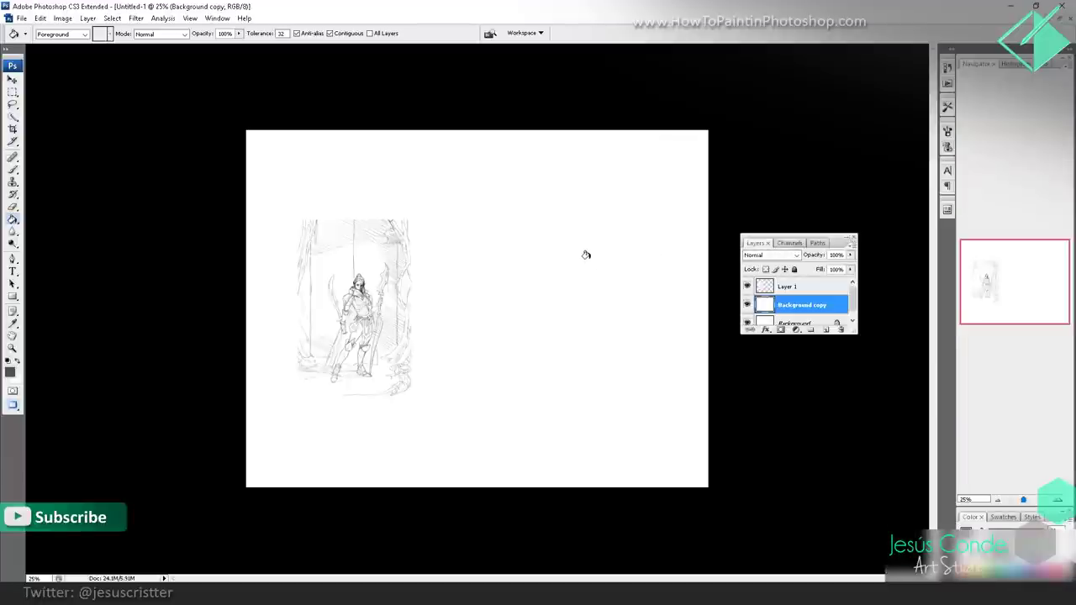
{"action": "left_click", "coordinate": [556, 291]}
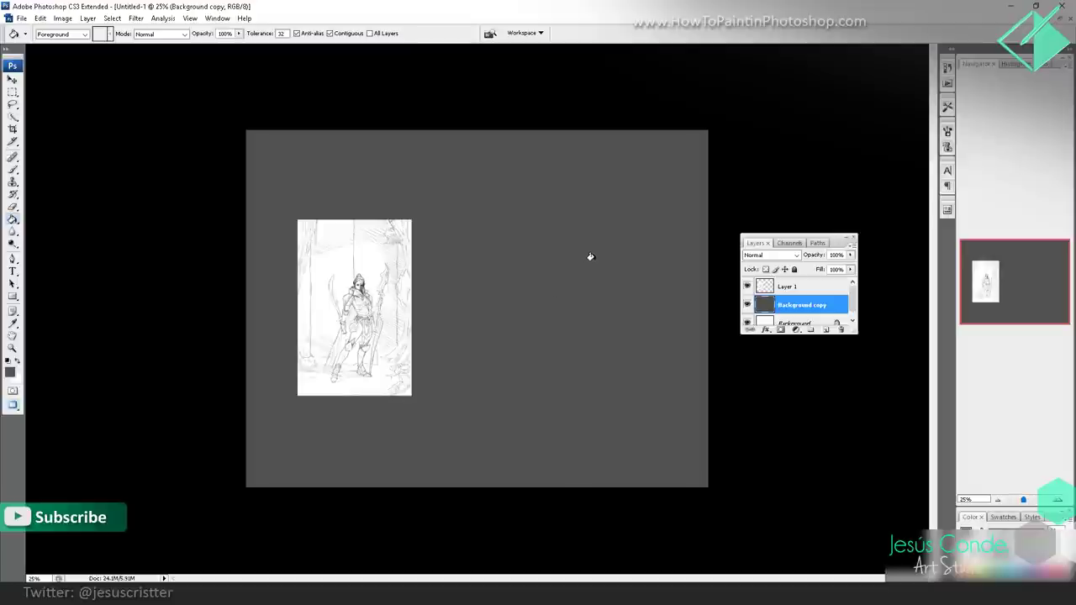
- Duplicate the line-art layer twice and arrange the three drawings in an evenly spaced horizontal row
{"action": "left_click", "coordinate": [782, 289]}
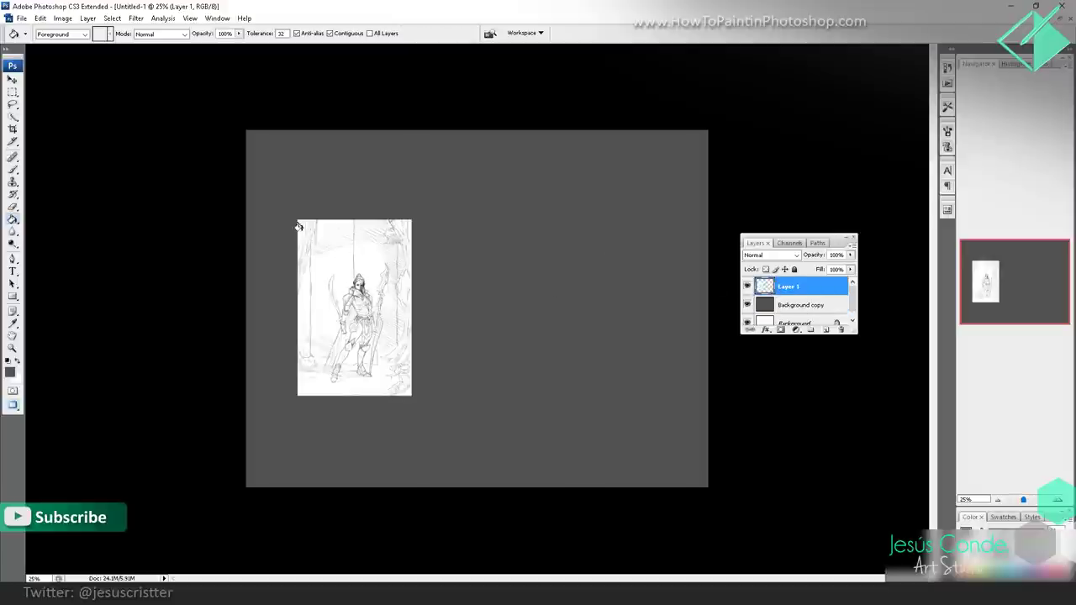
{"action": "left_click", "coordinate": [13, 79]}
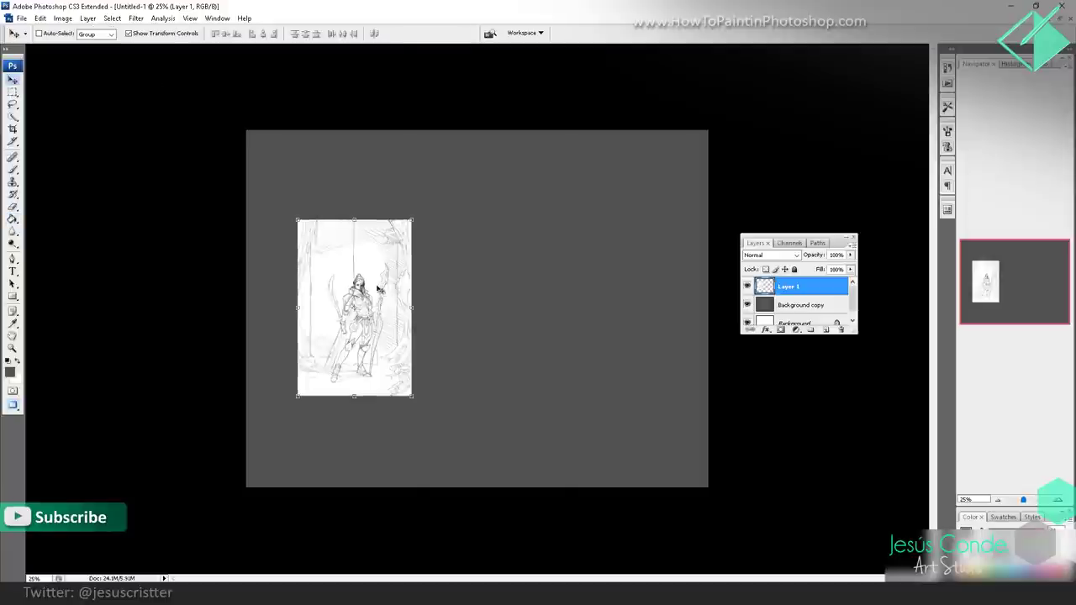
{"action": "left_click_drag", "start_coordinate": [378, 289], "coordinate": [410, 272]}
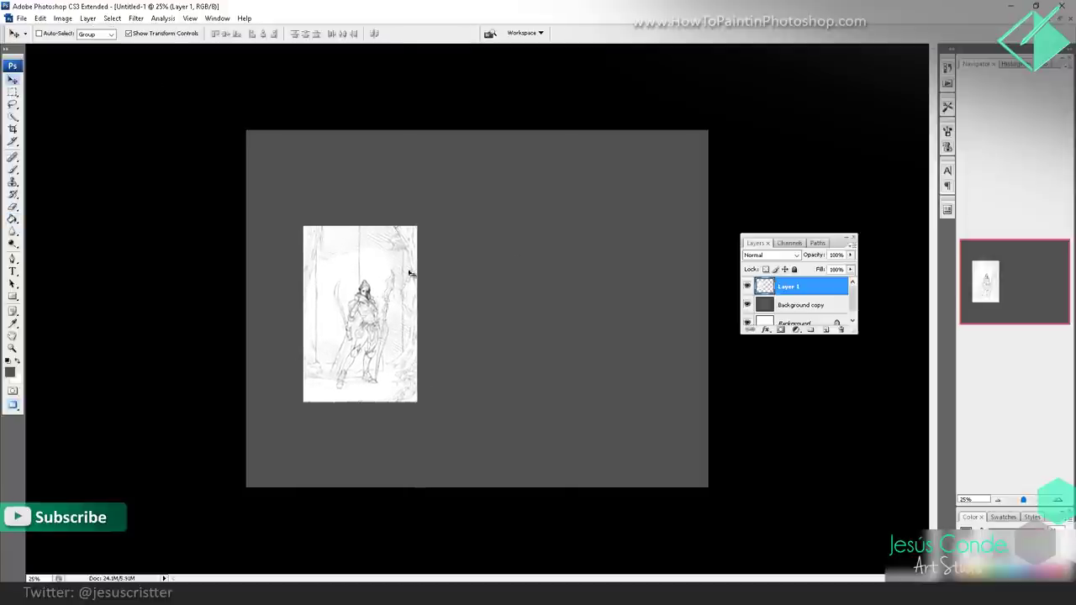
{"action": "left_click_drag", "start_coordinate": [805, 287], "coordinate": [826, 330]}
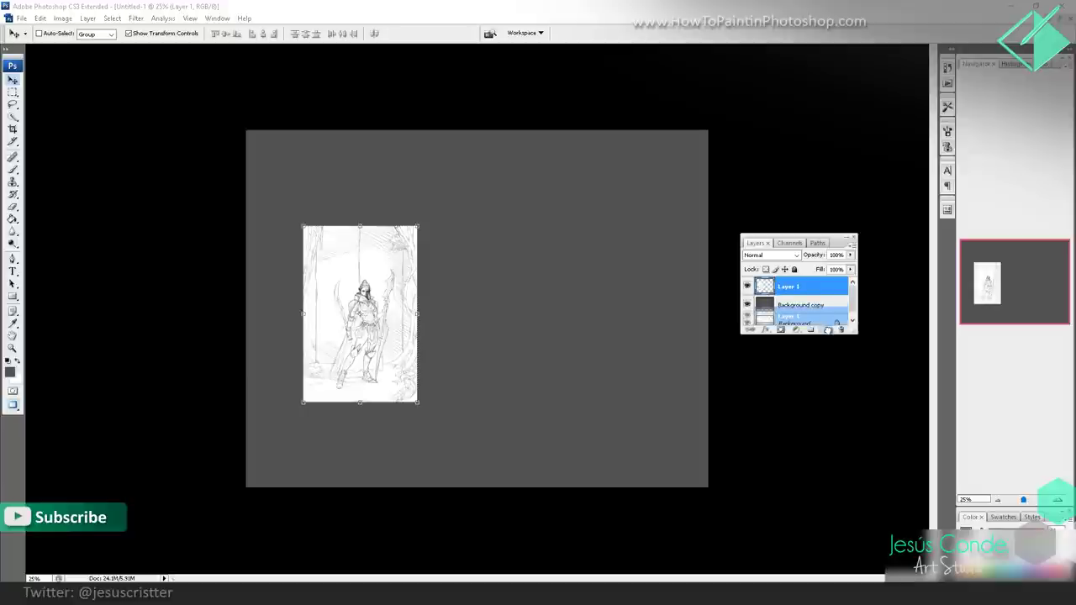
{"action": "left_click_drag", "start_coordinate": [355, 325], "coordinate": [493, 326]}
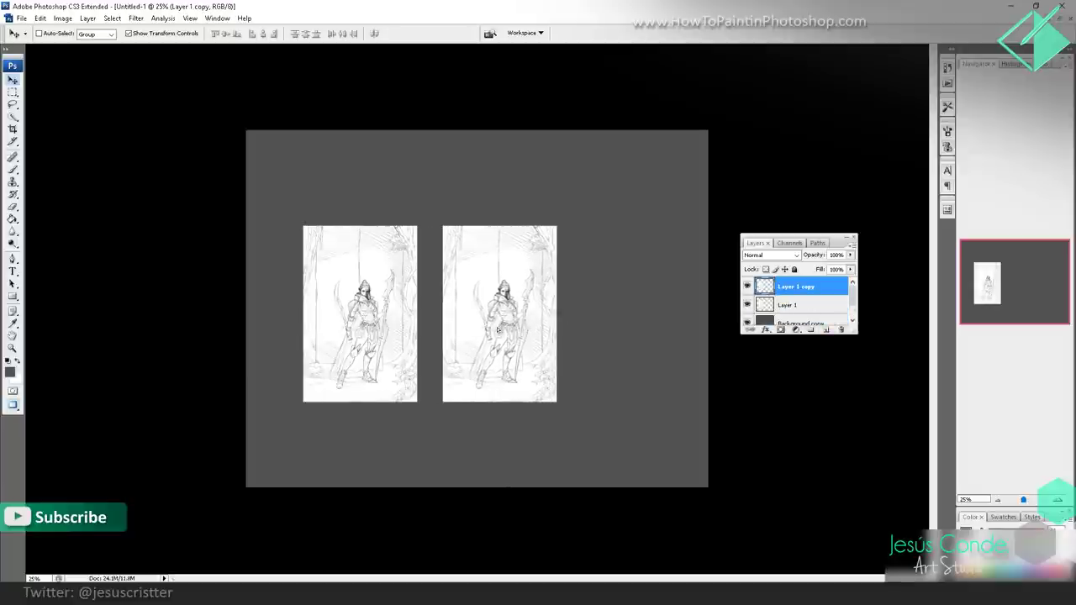
{"action": "left_click_drag", "start_coordinate": [811, 286], "coordinate": [827, 330]}
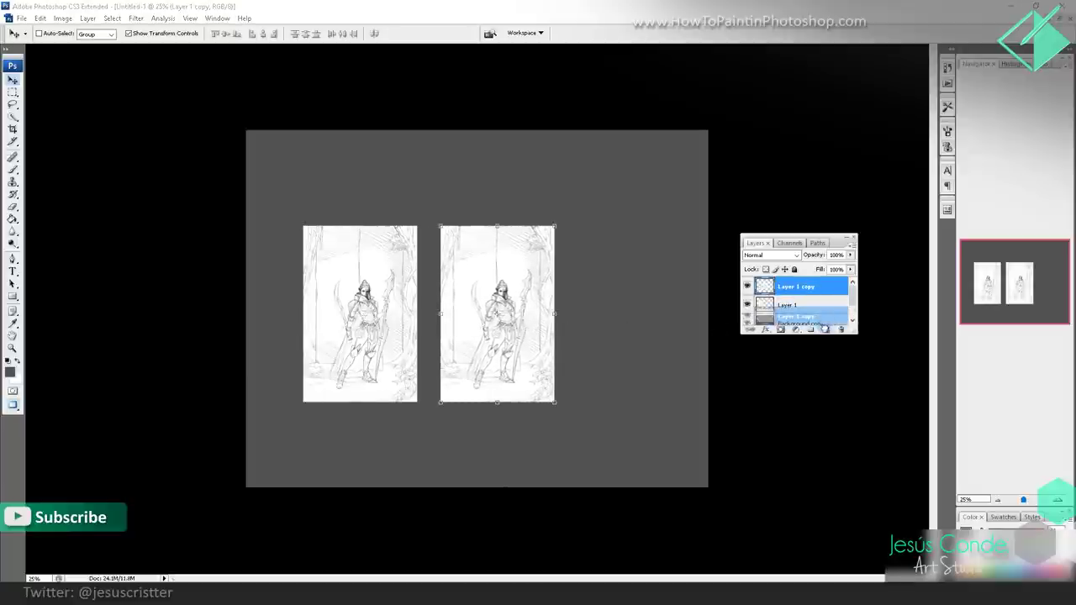
{"action": "mouse_move", "coordinate": [492, 348]}
{"action": "left_mouse_down"}
{"action": "mouse_move", "coordinate": [627, 346]}
{"action": "mouse_move", "coordinate": [617, 346]}
{"action": "left_mouse_up"}
{"action": "left_click_drag", "start_coordinate": [859, 337], "coordinate": [869, 407]}
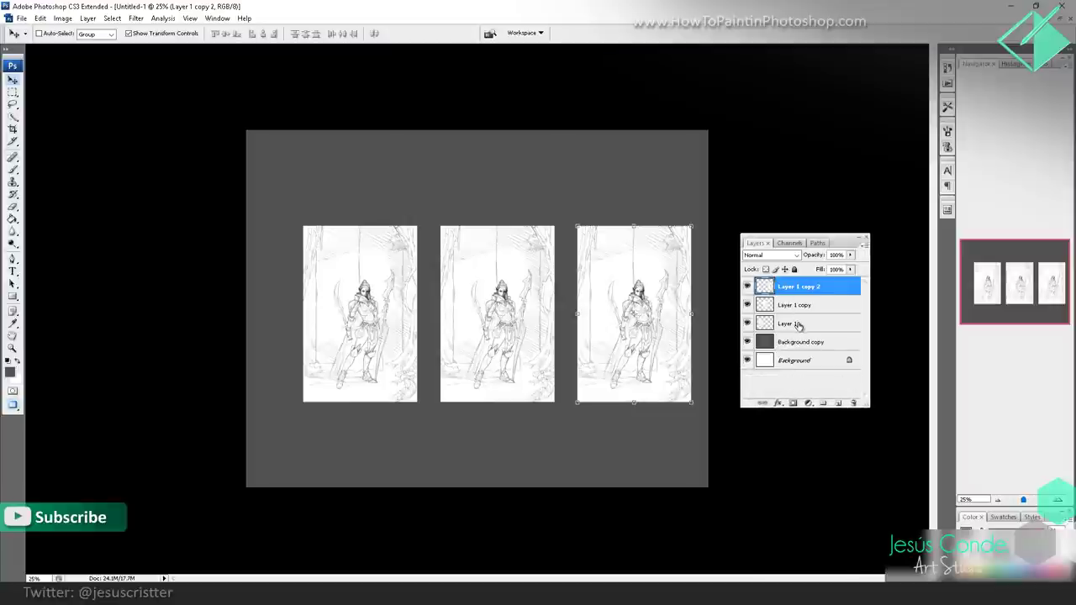
- Try merging all three line-art layers into a single layer, and undo the merge
{"action": "left_click", "coordinate": [798, 324], "text": "shift"}
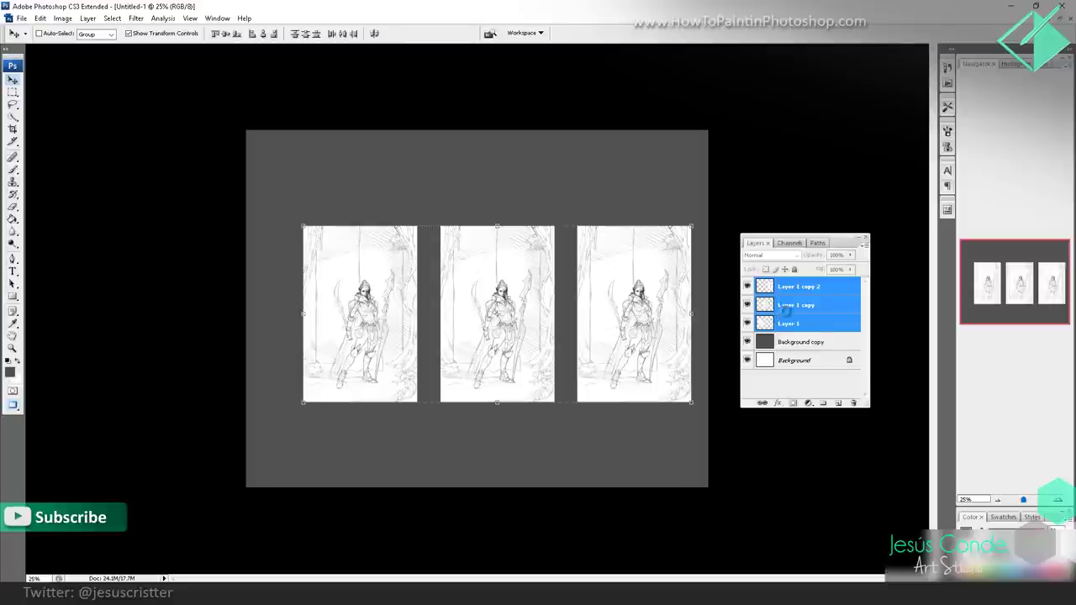
{"action": "key", "text": "ctrl+e"}
{"action": "mouse_move", "coordinate": [664, 317]}
{"action": "left_mouse_down"}
{"action": "mouse_move", "coordinate": [630, 316]}
{"action": "mouse_move", "coordinate": [689, 315]}
{"action": "left_mouse_up"}
{"action": "key", "text": "ctrl+t"}
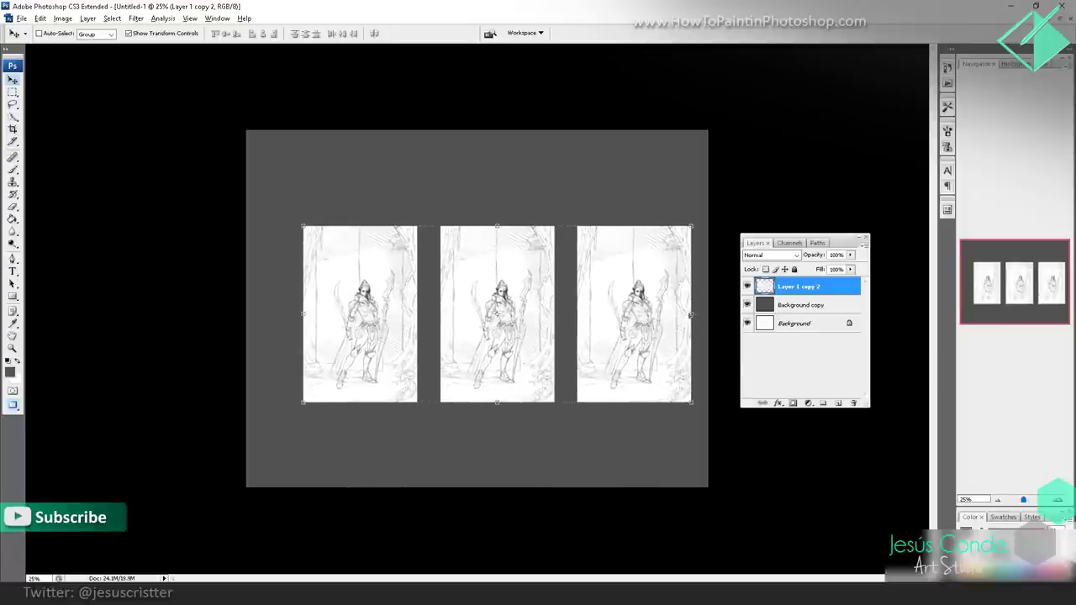
{"action": "key", "text": "ctrl+alt+z"}
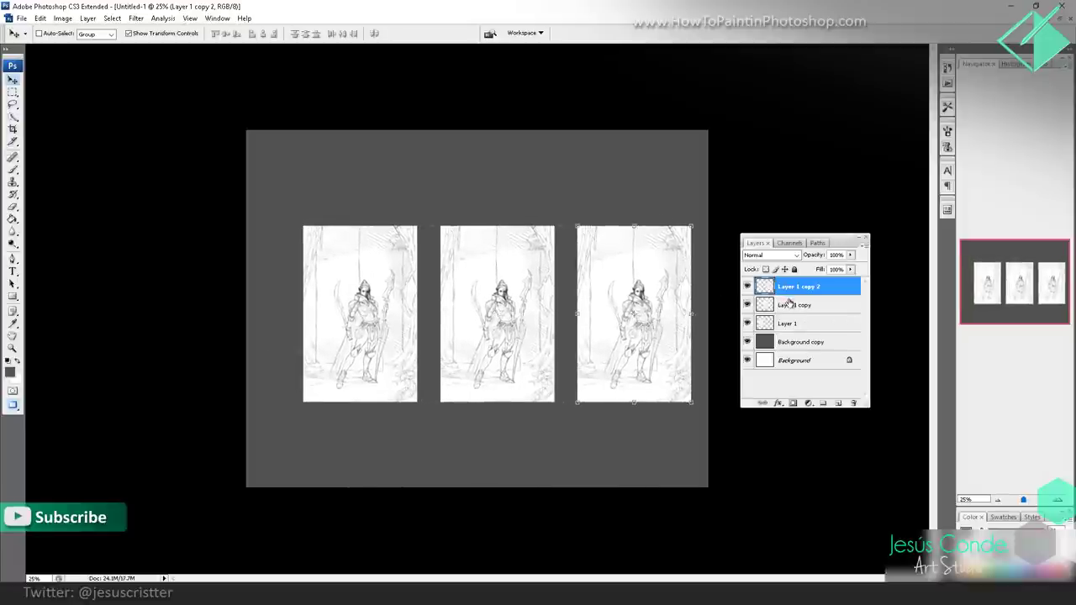
- Merge Layer 1 copy 2 down into Layer 1 copy
{"action": "left_click", "coordinate": [789, 304]}
{"action": "left_click", "coordinate": [796, 286]}
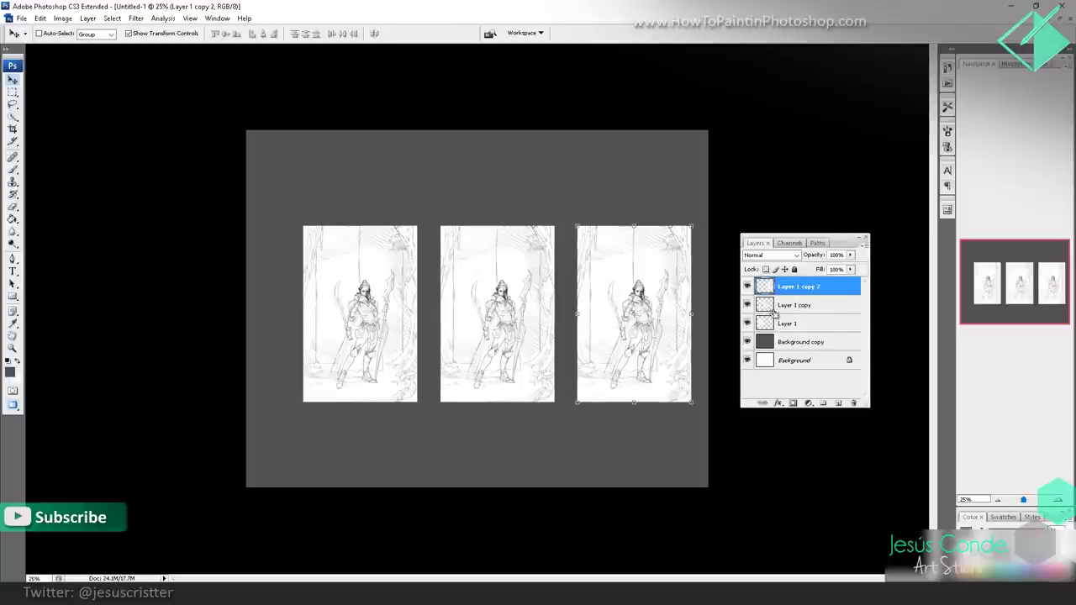
{"action": "key", "text": "ctrl+e"}
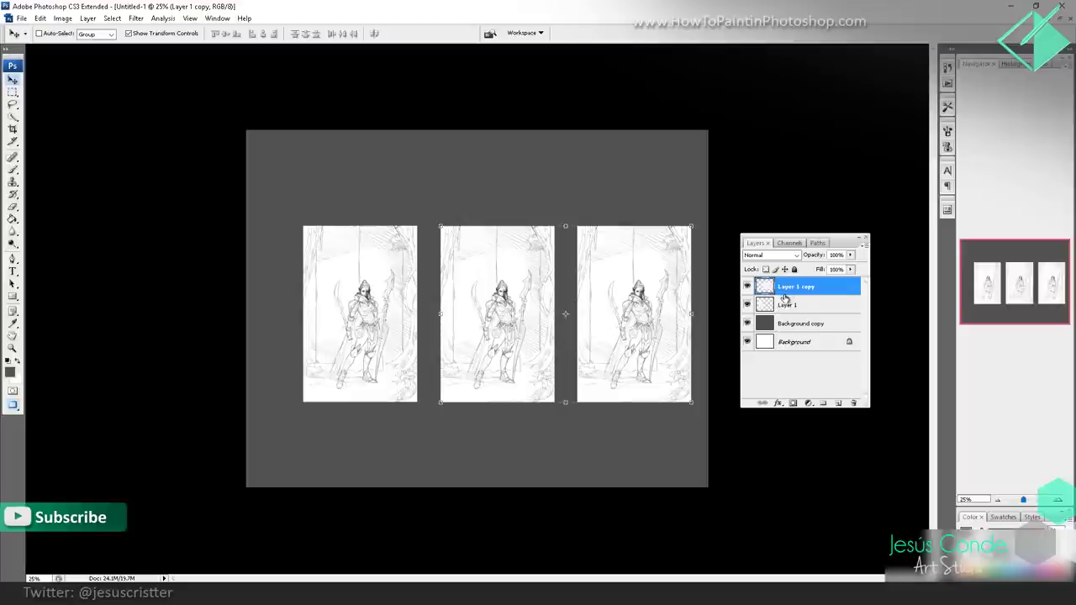
- Merge Layer 1 copy into Layer 1 and reposition the row of three drawings near the center of the canvas
{"action": "key", "text": "ctrl+e"}
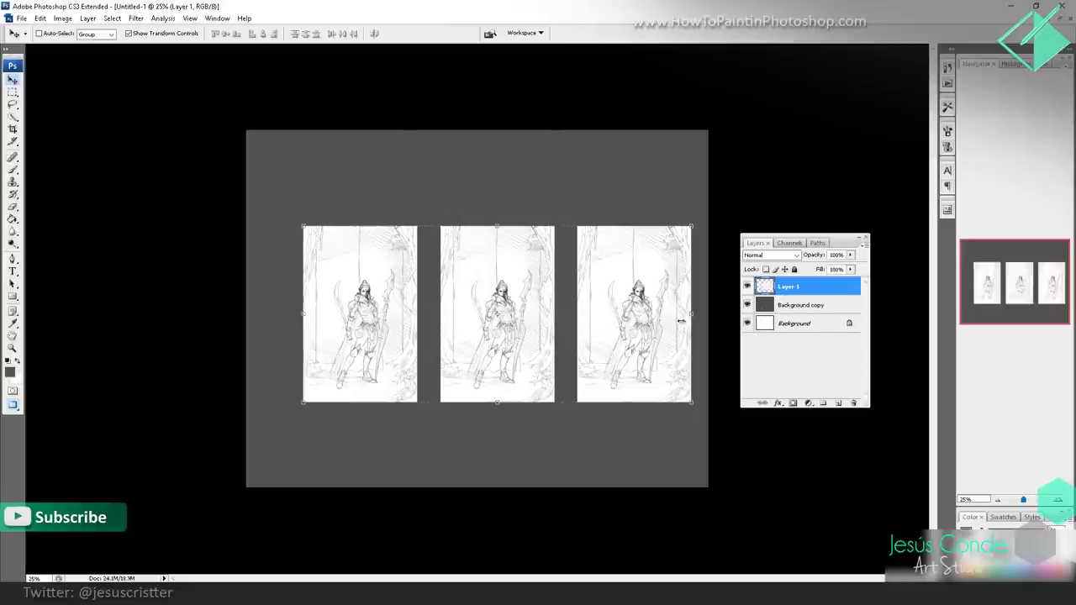
{"action": "mouse_move", "coordinate": [629, 341]}
{"action": "left_mouse_down"}
{"action": "mouse_move", "coordinate": [605, 345]}
{"action": "mouse_move", "coordinate": [613, 335]}
{"action": "left_mouse_up"}
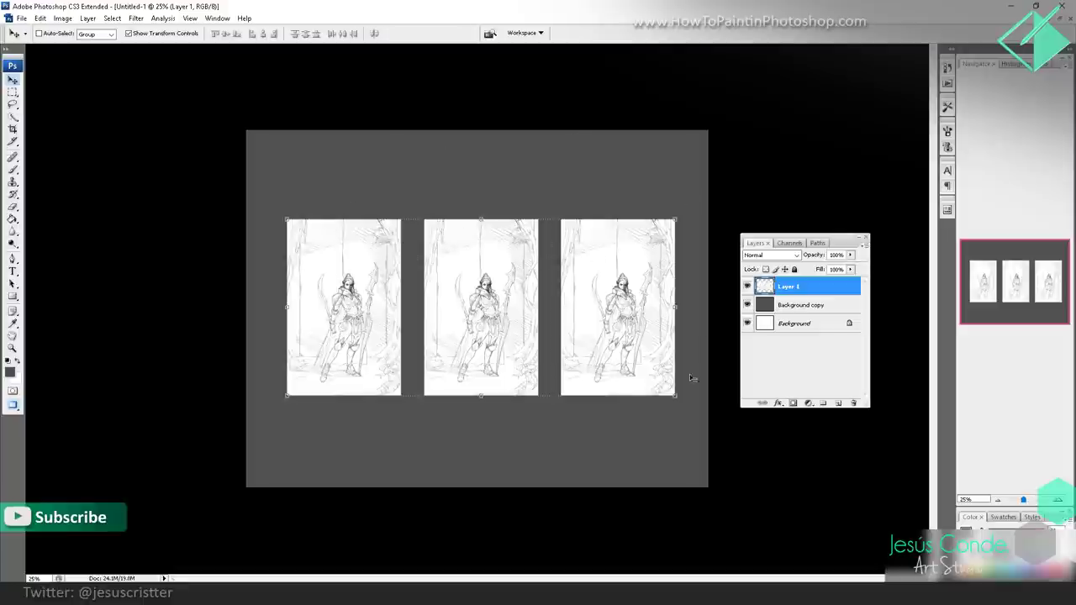
{"action": "left_click_drag", "start_coordinate": [355, 292], "coordinate": [353, 294]}
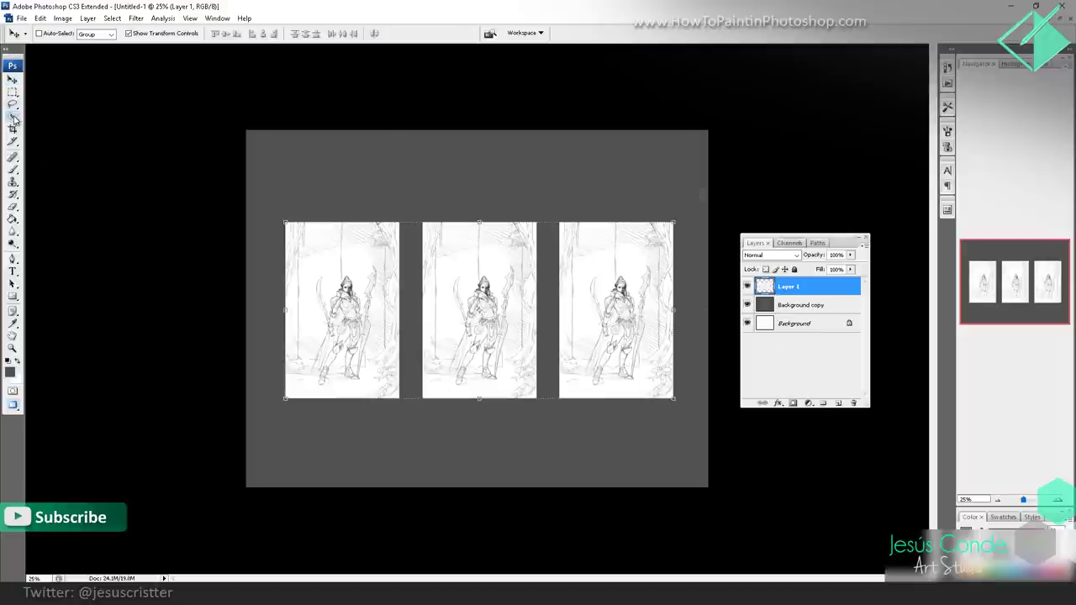
- Select the empty area surrounding the three drawings on Layer 1 with the Magic Wand tool
{"action": "left_click_drag", "start_coordinate": [12, 116], "coordinate": [81, 132]}
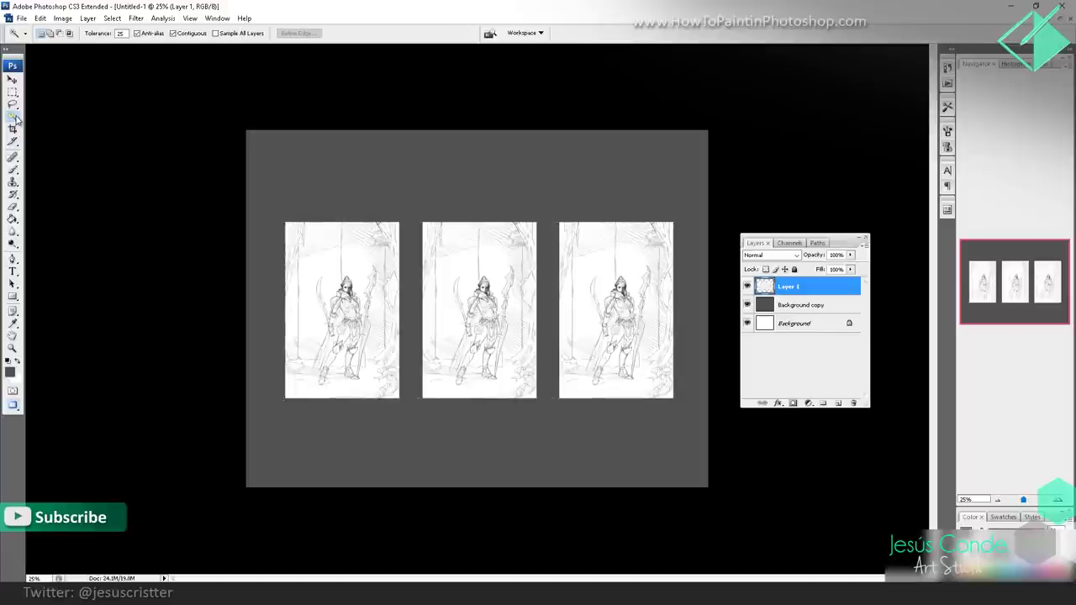
{"action": "left_click_drag", "start_coordinate": [16, 120], "coordinate": [71, 123]}
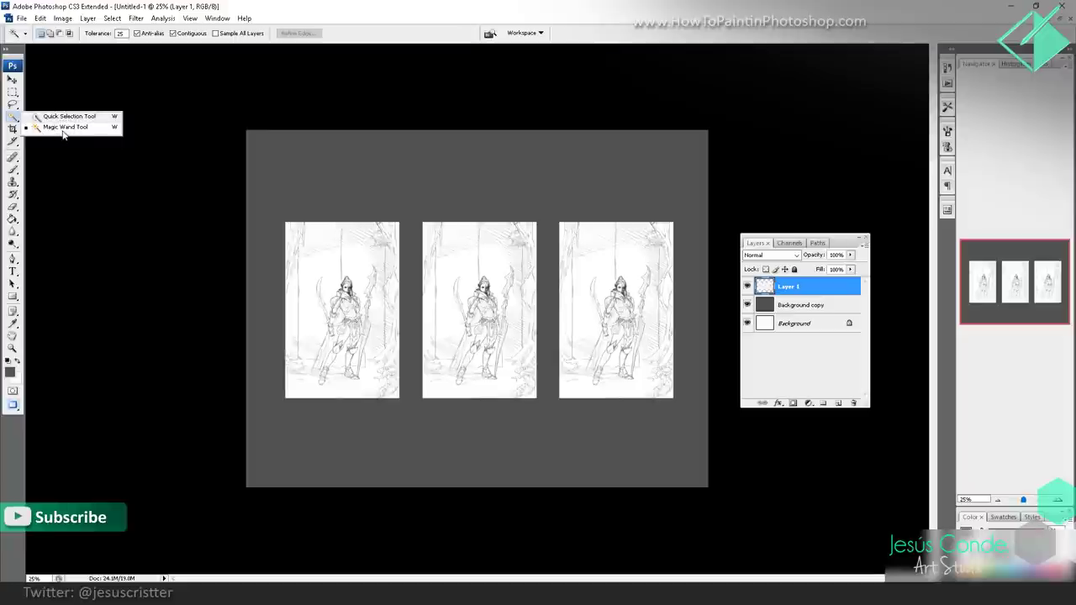
{"action": "left_click", "coordinate": [65, 127]}
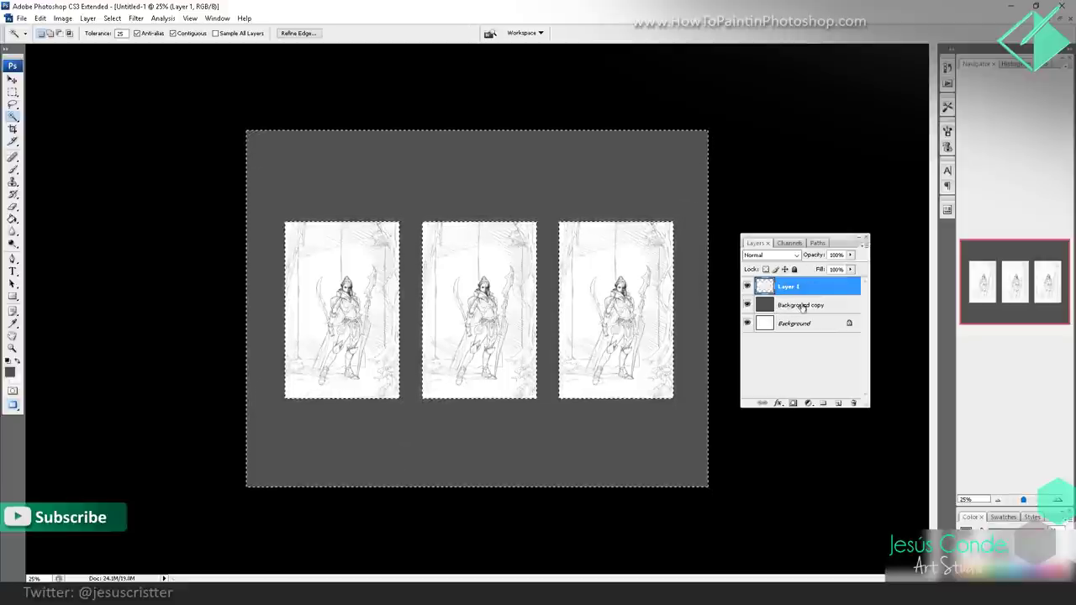
- Copy the selected area of Background copy to a new layer and move that layer above Layer 1
{"action": "left_click_drag", "start_coordinate": [800, 307], "coordinate": [767, 325]}
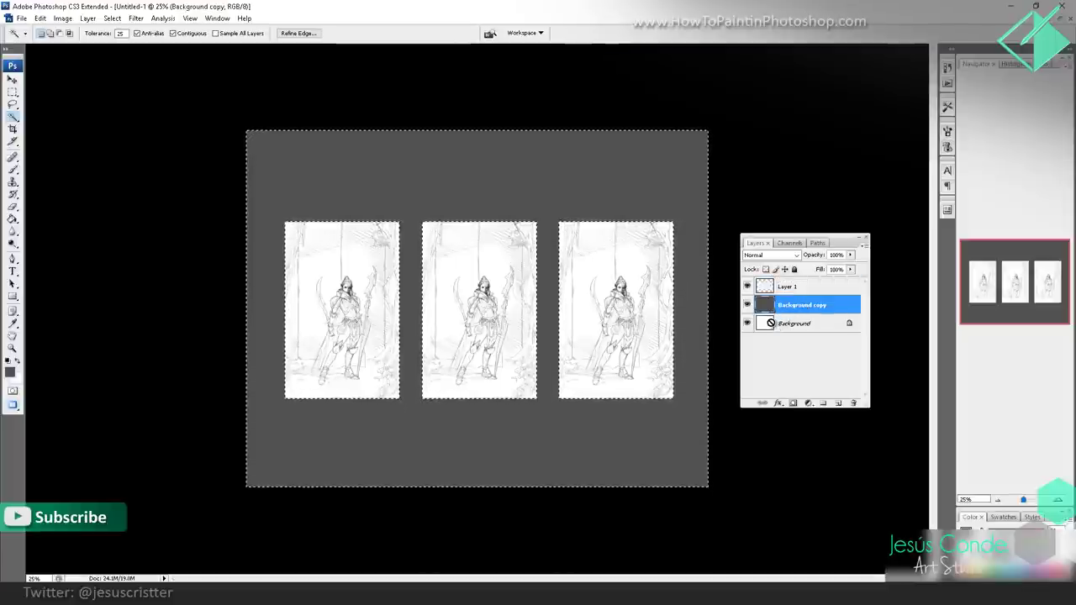
{"action": "key", "text": "ctrl+j"}
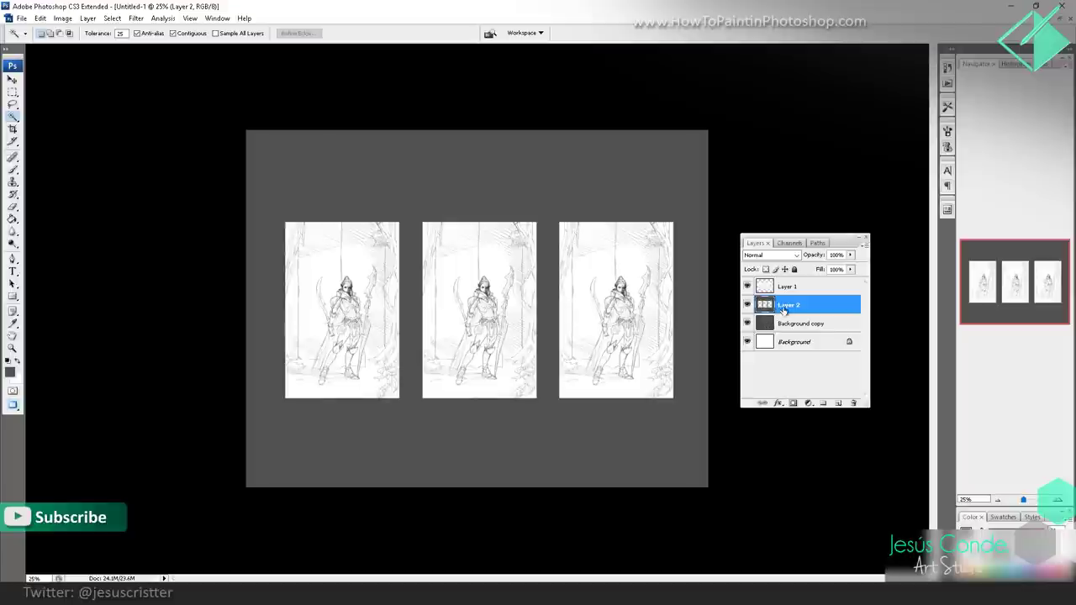
{"action": "left_click_drag", "start_coordinate": [785, 308], "coordinate": [787, 287]}
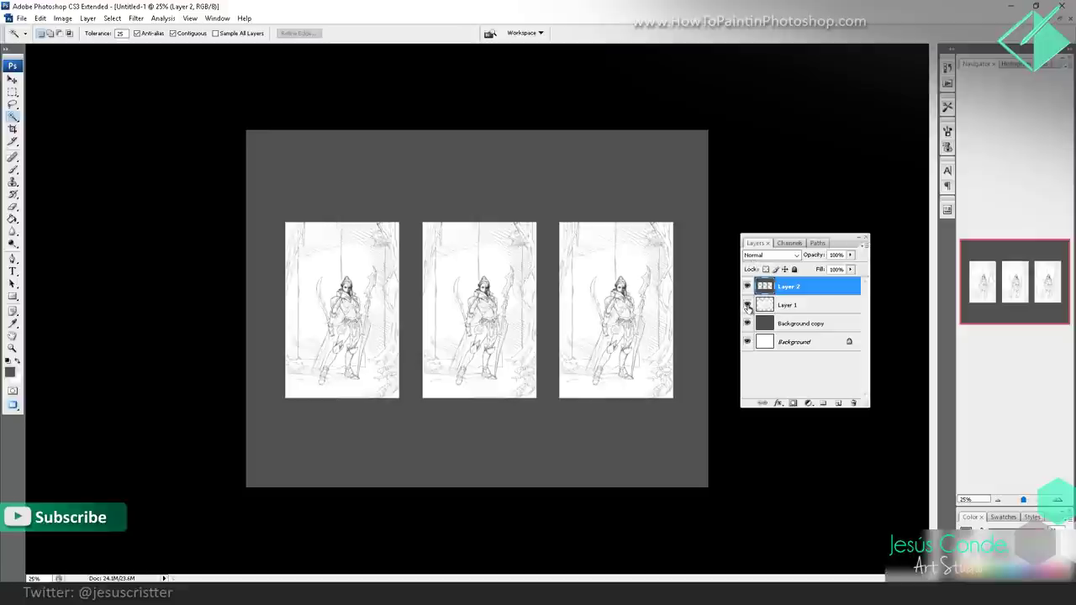
- Hide Layer 1 and Background copy to examine the cut-out frame on Layer 2
{"action": "left_click", "coordinate": [748, 305]}
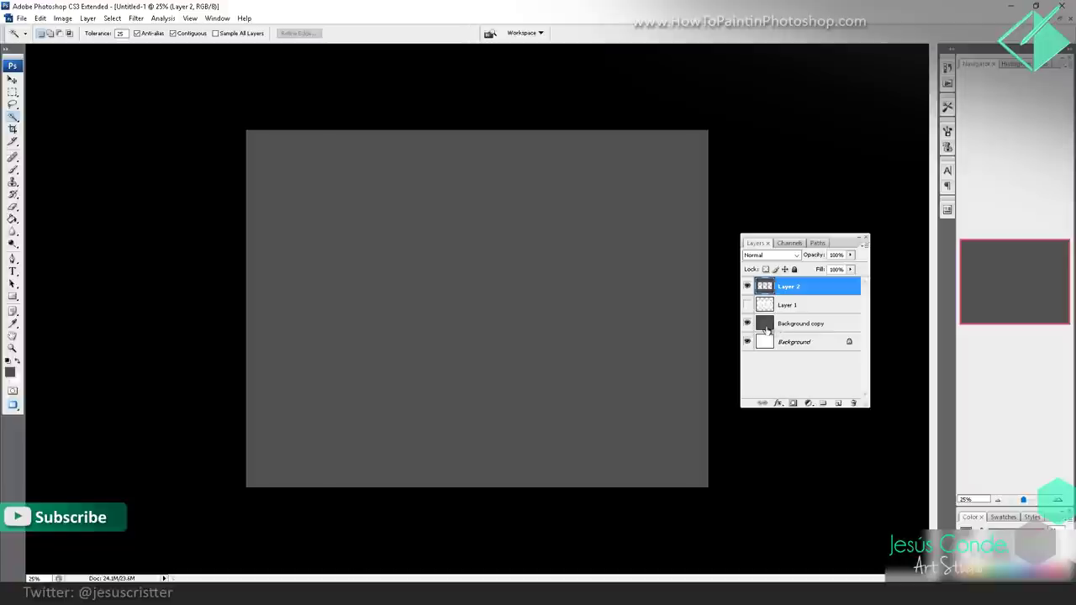
{"action": "left_click", "coordinate": [748, 325]}
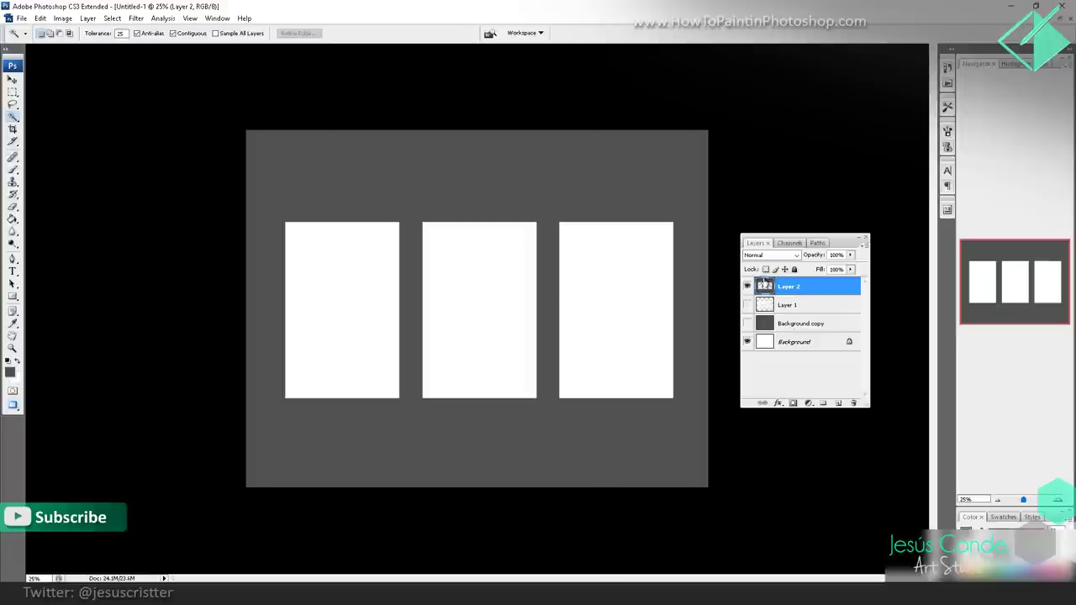
{"action": "left_click", "coordinate": [63, 18]}
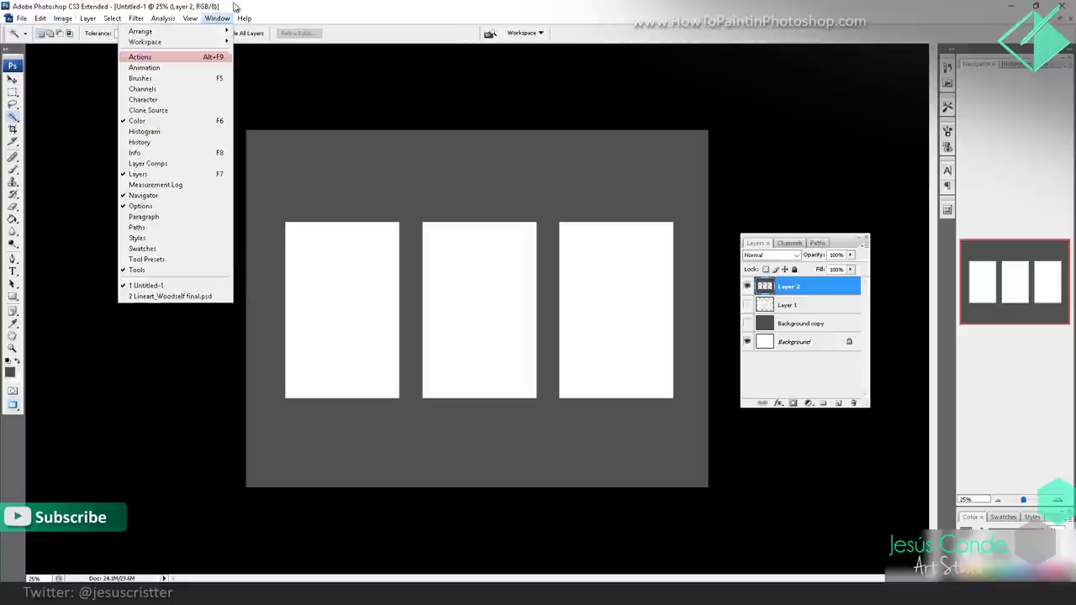
{"action": "left_click", "coordinate": [236, 7]}
- Hide Layer 2, show Background copy, and make Background copy the active layer for rectangular marquee selections
{"action": "left_click", "coordinate": [747, 287]}
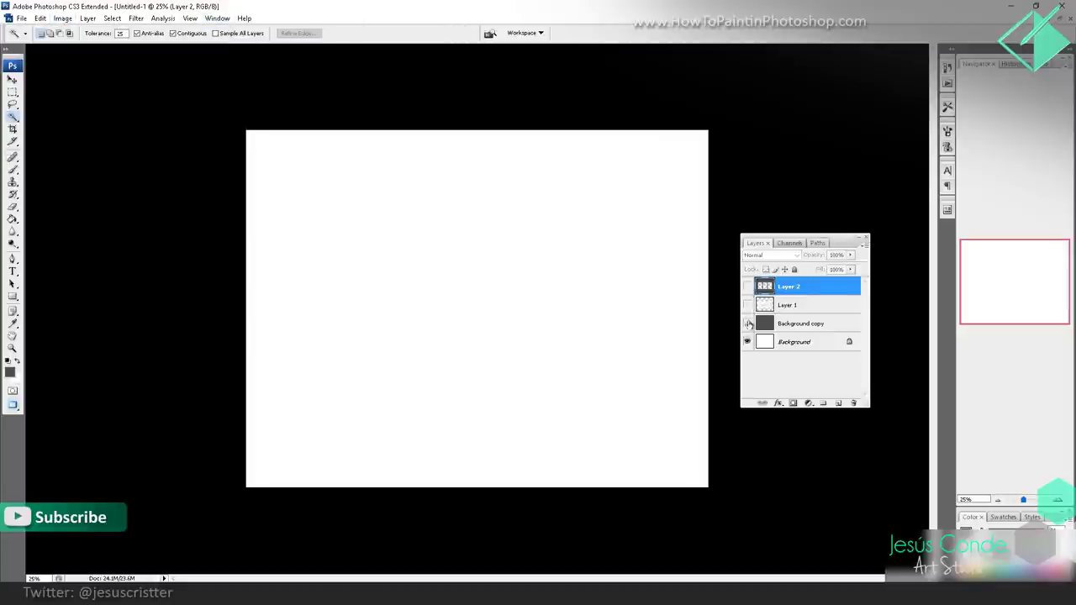
{"action": "left_click", "coordinate": [748, 323]}
{"action": "left_click", "coordinate": [12, 91]}
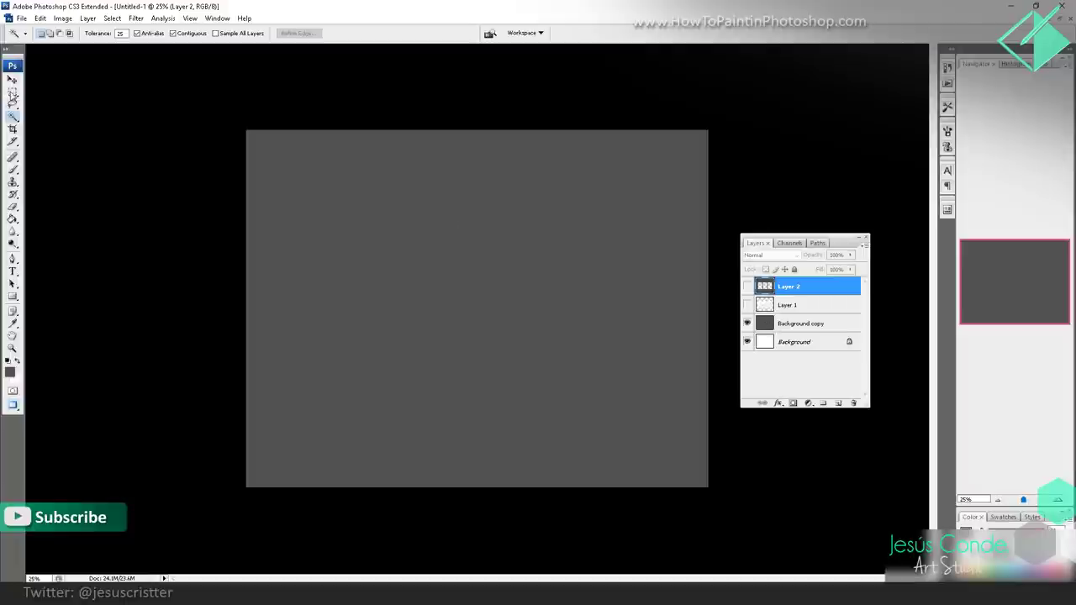
{"action": "left_click_drag", "start_coordinate": [388, 403], "coordinate": [389, 404]}
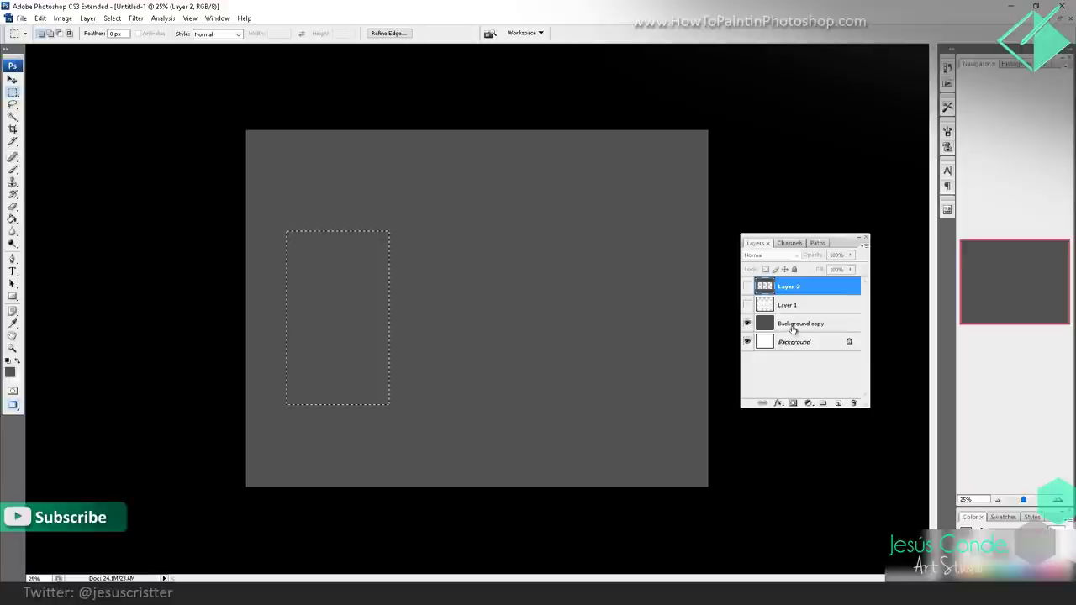
{"action": "left_click", "coordinate": [793, 327]}
{"action": "key", "text": "ctrl+z"}
{"action": "key", "text": "ctrl+bracketleft"}
{"action": "left_click_drag", "start_coordinate": [785, 307], "coordinate": [793, 284]}
{"action": "left_click", "coordinate": [783, 325]}
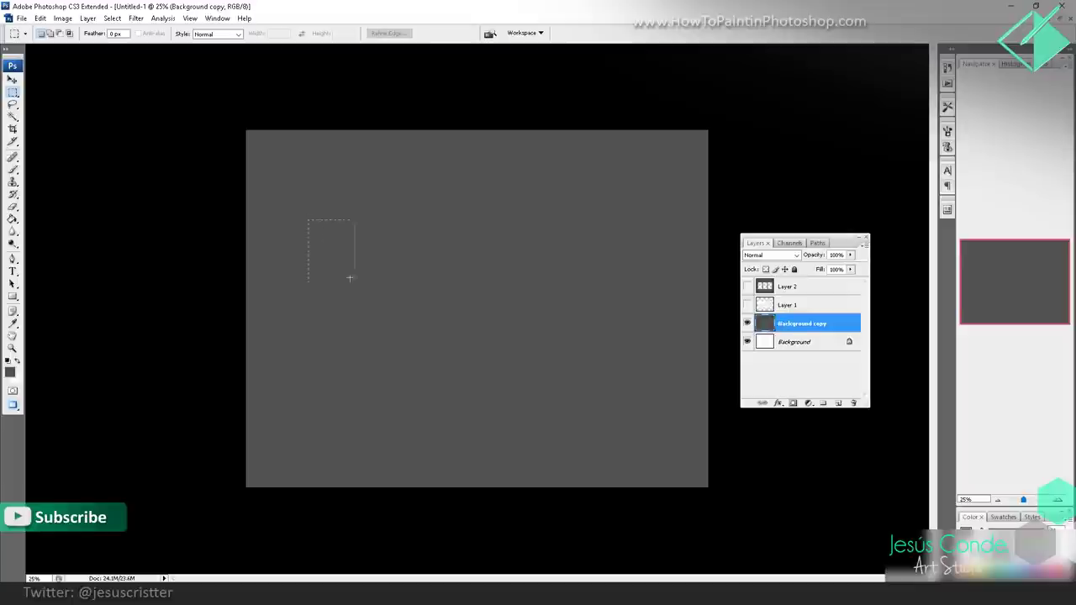
- Try making three side-by-side white panels on Background copy by filling rectangular selections with the background color
{"action": "left_click_drag", "start_coordinate": [307, 221], "coordinate": [411, 397]}
{"action": "key", "text": "ctrl+BackSpace"}
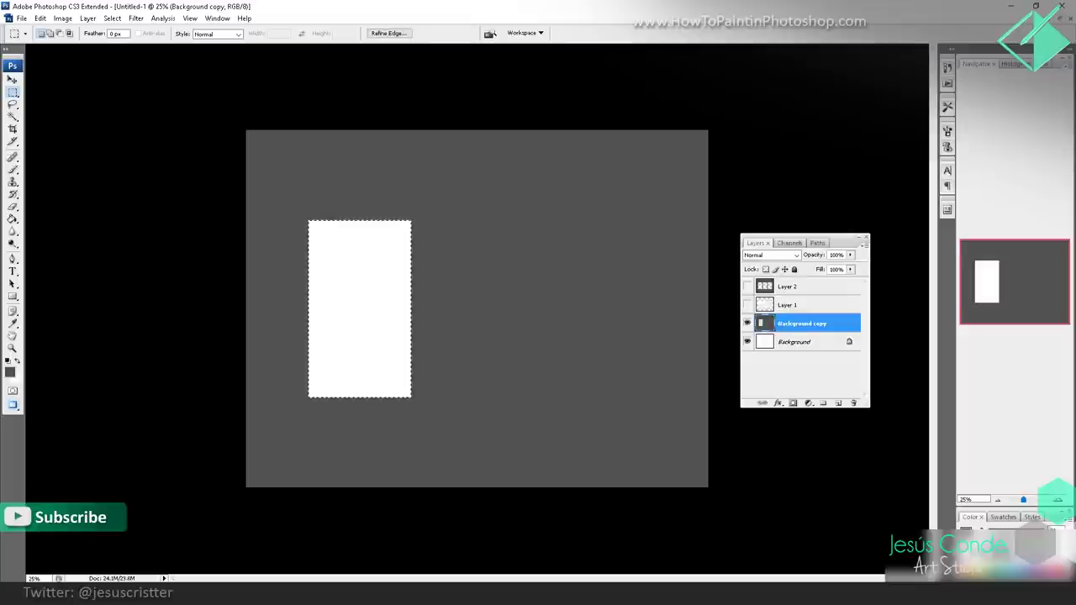
{"action": "left_click_drag", "start_coordinate": [438, 221], "coordinate": [514, 408]}
{"action": "key", "text": "ctrl+BackSpace"}
{"action": "left_click_drag", "start_coordinate": [553, 221], "coordinate": [641, 405]}
{"action": "key", "text": "ctrl+BackSpace"}
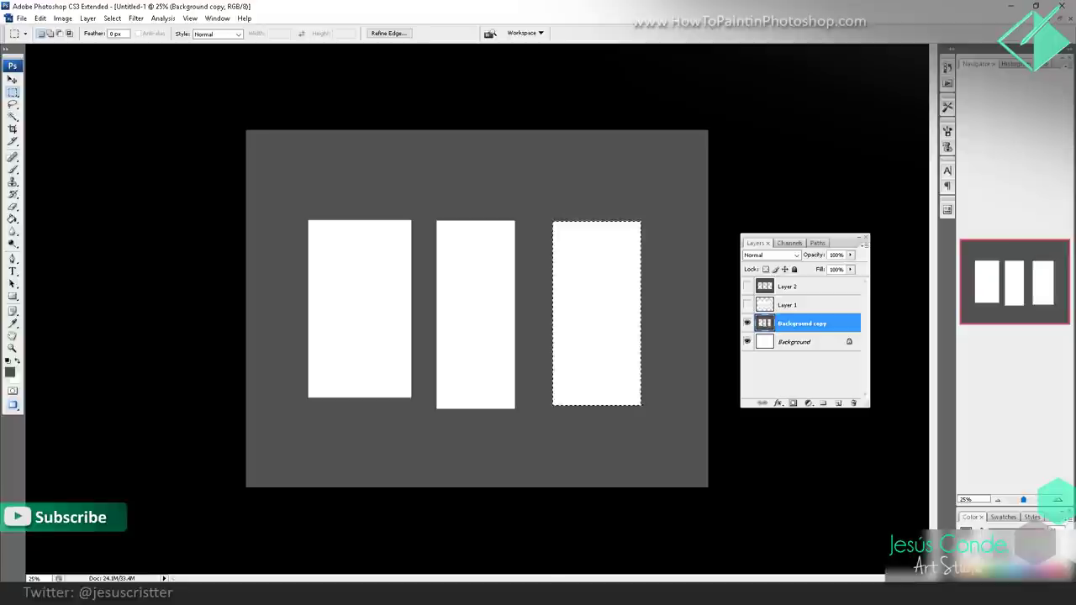
- Undo the three white rectangle fills and their selections on Background copy
{"action": "key", "text": "ctrl+alt+z"}
{"action": "key", "text": "ctrl+alt+z"}
{"action": "key", "text": "ctrl+alt+z"}
{"action": "key", "text": "ctrl+alt+z"}
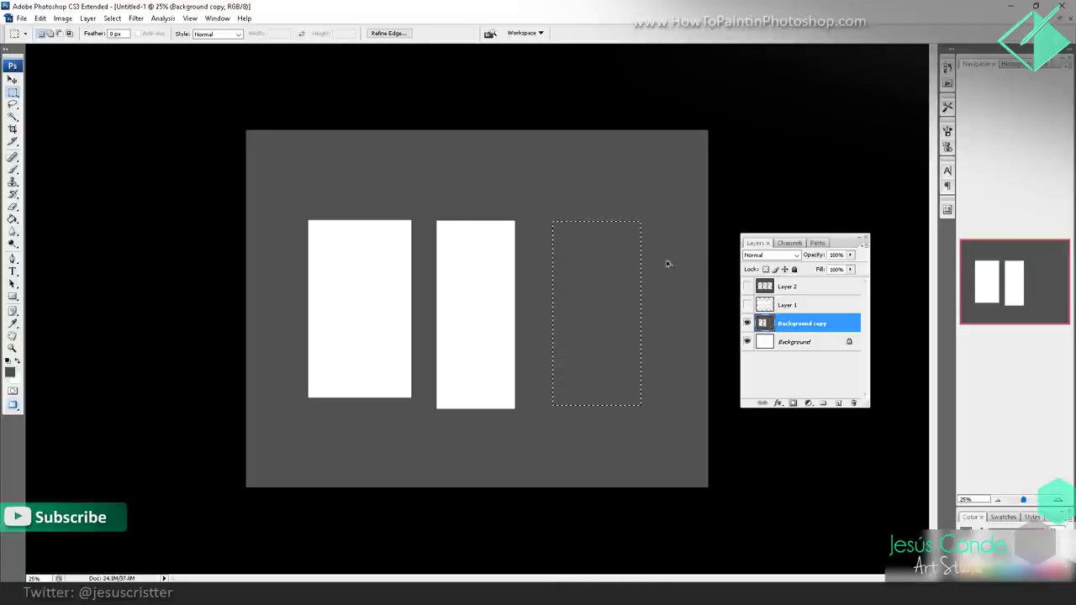
{"action": "key", "text": "ctrl+alt+z"}
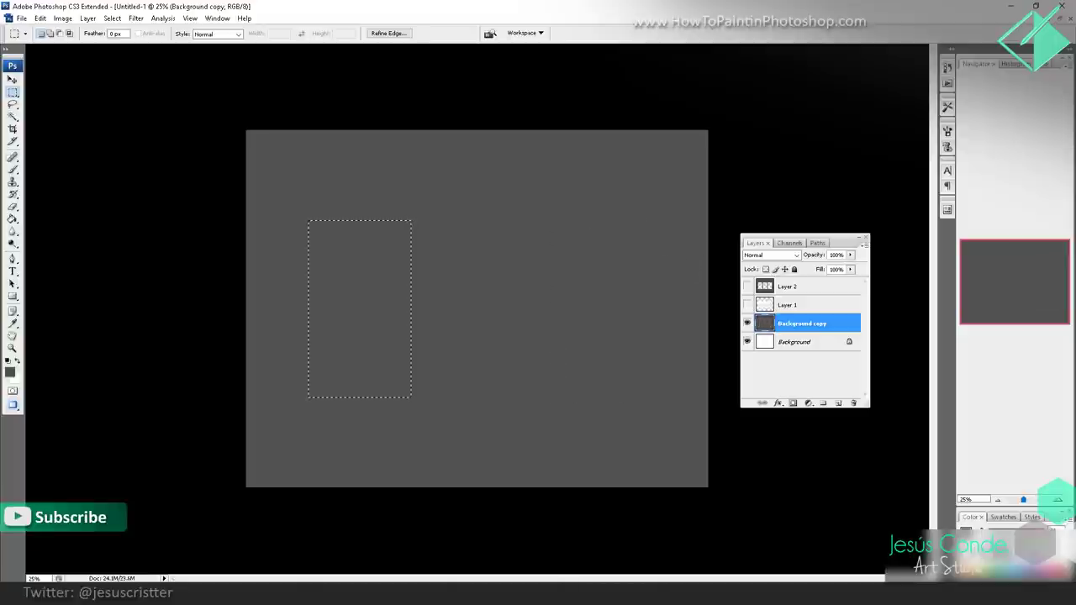
{"action": "key", "text": "ctrl+alt+z"}
- Show Layer 1 and Layer 2, hide Background copy, and make Layer 2 the active layer
{"action": "left_click", "coordinate": [747, 305]}
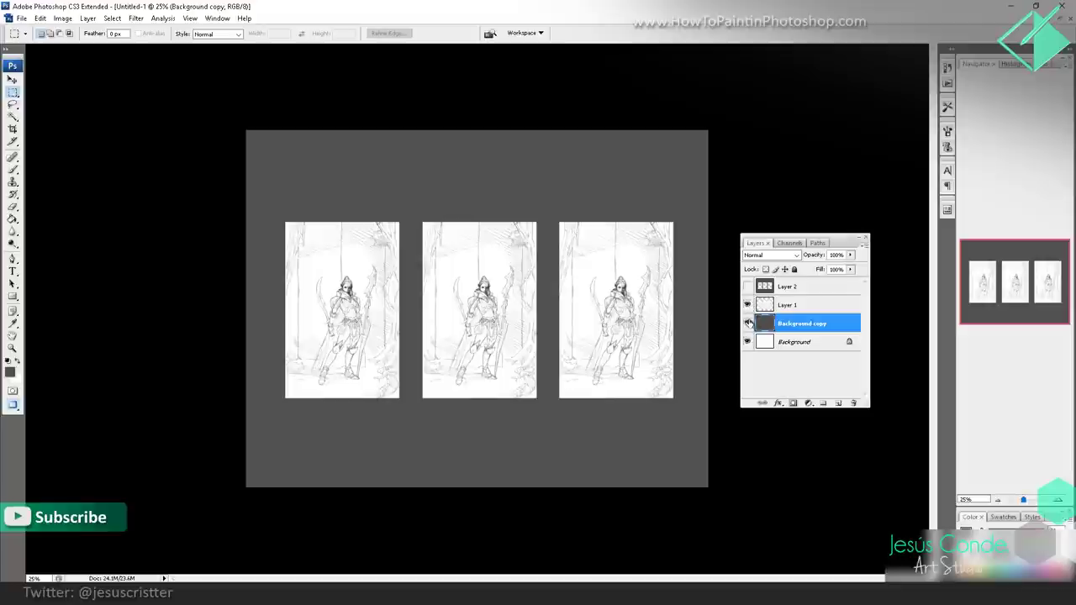
{"action": "left_click", "coordinate": [747, 323]}
{"action": "left_click", "coordinate": [747, 286]}
{"action": "left_click", "coordinate": [798, 287]}
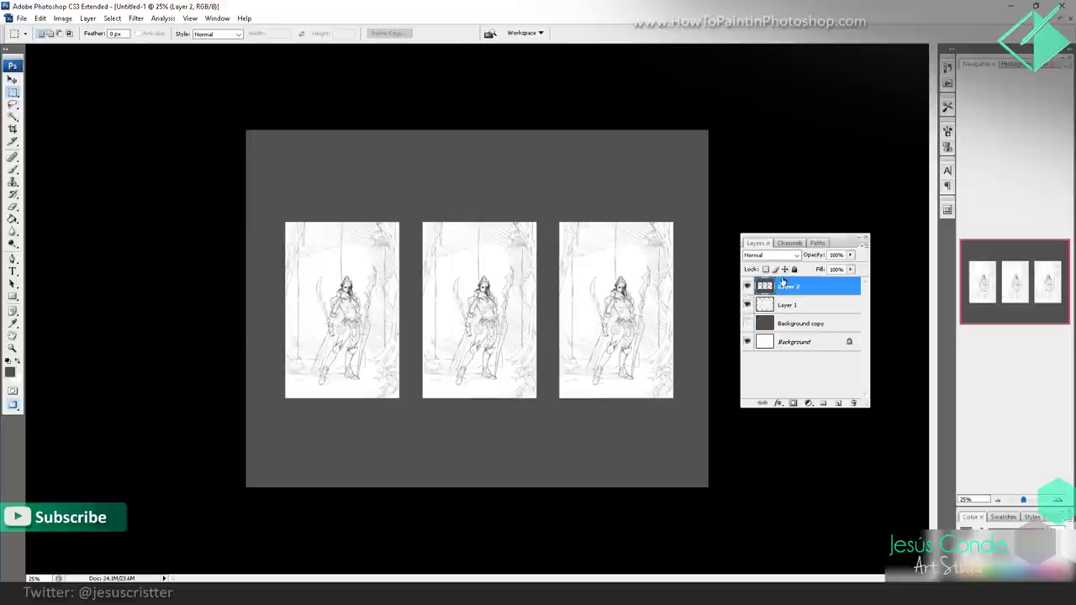
- Darken the gray frame on Layer 2 with Hue/Saturation by lowering Lightness to about -54
{"action": "left_click", "coordinate": [63, 17]}
{"action": "mouse_move", "coordinate": [59, 46]}
{"action": "left_click", "coordinate": [147, 136]}
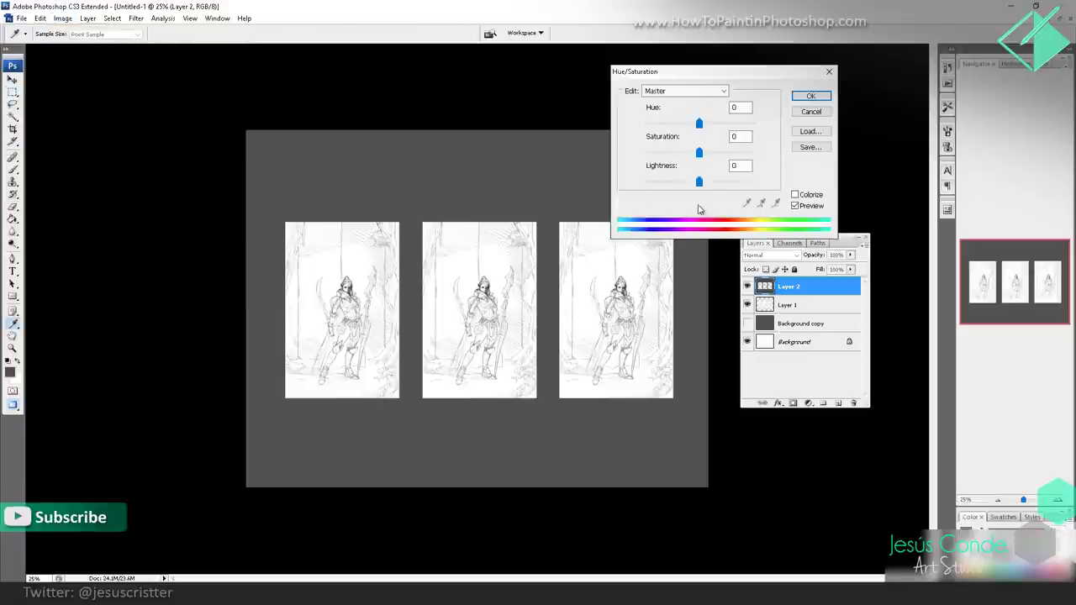
{"action": "left_click_drag", "start_coordinate": [698, 182], "coordinate": [670, 184]}
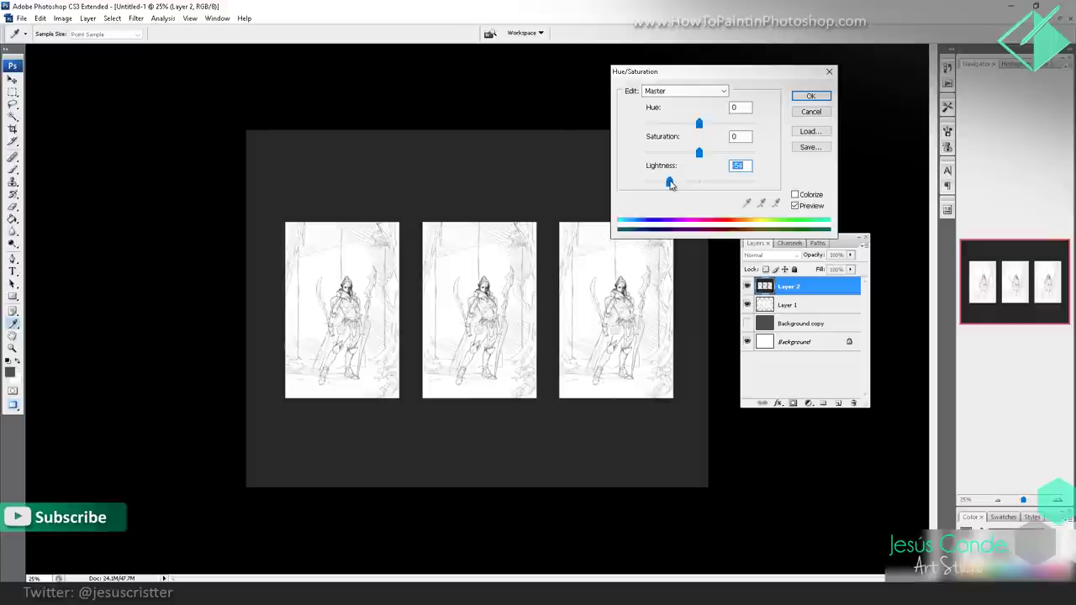
{"action": "left_click", "coordinate": [808, 97]}
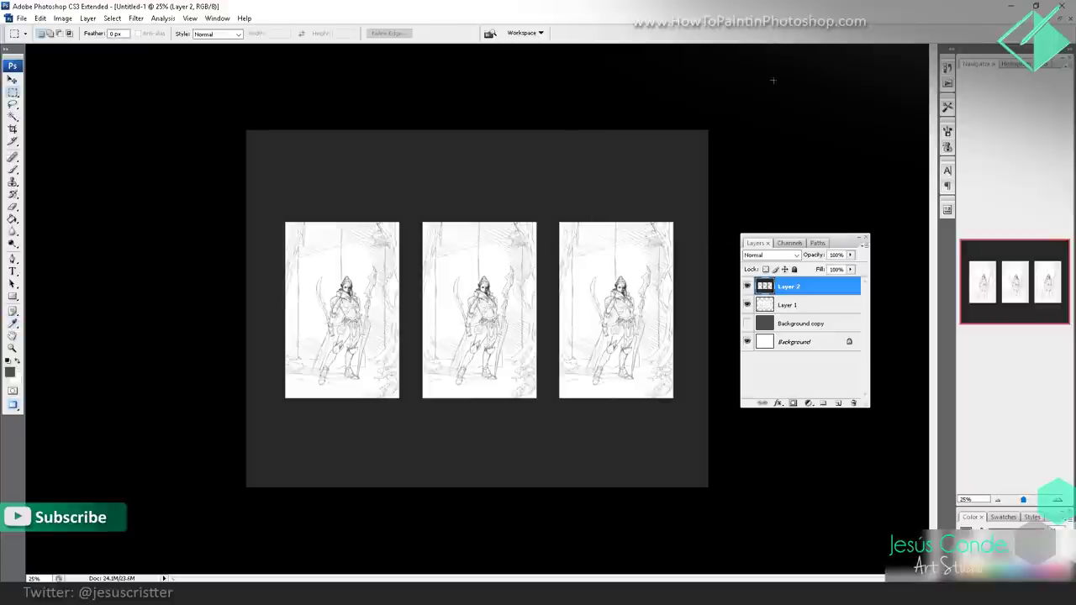
- Lock all attributes of the frame layer, Layer 2
{"action": "right_click", "coordinate": [762, 150]}
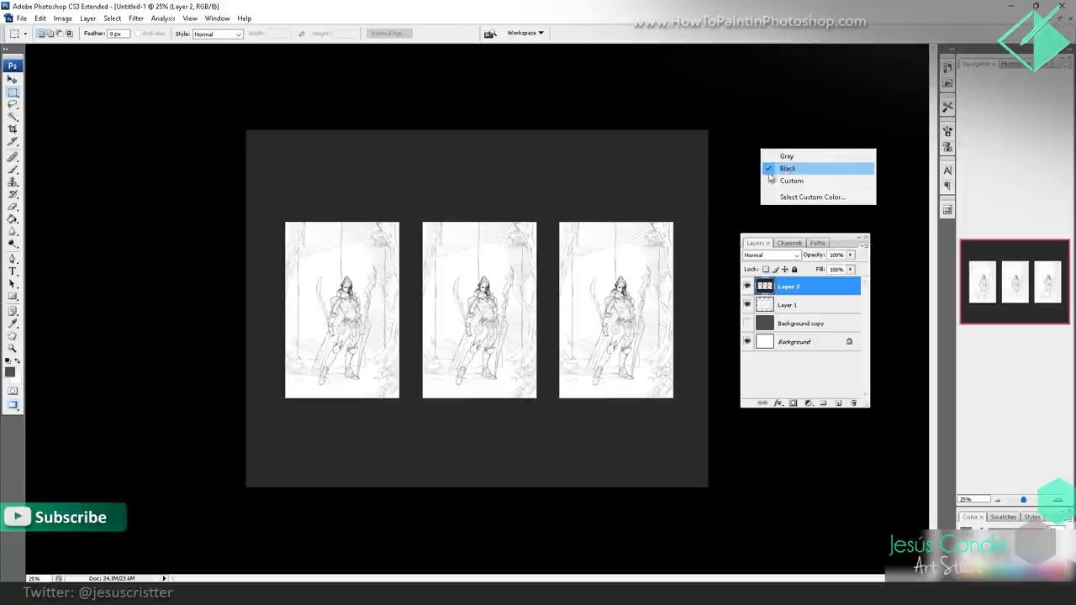
{"action": "left_click", "coordinate": [781, 289]}
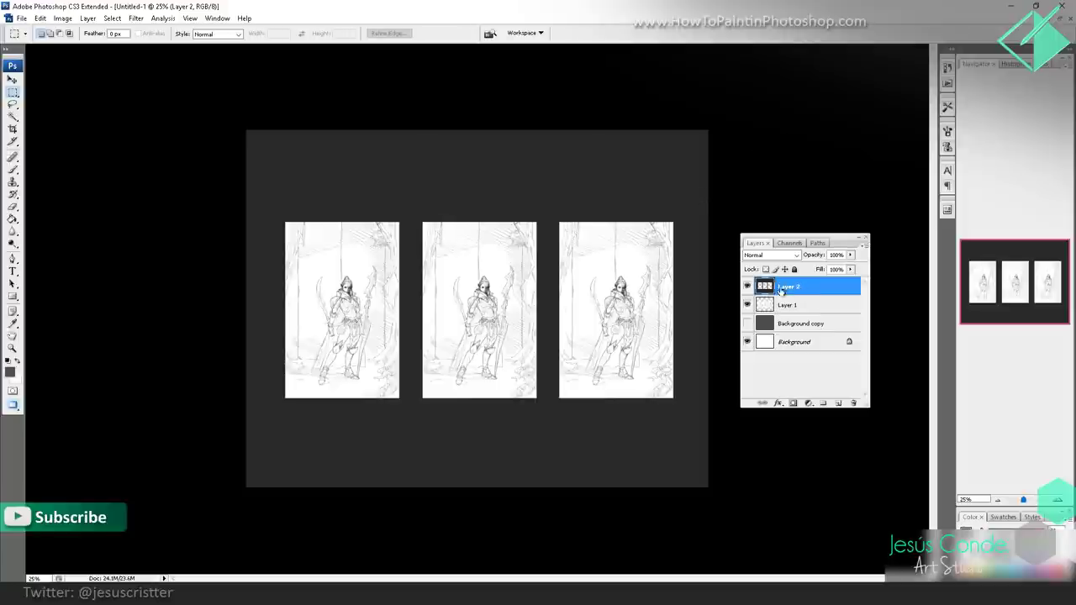
{"action": "left_click", "coordinate": [795, 269]}
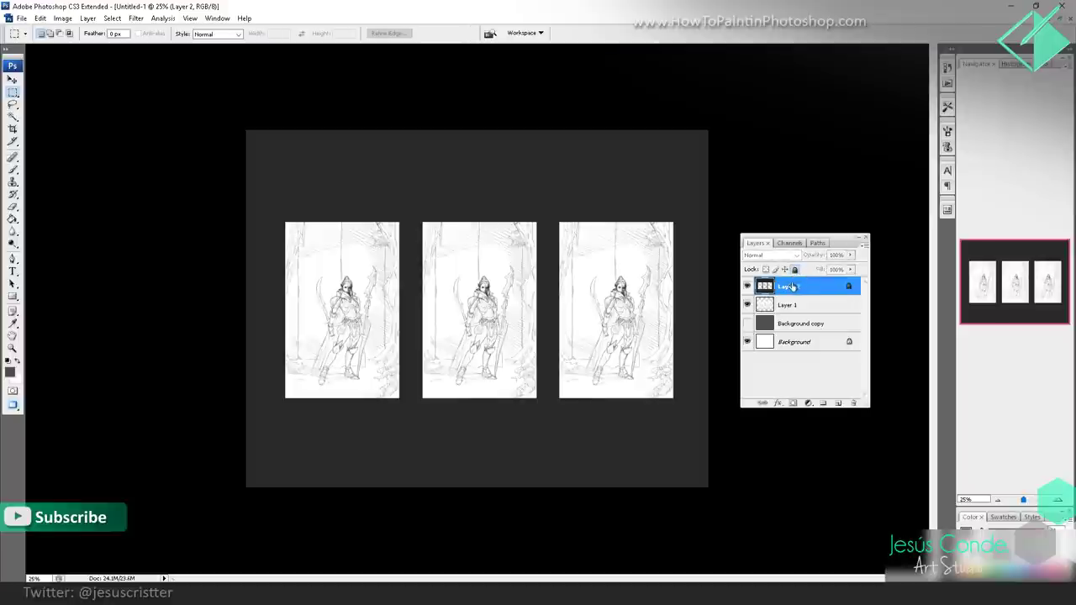
{"action": "left_click", "coordinate": [748, 306]}
{"action": "left_click", "coordinate": [749, 306]}
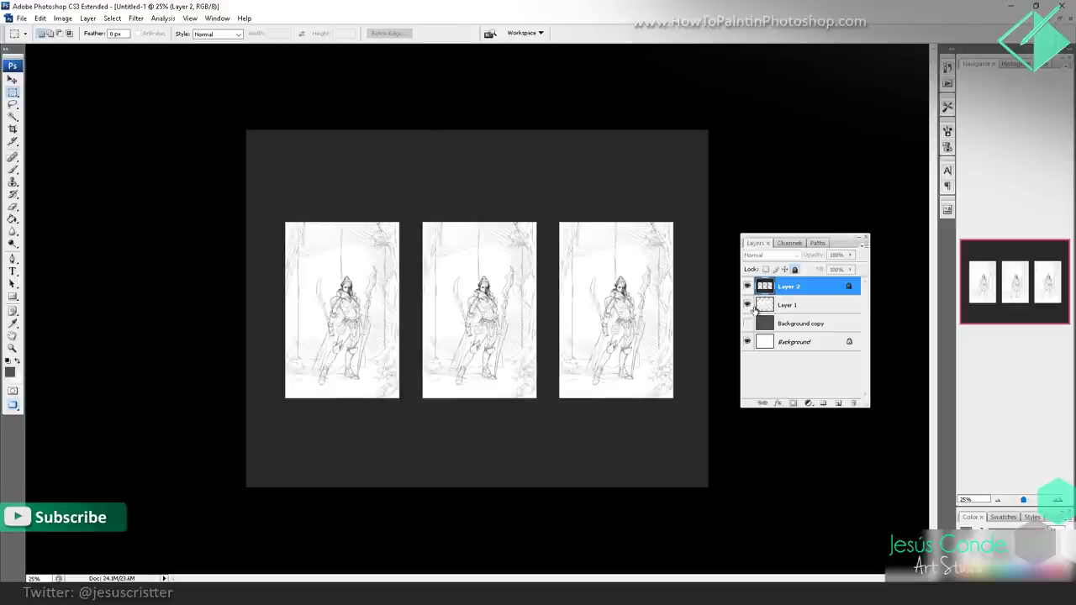
- Set the blend mode of Layer 1 to Multiply and lock all of its attributes
{"action": "left_click", "coordinate": [781, 307]}
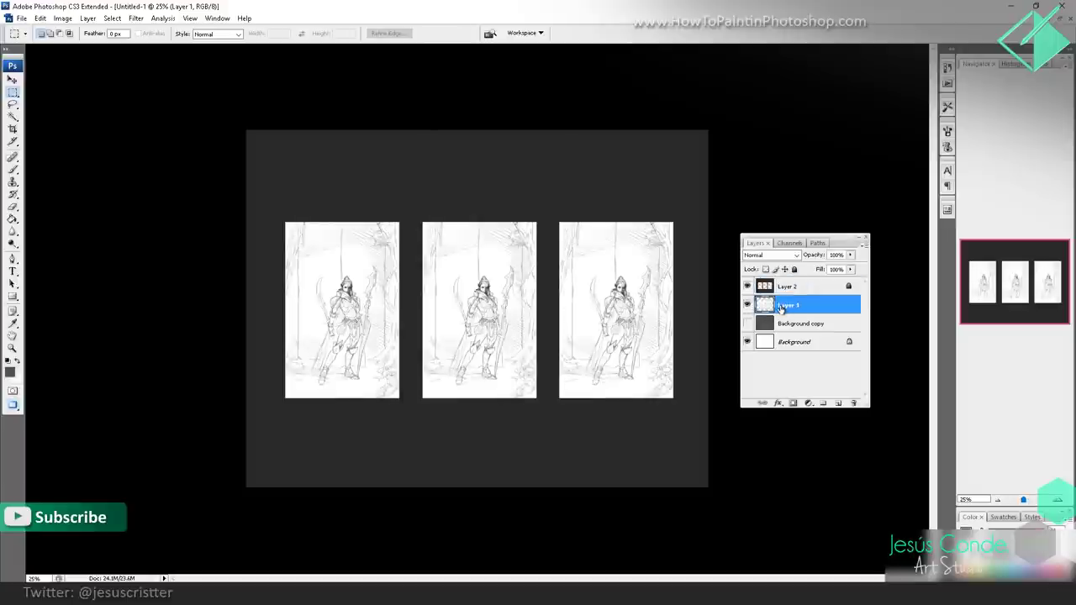
{"action": "left_click", "coordinate": [761, 255]}
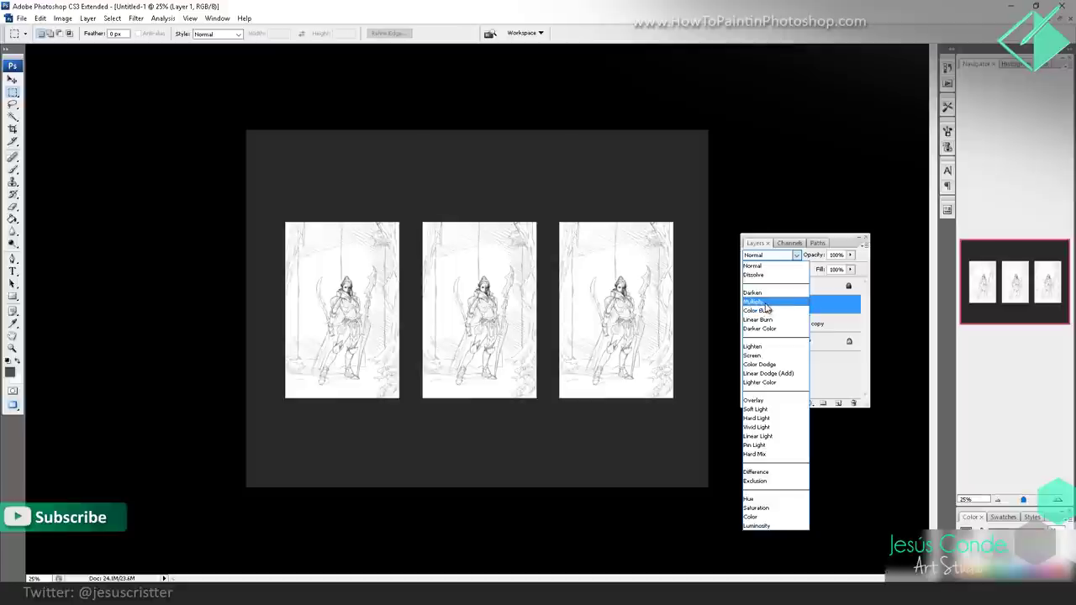
{"action": "left_click", "coordinate": [755, 302]}
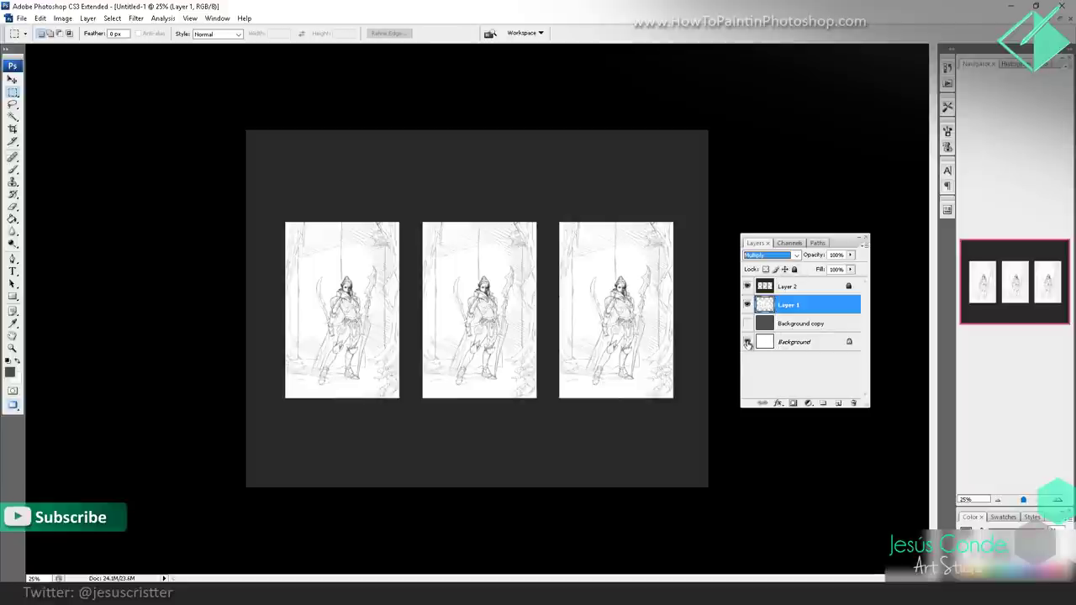
{"action": "left_click", "coordinate": [747, 342]}
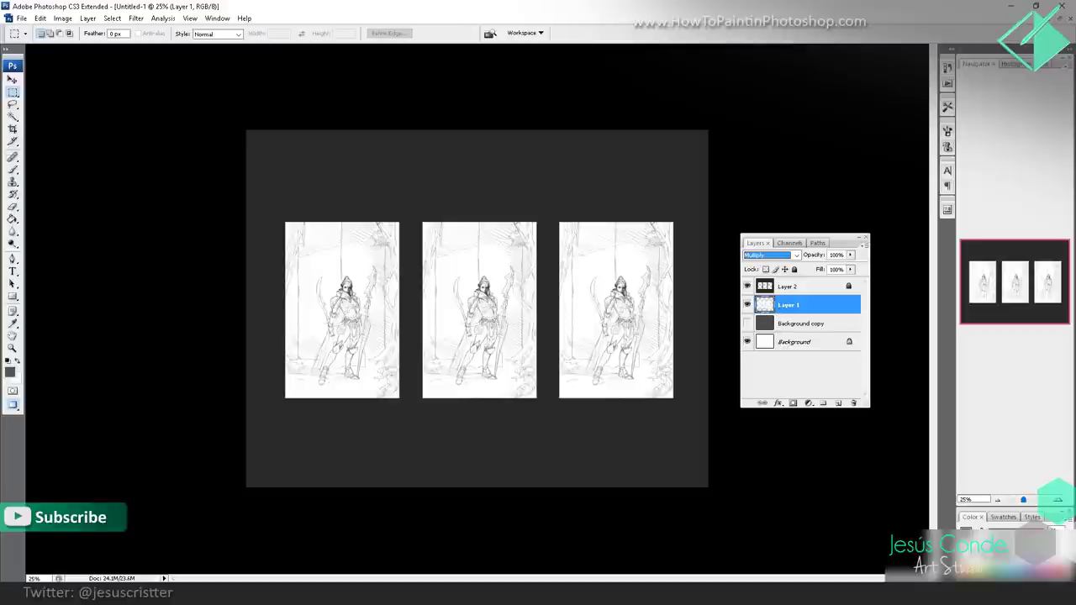
{"action": "left_click", "coordinate": [795, 269]}
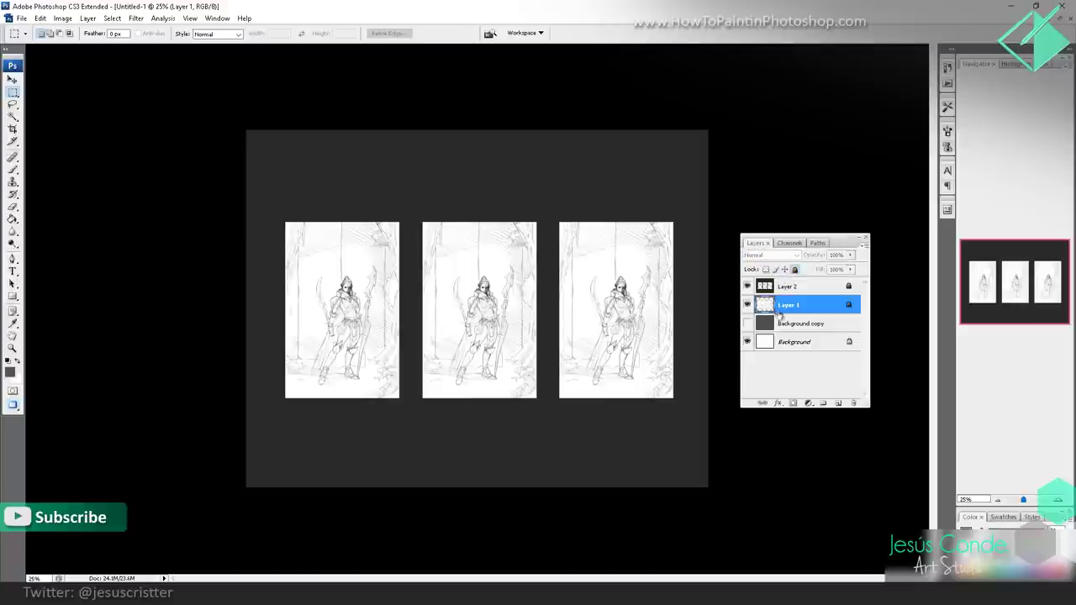
- Add a new blank layer directly above Background copy, beneath the line-art layer
{"action": "left_click", "coordinate": [789, 323]}
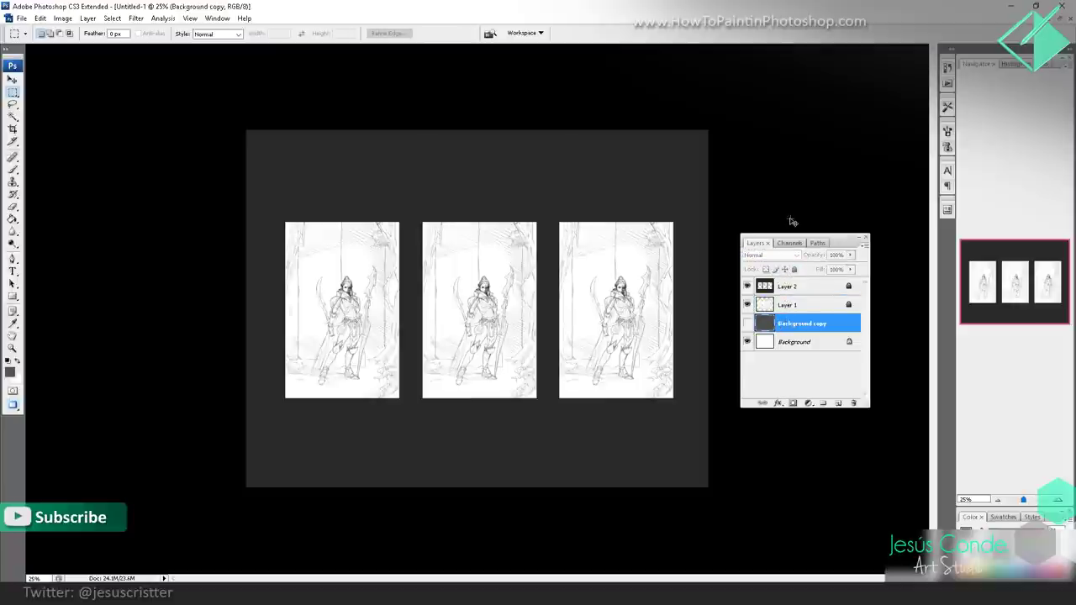
{"action": "key", "text": "ctrl+shift+n"}
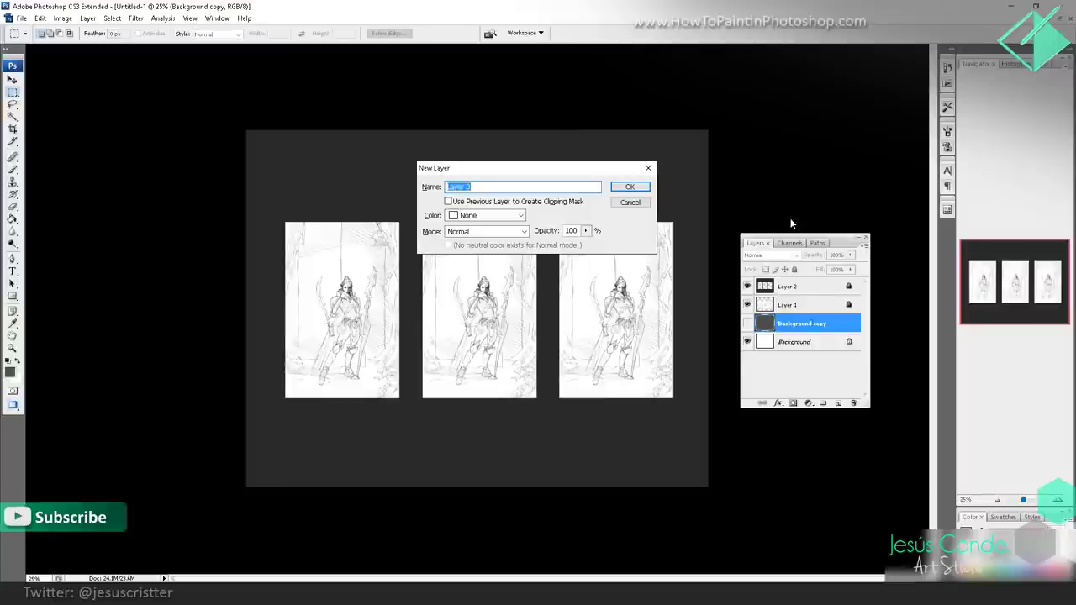
{"action": "key", "text": "Return"}
- Set the Brush tool's foreground color to muted reddish brown #795555 and choose the 30 px hard round brush
{"action": "key", "text": "b"}
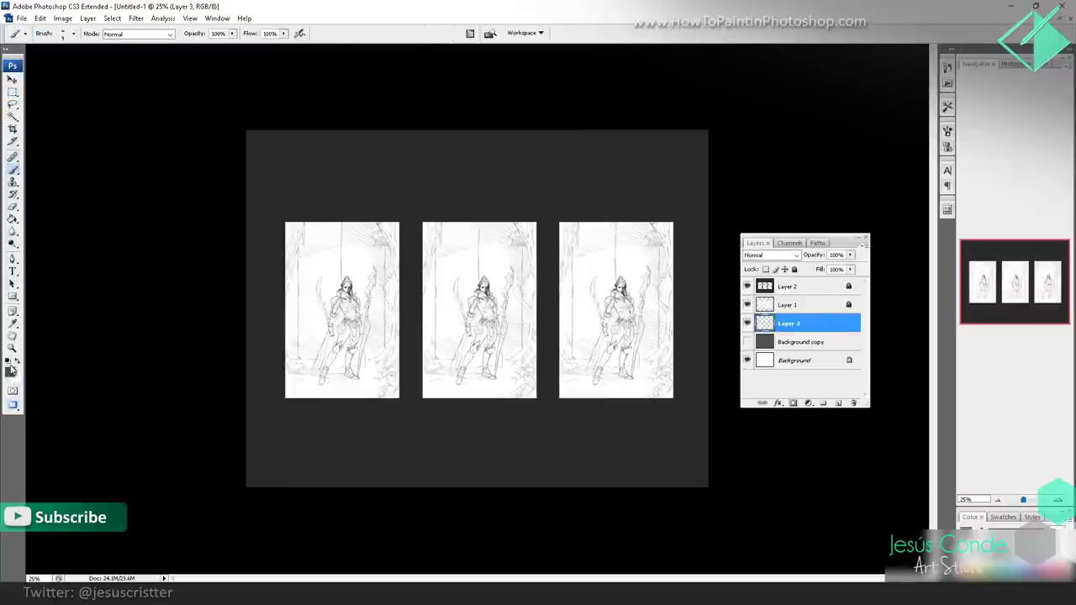
{"action": "left_click", "coordinate": [10, 371]}
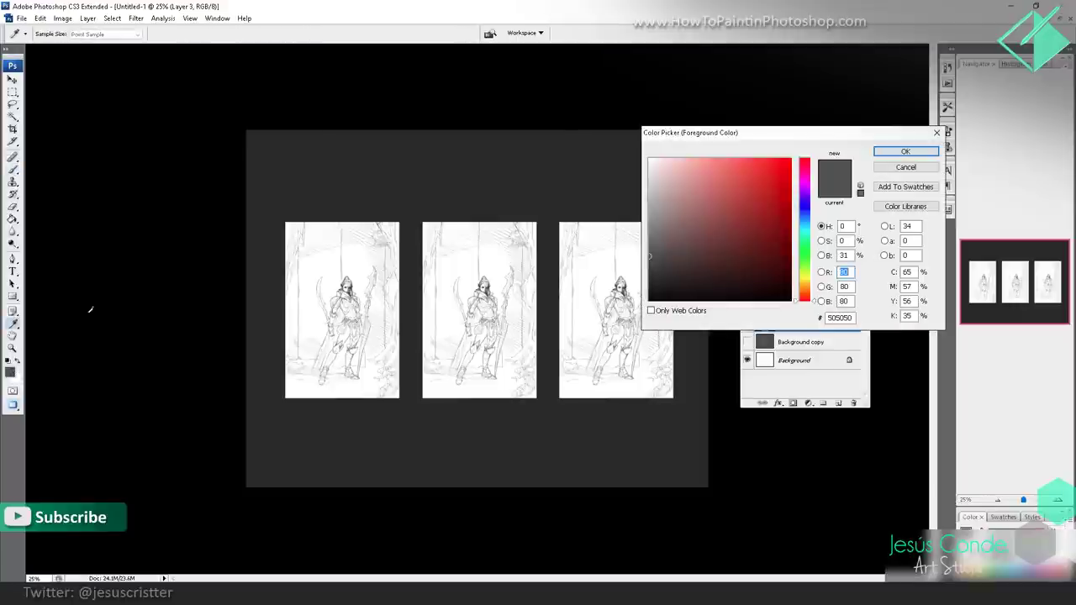
{"action": "left_click_drag", "start_coordinate": [690, 216], "coordinate": [689, 233]}
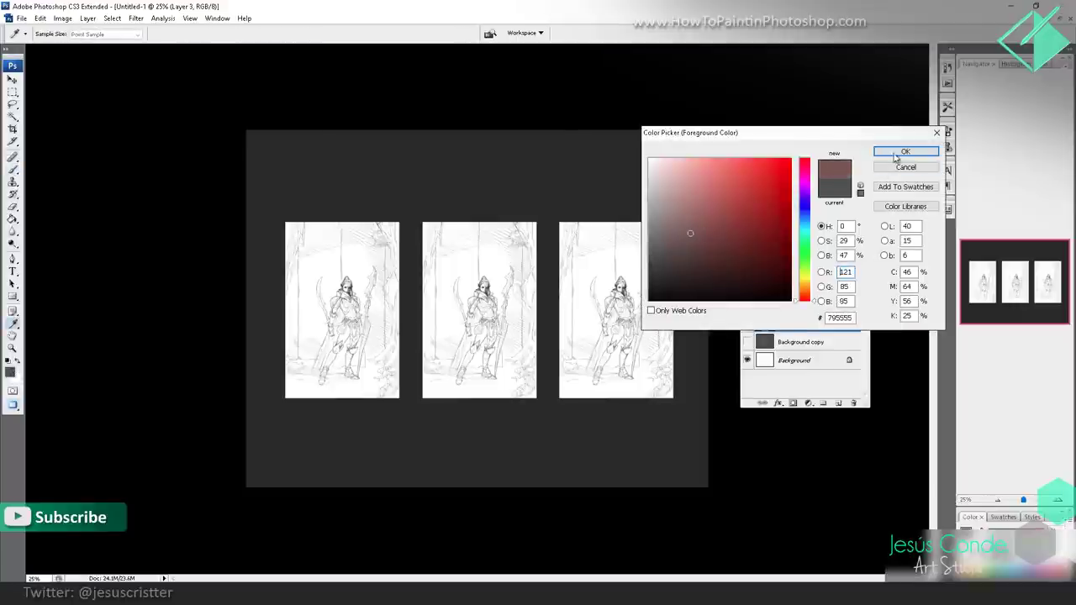
{"action": "left_click", "coordinate": [896, 154]}
{"action": "left_click", "coordinate": [73, 35]}
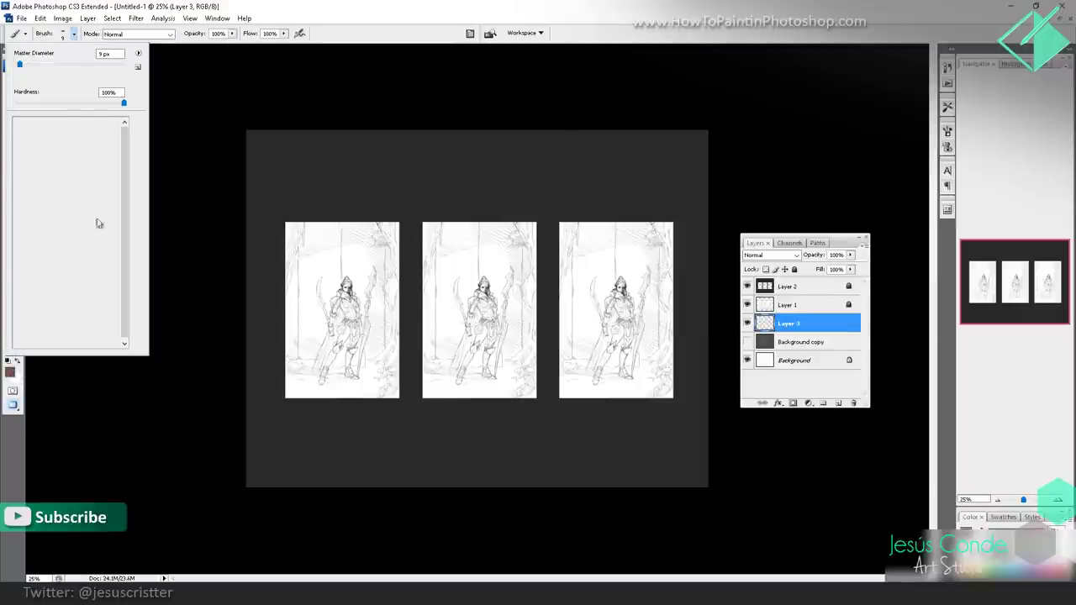
{"action": "left_click", "coordinate": [22, 304]}
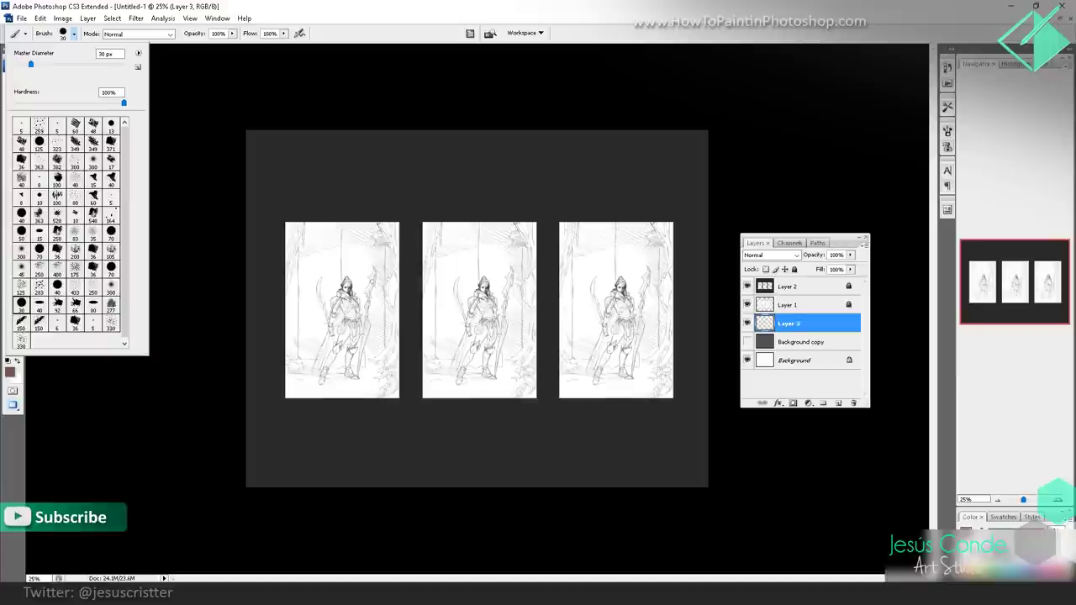
- Try covering the first thumbnail with the reddish brown using a brush enlarged to 300 px, and undo the painting
{"action": "mouse_move", "coordinate": [373, 261]}
{"action": "left_mouse_down"}
{"action": "mouse_move", "coordinate": [315, 301]}
{"action": "mouse_move", "coordinate": [338, 295]}
{"action": "mouse_move", "coordinate": [336, 340]}
{"action": "mouse_move", "coordinate": [357, 366]}
{"action": "mouse_move", "coordinate": [307, 368]}
{"action": "left_mouse_up"}
{"action": "key", "text": "ctrl+z"}
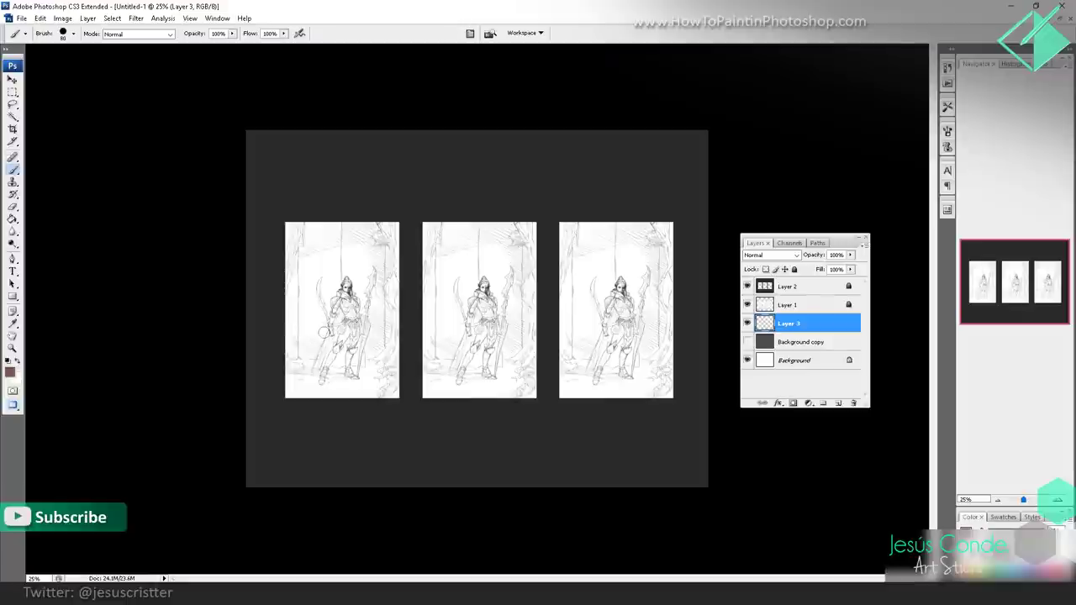
{"action": "key", "text": "bracketright"}
{"action": "key", "text": "bracketright"}
{"action": "key", "text": "bracketright"}
{"action": "key", "text": "bracketright"}
{"action": "key", "text": "bracketright"}
{"action": "key", "text": "bracketright"}
{"action": "mouse_move", "coordinate": [314, 308]}
{"action": "left_mouse_down"}
{"action": "mouse_move", "coordinate": [285, 406]}
{"action": "mouse_move", "coordinate": [312, 339]}
{"action": "mouse_move", "coordinate": [345, 312]}
{"action": "mouse_move", "coordinate": [367, 233]}
{"action": "mouse_move", "coordinate": [384, 406]}
{"action": "mouse_move", "coordinate": [386, 222]}
{"action": "mouse_move", "coordinate": [271, 224]}
{"action": "left_mouse_up"}
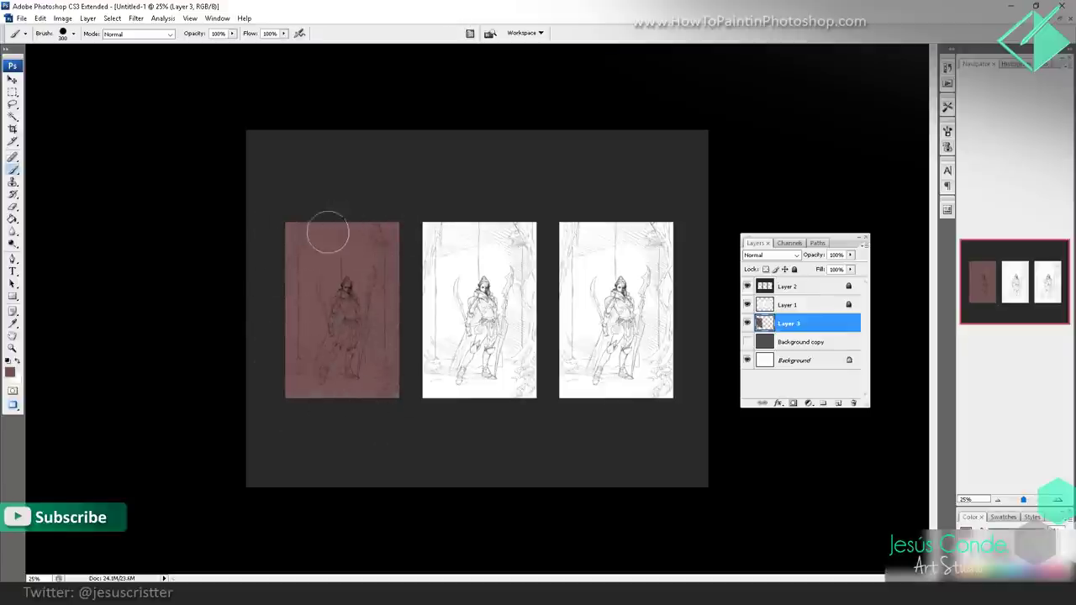
{"action": "key", "text": "ctrl+z"}
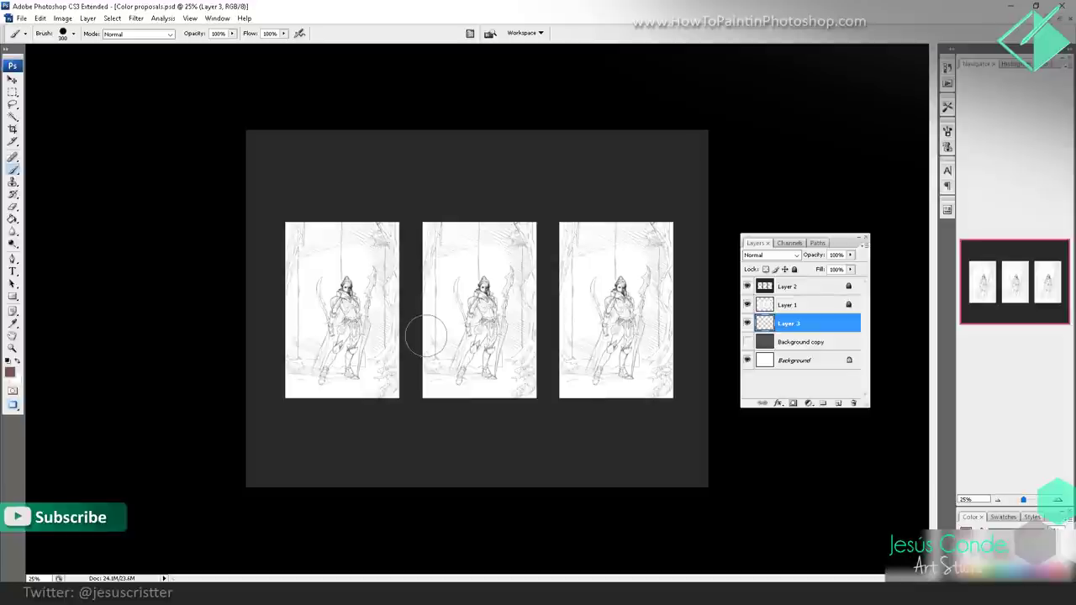
- Enlarge the thumbnail sheet to 50% and switch the document to full screen mode
{"action": "key", "text": "z"}
{"action": "left_click", "coordinate": [423, 331]}
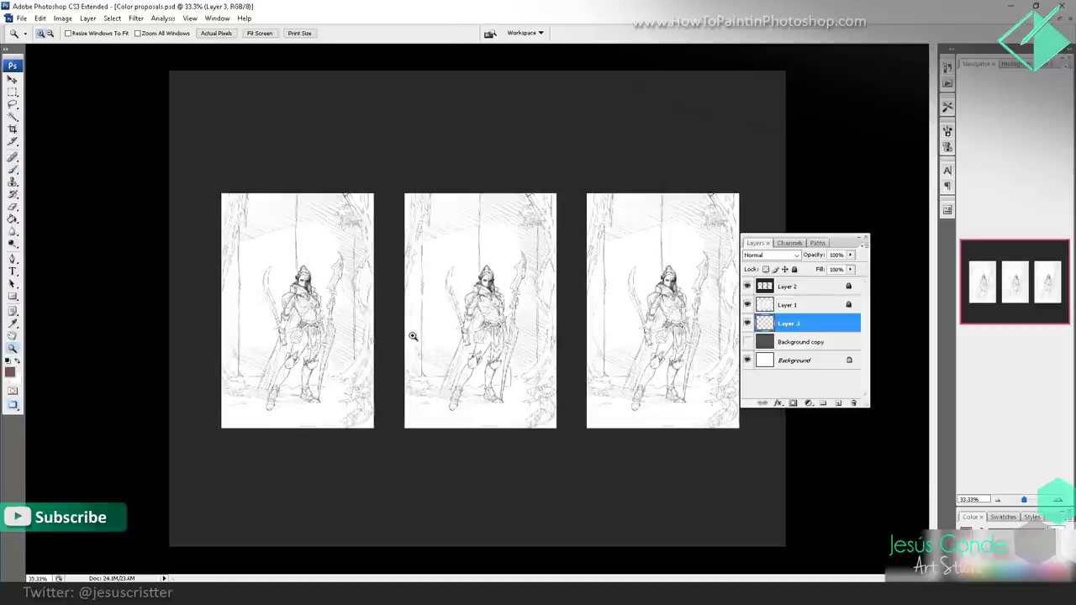
{"action": "left_click", "coordinate": [415, 336]}
{"action": "mouse_move", "coordinate": [417, 339]}
{"action": "left_mouse_down"}
{"action": "mouse_move", "coordinate": [427, 349]}
{"action": "mouse_move", "coordinate": [396, 366]}
{"action": "left_mouse_up"}
{"action": "key", "text": "f"}
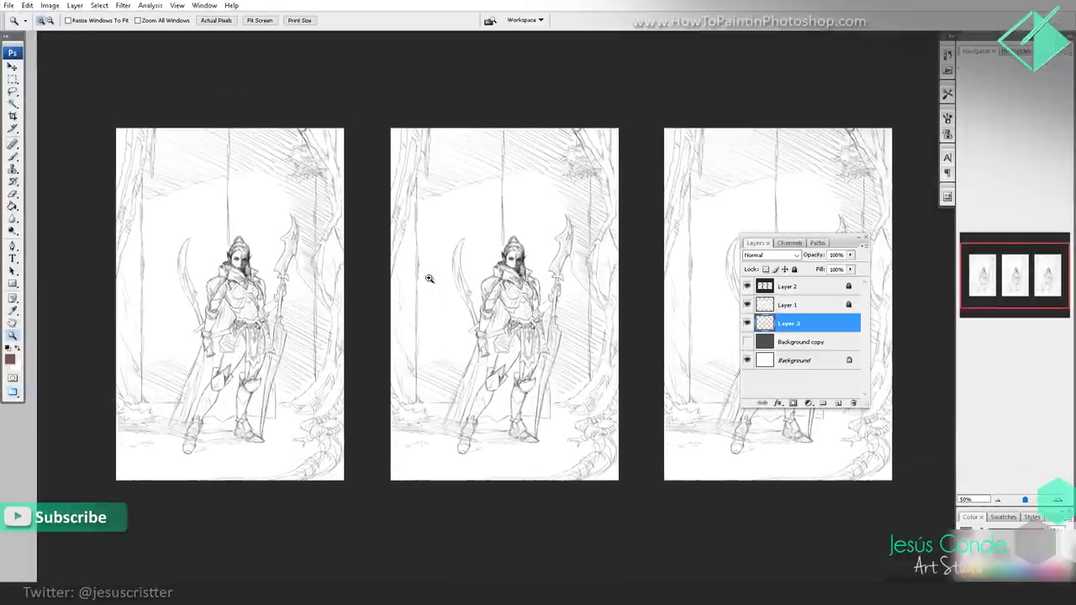
- Set the foreground color to black and activate the Brush tool
{"action": "left_click", "coordinate": [11, 360]}
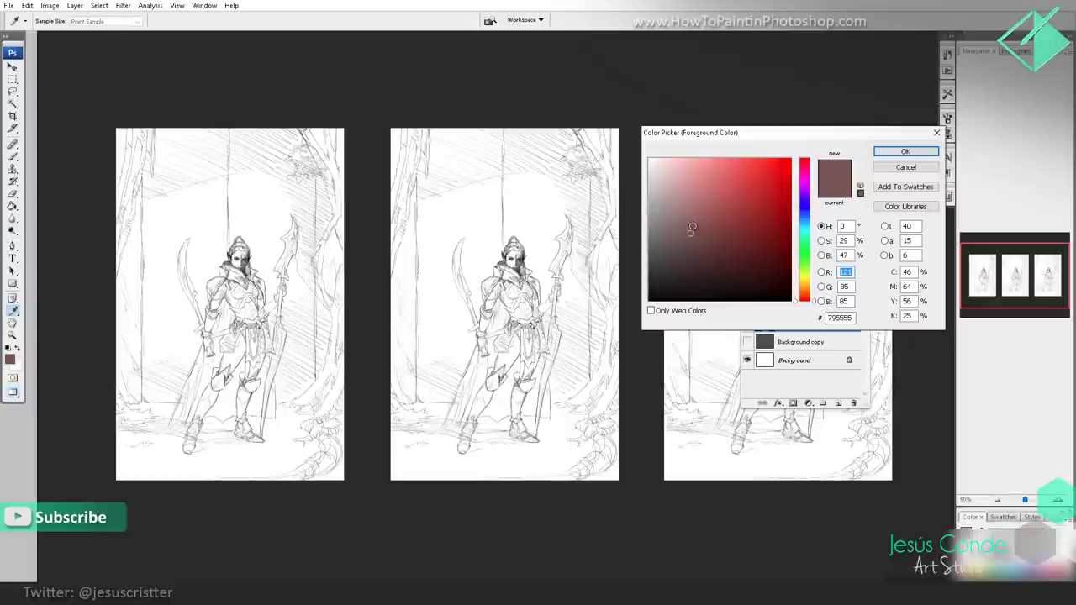
{"action": "left_click_drag", "start_coordinate": [690, 232], "coordinate": [671, 244]}
{"action": "left_click", "coordinate": [906, 152]}
{"action": "mouse_move", "coordinate": [452, 265]}
{"action": "left_mouse_down"}
{"action": "mouse_move", "coordinate": [476, 262]}
{"action": "mouse_move", "coordinate": [451, 271]}
{"action": "left_mouse_up"}
{"action": "key", "text": "b"}
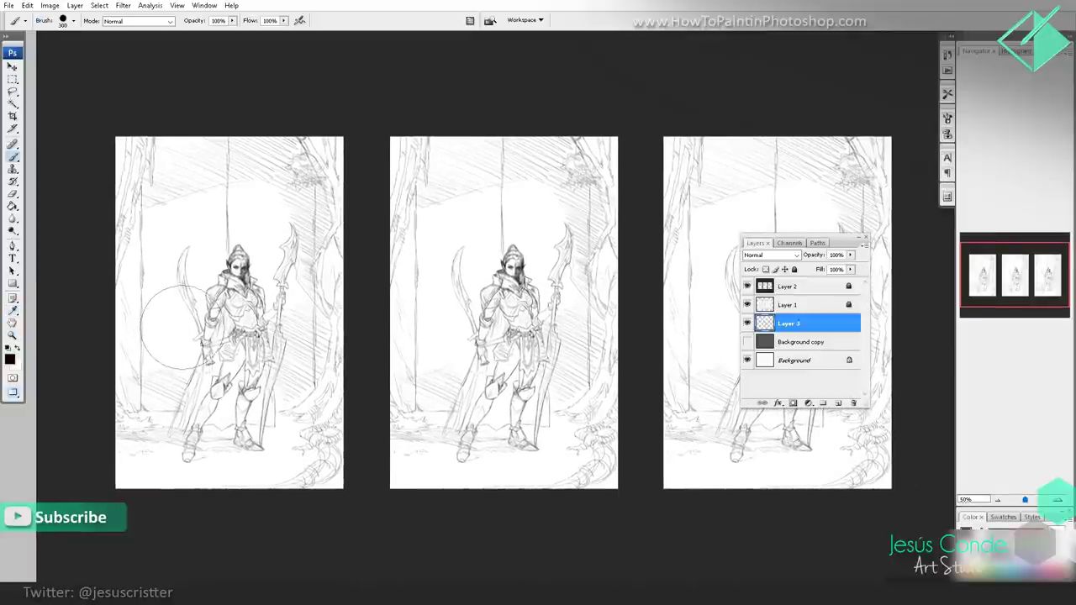
- Try the 40 px and 30 px hard round brushes above the first elf, undoing each stroke
{"action": "left_click", "coordinate": [73, 20]}
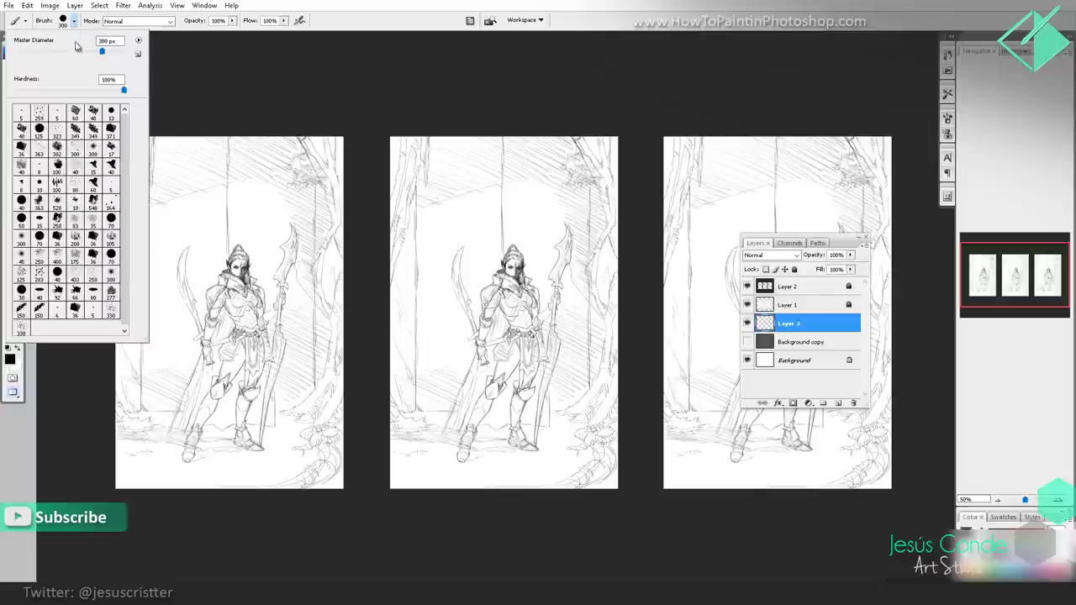
{"action": "left_click", "coordinate": [57, 273]}
{"action": "mouse_move", "coordinate": [182, 198]}
{"action": "left_mouse_down"}
{"action": "mouse_move", "coordinate": [197, 210]}
{"action": "mouse_move", "coordinate": [240, 206]}
{"action": "left_mouse_up"}
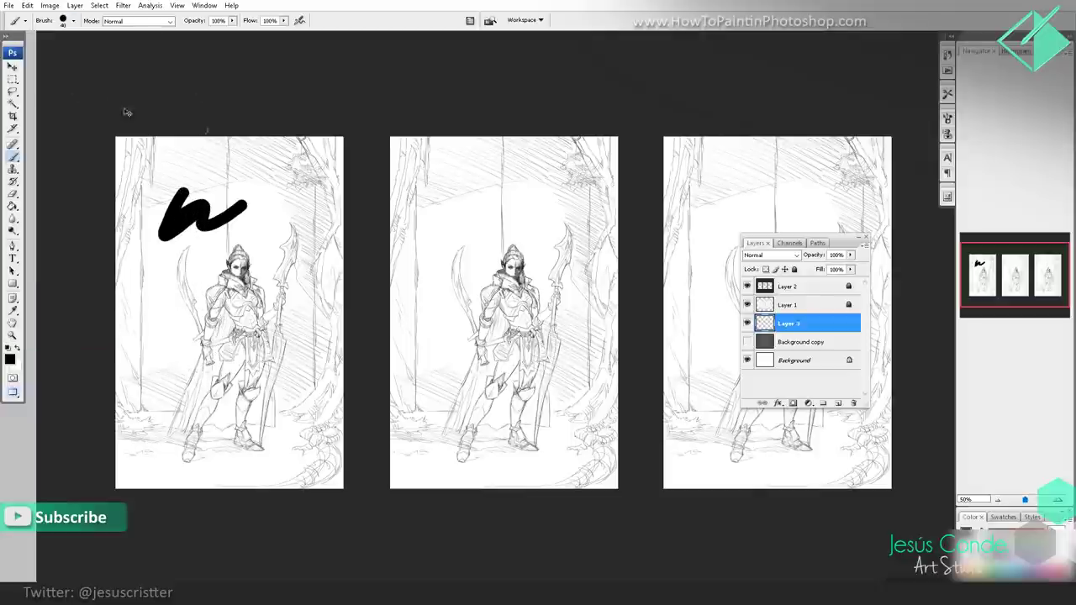
{"action": "key", "text": "ctrl+z"}
{"action": "left_click", "coordinate": [76, 22]}
{"action": "left_click", "coordinate": [38, 282]}
{"action": "mouse_move", "coordinate": [179, 192]}
{"action": "left_mouse_down"}
{"action": "mouse_move", "coordinate": [235, 178]}
{"action": "mouse_move", "coordinate": [256, 227]}
{"action": "left_mouse_up"}
{"action": "key", "text": "ctrl+z"}
- Choose the 36 px angular brush, test it with a stroke on the first thumbnail, and undo the stroke
{"action": "left_click", "coordinate": [73, 21]}
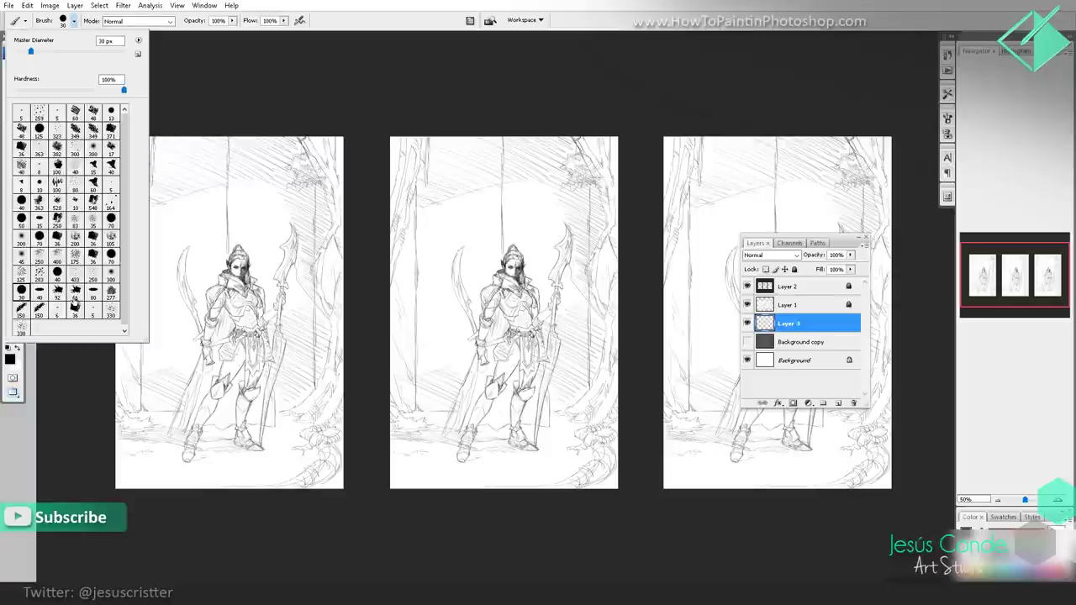
{"action": "left_click", "coordinate": [74, 307]}
{"action": "mouse_move", "coordinate": [173, 206]}
{"action": "left_mouse_down"}
{"action": "mouse_move", "coordinate": [210, 192]}
{"action": "mouse_move", "coordinate": [181, 185]}
{"action": "left_mouse_up"}
{"action": "key", "text": "ctrl+z"}
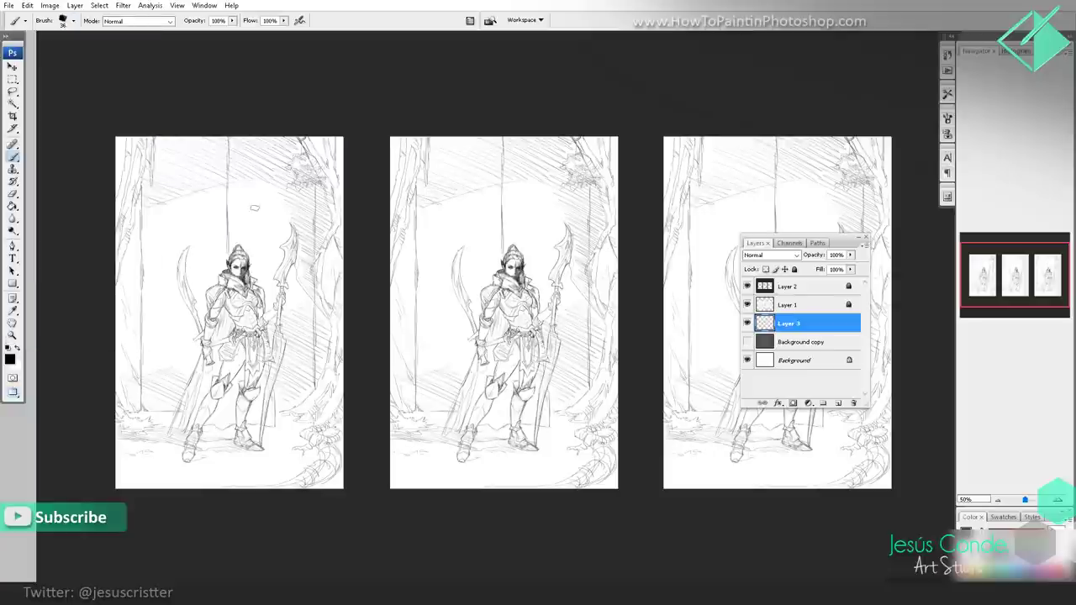
- Try several black strokes with the angular brush above the first elf's head and undo them
{"action": "mouse_move", "coordinate": [254, 227]}
{"action": "left_mouse_down"}
{"action": "mouse_move", "coordinate": [259, 201]}
{"action": "mouse_move", "coordinate": [240, 188]}
{"action": "mouse_move", "coordinate": [274, 193]}
{"action": "left_mouse_up"}
{"action": "left_click", "coordinate": [269, 169]}
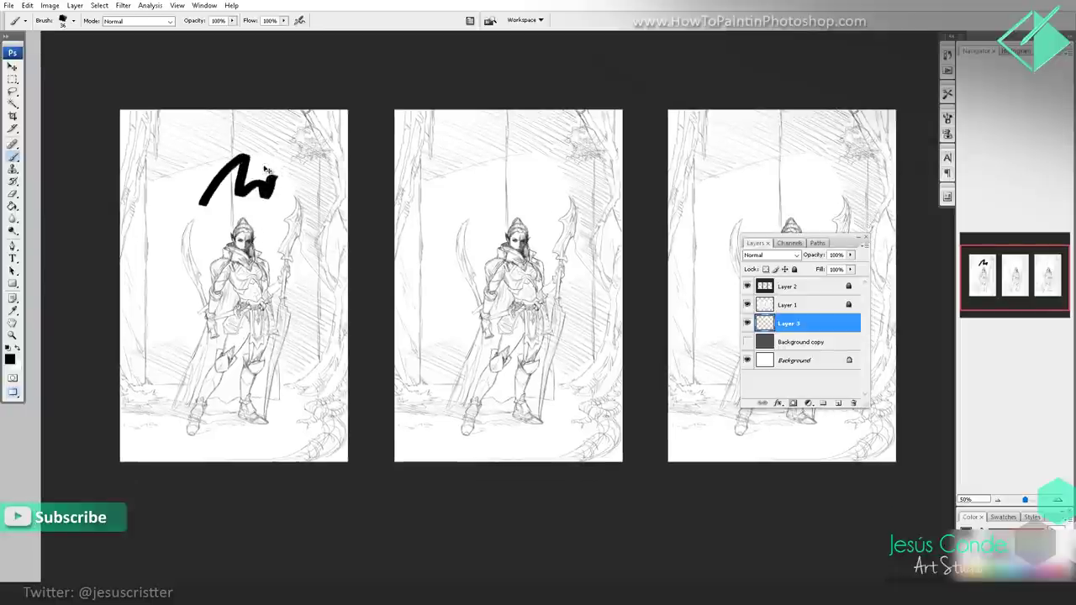
{"action": "key", "text": "ctrl+alt+z"}
{"action": "key", "text": "ctrl+alt+z"}
{"action": "mouse_move", "coordinate": [263, 152]}
{"action": "left_mouse_down"}
{"action": "mouse_move", "coordinate": [179, 168]}
{"action": "mouse_move", "coordinate": [231, 201]}
{"action": "left_mouse_up"}
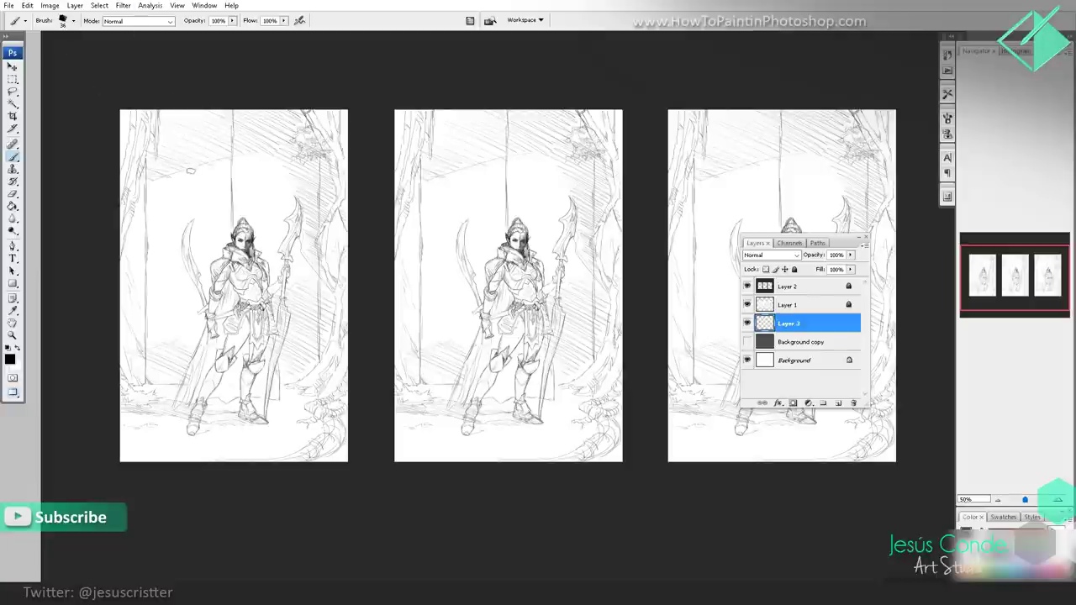
{"action": "mouse_move", "coordinate": [195, 174]}
{"action": "left_mouse_down"}
{"action": "mouse_move", "coordinate": [209, 161]}
{"action": "mouse_move", "coordinate": [237, 189]}
{"action": "mouse_move", "coordinate": [246, 183]}
{"action": "left_mouse_up"}
{"action": "key", "text": "ctrl+z"}
- Paint the first elf's shoulder and sword arm solid black on Layer 3 with the angular brush at 100% zoom
{"action": "left_click_drag", "start_coordinate": [283, 241], "coordinate": [300, 218]}
{"action": "key", "text": "z"}
{"action": "left_click", "coordinate": [321, 202], "text": "shift"}
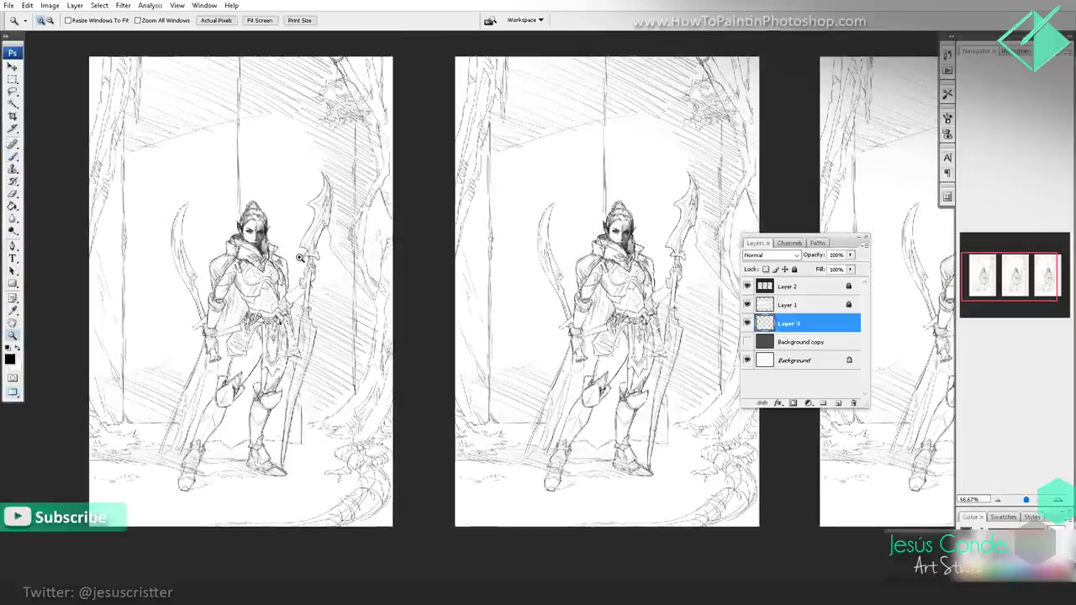
{"action": "left_click", "coordinate": [296, 238], "text": "shift"}
{"action": "key", "text": "b"}
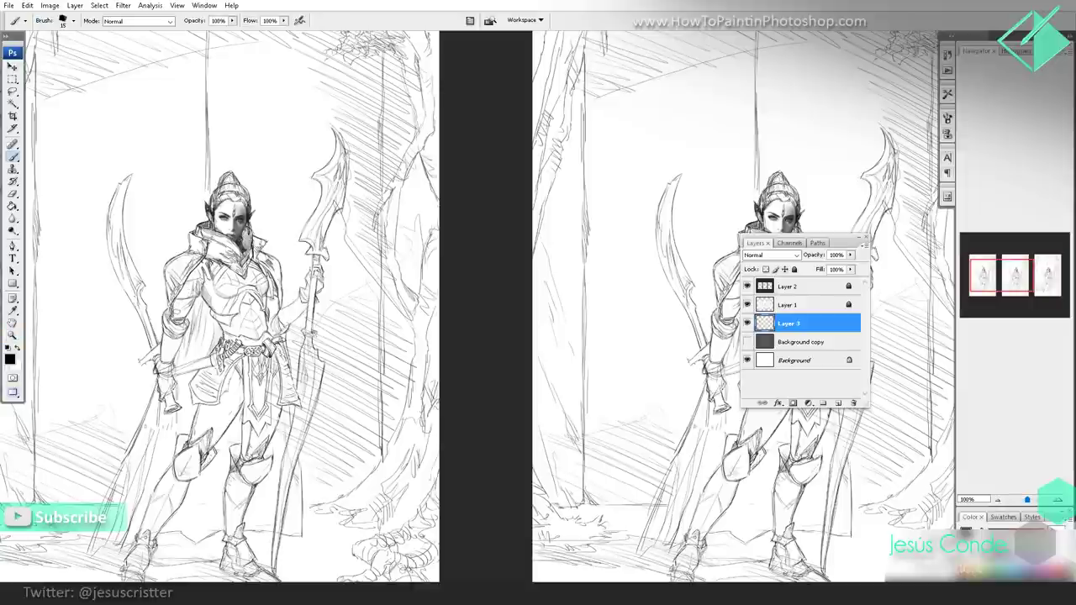
{"action": "mouse_move", "coordinate": [177, 313]}
{"action": "left_mouse_down"}
{"action": "mouse_move", "coordinate": [165, 269]}
{"action": "mouse_move", "coordinate": [201, 249]}
{"action": "mouse_move", "coordinate": [178, 290]}
{"action": "mouse_move", "coordinate": [188, 302]}
{"action": "mouse_move", "coordinate": [202, 273]}
{"action": "left_mouse_up"}
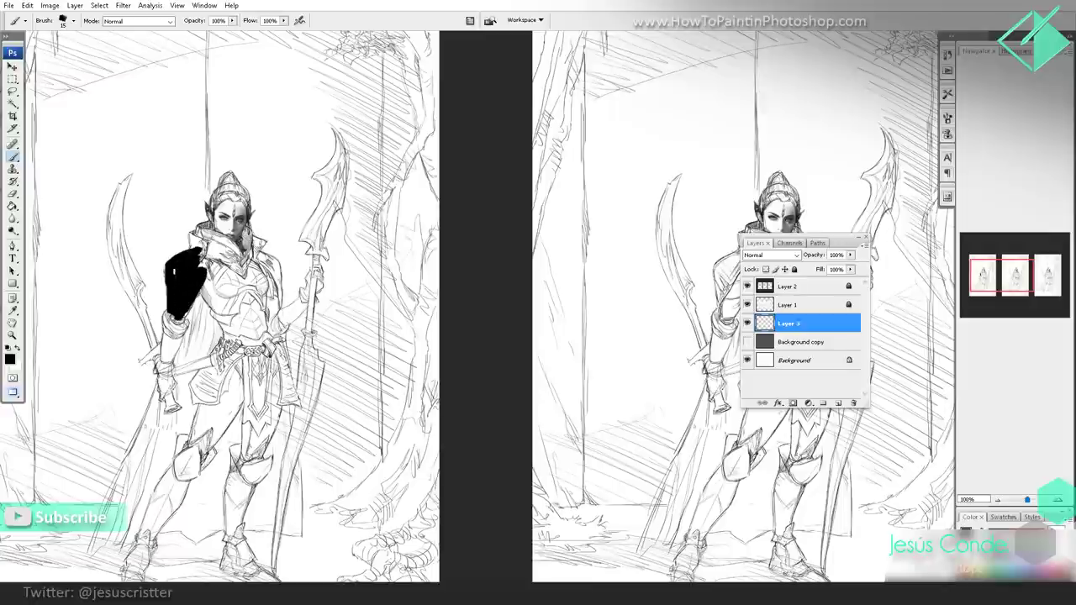
{"action": "mouse_move", "coordinate": [171, 315]}
{"action": "left_mouse_down"}
{"action": "mouse_move", "coordinate": [169, 400]}
{"action": "mouse_move", "coordinate": [194, 258]}
{"action": "left_mouse_up"}
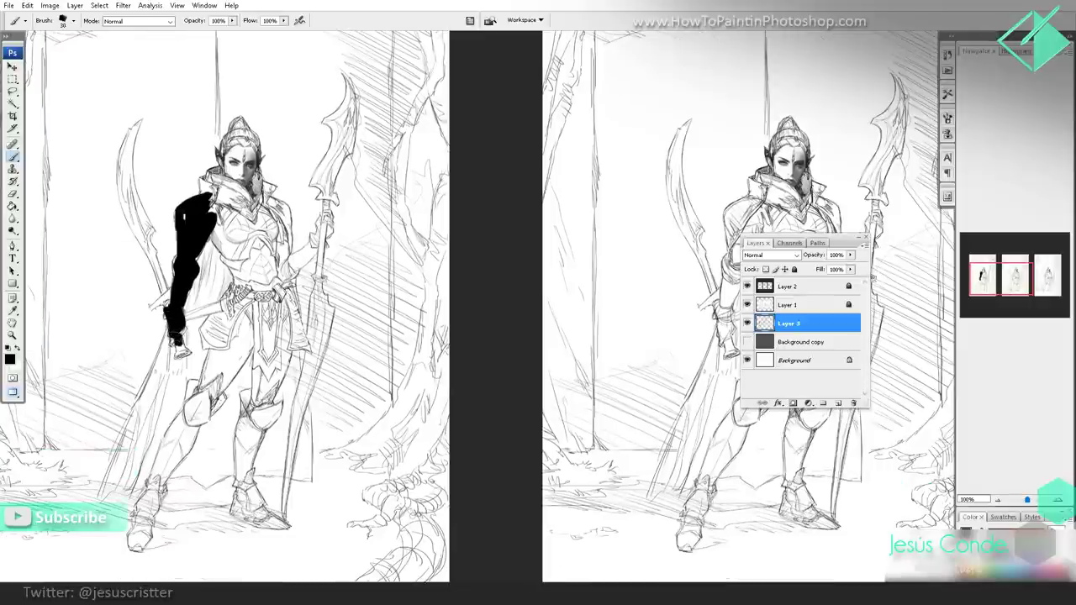
- Block in the first elf's cape in black from the shoulder down to the hem and across the legs
{"action": "mouse_move", "coordinate": [177, 344]}
{"action": "left_mouse_down"}
{"action": "mouse_move", "coordinate": [126, 454]}
{"action": "mouse_move", "coordinate": [206, 271]}
{"action": "mouse_move", "coordinate": [216, 219]}
{"action": "mouse_move", "coordinate": [180, 380]}
{"action": "mouse_move", "coordinate": [196, 391]}
{"action": "mouse_move", "coordinate": [190, 421]}
{"action": "mouse_move", "coordinate": [108, 477]}
{"action": "mouse_move", "coordinate": [101, 500]}
{"action": "mouse_move", "coordinate": [160, 476]}
{"action": "mouse_move", "coordinate": [150, 451]}
{"action": "mouse_move", "coordinate": [223, 425]}
{"action": "left_mouse_up"}
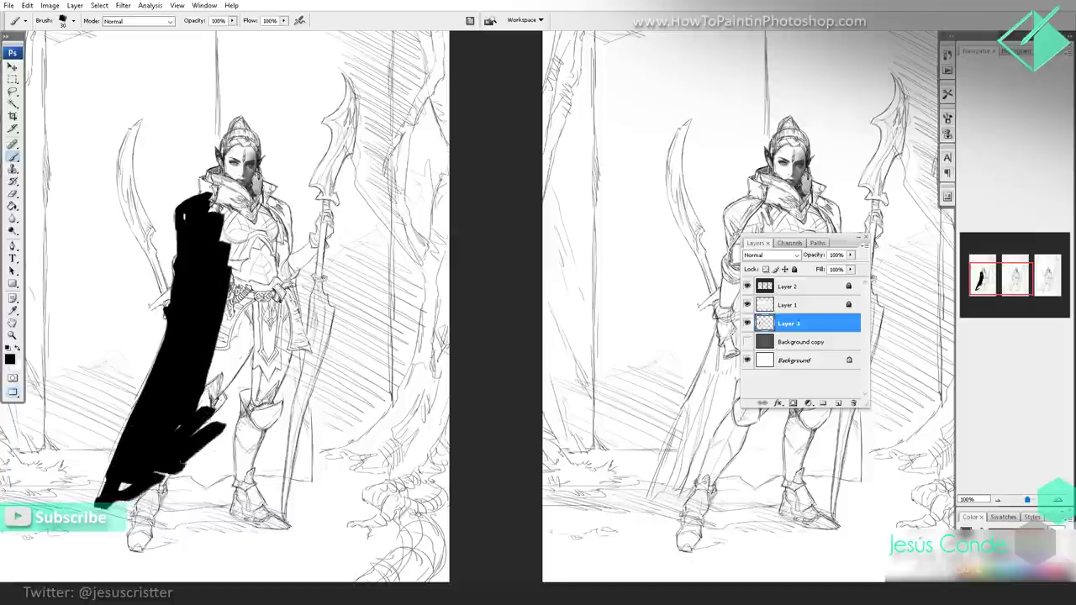
{"action": "mouse_move", "coordinate": [183, 465]}
{"action": "left_mouse_down"}
{"action": "mouse_move", "coordinate": [198, 478]}
{"action": "mouse_move", "coordinate": [249, 464]}
{"action": "mouse_move", "coordinate": [177, 461]}
{"action": "mouse_move", "coordinate": [126, 486]}
{"action": "mouse_move", "coordinate": [214, 363]}
{"action": "mouse_move", "coordinate": [226, 393]}
{"action": "mouse_move", "coordinate": [285, 345]}
{"action": "mouse_move", "coordinate": [307, 378]}
{"action": "mouse_move", "coordinate": [295, 475]}
{"action": "mouse_move", "coordinate": [283, 471]}
{"action": "mouse_move", "coordinate": [311, 479]}
{"action": "mouse_move", "coordinate": [290, 433]}
{"action": "mouse_move", "coordinate": [273, 324]}
{"action": "left_mouse_up"}
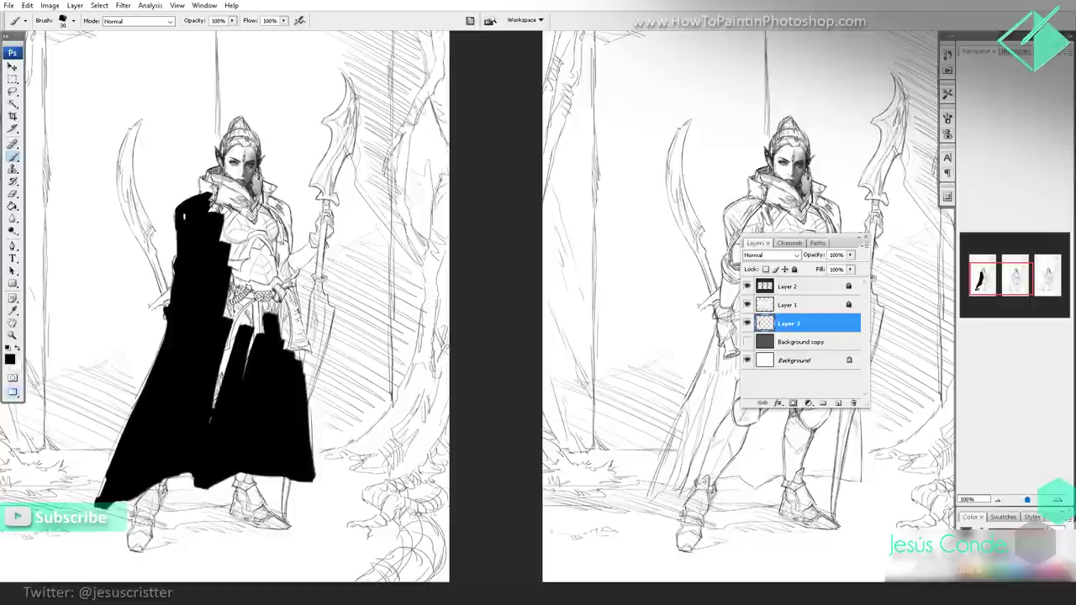
{"action": "mouse_move", "coordinate": [273, 323]}
{"action": "left_mouse_down"}
{"action": "mouse_move", "coordinate": [299, 388]}
{"action": "mouse_move", "coordinate": [289, 411]}
{"action": "mouse_move", "coordinate": [308, 346]}
{"action": "mouse_move", "coordinate": [308, 385]}
{"action": "left_mouse_up"}
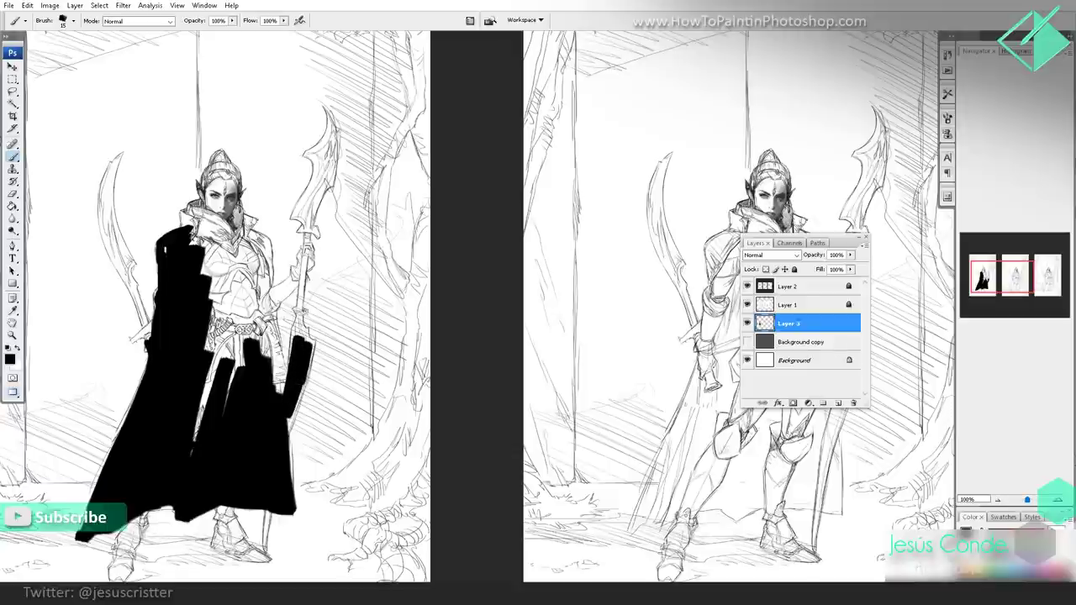
- Fill the polearm's lower blade and the remaining gaps in the skirt, waist and torso with black
{"action": "left_click_drag", "start_coordinate": [311, 344], "coordinate": [283, 435]}
{"action": "mouse_move", "coordinate": [272, 360]}
{"action": "left_mouse_down"}
{"action": "mouse_move", "coordinate": [276, 388]}
{"action": "mouse_move", "coordinate": [266, 291]}
{"action": "mouse_move", "coordinate": [251, 273]}
{"action": "mouse_move", "coordinate": [259, 344]}
{"action": "left_mouse_up"}
{"action": "mouse_move", "coordinate": [237, 414]}
{"action": "left_mouse_down"}
{"action": "mouse_move", "coordinate": [242, 352]}
{"action": "mouse_move", "coordinate": [195, 439]}
{"action": "left_mouse_up"}
{"action": "mouse_move", "coordinate": [220, 365]}
{"action": "left_mouse_down"}
{"action": "mouse_move", "coordinate": [211, 395]}
{"action": "mouse_move", "coordinate": [208, 286]}
{"action": "mouse_move", "coordinate": [235, 252]}
{"action": "mouse_move", "coordinate": [185, 265]}
{"action": "mouse_move", "coordinate": [168, 251]}
{"action": "left_mouse_up"}
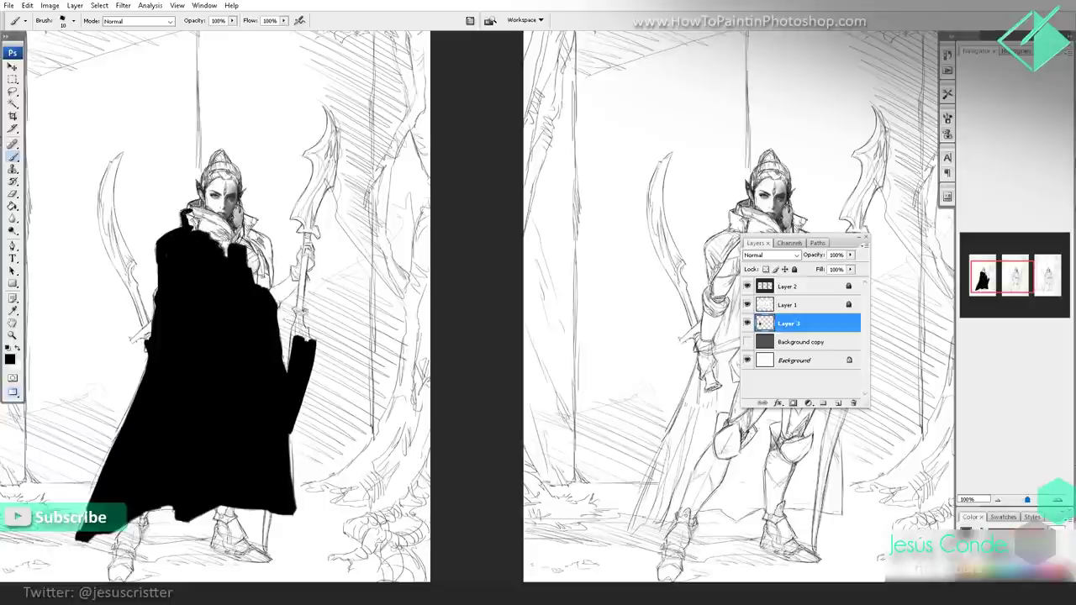
- Paint the collar, one side of the face, the extended arm and the polearm's lower shaft black
{"action": "mouse_move", "coordinate": [198, 202]}
{"action": "left_mouse_down"}
{"action": "mouse_move", "coordinate": [205, 220]}
{"action": "mouse_move", "coordinate": [208, 172]}
{"action": "left_mouse_up"}
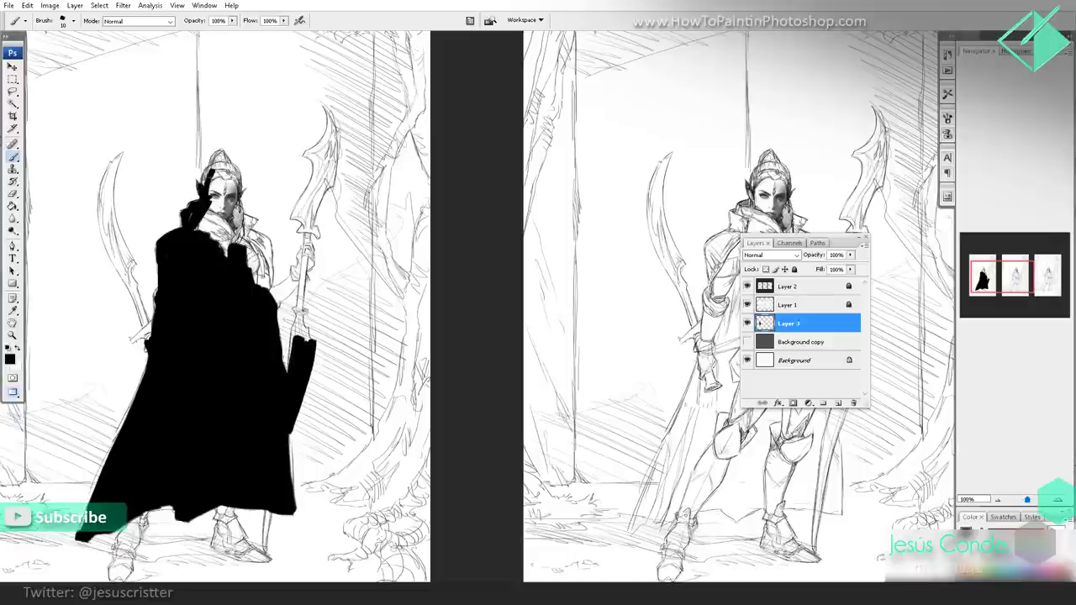
{"action": "mouse_move", "coordinate": [202, 222]}
{"action": "left_mouse_down"}
{"action": "mouse_move", "coordinate": [211, 183]}
{"action": "mouse_move", "coordinate": [209, 232]}
{"action": "mouse_move", "coordinate": [215, 193]}
{"action": "mouse_move", "coordinate": [230, 249]}
{"action": "mouse_move", "coordinate": [244, 222]}
{"action": "mouse_move", "coordinate": [245, 241]}
{"action": "mouse_move", "coordinate": [252, 222]}
{"action": "mouse_move", "coordinate": [264, 236]}
{"action": "mouse_move", "coordinate": [255, 277]}
{"action": "mouse_move", "coordinate": [247, 262]}
{"action": "mouse_move", "coordinate": [276, 294]}
{"action": "mouse_move", "coordinate": [298, 278]}
{"action": "mouse_move", "coordinate": [277, 305]}
{"action": "mouse_move", "coordinate": [299, 311]}
{"action": "mouse_move", "coordinate": [294, 360]}
{"action": "left_mouse_up"}
{"action": "key", "text": "]"}
{"action": "key", "text": "bracketleft"}
{"action": "left_click_drag", "start_coordinate": [303, 318], "coordinate": [296, 404]}
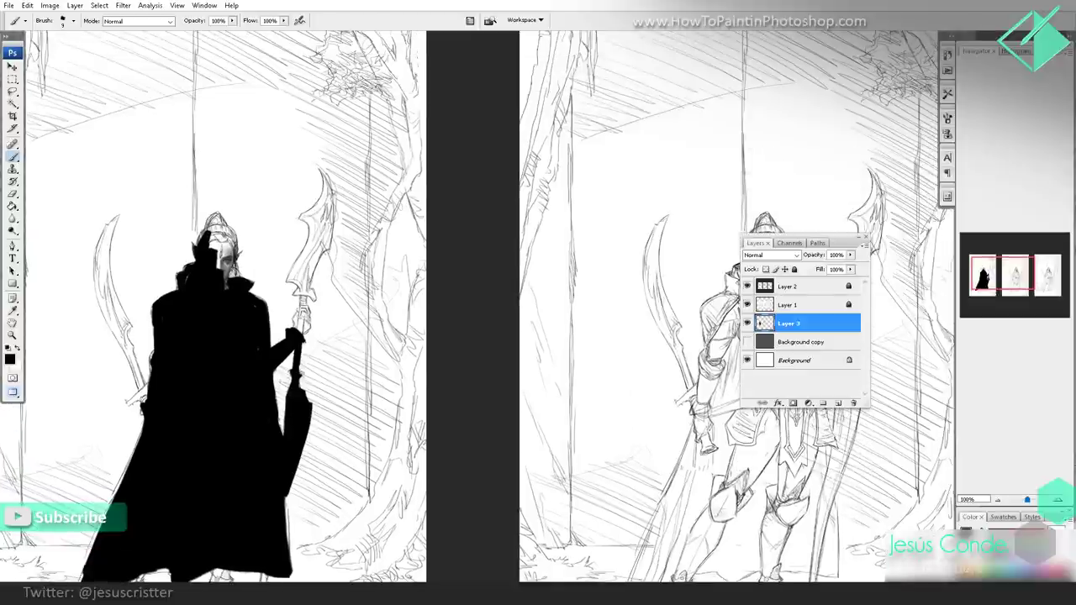
- Fill the hand on the polearm, its upper shaft and the curved upper blade with black
{"action": "left_click_drag", "start_coordinate": [304, 292], "coordinate": [302, 335]}
{"action": "mouse_move", "coordinate": [296, 292]}
{"action": "left_mouse_down"}
{"action": "mouse_move", "coordinate": [309, 293]}
{"action": "mouse_move", "coordinate": [303, 216]}
{"action": "mouse_move", "coordinate": [323, 168]}
{"action": "mouse_move", "coordinate": [336, 213]}
{"action": "mouse_move", "coordinate": [309, 283]}
{"action": "mouse_move", "coordinate": [305, 257]}
{"action": "mouse_move", "coordinate": [296, 276]}
{"action": "mouse_move", "coordinate": [312, 245]}
{"action": "left_mouse_up"}
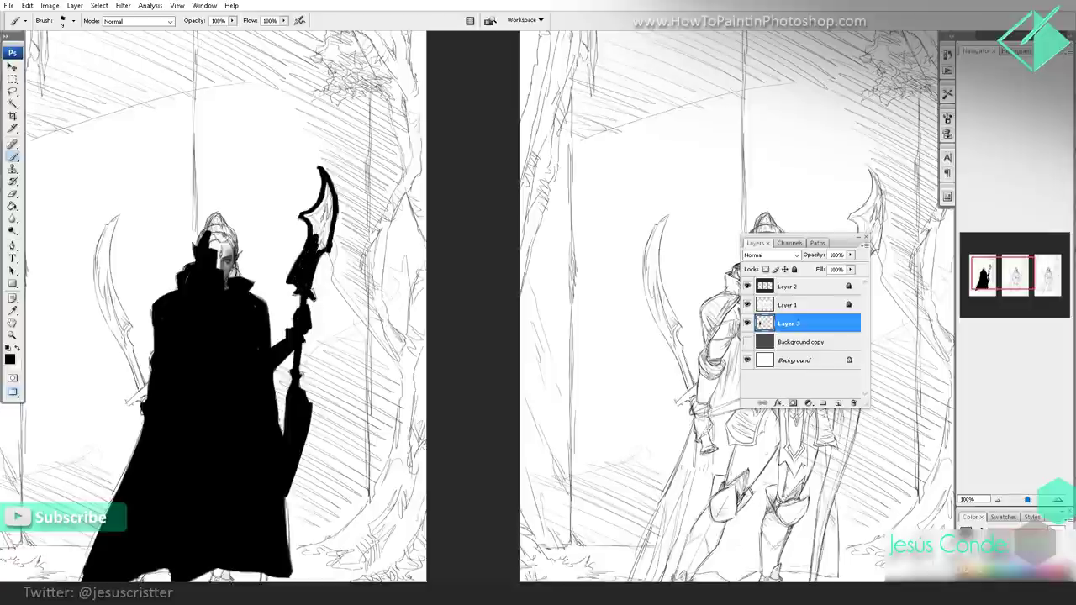
{"action": "left_click_drag", "start_coordinate": [323, 248], "coordinate": [320, 207]}
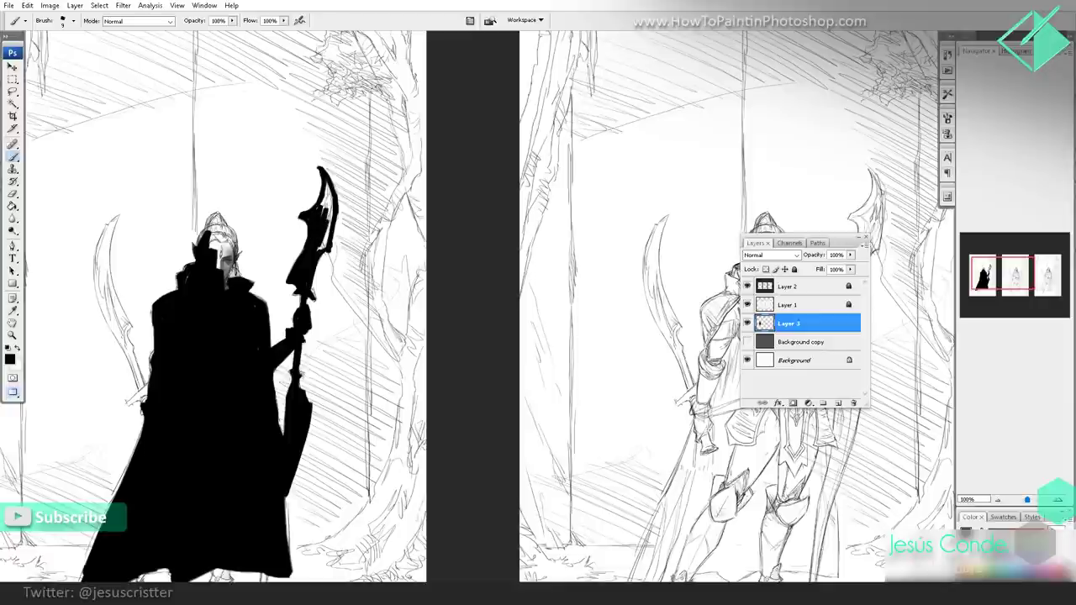
{"action": "key", "text": "XF86AudioLowerVolume"}
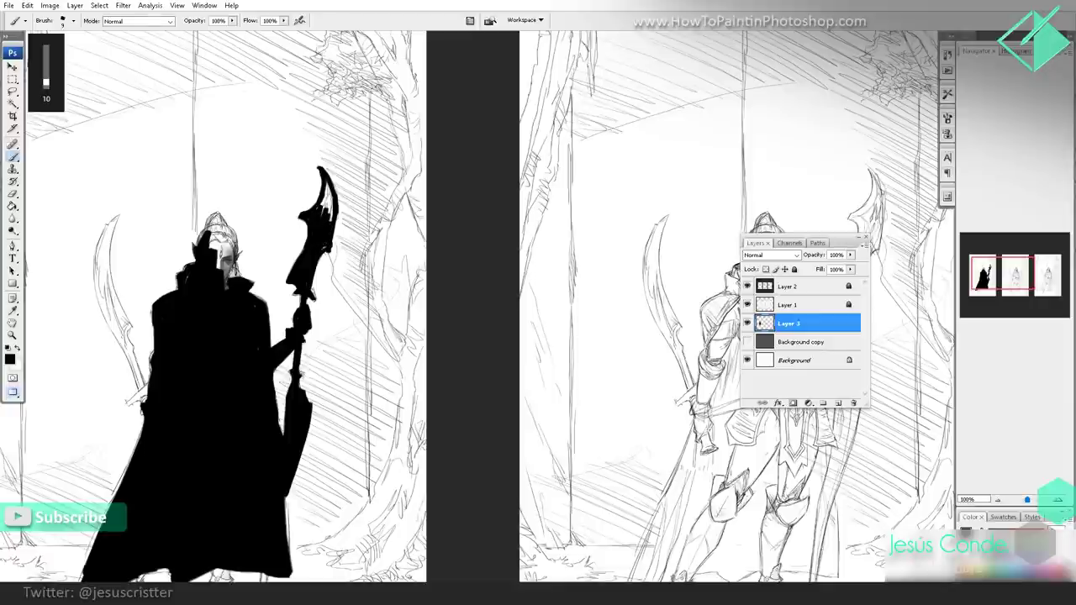
{"action": "mouse_move", "coordinate": [327, 198]}
{"action": "left_mouse_down"}
{"action": "mouse_move", "coordinate": [329, 186]}
{"action": "mouse_move", "coordinate": [331, 211]}
{"action": "left_mouse_up"}
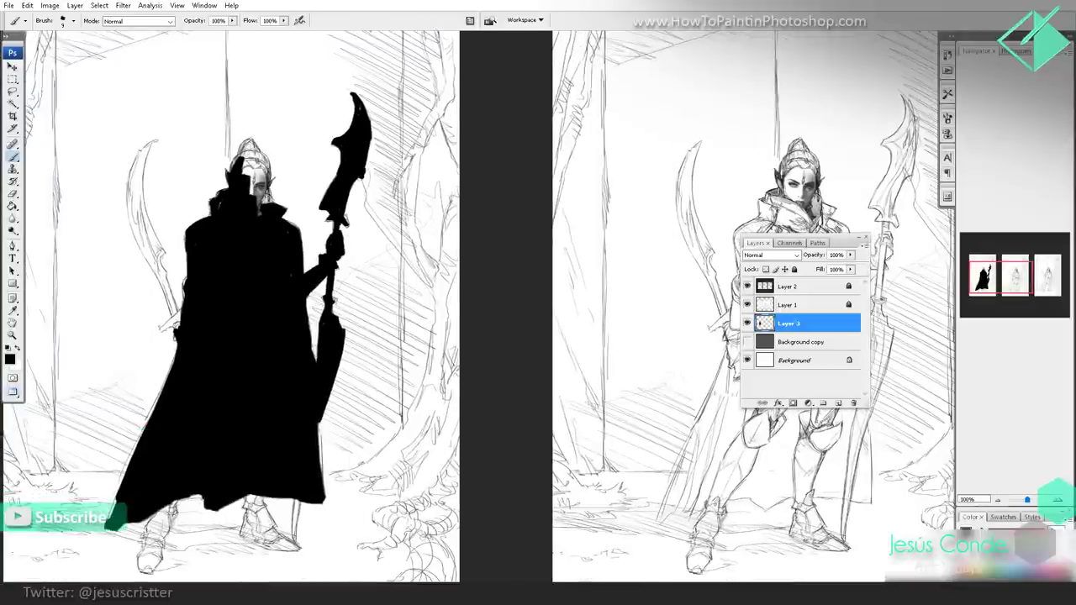
- Block in the first elf's curved sword in solid black from the blade tip down to the hilt
{"action": "mouse_move", "coordinate": [154, 141]}
{"action": "left_mouse_down"}
{"action": "mouse_move", "coordinate": [131, 220]}
{"action": "mouse_move", "coordinate": [179, 329]}
{"action": "left_mouse_up"}
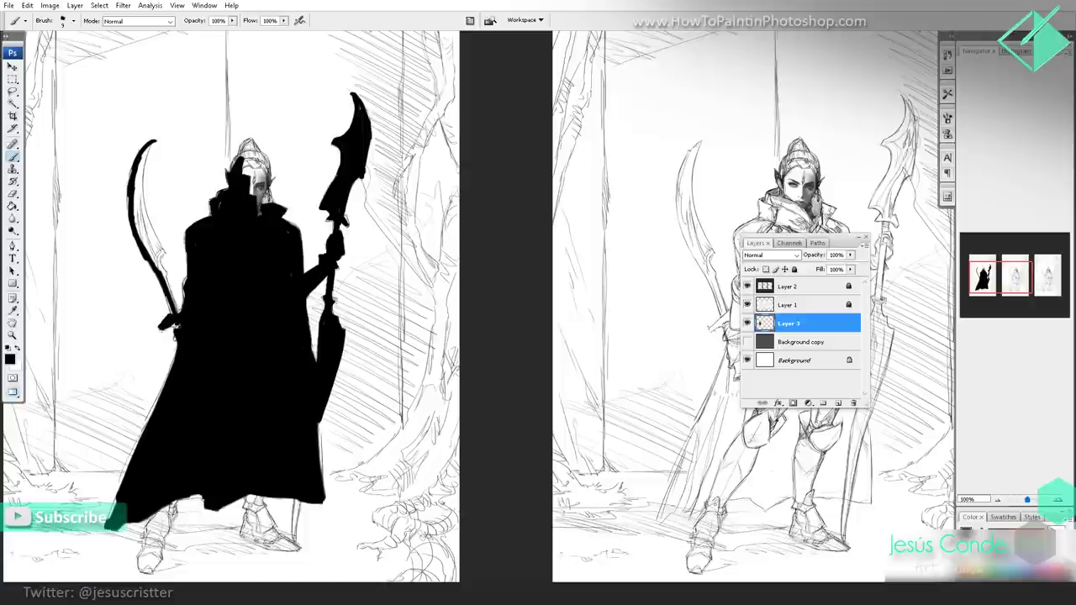
{"action": "left_click_drag", "start_coordinate": [160, 271], "coordinate": [178, 313]}
{"action": "left_click_drag", "start_coordinate": [163, 256], "coordinate": [137, 197]}
{"action": "left_click_drag", "start_coordinate": [155, 244], "coordinate": [140, 205]}
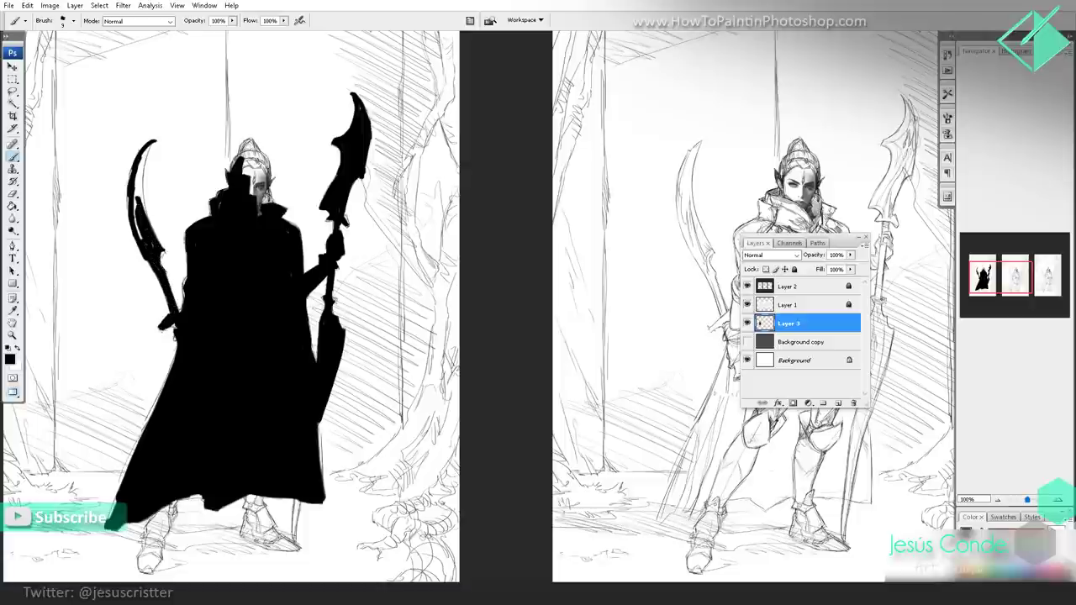
{"action": "key", "text": "bracketright"}
{"action": "key", "text": "bracketright"}
{"action": "mouse_move", "coordinate": [150, 244]}
{"action": "left_mouse_down"}
{"action": "mouse_move", "coordinate": [135, 198]}
{"action": "mouse_move", "coordinate": [148, 147]}
{"action": "left_mouse_up"}
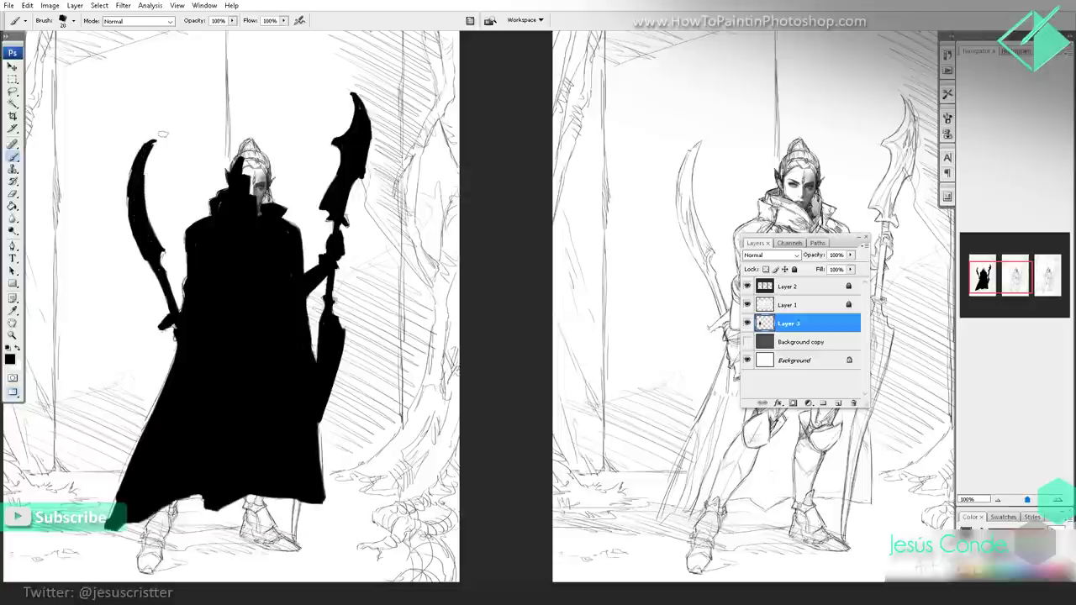
{"action": "left_click_drag", "start_coordinate": [172, 227], "coordinate": [185, 116]}
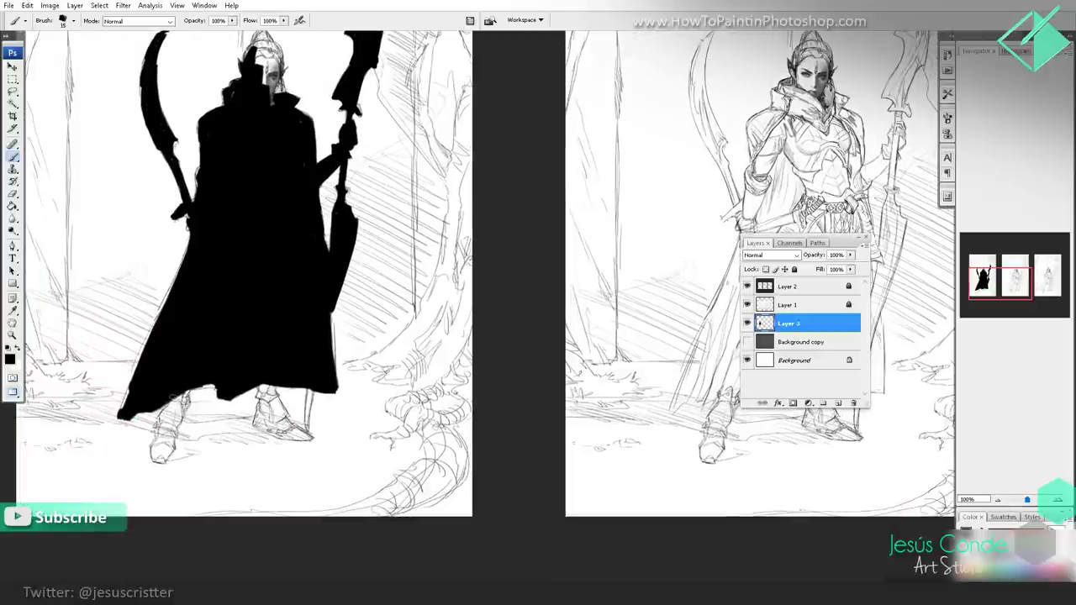
- Paint both of the first elf's boots black below the cape's hem using a smaller brush
{"action": "key", "text": "bracketleft"}
{"action": "mouse_move", "coordinate": [173, 395]}
{"action": "left_mouse_down"}
{"action": "mouse_move", "coordinate": [154, 459]}
{"action": "mouse_move", "coordinate": [170, 416]}
{"action": "mouse_move", "coordinate": [174, 435]}
{"action": "mouse_move", "coordinate": [177, 400]}
{"action": "left_mouse_up"}
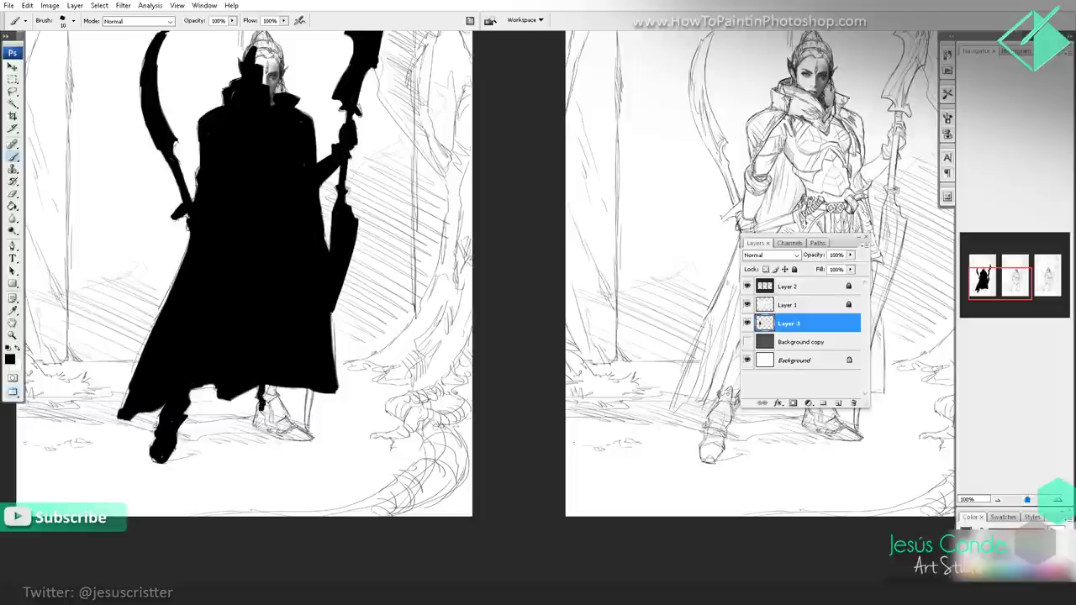
{"action": "mouse_move", "coordinate": [264, 397]}
{"action": "left_mouse_down"}
{"action": "mouse_move", "coordinate": [258, 428]}
{"action": "mouse_move", "coordinate": [271, 426]}
{"action": "mouse_move", "coordinate": [269, 392]}
{"action": "mouse_move", "coordinate": [279, 433]}
{"action": "mouse_move", "coordinate": [311, 437]}
{"action": "mouse_move", "coordinate": [278, 413]}
{"action": "left_mouse_up"}
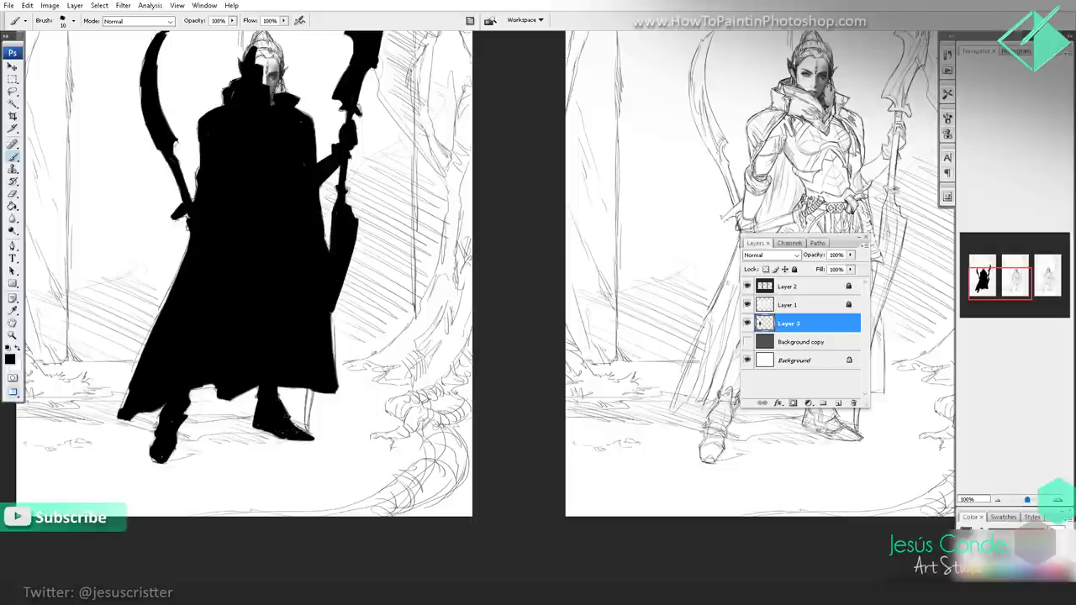
- Fill the rest of the first elf's face, ears and hair with black at 200% zoom
{"action": "key", "text": "z"}
{"action": "left_click", "coordinate": [343, 308], "text": "alt"}
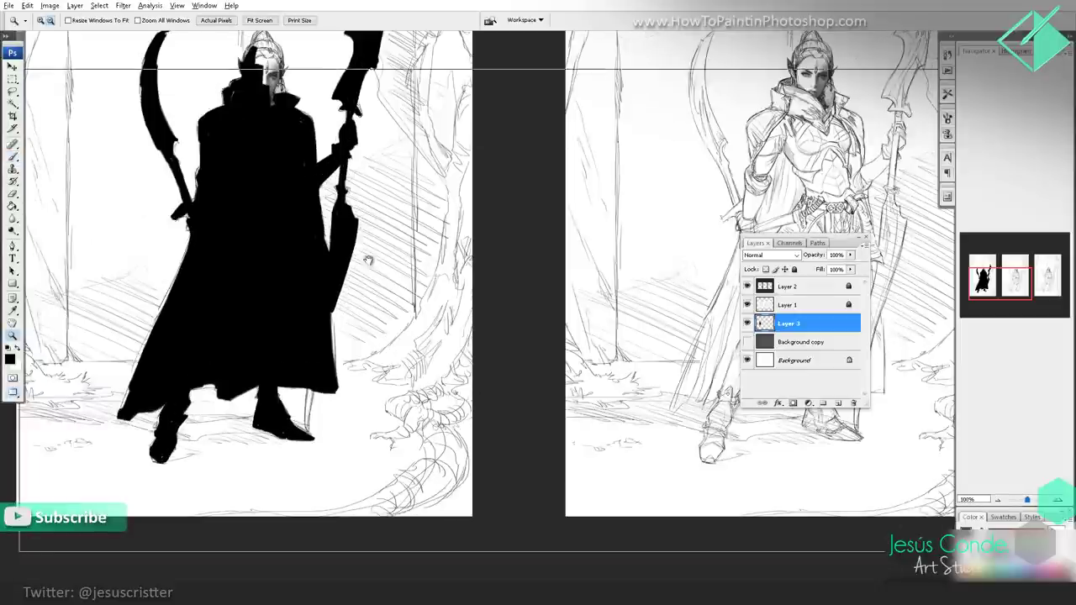
{"action": "left_click", "coordinate": [377, 260]}
{"action": "left_click_drag", "start_coordinate": [348, 336], "coordinate": [424, 580]}
{"action": "key", "text": "b"}
{"action": "mouse_move", "coordinate": [244, 225]}
{"action": "left_mouse_down"}
{"action": "mouse_move", "coordinate": [256, 170]}
{"action": "mouse_move", "coordinate": [299, 231]}
{"action": "mouse_move", "coordinate": [269, 143]}
{"action": "mouse_move", "coordinate": [252, 168]}
{"action": "mouse_move", "coordinate": [223, 134]}
{"action": "mouse_move", "coordinate": [248, 105]}
{"action": "mouse_move", "coordinate": [261, 135]}
{"action": "mouse_move", "coordinate": [278, 139]}
{"action": "mouse_move", "coordinate": [254, 109]}
{"action": "mouse_move", "coordinate": [240, 118]}
{"action": "mouse_move", "coordinate": [277, 130]}
{"action": "mouse_move", "coordinate": [292, 175]}
{"action": "left_mouse_up"}
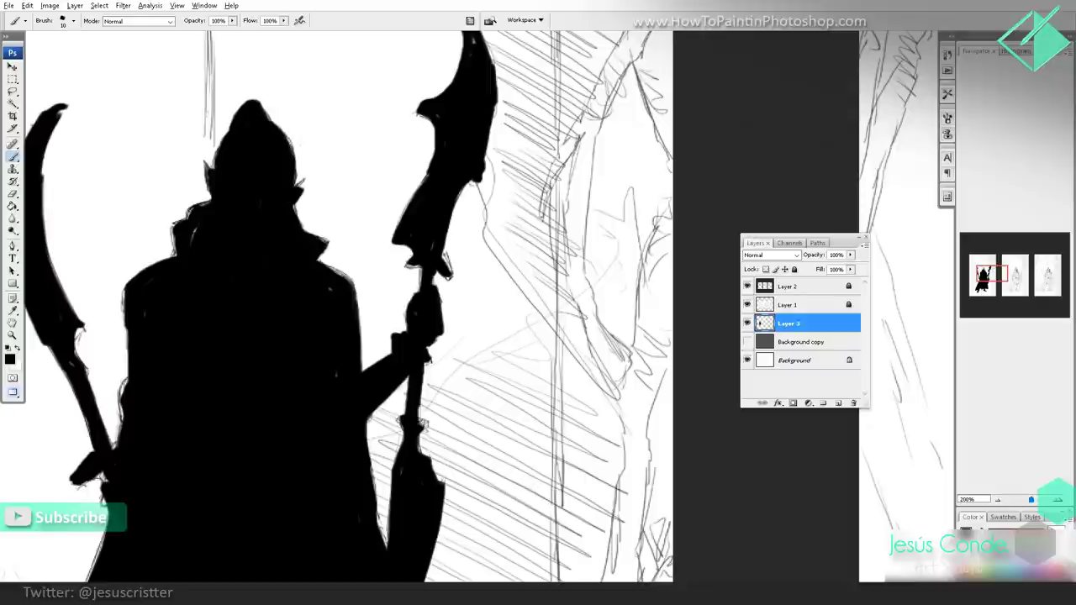
- Check the whole silhouette against the line art by lowering Layer 3's opacity to 60%, and restore it to 100%
{"action": "key", "text": "z"}
{"action": "left_click", "coordinate": [322, 172], "text": "alt"}
{"action": "left_click", "coordinate": [330, 176], "text": "alt"}
{"action": "left_click", "coordinate": [343, 180], "text": "alt"}
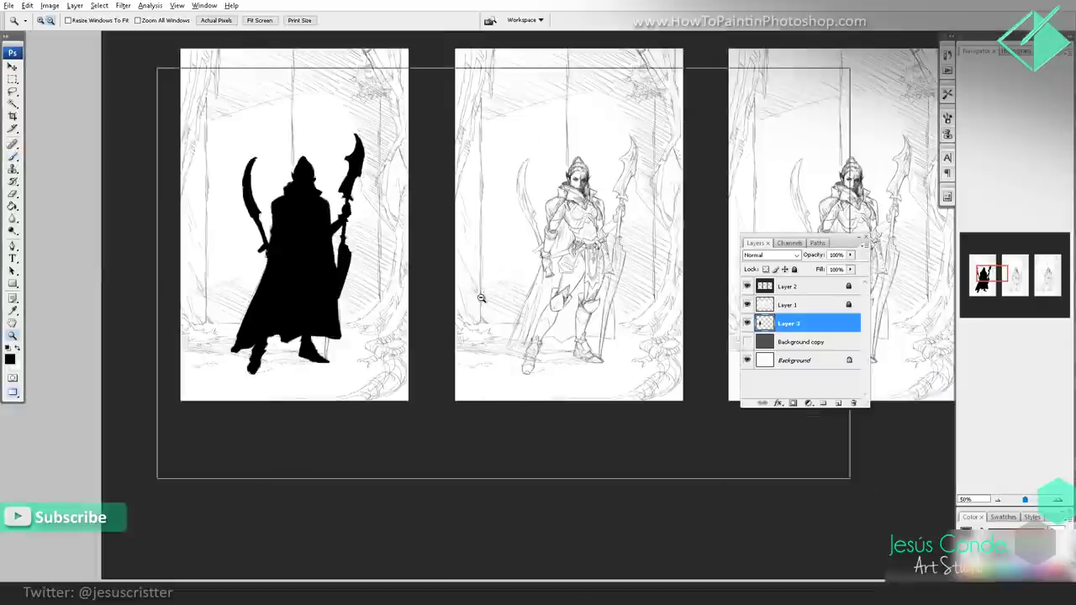
{"action": "left_click", "coordinate": [481, 298], "text": "alt"}
{"action": "left_click", "coordinate": [370, 276]}
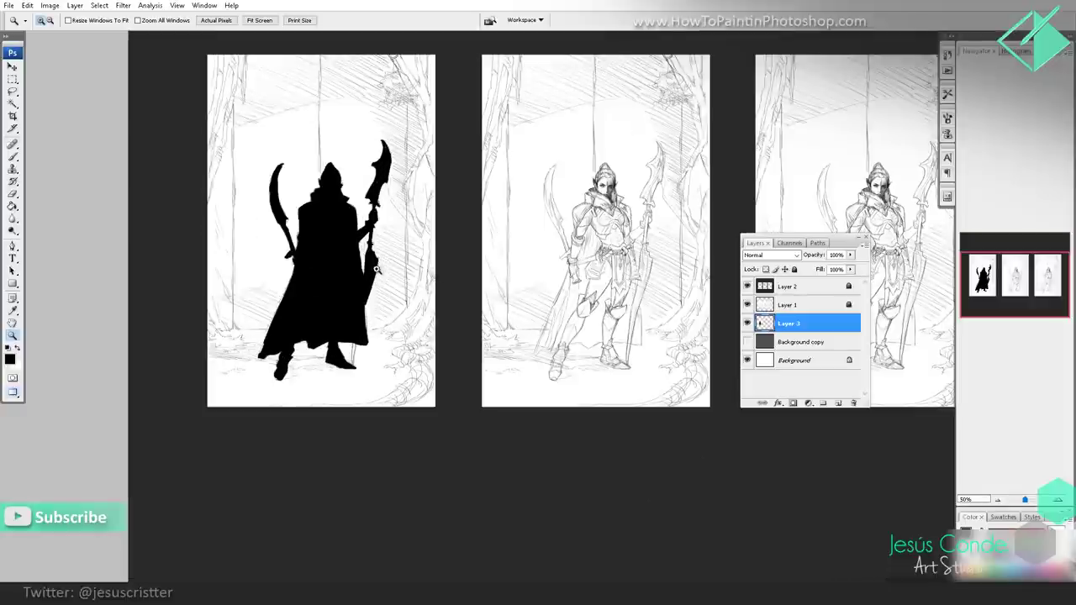
{"action": "key", "text": "h"}
{"action": "key", "text": "6"}
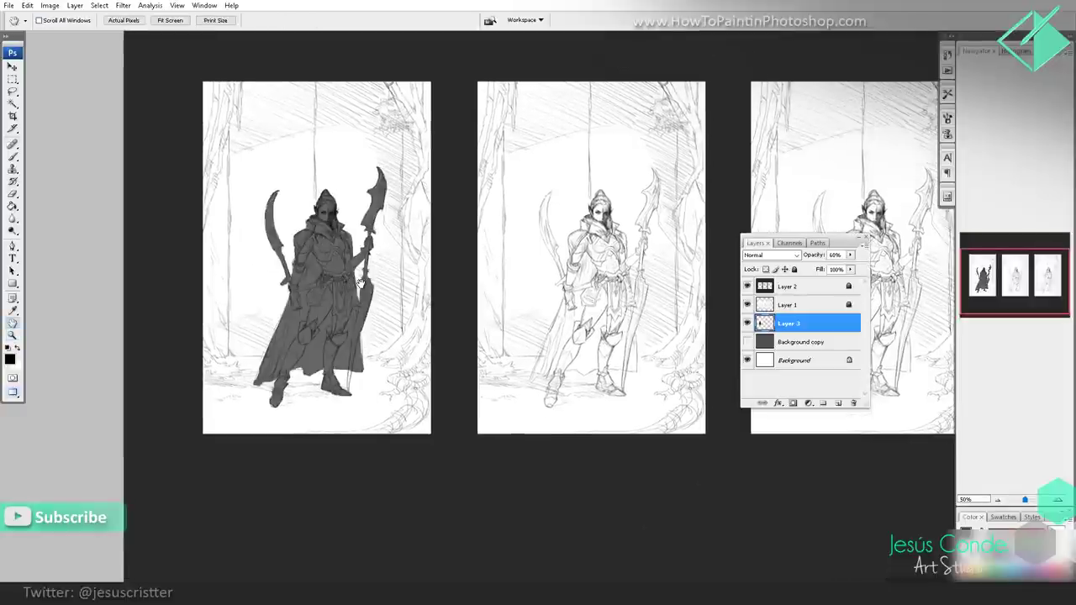
{"action": "key", "text": "7"}
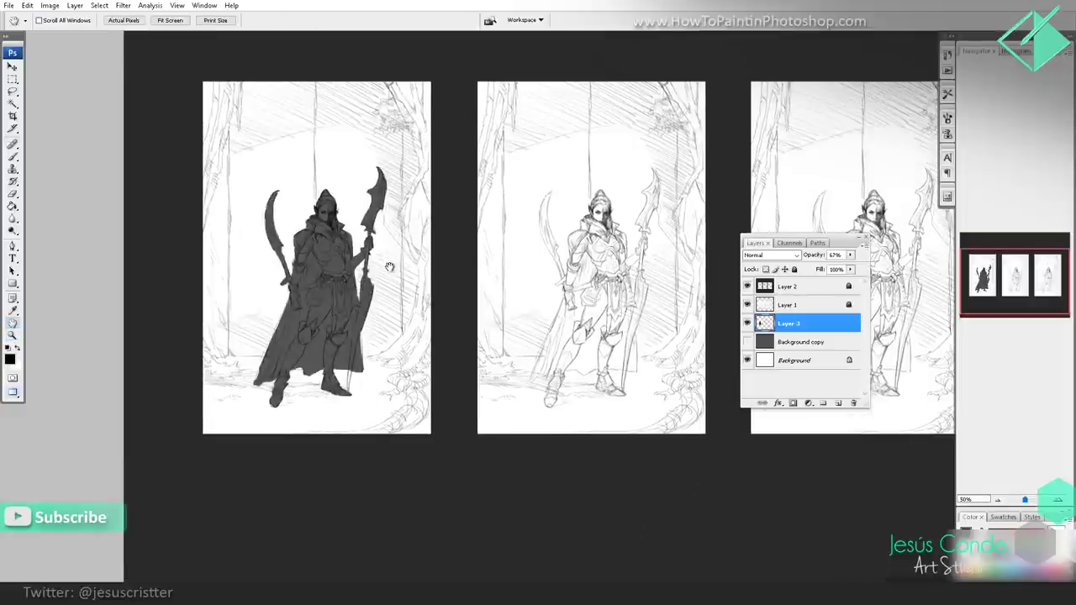
{"action": "left_click_drag", "start_coordinate": [387, 261], "coordinate": [365, 261]}
{"action": "key", "text": "0"}
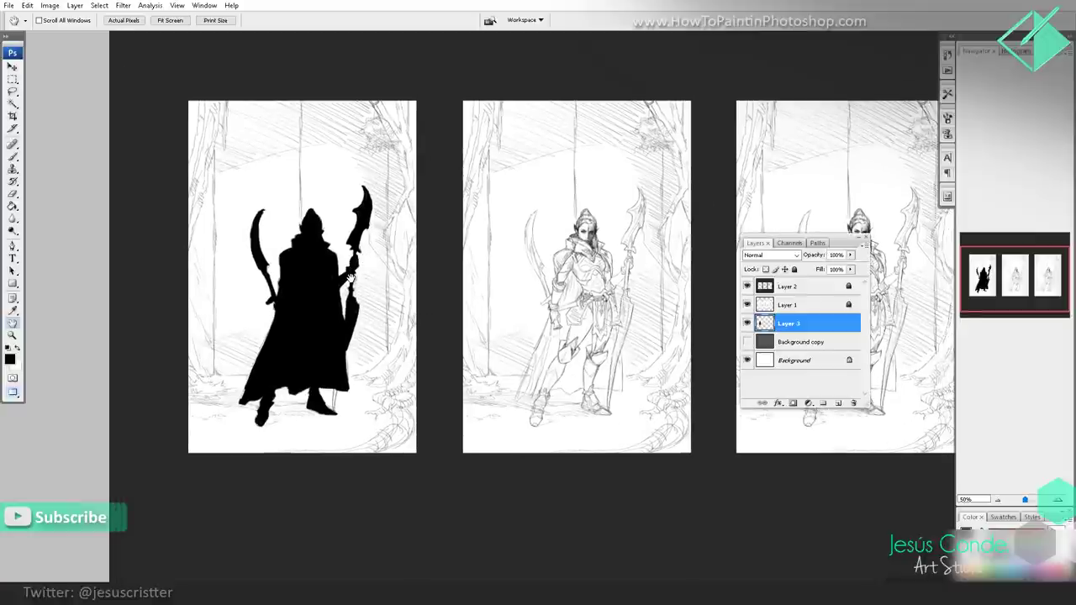
- Create a new layer above Layer 3 and paint a black arch with side walls around the first elf
{"action": "key", "text": "b"}
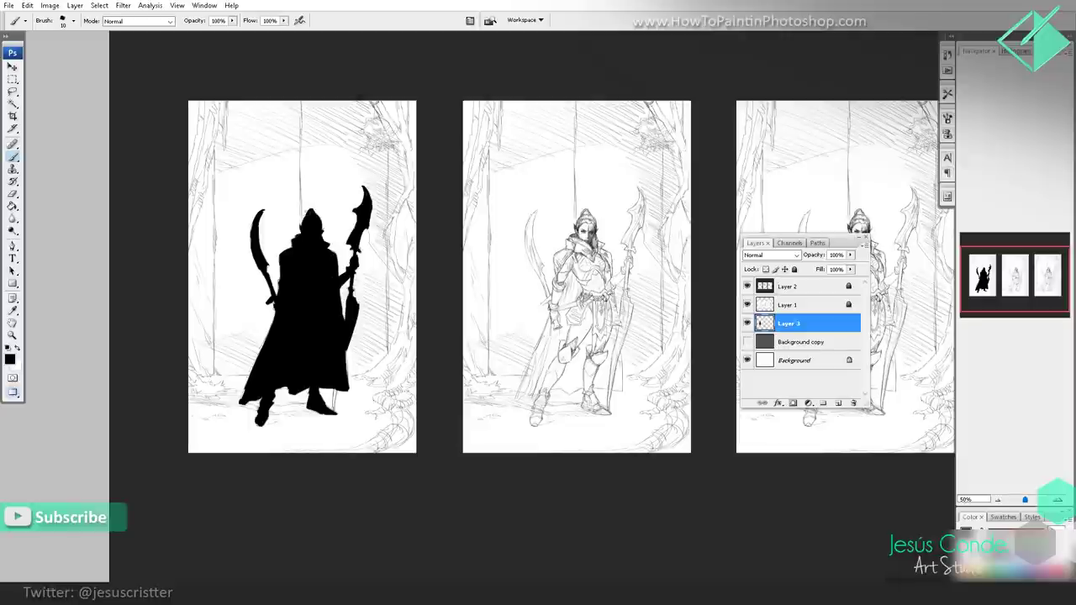
{"action": "key", "text": "XF86AudioLowerVolume"}
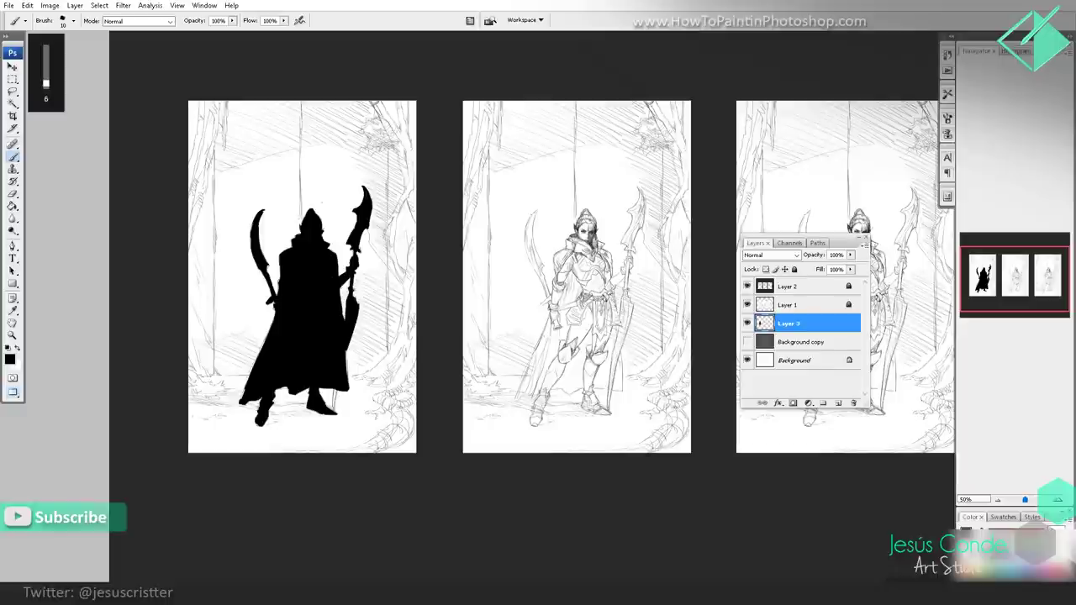
{"action": "key", "text": "ctrl+shift+n"}
{"action": "key", "text": "Return"}
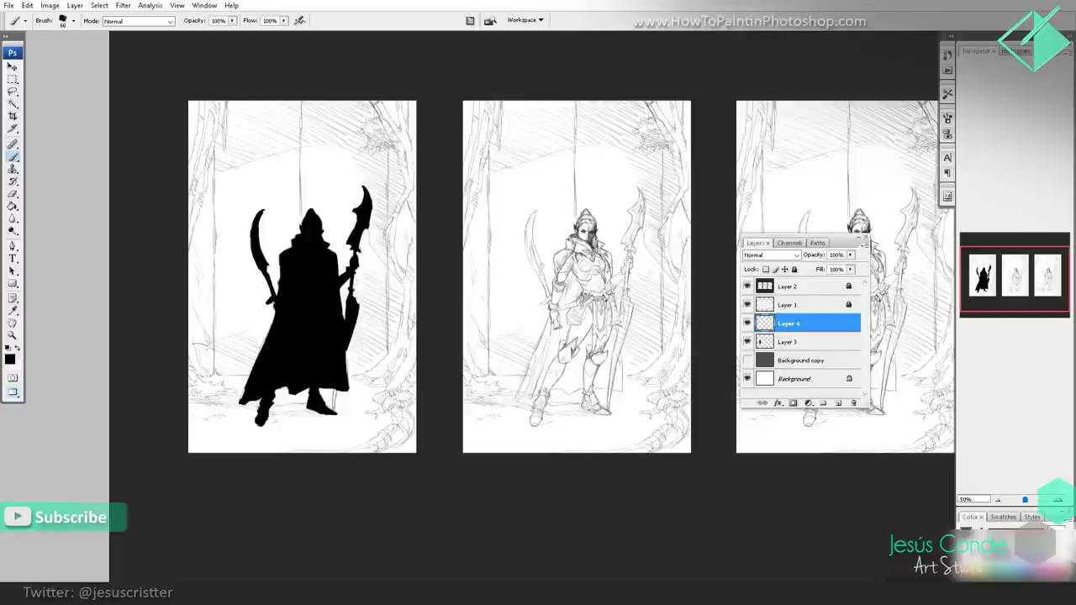
{"action": "key", "text": "bracketright"}
{"action": "key", "text": "bracketright"}
{"action": "key", "text": "bracketright"}
{"action": "key", "text": "bracketright"}
{"action": "mouse_move", "coordinate": [201, 377]}
{"action": "left_mouse_down"}
{"action": "mouse_move", "coordinate": [193, 183]}
{"action": "mouse_move", "coordinate": [195, 208]}
{"action": "mouse_move", "coordinate": [210, 143]}
{"action": "mouse_move", "coordinate": [267, 96]}
{"action": "left_mouse_up"}
{"action": "left_click_drag", "start_coordinate": [200, 165], "coordinate": [203, 105]}
{"action": "mouse_move", "coordinate": [350, 95]}
{"action": "left_mouse_down"}
{"action": "mouse_move", "coordinate": [394, 134]}
{"action": "mouse_move", "coordinate": [423, 128]}
{"action": "mouse_move", "coordinate": [404, 164]}
{"action": "mouse_move", "coordinate": [398, 370]}
{"action": "left_mouse_up"}
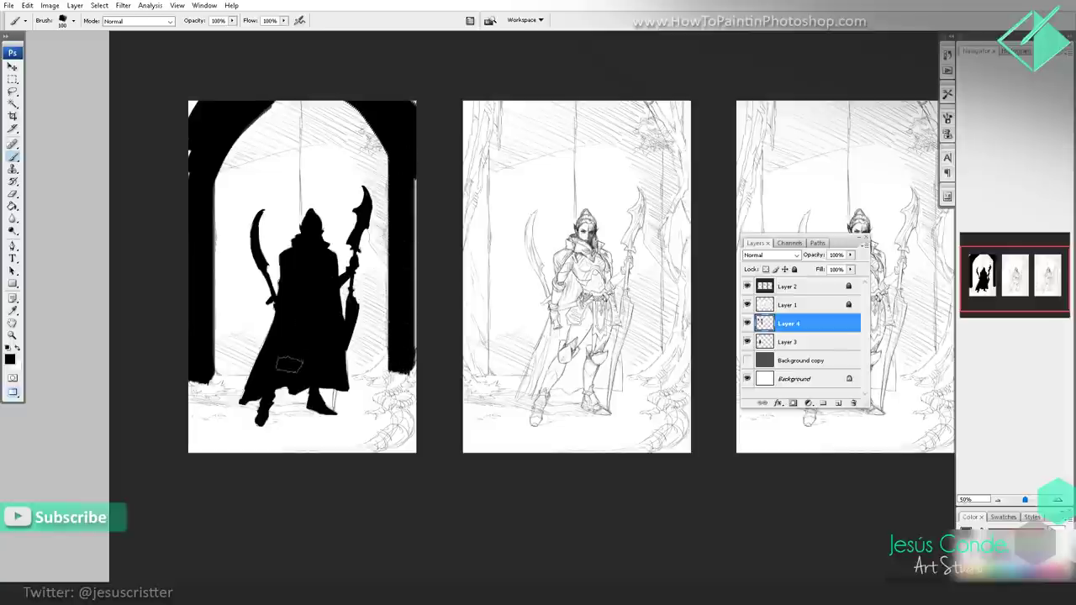
- Fill the floor beneath the first elf and the thumbnail's outer wall edge with solid black on Layer 4
{"action": "key", "text": "bracketleft"}
{"action": "key", "text": "bracketleft"}
{"action": "key", "text": "bracketleft"}
{"action": "mouse_move", "coordinate": [193, 380]}
{"action": "left_mouse_down"}
{"action": "mouse_move", "coordinate": [404, 383]}
{"action": "mouse_move", "coordinate": [412, 374]}
{"action": "mouse_move", "coordinate": [411, 431]}
{"action": "mouse_move", "coordinate": [387, 397]}
{"action": "mouse_move", "coordinate": [192, 392]}
{"action": "mouse_move", "coordinate": [182, 404]}
{"action": "mouse_move", "coordinate": [274, 443]}
{"action": "mouse_move", "coordinate": [400, 446]}
{"action": "left_mouse_up"}
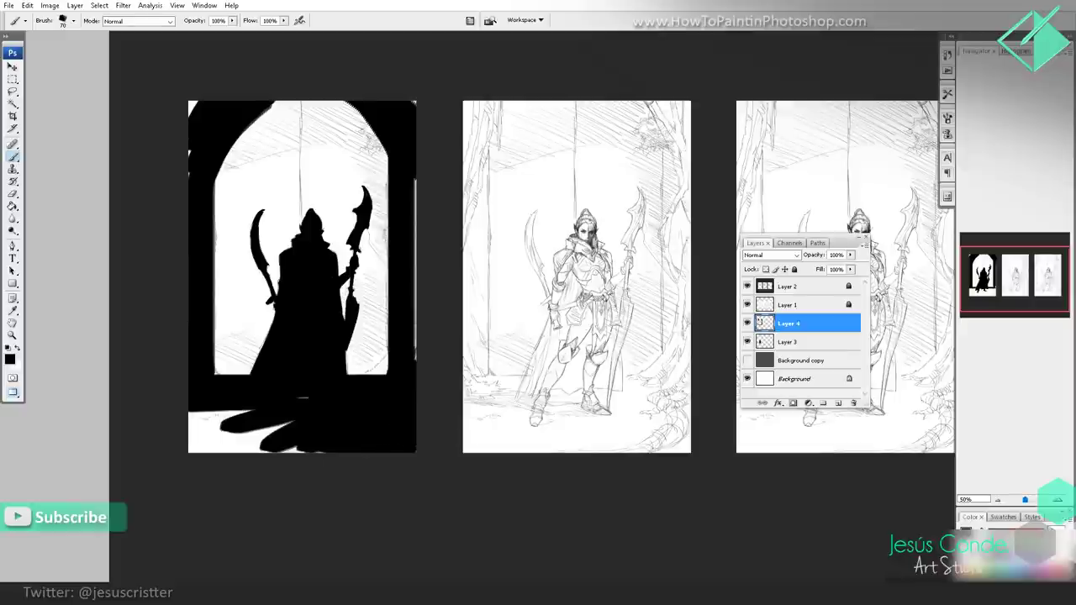
{"action": "mouse_move", "coordinate": [316, 449]}
{"action": "left_mouse_down"}
{"action": "mouse_move", "coordinate": [211, 441]}
{"action": "mouse_move", "coordinate": [193, 421]}
{"action": "mouse_move", "coordinate": [183, 446]}
{"action": "left_mouse_up"}
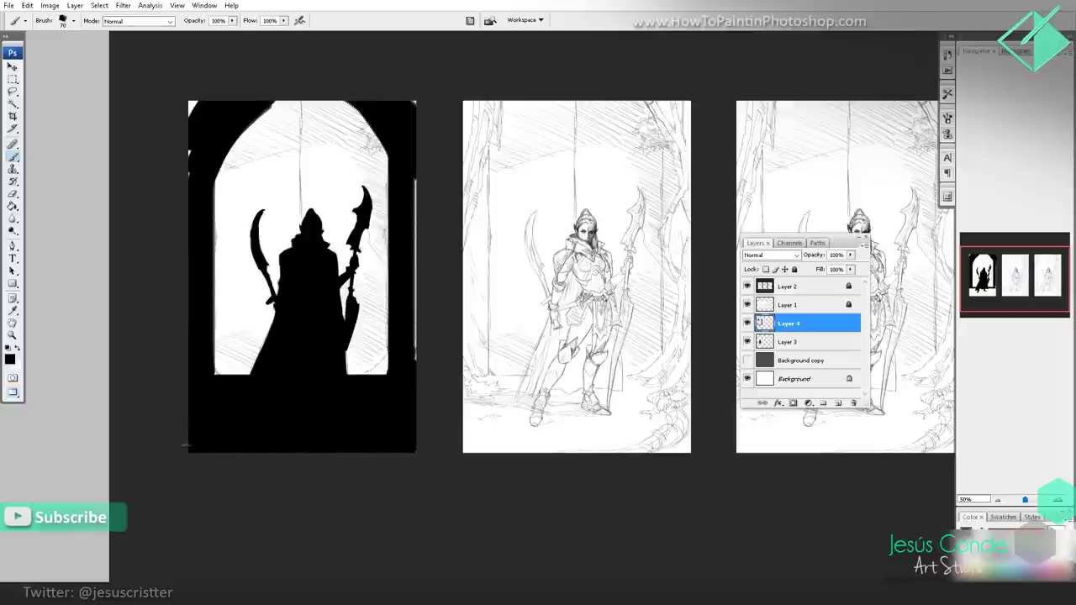
{"action": "mouse_move", "coordinate": [364, 447]}
{"action": "left_mouse_down"}
{"action": "mouse_move", "coordinate": [413, 413]}
{"action": "mouse_move", "coordinate": [425, 291]}
{"action": "mouse_move", "coordinate": [419, 99]}
{"action": "left_mouse_up"}
- Cover the remaining white gaps along the thumbnail's outer edges and the arch's curve with black
{"action": "key", "text": "Page_Up"}
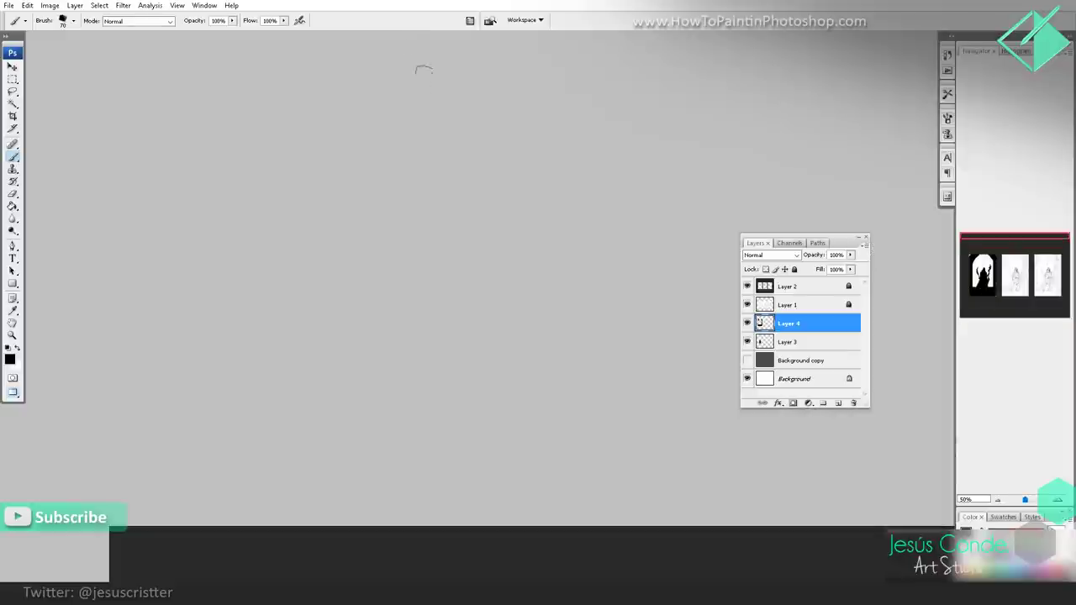
{"action": "left_click_drag", "start_coordinate": [349, 504], "coordinate": [356, 147]}
{"action": "left_click_drag", "start_coordinate": [337, 420], "coordinate": [366, 185]}
{"action": "left_click_drag", "start_coordinate": [252, 202], "coordinate": [227, 280]}
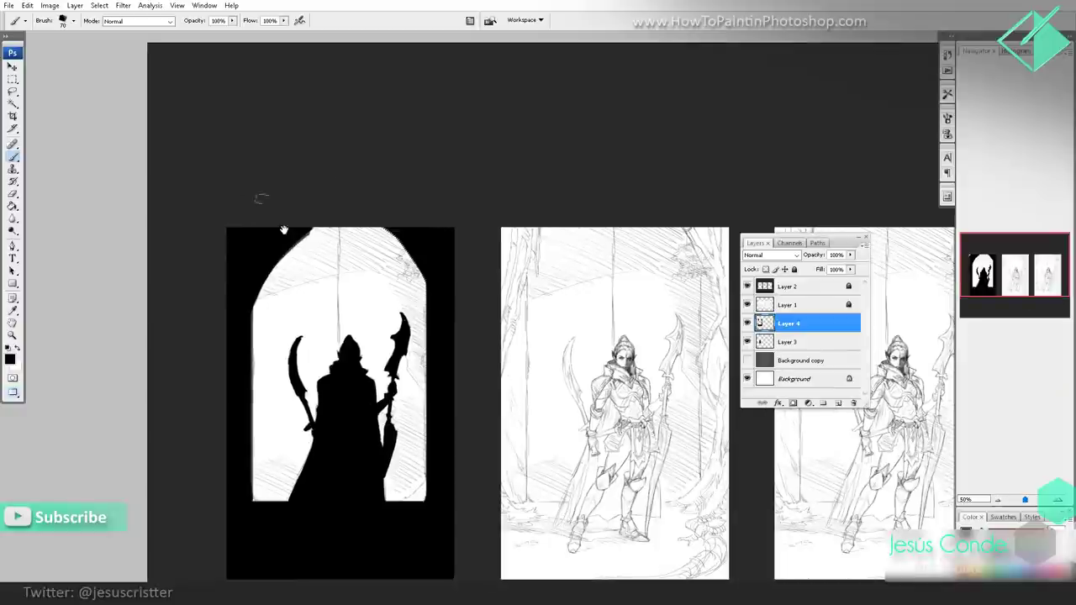
{"action": "mouse_move", "coordinate": [284, 230]}
{"action": "left_mouse_down"}
{"action": "mouse_move", "coordinate": [272, 206]}
{"action": "mouse_move", "coordinate": [252, 271]}
{"action": "mouse_move", "coordinate": [296, 207]}
{"action": "left_mouse_up"}
{"action": "key", "text": "e"}
{"action": "key", "text": "b"}
{"action": "left_click_drag", "start_coordinate": [232, 281], "coordinate": [283, 205]}
- Paint black tree foliage and a trunk outline along the arch's inner edge on the polearm side
{"action": "key", "text": "bracketleft"}
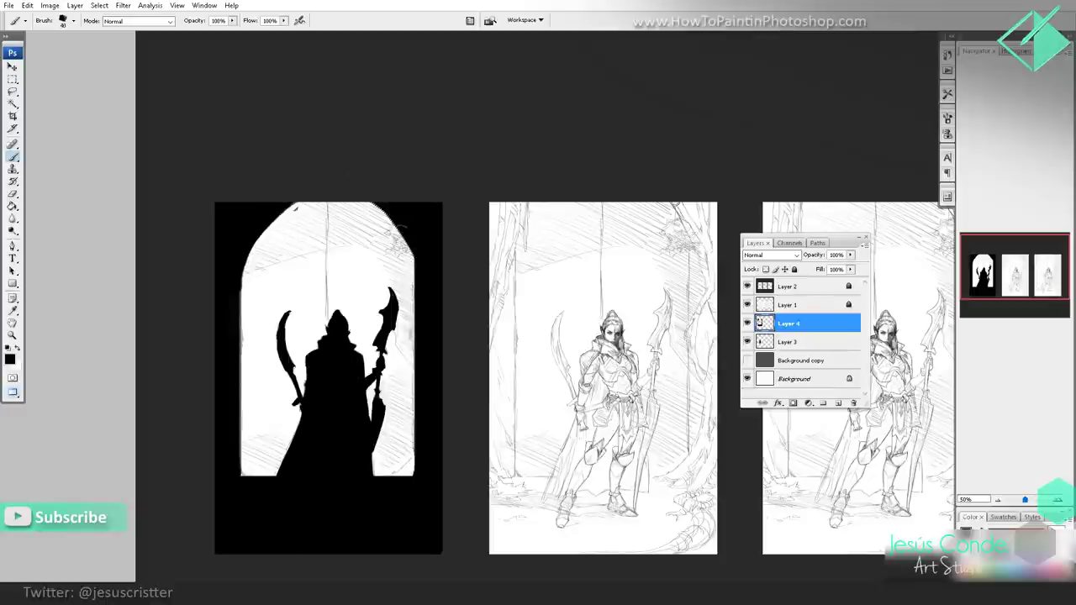
{"action": "left_click_drag", "start_coordinate": [395, 225], "coordinate": [403, 255]}
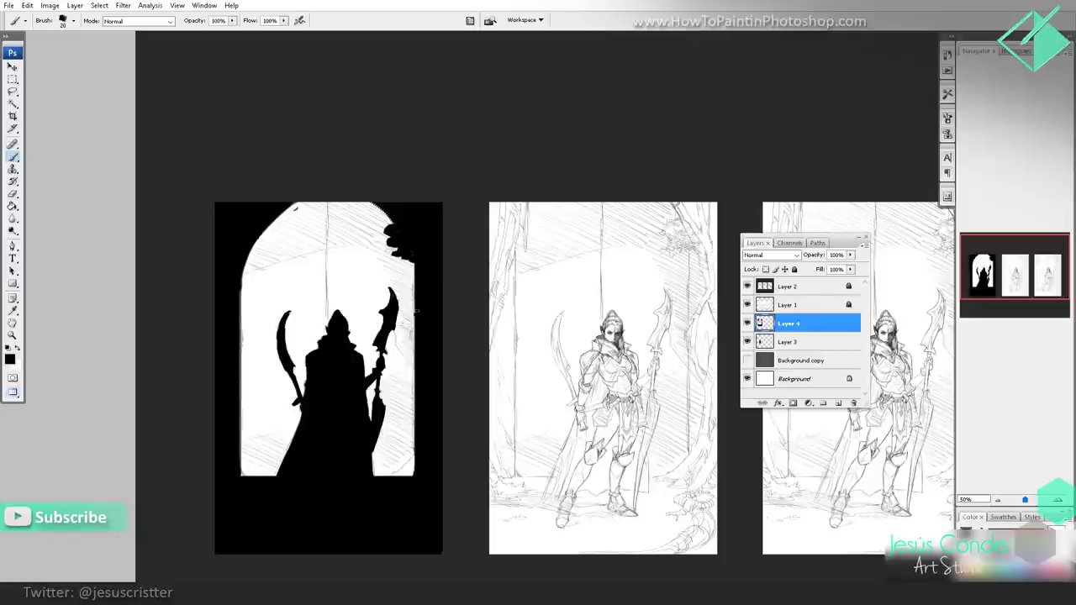
{"action": "mouse_move", "coordinate": [414, 313]}
{"action": "left_mouse_down"}
{"action": "mouse_move", "coordinate": [407, 353]}
{"action": "mouse_move", "coordinate": [420, 352]}
{"action": "left_mouse_up"}
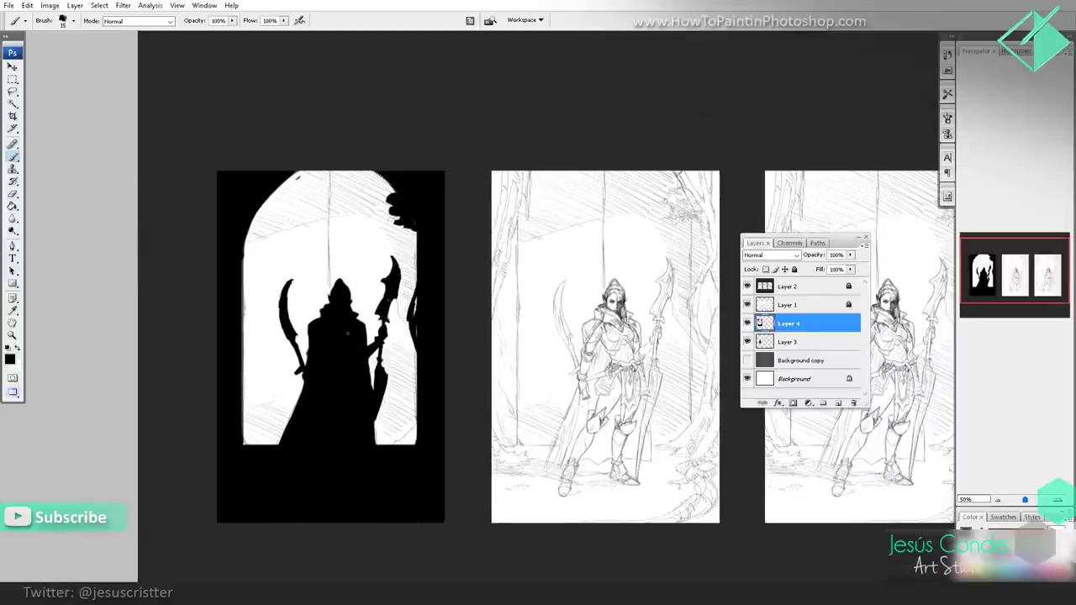
- Curve the floor's upper edge and paint a black balcony railing with balusters on both sides of the elf
{"action": "key", "text": "bracketright"}
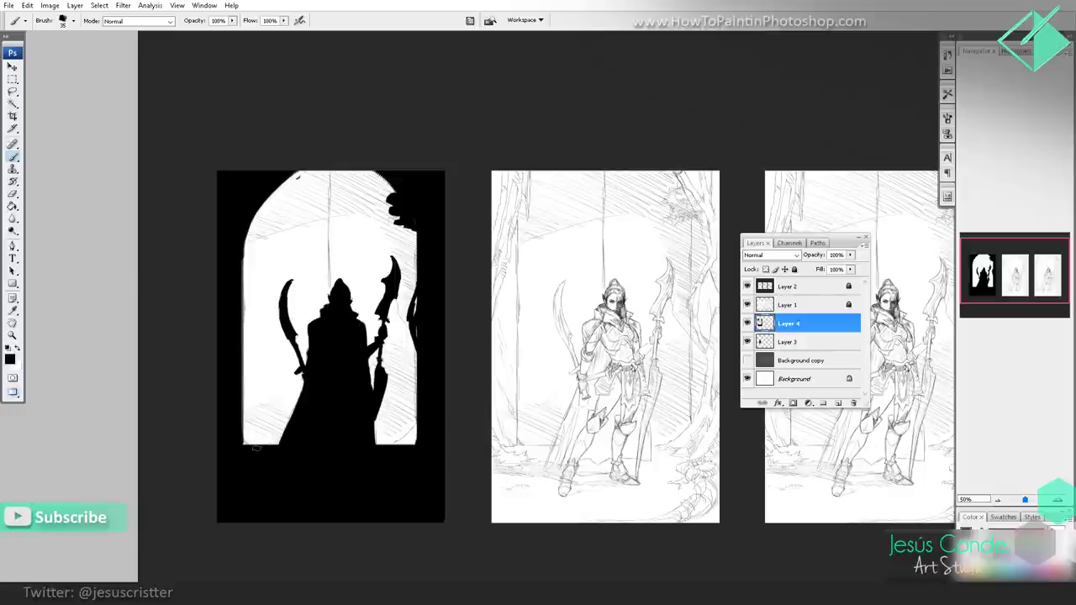
{"action": "mouse_move", "coordinate": [252, 445]}
{"action": "left_mouse_down"}
{"action": "mouse_move", "coordinate": [427, 445]}
{"action": "mouse_move", "coordinate": [377, 438]}
{"action": "left_mouse_up"}
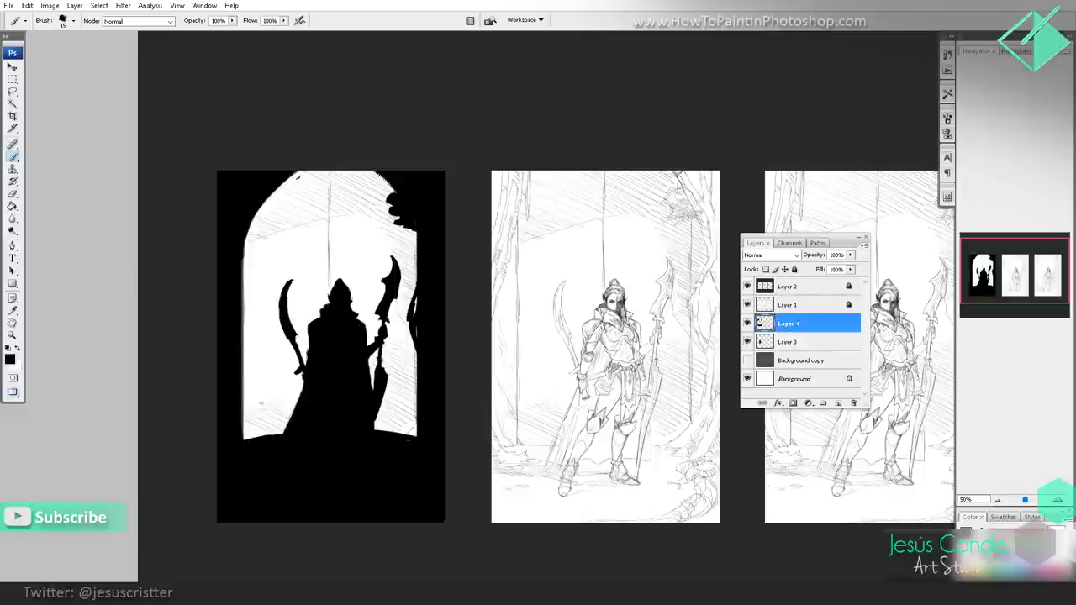
{"action": "mouse_move", "coordinate": [261, 403]}
{"action": "left_mouse_down"}
{"action": "mouse_move", "coordinate": [261, 437]}
{"action": "mouse_move", "coordinate": [243, 395]}
{"action": "mouse_move", "coordinate": [421, 387]}
{"action": "left_mouse_up"}
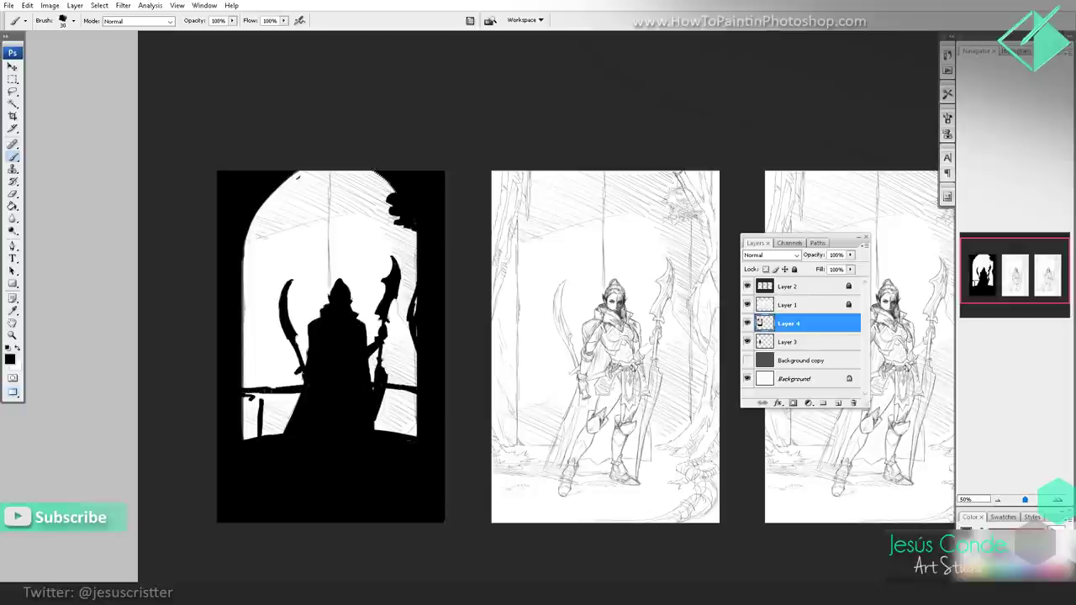
{"action": "mouse_move", "coordinate": [250, 395]}
{"action": "left_mouse_down"}
{"action": "mouse_move", "coordinate": [294, 396]}
{"action": "mouse_move", "coordinate": [264, 402]}
{"action": "mouse_move", "coordinate": [260, 437]}
{"action": "left_mouse_up"}
{"action": "mouse_move", "coordinate": [282, 394]}
{"action": "left_mouse_down"}
{"action": "mouse_move", "coordinate": [280, 434]}
{"action": "mouse_move", "coordinate": [293, 400]}
{"action": "left_mouse_up"}
{"action": "mouse_move", "coordinate": [385, 399]}
{"action": "left_mouse_down"}
{"action": "mouse_move", "coordinate": [384, 434]}
{"action": "mouse_move", "coordinate": [413, 437]}
{"action": "left_mouse_up"}
{"action": "left_click_drag", "start_coordinate": [383, 390], "coordinate": [377, 431]}
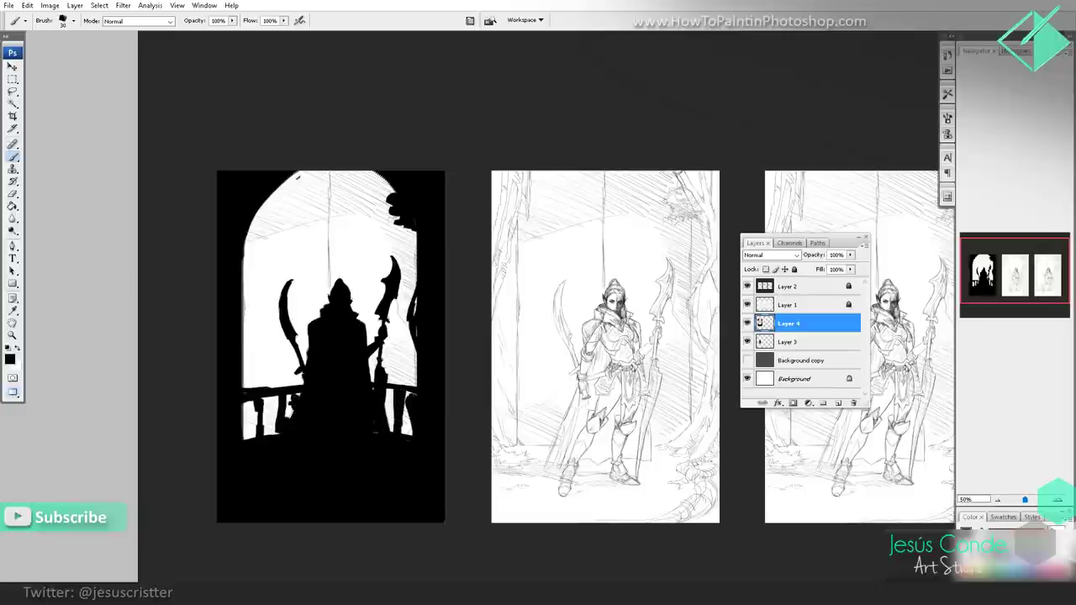
{"action": "left_click_drag", "start_coordinate": [285, 395], "coordinate": [266, 436]}
- Compare the character and background silhouettes by toggling the visibility of Layer 3 and Layer 4, leaving both shown
{"action": "left_click_drag", "start_coordinate": [569, 271], "coordinate": [516, 262]}
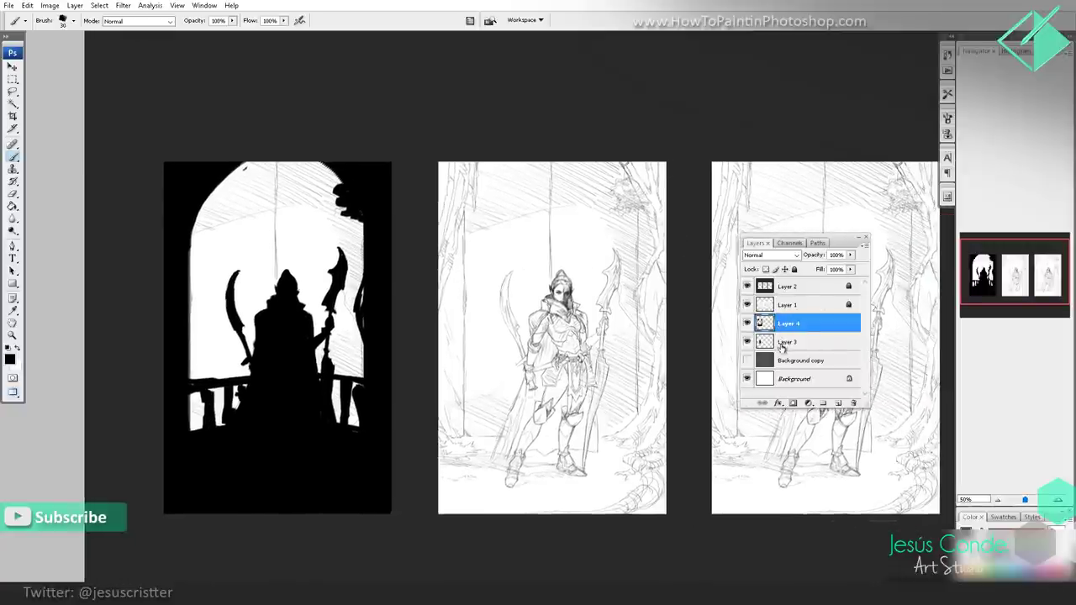
{"action": "left_click", "coordinate": [784, 341]}
{"action": "left_click", "coordinate": [787, 324]}
{"action": "left_click", "coordinate": [747, 323]}
{"action": "left_click", "coordinate": [747, 324]}
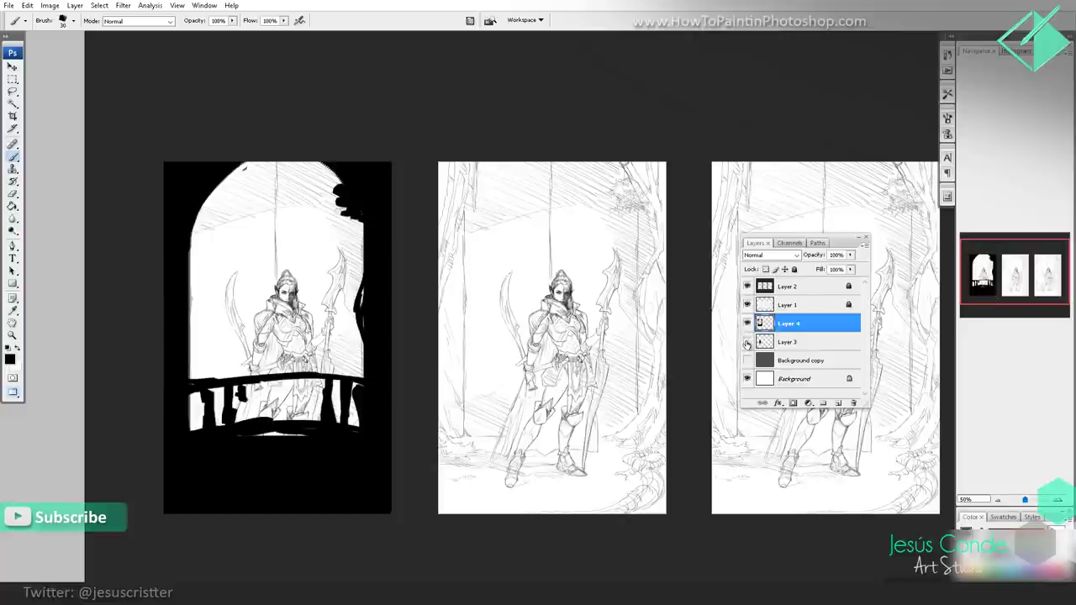
{"action": "left_click", "coordinate": [746, 342]}
{"action": "left_click", "coordinate": [747, 324]}
{"action": "left_click", "coordinate": [747, 342]}
{"action": "left_click", "coordinate": [746, 324]}
{"action": "left_click", "coordinate": [747, 342]}
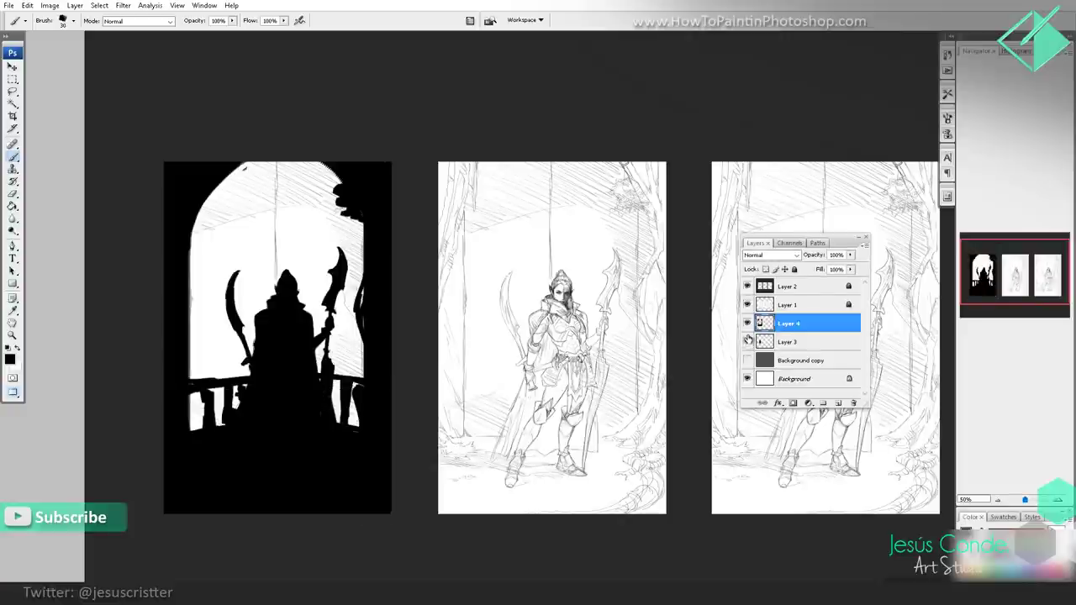
- Check the balcony and character silhouettes separately by hiding and reshowing Layer 4 and Layer 3 in turn
{"action": "left_click", "coordinate": [747, 324]}
{"action": "left_click", "coordinate": [747, 342]}
{"action": "left_click", "coordinate": [747, 323]}
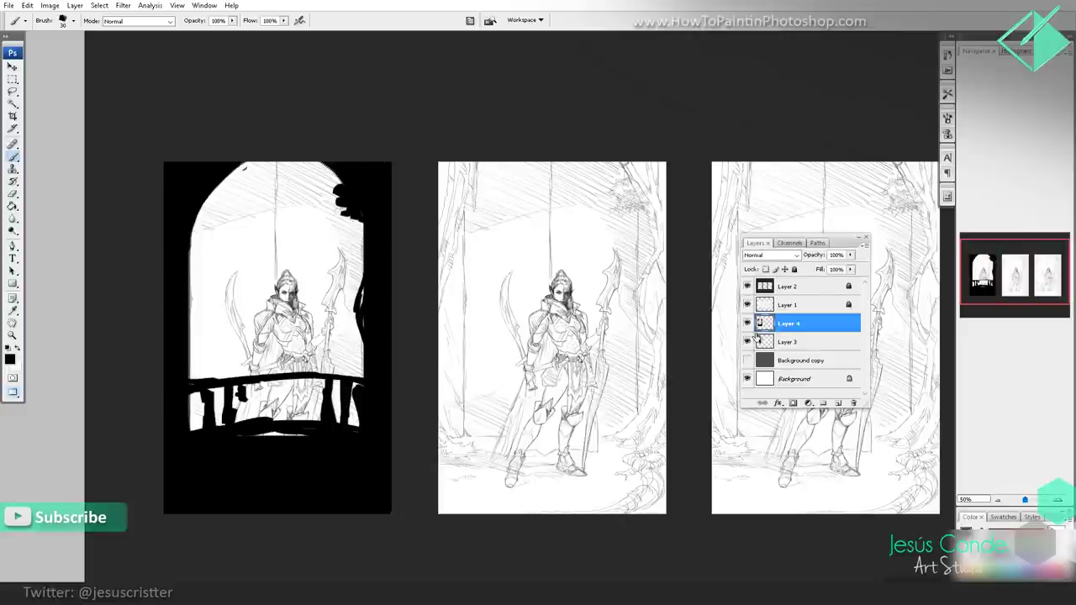
{"action": "left_click", "coordinate": [747, 342]}
{"action": "left_click_drag", "start_coordinate": [716, 336], "coordinate": [700, 335]}
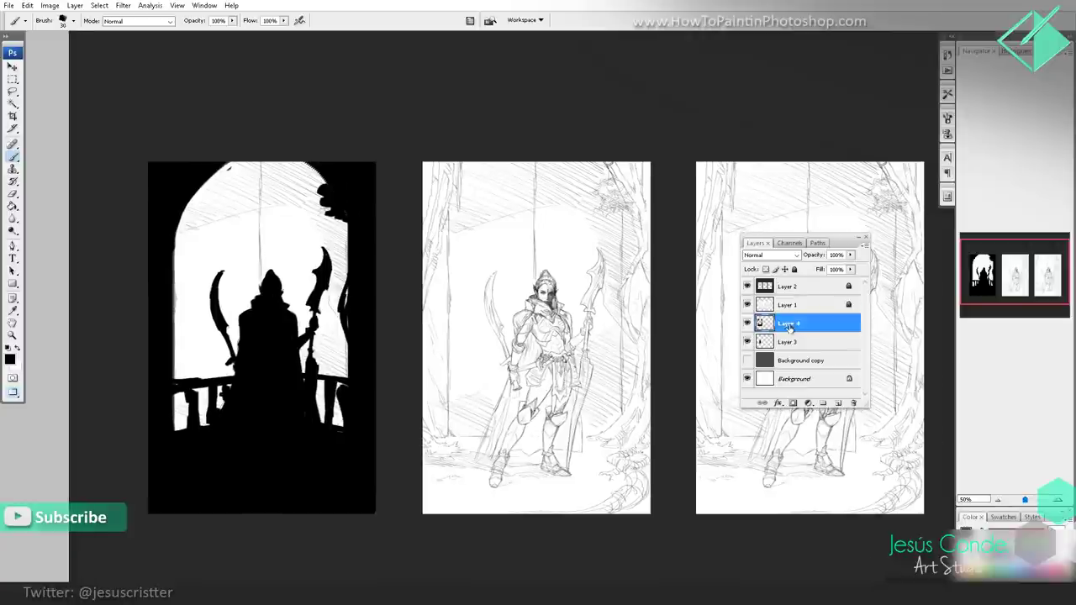
- Rename Layer 4 as "balcony" and Layer 3 as "character 1"
{"action": "double_click", "coordinate": [788, 325]}
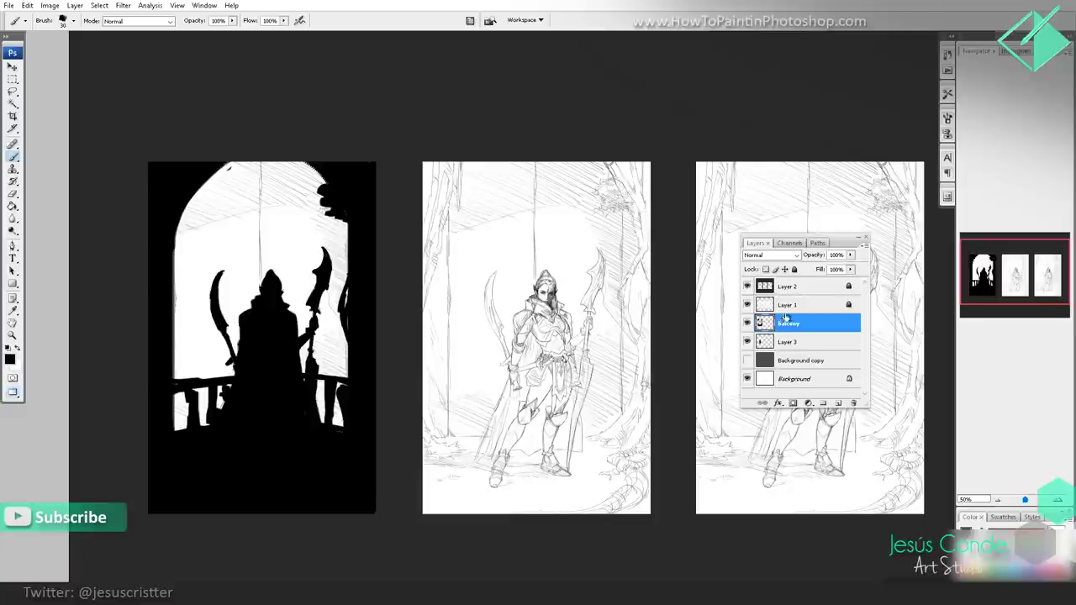
{"action": "left_click", "coordinate": [789, 342]}
{"action": "double_click", "coordinate": [789, 343]}
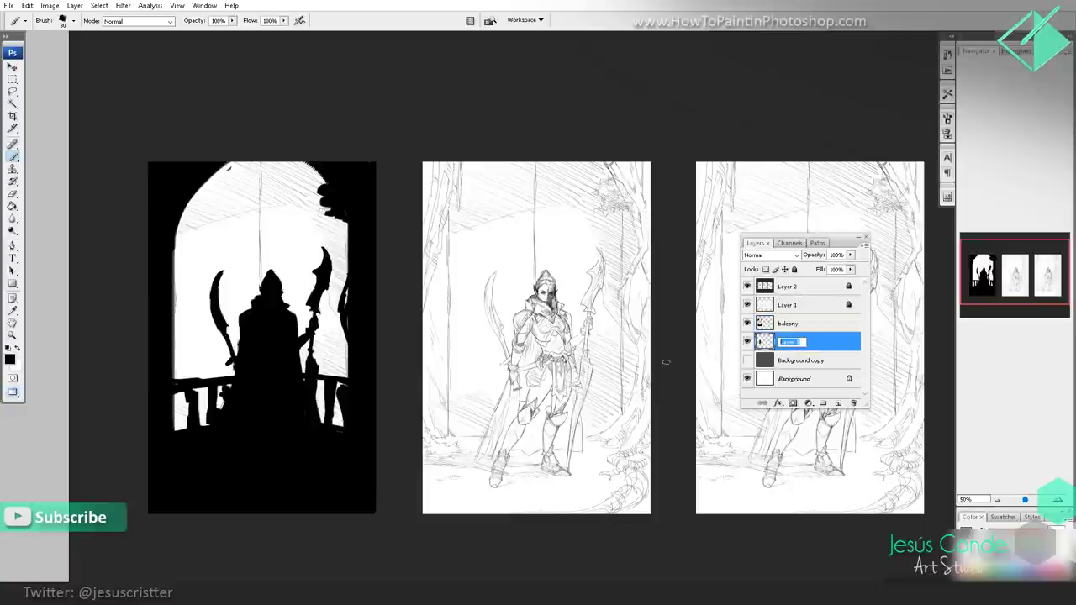
{"action": "type", "text": "character"}
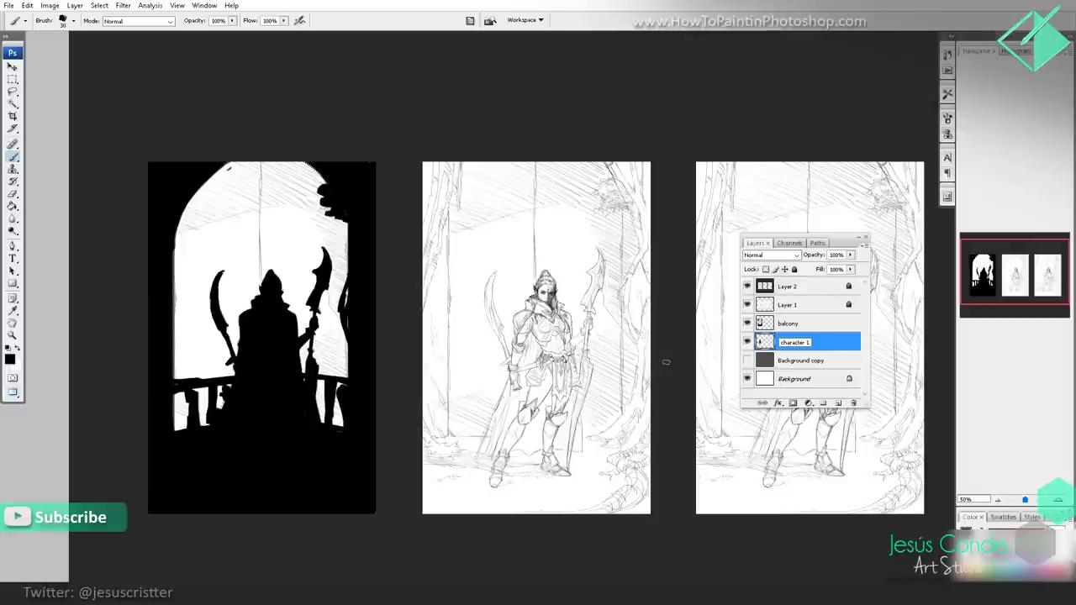
{"action": "key", "text": "Return"}
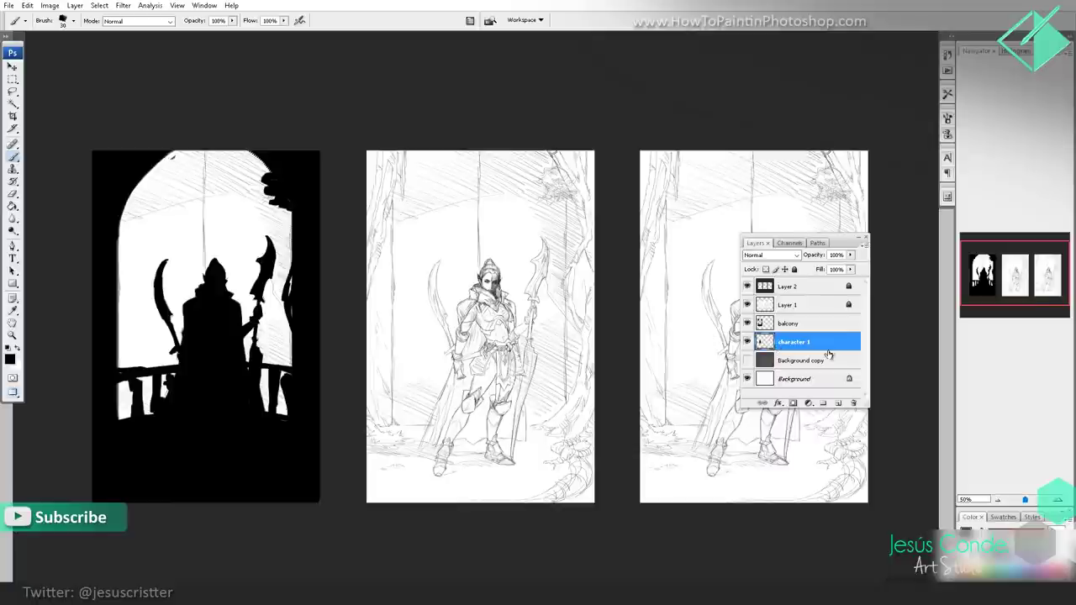
- Add a new empty layer directly above Background copy, beneath the character 1 layer
{"action": "left_click", "coordinate": [809, 361]}
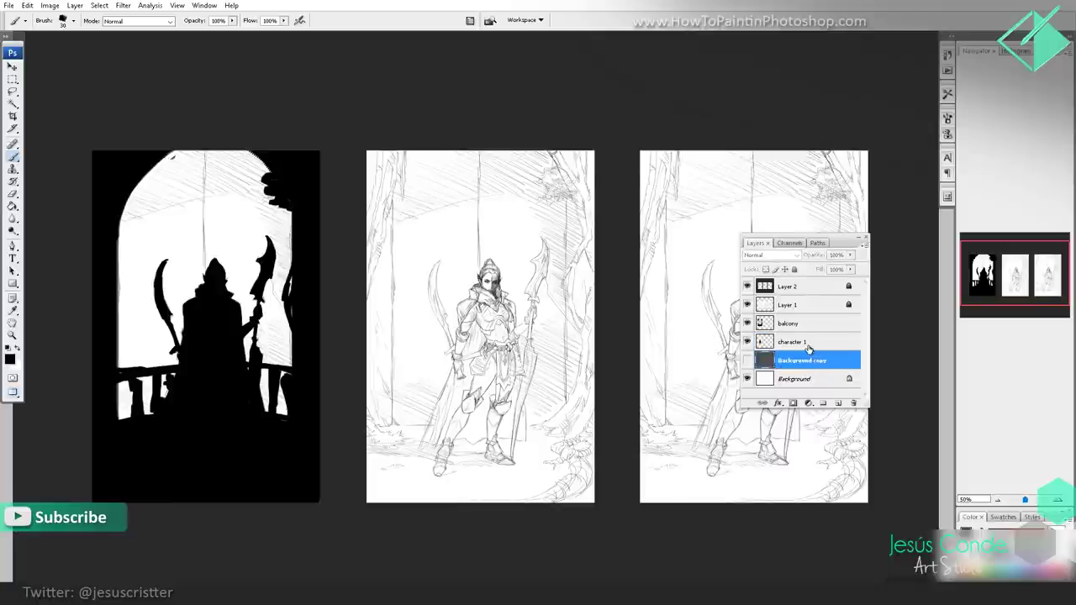
{"action": "key", "text": "ctrl+shift+n"}
{"action": "key", "text": "Return"}
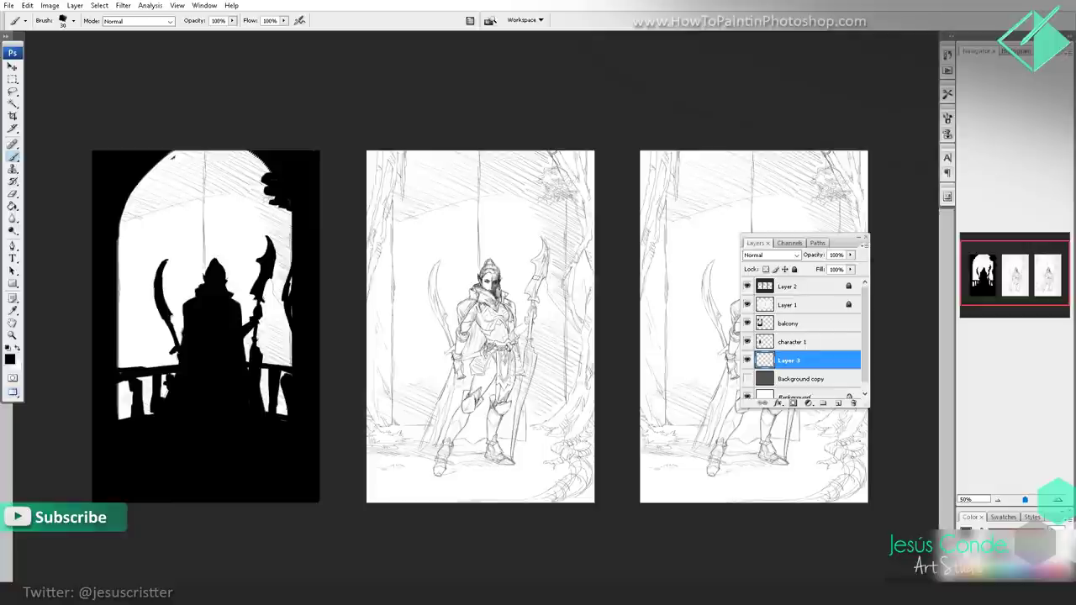
{"action": "left_click_drag", "start_coordinate": [465, 281], "coordinate": [456, 281]}
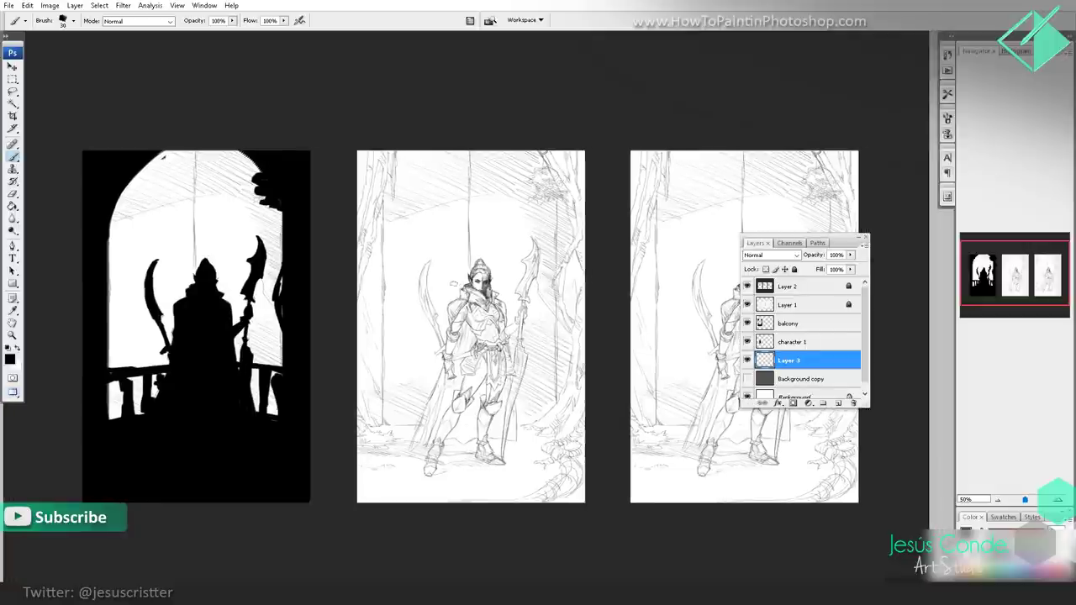
- Duplicate the character 1 layer and move the copy over the elf in the middle thumbnail
{"action": "left_click", "coordinate": [748, 342]}
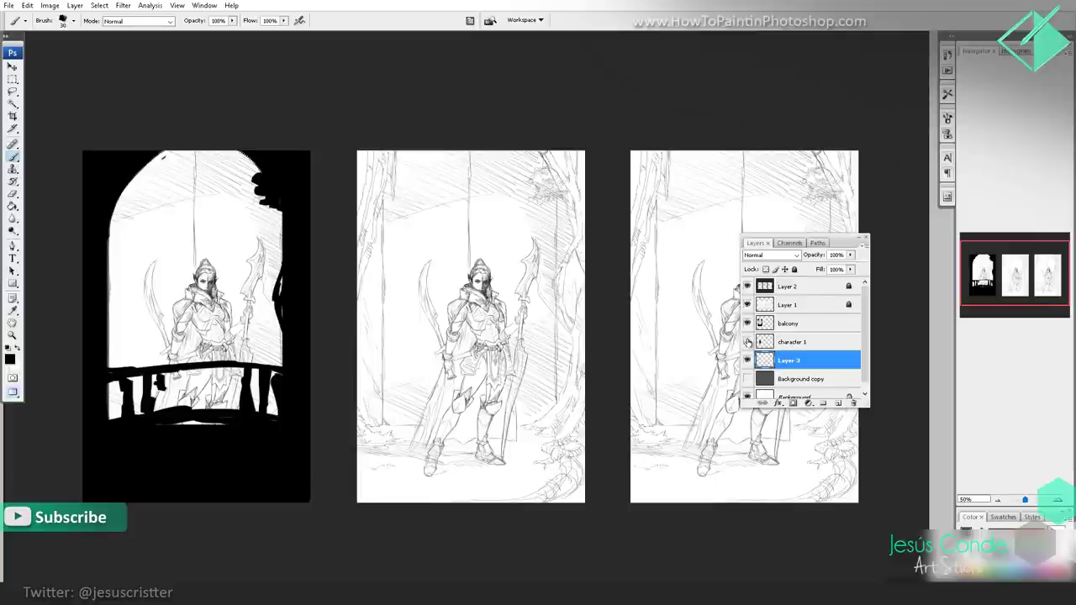
{"action": "left_click", "coordinate": [748, 342]}
{"action": "left_click_drag", "start_coordinate": [767, 343], "coordinate": [837, 403]}
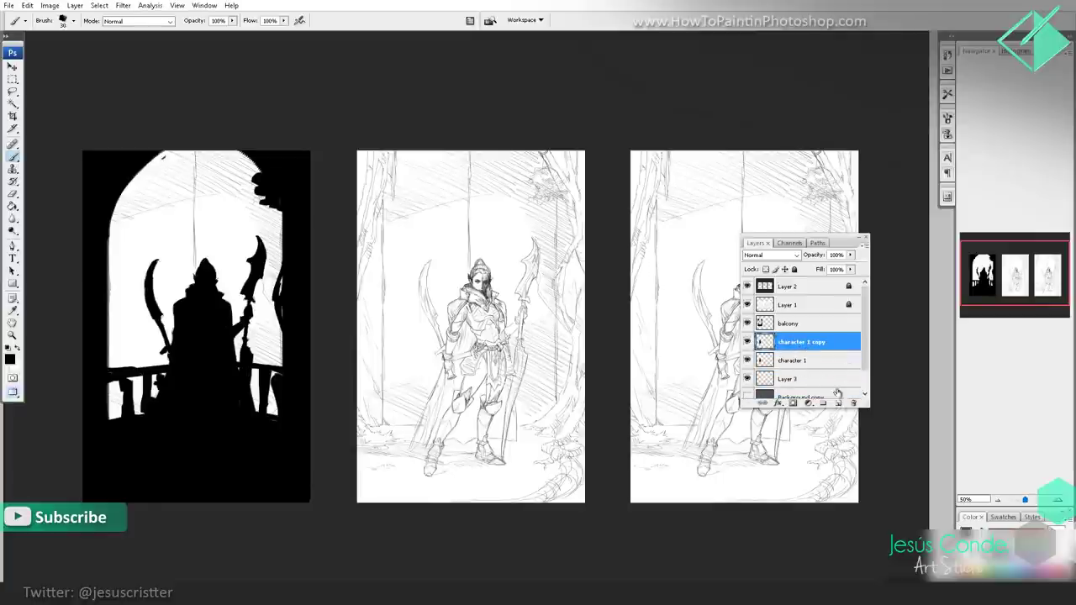
{"action": "left_click", "coordinate": [13, 70]}
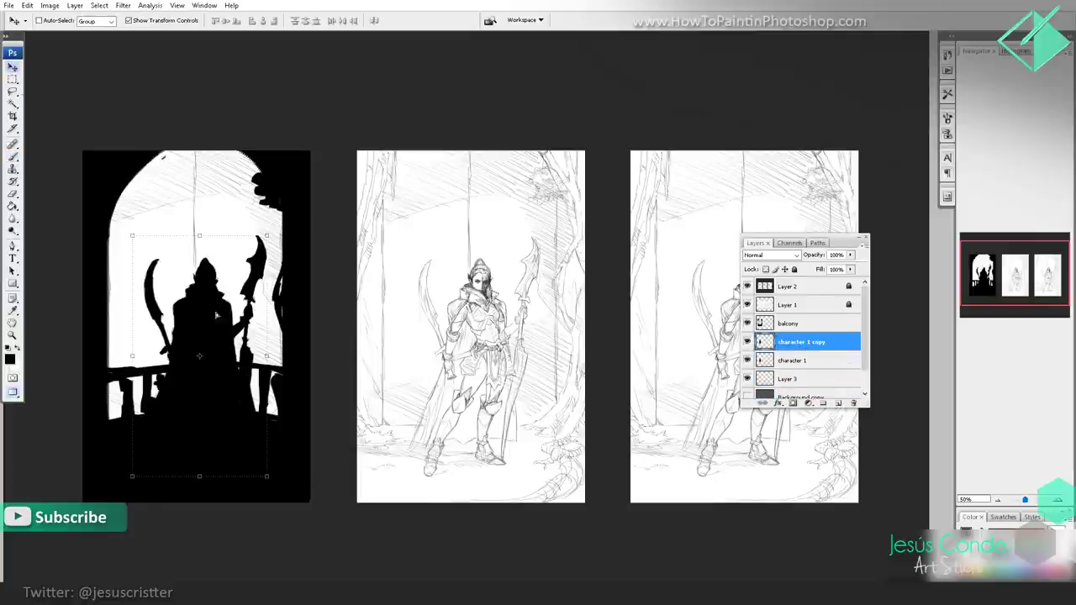
{"action": "mouse_move", "coordinate": [216, 315]}
{"action": "left_mouse_down"}
{"action": "mouse_move", "coordinate": [475, 320]}
{"action": "mouse_move", "coordinate": [498, 329]}
{"action": "mouse_move", "coordinate": [488, 351]}
{"action": "left_mouse_up"}
{"action": "left_click", "coordinate": [52, 6]}
{"action": "mouse_move", "coordinate": [76, 40]}
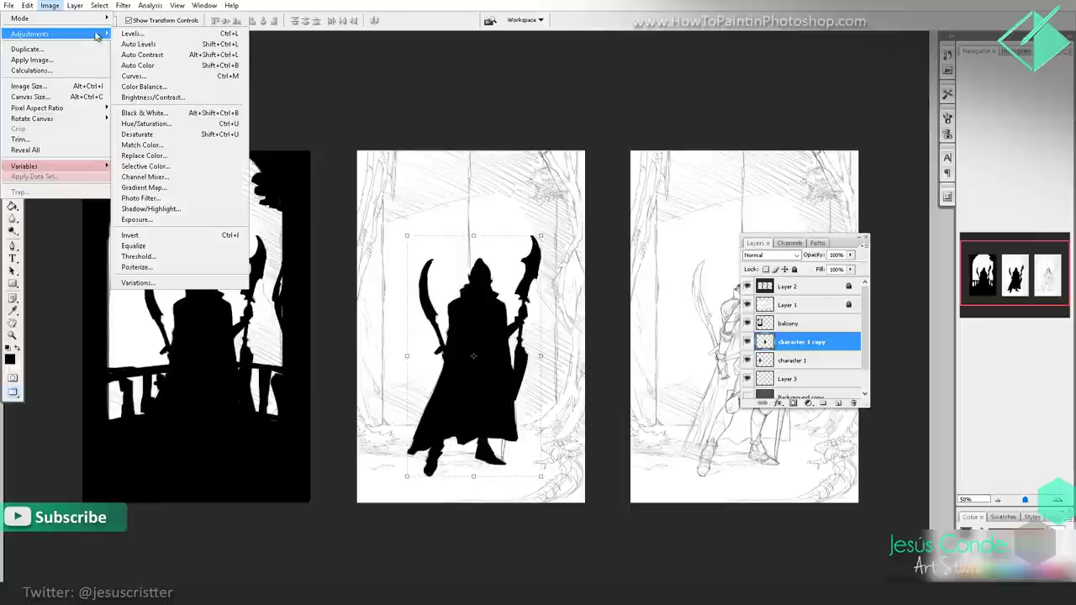
{"action": "left_click", "coordinate": [151, 126]}
{"action": "left_click_drag", "start_coordinate": [699, 181], "coordinate": [731, 183]}
{"action": "left_click", "coordinate": [810, 111]}
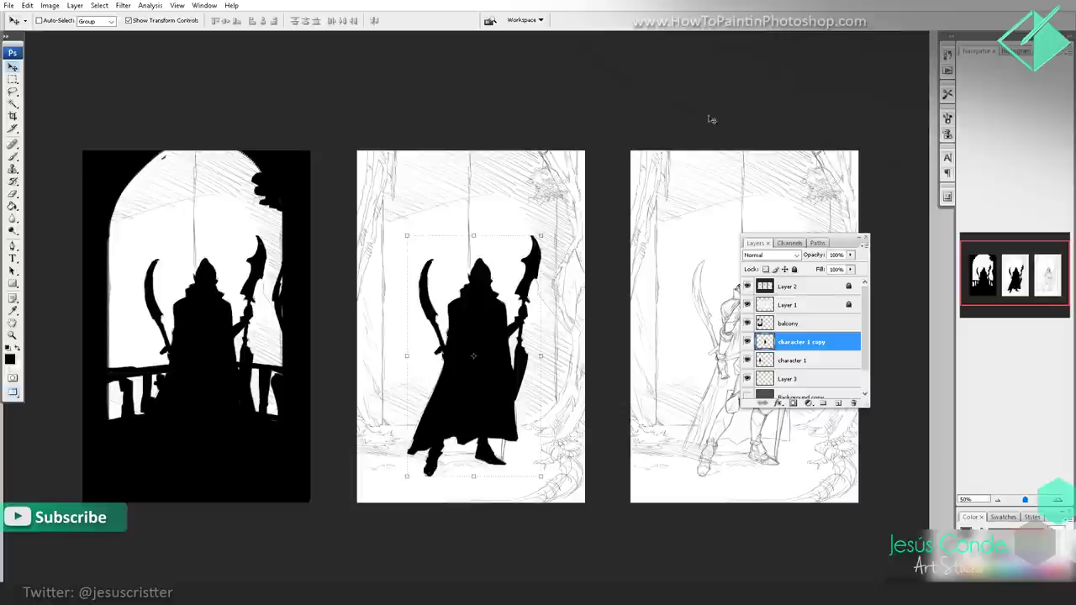
- Turn the character 1 copy silhouette white by raising its Lightness with a Hue/Saturation adjustment
{"action": "left_click", "coordinate": [50, 5]}
{"action": "mouse_move", "coordinate": [38, 34]}
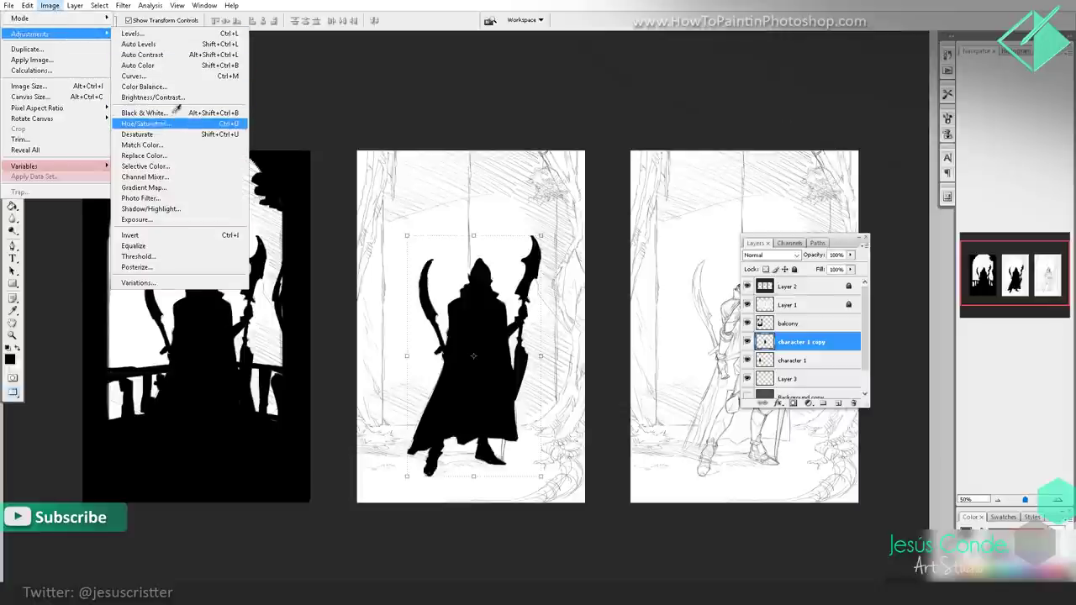
{"action": "left_click", "coordinate": [149, 123]}
{"action": "left_click_drag", "start_coordinate": [701, 187], "coordinate": [784, 183]}
{"action": "left_click", "coordinate": [810, 95]}
{"action": "key", "text": "v"}
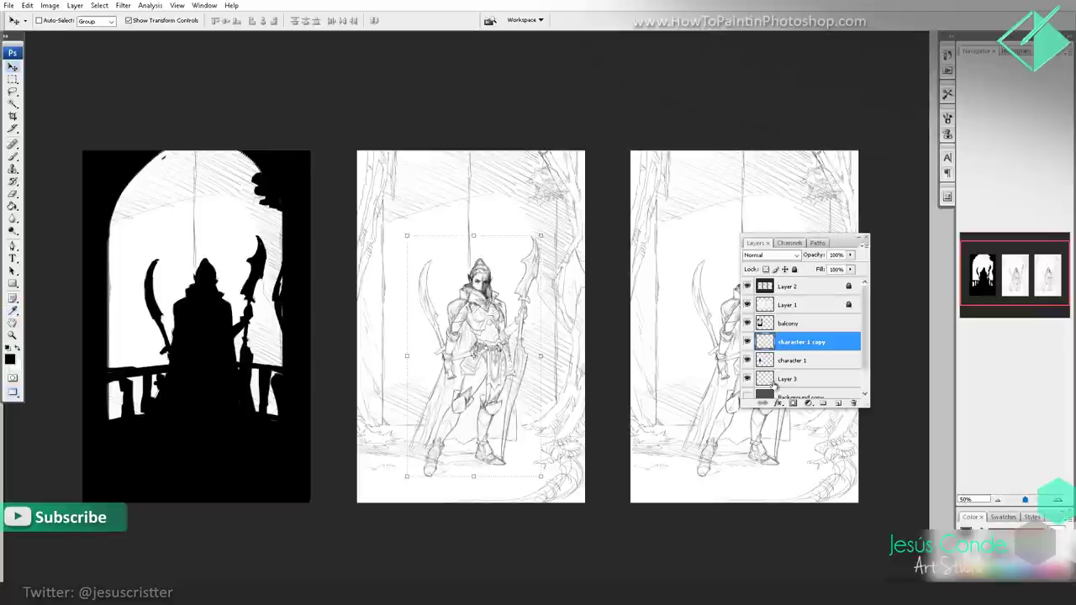
- Move the balcony layer beneath character 1 and add a new layer directly above character 1
{"action": "left_click", "coordinate": [790, 361]}
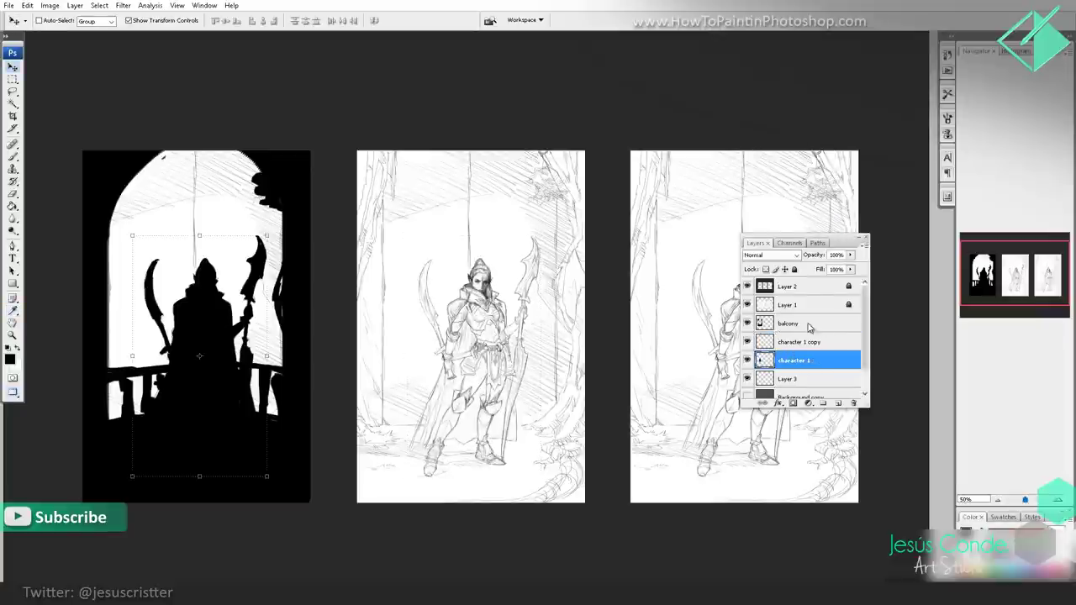
{"action": "left_click_drag", "start_coordinate": [830, 323], "coordinate": [815, 372]}
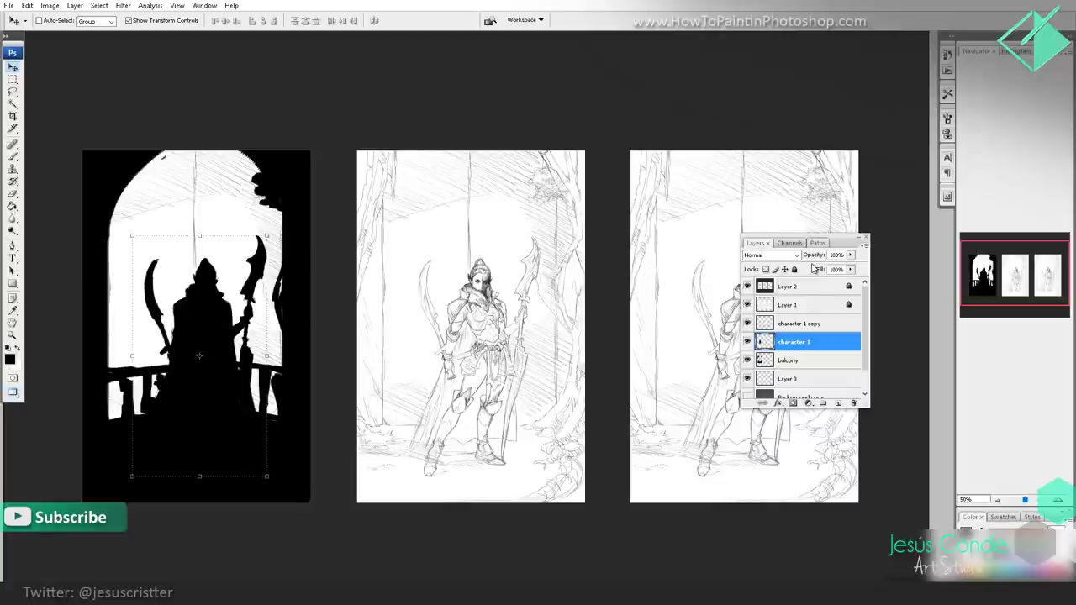
{"action": "key", "text": "ctrl+shift+n"}
{"action": "key", "text": "Return"}
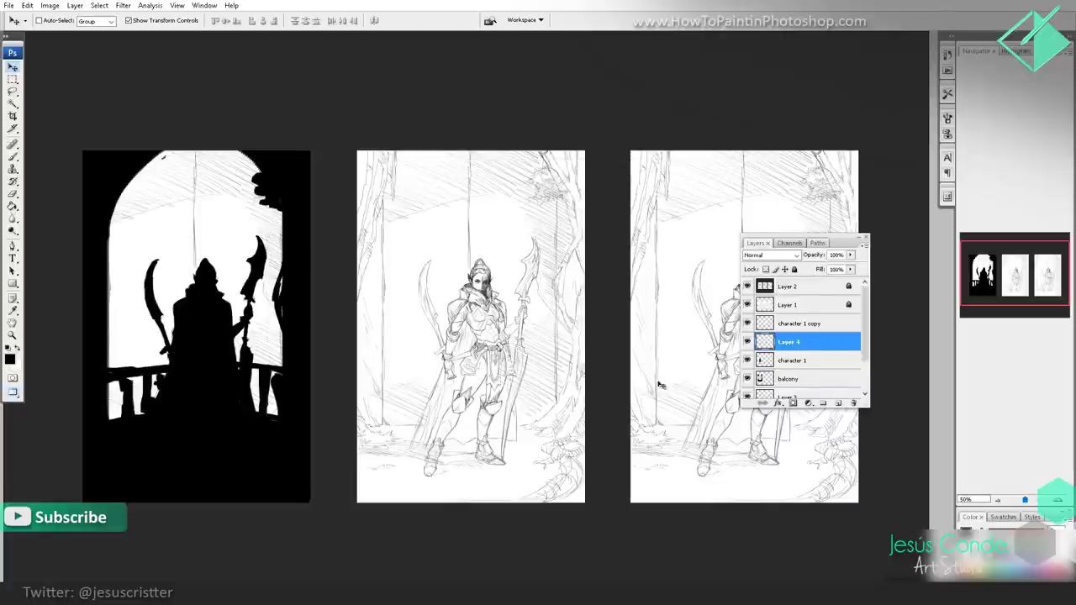
- Paint the middle thumbnail's whole background black around the white elf silhouette with a 175 px brush
{"action": "key", "text": "b"}
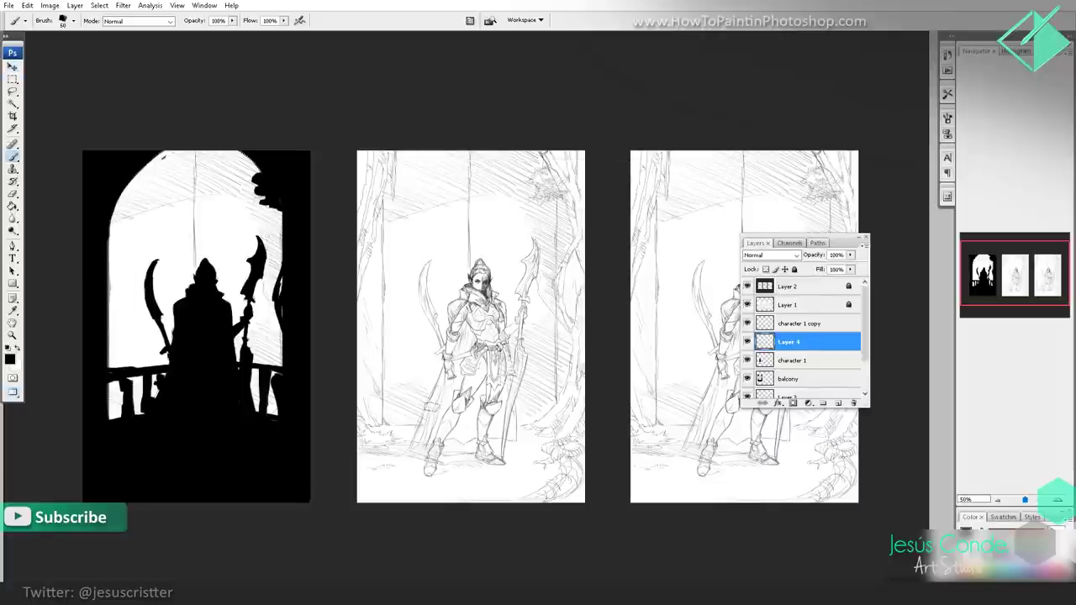
{"action": "key", "text": "bracketright"}
{"action": "key", "text": "bracketright"}
{"action": "key", "text": "bracketright"}
{"action": "key", "text": "bracketright"}
{"action": "key", "text": "bracketright"}
{"action": "key", "text": "bracketright"}
{"action": "key", "text": "bracketright"}
{"action": "mouse_move", "coordinate": [399, 454]}
{"action": "left_mouse_down"}
{"action": "mouse_move", "coordinate": [380, 349]}
{"action": "mouse_move", "coordinate": [374, 193]}
{"action": "mouse_move", "coordinate": [420, 269]}
{"action": "mouse_move", "coordinate": [446, 471]}
{"action": "mouse_move", "coordinate": [492, 471]}
{"action": "mouse_move", "coordinate": [546, 437]}
{"action": "mouse_move", "coordinate": [563, 403]}
{"action": "mouse_move", "coordinate": [563, 252]}
{"action": "mouse_move", "coordinate": [547, 185]}
{"action": "left_mouse_up"}
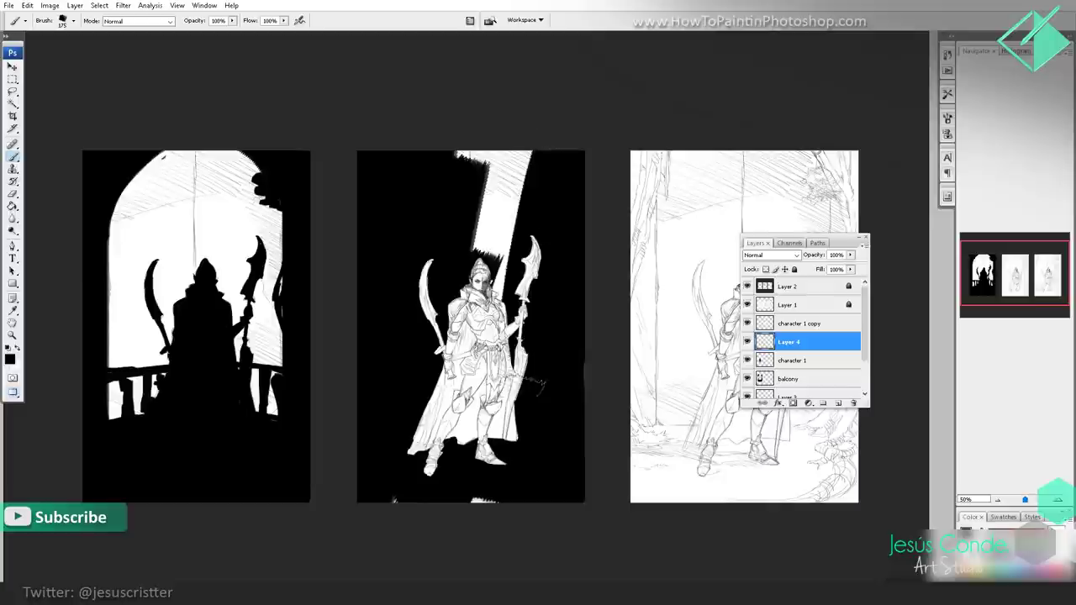
{"action": "mouse_move", "coordinate": [527, 382]}
{"action": "left_mouse_down"}
{"action": "mouse_move", "coordinate": [450, 214]}
{"action": "mouse_move", "coordinate": [458, 506]}
{"action": "mouse_move", "coordinate": [374, 495]}
{"action": "left_mouse_up"}
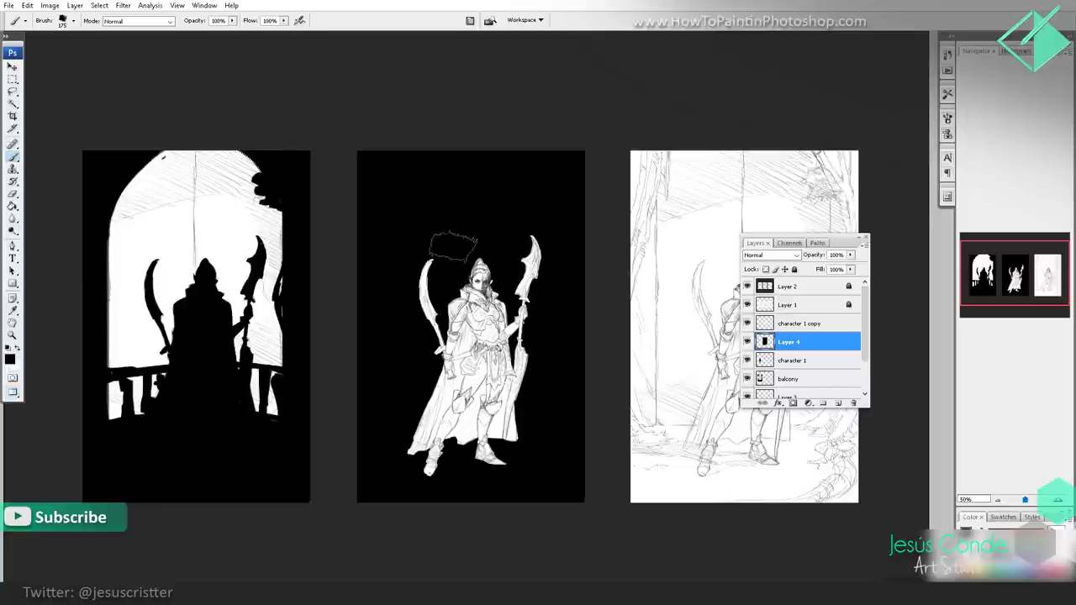
- Try erasing a soft glow at the elf's feet with a 300 px soft eraser, and undo it
{"action": "key", "text": "e"}
{"action": "left_click", "coordinate": [73, 23]}
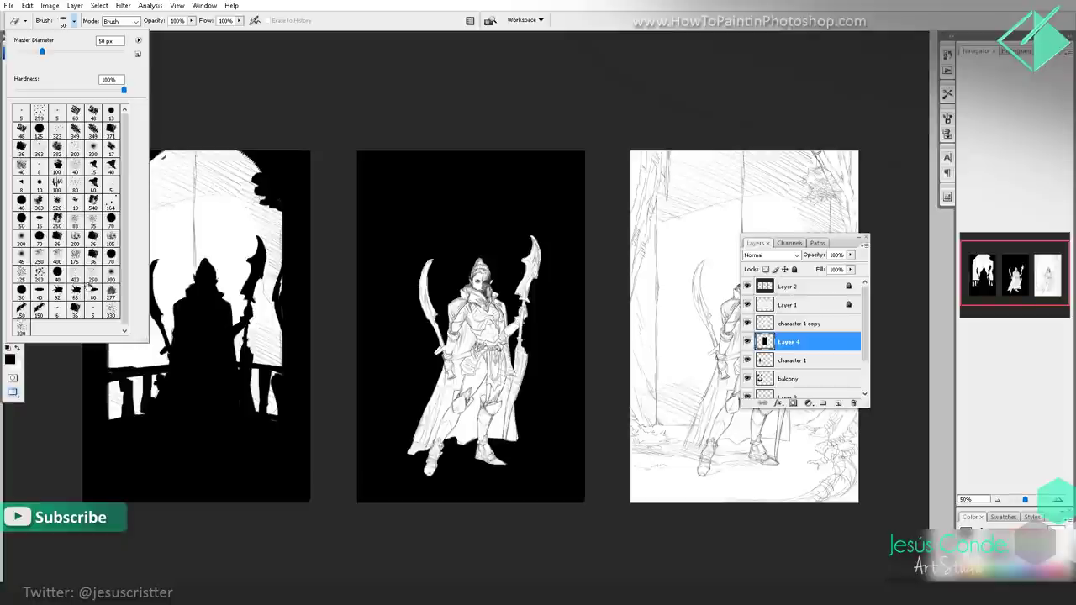
{"action": "left_click", "coordinate": [111, 276]}
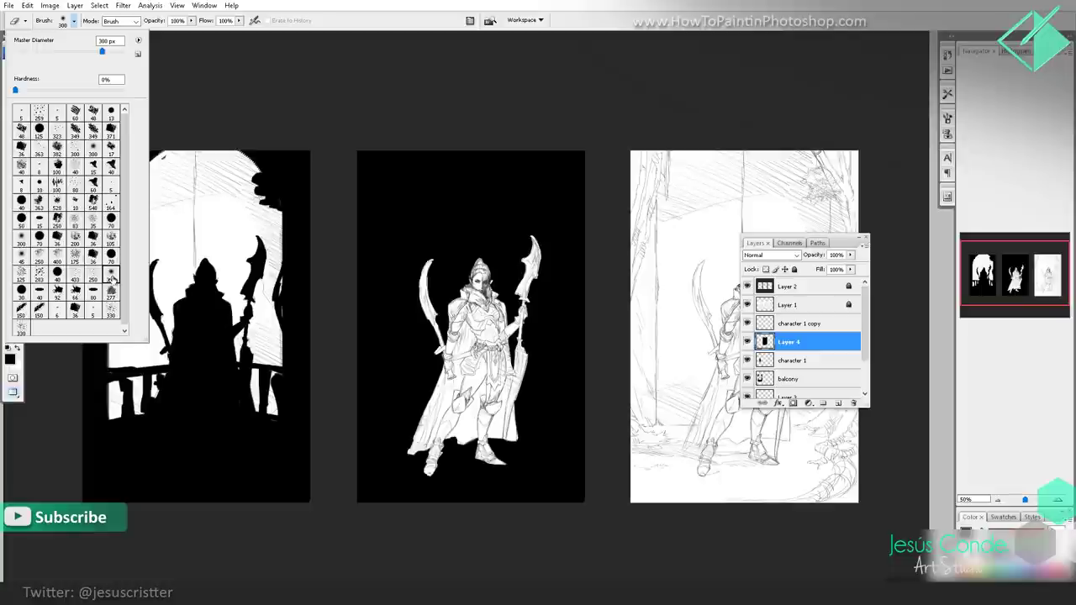
{"action": "left_click", "coordinate": [500, 458]}
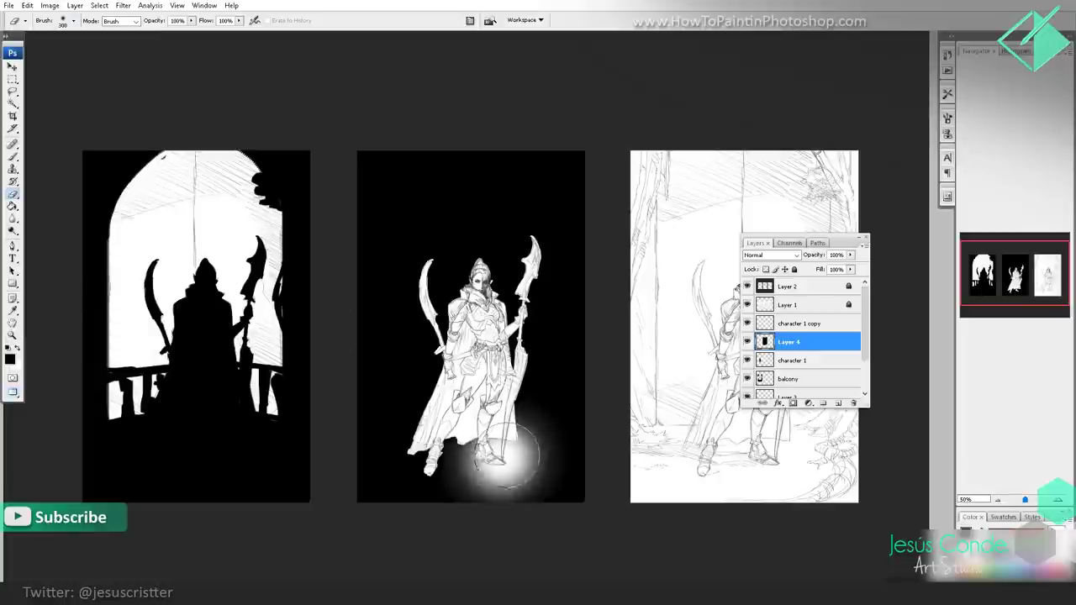
{"action": "key", "text": "ctrl+z"}
{"action": "key", "text": "bracketleft"}
{"action": "key", "text": "bracketleft"}
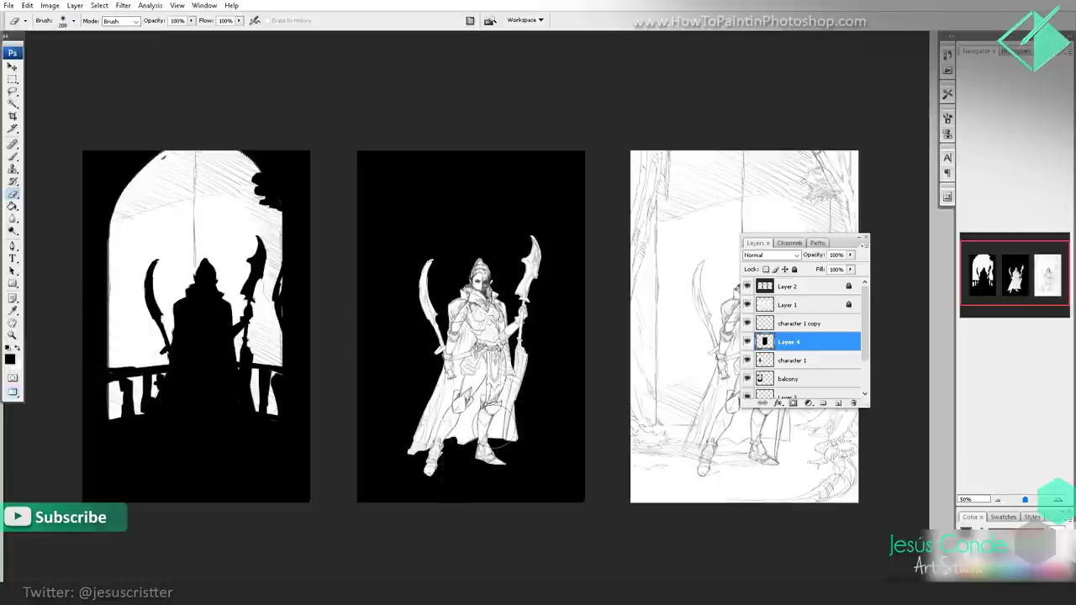
{"action": "key", "text": "bracketright"}
{"action": "key", "text": "bracketright"}
{"action": "key", "text": "bracketright"}
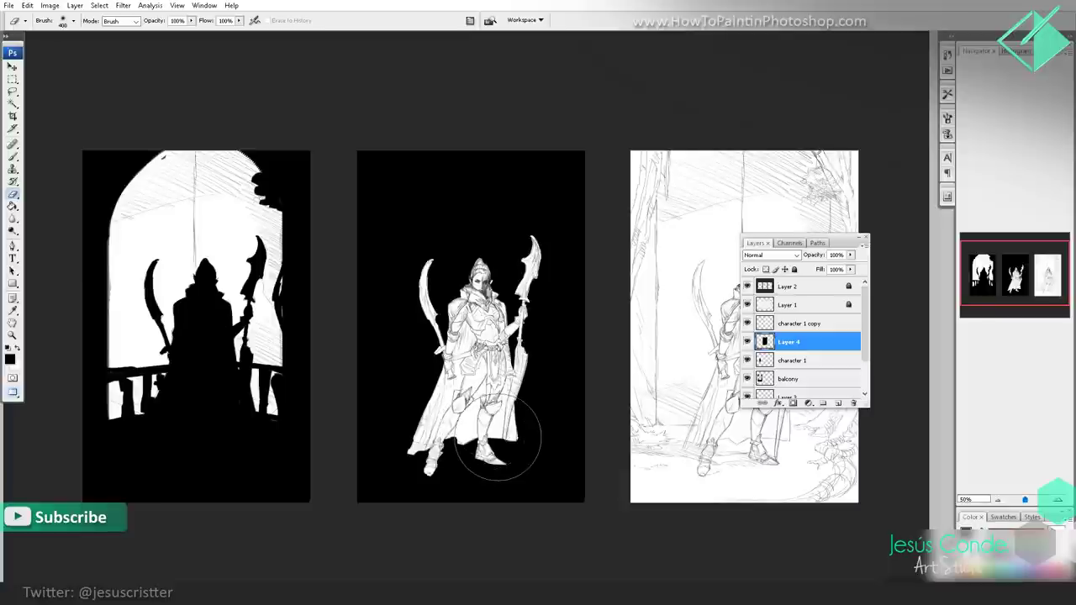
- Add a new layer above Layer 4 and paint a soft white 300 px glow beside the elf's feet on the polearm side
{"action": "key", "text": "ctrl+shift+alt+n"}
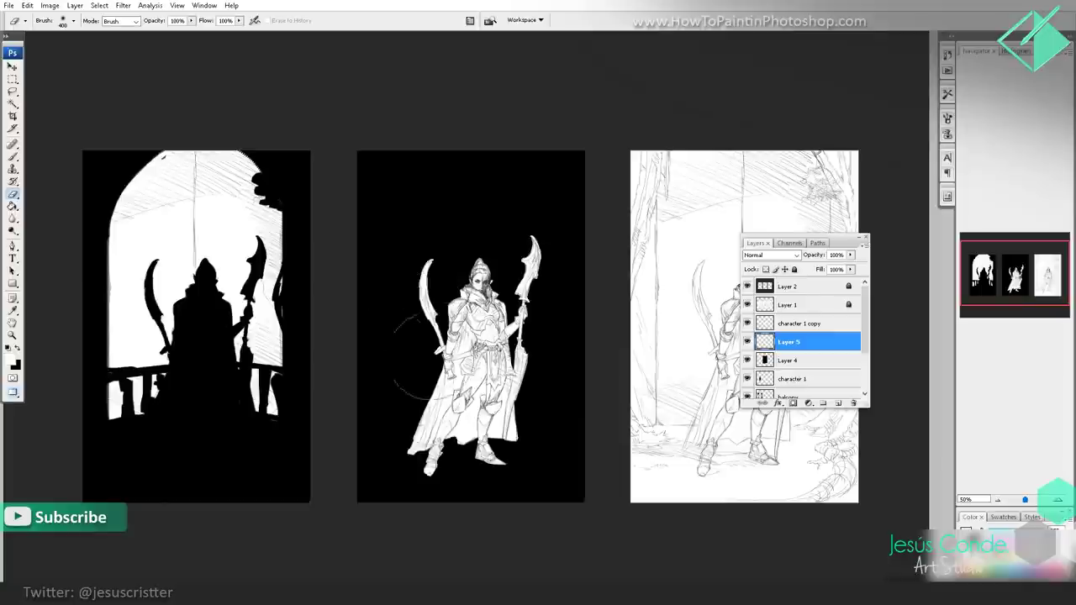
{"action": "key", "text": "b"}
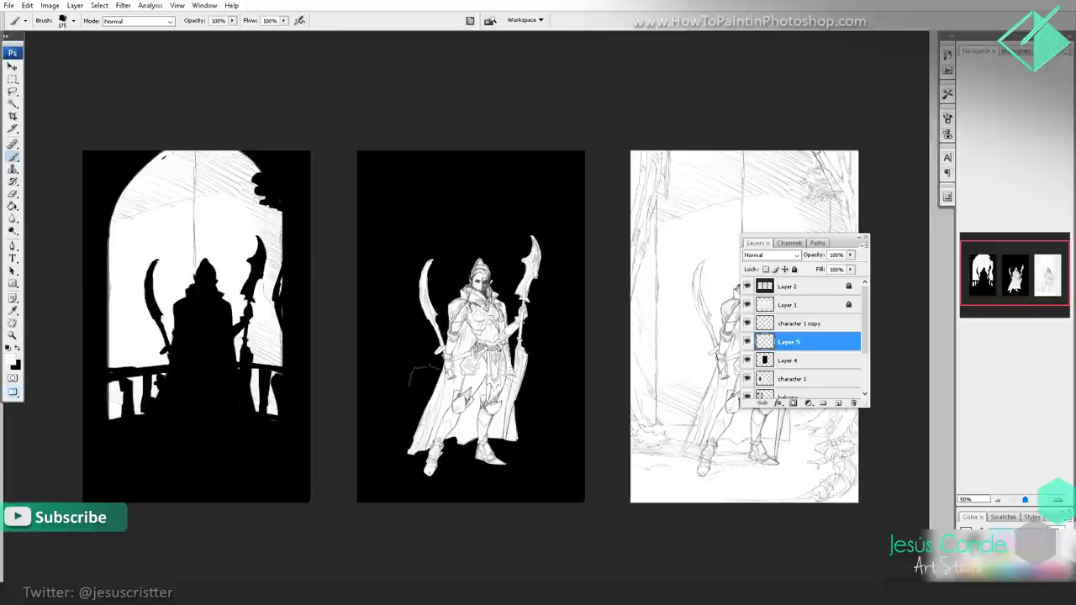
{"action": "left_click", "coordinate": [74, 20]}
{"action": "left_click", "coordinate": [110, 278]}
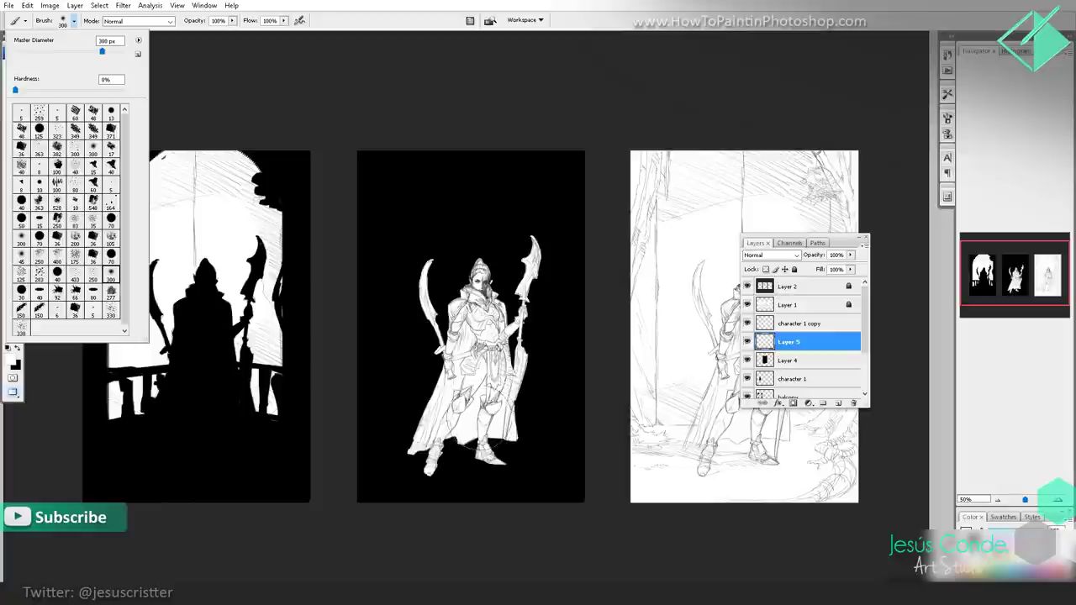
{"action": "left_click", "coordinate": [485, 418]}
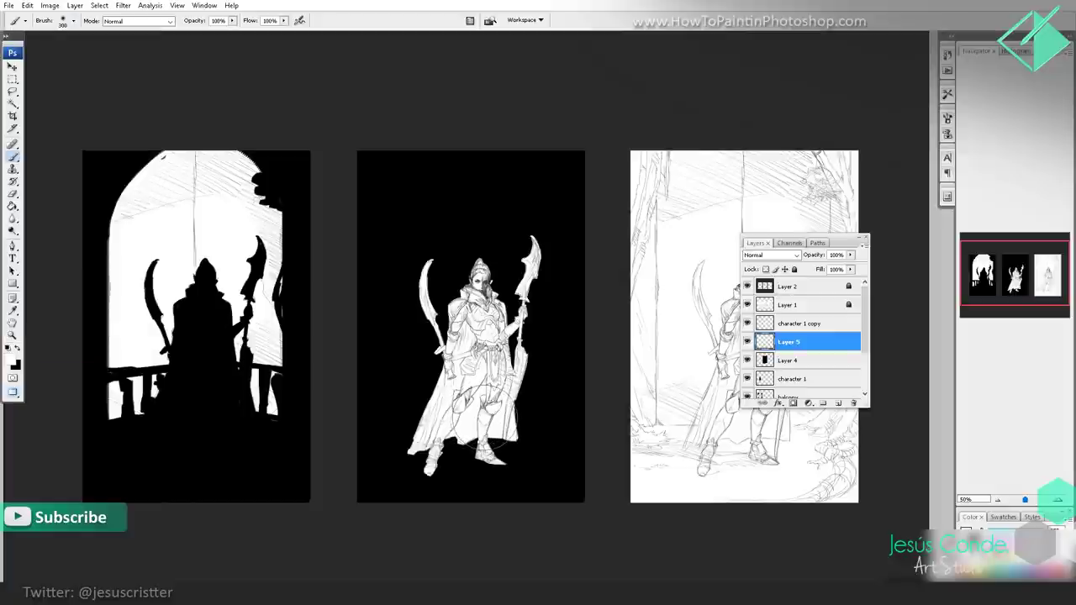
{"action": "left_click", "coordinate": [491, 425]}
{"action": "key", "text": "ctrl+z"}
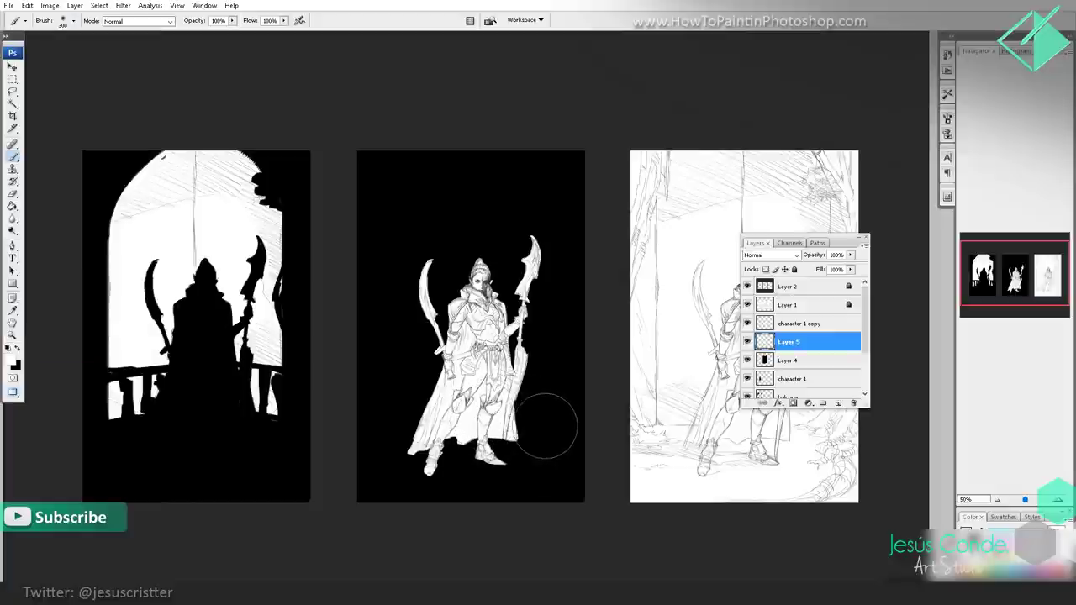
{"action": "left_click", "coordinate": [547, 426]}
{"action": "key", "text": "ctrl+z"}
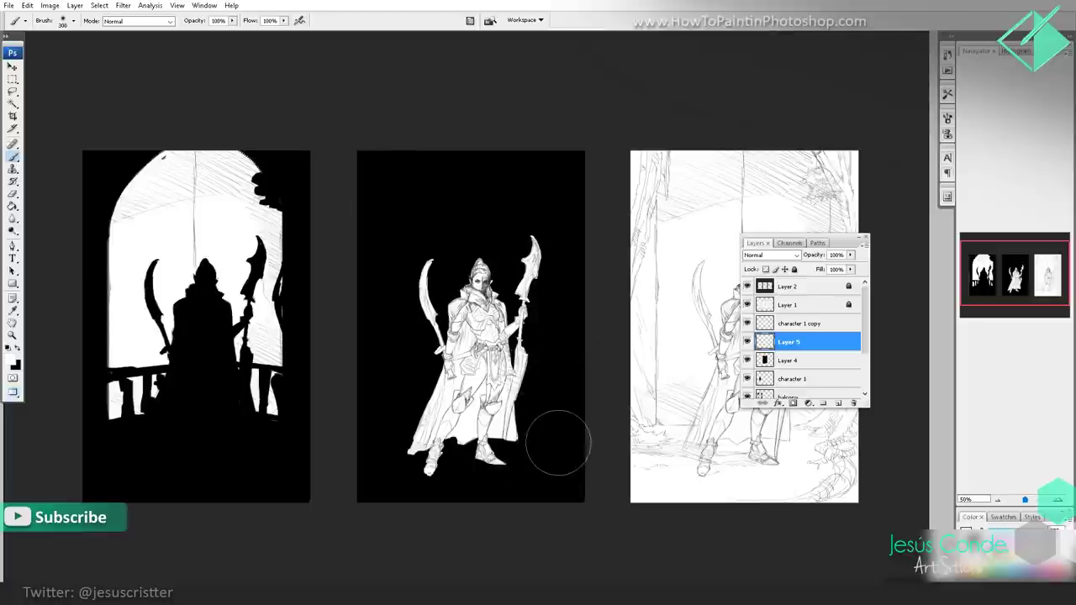
{"action": "left_click", "coordinate": [553, 439]}
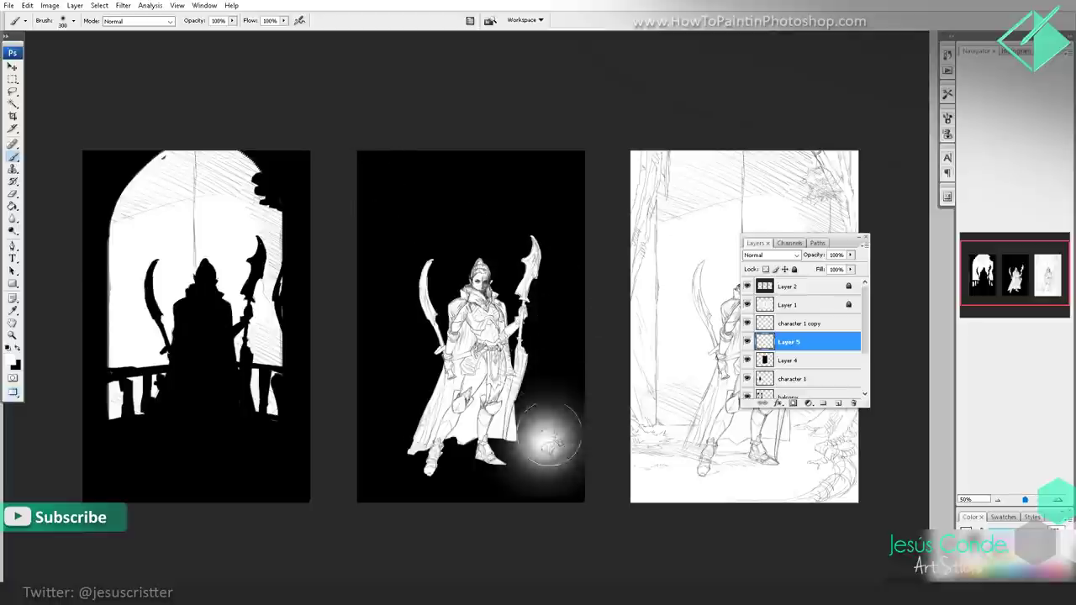
- Stretch the white glow on Layer 5 to about 346% width, flatten it and place it as a pool of light under the elf's feet
{"action": "left_click", "coordinate": [13, 67]}
{"action": "left_click_drag", "start_coordinate": [475, 438], "coordinate": [280, 438]}
{"action": "left_click_drag", "start_coordinate": [616, 438], "coordinate": [765, 439]}
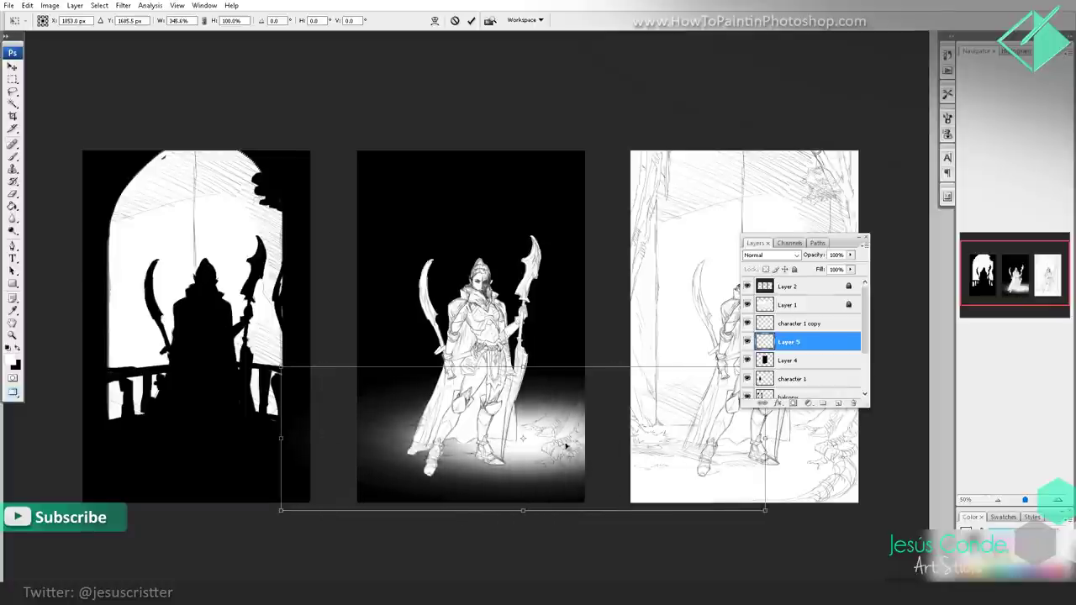
{"action": "left_click_drag", "start_coordinate": [567, 437], "coordinate": [538, 461]}
{"action": "left_click_drag", "start_coordinate": [494, 392], "coordinate": [494, 424]}
{"action": "left_click_drag", "start_coordinate": [521, 464], "coordinate": [547, 453]}
{"action": "key", "text": "Return"}
- Erase curled root shapes out of the glow in the middle thumbnail's lower corner, polearm side, with a small hard textured eraser
{"action": "key", "text": "e"}
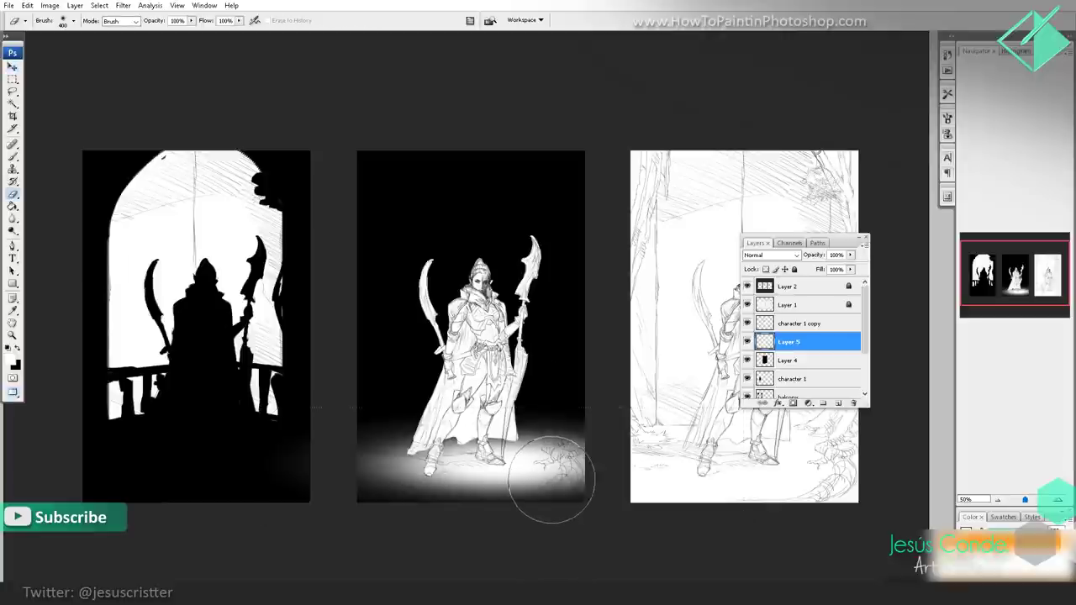
{"action": "left_click", "coordinate": [74, 21]}
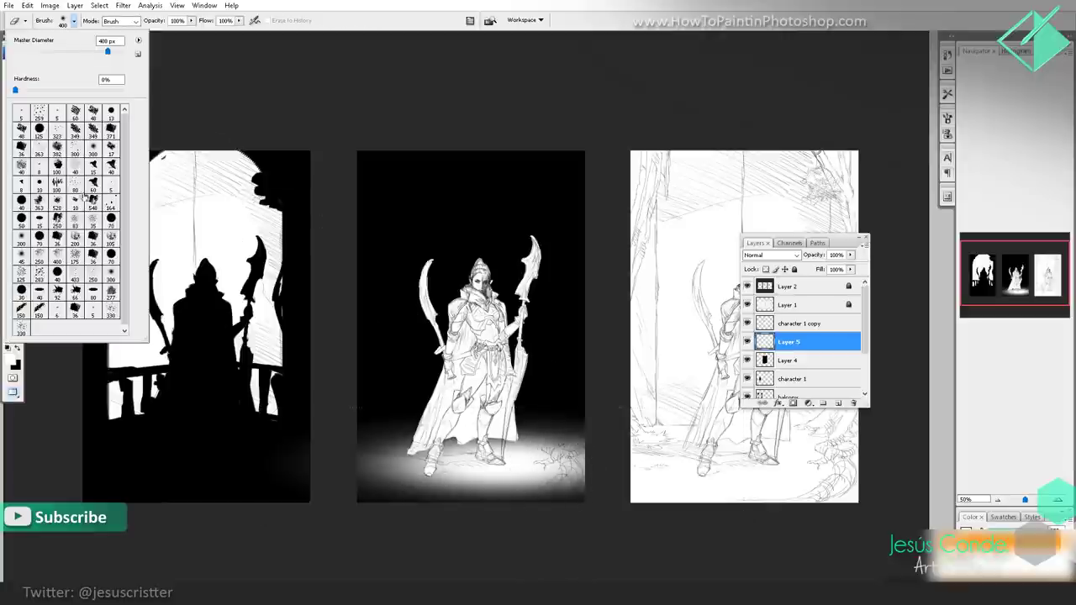
{"action": "left_click", "coordinate": [61, 315]}
{"action": "left_click", "coordinate": [442, 105]}
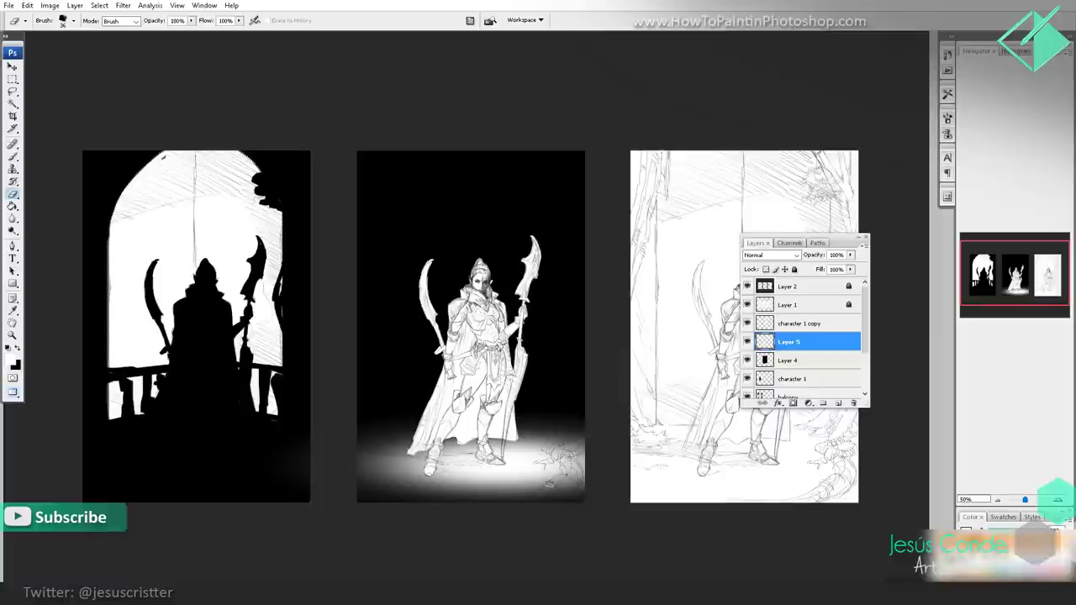
{"action": "mouse_move", "coordinate": [563, 494]}
{"action": "left_mouse_down"}
{"action": "mouse_move", "coordinate": [583, 482]}
{"action": "mouse_move", "coordinate": [573, 484]}
{"action": "left_mouse_up"}
{"action": "left_click_drag", "start_coordinate": [569, 491], "coordinate": [524, 497]}
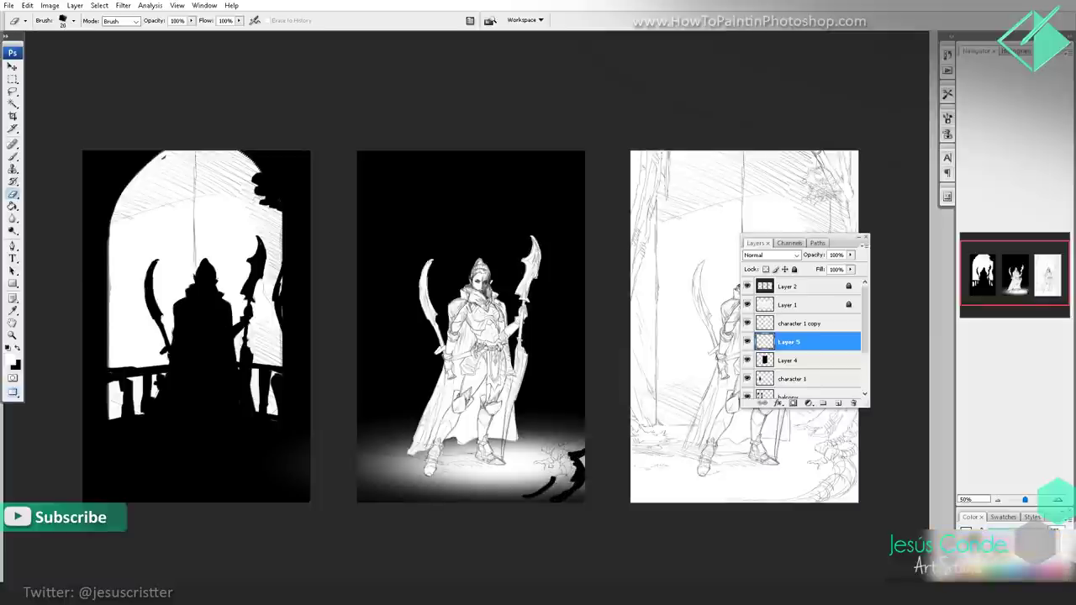
{"action": "left_click_drag", "start_coordinate": [564, 466], "coordinate": [550, 489]}
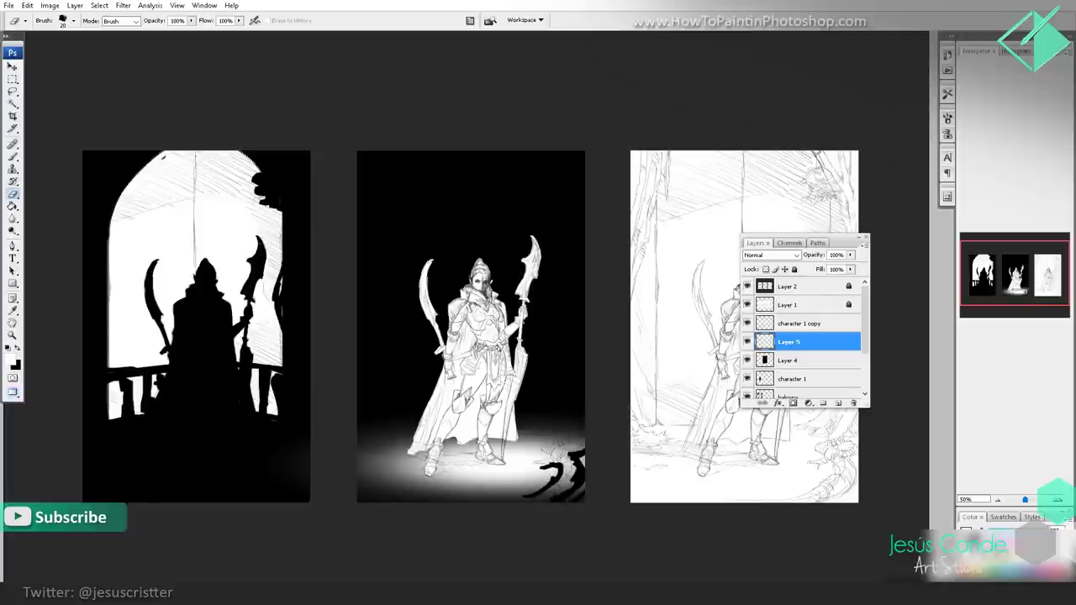
- Erase a cast shadow into the floor glow, running from the elf's feet to the sword-side edge of the middle thumbnail
{"action": "mouse_move", "coordinate": [429, 462]}
{"action": "left_mouse_down"}
{"action": "mouse_move", "coordinate": [361, 460]}
{"action": "mouse_move", "coordinate": [370, 456]}
{"action": "left_mouse_up"}
{"action": "mouse_move", "coordinate": [438, 462]}
{"action": "left_mouse_down"}
{"action": "mouse_move", "coordinate": [473, 453]}
{"action": "mouse_move", "coordinate": [363, 438]}
{"action": "mouse_move", "coordinate": [390, 430]}
{"action": "left_mouse_up"}
{"action": "key", "text": "]"}
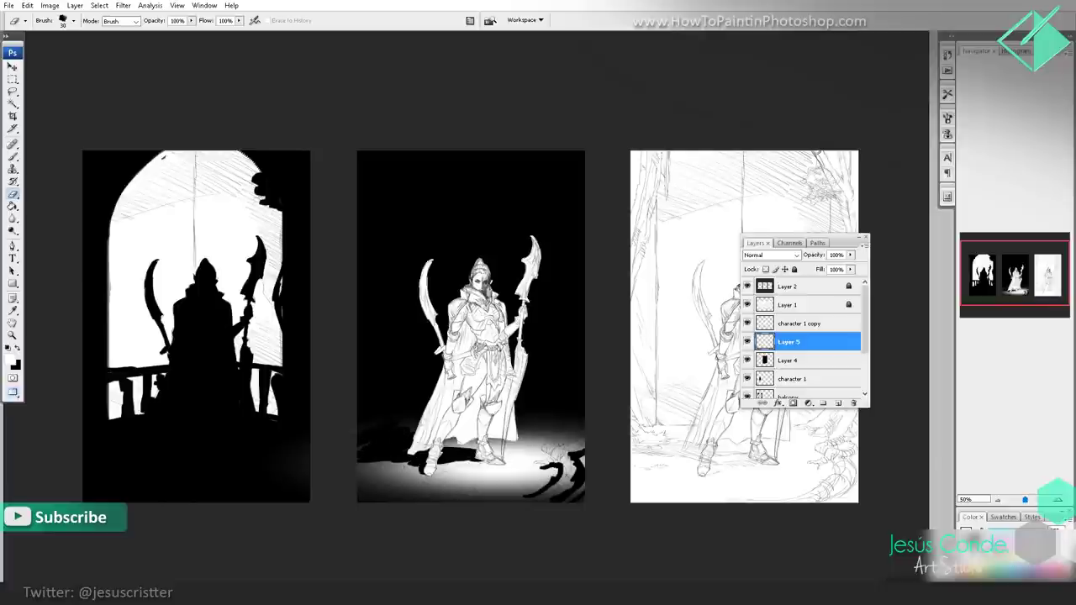
- Make character 1 copy the active layer and choose the flat 40 px brush tip at 100% hardness
{"action": "left_click", "coordinate": [799, 322]}
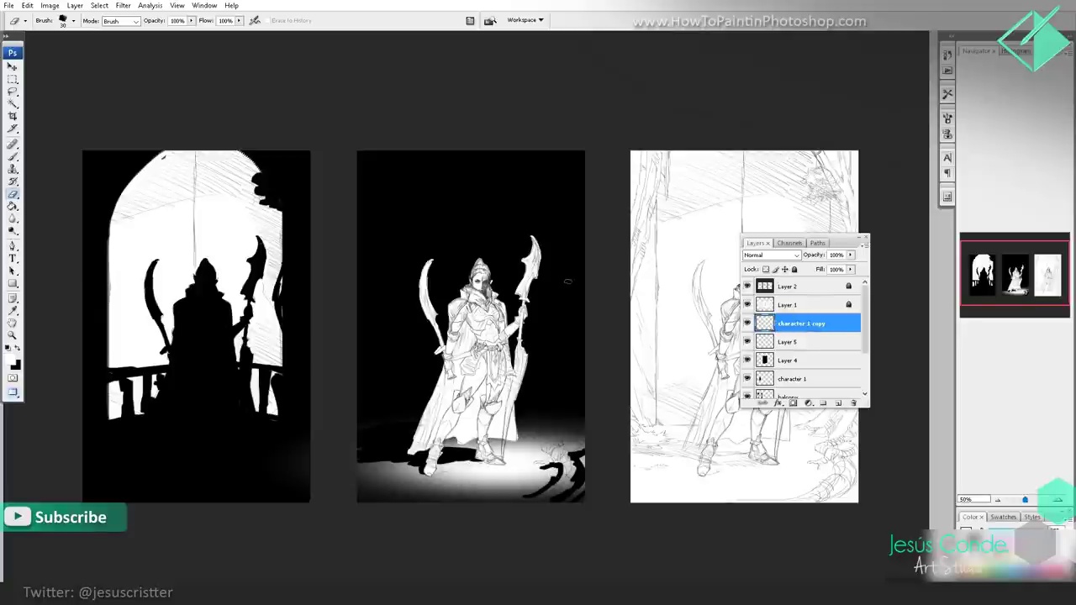
{"action": "key", "text": "b"}
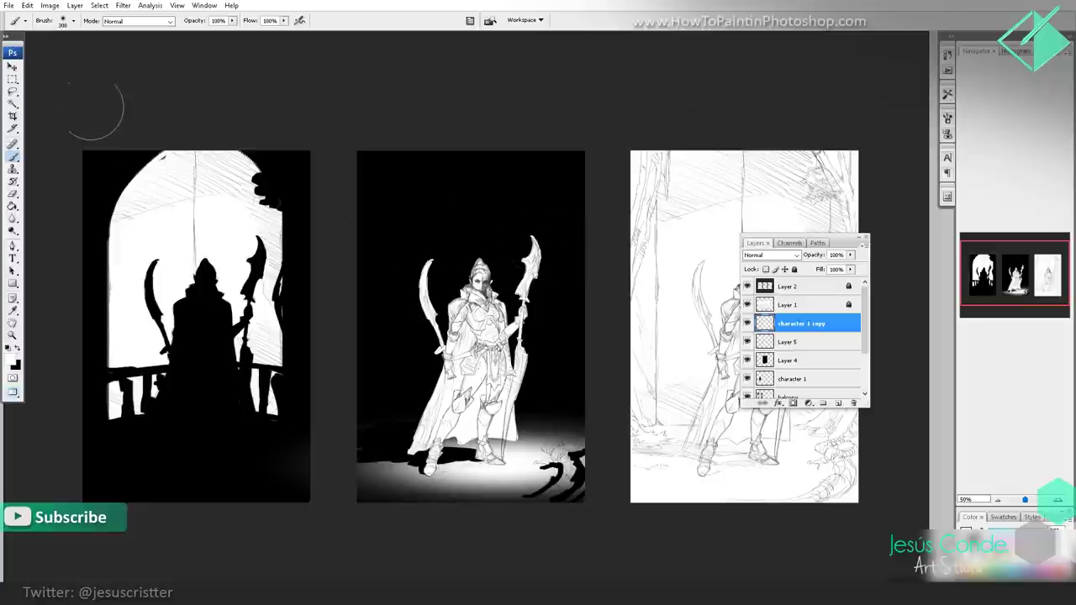
{"action": "left_click", "coordinate": [73, 22]}
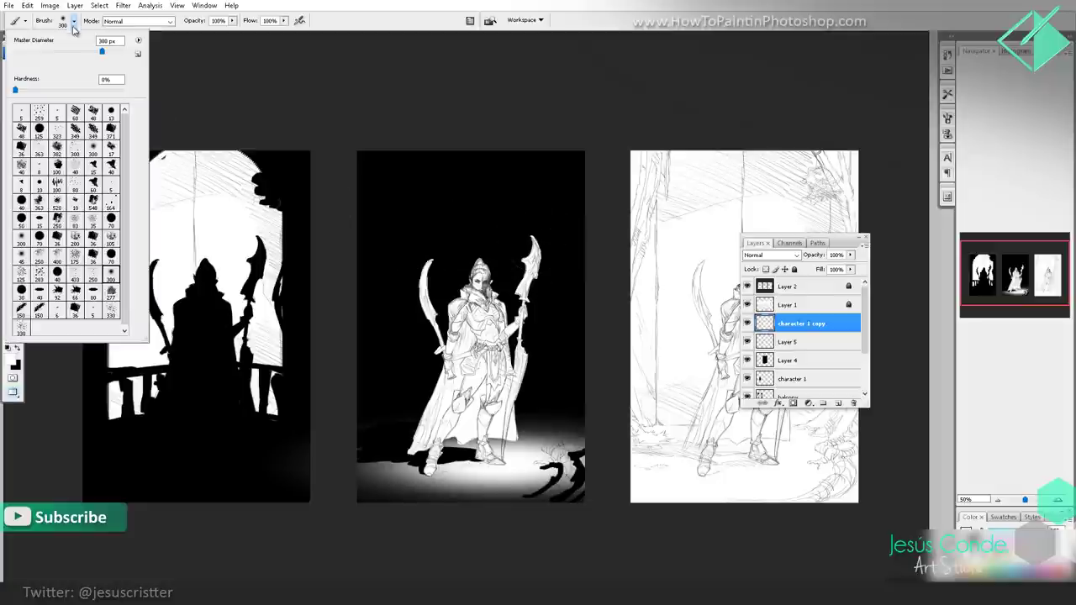
{"action": "left_click", "coordinate": [40, 291]}
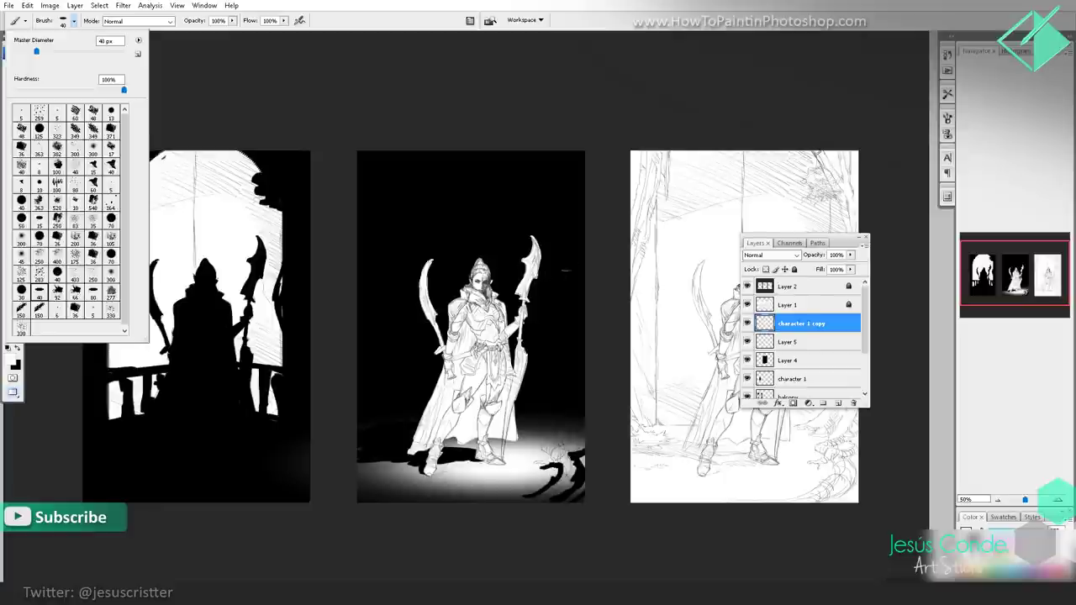
- Try painting white strokes for a new staff beside the middle elf's polearm, and undo them
{"action": "left_click_drag", "start_coordinate": [573, 266], "coordinate": [541, 287]}
{"action": "key", "text": "ctrl+z"}
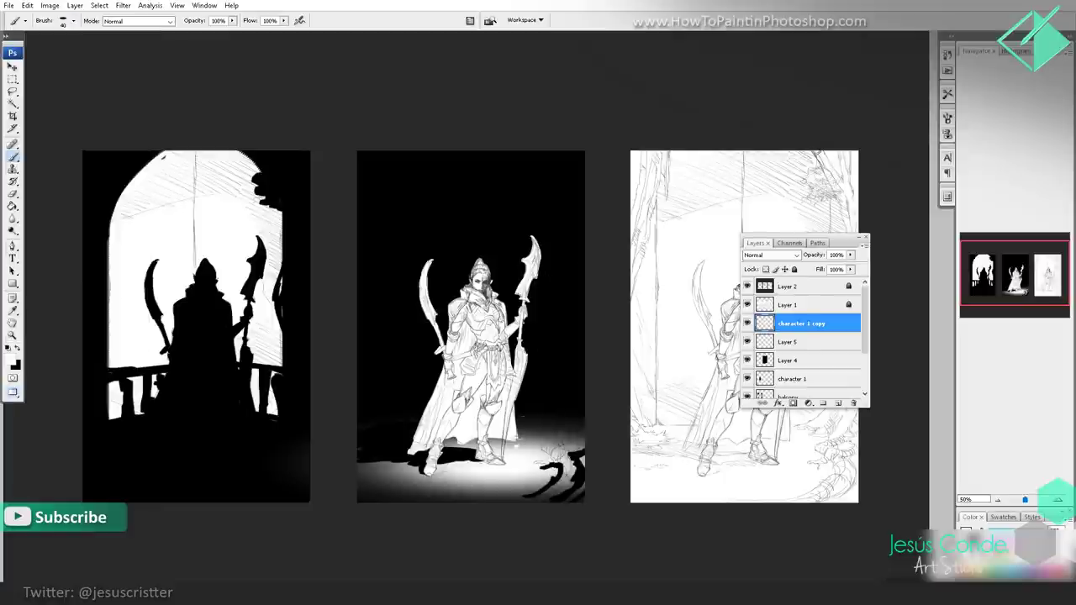
{"action": "left_click_drag", "start_coordinate": [515, 447], "coordinate": [564, 284]}
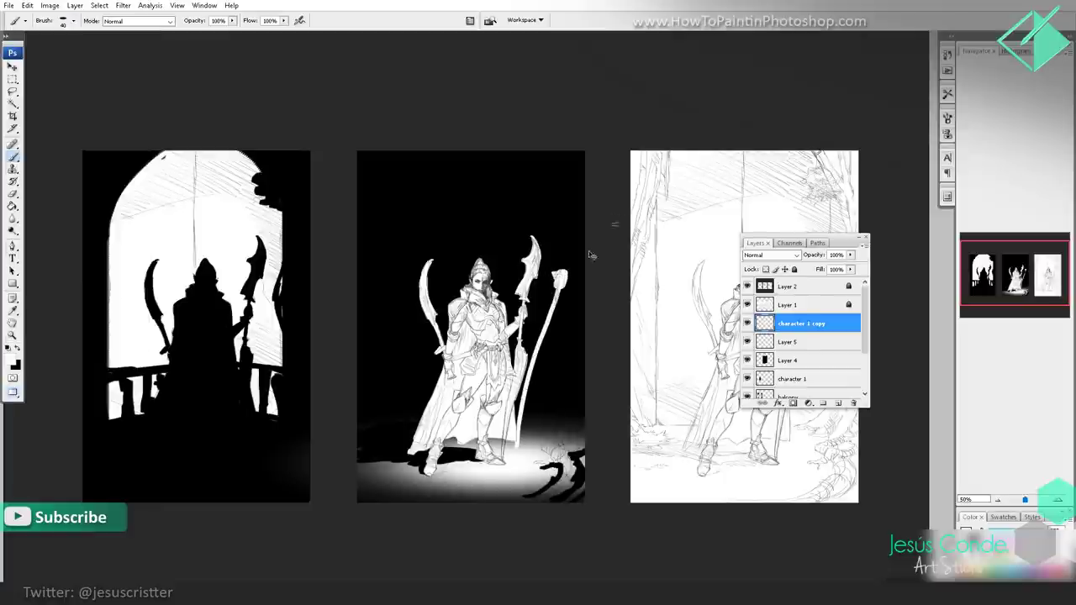
{"action": "key", "text": "ctrl+z"}
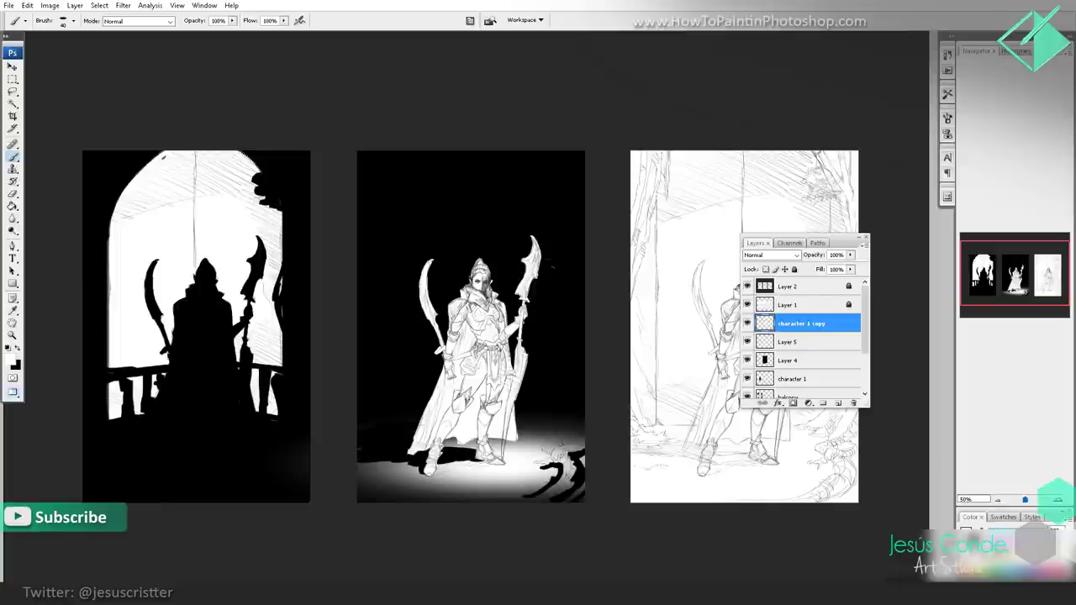
- Paint out the middle elf's polearm blade in black, paint a curled white staff head in its place, and slim the shaft with black
{"action": "left_click", "coordinate": [550, 266], "text": "alt"}
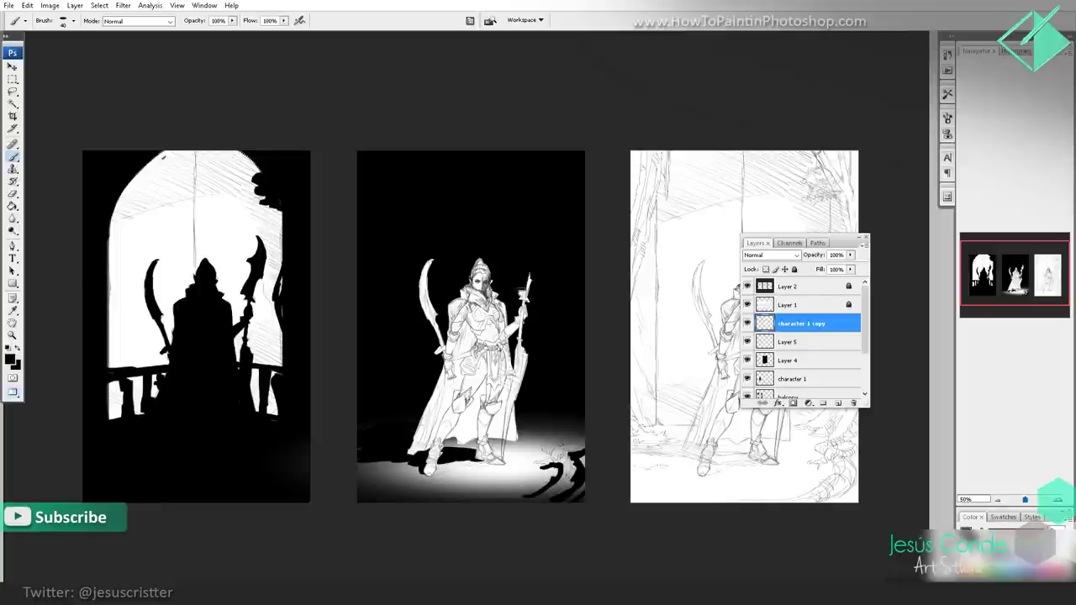
{"action": "left_click", "coordinate": [525, 296], "text": "alt"}
{"action": "mouse_move", "coordinate": [525, 295]}
{"action": "left_mouse_down"}
{"action": "mouse_move", "coordinate": [515, 283]}
{"action": "mouse_move", "coordinate": [533, 288]}
{"action": "left_mouse_up"}
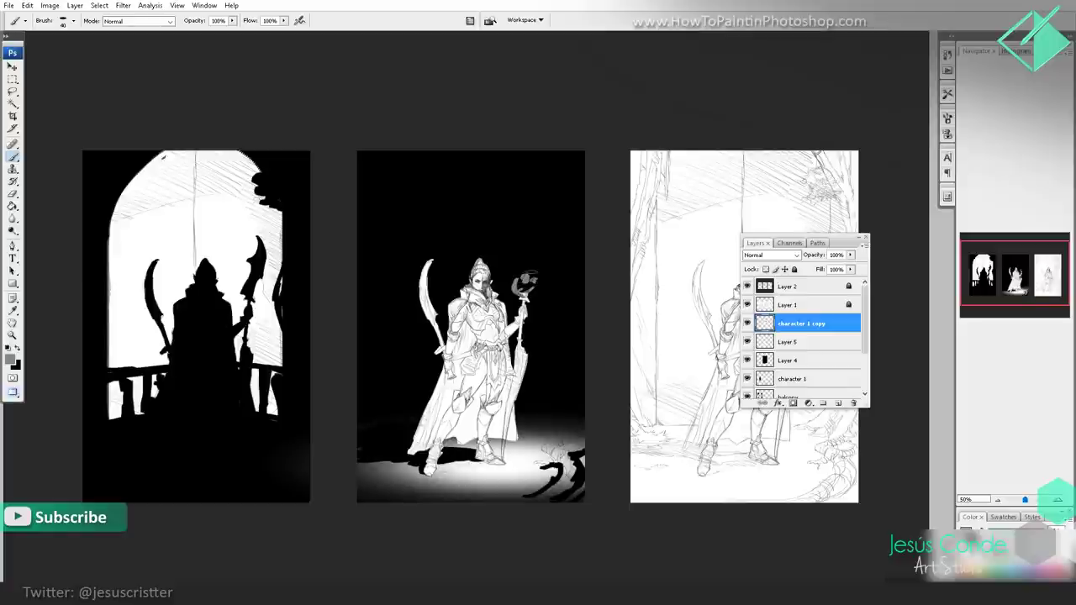
{"action": "left_click", "coordinate": [521, 357], "text": "alt"}
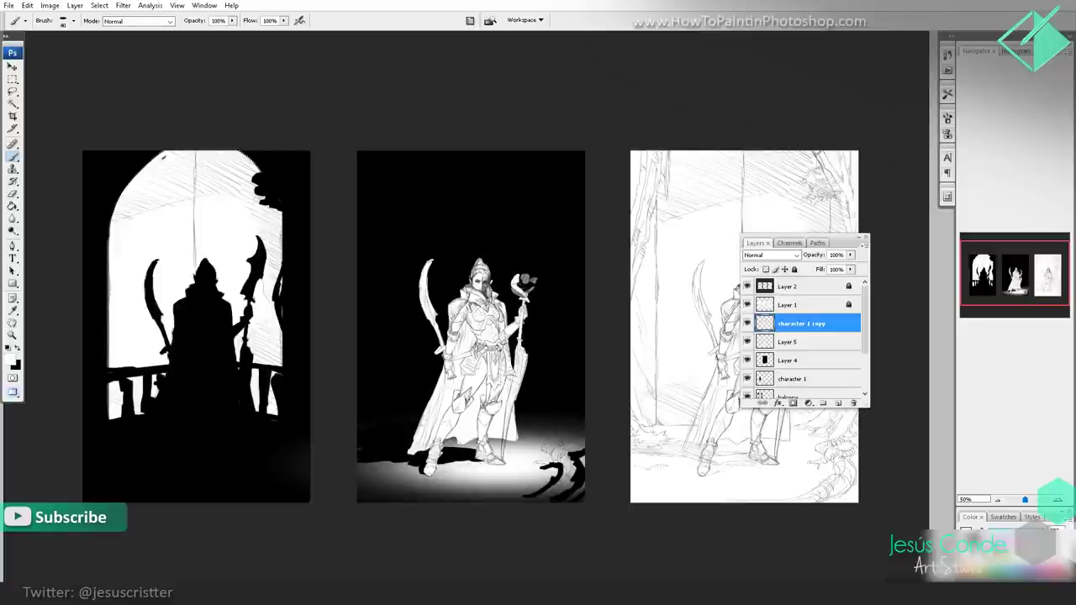
{"action": "left_click_drag", "start_coordinate": [523, 279], "coordinate": [528, 281]}
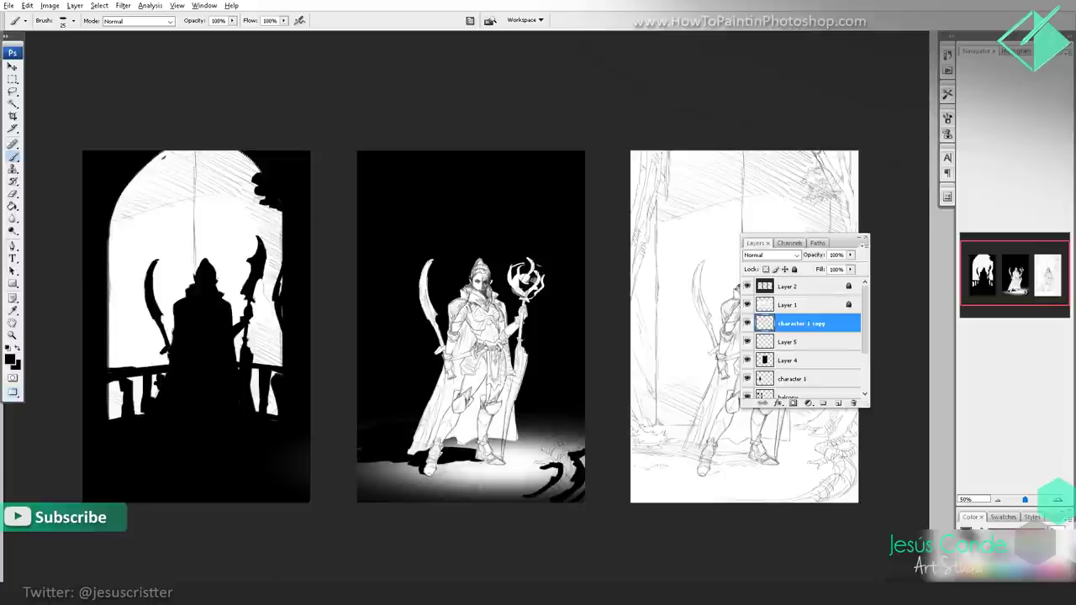
{"action": "left_click_drag", "start_coordinate": [527, 339], "coordinate": [517, 383]}
- Add a new layer above character 1 copy and paint black shadows on the middle elf's cape, waist, legs and neck with a 40 px brush
{"action": "key", "text": "ctrl+shift+alt+n"}
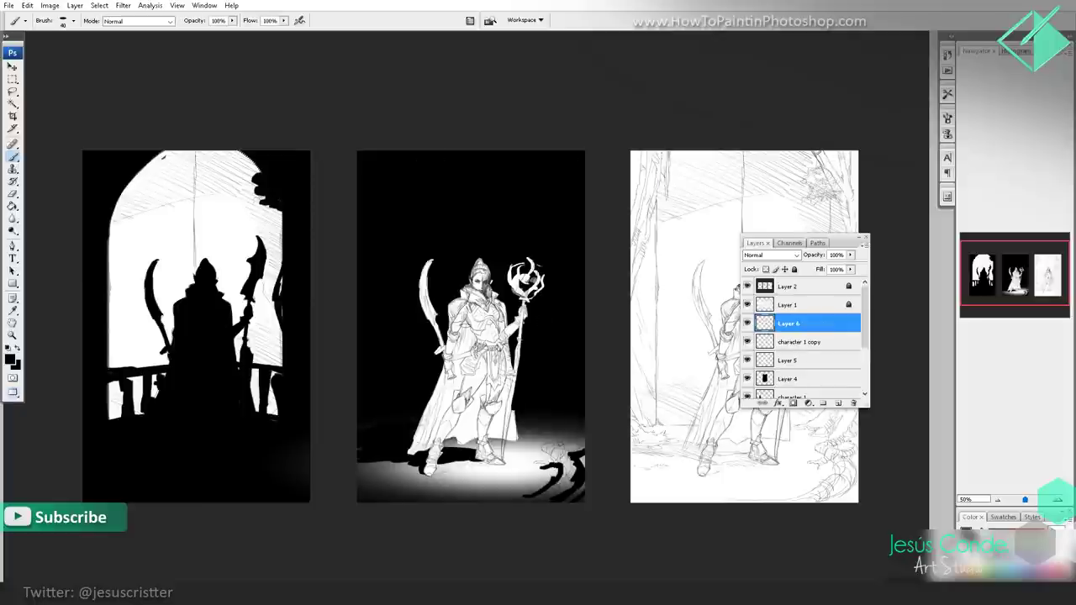
{"action": "mouse_move", "coordinate": [467, 332]}
{"action": "left_mouse_down"}
{"action": "mouse_move", "coordinate": [474, 345]}
{"action": "mouse_move", "coordinate": [427, 463]}
{"action": "left_mouse_up"}
{"action": "mouse_move", "coordinate": [446, 372]}
{"action": "left_mouse_down"}
{"action": "mouse_move", "coordinate": [450, 400]}
{"action": "mouse_move", "coordinate": [446, 387]}
{"action": "left_mouse_up"}
{"action": "left_click_drag", "start_coordinate": [464, 338], "coordinate": [473, 436]}
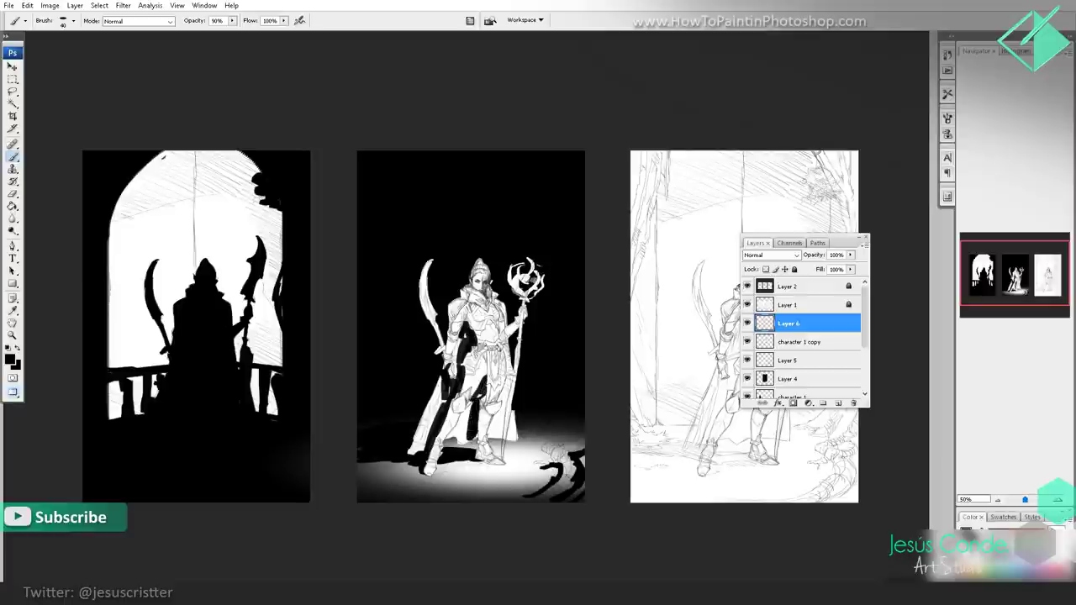
{"action": "left_click_drag", "start_coordinate": [475, 442], "coordinate": [462, 448]}
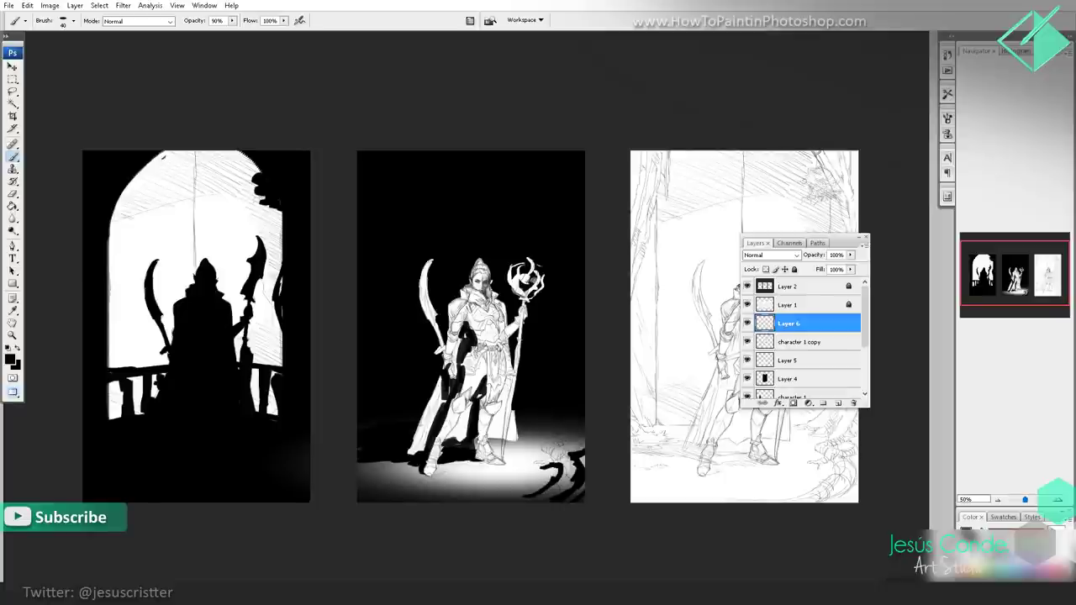
{"action": "left_click_drag", "start_coordinate": [508, 378], "coordinate": [500, 409]}
{"action": "left_click_drag", "start_coordinate": [510, 345], "coordinate": [499, 382]}
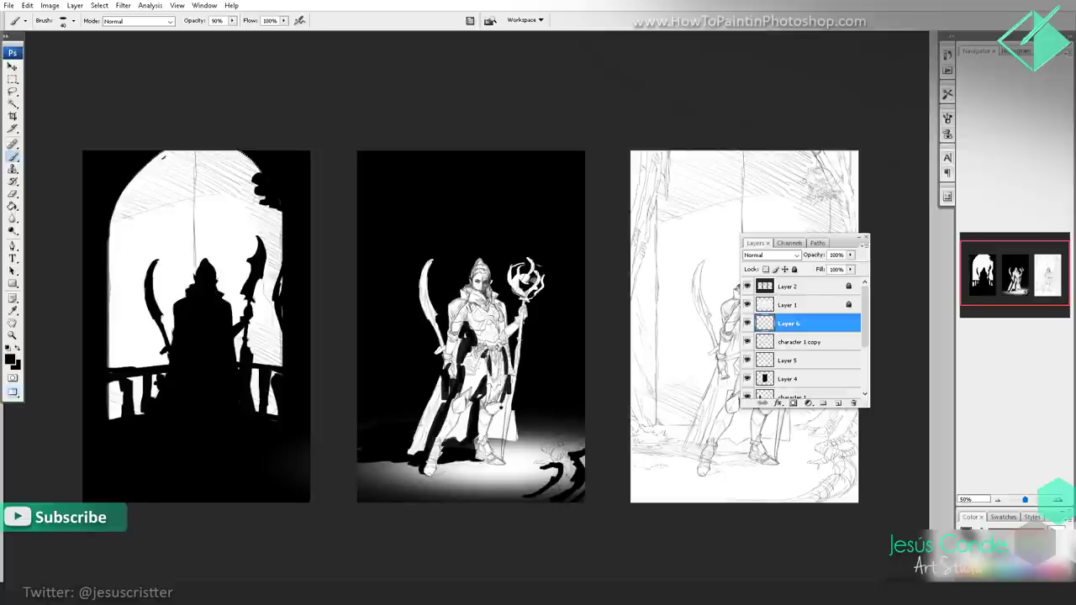
{"action": "left_click_drag", "start_coordinate": [486, 292], "coordinate": [471, 296]}
- Lower the opacity of the shadow layer, Layer 6, to 78%
{"action": "left_click_drag", "start_coordinate": [577, 269], "coordinate": [571, 268]}
{"action": "key", "text": "h"}
{"action": "key", "text": "6"}
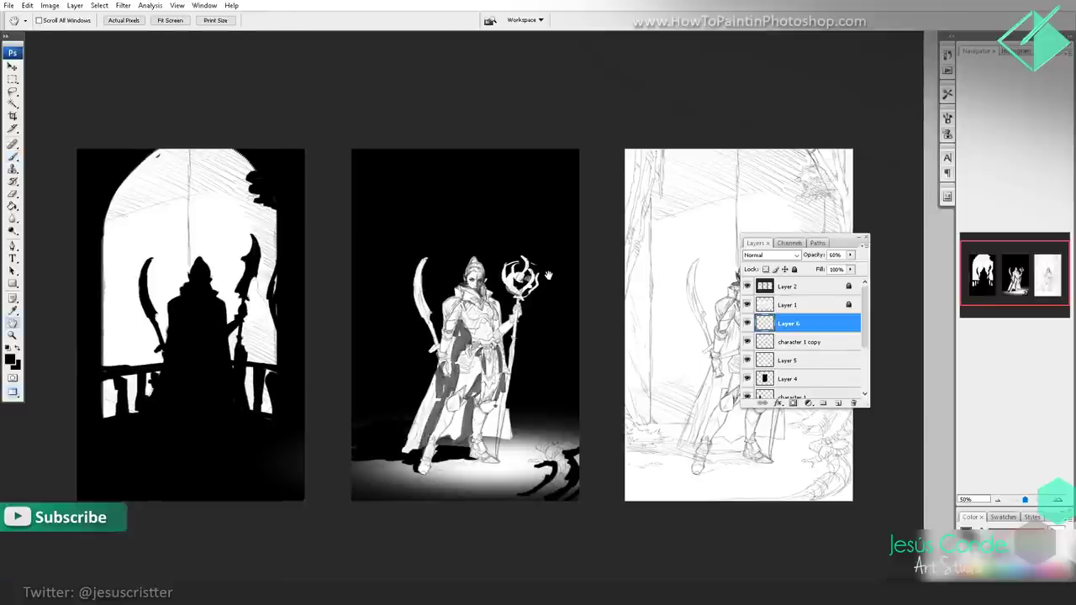
{"action": "key", "text": "7"}
{"action": "key", "text": "8"}
- Hide and show Layer 4 to check the black background, and set its opacity to 88%
{"action": "left_click", "coordinate": [747, 379]}
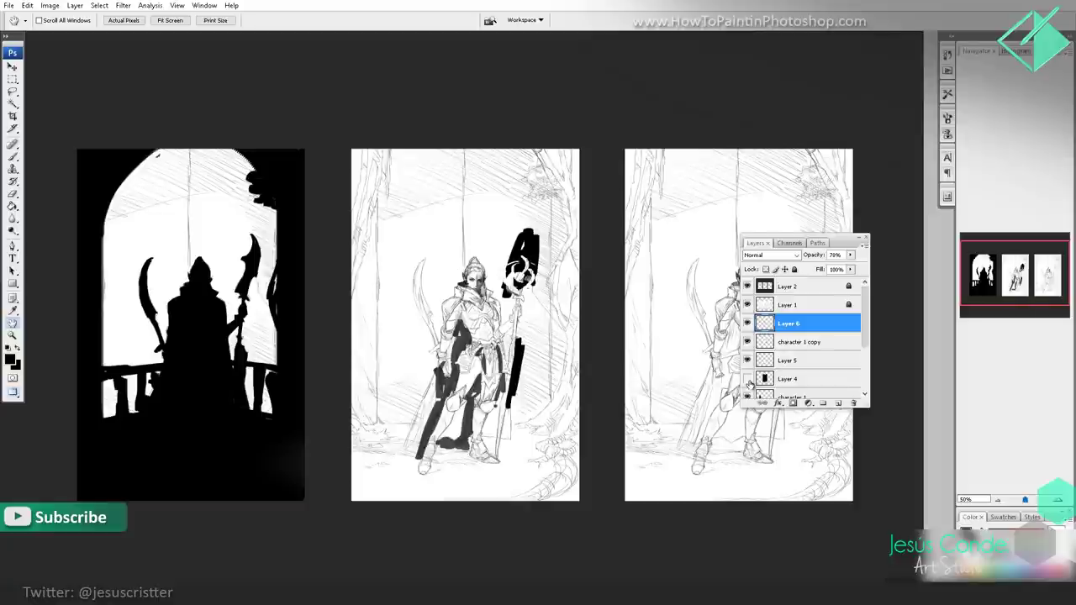
{"action": "left_click", "coordinate": [748, 379]}
{"action": "left_click", "coordinate": [774, 379]}
{"action": "key", "text": "6"}
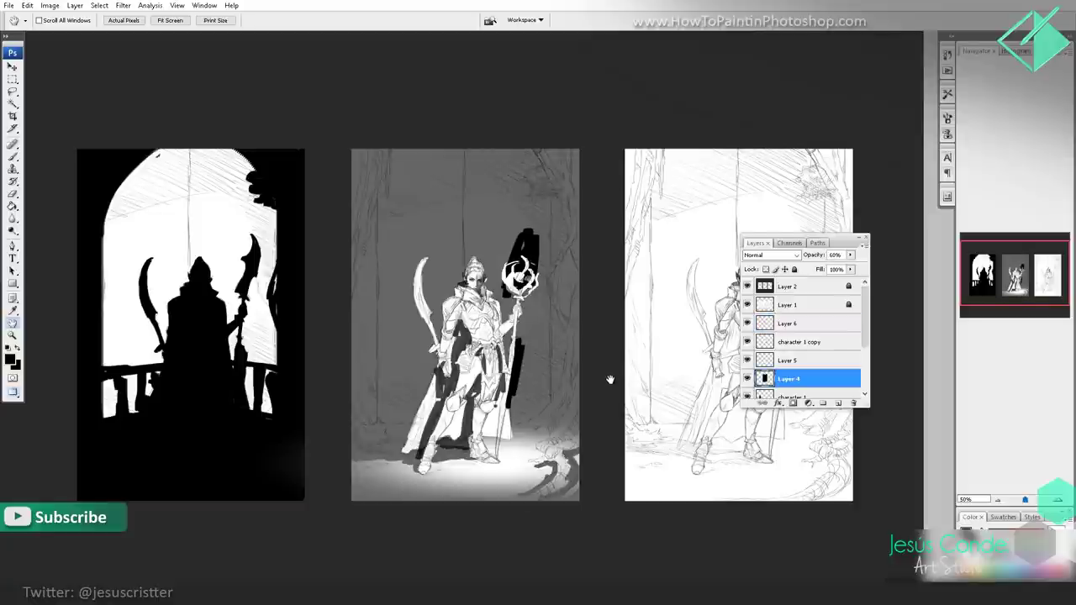
{"action": "key", "text": "8"}
{"action": "key", "text": "8"}
{"action": "key", "text": "9"}
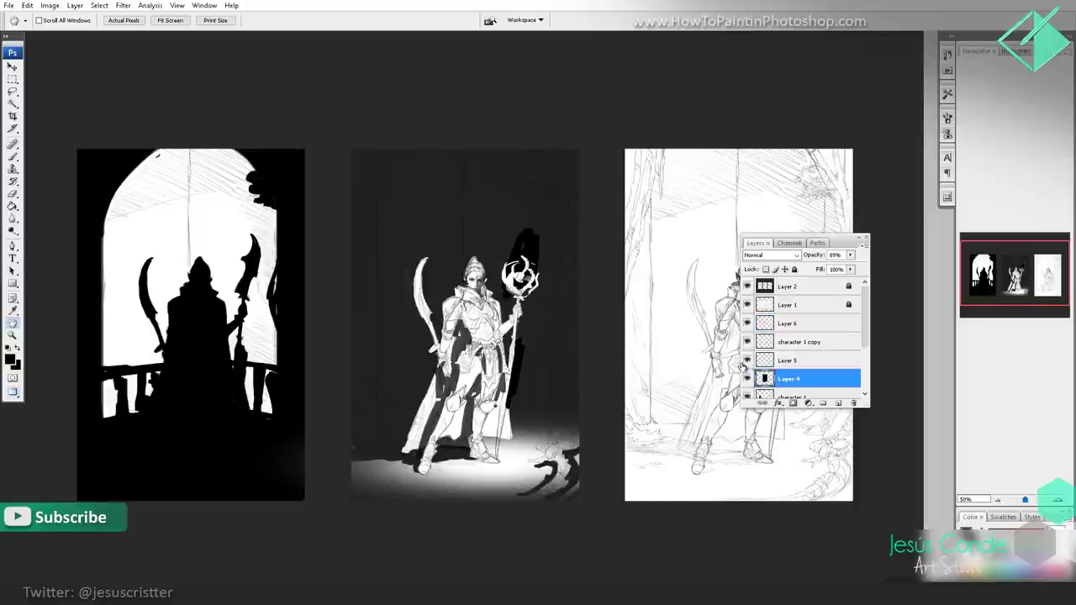
{"action": "key", "text": "9"}
{"action": "key", "text": "2"}
{"action": "key", "text": "9"}
{"action": "key", "text": "9"}
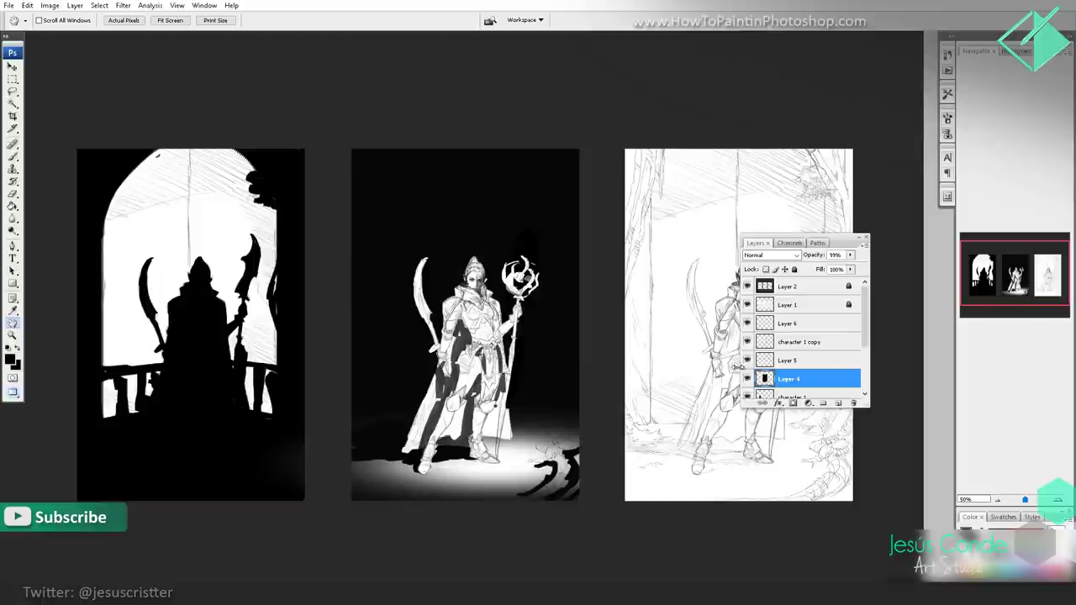
{"action": "key", "text": "8"}
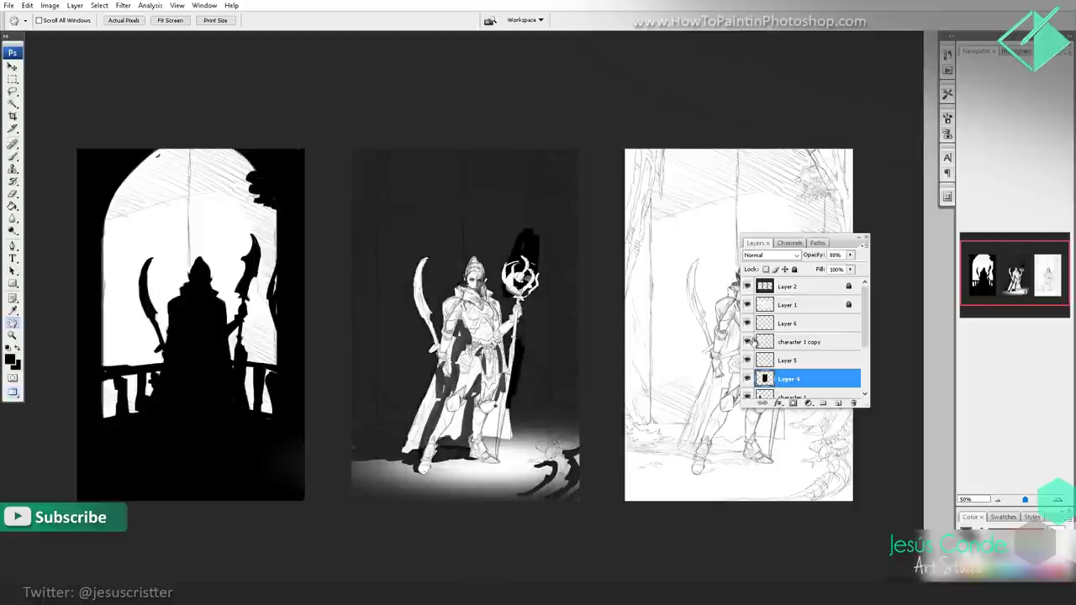
- Hide and show Layer 6 and character 1 copy to check what each layer contributes to the middle thumbnail
{"action": "left_click", "coordinate": [748, 324]}
{"action": "left_click", "coordinate": [747, 324]}
{"action": "left_click", "coordinate": [747, 343]}
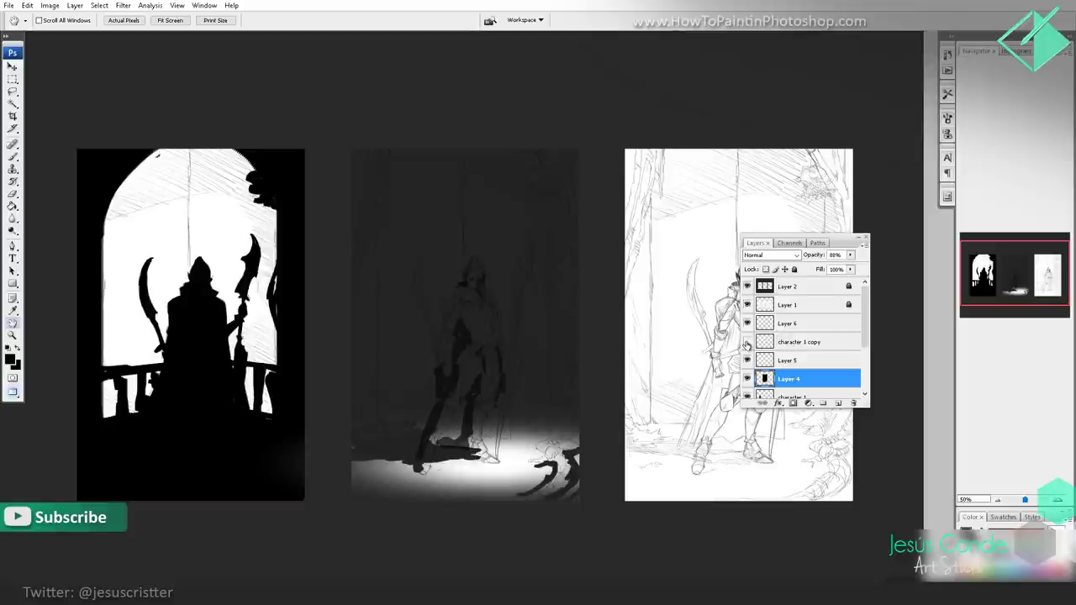
{"action": "left_click", "coordinate": [748, 343]}
- Make character 1 copy active at 100% opacity and add a new layer directly above it for the third thumbnail
{"action": "left_click", "coordinate": [775, 346]}
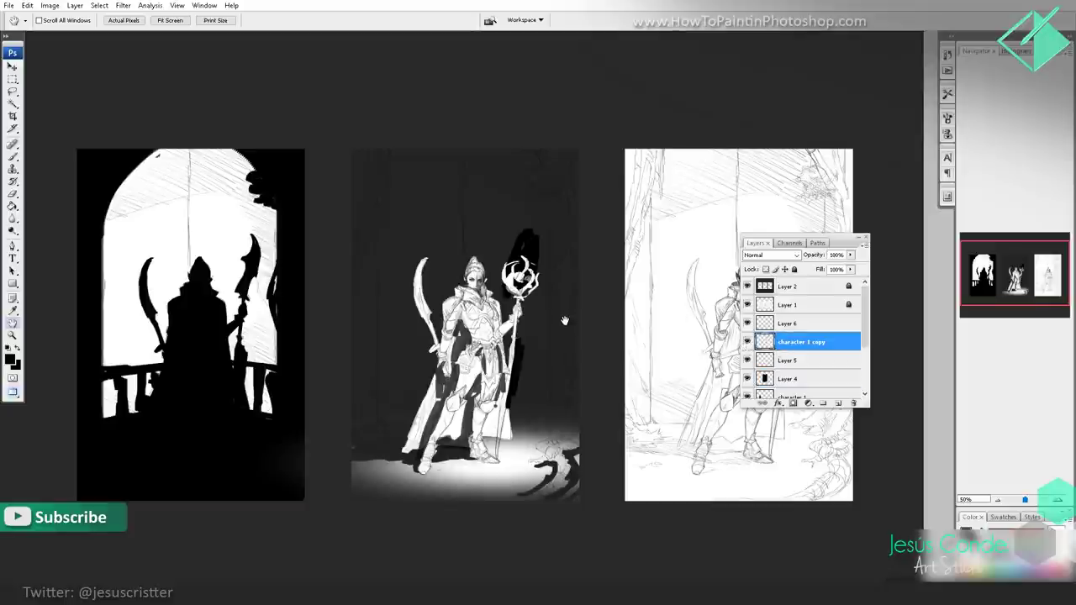
{"action": "key", "text": "7"}
{"action": "key", "text": "0"}
{"action": "left_click_drag", "start_coordinate": [668, 265], "coordinate": [639, 259]}
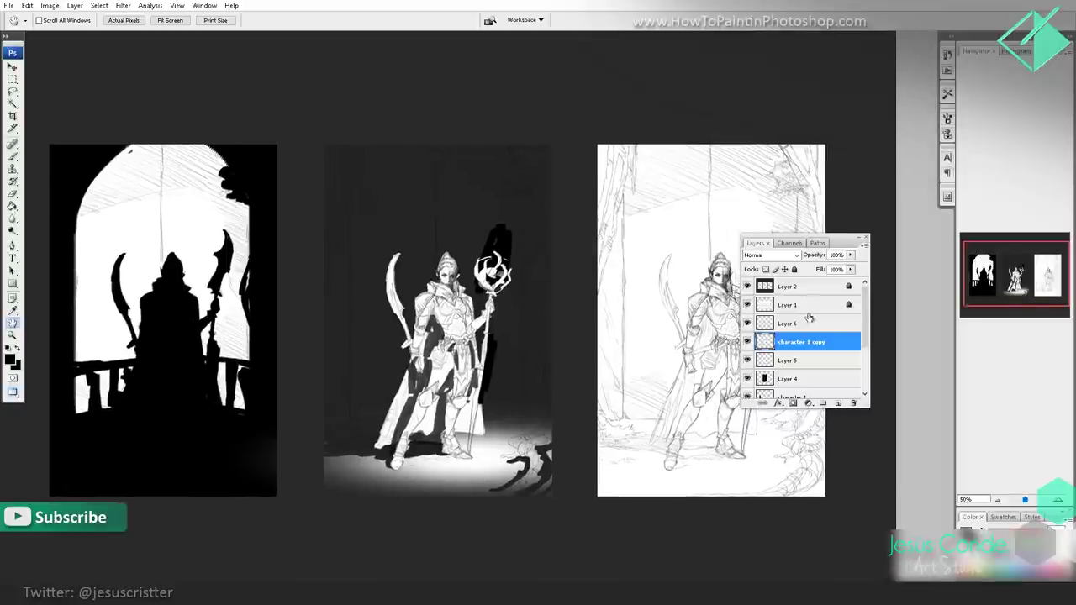
{"action": "left_click_drag", "start_coordinate": [700, 318], "coordinate": [603, 332]}
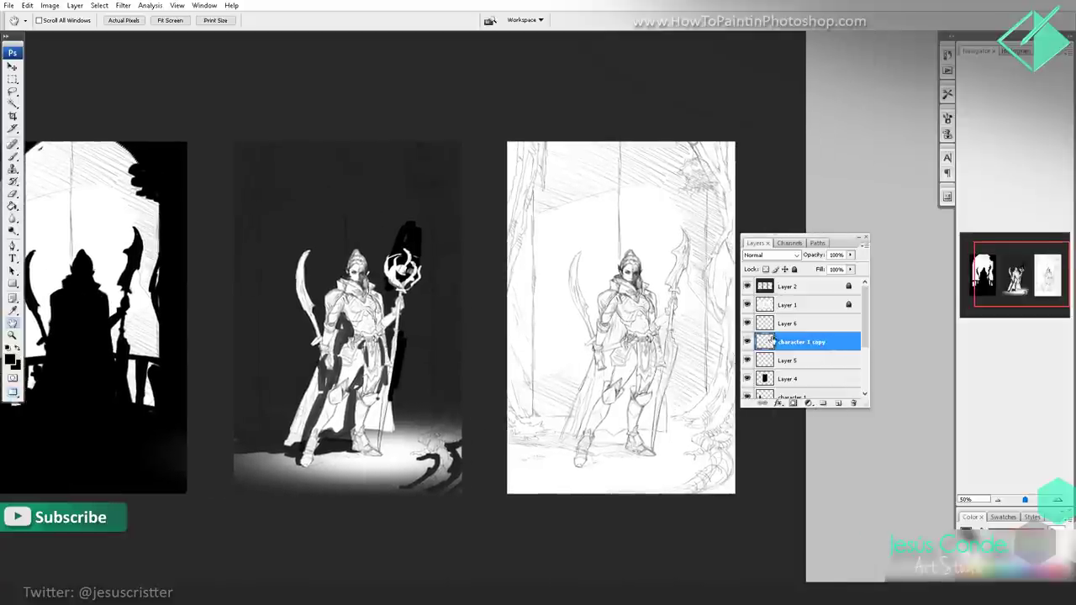
{"action": "left_click_drag", "start_coordinate": [731, 337], "coordinate": [706, 335]}
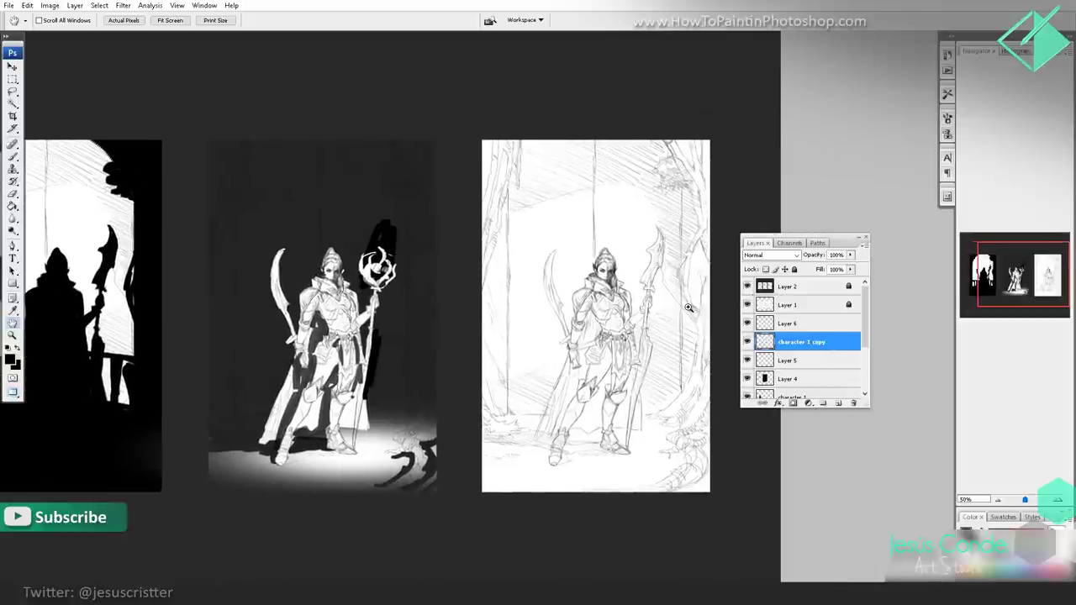
{"action": "key", "text": "ctrl+shift+n"}
{"action": "key", "text": "Return"}
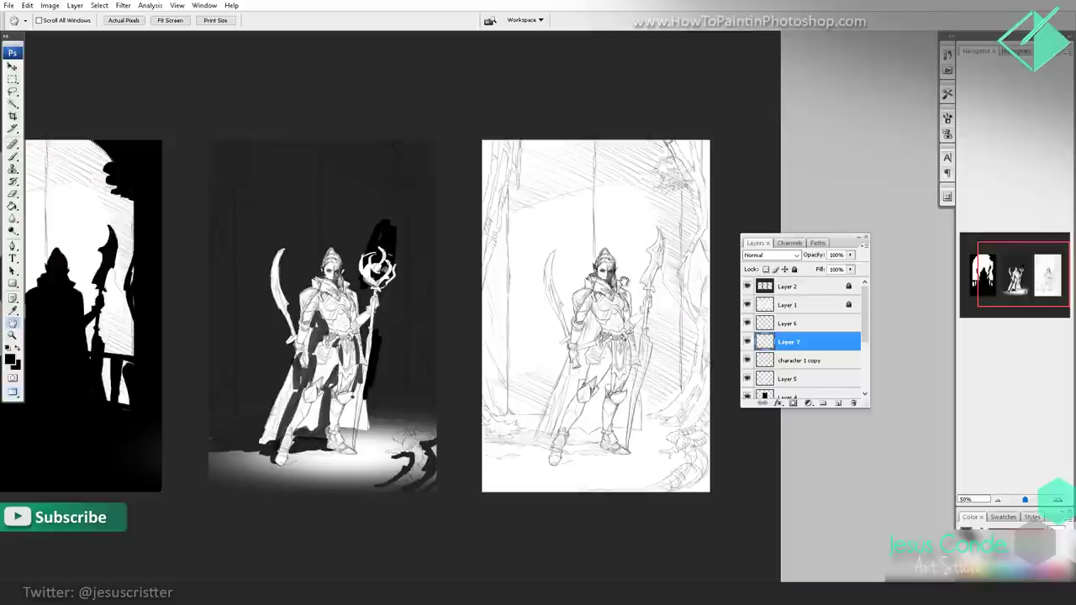
{"action": "mouse_move", "coordinate": [622, 280]}
{"action": "left_mouse_down"}
{"action": "mouse_move", "coordinate": [608, 265]}
{"action": "mouse_move", "coordinate": [637, 236]}
{"action": "mouse_move", "coordinate": [624, 228]}
{"action": "left_mouse_up"}
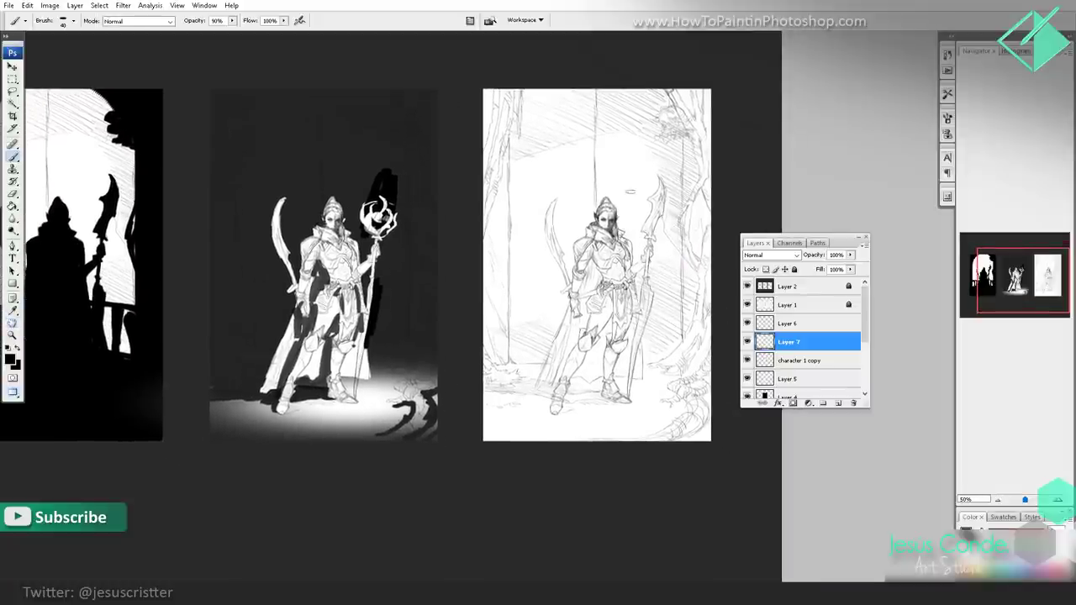
{"action": "left_click", "coordinate": [619, 267], "text": "alt"}
{"action": "left_click_drag", "start_coordinate": [572, 321], "coordinate": [571, 222]}
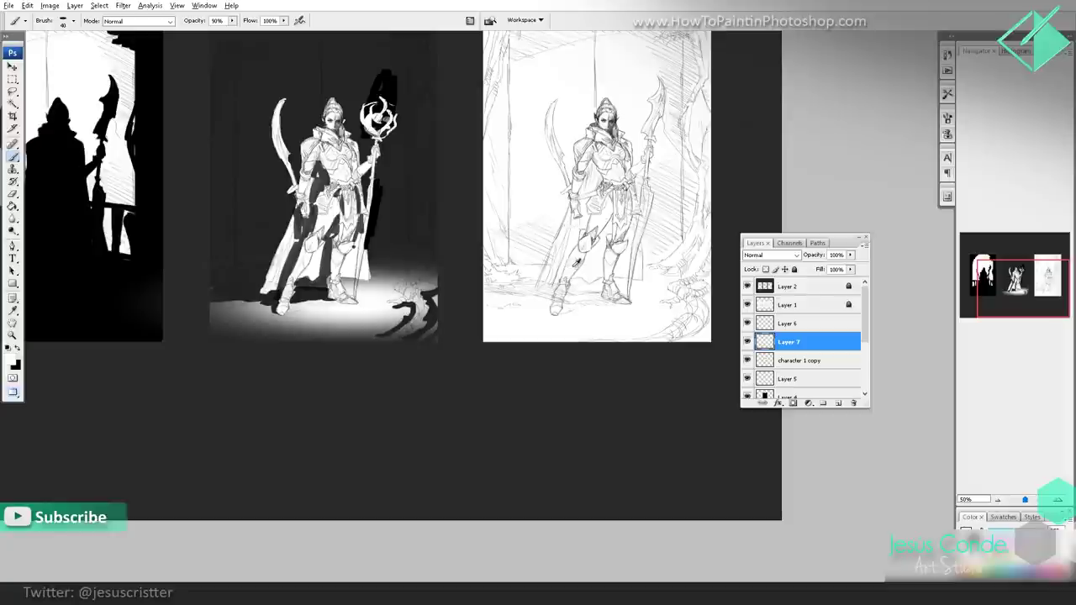
{"action": "left_click", "coordinate": [555, 276], "text": "alt"}
{"action": "mouse_move", "coordinate": [510, 333]}
{"action": "left_mouse_down"}
{"action": "mouse_move", "coordinate": [501, 410]}
{"action": "mouse_move", "coordinate": [456, 419]}
{"action": "left_mouse_up"}
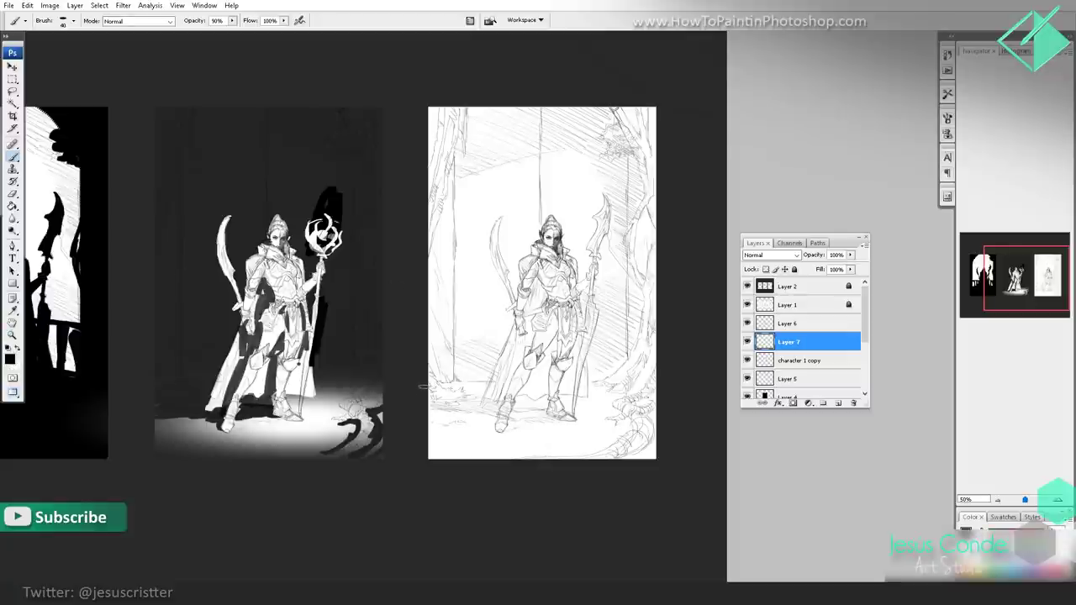
{"action": "key", "text": "XF86AudioLowerVolume"}
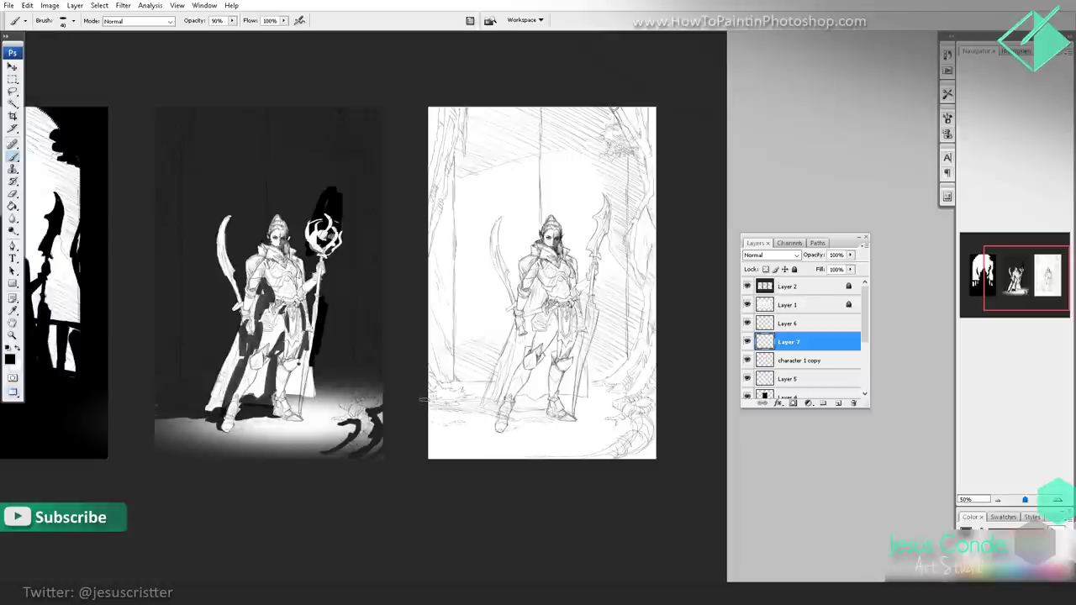
- Choose the soft round 300 px brush with 0% hardness and enlarge it to 500 px
{"action": "key", "text": "bracketright"}
{"action": "key", "text": "bracketright"}
{"action": "key", "text": "bracketright"}
{"action": "key", "text": "bracketright"}
{"action": "key", "text": "bracketright"}
{"action": "key", "text": "bracketright"}
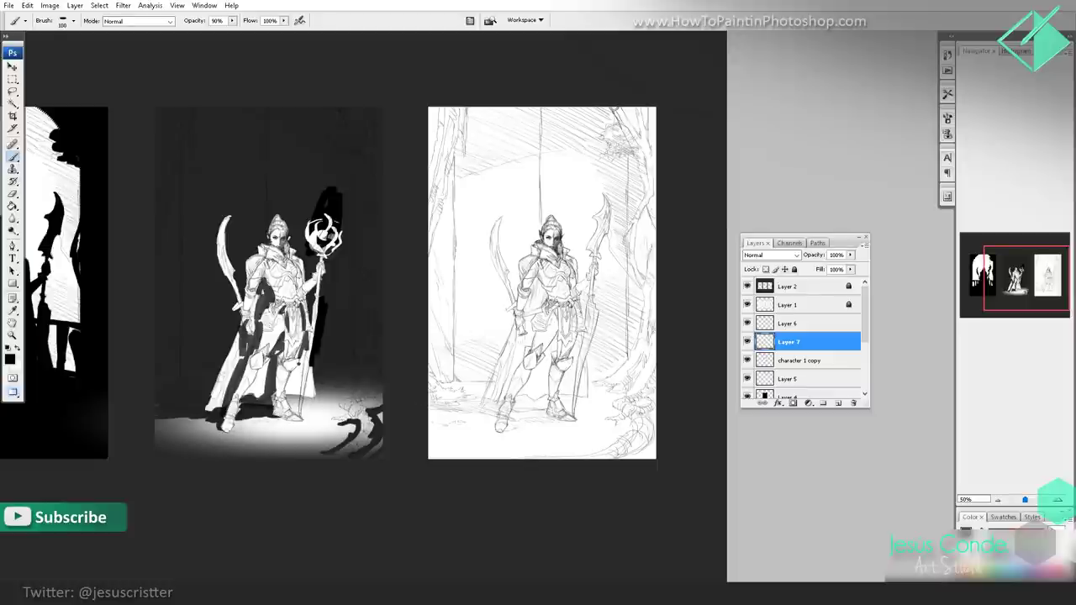
{"action": "left_click", "coordinate": [74, 21]}
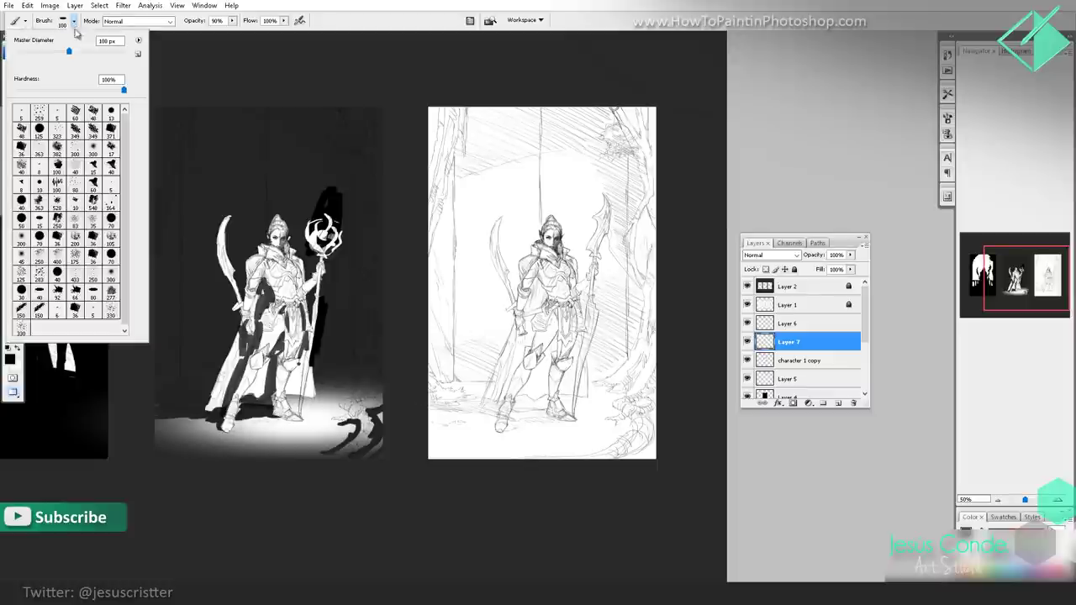
{"action": "left_click", "coordinate": [110, 276]}
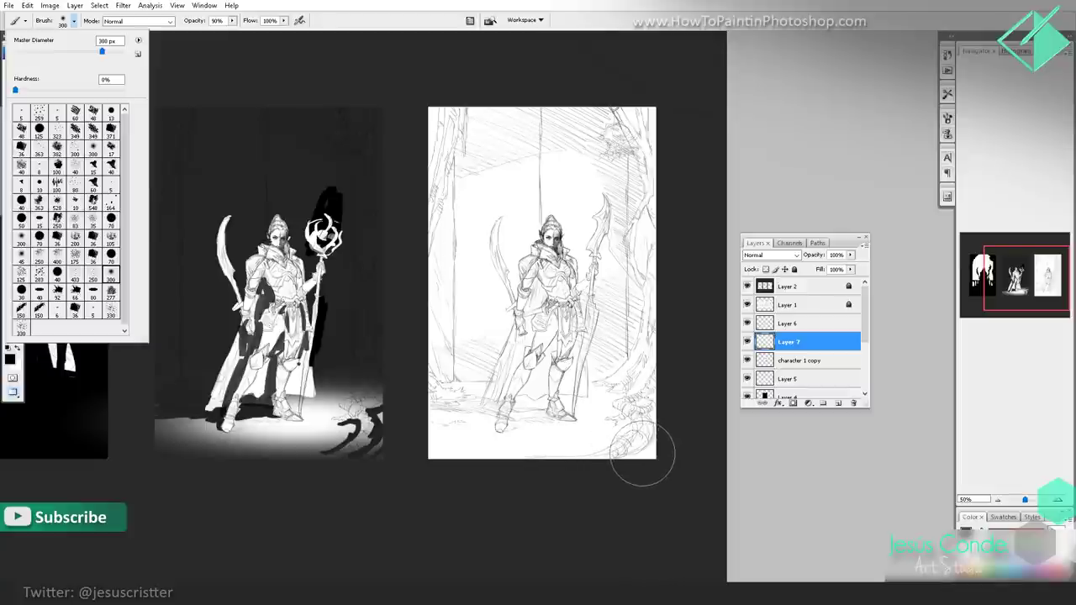
{"action": "left_click", "coordinate": [647, 456]}
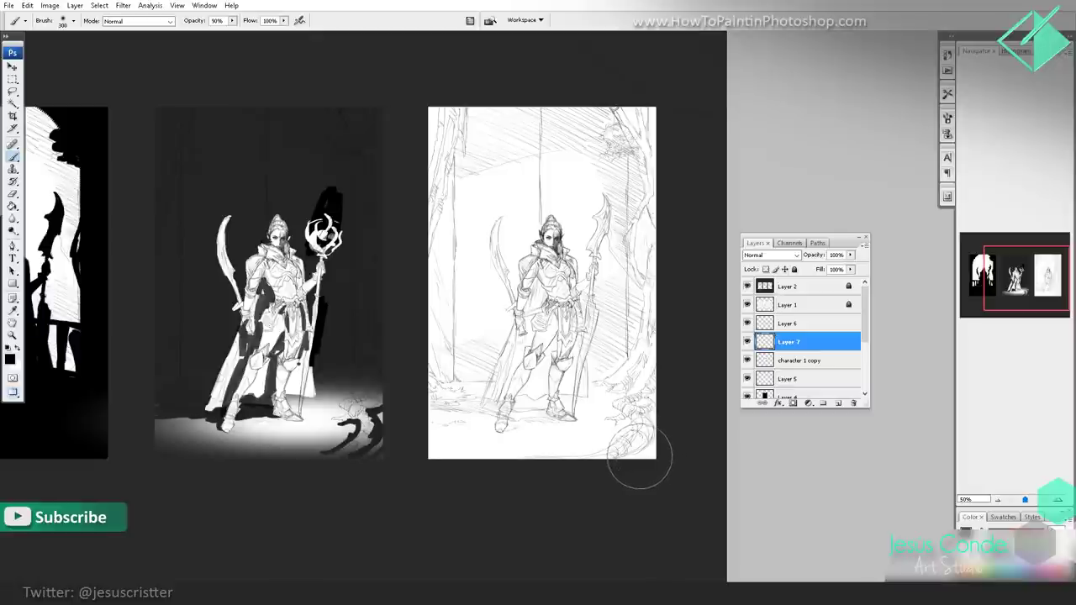
{"action": "key", "text": "bracketright"}
{"action": "key", "text": "bracketright"}
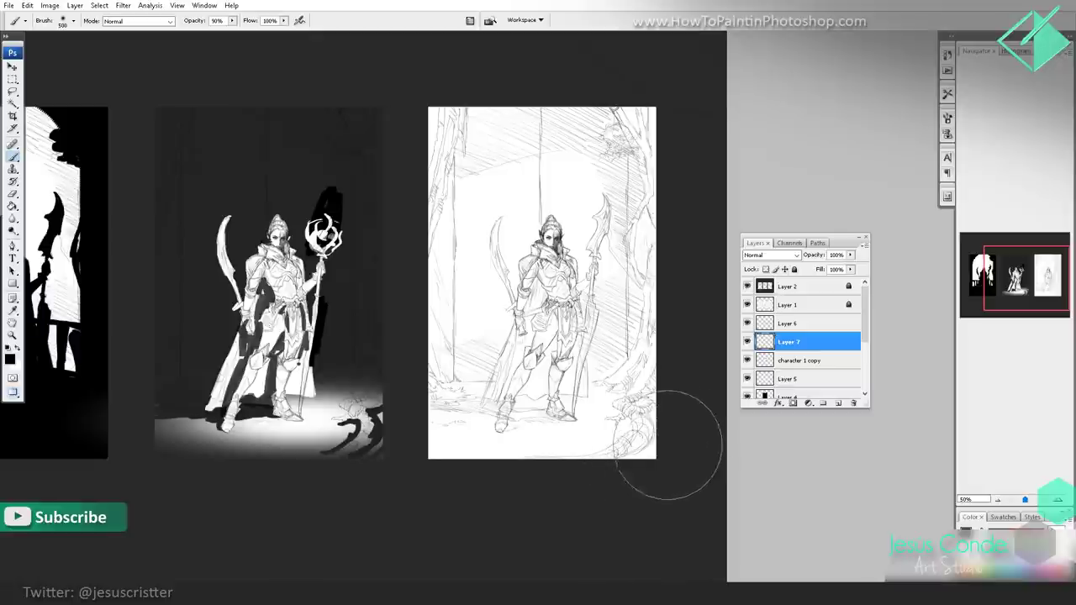
- Paint a soft black gradient over the lower part of the third thumbnail on Layer 7, deepening the ground with a 200 px brush
{"action": "mouse_move", "coordinate": [670, 446]}
{"action": "left_mouse_down"}
{"action": "mouse_move", "coordinate": [483, 450]}
{"action": "mouse_move", "coordinate": [630, 457]}
{"action": "mouse_move", "coordinate": [458, 452]}
{"action": "mouse_move", "coordinate": [665, 440]}
{"action": "mouse_move", "coordinate": [532, 402]}
{"action": "left_mouse_up"}
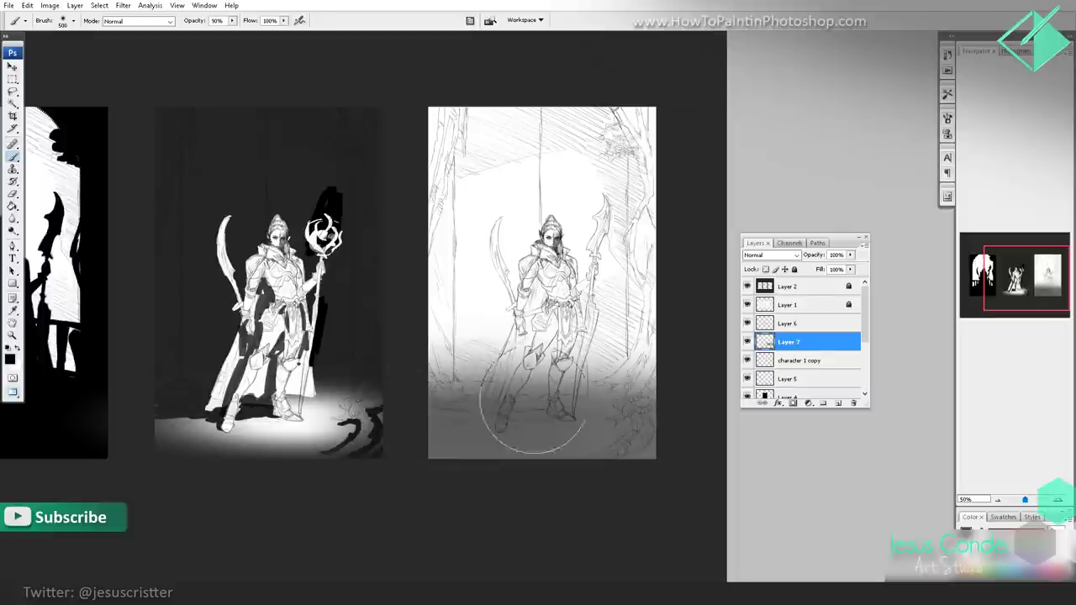
{"action": "key", "text": "ctrl+z"}
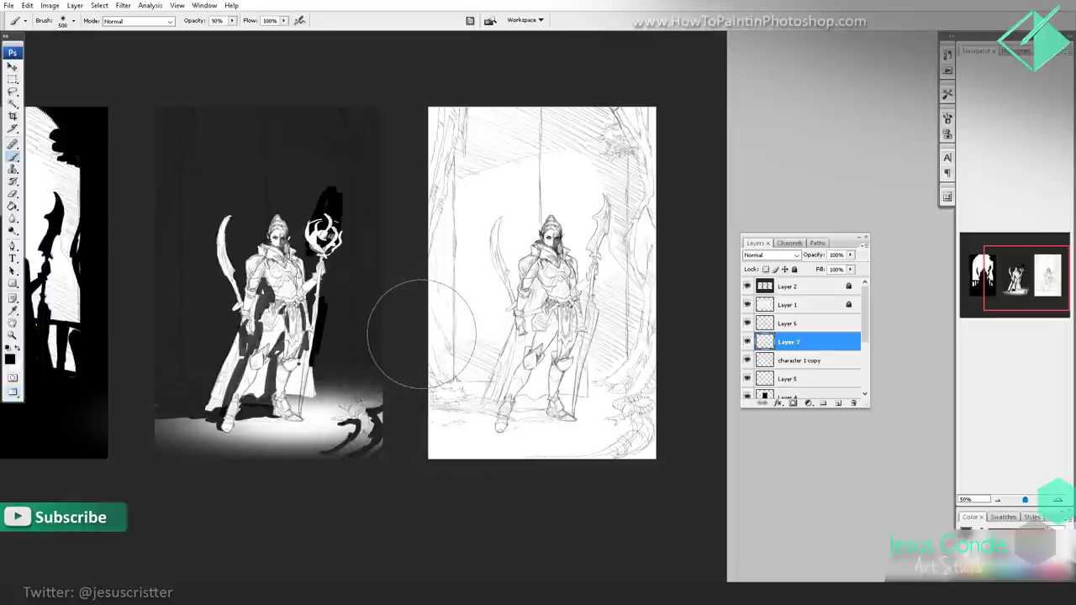
{"action": "mouse_move", "coordinate": [420, 335]}
{"action": "left_mouse_down"}
{"action": "mouse_move", "coordinate": [746, 463]}
{"action": "mouse_move", "coordinate": [460, 419]}
{"action": "mouse_move", "coordinate": [668, 446]}
{"action": "mouse_move", "coordinate": [526, 461]}
{"action": "mouse_move", "coordinate": [438, 393]}
{"action": "mouse_move", "coordinate": [457, 451]}
{"action": "mouse_move", "coordinate": [430, 412]}
{"action": "mouse_move", "coordinate": [479, 389]}
{"action": "mouse_move", "coordinate": [698, 416]}
{"action": "mouse_move", "coordinate": [527, 373]}
{"action": "mouse_move", "coordinate": [616, 380]}
{"action": "mouse_move", "coordinate": [425, 334]}
{"action": "mouse_move", "coordinate": [697, 396]}
{"action": "left_mouse_up"}
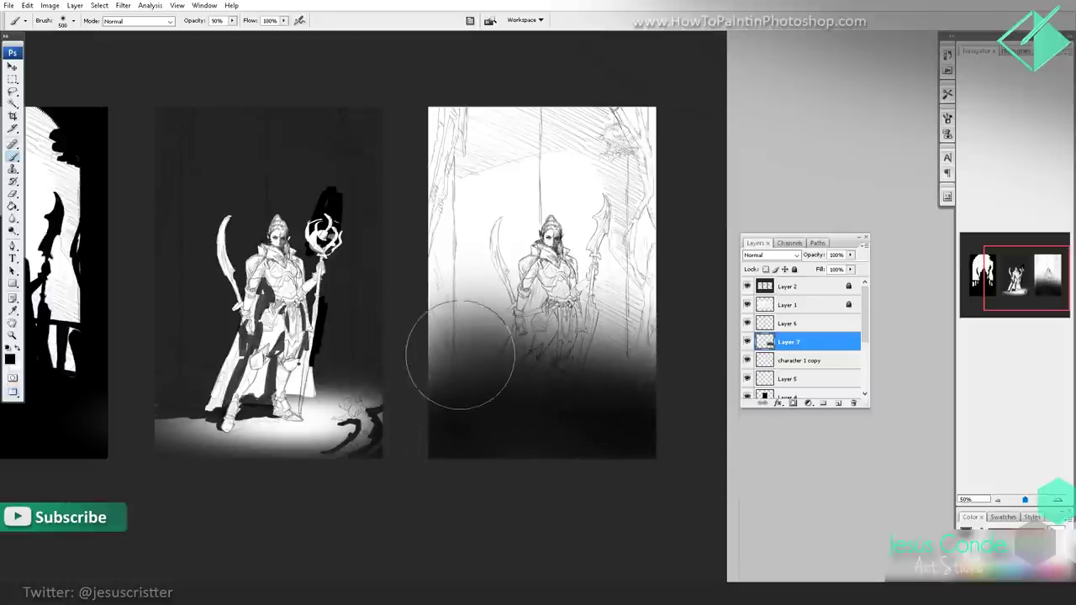
{"action": "key", "text": "bracketleft"}
{"action": "key", "text": "bracketleft"}
{"action": "key", "text": "bracketleft"}
{"action": "key", "text": "bracketleft"}
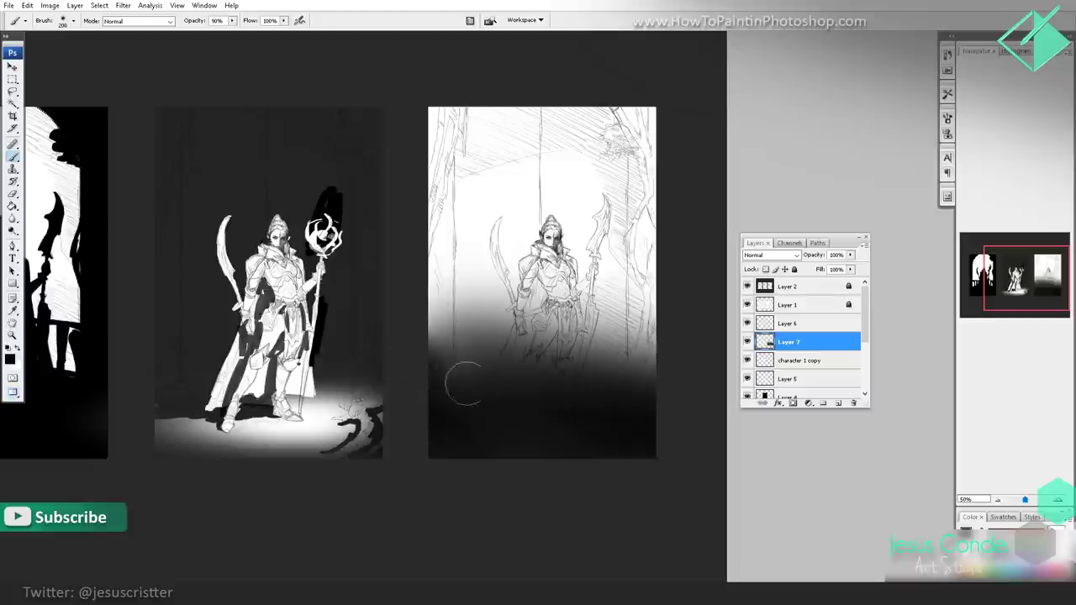
{"action": "mouse_move", "coordinate": [462, 385]}
{"action": "left_mouse_down"}
{"action": "mouse_move", "coordinate": [716, 414]}
{"action": "mouse_move", "coordinate": [454, 367]}
{"action": "mouse_move", "coordinate": [655, 386]}
{"action": "mouse_move", "coordinate": [456, 361]}
{"action": "mouse_move", "coordinate": [724, 411]}
{"action": "mouse_move", "coordinate": [440, 436]}
{"action": "mouse_move", "coordinate": [723, 468]}
{"action": "left_mouse_up"}
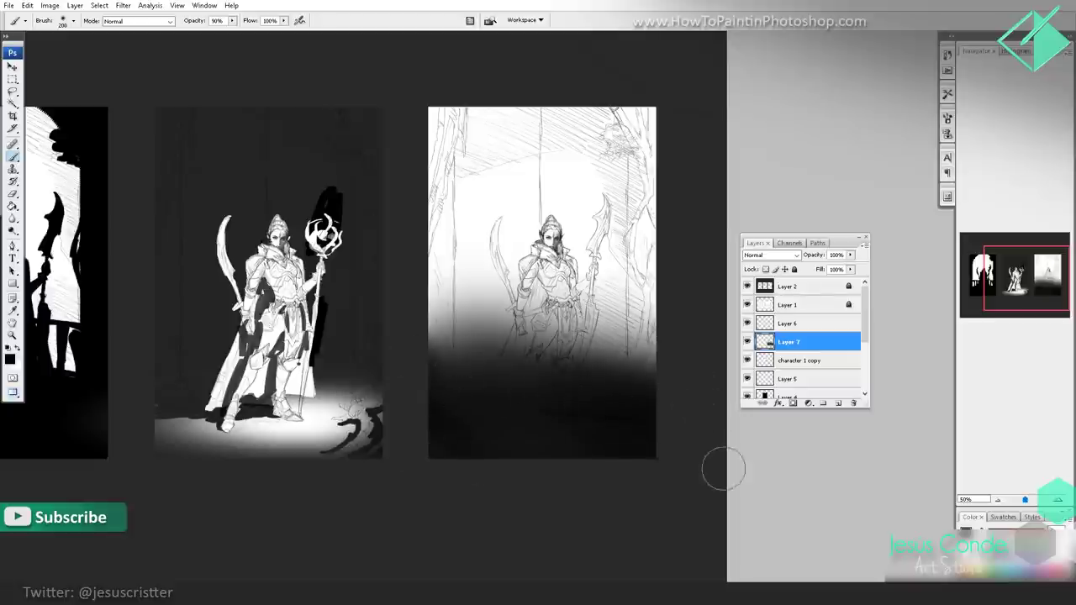
- Try to erase the black gradient over the legs of the figure in the third thumbnail
{"action": "left_click", "coordinate": [543, 321], "text": "ctrl"}
{"action": "left_click_drag", "start_coordinate": [540, 317], "coordinate": [541, 341]}
{"action": "key", "text": "e"}
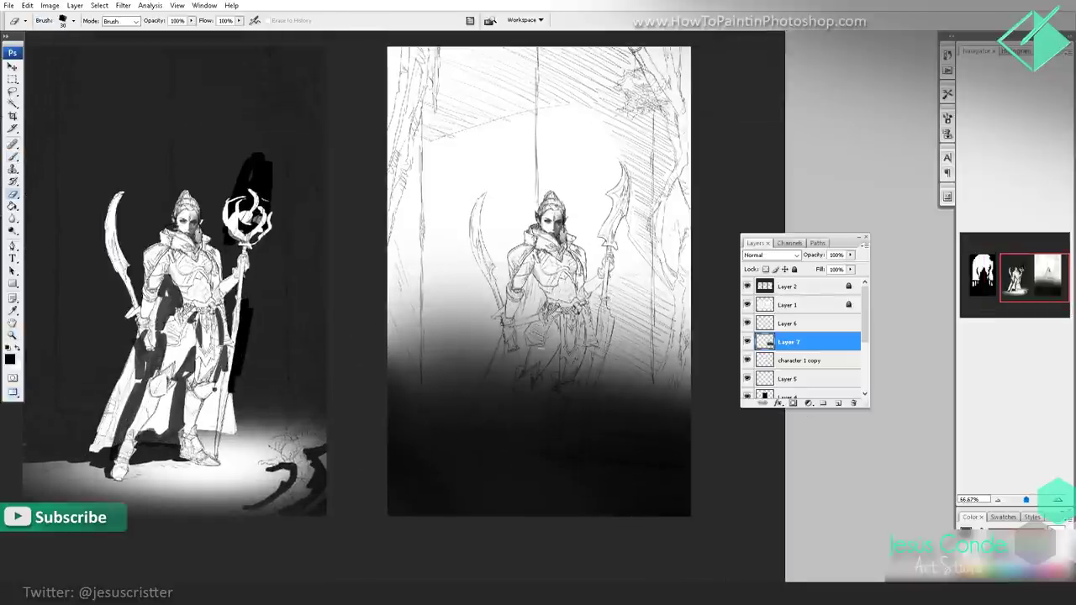
{"action": "mouse_move", "coordinate": [524, 385]}
{"action": "left_mouse_down"}
{"action": "mouse_move", "coordinate": [560, 304]}
{"action": "mouse_move", "coordinate": [554, 313]}
{"action": "left_mouse_up"}
{"action": "key", "text": "ctrl+alt+z"}
{"action": "key", "text": "ctrl+alt+z"}
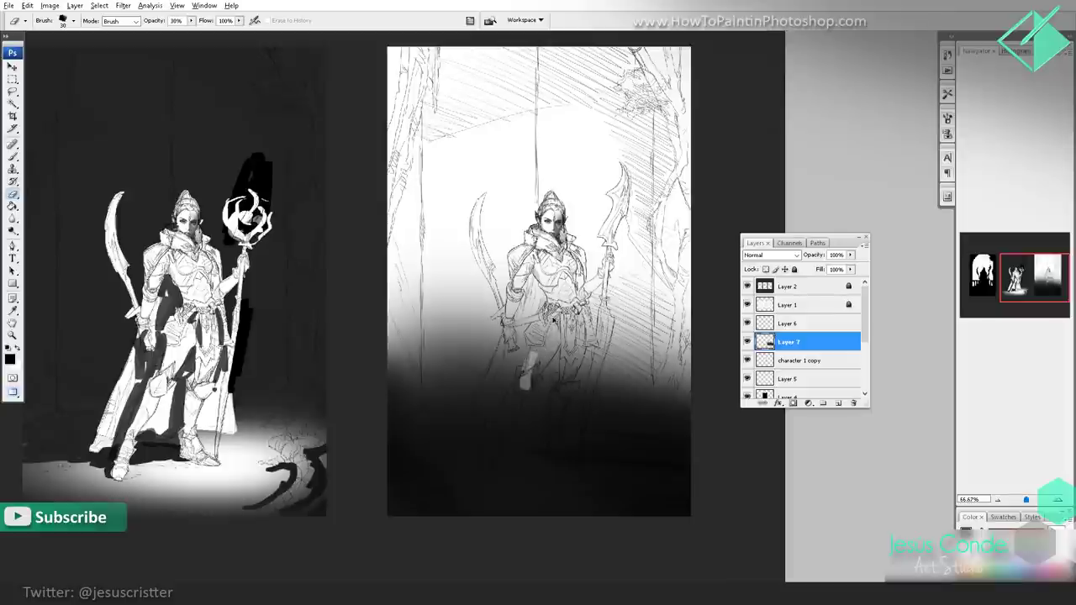
{"action": "mouse_move", "coordinate": [564, 243]}
{"action": "left_mouse_down"}
{"action": "mouse_move", "coordinate": [566, 275]}
{"action": "mouse_move", "coordinate": [565, 249]}
{"action": "left_mouse_up"}
- Lower the opacity of the gradient layer, Layer 7, to 88%
{"action": "left_click_drag", "start_coordinate": [558, 303], "coordinate": [550, 287]}
{"action": "key", "text": "h"}
{"action": "key", "text": "6"}
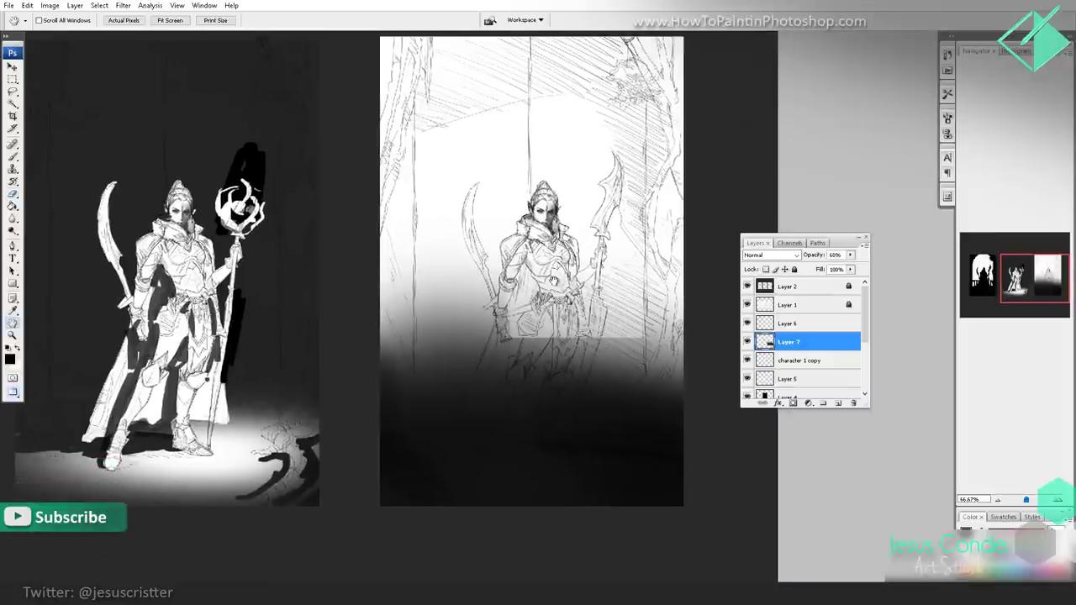
{"action": "key", "text": "8"}
{"action": "key", "text": "8"}
{"action": "key", "text": "ctrl+z"}
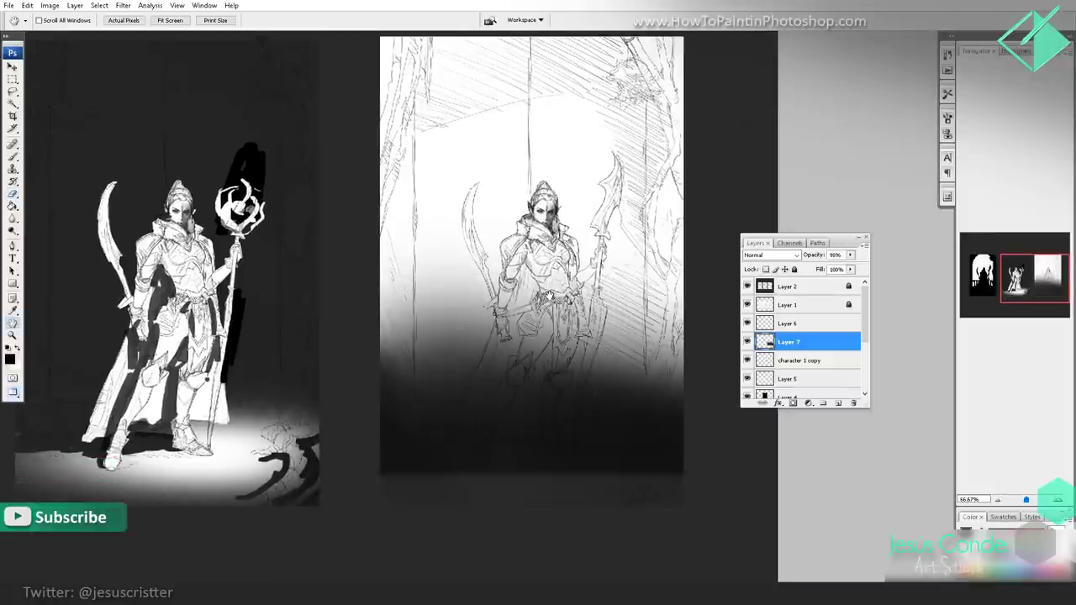
{"action": "key", "text": "ctrl+z"}
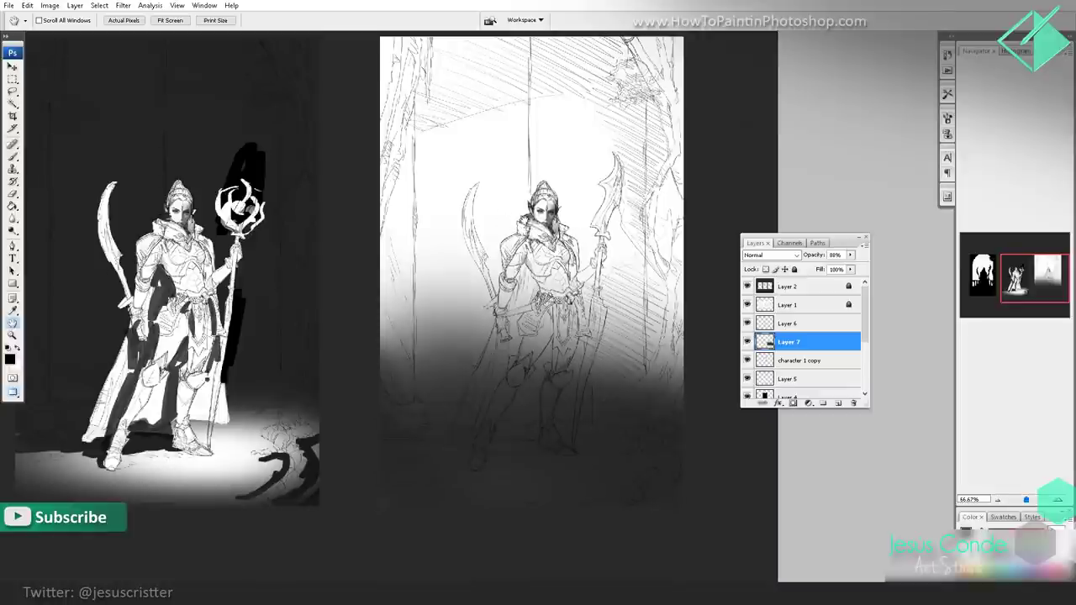
- Hide and show Layer 6 and character 1 copy to check which one holds the white figure fill
{"action": "left_click_drag", "start_coordinate": [539, 214], "coordinate": [504, 242]}
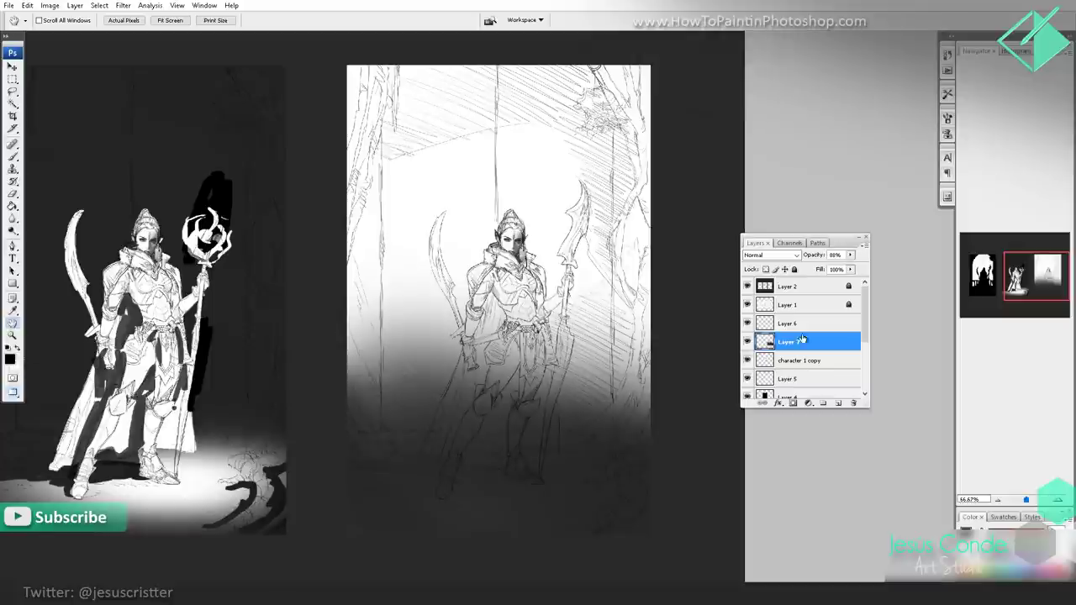
{"action": "left_click", "coordinate": [747, 325]}
{"action": "left_click", "coordinate": [748, 325]}
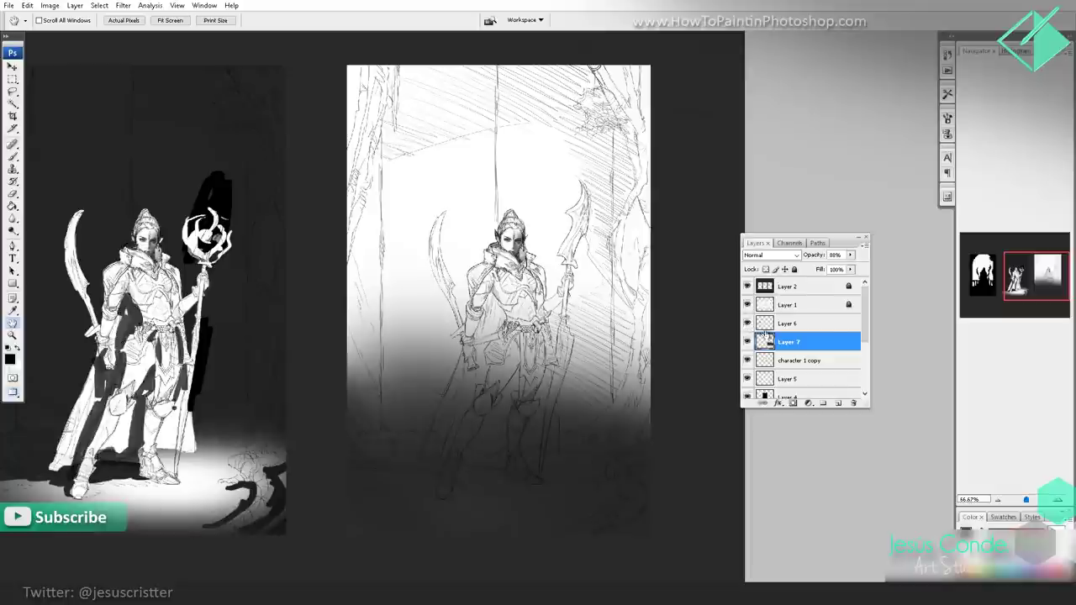
{"action": "left_click", "coordinate": [747, 360]}
{"action": "left_click", "coordinate": [748, 360]}
- Try to duplicate character 1 copy and move the duplicate onto the figure in the third thumbnail
{"action": "left_click", "coordinate": [788, 361]}
{"action": "left_click_drag", "start_coordinate": [804, 363], "coordinate": [838, 402]}
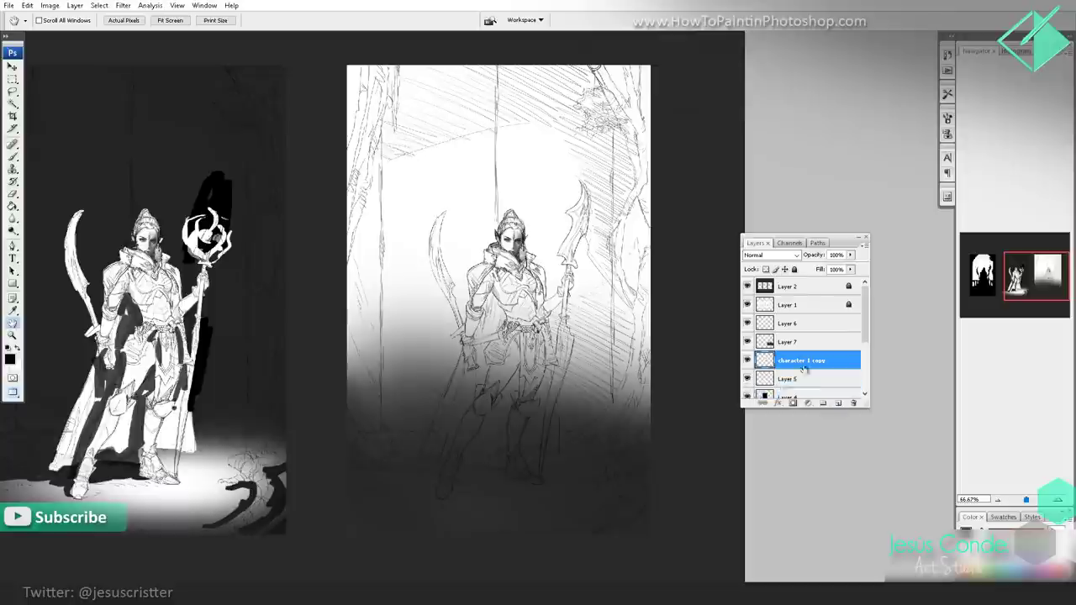
{"action": "left_click", "coordinate": [13, 66]}
{"action": "left_click_drag", "start_coordinate": [177, 293], "coordinate": [513, 298]}
{"action": "key", "text": "ctrl+z"}
{"action": "key", "text": "Delete"}
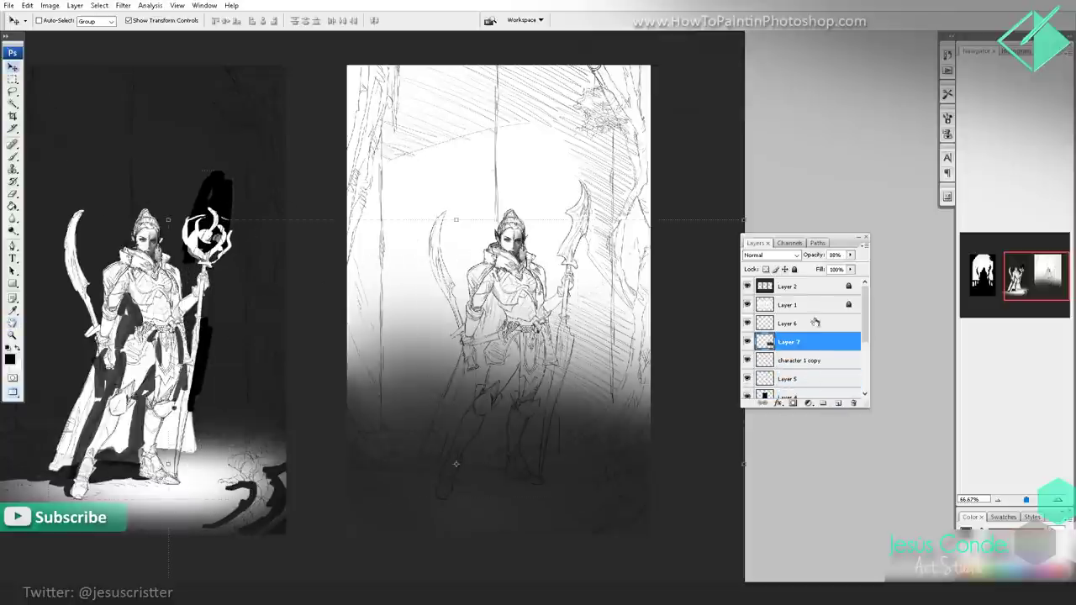
- Duplicate the character 1 silhouette layer and move the copy from the first thumbnail onto the figure in the third thumbnail
{"action": "left_click_drag", "start_coordinate": [867, 314], "coordinate": [868, 357]}
{"action": "left_click", "coordinate": [796, 347]}
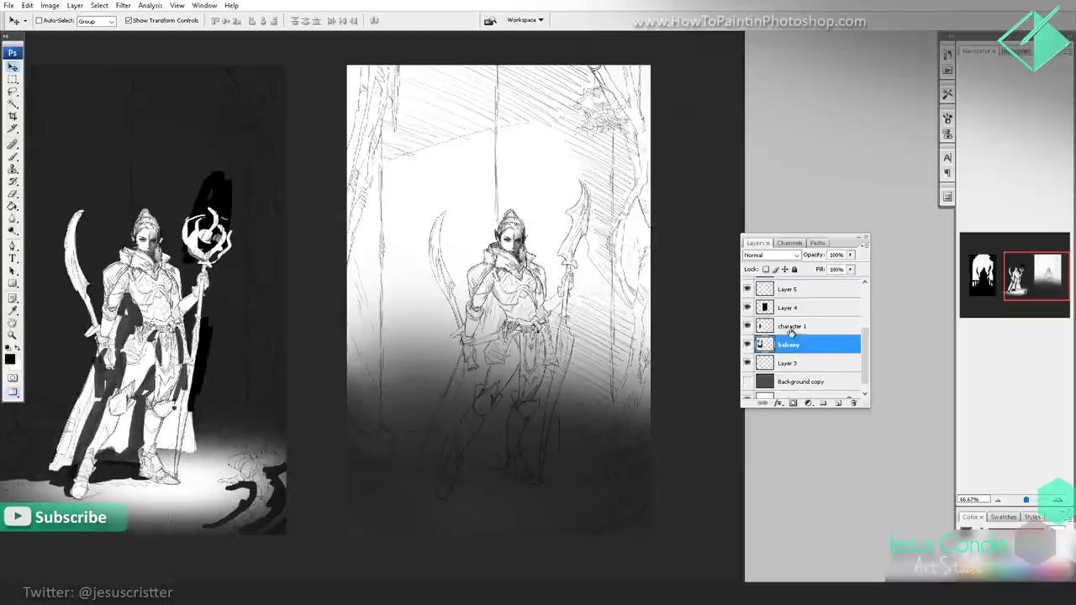
{"action": "left_click", "coordinate": [791, 328]}
{"action": "left_click_drag", "start_coordinate": [430, 364], "coordinate": [703, 341]}
{"action": "key", "text": "z"}
{"action": "left_click", "coordinate": [710, 322], "text": "alt"}
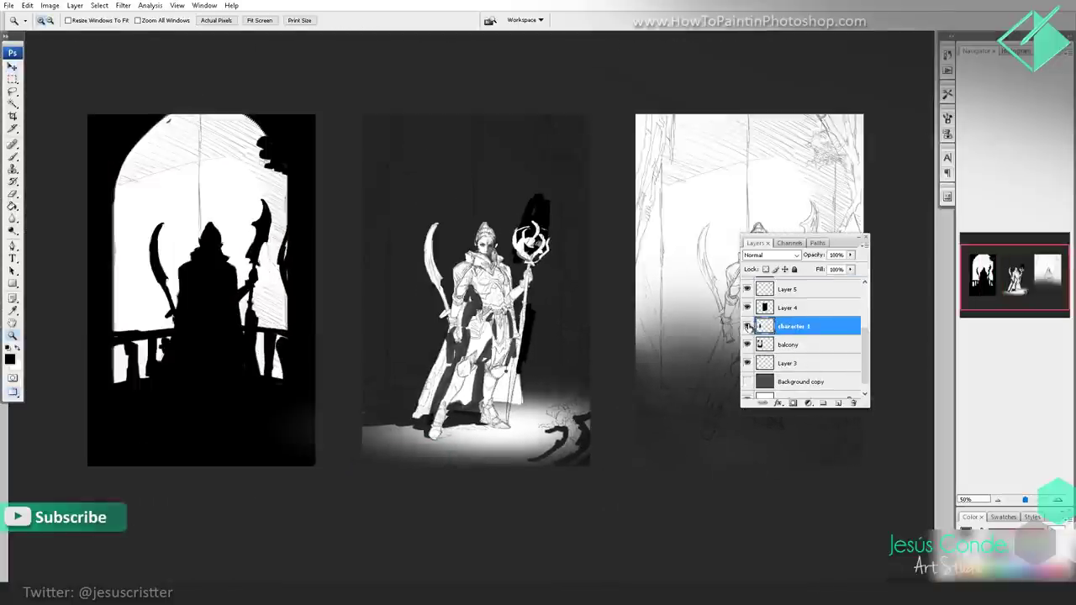
{"action": "left_click_drag", "start_coordinate": [795, 330], "coordinate": [838, 404]}
{"action": "left_click_drag", "start_coordinate": [338, 170], "coordinate": [200, 197]}
{"action": "left_click", "coordinate": [13, 67]}
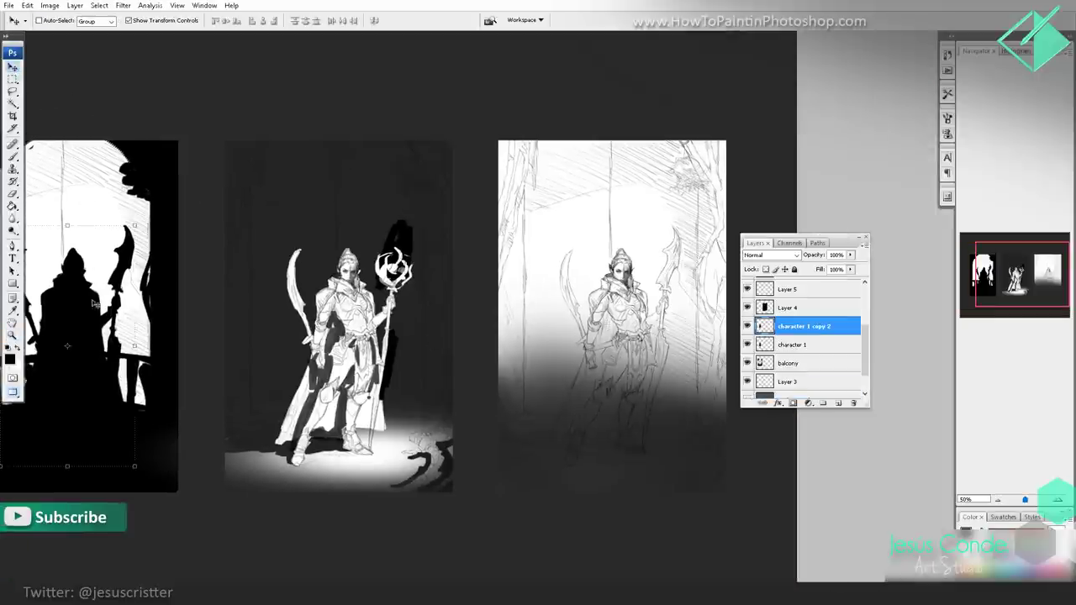
{"action": "left_click_drag", "start_coordinate": [92, 307], "coordinate": [636, 339]}
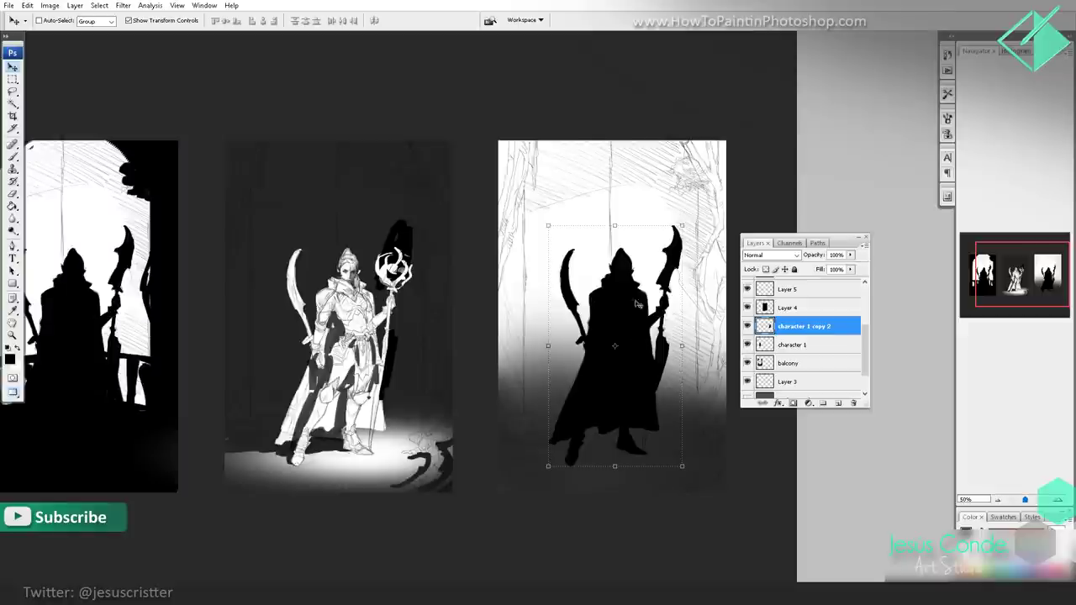
- Turn the copied silhouette white by raising its Lightness with a Hue/Saturation adjustment
{"action": "left_click", "coordinate": [49, 5]}
{"action": "mouse_move", "coordinate": [51, 34]}
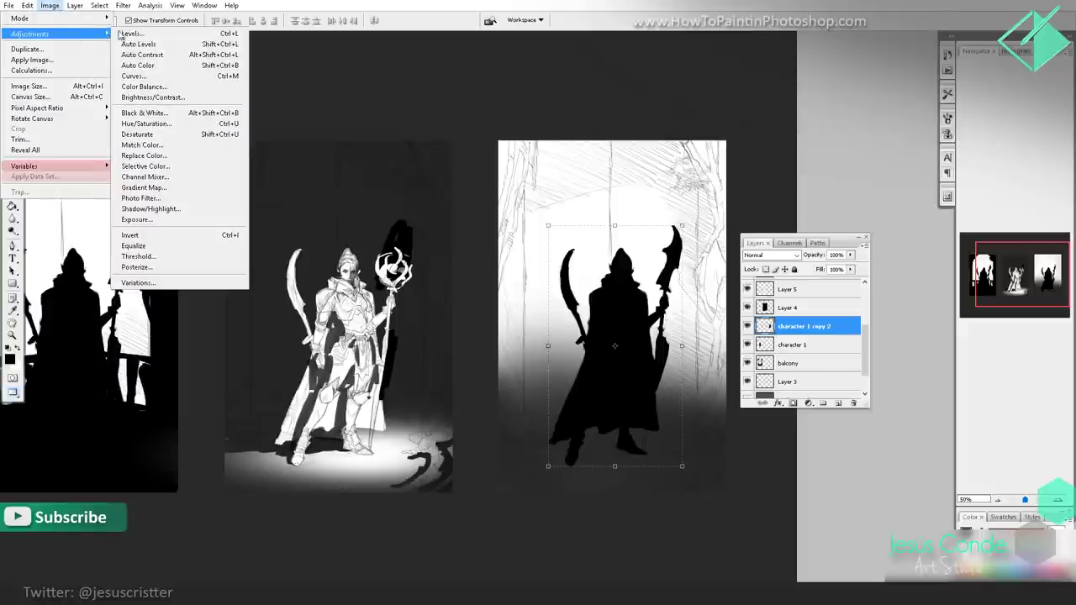
{"action": "left_click", "coordinate": [145, 124]}
{"action": "left_click_drag", "start_coordinate": [706, 184], "coordinate": [786, 189]}
{"action": "left_click", "coordinate": [811, 96]}
{"action": "key", "text": "v"}
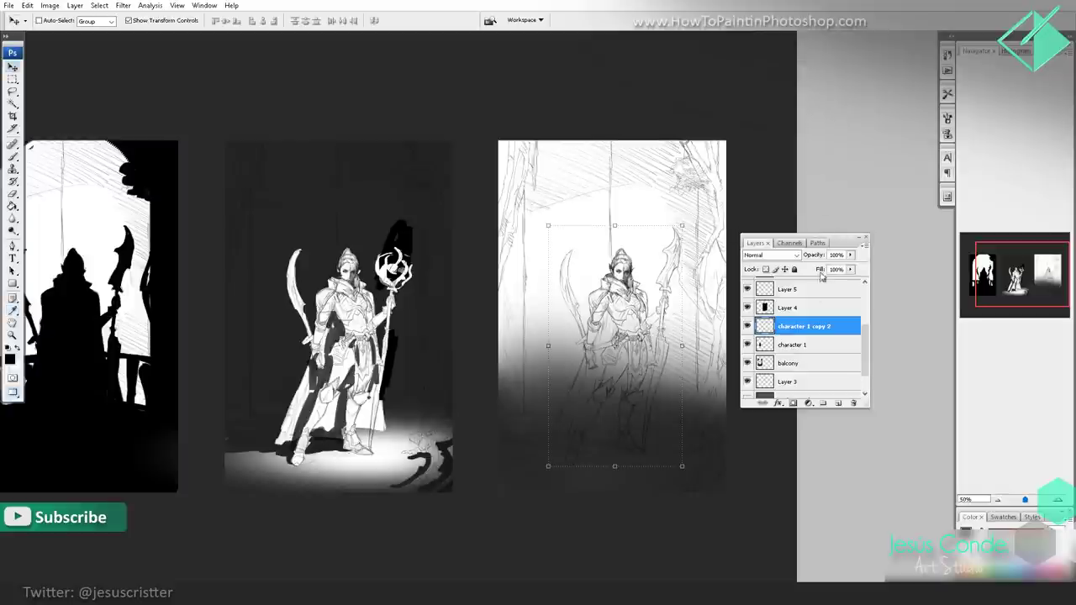
- Move the character 1 copy 2 layer up the stack to sit between Layer 6 and Layer 7
{"action": "left_click_drag", "start_coordinate": [803, 326], "coordinate": [810, 285]}
{"action": "left_click_drag", "start_coordinate": [865, 332], "coordinate": [866, 305]}
{"action": "left_click_drag", "start_coordinate": [815, 354], "coordinate": [815, 311]}
- Erase the lower legs and cape of the white silhouette with a soft 300 px eraser at 100% opacity, fading them into the dark ground
{"action": "key", "text": "e"}
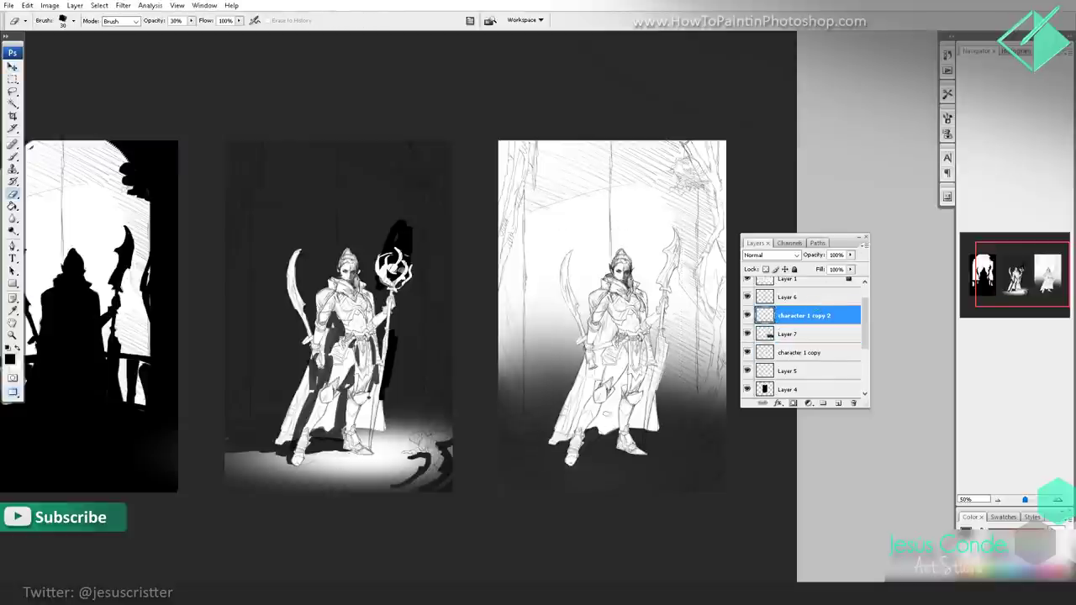
{"action": "left_click", "coordinate": [75, 22]}
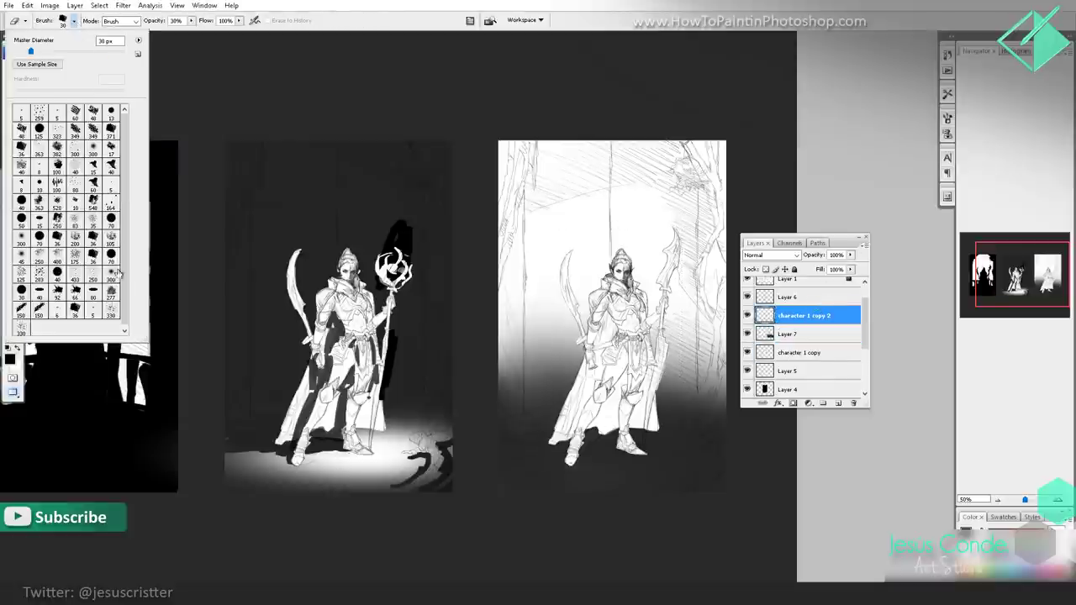
{"action": "left_click", "coordinate": [110, 284]}
{"action": "left_click", "coordinate": [537, 4]}
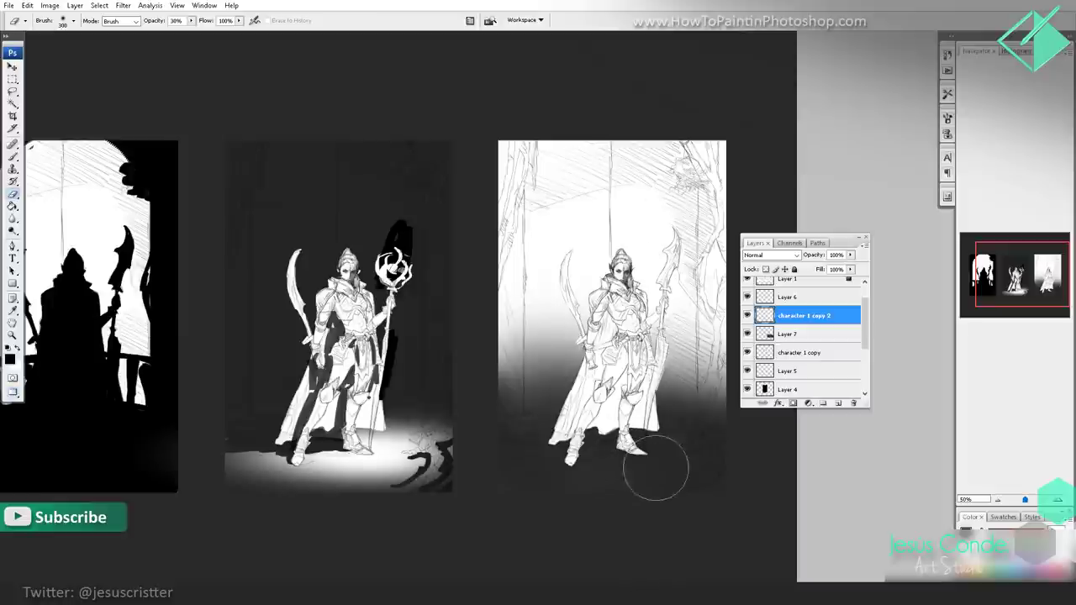
{"action": "mouse_move", "coordinate": [623, 473]}
{"action": "left_mouse_down"}
{"action": "mouse_move", "coordinate": [557, 468]}
{"action": "mouse_move", "coordinate": [660, 461]}
{"action": "mouse_move", "coordinate": [538, 467]}
{"action": "left_mouse_up"}
{"action": "key", "text": "0"}
{"action": "mouse_move", "coordinate": [662, 468]}
{"action": "left_mouse_down"}
{"action": "mouse_move", "coordinate": [526, 486]}
{"action": "mouse_move", "coordinate": [695, 447]}
{"action": "mouse_move", "coordinate": [528, 467]}
{"action": "mouse_move", "coordinate": [539, 451]}
{"action": "mouse_move", "coordinate": [520, 422]}
{"action": "mouse_move", "coordinate": [574, 421]}
{"action": "mouse_move", "coordinate": [599, 451]}
{"action": "mouse_move", "coordinate": [537, 400]}
{"action": "mouse_move", "coordinate": [662, 449]}
{"action": "mouse_move", "coordinate": [553, 381]}
{"action": "mouse_move", "coordinate": [618, 446]}
{"action": "mouse_move", "coordinate": [574, 389]}
{"action": "mouse_move", "coordinate": [672, 429]}
{"action": "mouse_move", "coordinate": [699, 420]}
{"action": "mouse_move", "coordinate": [662, 441]}
{"action": "mouse_move", "coordinate": [554, 385]}
{"action": "mouse_move", "coordinate": [610, 417]}
{"action": "mouse_move", "coordinate": [548, 420]}
{"action": "mouse_move", "coordinate": [667, 425]}
{"action": "mouse_move", "coordinate": [620, 439]}
{"action": "mouse_move", "coordinate": [556, 413]}
{"action": "mouse_move", "coordinate": [676, 411]}
{"action": "mouse_move", "coordinate": [564, 457]}
{"action": "mouse_move", "coordinate": [676, 450]}
{"action": "mouse_move", "coordinate": [571, 470]}
{"action": "mouse_move", "coordinate": [672, 457]}
{"action": "mouse_move", "coordinate": [591, 432]}
{"action": "mouse_move", "coordinate": [565, 396]}
{"action": "mouse_move", "coordinate": [654, 418]}
{"action": "mouse_move", "coordinate": [636, 413]}
{"action": "mouse_move", "coordinate": [675, 397]}
{"action": "mouse_move", "coordinate": [621, 425]}
{"action": "mouse_move", "coordinate": [676, 394]}
{"action": "mouse_move", "coordinate": [555, 467]}
{"action": "mouse_move", "coordinate": [630, 475]}
{"action": "mouse_move", "coordinate": [680, 463]}
{"action": "mouse_move", "coordinate": [642, 454]}
{"action": "mouse_move", "coordinate": [661, 439]}
{"action": "mouse_move", "coordinate": [659, 407]}
{"action": "mouse_move", "coordinate": [623, 355]}
{"action": "mouse_move", "coordinate": [630, 327]}
{"action": "left_mouse_up"}
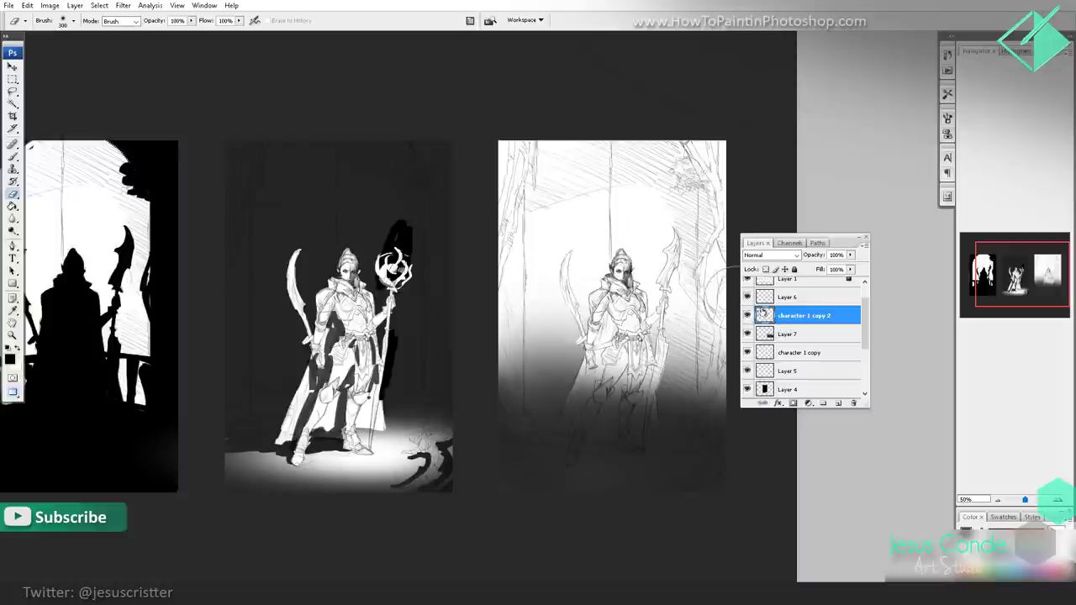
- Paint soft grey shading behind the figure's head and weapons on Layer 7 with a 500 px soft brush
{"action": "left_click", "coordinate": [787, 334]}
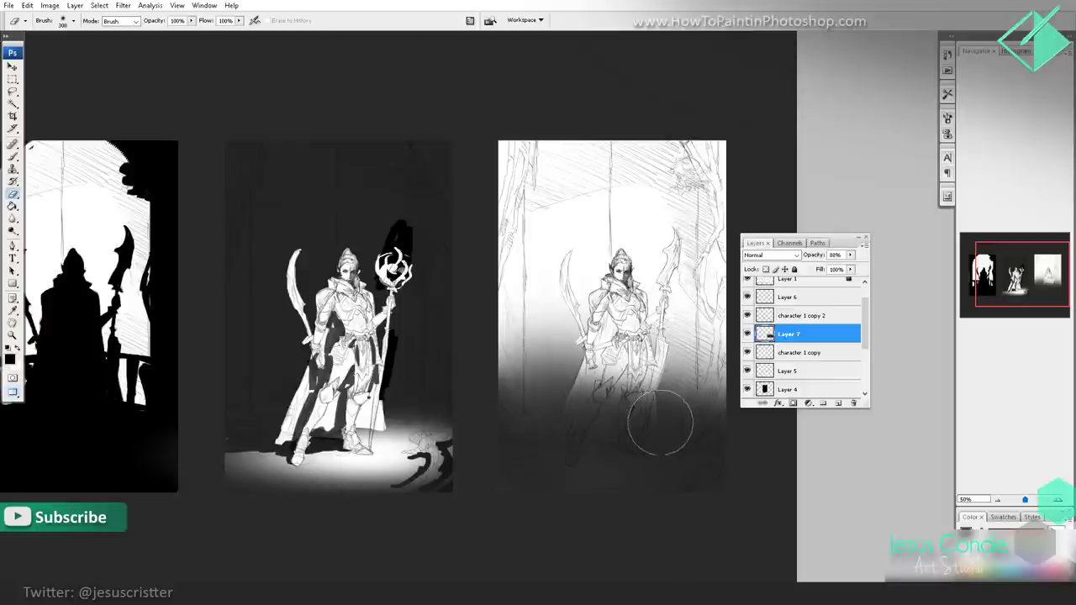
{"action": "key", "text": "b"}
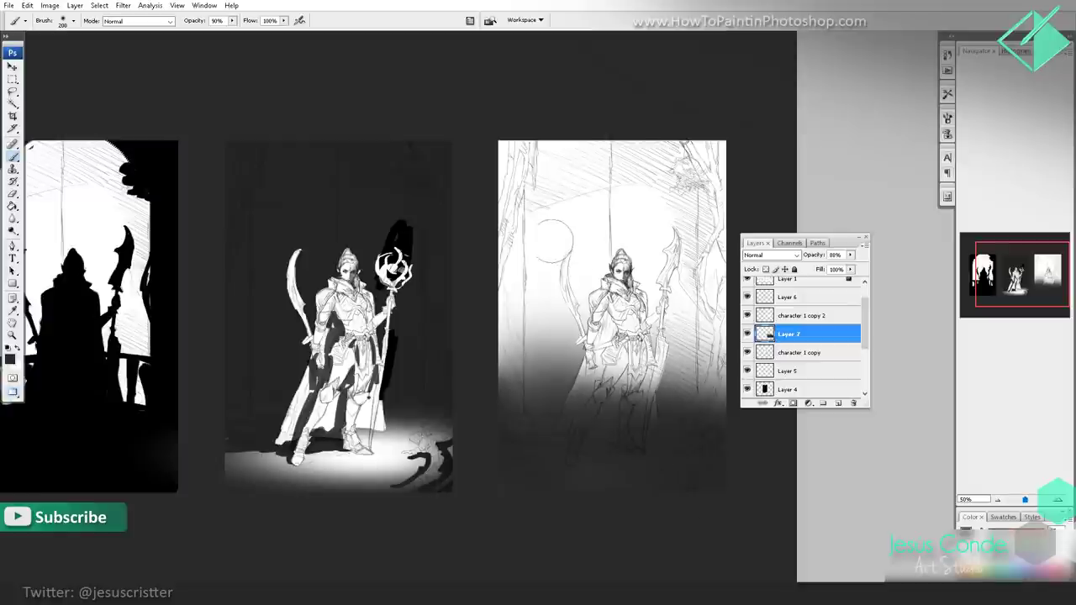
{"action": "key", "text": "bracketright"}
{"action": "key", "text": "bracketright"}
{"action": "key", "text": "bracketright"}
{"action": "left_click_drag", "start_coordinate": [557, 229], "coordinate": [696, 259]}
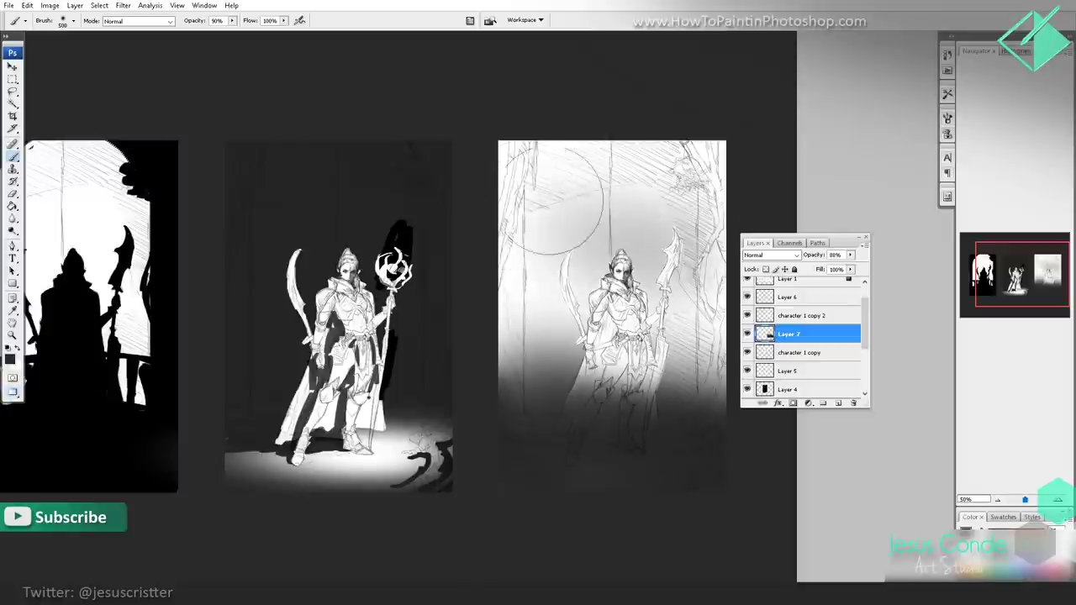
- Paint soft grey shading across the upper background of the third thumbnail on Layer 7 with the 500 px soft brush
{"action": "left_click_drag", "start_coordinate": [556, 202], "coordinate": [671, 242]}
{"action": "left_click_drag", "start_coordinate": [563, 177], "coordinate": [726, 192]}
{"action": "left_click_drag", "start_coordinate": [590, 145], "coordinate": [701, 167]}
{"action": "mouse_move", "coordinate": [505, 156]}
{"action": "left_mouse_down"}
{"action": "mouse_move", "coordinate": [743, 224]}
{"action": "mouse_move", "coordinate": [648, 151]}
{"action": "mouse_move", "coordinate": [495, 200]}
{"action": "mouse_move", "coordinate": [481, 188]}
{"action": "mouse_move", "coordinate": [710, 249]}
{"action": "mouse_move", "coordinate": [550, 181]}
{"action": "mouse_move", "coordinate": [671, 252]}
{"action": "mouse_move", "coordinate": [688, 216]}
{"action": "mouse_move", "coordinate": [659, 165]}
{"action": "mouse_move", "coordinate": [561, 140]}
{"action": "mouse_move", "coordinate": [645, 146]}
{"action": "mouse_move", "coordinate": [686, 133]}
{"action": "mouse_move", "coordinate": [729, 161]}
{"action": "mouse_move", "coordinate": [470, 144]}
{"action": "mouse_move", "coordinate": [474, 158]}
{"action": "mouse_move", "coordinate": [684, 229]}
{"action": "mouse_move", "coordinate": [670, 181]}
{"action": "mouse_move", "coordinate": [731, 208]}
{"action": "mouse_move", "coordinate": [552, 135]}
{"action": "mouse_move", "coordinate": [566, 133]}
{"action": "mouse_move", "coordinate": [553, 147]}
{"action": "mouse_move", "coordinate": [460, 161]}
{"action": "mouse_move", "coordinate": [626, 207]}
{"action": "mouse_move", "coordinate": [688, 143]}
{"action": "left_mouse_up"}
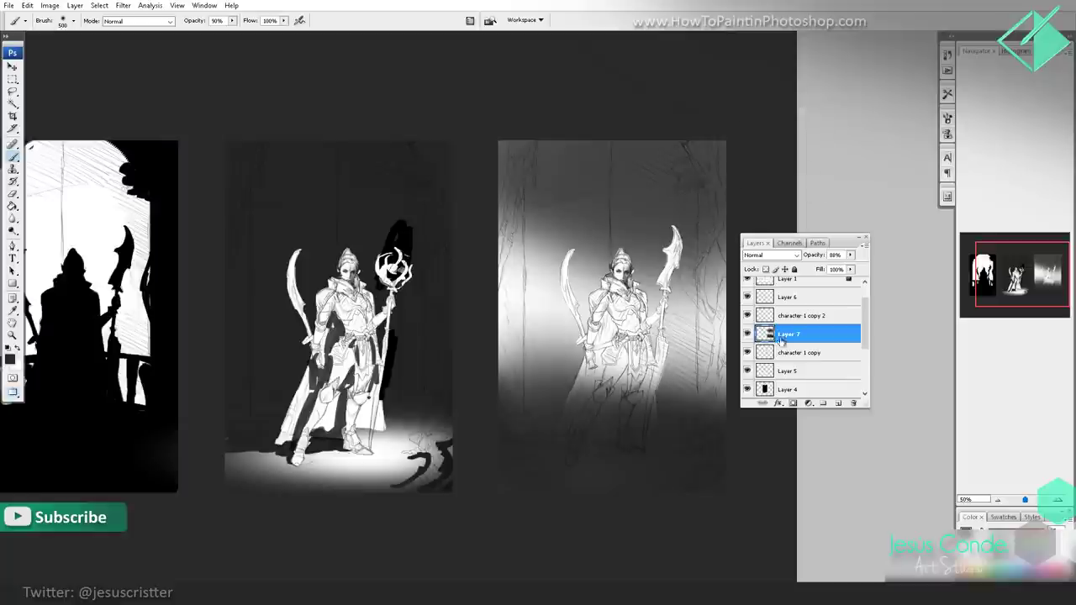
- Fade the tip of the third figure's polearm on the character 1 copy 2 layer with a soft 300 px eraser at 100% opacity
{"action": "left_click", "coordinate": [761, 354]}
{"action": "left_click", "coordinate": [747, 353]}
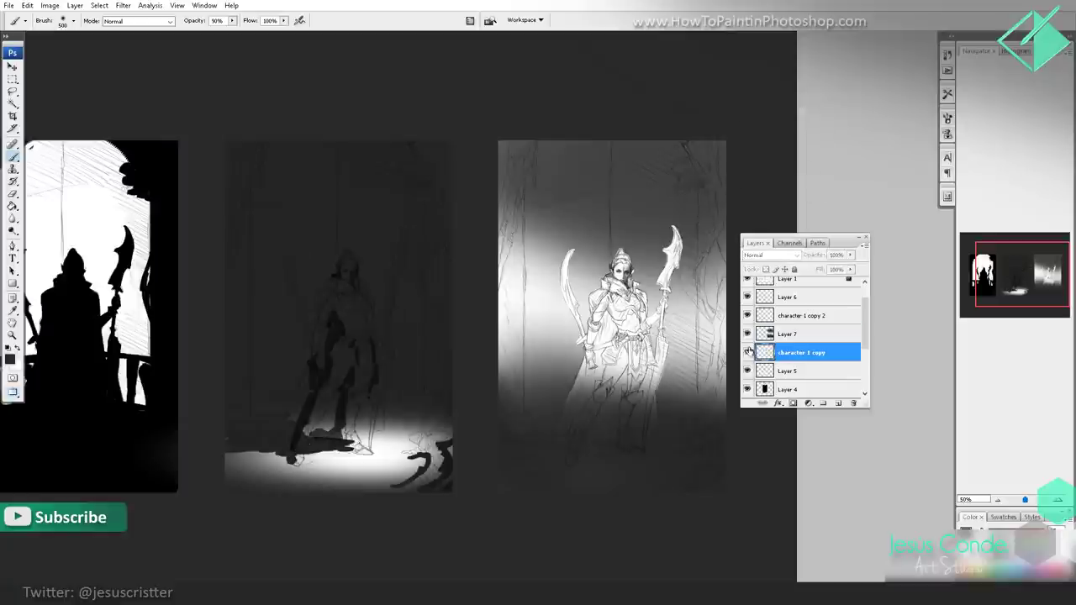
{"action": "left_click", "coordinate": [748, 352]}
{"action": "left_click", "coordinate": [748, 315]}
{"action": "left_click", "coordinate": [747, 316]}
{"action": "left_click", "coordinate": [765, 316]}
{"action": "key", "text": "e"}
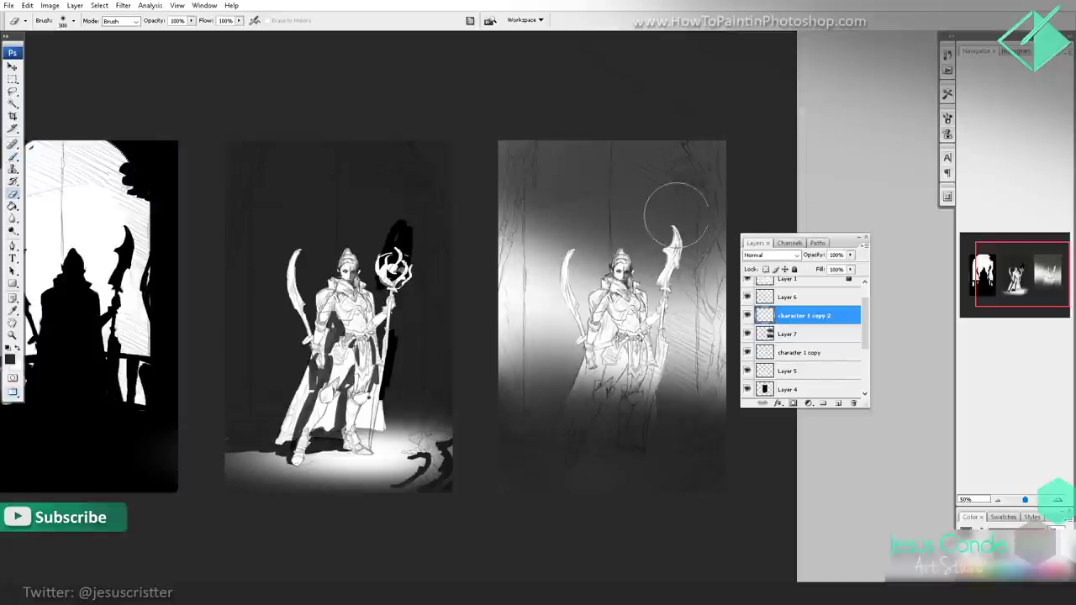
{"action": "mouse_move", "coordinate": [676, 216]}
{"action": "left_mouse_down"}
{"action": "mouse_move", "coordinate": [692, 220]}
{"action": "mouse_move", "coordinate": [686, 200]}
{"action": "left_mouse_up"}
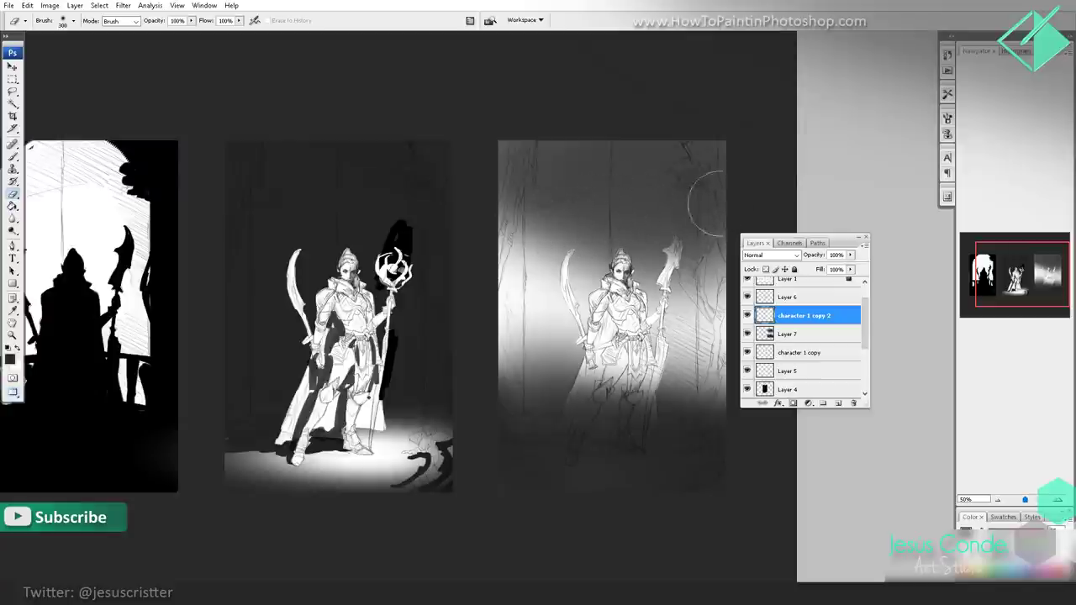
- Paint soft black shading around the third figure on a new layer above character 1 copy, with the layer at 70% opacity
{"action": "left_click", "coordinate": [812, 340]}
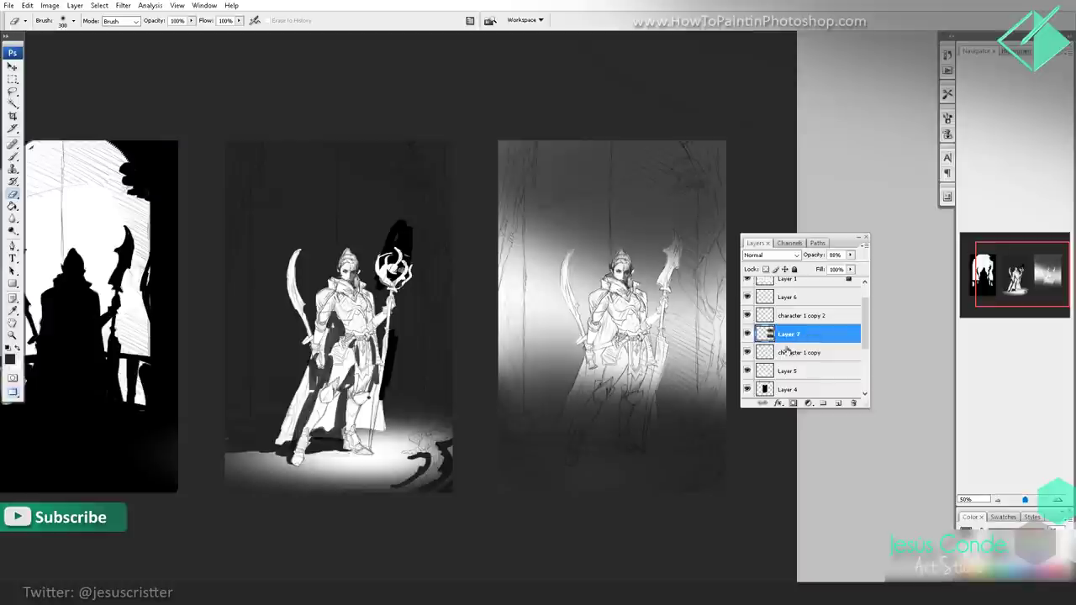
{"action": "left_click", "coordinate": [799, 357]}
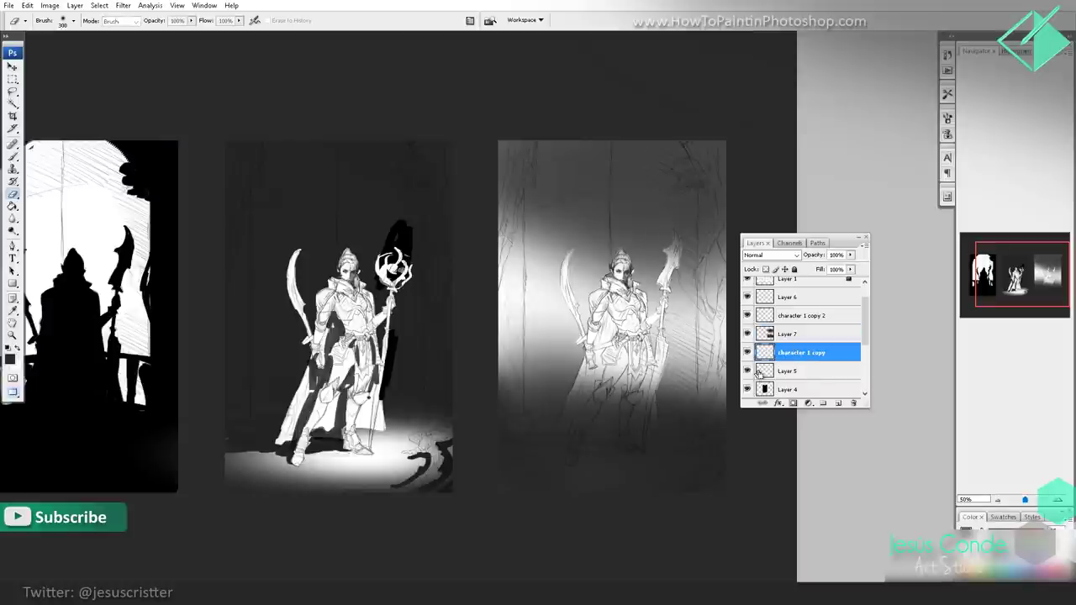
{"action": "key", "text": "ctrl+shift+alt+n"}
{"action": "key", "text": "b"}
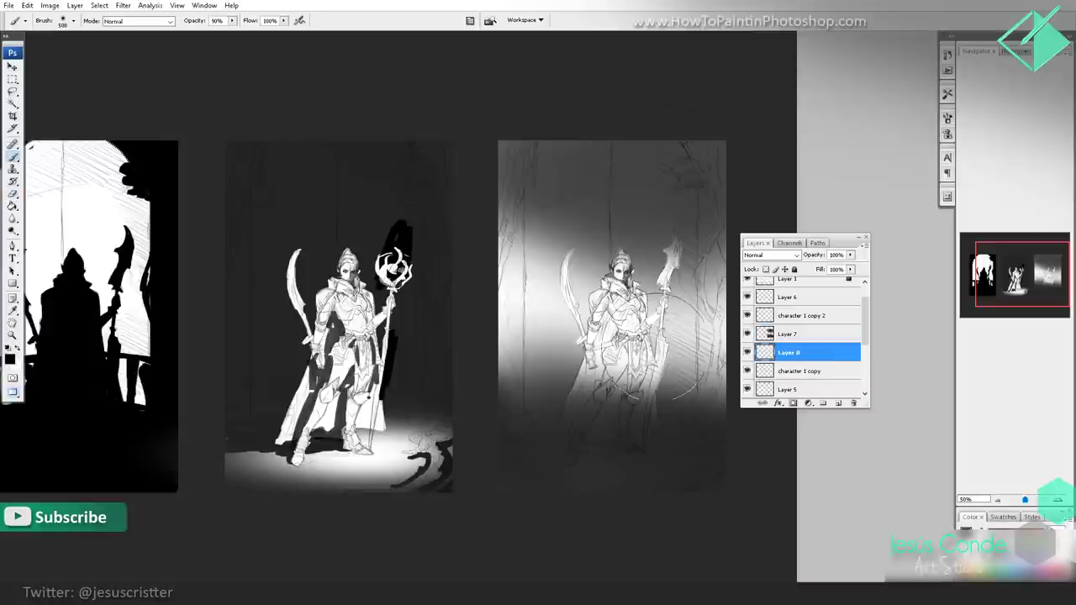
{"action": "mouse_move", "coordinate": [660, 443]}
{"action": "left_mouse_down"}
{"action": "mouse_move", "coordinate": [682, 452]}
{"action": "mouse_move", "coordinate": [641, 463]}
{"action": "mouse_move", "coordinate": [698, 370]}
{"action": "mouse_move", "coordinate": [533, 409]}
{"action": "mouse_move", "coordinate": [685, 241]}
{"action": "mouse_move", "coordinate": [547, 278]}
{"action": "left_mouse_up"}
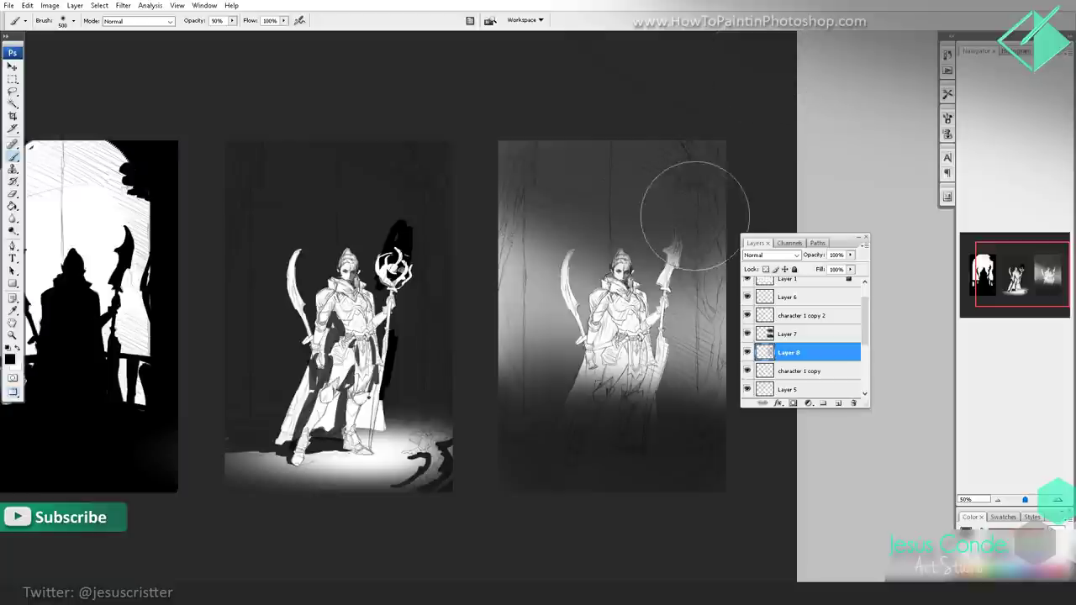
{"action": "key", "text": "h"}
{"action": "mouse_move", "coordinate": [661, 205]}
{"action": "left_mouse_down"}
{"action": "mouse_move", "coordinate": [672, 193]}
{"action": "mouse_move", "coordinate": [661, 226]}
{"action": "mouse_move", "coordinate": [649, 227]}
{"action": "left_mouse_up"}
{"action": "key", "text": "7"}
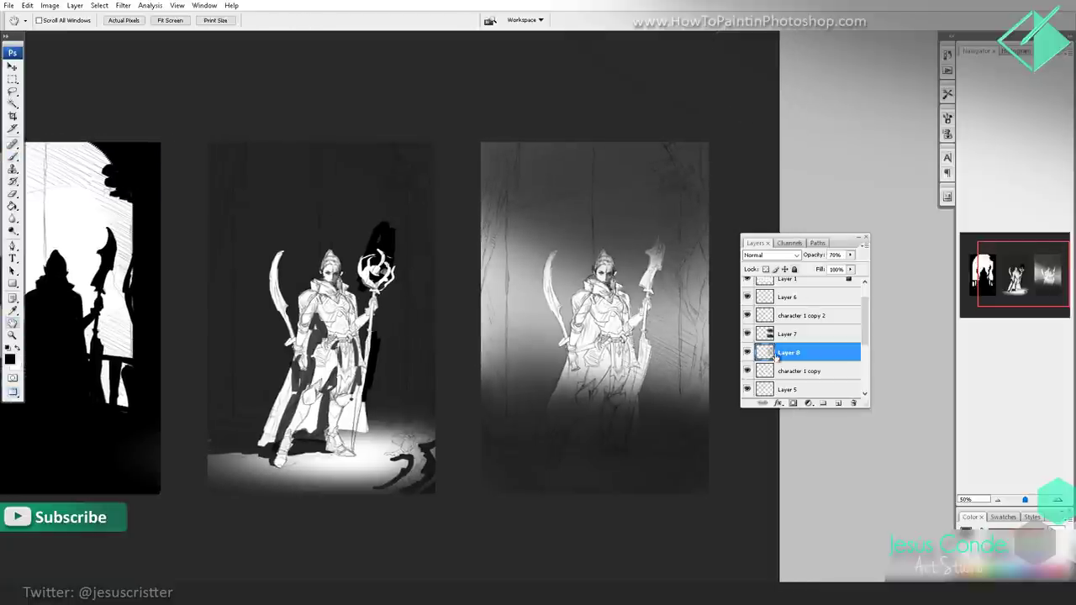
- Merge Layer 7 down into Layer 8 and erase shading along the third thumbnail's right edge with a 200 px eraser at 100% opacity
{"action": "left_click", "coordinate": [783, 336]}
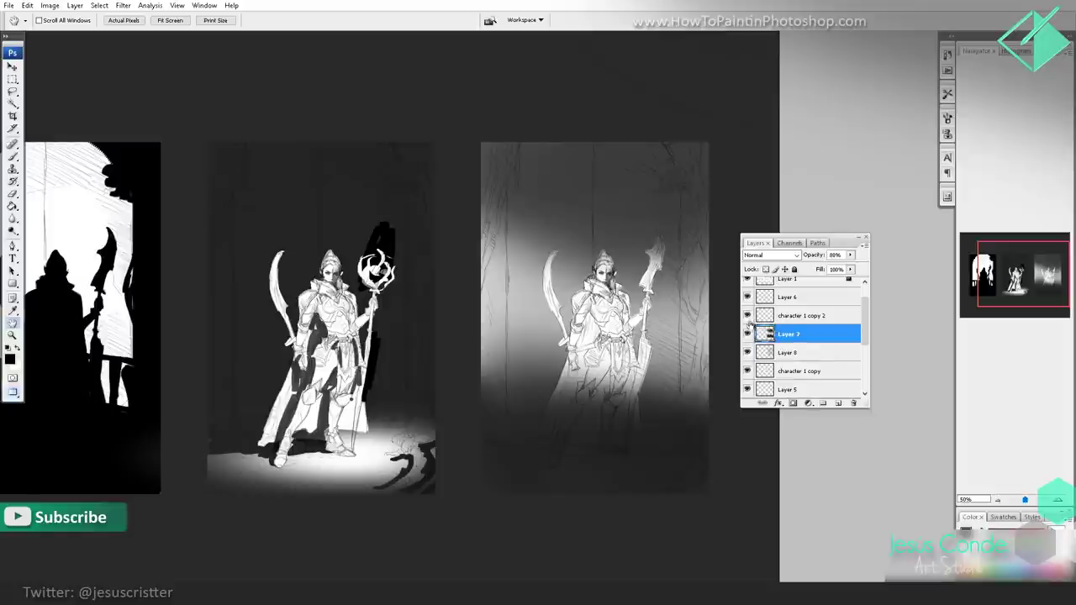
{"action": "key", "text": "ctrl+e"}
{"action": "key", "text": "e"}
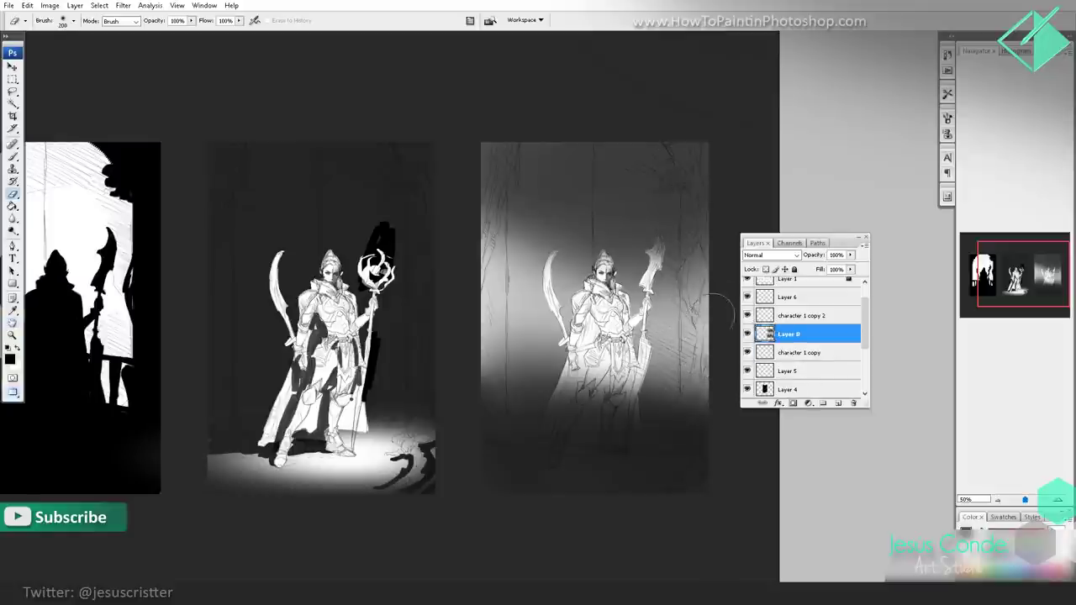
{"action": "mouse_move", "coordinate": [711, 324]}
{"action": "left_mouse_down"}
{"action": "mouse_move", "coordinate": [702, 363]}
{"action": "mouse_move", "coordinate": [695, 290]}
{"action": "mouse_move", "coordinate": [719, 404]}
{"action": "left_mouse_up"}
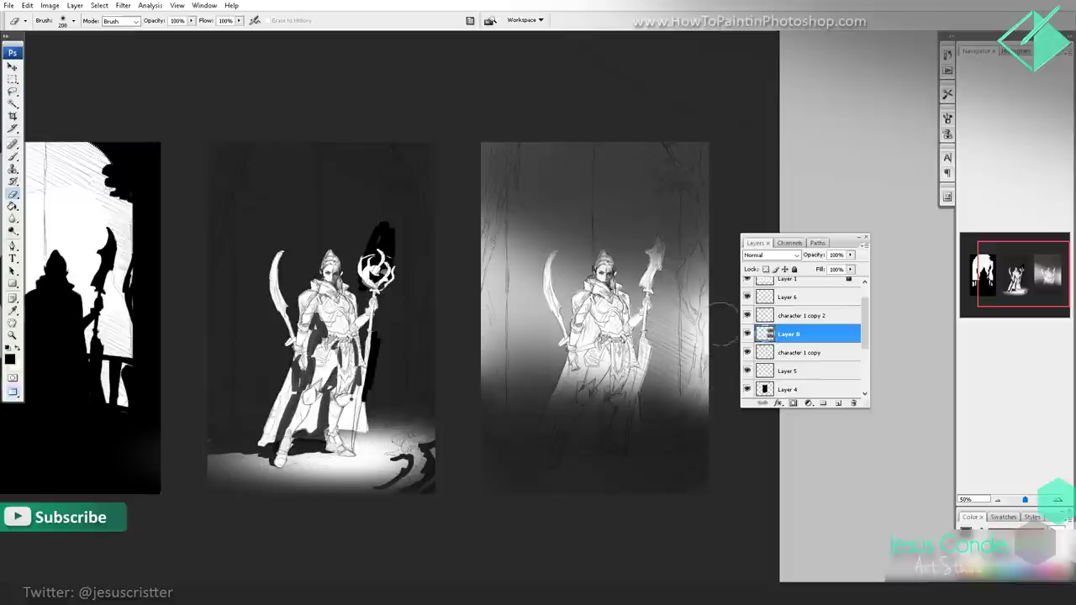
- Lighten the ground along the bottom of the third thumbnail on Layer 8 with a soft 125 px eraser at 10% opacity
{"action": "key", "text": "bracketleft"}
{"action": "key", "text": "bracketleft"}
{"action": "key", "text": "bracketleft"}
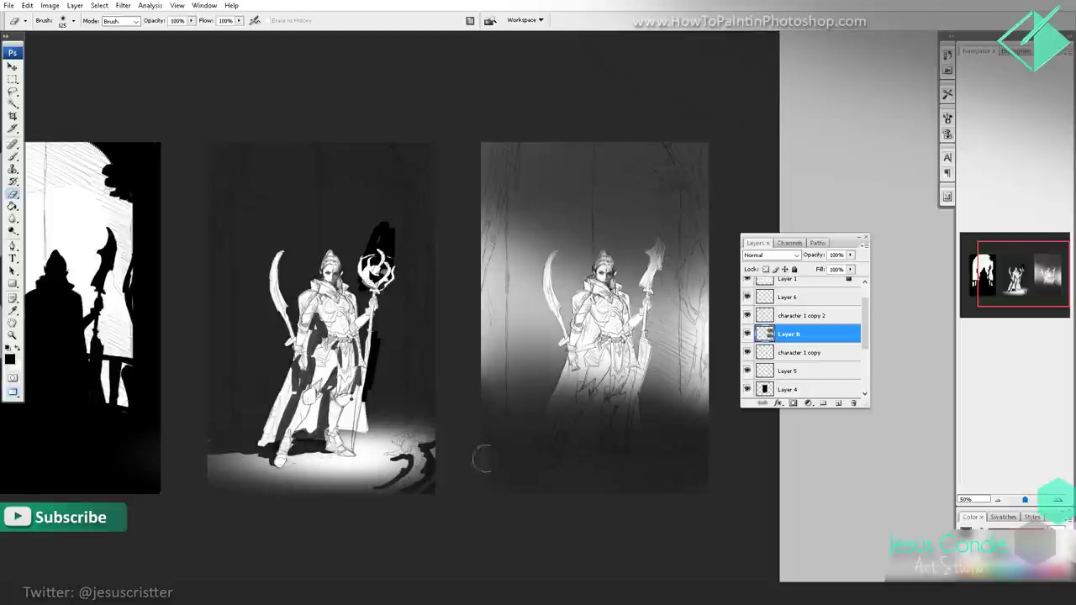
{"action": "mouse_move", "coordinate": [480, 456]}
{"action": "left_mouse_down"}
{"action": "mouse_move", "coordinate": [557, 457]}
{"action": "mouse_move", "coordinate": [506, 456]}
{"action": "left_mouse_up"}
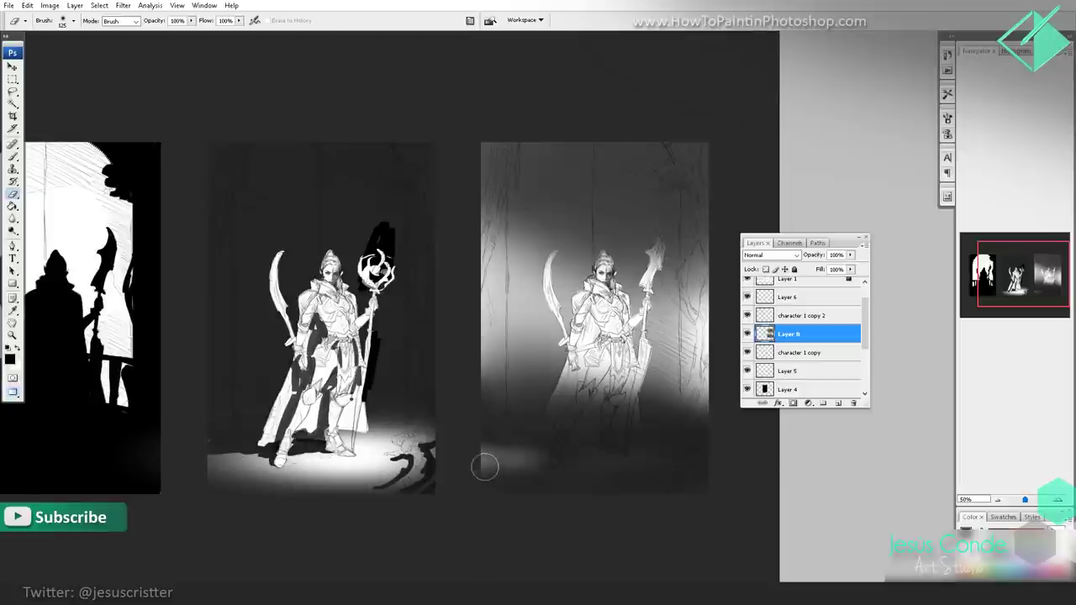
{"action": "key", "text": "3"}
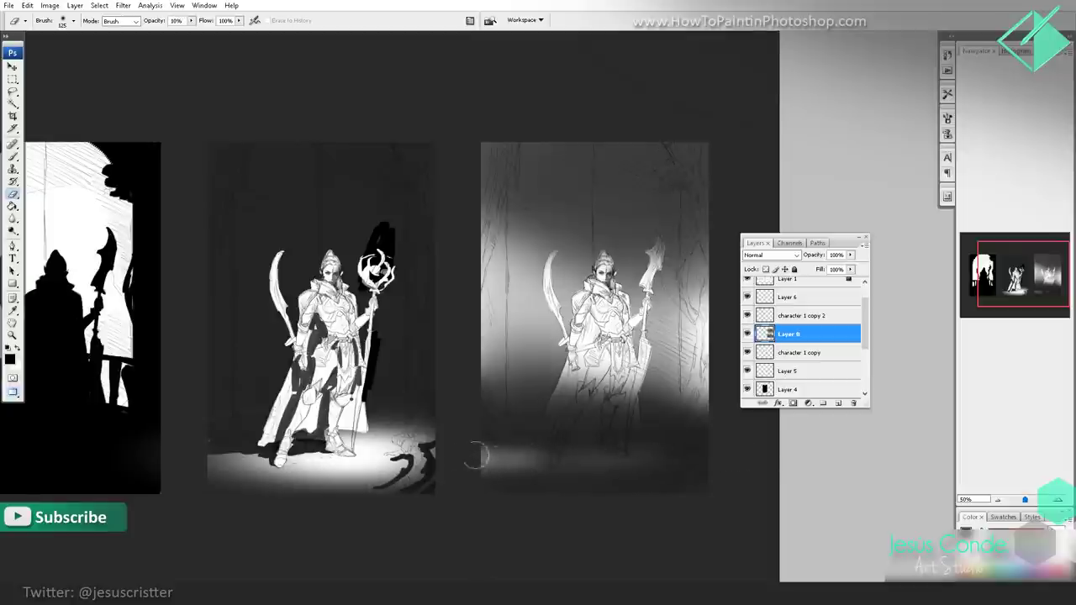
{"action": "mouse_move", "coordinate": [728, 459]}
{"action": "left_mouse_down"}
{"action": "mouse_move", "coordinate": [497, 458]}
{"action": "mouse_move", "coordinate": [520, 453]}
{"action": "mouse_move", "coordinate": [475, 471]}
{"action": "mouse_move", "coordinate": [740, 439]}
{"action": "mouse_move", "coordinate": [494, 464]}
{"action": "left_mouse_up"}
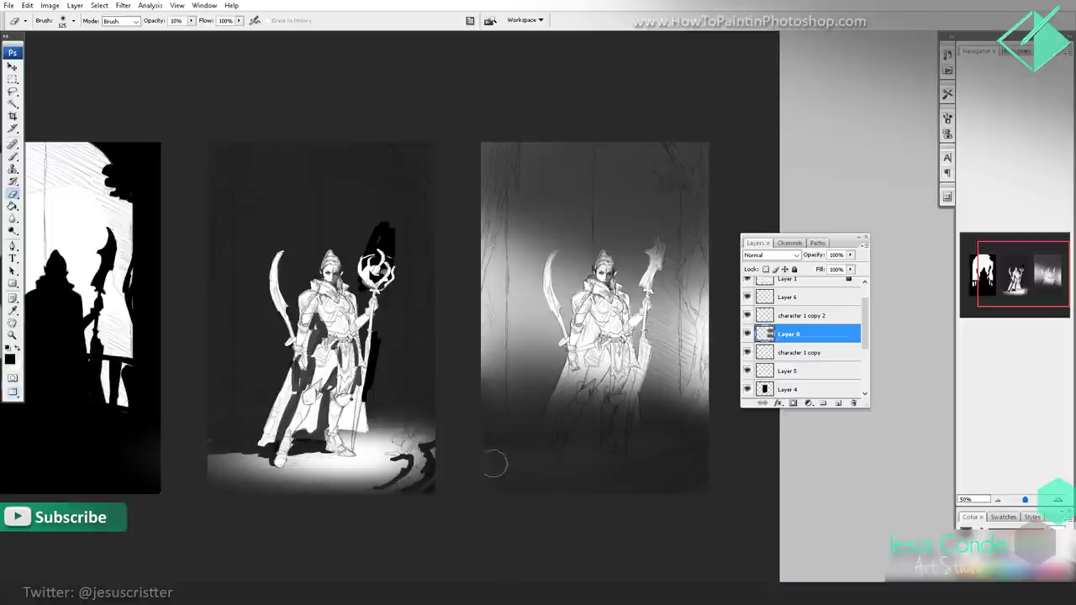
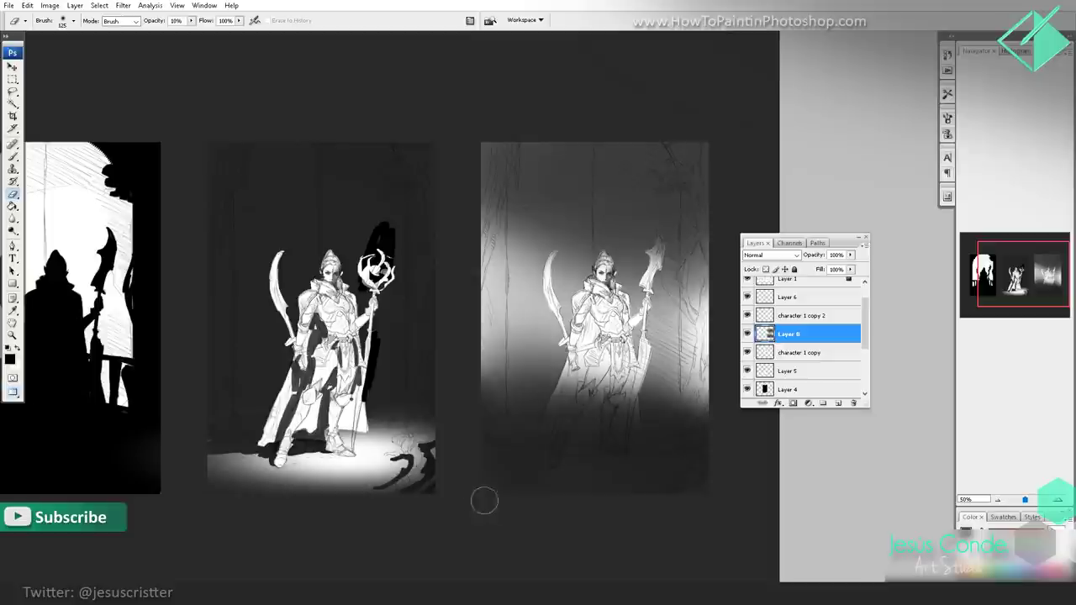
{"action": "mouse_move", "coordinate": [606, 479]}
{"action": "left_mouse_down"}
{"action": "mouse_move", "coordinate": [624, 481]}
{"action": "mouse_move", "coordinate": [639, 502]}
{"action": "left_mouse_up"}
{"action": "left_click_drag", "start_coordinate": [572, 488], "coordinate": [647, 491]}
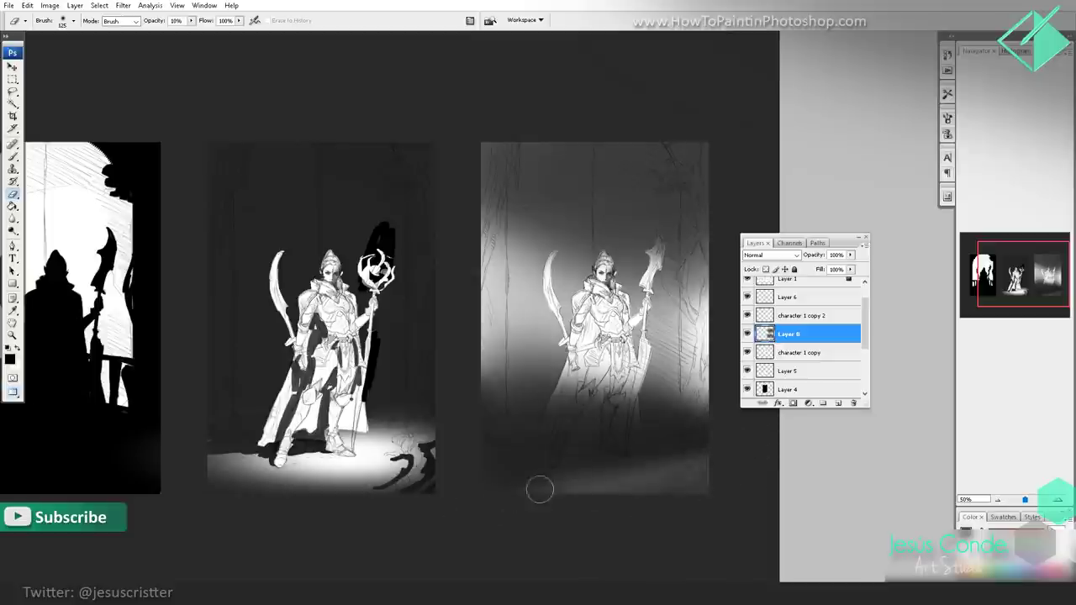
{"action": "left_click_drag", "start_coordinate": [586, 479], "coordinate": [724, 463]}
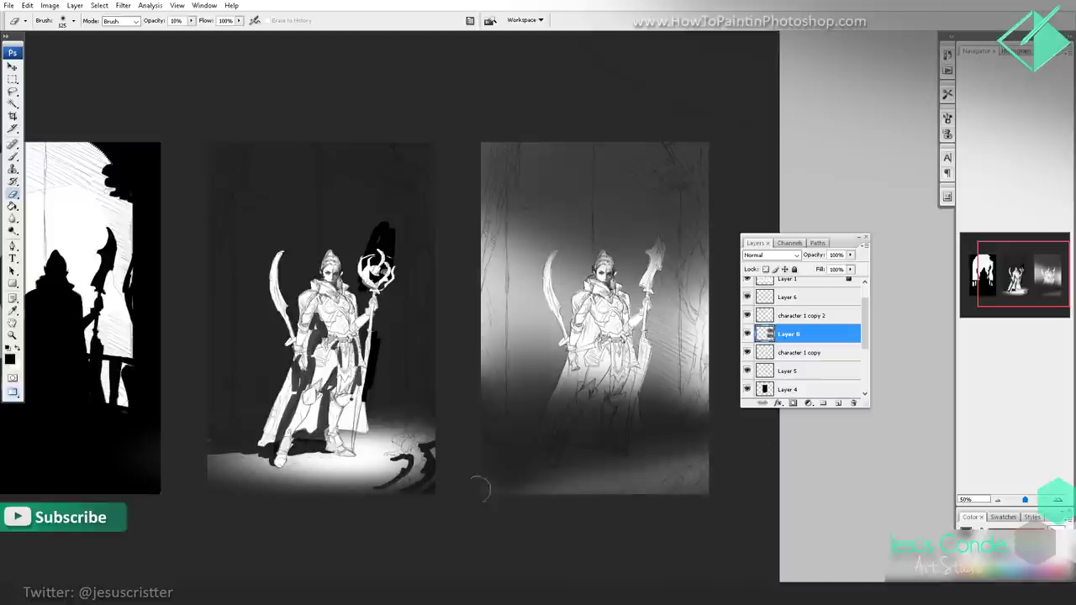
{"action": "mouse_move", "coordinate": [477, 484]}
{"action": "left_mouse_down"}
{"action": "mouse_move", "coordinate": [702, 479]}
{"action": "mouse_move", "coordinate": [584, 489]}
{"action": "left_mouse_up"}
{"action": "key", "text": "b"}
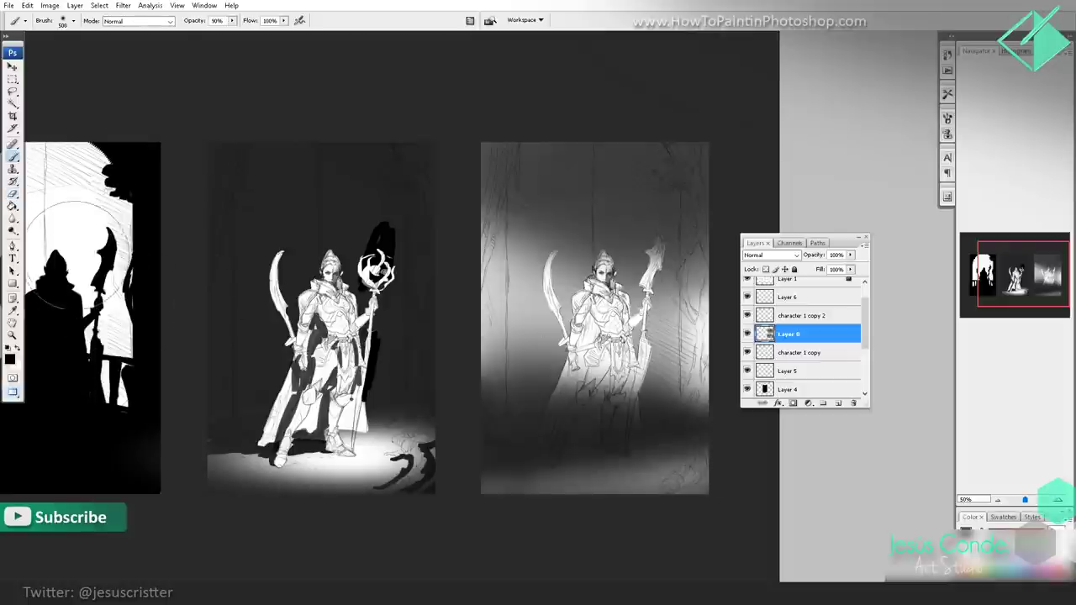
{"action": "left_click", "coordinate": [74, 22]}
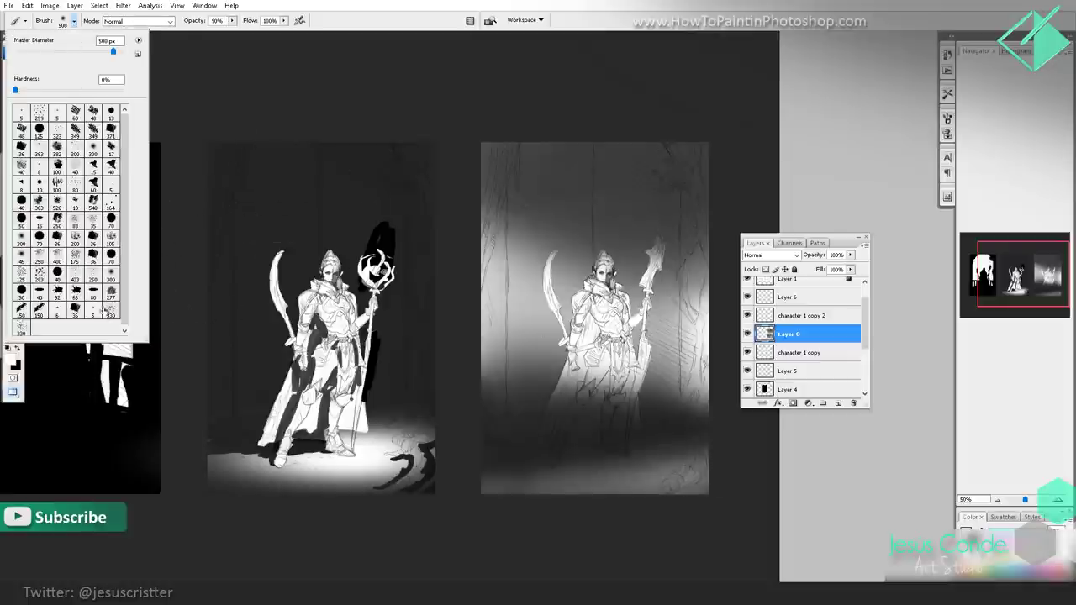
{"action": "double_click", "coordinate": [40, 290]}
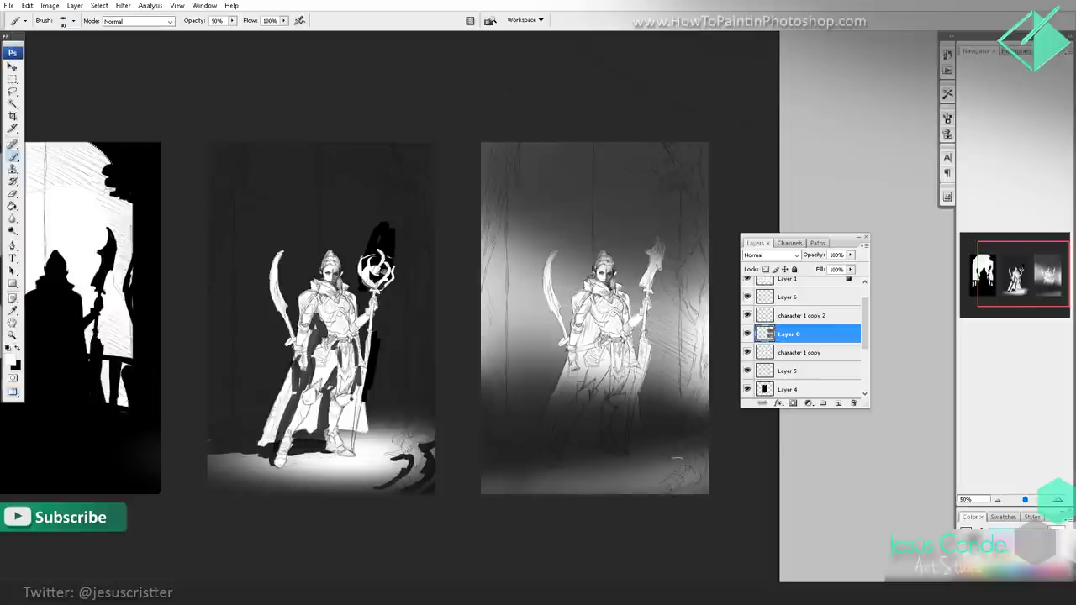
{"action": "mouse_move", "coordinate": [679, 469]}
{"action": "left_mouse_down"}
{"action": "mouse_move", "coordinate": [644, 354]}
{"action": "mouse_move", "coordinate": [666, 366]}
{"action": "left_mouse_up"}
{"action": "key", "text": "ctrl+z"}
{"action": "left_click_drag", "start_coordinate": [697, 455], "coordinate": [666, 403]}
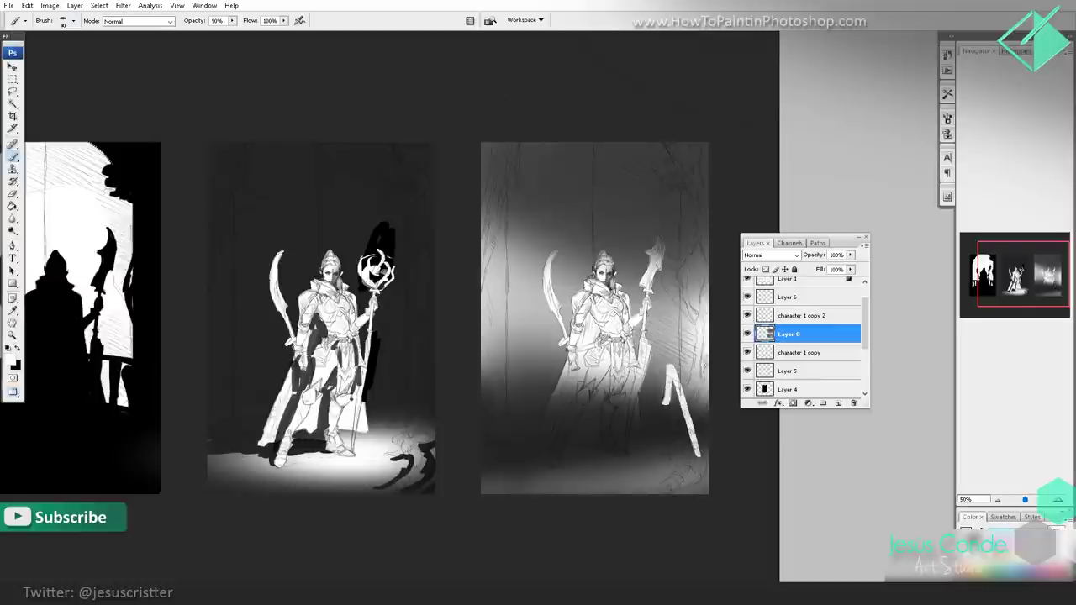
{"action": "key", "text": "ctrl+z"}
{"action": "key", "text": "e"}
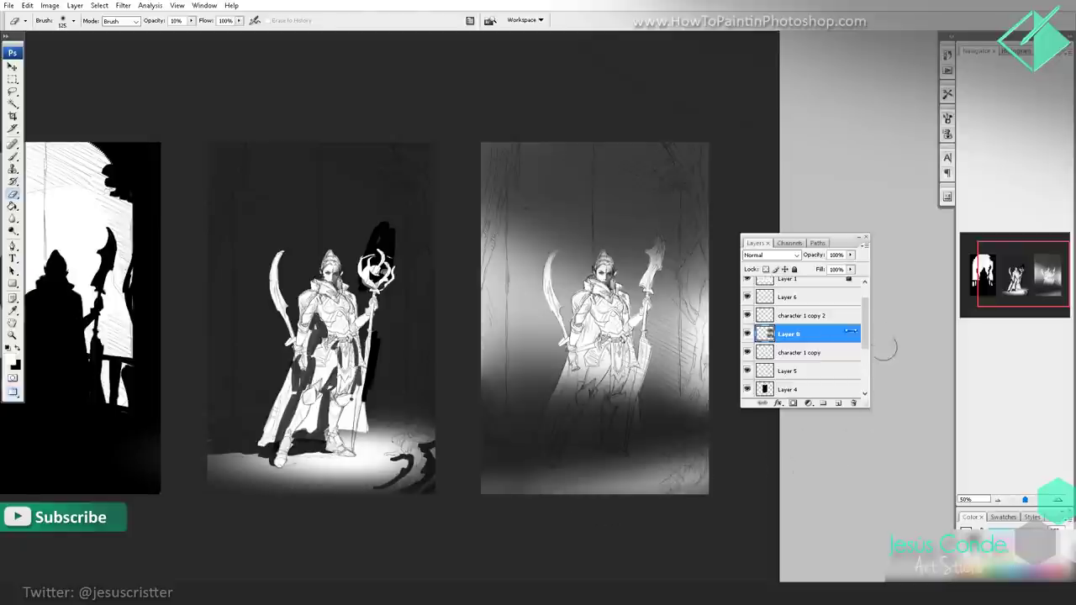
- Darken the top of the third thumbnail on Layer 8 with a soft 500 px brush, using the black sampled from the second thumbnail
{"action": "key", "text": "b"}
{"action": "left_click", "coordinate": [387, 236], "text": "alt"}
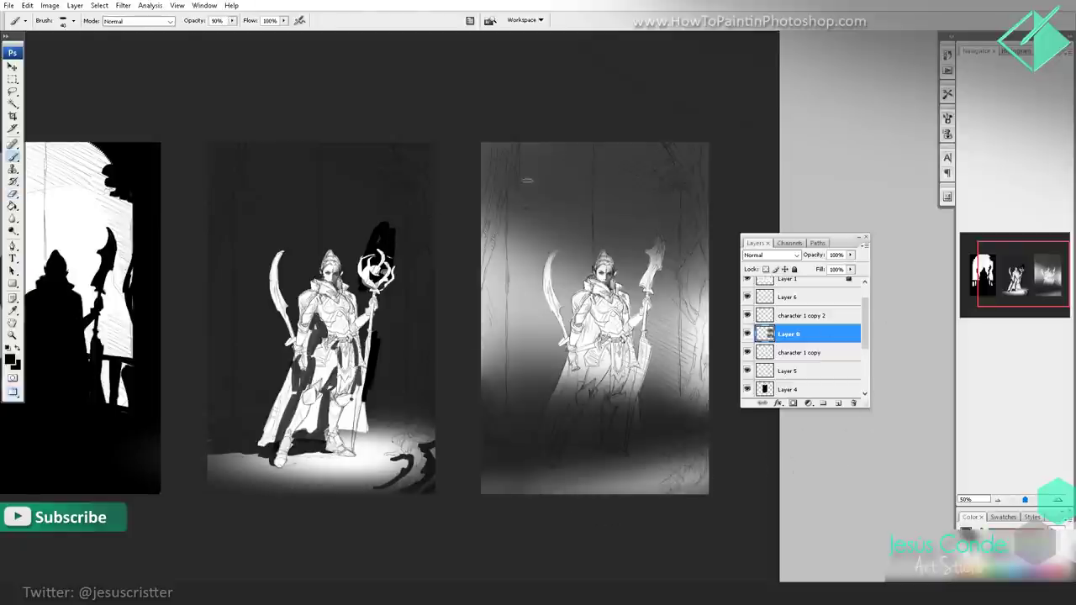
{"action": "left_click", "coordinate": [74, 23]}
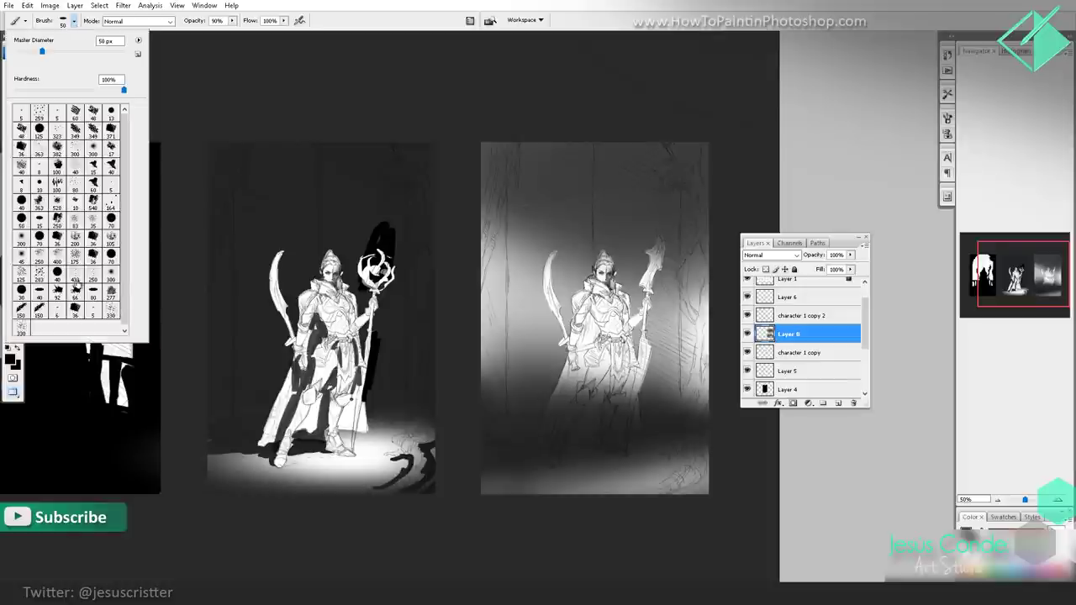
{"action": "left_click", "coordinate": [115, 276]}
{"action": "left_click", "coordinate": [382, 82]}
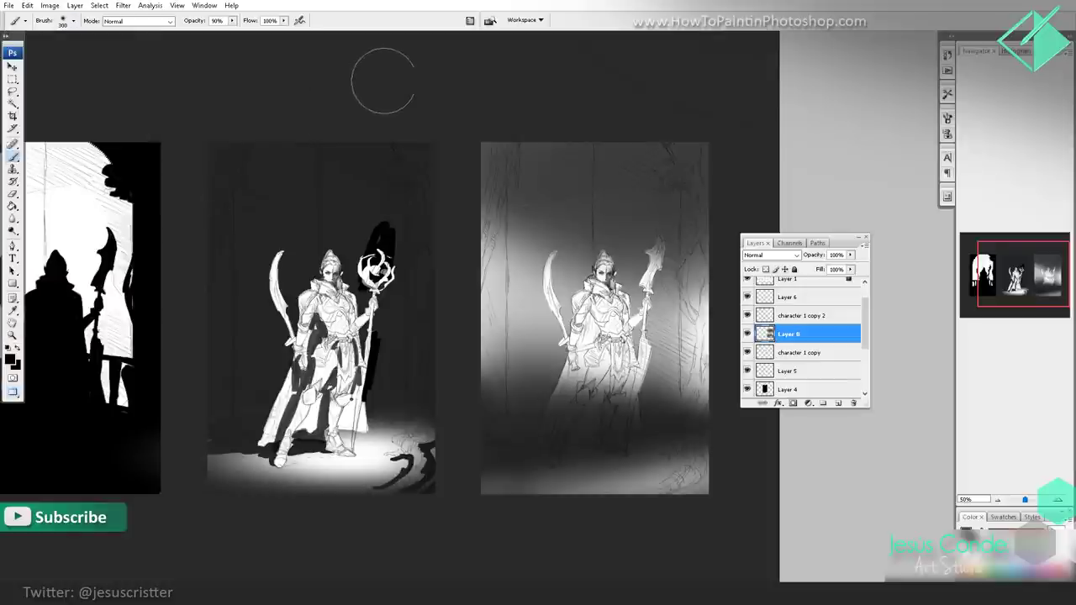
{"action": "key", "text": "]"}
{"action": "key", "text": "]"}
{"action": "mouse_move", "coordinate": [489, 116]}
{"action": "left_mouse_down"}
{"action": "mouse_move", "coordinate": [671, 132]}
{"action": "mouse_move", "coordinate": [618, 122]}
{"action": "mouse_move", "coordinate": [587, 139]}
{"action": "mouse_move", "coordinate": [562, 177]}
{"action": "mouse_move", "coordinate": [456, 147]}
{"action": "mouse_move", "coordinate": [695, 177]}
{"action": "mouse_move", "coordinate": [734, 204]}
{"action": "mouse_move", "coordinate": [719, 221]}
{"action": "mouse_move", "coordinate": [677, 150]}
{"action": "mouse_move", "coordinate": [709, 271]}
{"action": "mouse_move", "coordinate": [657, 187]}
{"action": "mouse_move", "coordinate": [655, 201]}
{"action": "mouse_move", "coordinate": [682, 234]}
{"action": "mouse_move", "coordinate": [606, 161]}
{"action": "mouse_move", "coordinate": [521, 178]}
{"action": "mouse_move", "coordinate": [593, 196]}
{"action": "mouse_move", "coordinate": [501, 191]}
{"action": "mouse_move", "coordinate": [599, 208]}
{"action": "mouse_move", "coordinate": [722, 204]}
{"action": "left_mouse_up"}
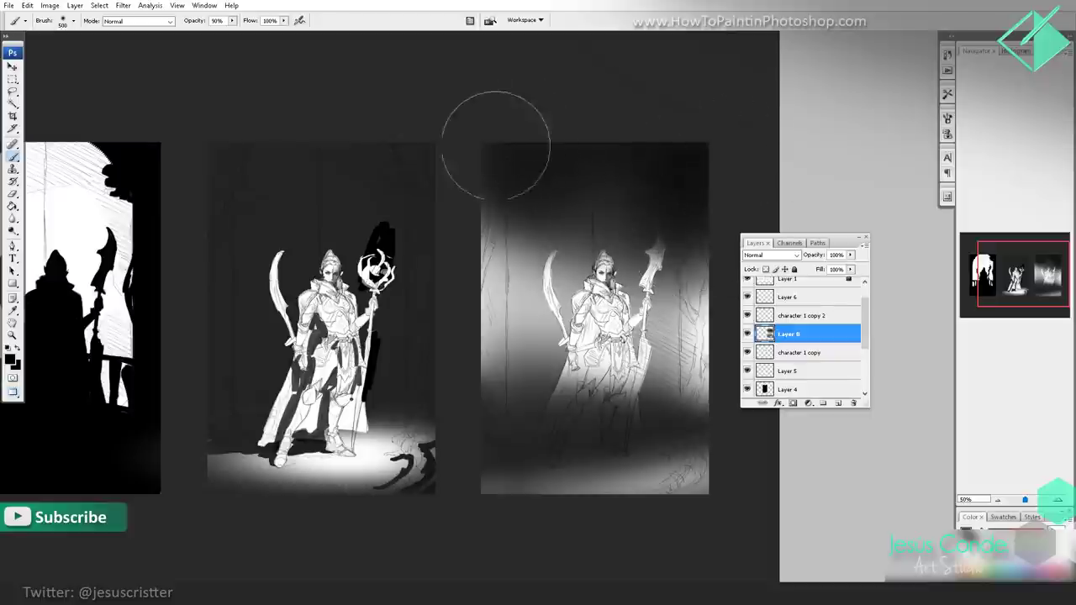
- Lower the balcony layer's opacity to 89%
{"action": "left_click_drag", "start_coordinate": [475, 245], "coordinate": [614, 231]}
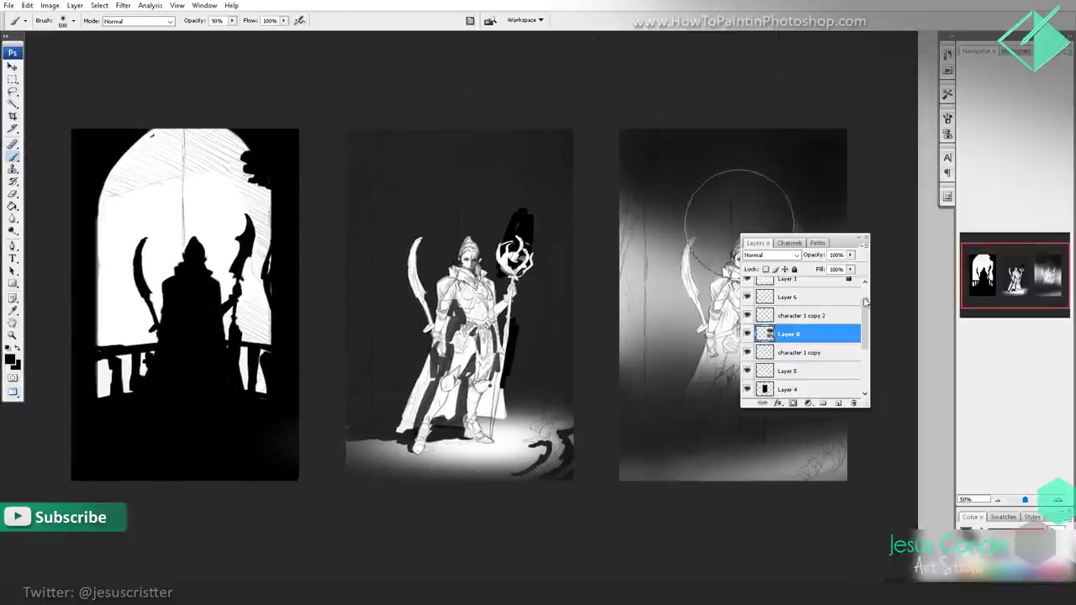
{"action": "left_click_drag", "start_coordinate": [866, 325], "coordinate": [863, 363]}
{"action": "left_click", "coordinate": [807, 334]}
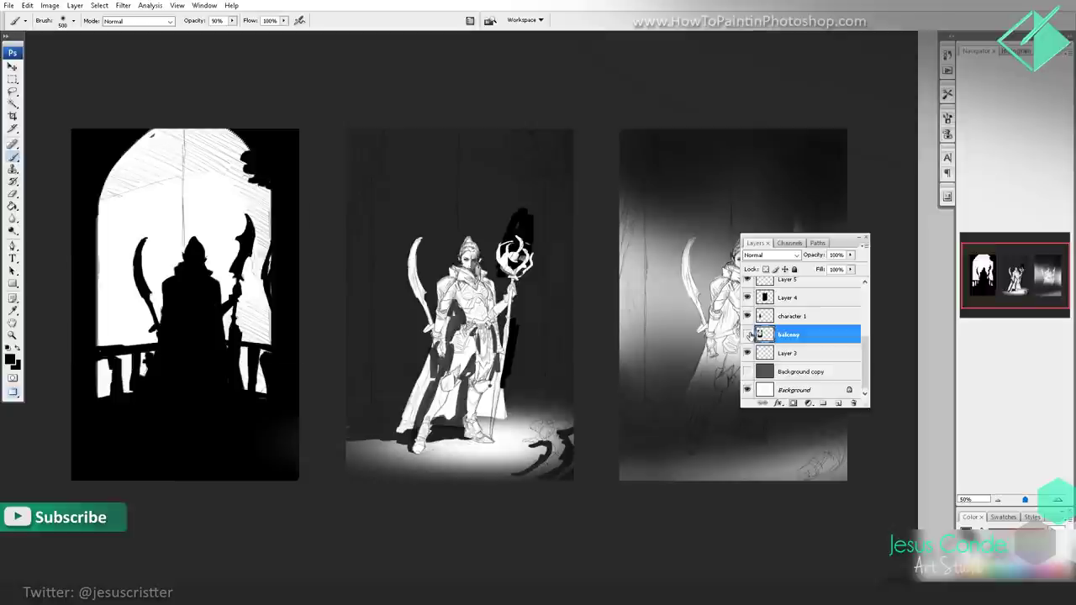
{"action": "key", "text": "h"}
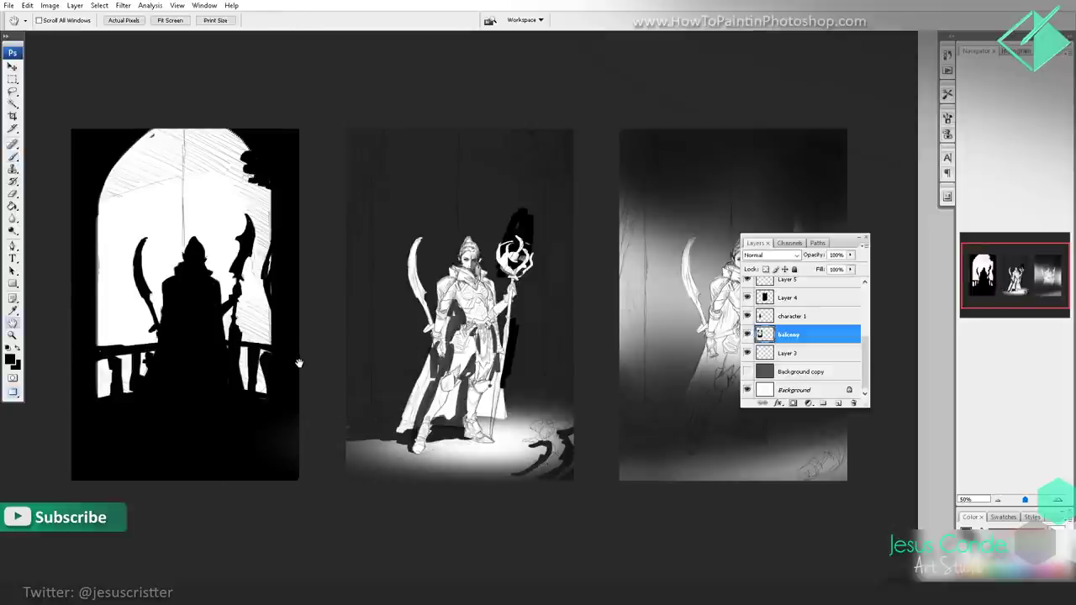
{"action": "key", "text": "8"}
{"action": "key", "text": "9"}
{"action": "key", "text": "8"}
{"action": "key", "text": "8"}
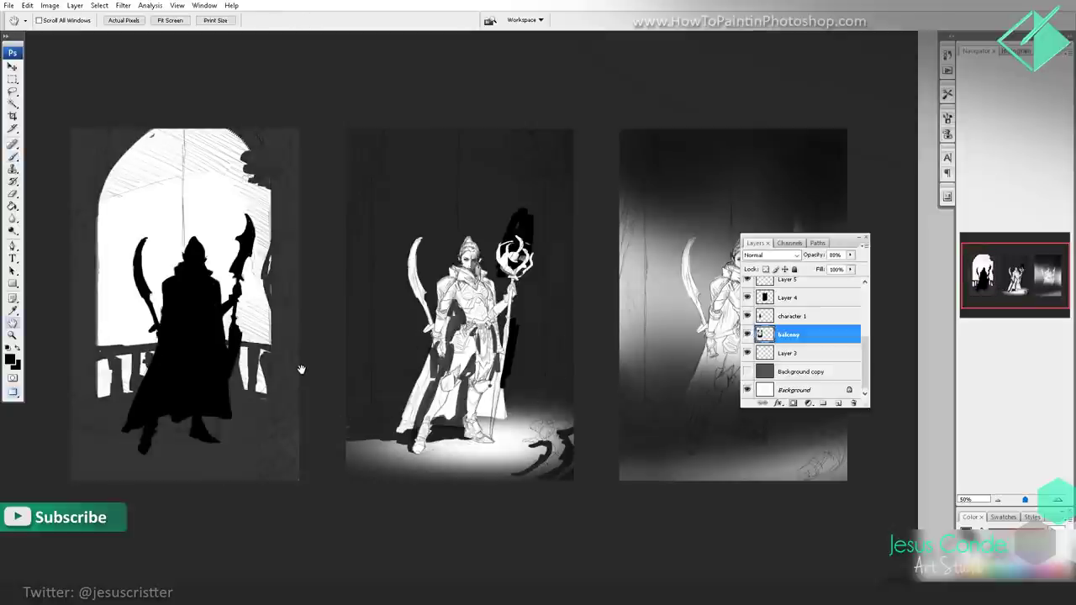
{"action": "key", "text": "8"}
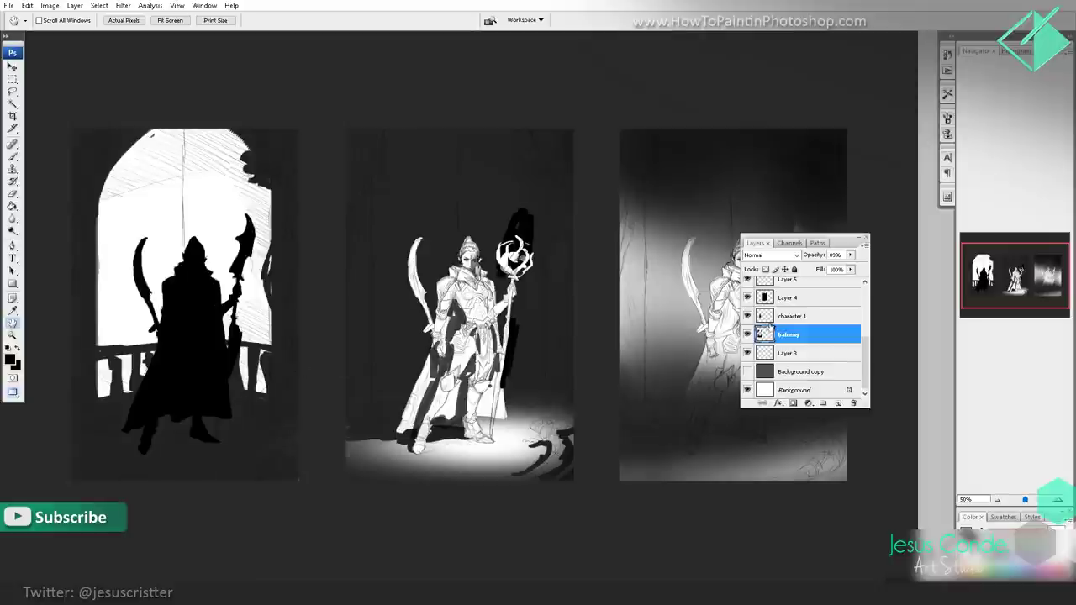
- Set the character 1 layer's opacity to 98%
{"action": "left_click", "coordinate": [768, 318]}
{"action": "key", "text": "6"}
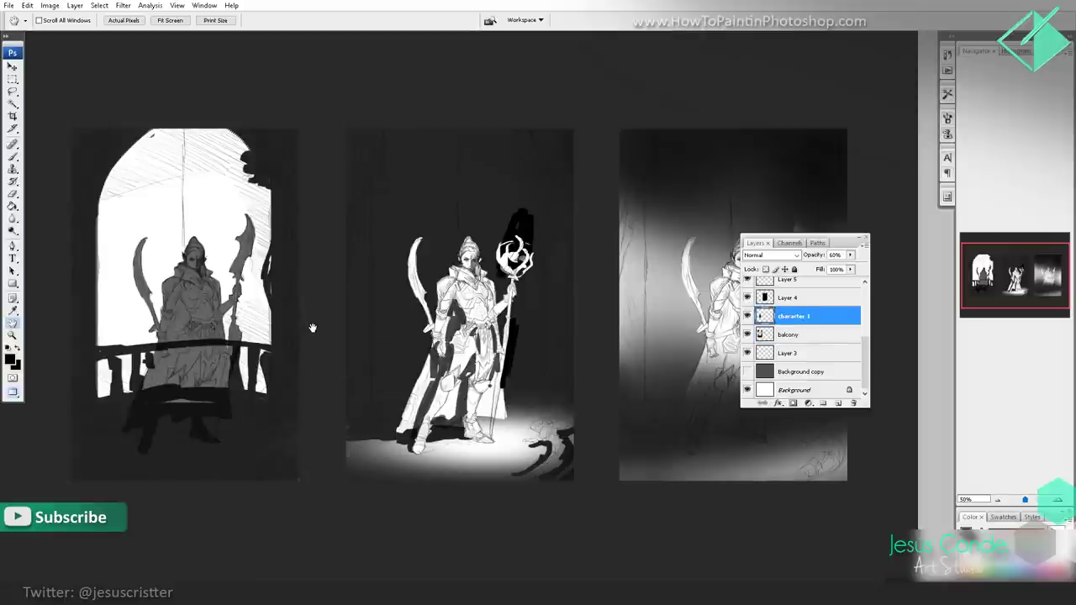
{"action": "key", "text": "9"}
{"action": "key", "text": "8"}
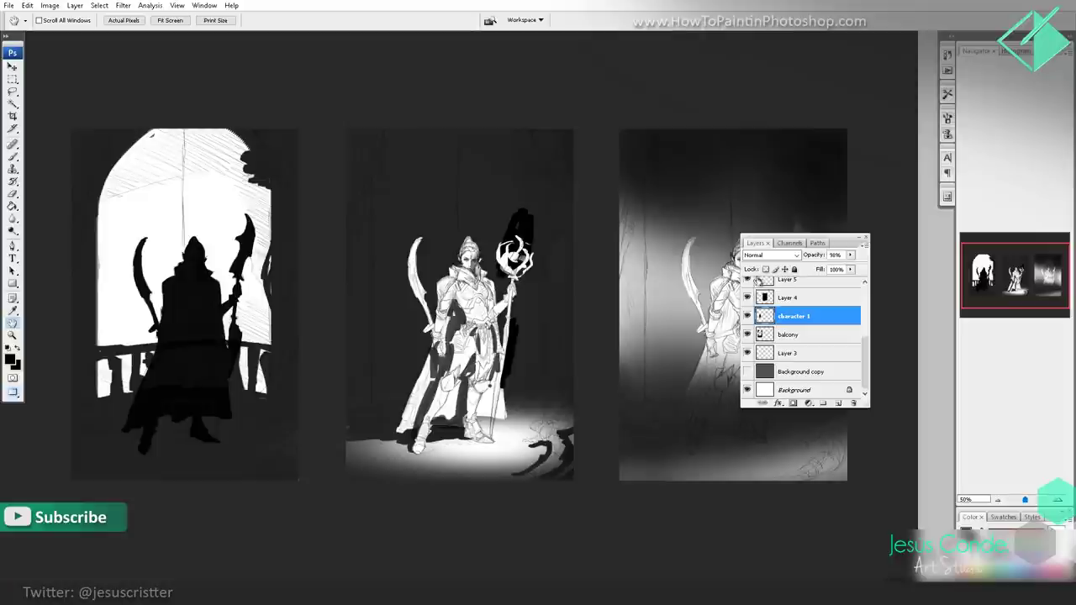
- Restore the character 1 layer's opacity to 100%, then duplicate it and hide the duplicate
{"action": "left_click", "coordinate": [748, 279]}
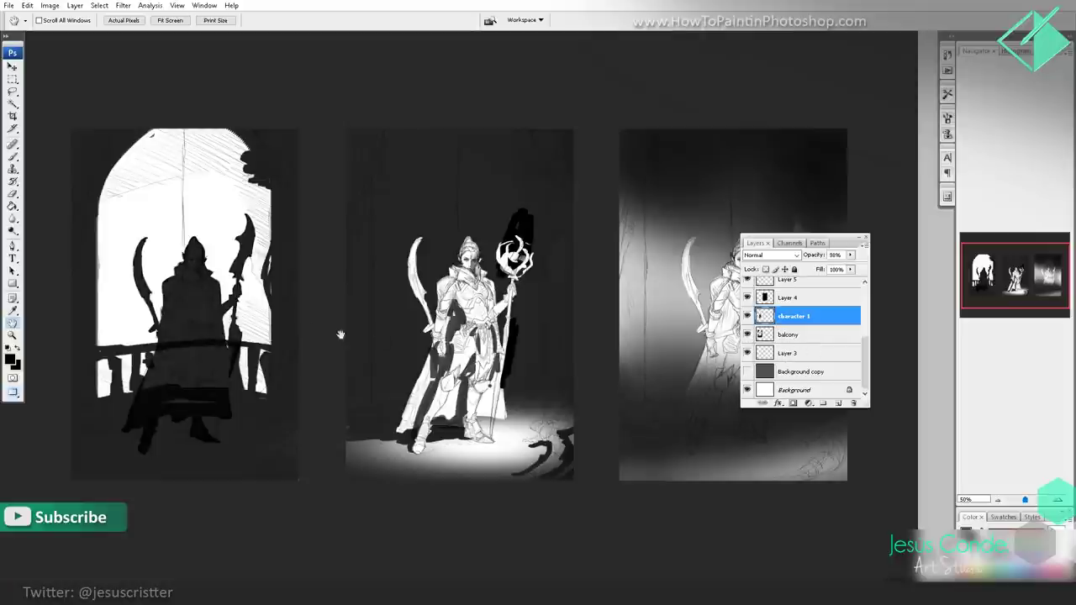
{"action": "key", "text": "0"}
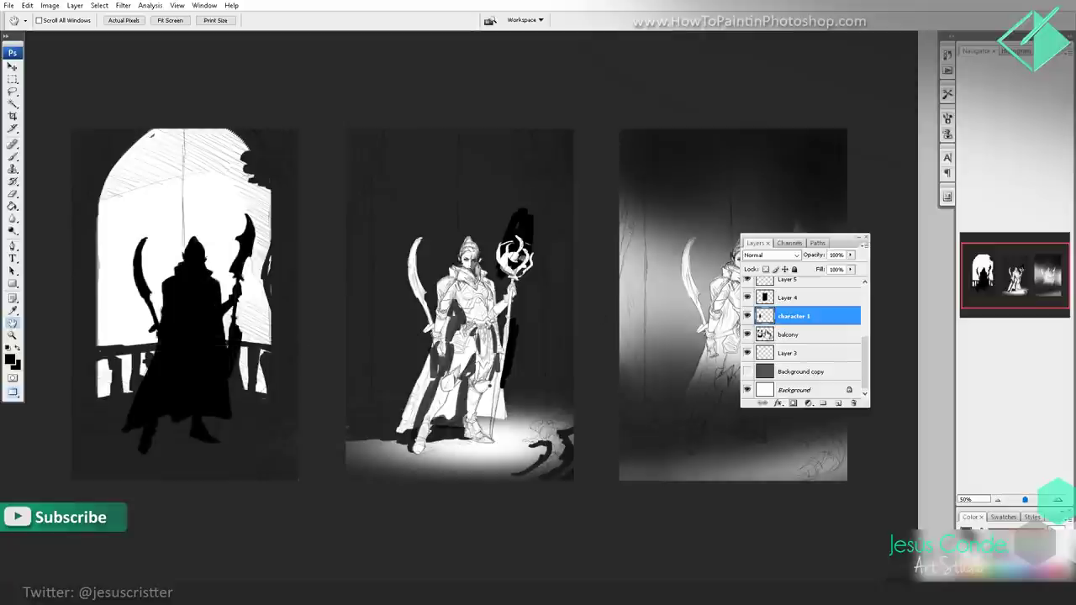
{"action": "key", "text": "ctrl+j"}
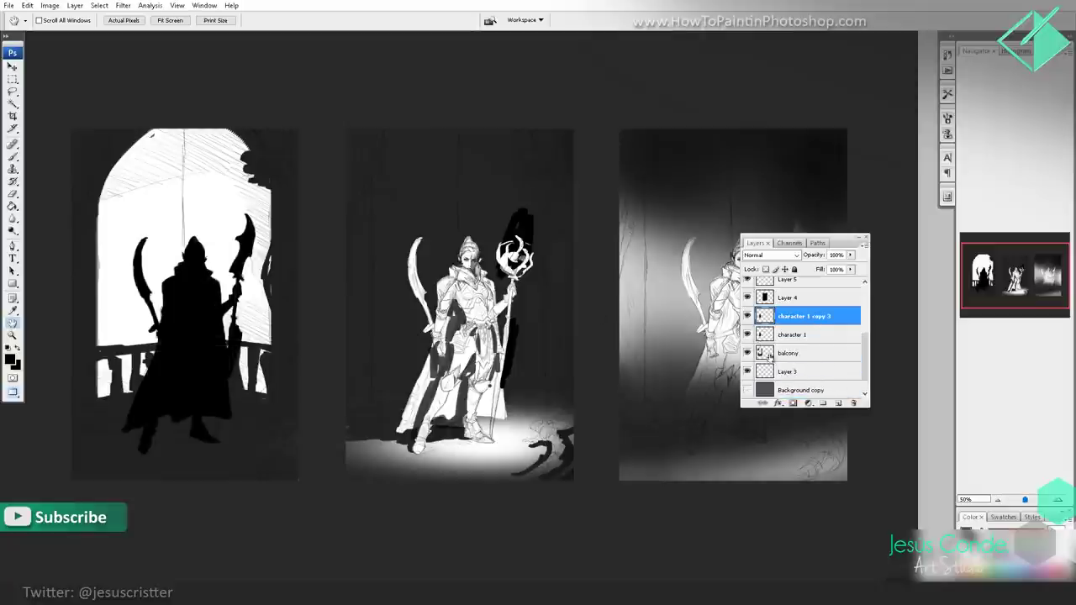
{"action": "left_click", "coordinate": [747, 316]}
- Merge the original character 1 layer down into the balcony layer
{"action": "left_click", "coordinate": [759, 334]}
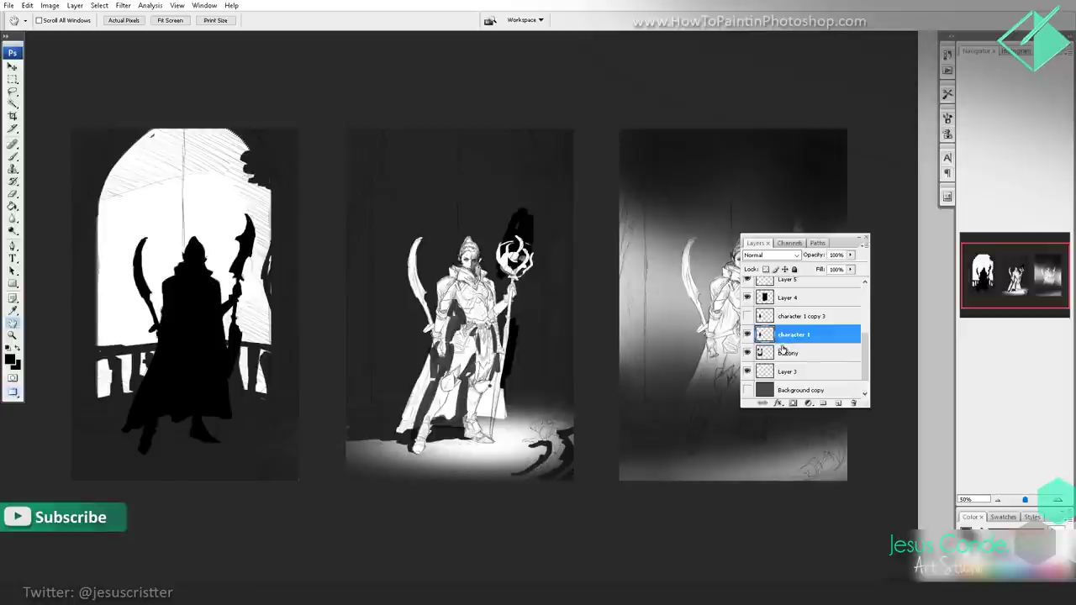
{"action": "key", "text": "ctrl+e"}
{"action": "left_click", "coordinate": [748, 335]}
{"action": "left_click", "coordinate": [747, 335]}
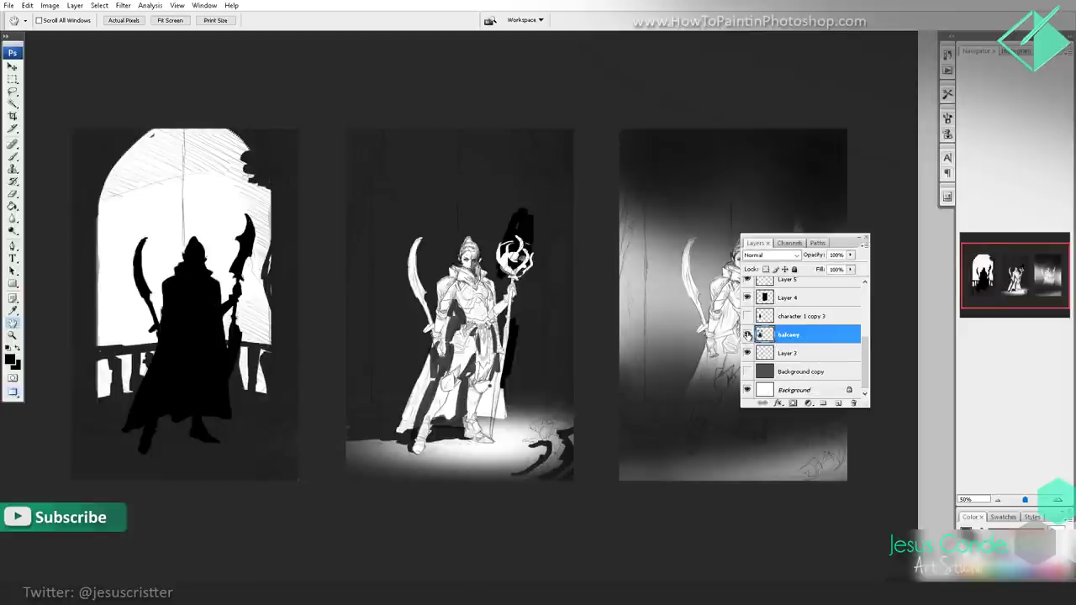
{"action": "key", "text": "ctrl+alt+z"}
{"action": "left_click", "coordinate": [781, 337]}
{"action": "key", "text": "ctrl+e"}
- Lower the merged balcony layer's opacity to 77% so the line sketch shows through the first thumbnail
{"action": "key", "text": "9"}
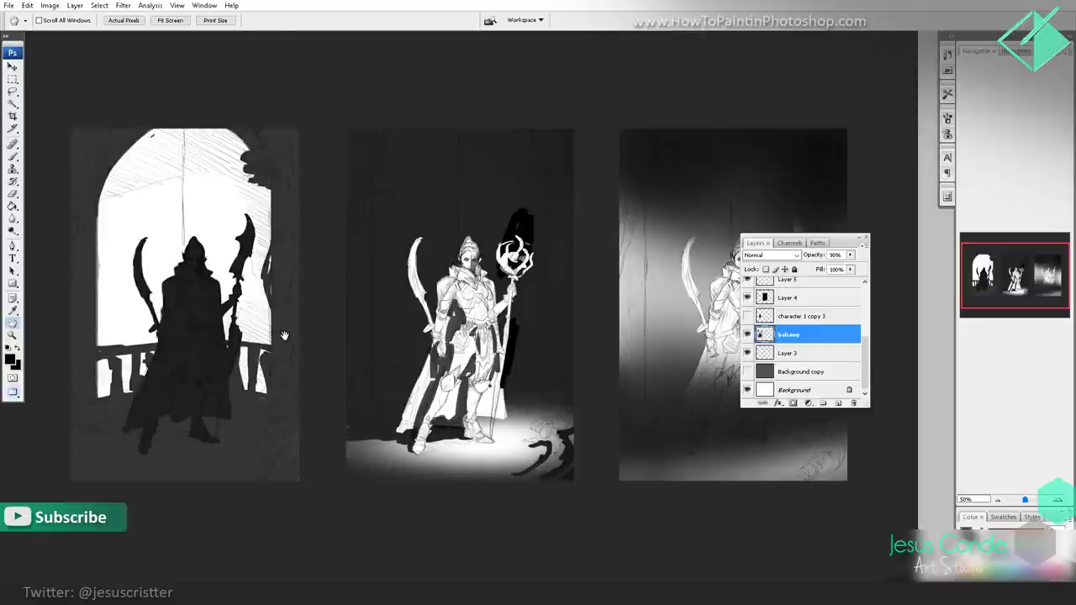
{"action": "key", "text": "7"}
{"action": "key", "text": "7"}
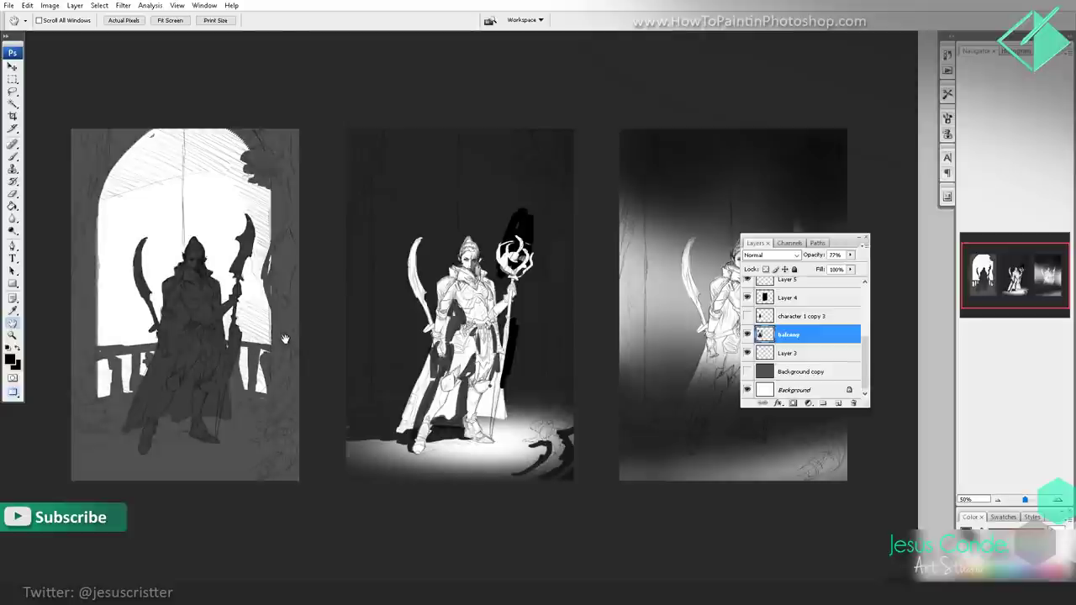
{"action": "key", "text": "0"}
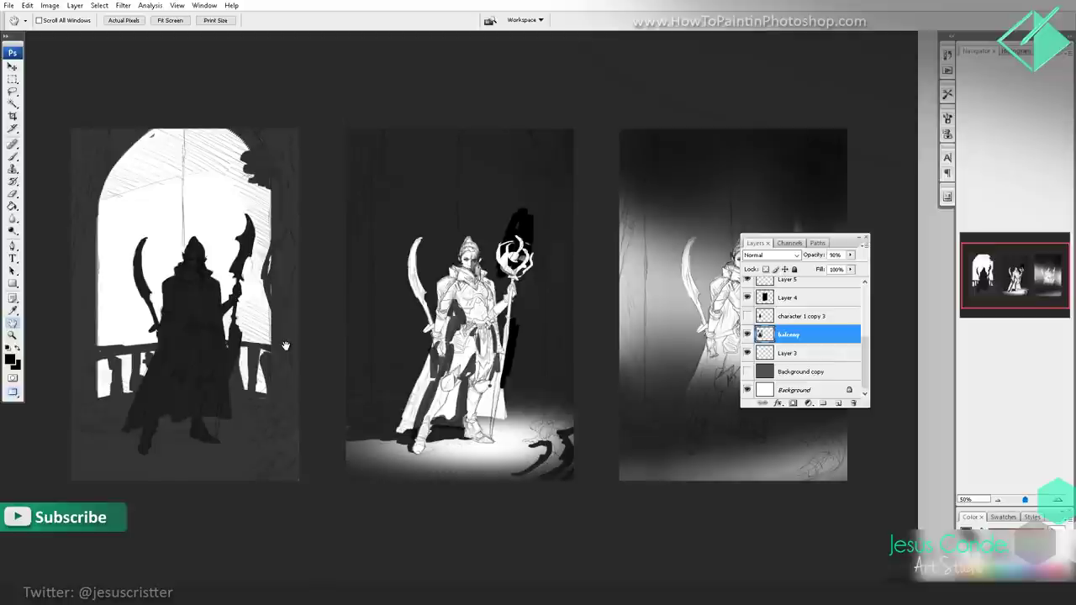
{"action": "key", "text": "8"}
{"action": "key", "text": "8"}
{"action": "key", "text": "7"}
{"action": "key", "text": "7"}
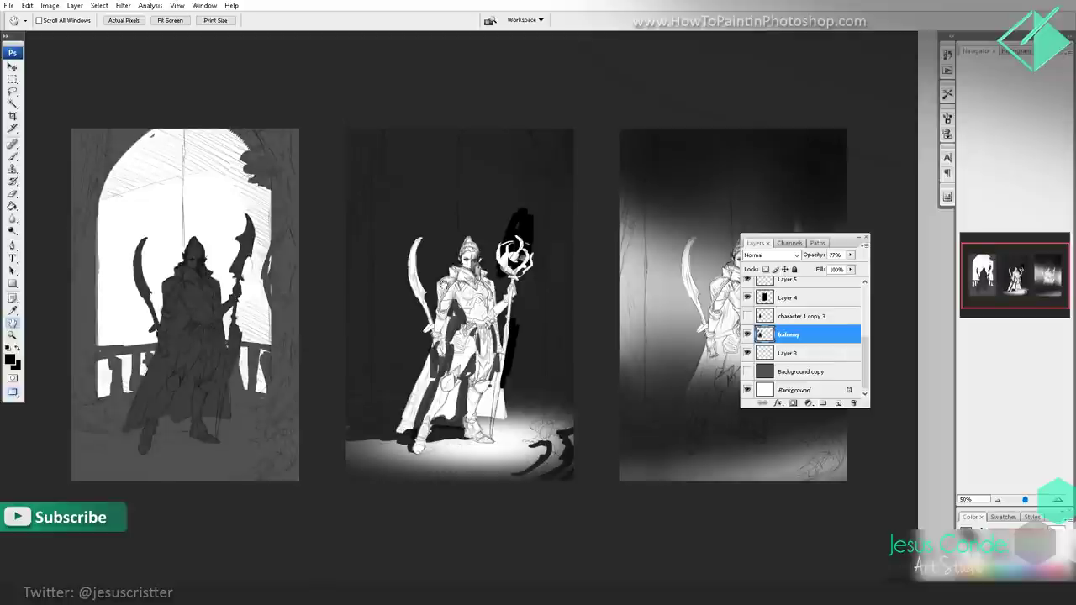
- Lighten the elf's chest in the first thumbnail on the balcony layer with a soft 125 px eraser at 10% opacity
{"action": "key", "text": "e"}
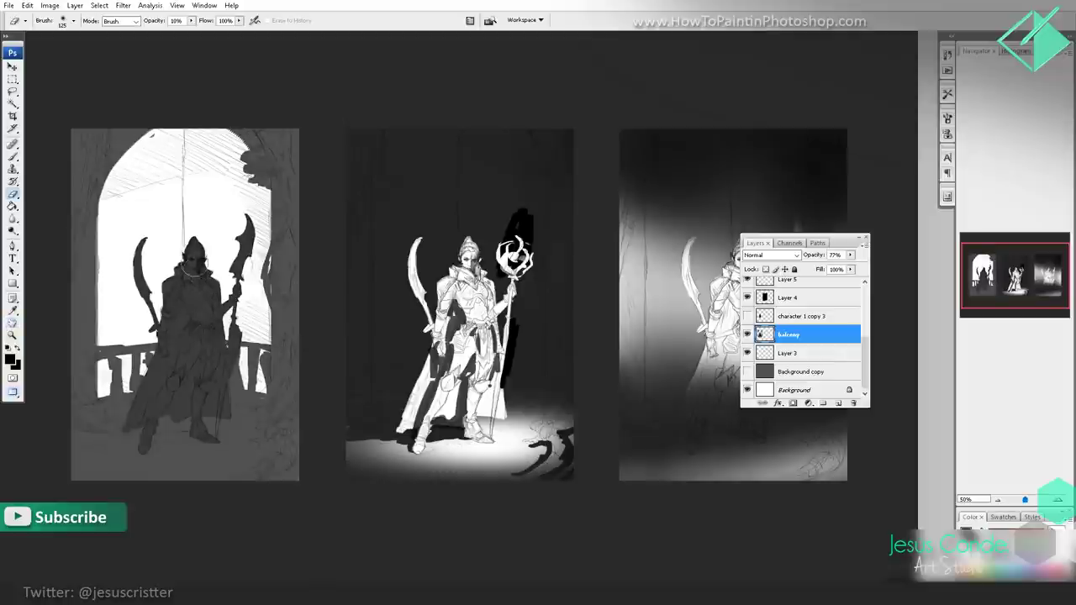
{"action": "left_click_drag", "start_coordinate": [194, 267], "coordinate": [195, 328]}
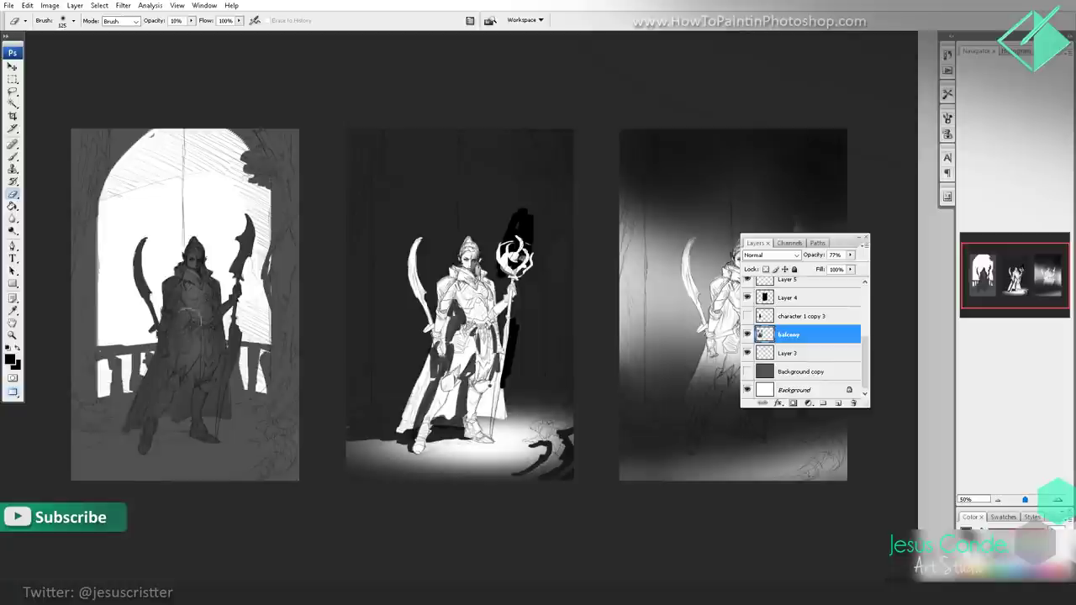
- Reduce the soft brush to 175 px and paint out the black patch above the second elf's staff on the character 1 copy layer
{"action": "key", "text": "b"}
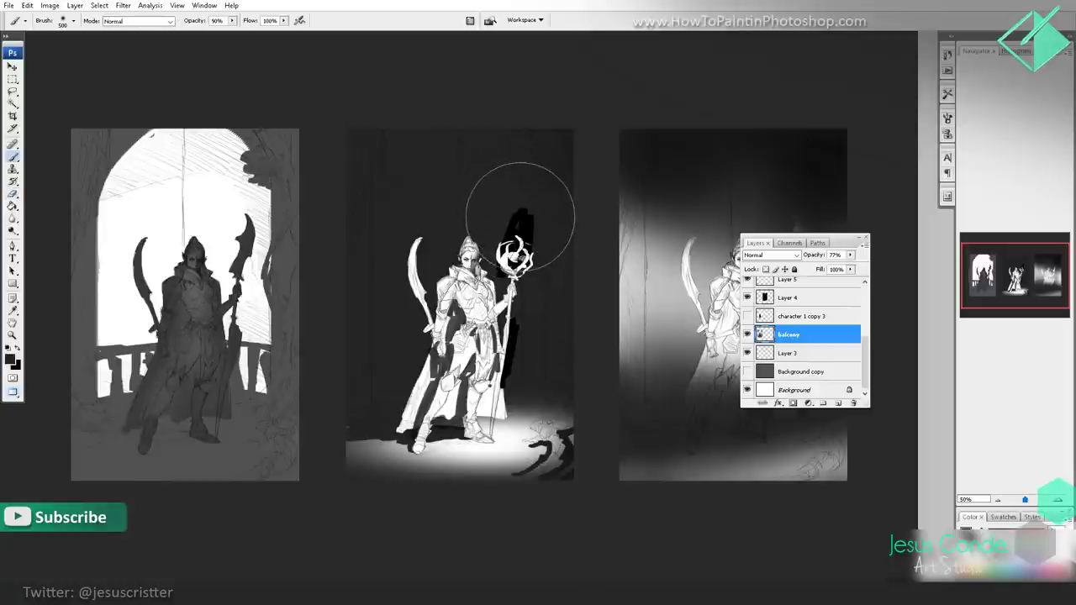
{"action": "key", "text": "bracketleft"}
{"action": "key", "text": "bracketleft"}
{"action": "key", "text": "bracketleft"}
{"action": "key", "text": "bracketleft"}
{"action": "key", "text": "bracketleft"}
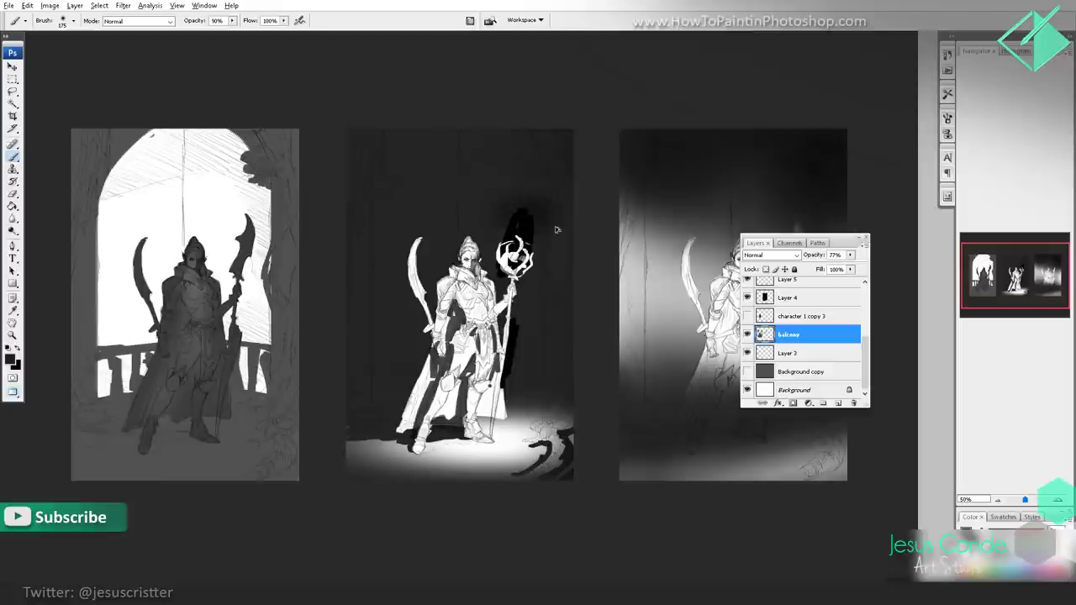
{"action": "scroll", "coordinate": [778, 320], "scroll_direction": "up", "scroll_amount": 3}
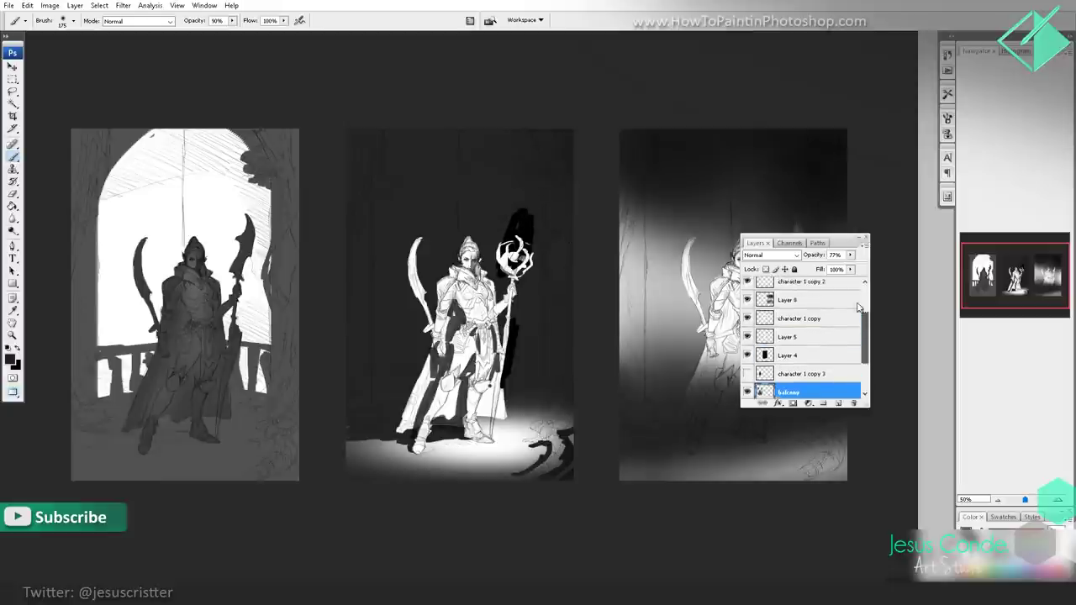
{"action": "left_click", "coordinate": [748, 341]}
{"action": "left_click", "coordinate": [748, 342]}
{"action": "left_click", "coordinate": [798, 340]}
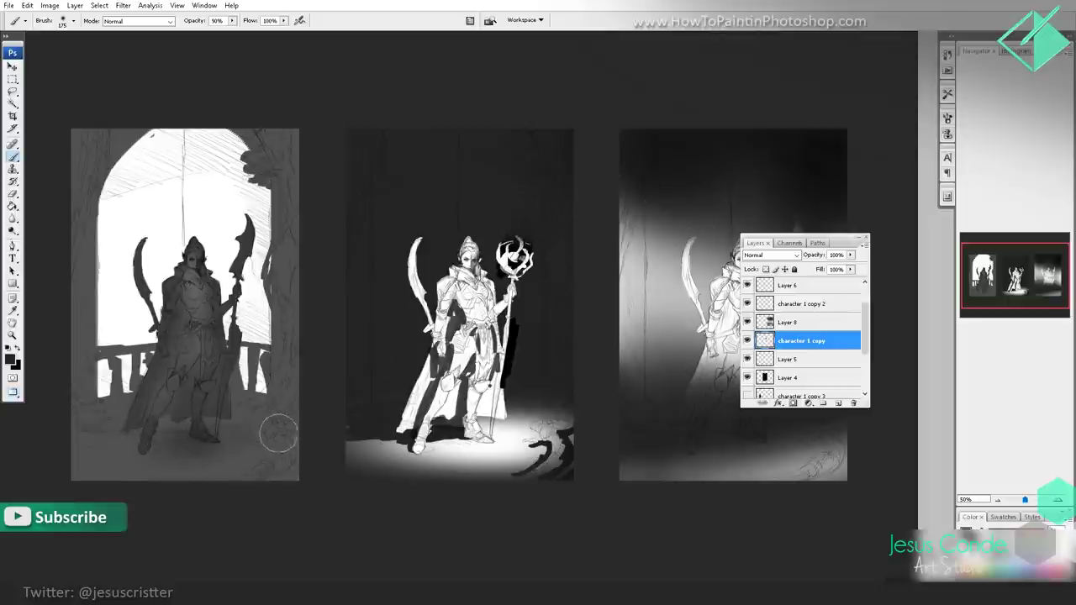
- Duplicate the balcony layer and hide the original balcony layer beneath the copy
{"action": "key", "text": "bracketleft"}
{"action": "key", "text": "bracketleft"}
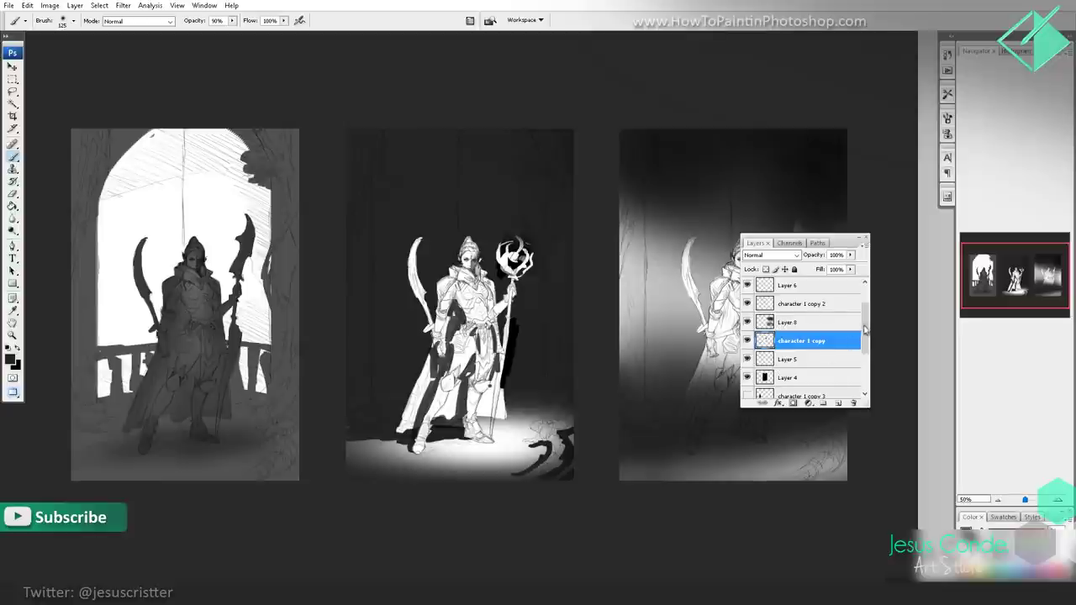
{"action": "left_click_drag", "start_coordinate": [865, 329], "coordinate": [865, 354]}
{"action": "left_click", "coordinate": [748, 358]}
{"action": "left_click", "coordinate": [748, 358]}
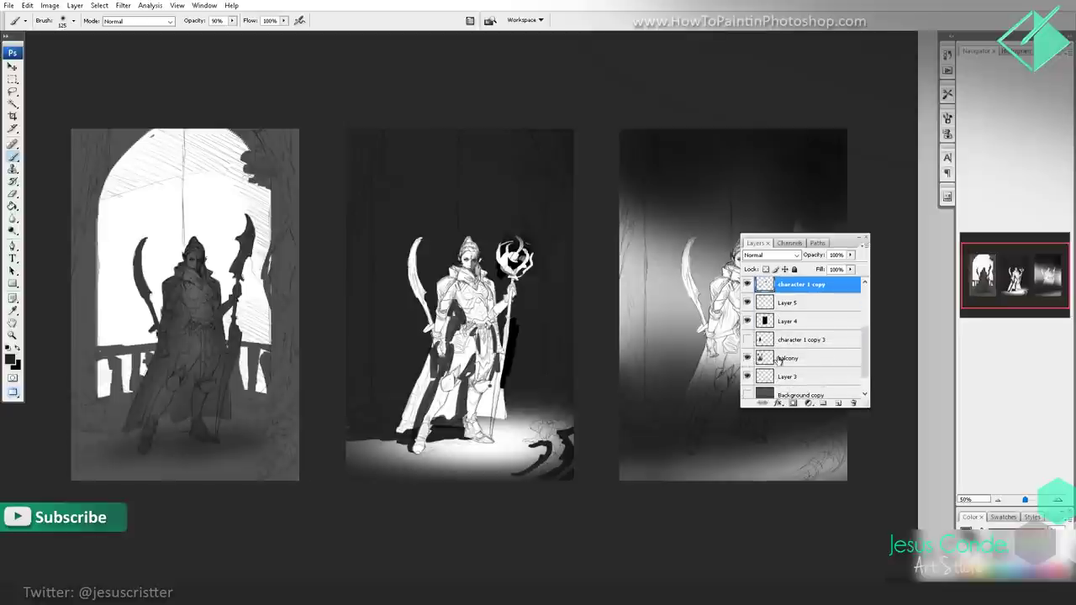
{"action": "left_click_drag", "start_coordinate": [798, 360], "coordinate": [838, 404]}
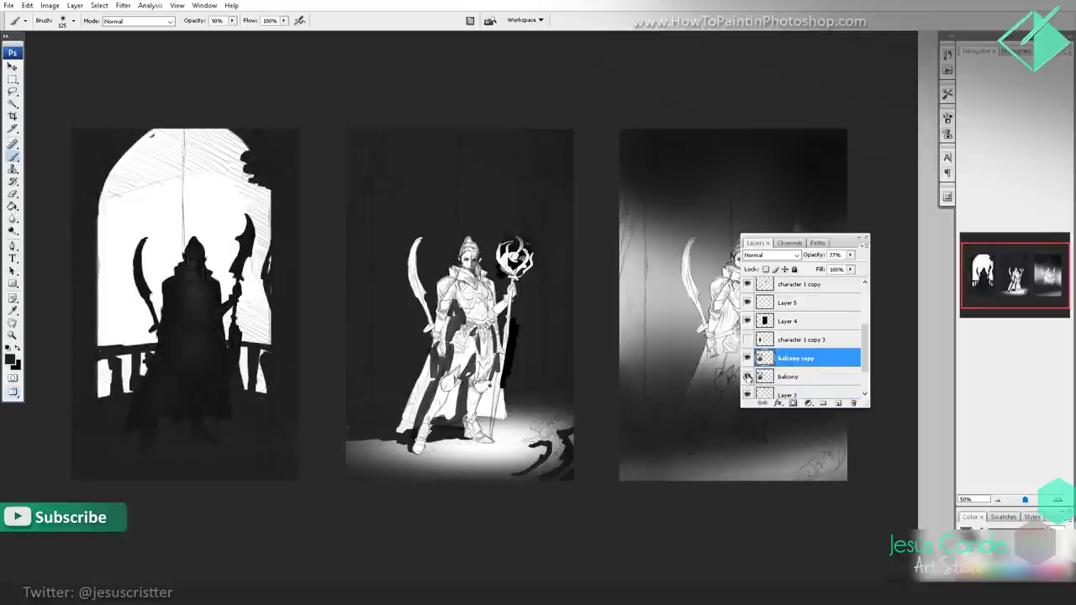
{"action": "left_click", "coordinate": [747, 377]}
- Erase soft diagonal streaks of light across the floor around the character's legs on the balcony copy layer
{"action": "key", "text": "e"}
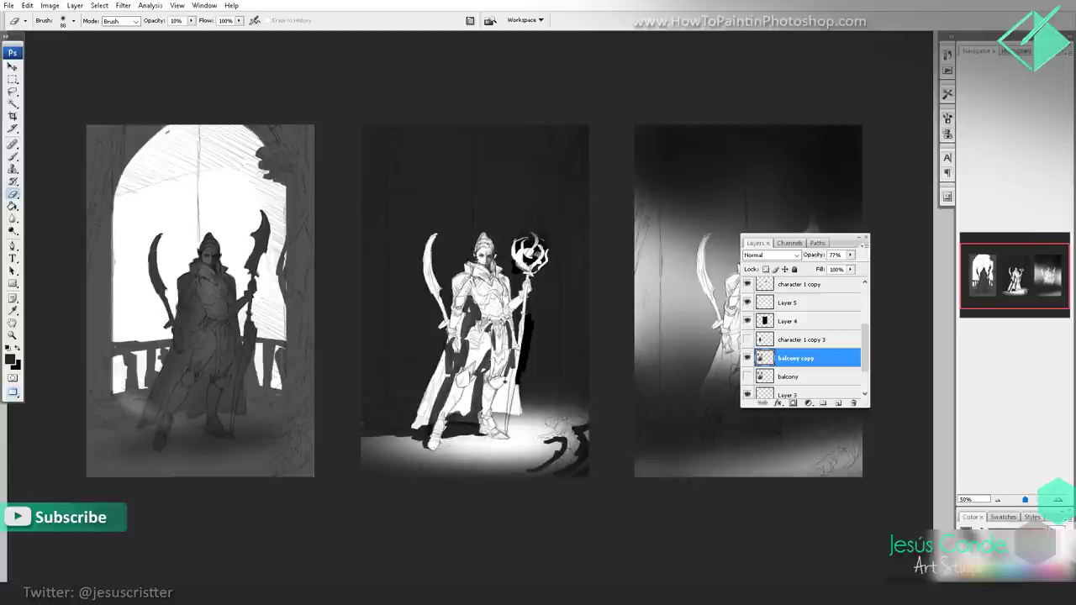
{"action": "left_click_drag", "start_coordinate": [117, 395], "coordinate": [263, 469]}
{"action": "mouse_move", "coordinate": [143, 385]}
{"action": "left_mouse_down"}
{"action": "mouse_move", "coordinate": [206, 406]}
{"action": "mouse_move", "coordinate": [196, 391]}
{"action": "mouse_move", "coordinate": [304, 432]}
{"action": "left_mouse_up"}
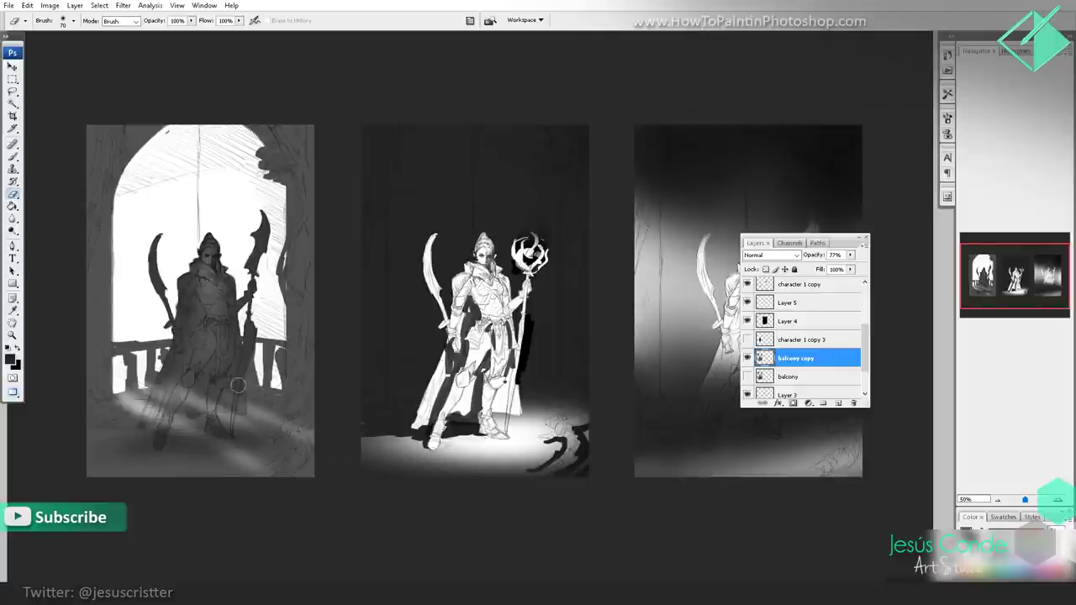
{"action": "mouse_move", "coordinate": [238, 385]}
{"action": "left_mouse_down"}
{"action": "mouse_move", "coordinate": [312, 412]}
{"action": "mouse_move", "coordinate": [213, 402]}
{"action": "mouse_move", "coordinate": [361, 456]}
{"action": "left_mouse_up"}
{"action": "left_click_drag", "start_coordinate": [210, 407], "coordinate": [314, 460]}
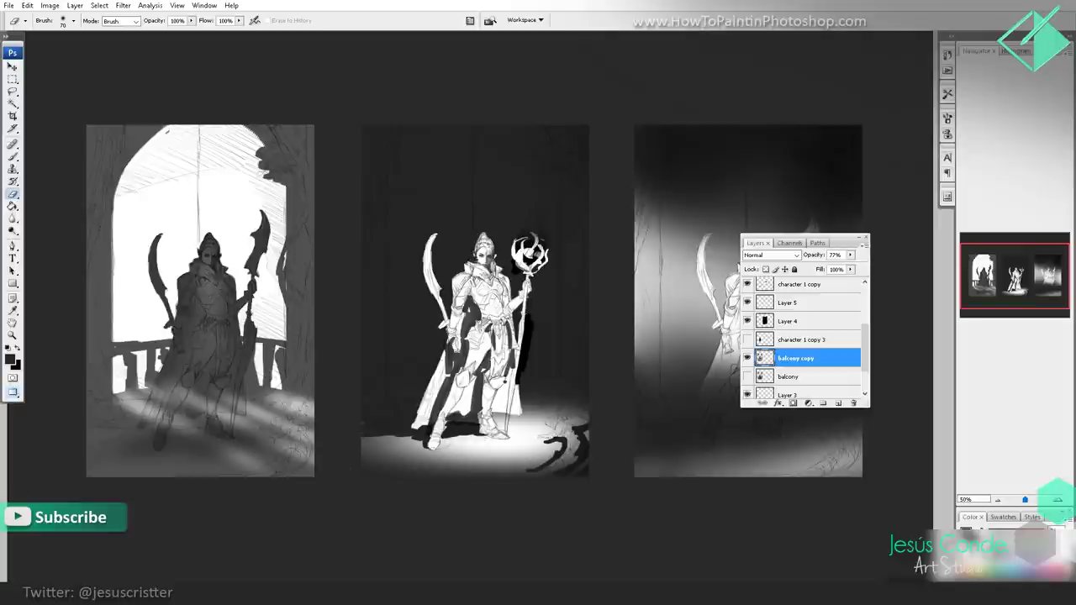
{"action": "mouse_move", "coordinate": [198, 441]}
{"action": "left_mouse_down"}
{"action": "mouse_move", "coordinate": [278, 493]}
{"action": "mouse_move", "coordinate": [273, 484]}
{"action": "mouse_move", "coordinate": [321, 494]}
{"action": "left_mouse_up"}
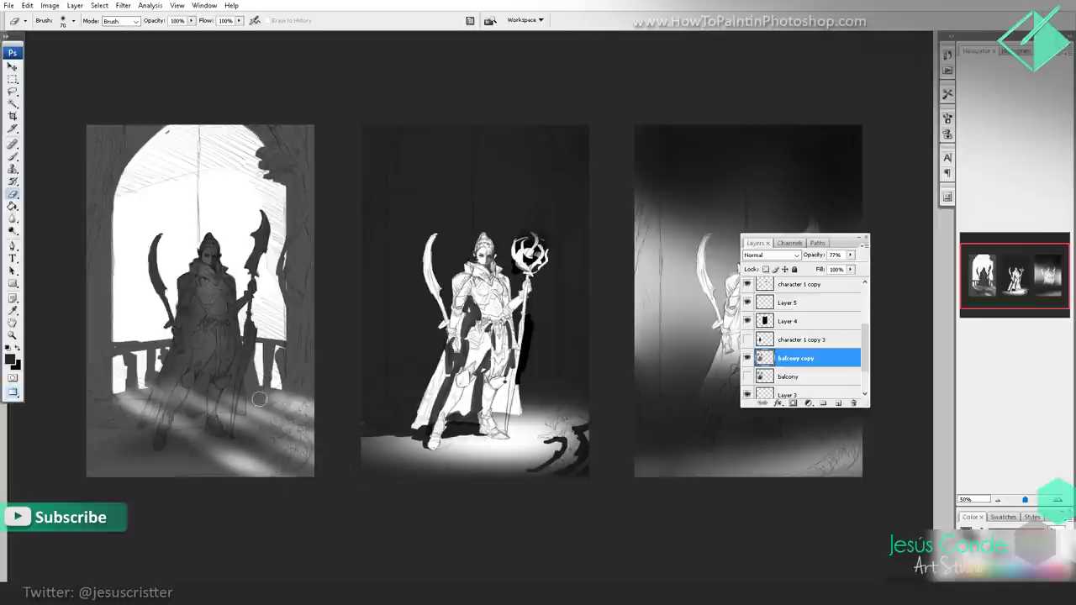
- Enlarge the eraser to about 400 px and softly lighten the lower floor of the balcony scene
{"action": "key", "text": "bracketright"}
{"action": "key", "text": "bracketright"}
{"action": "key", "text": "bracketright"}
{"action": "key", "text": "bracketright"}
{"action": "key", "text": "bracketright"}
{"action": "key", "text": "bracketright"}
{"action": "mouse_move", "coordinate": [238, 446]}
{"action": "left_mouse_down"}
{"action": "mouse_move", "coordinate": [333, 432]}
{"action": "mouse_move", "coordinate": [289, 457]}
{"action": "mouse_move", "coordinate": [239, 510]}
{"action": "mouse_move", "coordinate": [303, 528]}
{"action": "left_mouse_up"}
{"action": "left_click_drag", "start_coordinate": [289, 462], "coordinate": [160, 511]}
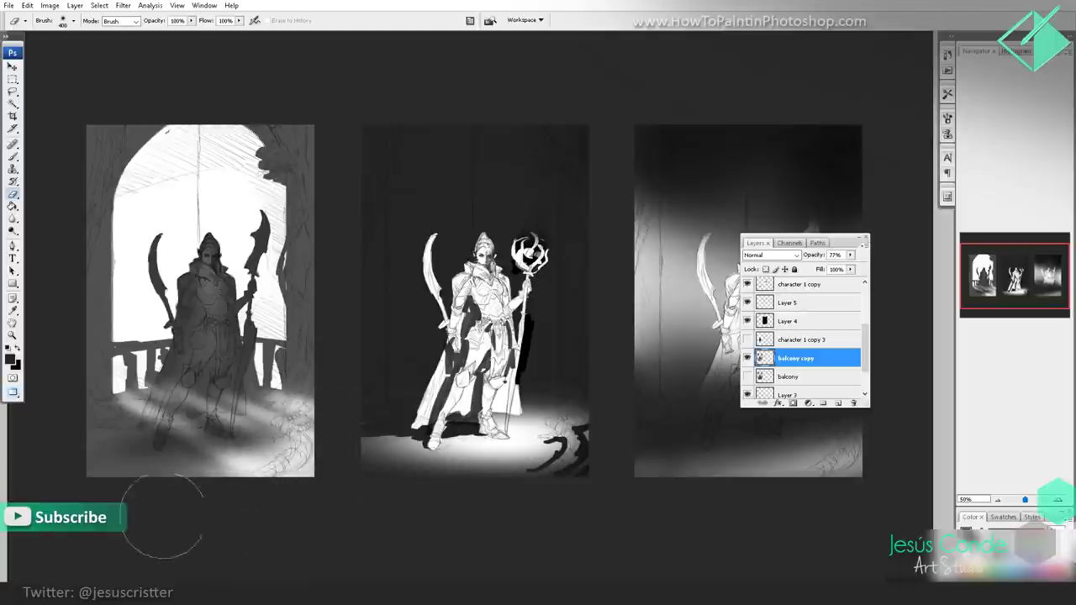
{"action": "left_click_drag", "start_coordinate": [332, 439], "coordinate": [130, 551]}
- Create a new normal-mode layer above the balcony copy layer
{"action": "key", "text": "b"}
{"action": "key", "text": "ctrl+plus"}
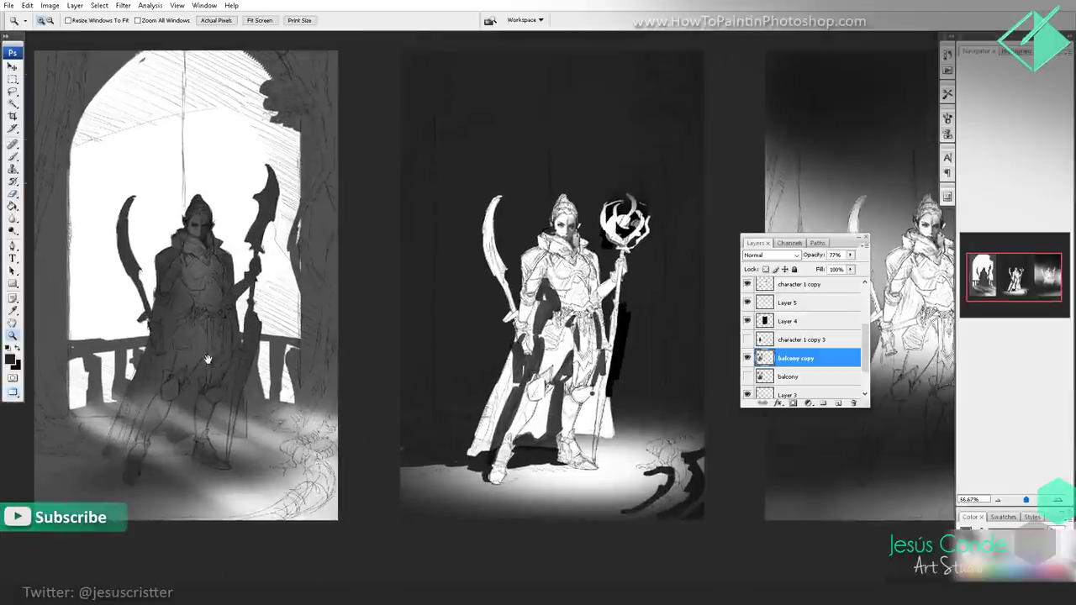
{"action": "key", "text": "ctrl+shift+n"}
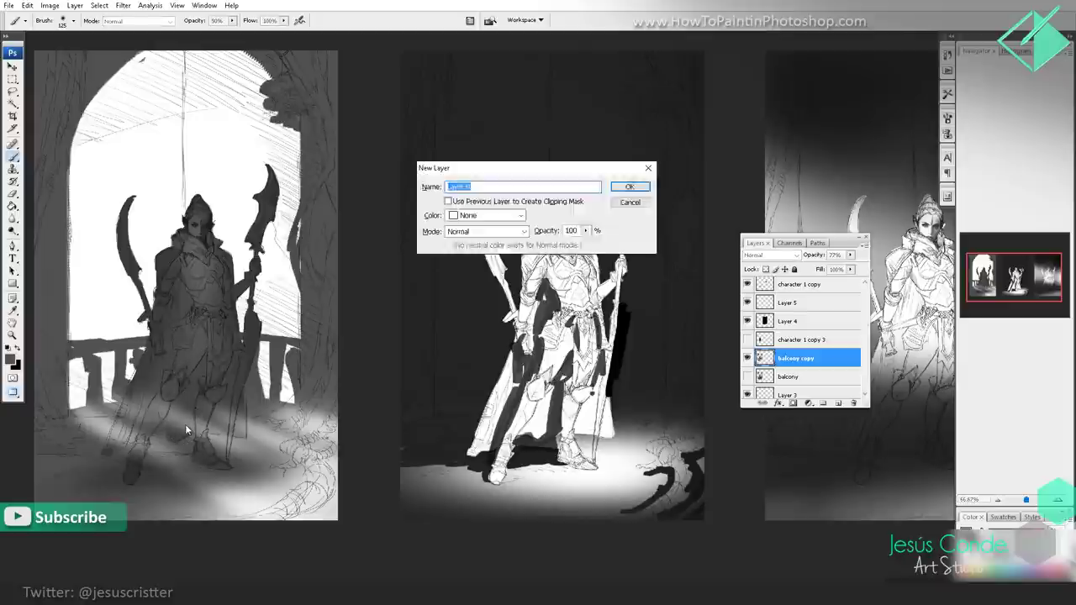
{"action": "key", "text": "Return"}
- Choose a 40 px flat brush and paint the balcony character's lower cape and legs back in dark grey
{"action": "left_click", "coordinate": [74, 20]}
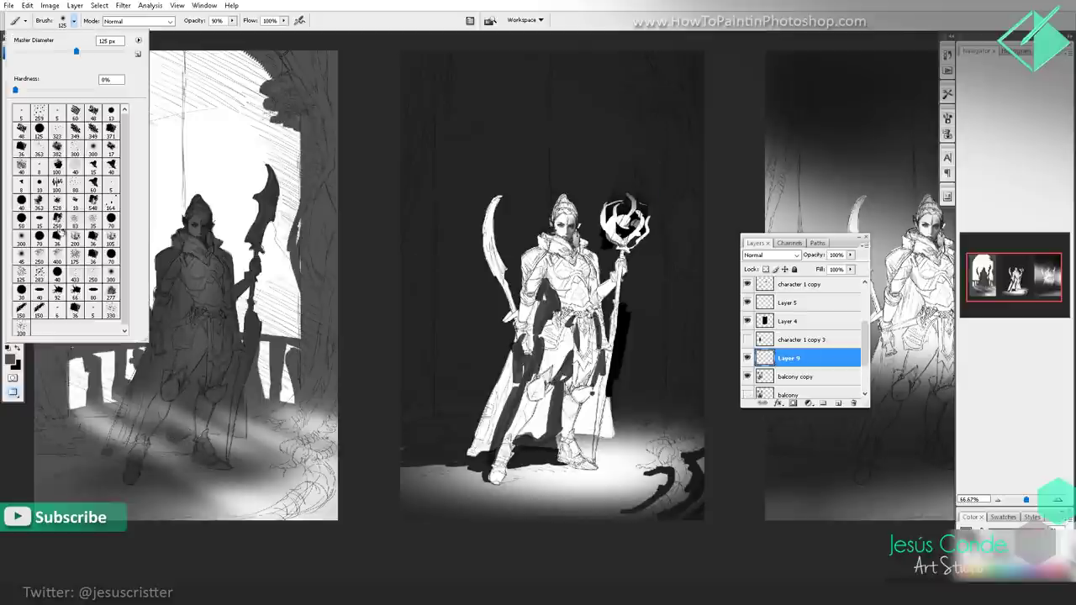
{"action": "left_click", "coordinate": [39, 290]}
{"action": "key", "text": "Return"}
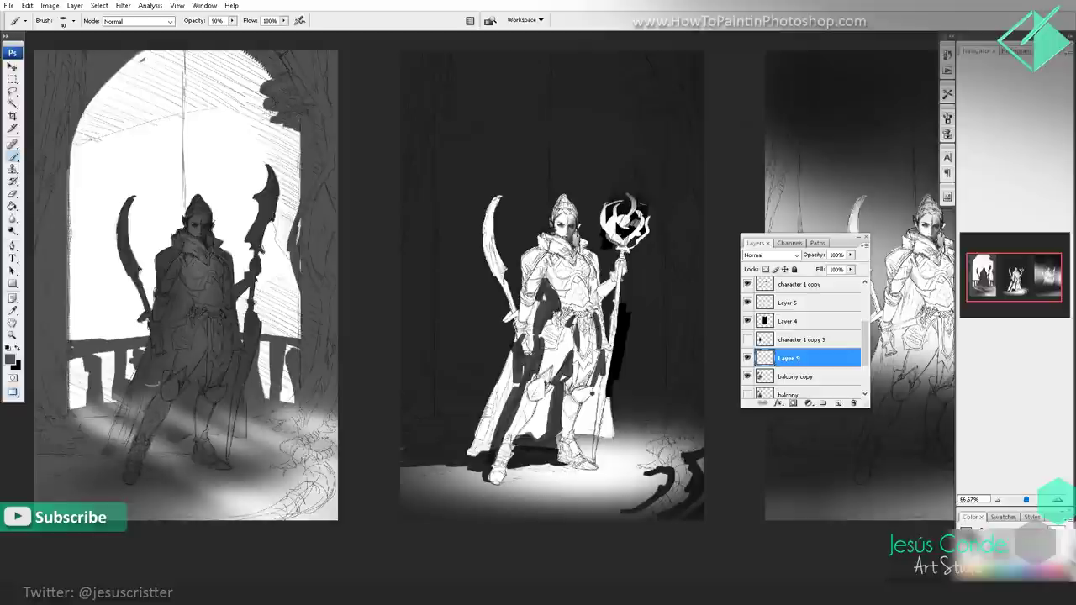
{"action": "mouse_move", "coordinate": [153, 383]}
{"action": "left_mouse_down"}
{"action": "mouse_move", "coordinate": [139, 382]}
{"action": "mouse_move", "coordinate": [123, 447]}
{"action": "left_mouse_up"}
{"action": "mouse_move", "coordinate": [165, 412]}
{"action": "left_mouse_down"}
{"action": "mouse_move", "coordinate": [188, 404]}
{"action": "mouse_move", "coordinate": [198, 433]}
{"action": "left_mouse_up"}
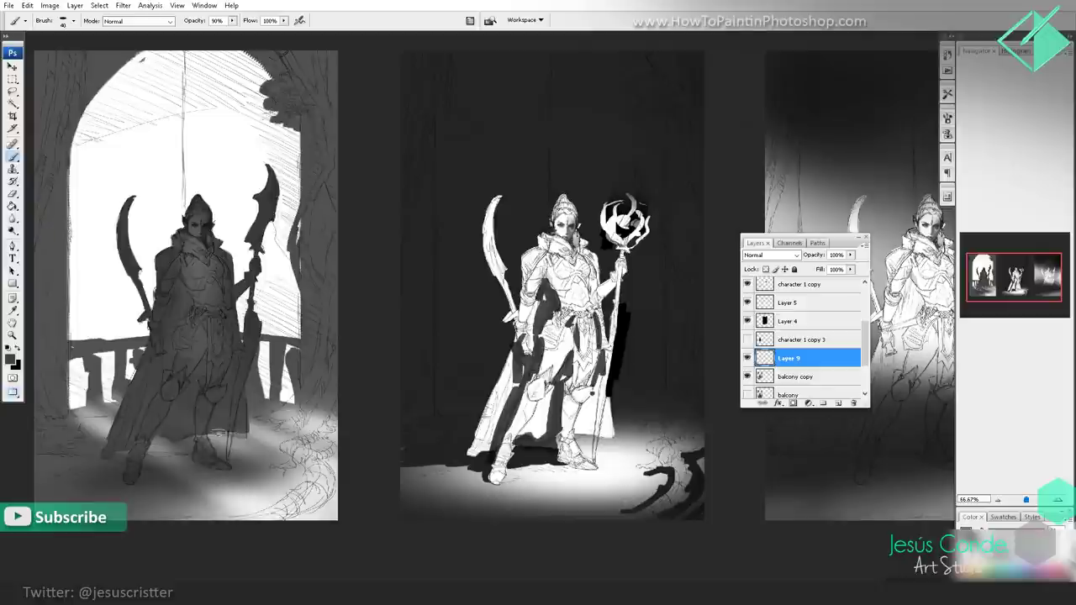
- Paint dark diagonal cast shadows on the balcony floor from the staff, foot and balusters, and soften the shadow near the railing
{"action": "scroll", "coordinate": [226, 394], "scroll_direction": "down", "scroll_amount": 2}
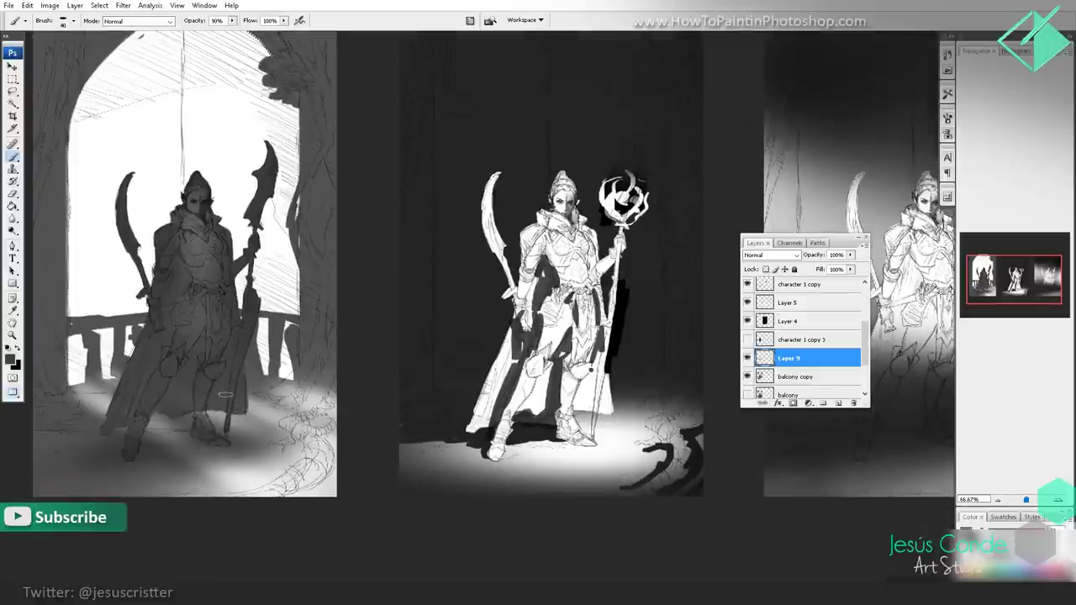
{"action": "left_click_drag", "start_coordinate": [214, 439], "coordinate": [336, 495]}
{"action": "left_click_drag", "start_coordinate": [146, 476], "coordinate": [160, 490]}
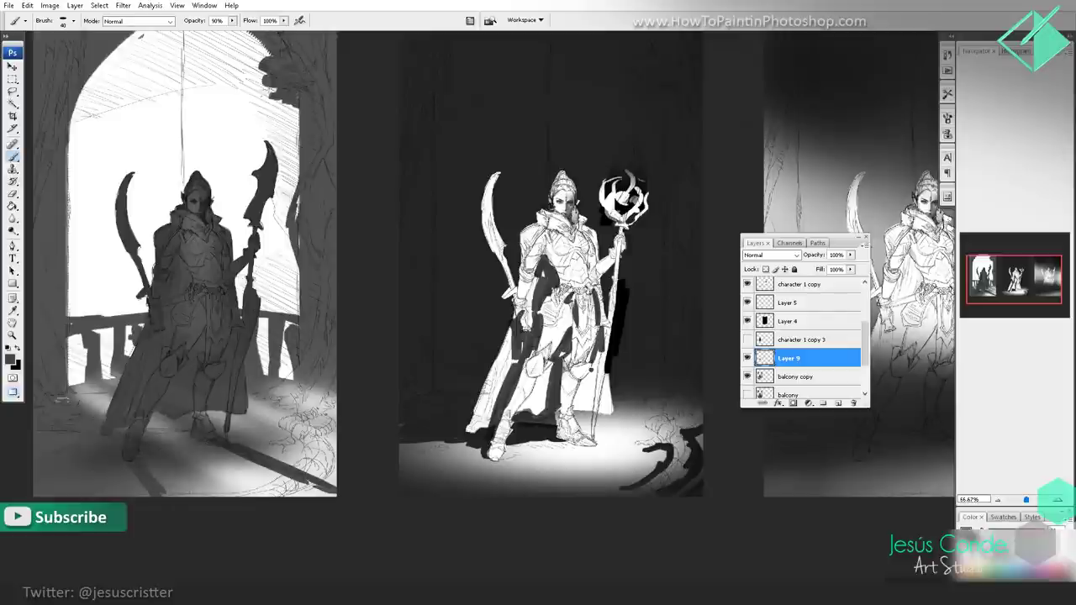
{"action": "left_click_drag", "start_coordinate": [66, 387], "coordinate": [96, 417]}
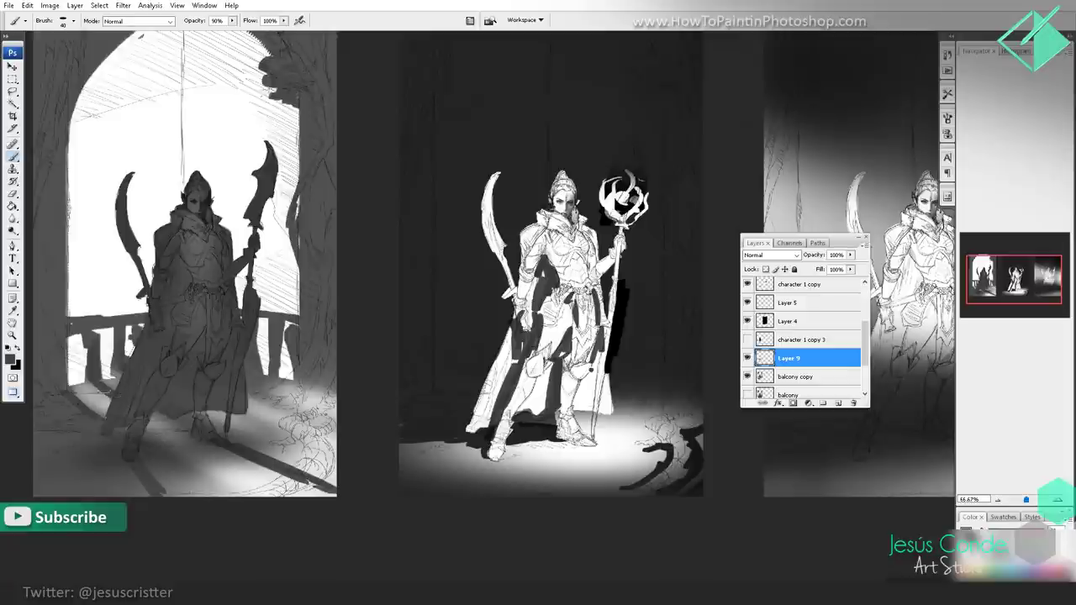
{"action": "key", "text": "r"}
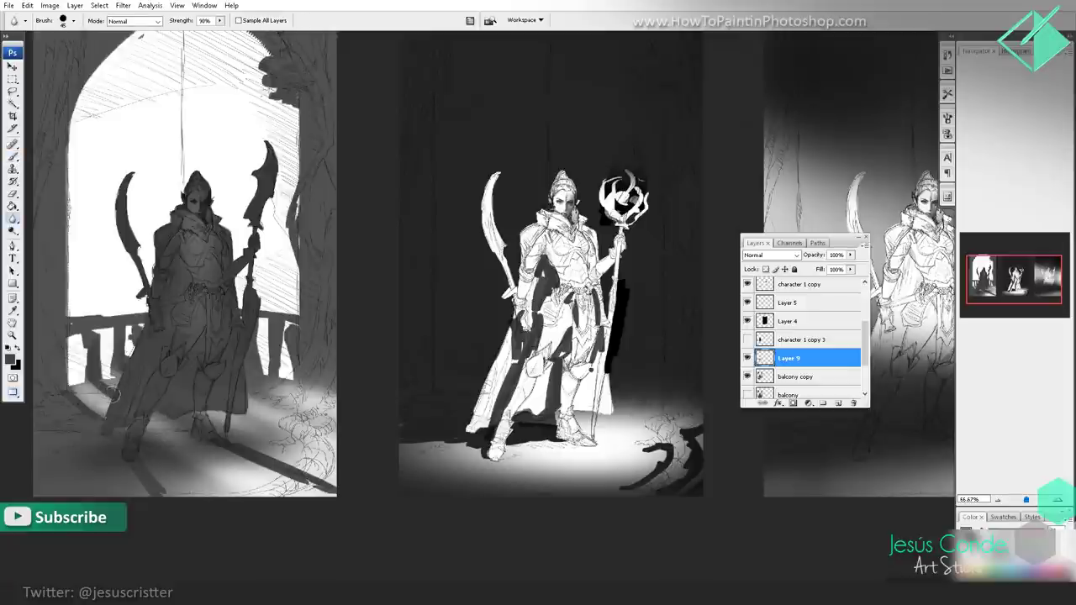
{"action": "mouse_move", "coordinate": [114, 393]}
{"action": "left_mouse_down"}
{"action": "mouse_move", "coordinate": [116, 405]}
{"action": "mouse_move", "coordinate": [88, 405]}
{"action": "left_mouse_up"}
- Paint a dark shadow band along the balcony floor's lower edge and dark strokes over the plants beside the pillar
{"action": "key", "text": "b"}
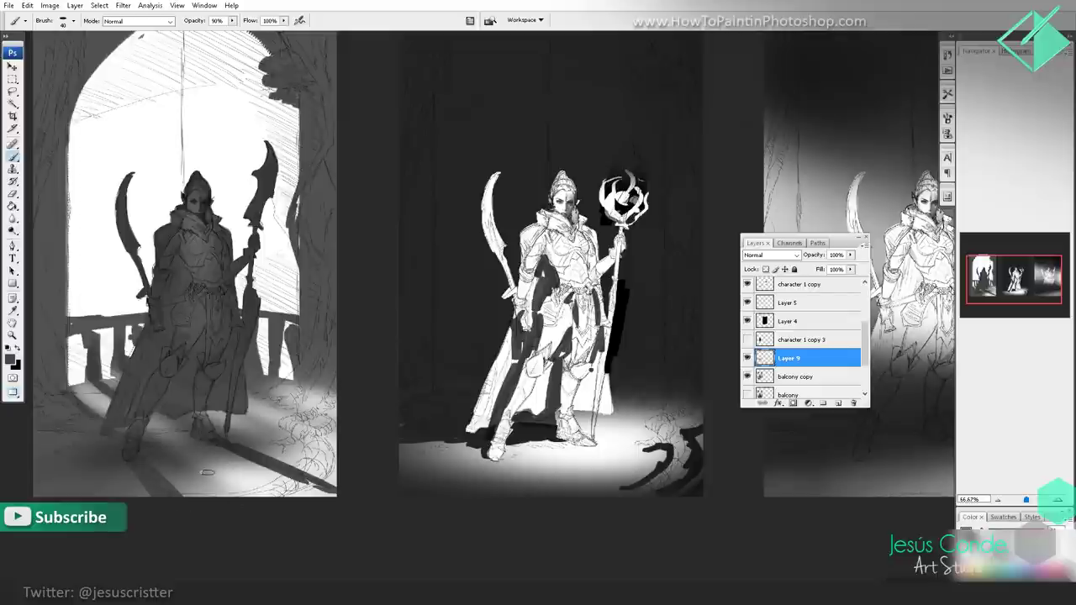
{"action": "mouse_move", "coordinate": [176, 484]}
{"action": "left_mouse_down"}
{"action": "mouse_move", "coordinate": [341, 486]}
{"action": "mouse_move", "coordinate": [314, 484]}
{"action": "mouse_move", "coordinate": [326, 475]}
{"action": "left_mouse_up"}
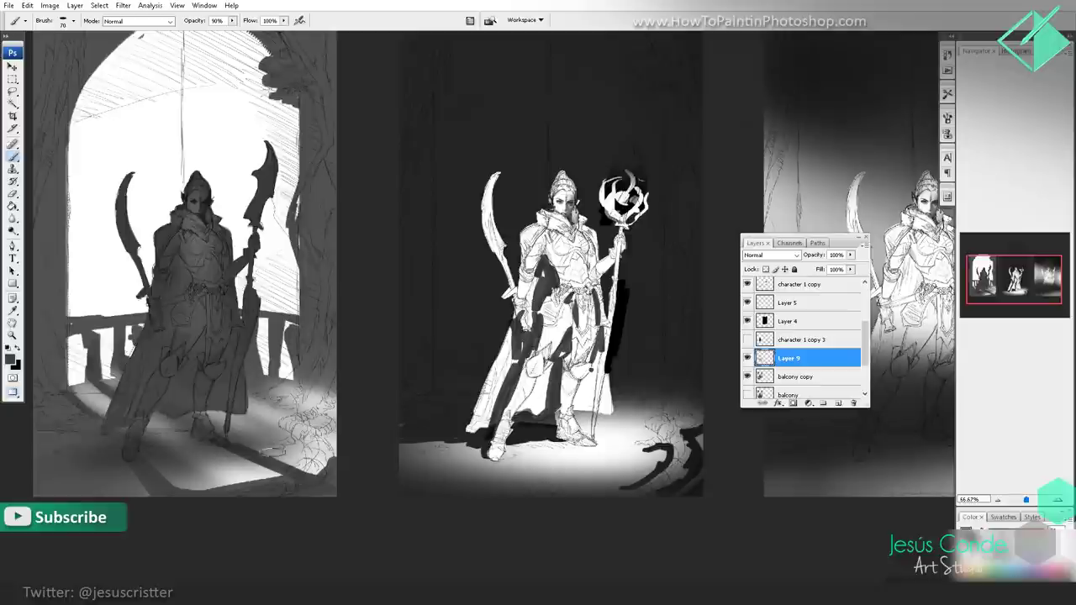
{"action": "mouse_move", "coordinate": [252, 440]}
{"action": "left_mouse_down"}
{"action": "mouse_move", "coordinate": [328, 471]}
{"action": "mouse_move", "coordinate": [335, 395]}
{"action": "mouse_move", "coordinate": [316, 345]}
{"action": "mouse_move", "coordinate": [300, 419]}
{"action": "left_mouse_up"}
- Examine the three compositions together at reduced size and check what Layer 8 contributes by toggling its visibility
{"action": "key", "text": "z"}
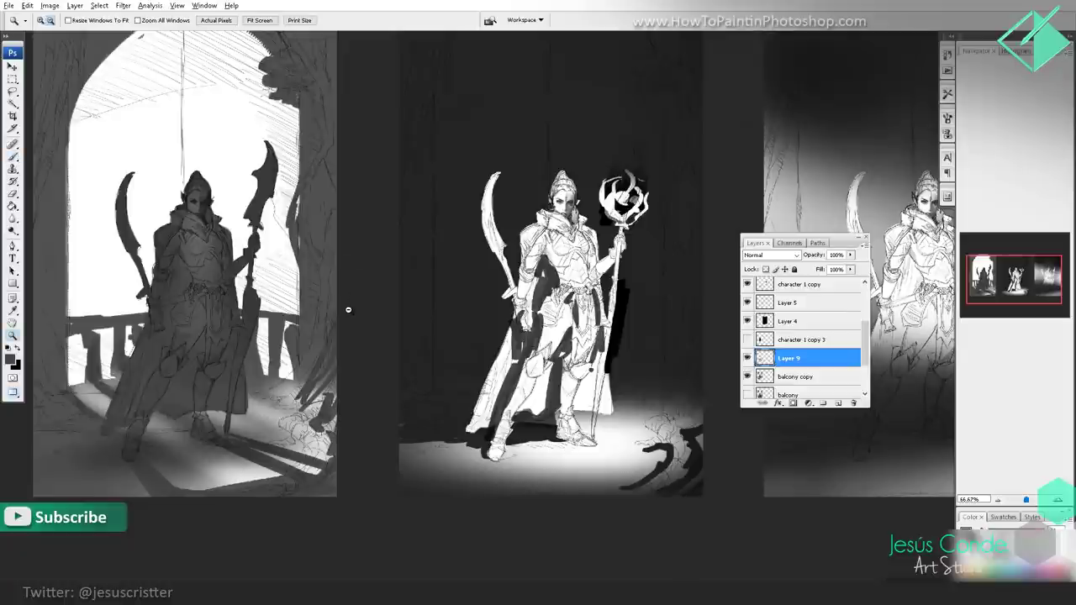
{"action": "left_click", "coordinate": [353, 308], "text": "alt"}
{"action": "left_click", "coordinate": [443, 264], "text": "alt"}
{"action": "mouse_move", "coordinate": [518, 310]}
{"action": "left_mouse_down"}
{"action": "mouse_move", "coordinate": [383, 341]}
{"action": "mouse_move", "coordinate": [524, 304]}
{"action": "left_mouse_up"}
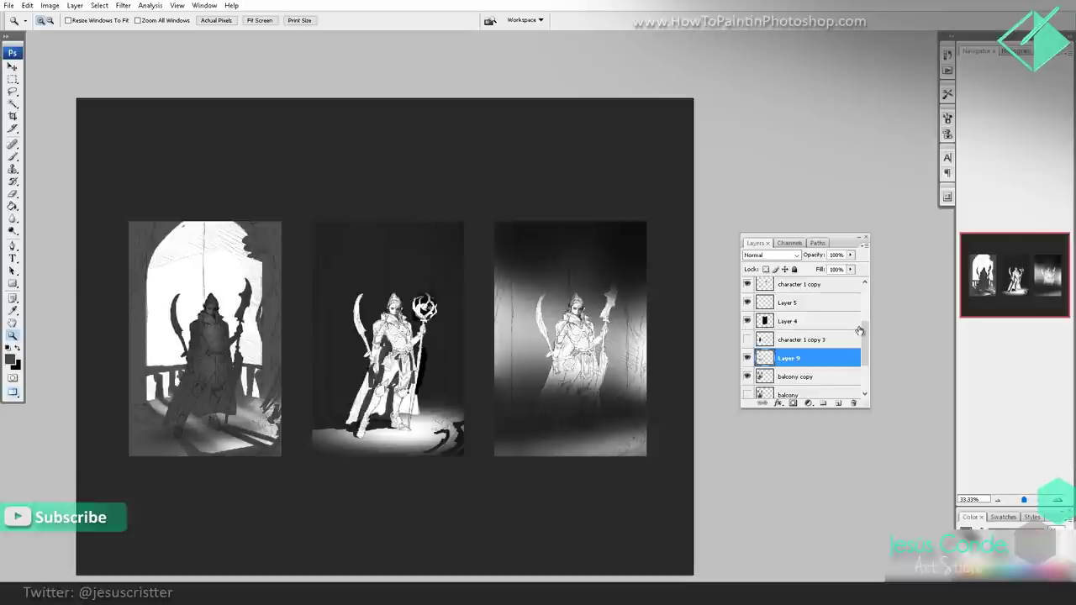
{"action": "left_click_drag", "start_coordinate": [862, 332], "coordinate": [871, 276]}
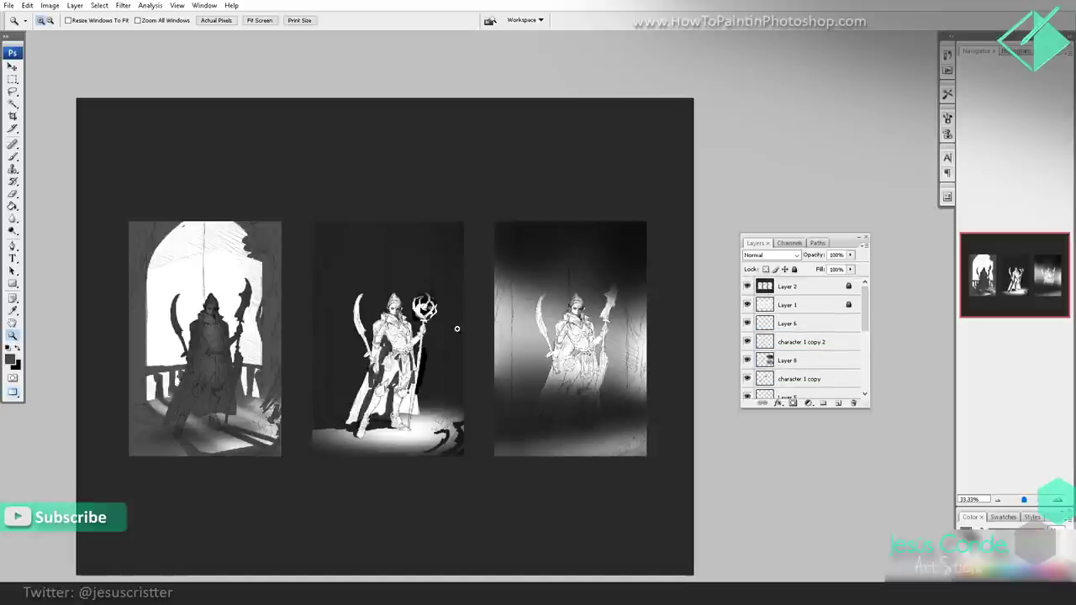
{"action": "left_click", "coordinate": [473, 336], "text": "alt"}
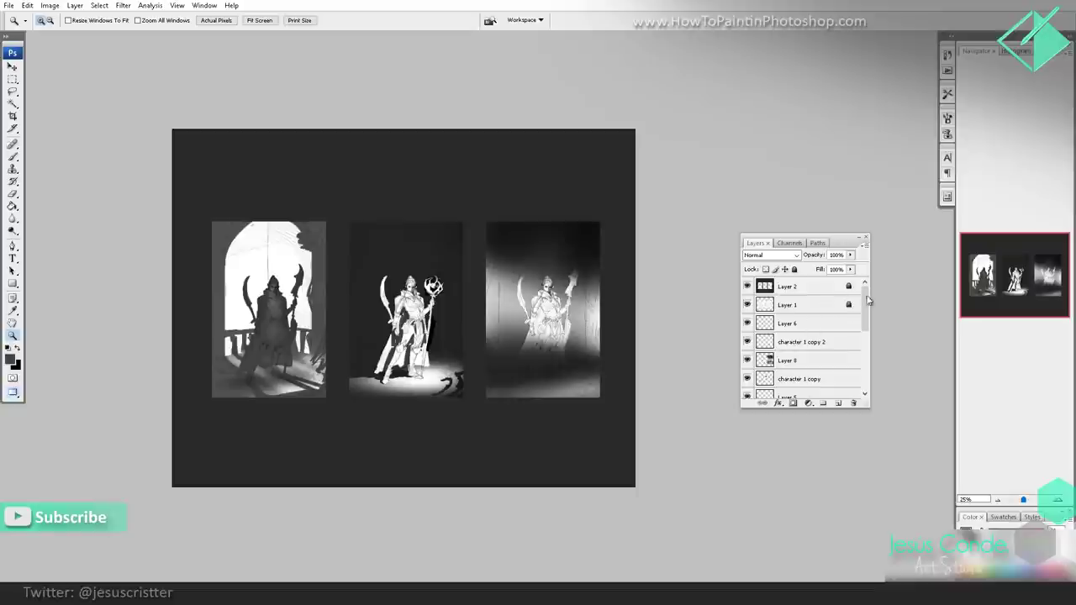
{"action": "scroll", "coordinate": [857, 319], "scroll_direction": "down", "scroll_amount": 2}
{"action": "left_click", "coordinate": [748, 316]}
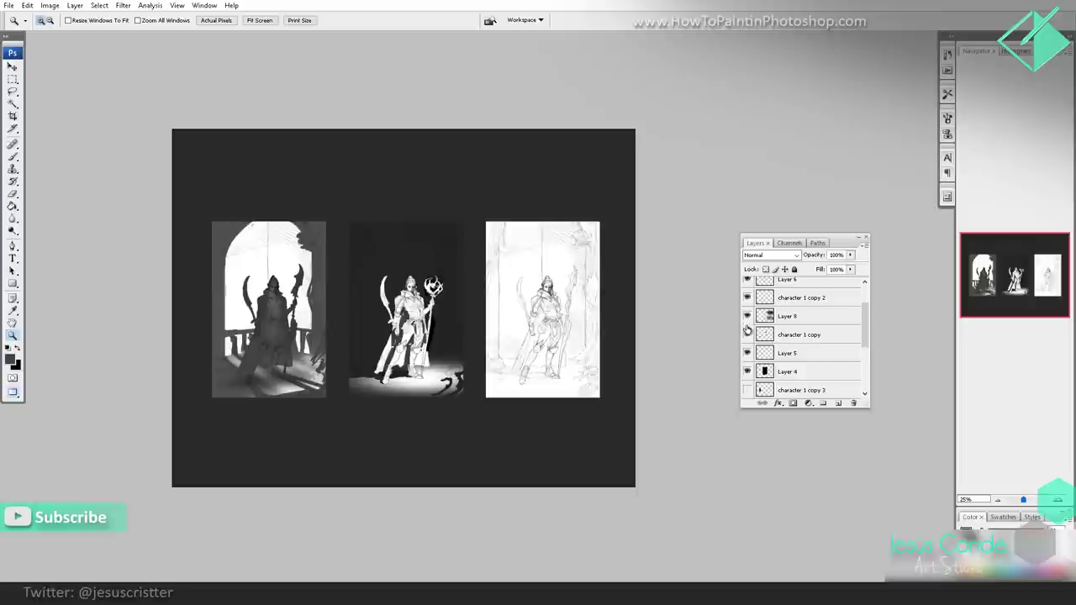
{"action": "left_click", "coordinate": [747, 316]}
- Make a rectangular selection around the whole middle composition on the character 1 copy layer, checking the layer's content by toggling its visibility
{"action": "left_click", "coordinate": [799, 334]}
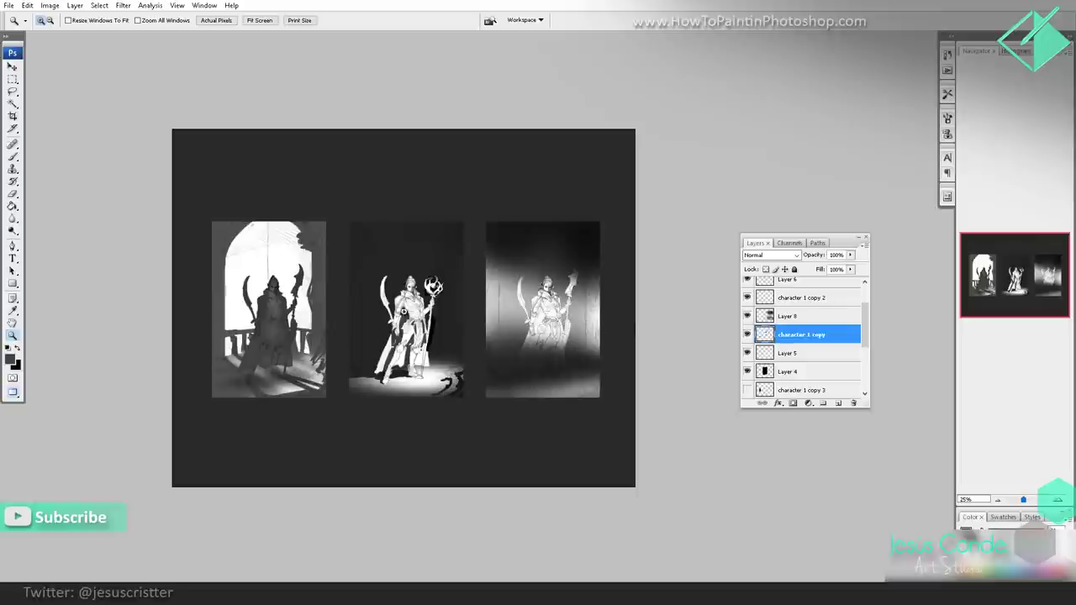
{"action": "left_click", "coordinate": [406, 311]}
{"action": "left_click", "coordinate": [424, 287]}
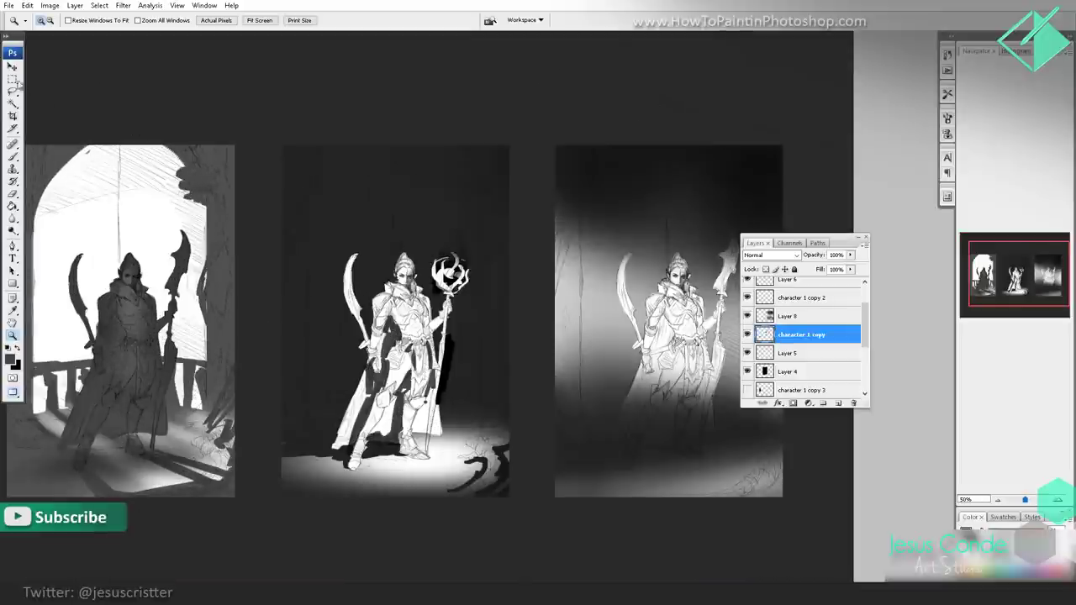
{"action": "left_click", "coordinate": [13, 79]}
{"action": "left_click_drag", "start_coordinate": [266, 123], "coordinate": [528, 517]}
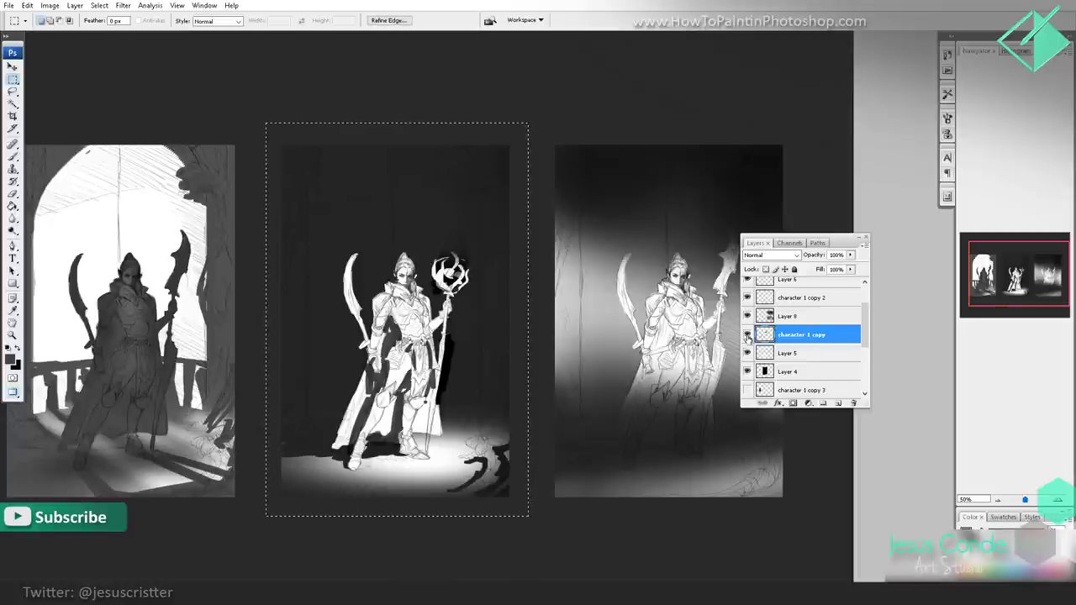
{"action": "left_click", "coordinate": [748, 335]}
{"action": "left_click", "coordinate": [748, 335]}
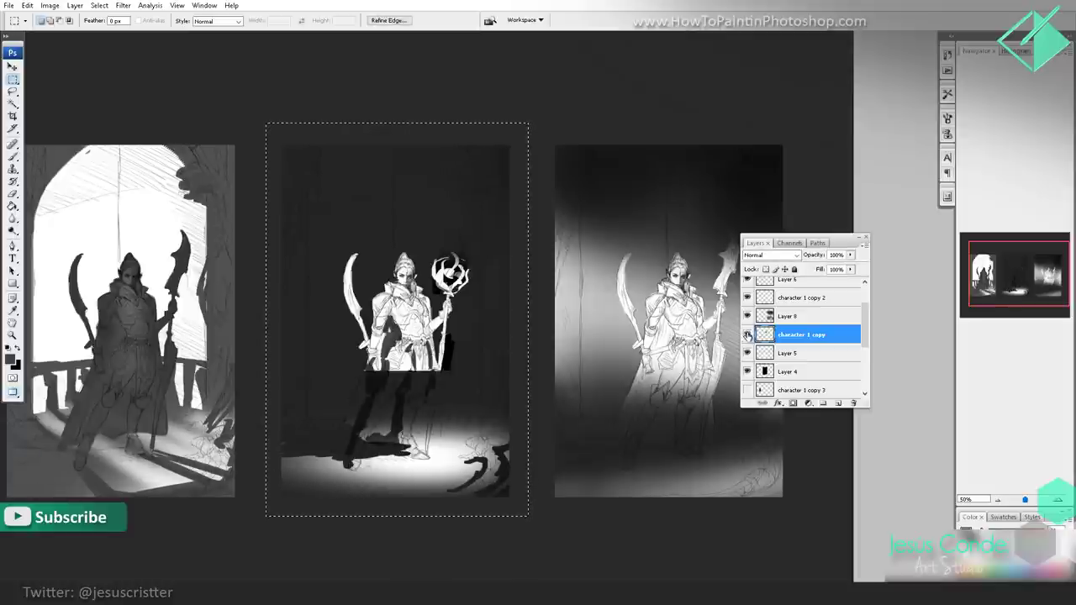
- Darken the selected middle character with Hue/Saturation, setting Lightness to about -67
{"action": "left_click", "coordinate": [50, 5]}
{"action": "mouse_move", "coordinate": [50, 34]}
{"action": "left_click", "coordinate": [173, 108]}
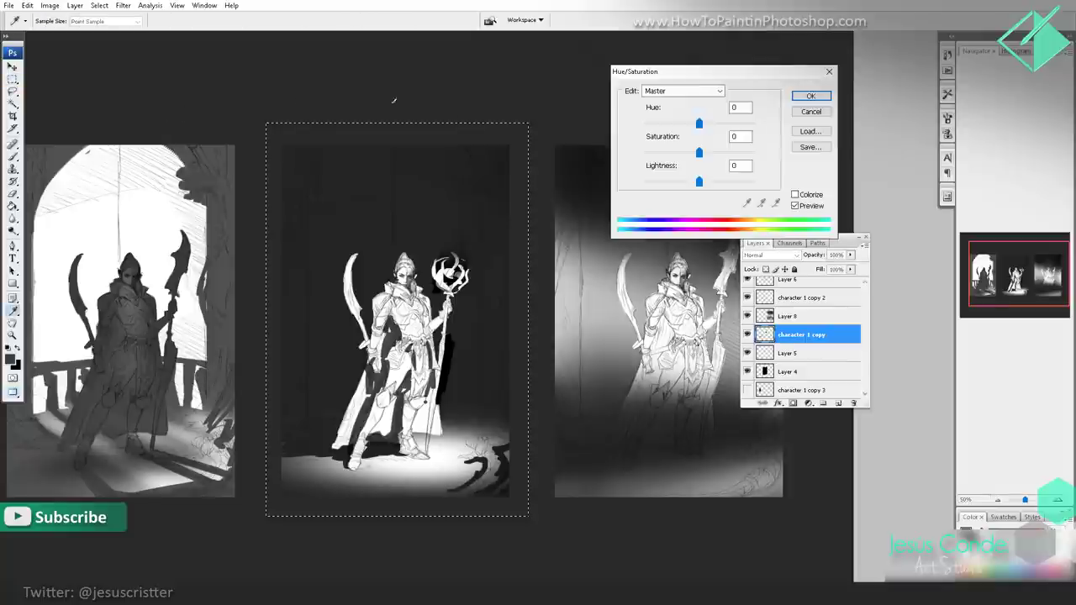
{"action": "left_click_drag", "start_coordinate": [698, 182], "coordinate": [664, 187]}
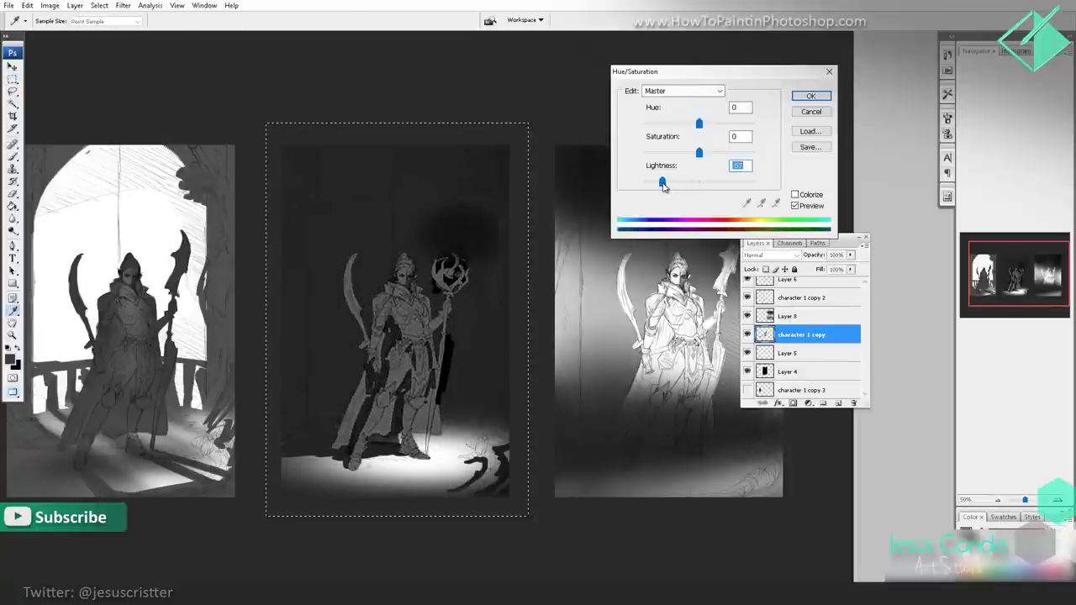
{"action": "left_click", "coordinate": [803, 95]}
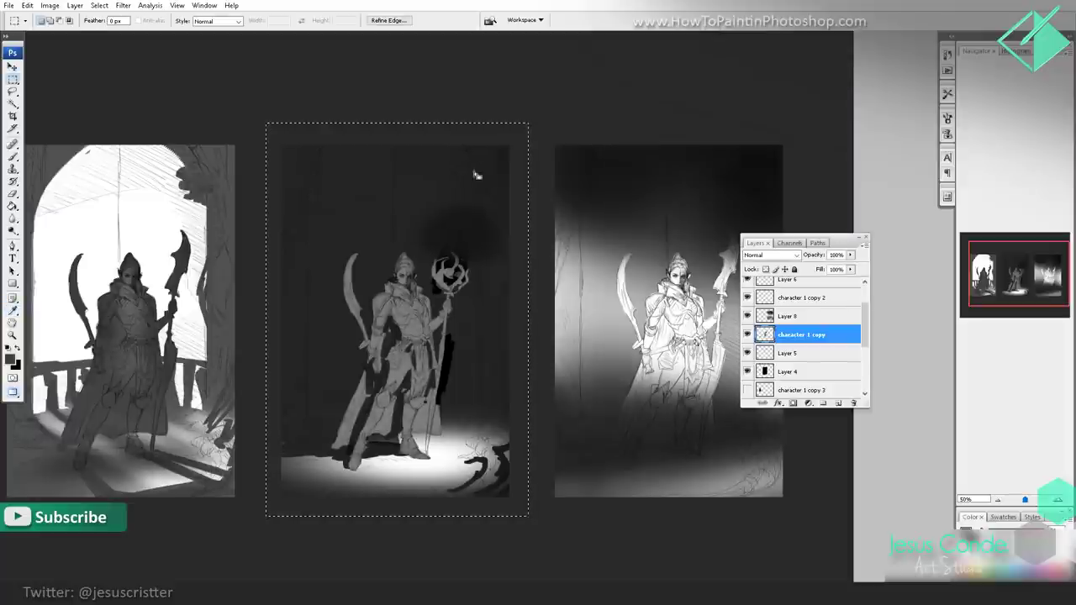
- Brighten the middle character's staff head, torso and hips using the Dodge tool with a 200 px brush, Highlights range and 100% exposure
{"action": "key", "text": "o"}
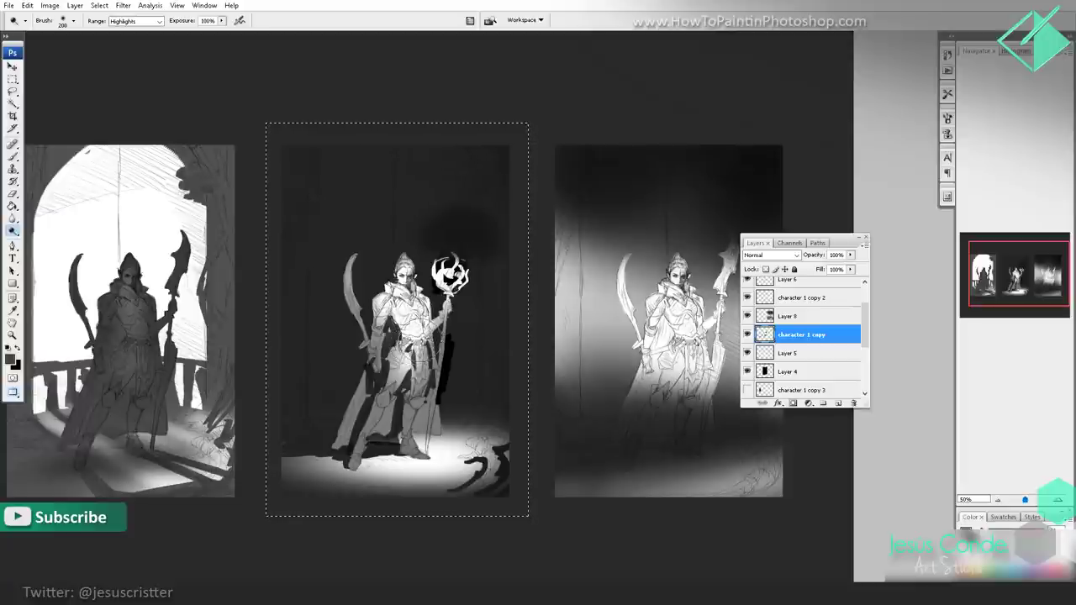
{"action": "left_click", "coordinate": [13, 230]}
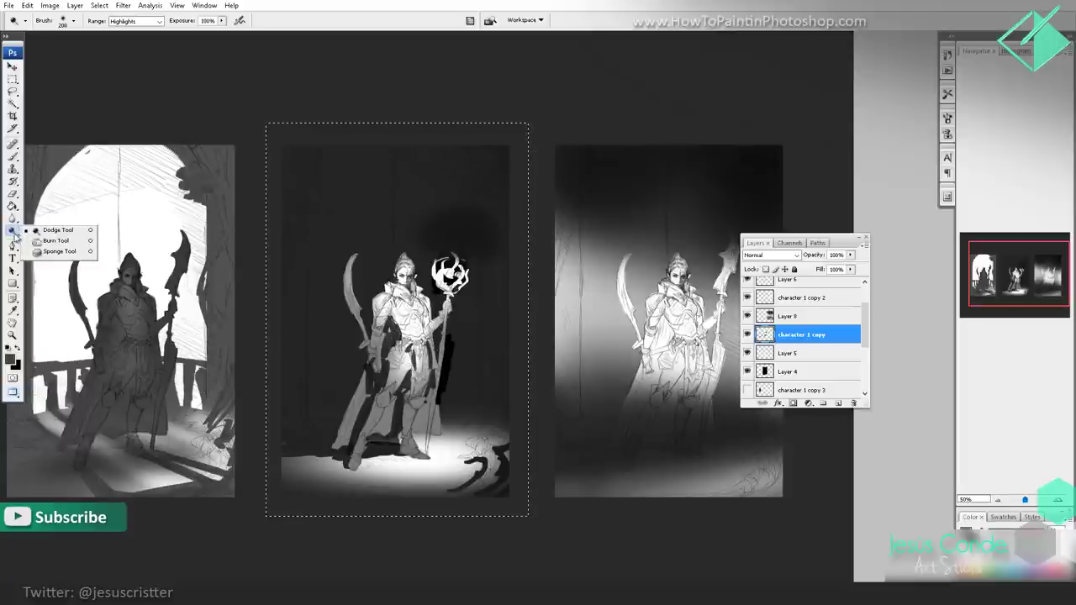
{"action": "left_click", "coordinate": [51, 229]}
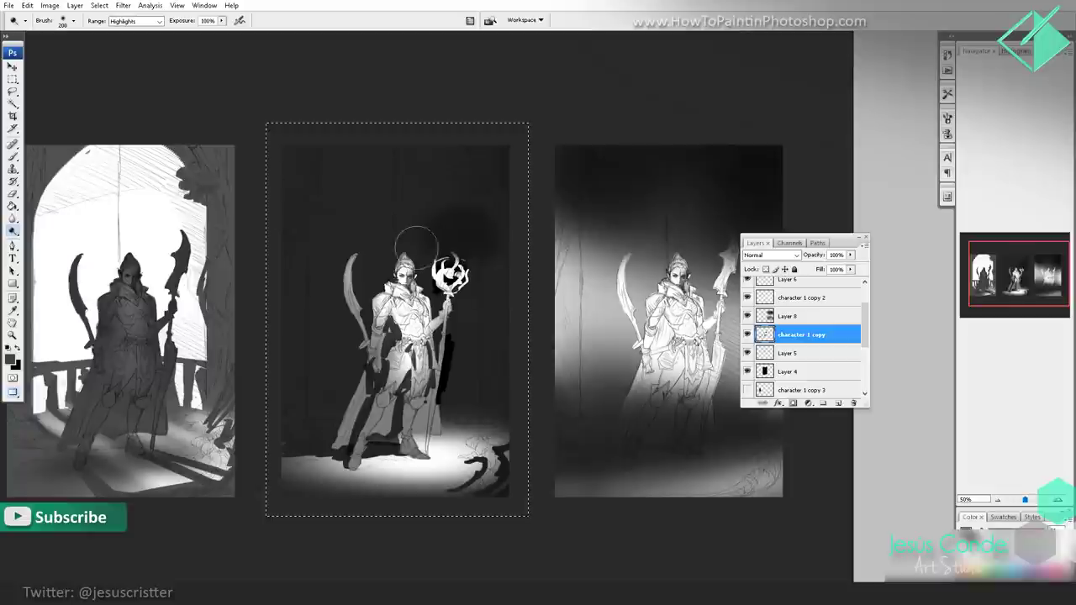
{"action": "mouse_move", "coordinate": [404, 349]}
{"action": "left_mouse_down"}
{"action": "mouse_move", "coordinate": [426, 340]}
{"action": "mouse_move", "coordinate": [422, 369]}
{"action": "left_mouse_up"}
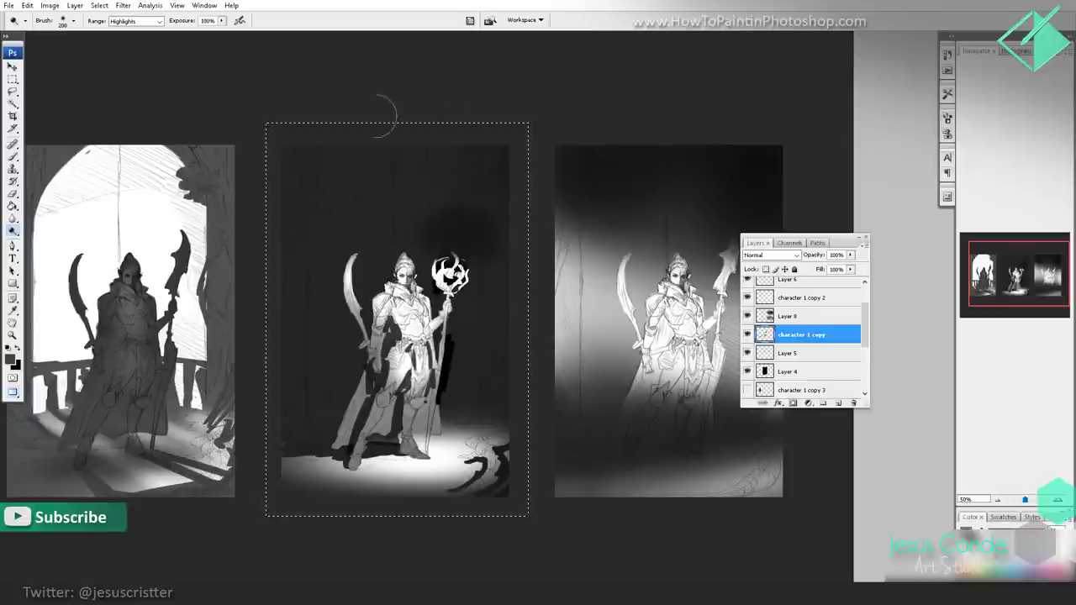
- Erase the dark halo around the middle character's staff head on the character 1 copy layer with a 400 px eraser
{"action": "key", "text": "z"}
{"action": "left_click", "coordinate": [430, 180], "text": "alt"}
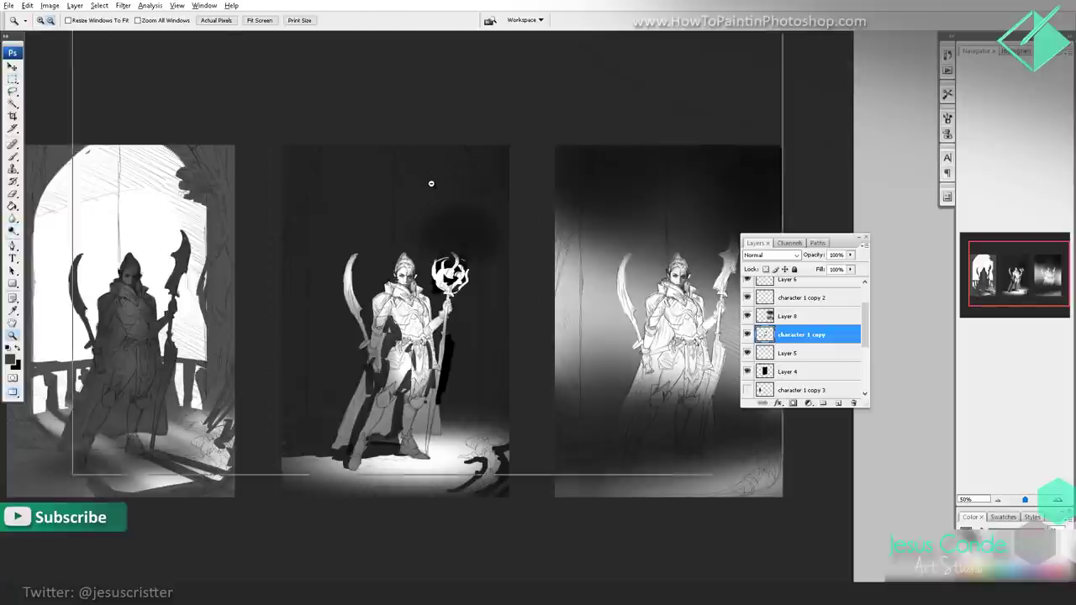
{"action": "left_click", "coordinate": [581, 267]}
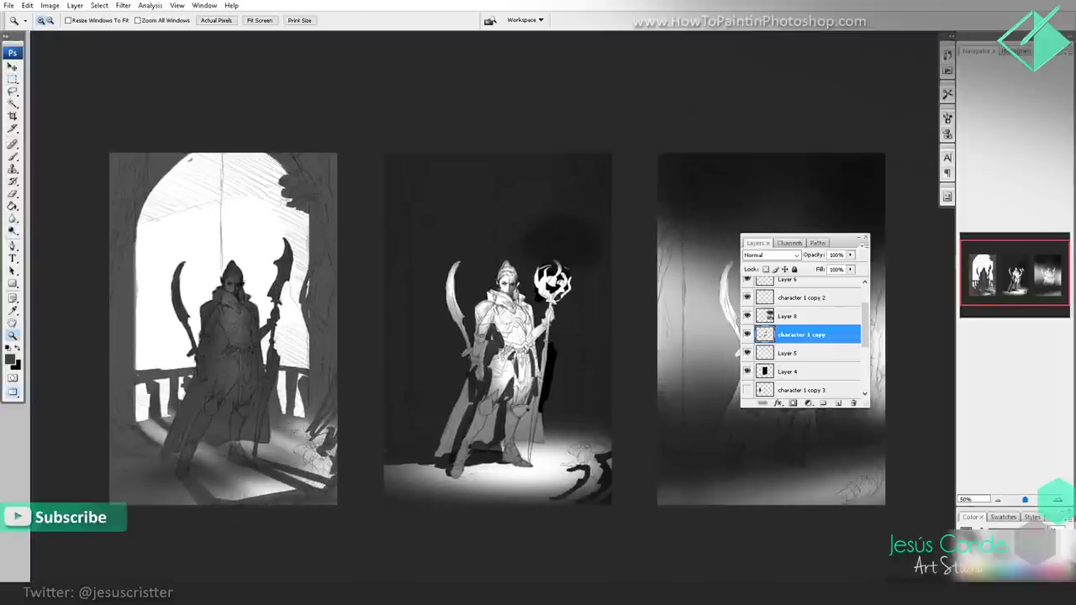
{"action": "key", "text": "e"}
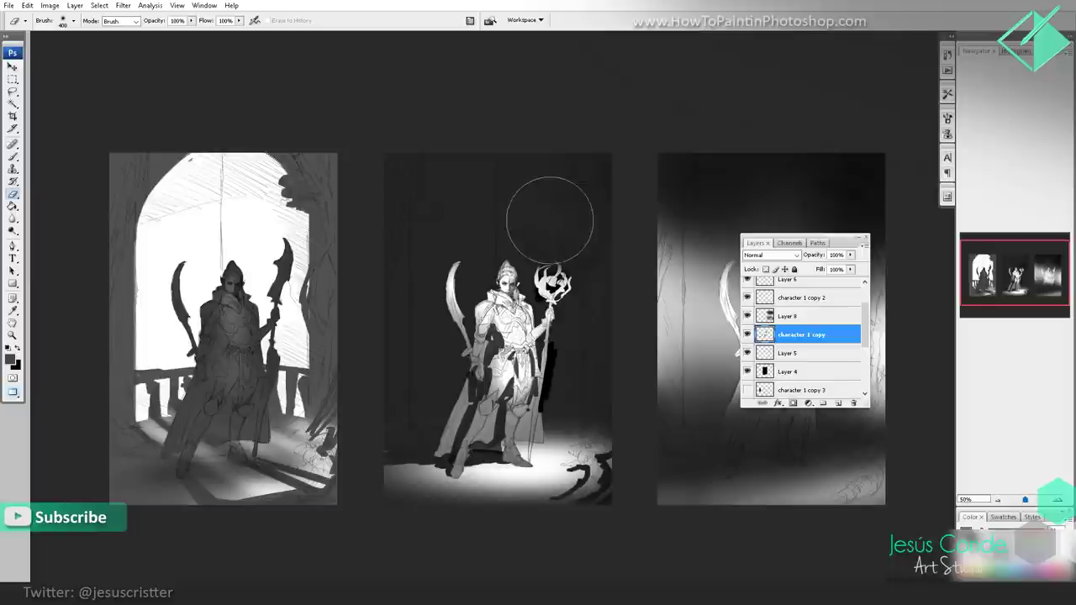
{"action": "left_click_drag", "start_coordinate": [593, 193], "coordinate": [570, 197]}
- Check what Layer 1 contains by toggling its visibility and add a new layer directly above it
{"action": "left_click_drag", "start_coordinate": [864, 324], "coordinate": [849, 294]}
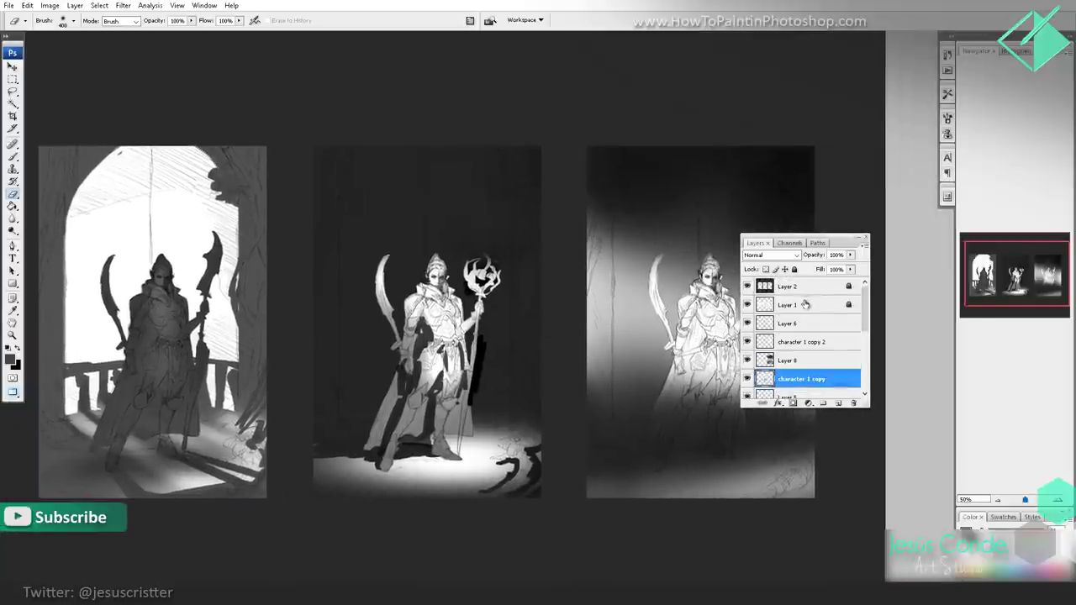
{"action": "left_click", "coordinate": [798, 304]}
{"action": "left_click", "coordinate": [745, 305]}
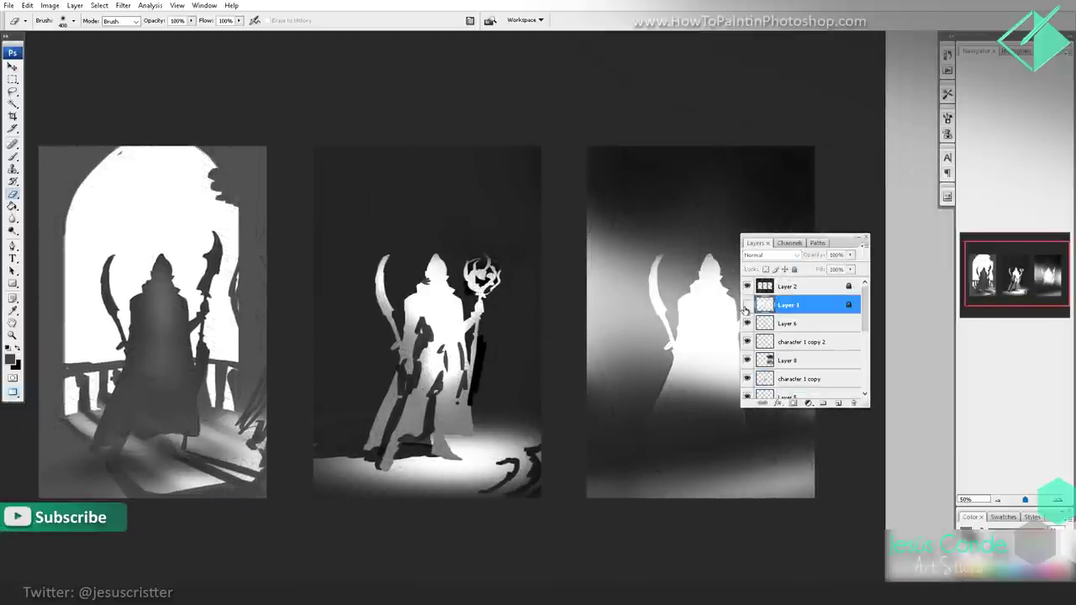
{"action": "left_click", "coordinate": [746, 305]}
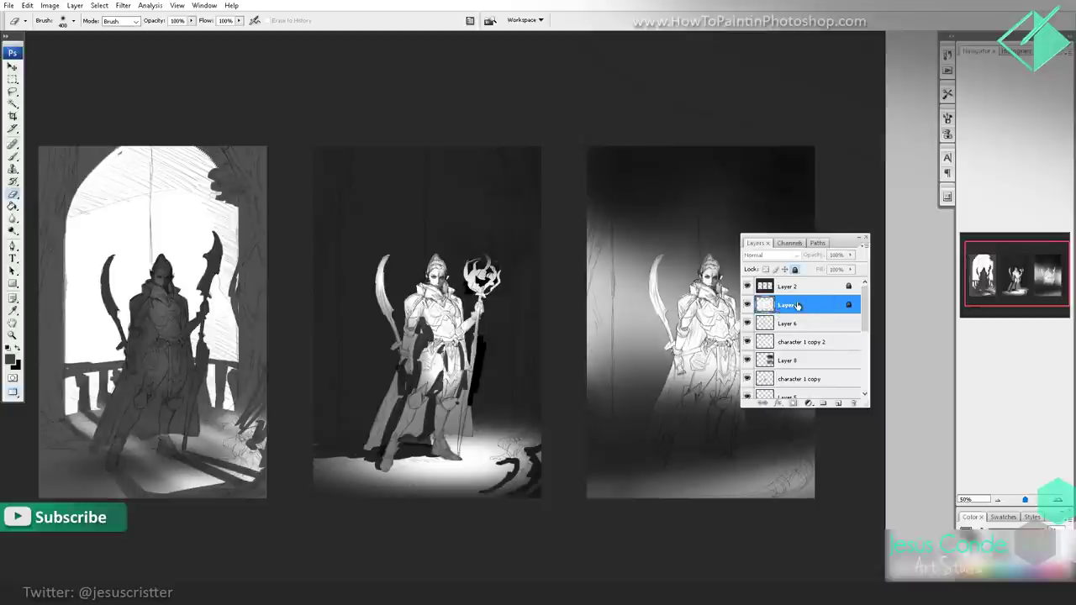
{"action": "key", "text": "ctrl+shift+n"}
{"action": "key", "text": "Return"}
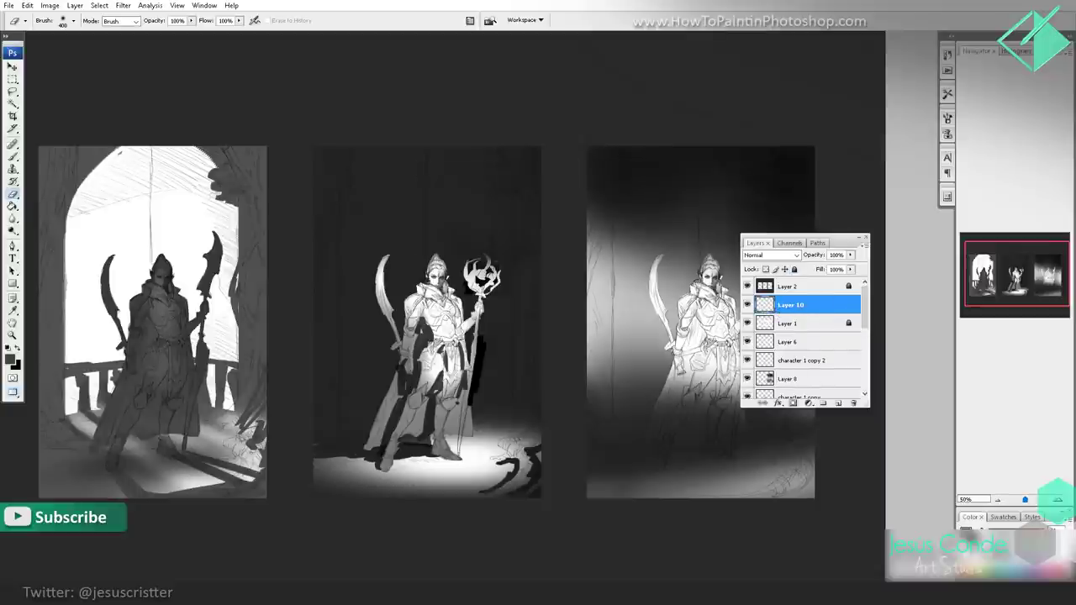
- Paint a soft white glow over the arched opening of the balcony scene with a 300 px brush at 90% opacity
{"action": "key", "text": "b"}
{"action": "left_click", "coordinate": [123, 214], "text": "alt"}
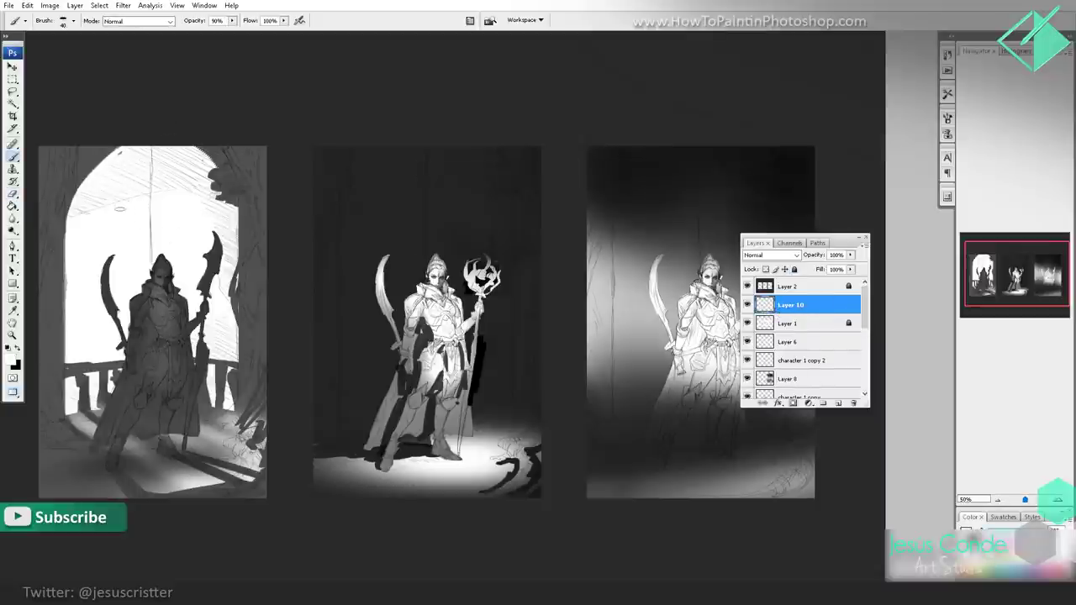
{"action": "left_click", "coordinate": [74, 20]}
{"action": "double_click", "coordinate": [110, 276]}
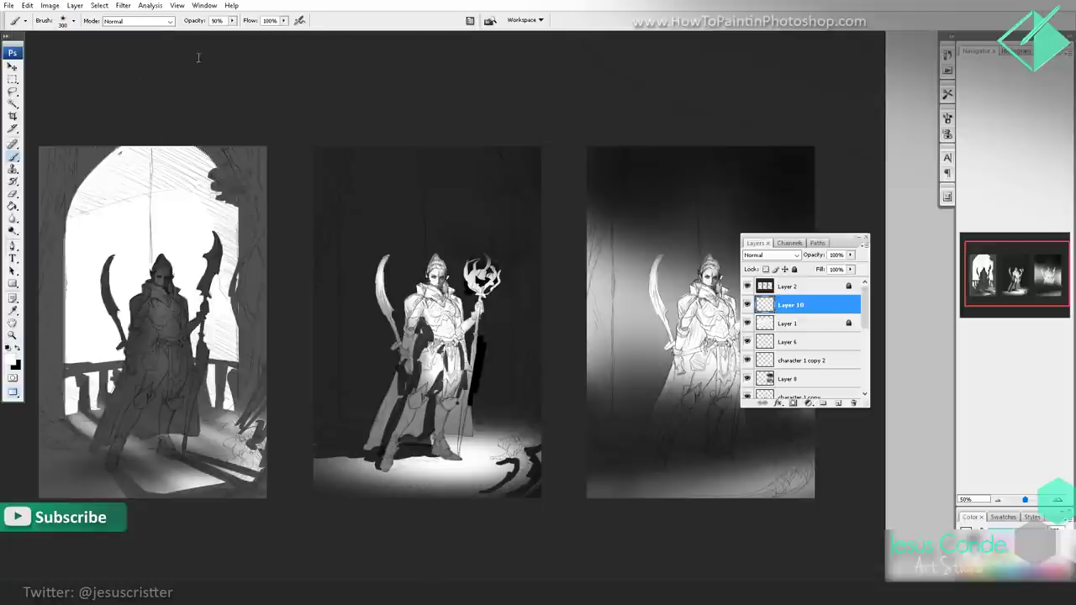
{"action": "mouse_move", "coordinate": [144, 155]}
{"action": "left_mouse_down"}
{"action": "mouse_move", "coordinate": [95, 223]}
{"action": "mouse_move", "coordinate": [142, 168]}
{"action": "mouse_move", "coordinate": [169, 179]}
{"action": "mouse_move", "coordinate": [156, 160]}
{"action": "mouse_move", "coordinate": [124, 179]}
{"action": "mouse_move", "coordinate": [95, 231]}
{"action": "mouse_move", "coordinate": [87, 300]}
{"action": "left_mouse_up"}
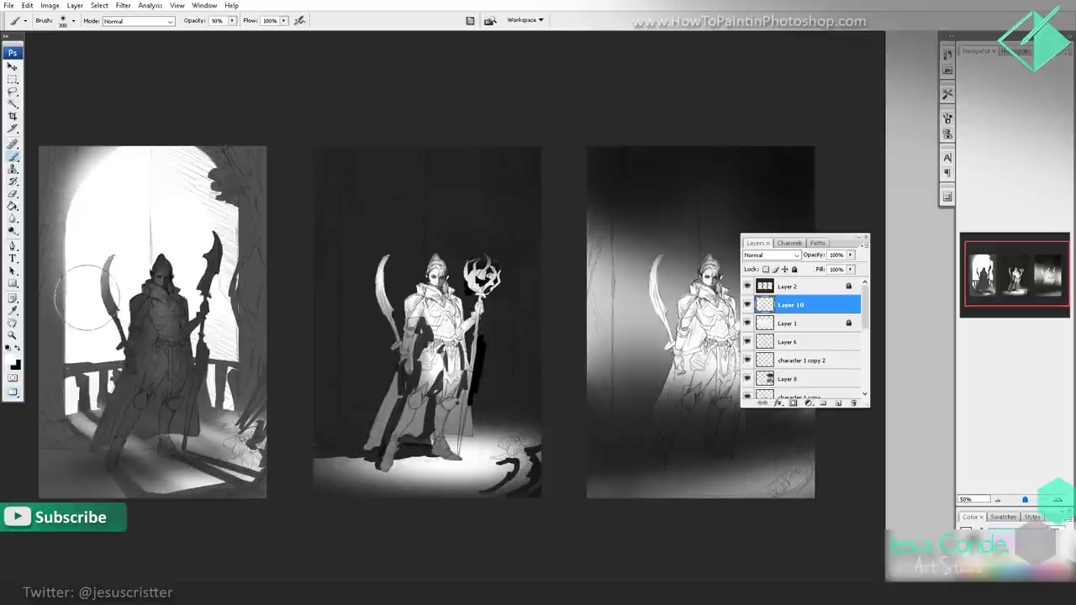
- Add a white glow to the middle character's staff head with a soft 200 px brush
{"action": "key", "text": "bracketleft"}
{"action": "key", "text": "bracketleft"}
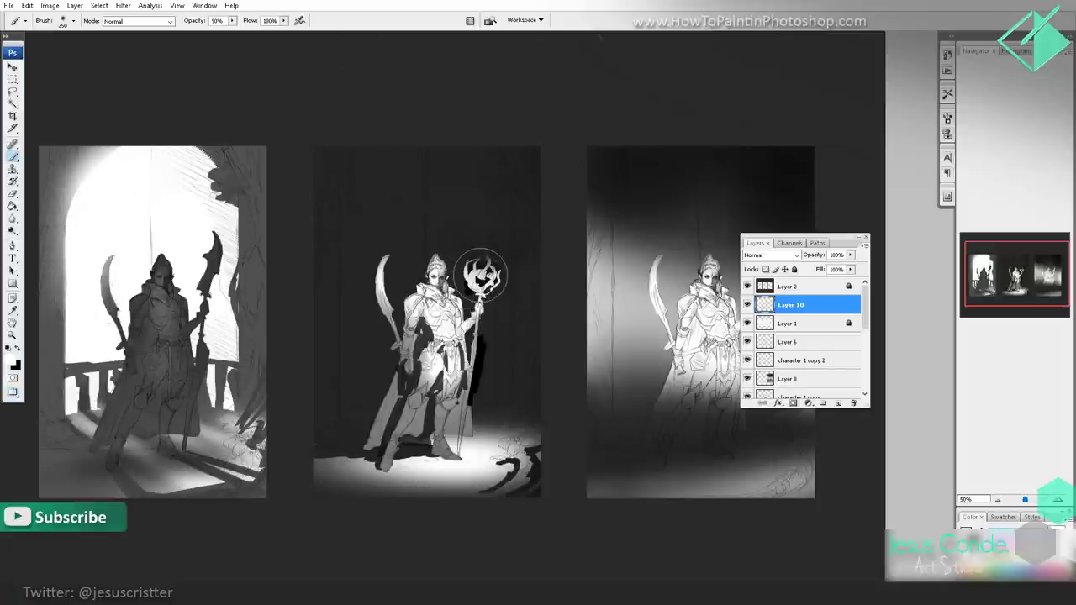
{"action": "left_click", "coordinate": [483, 271]}
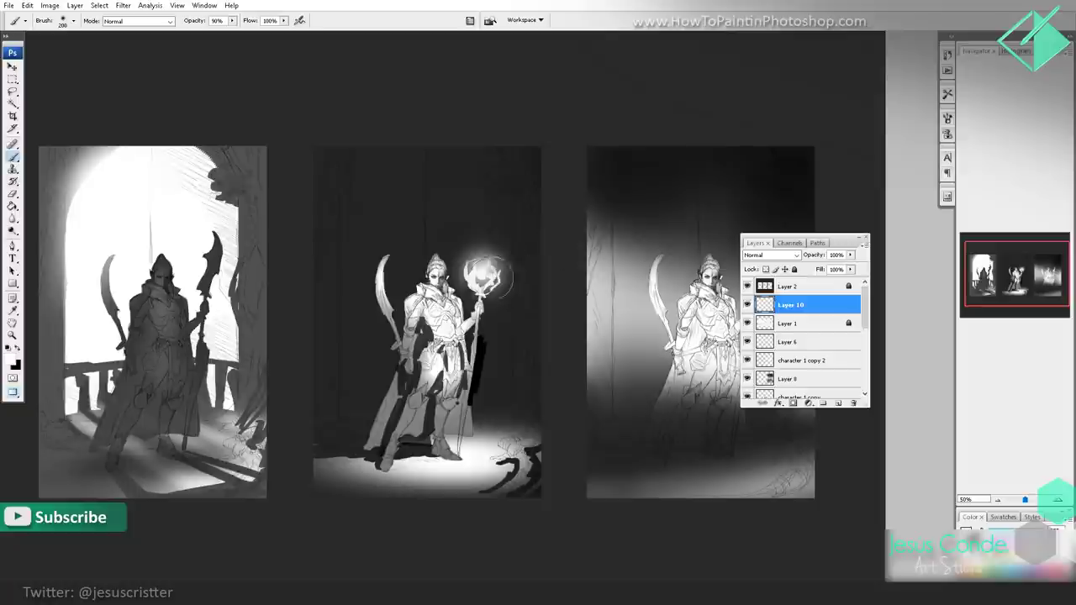
{"action": "left_click", "coordinate": [491, 269]}
{"action": "mouse_move", "coordinate": [620, 243]}
{"action": "left_mouse_down"}
{"action": "mouse_move", "coordinate": [589, 217]}
{"action": "mouse_move", "coordinate": [540, 217]}
{"action": "left_mouse_up"}
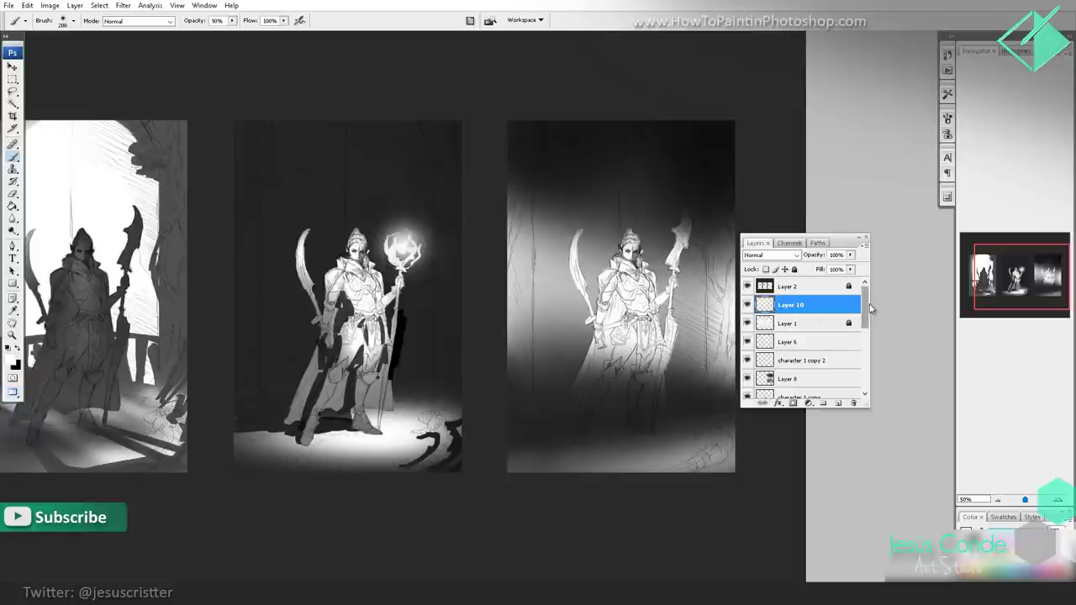
- Add a new layer above Layer 8 and paint soft dark streaks into the third composition's mist with a black 200 px brush
{"action": "scroll", "coordinate": [866, 319], "scroll_direction": "down", "scroll_amount": 3}
{"action": "left_click", "coordinate": [795, 326]}
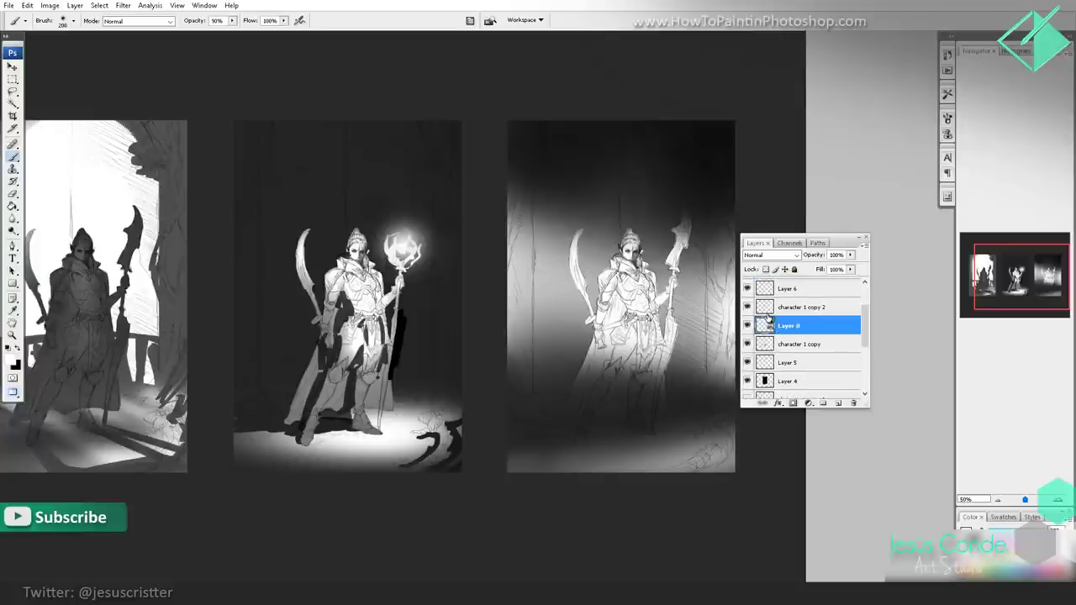
{"action": "key", "text": "ctrl+shift+alt+n"}
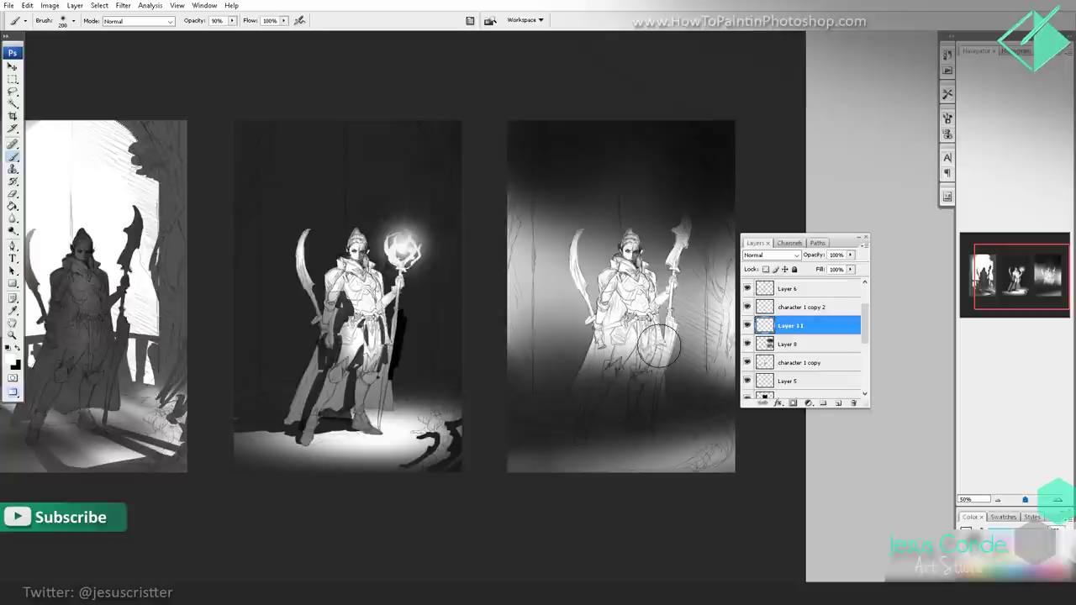
{"action": "key", "text": "bracketleft"}
{"action": "key", "text": "bracketleft"}
{"action": "key", "text": "bracketleft"}
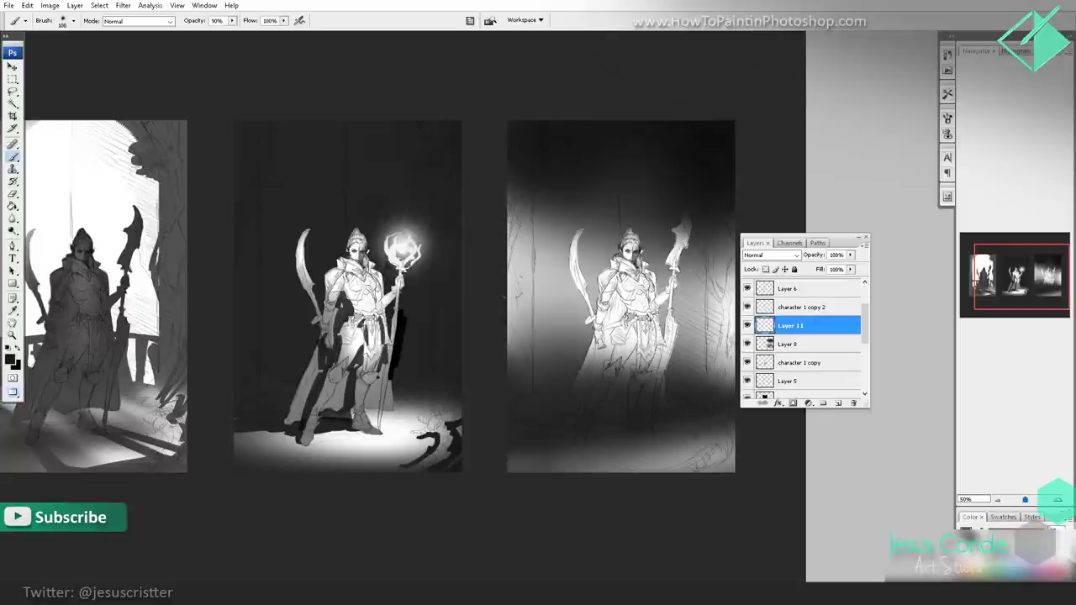
{"action": "key", "text": "bracketright"}
{"action": "key", "text": "bracketright"}
{"action": "key", "text": "bracketright"}
{"action": "key", "text": "bracketright"}
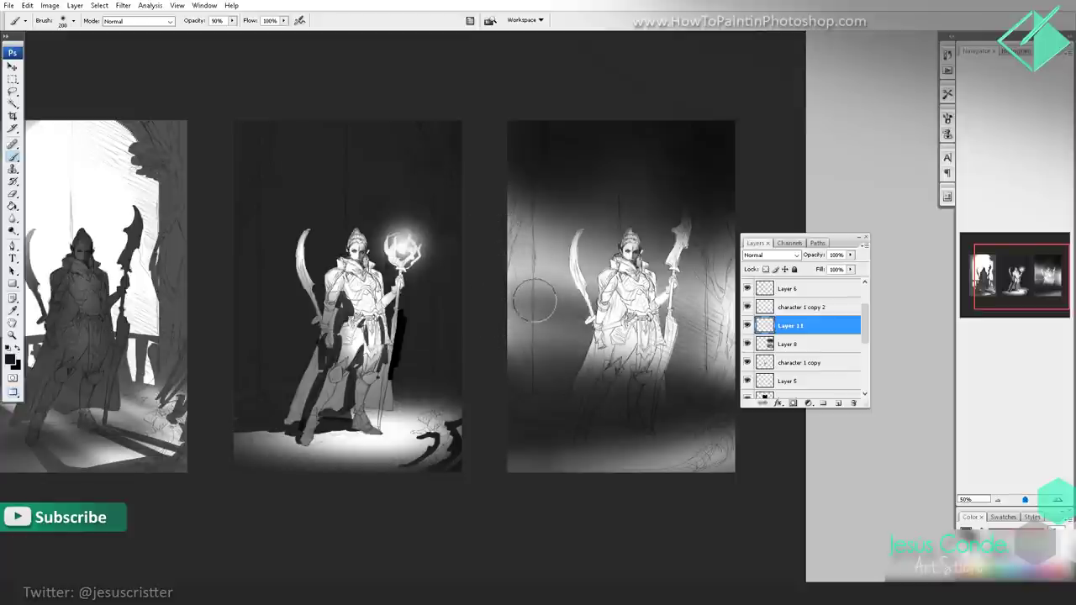
{"action": "mouse_move", "coordinate": [535, 301]}
{"action": "left_mouse_down"}
{"action": "mouse_move", "coordinate": [513, 312]}
{"action": "mouse_move", "coordinate": [763, 339]}
{"action": "mouse_move", "coordinate": [495, 295]}
{"action": "left_mouse_up"}
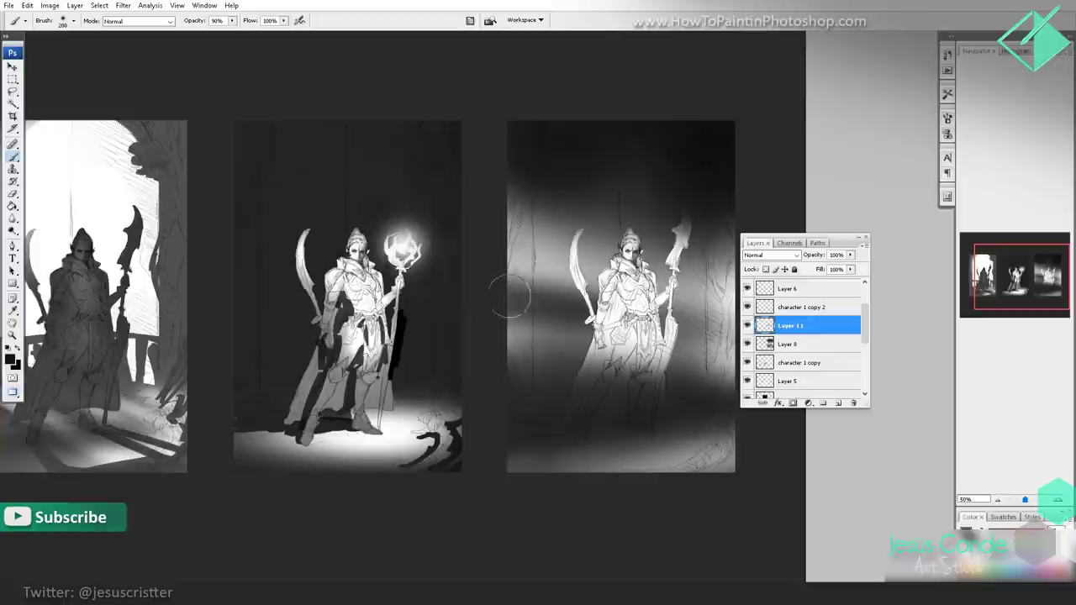
- Hide the character 1 copy layer and check what Layer 5 and Layer 9 contribute by toggling their visibility
{"action": "left_click_drag", "start_coordinate": [741, 360], "coordinate": [734, 362]}
{"action": "left_click", "coordinate": [742, 363]}
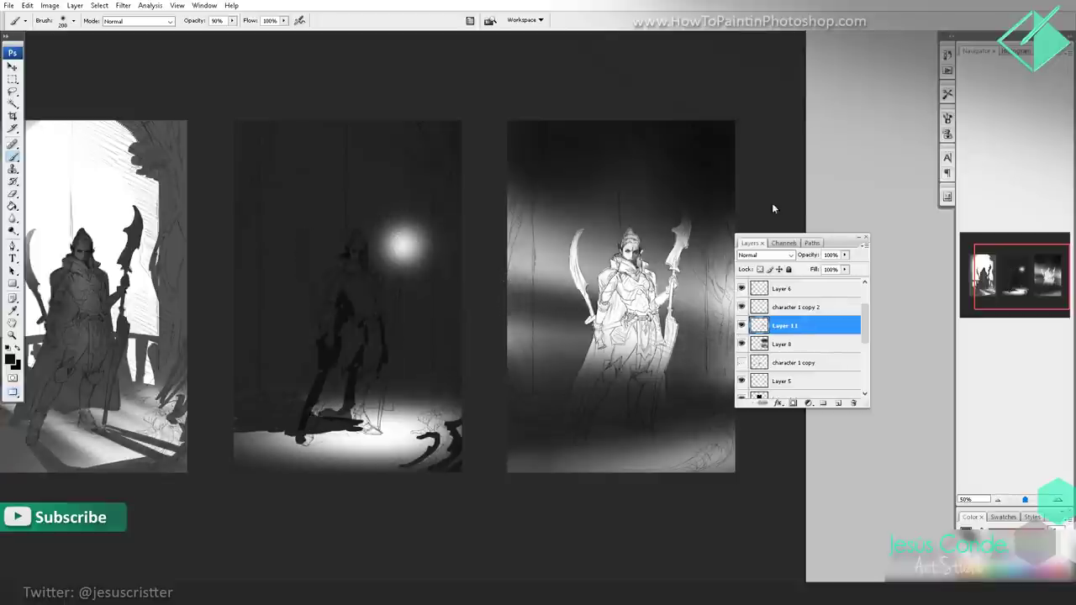
{"action": "left_click_drag", "start_coordinate": [839, 238], "coordinate": [894, 255]}
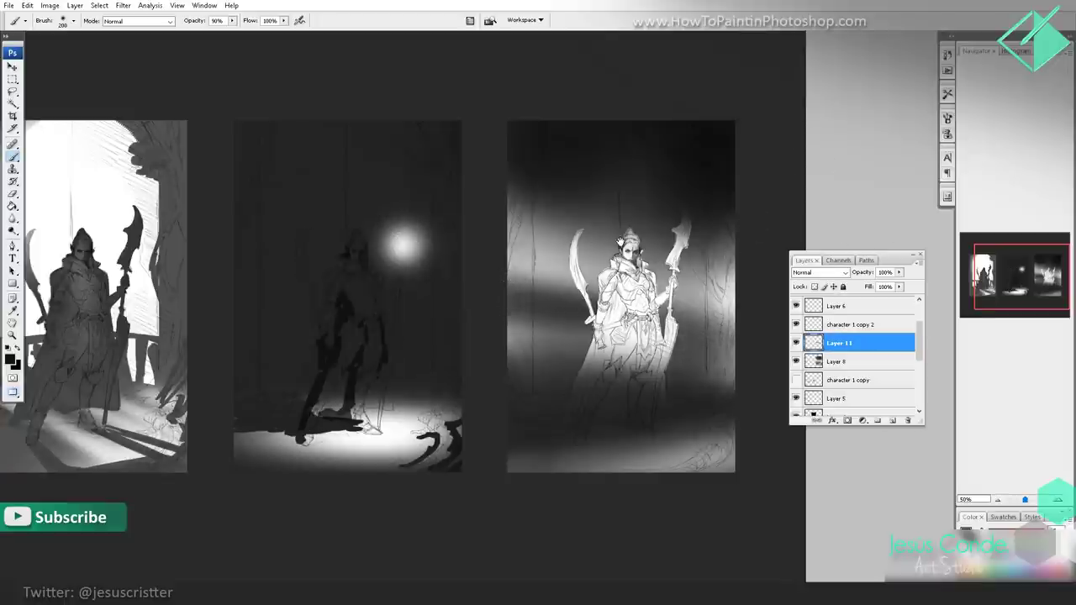
{"action": "left_click_drag", "start_coordinate": [617, 235], "coordinate": [651, 231]}
{"action": "key", "text": "alt+space"}
{"action": "left_click", "coordinate": [651, 231], "text": "alt"}
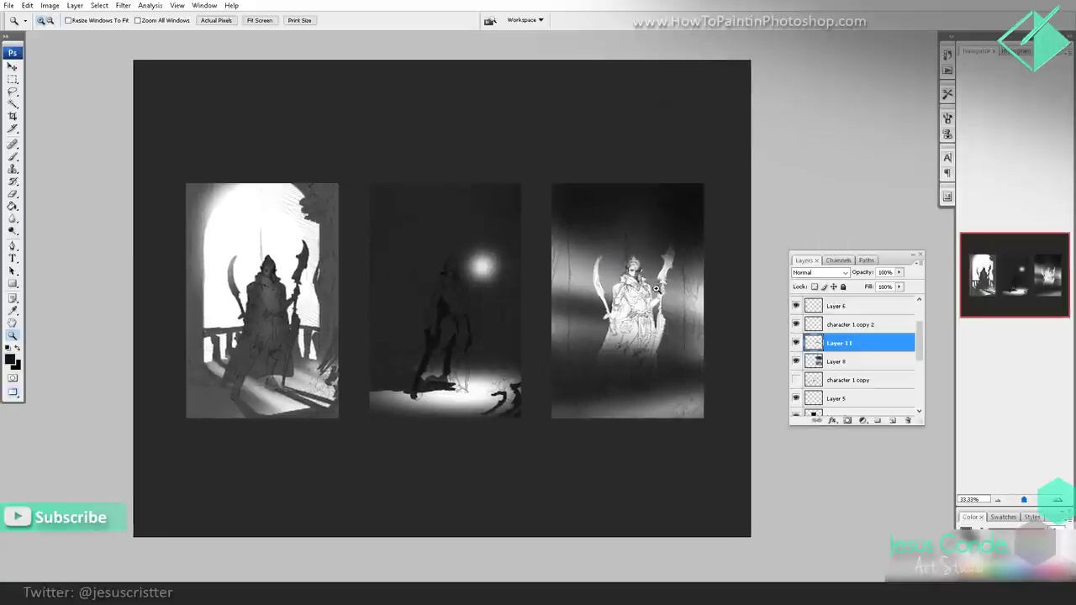
{"action": "left_click", "coordinate": [640, 313]}
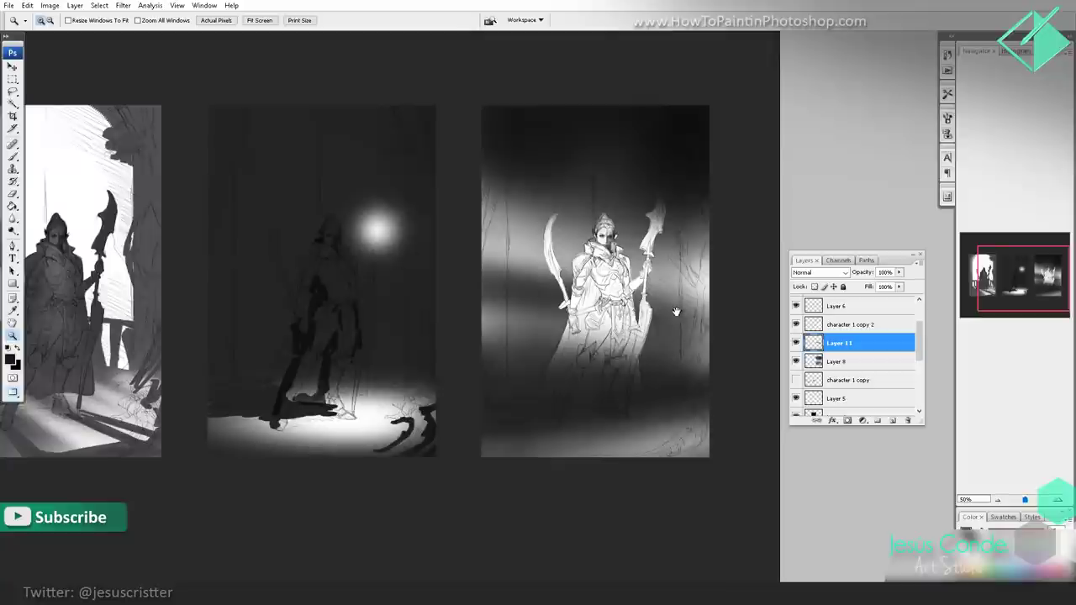
{"action": "left_click", "coordinate": [796, 399]}
{"action": "left_click", "coordinate": [796, 399]}
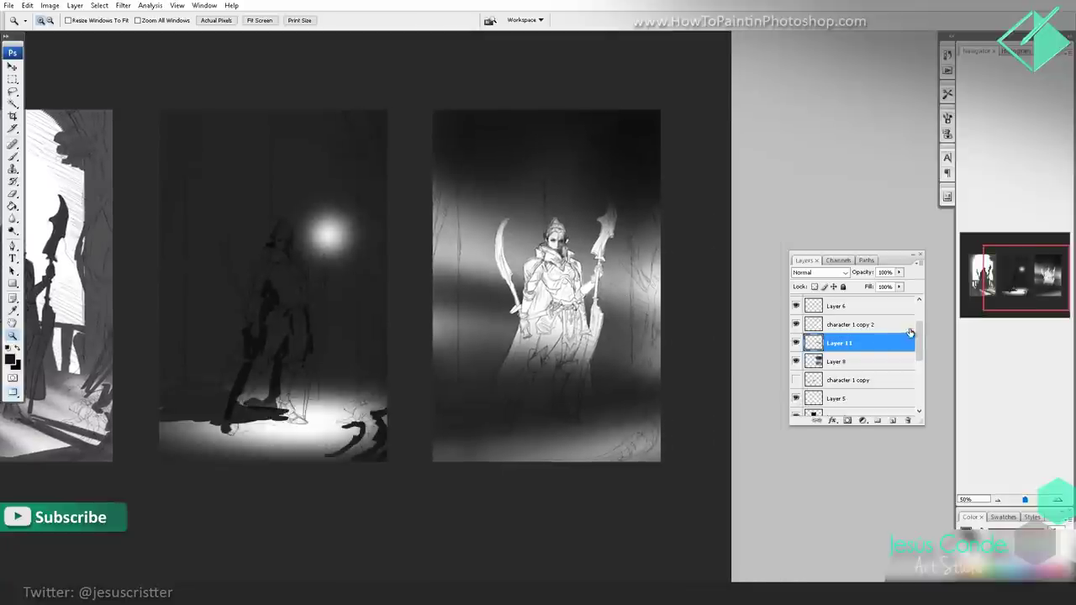
{"action": "scroll", "coordinate": [916, 336], "scroll_direction": "down", "scroll_amount": 3}
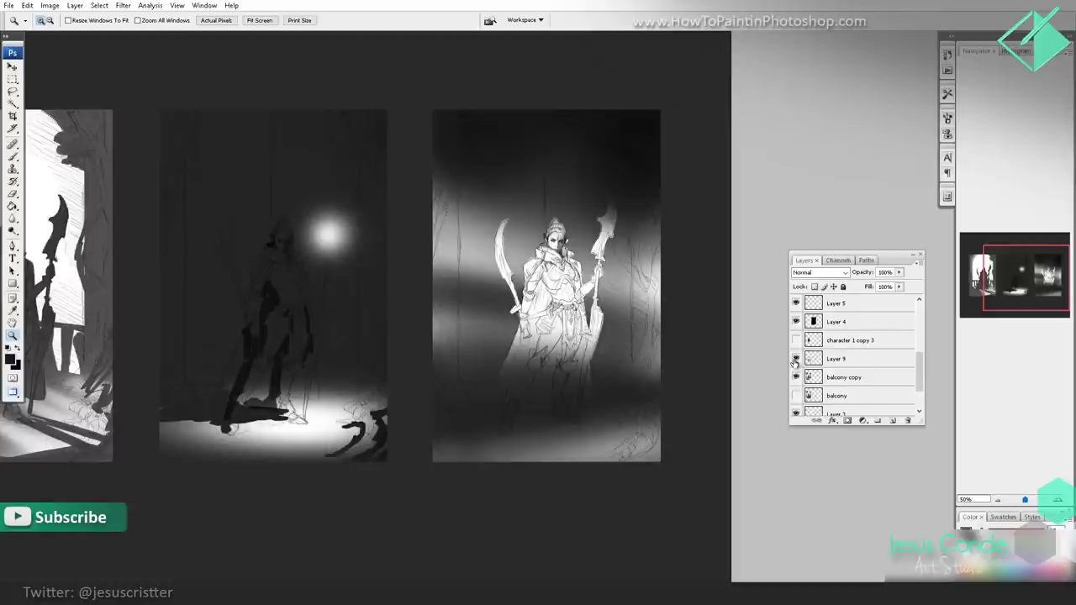
{"action": "left_click", "coordinate": [795, 361]}
{"action": "left_click", "coordinate": [795, 361]}
- Add a new layer above Layer 6 and sample a dark grey brush colour from the third composition
{"action": "left_click_drag", "start_coordinate": [918, 364], "coordinate": [923, 322]}
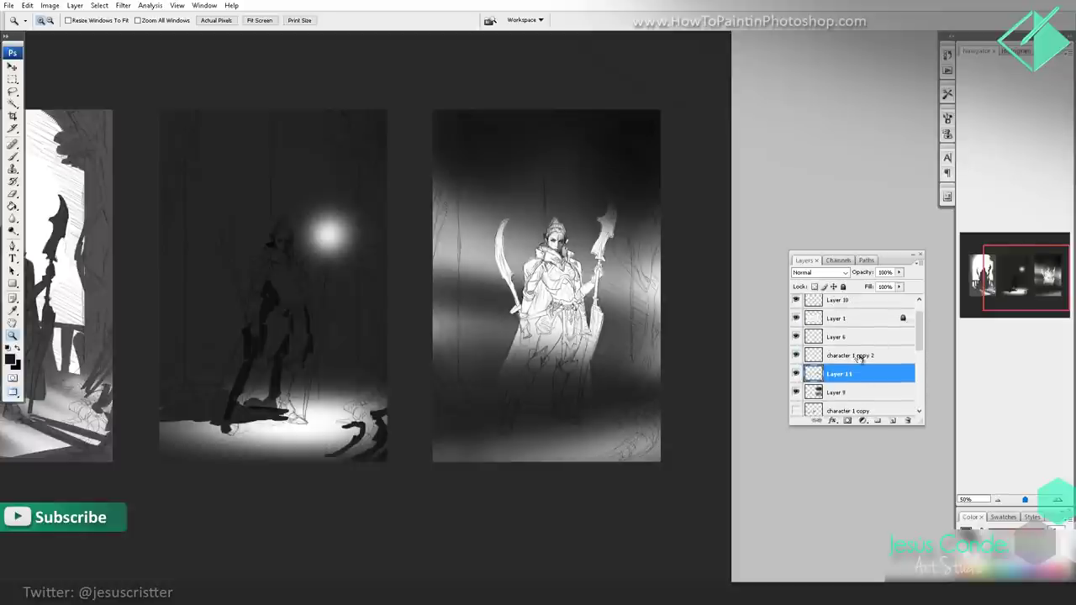
{"action": "left_click", "coordinate": [850, 334]}
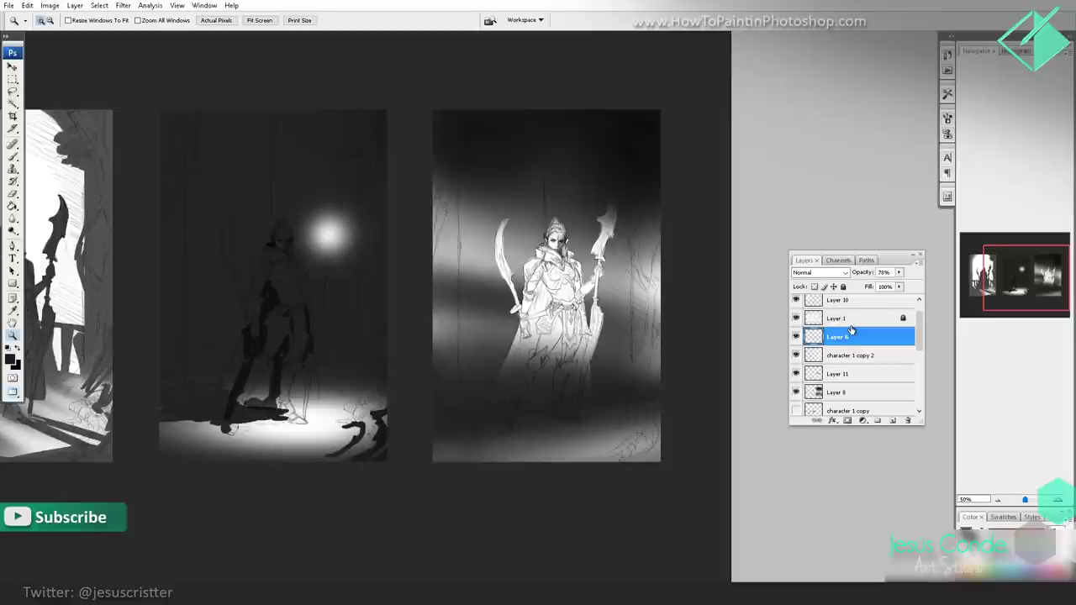
{"action": "key", "text": "ctrl+shift+n"}
{"action": "key", "text": "Return"}
{"action": "left_click", "coordinate": [589, 315]}
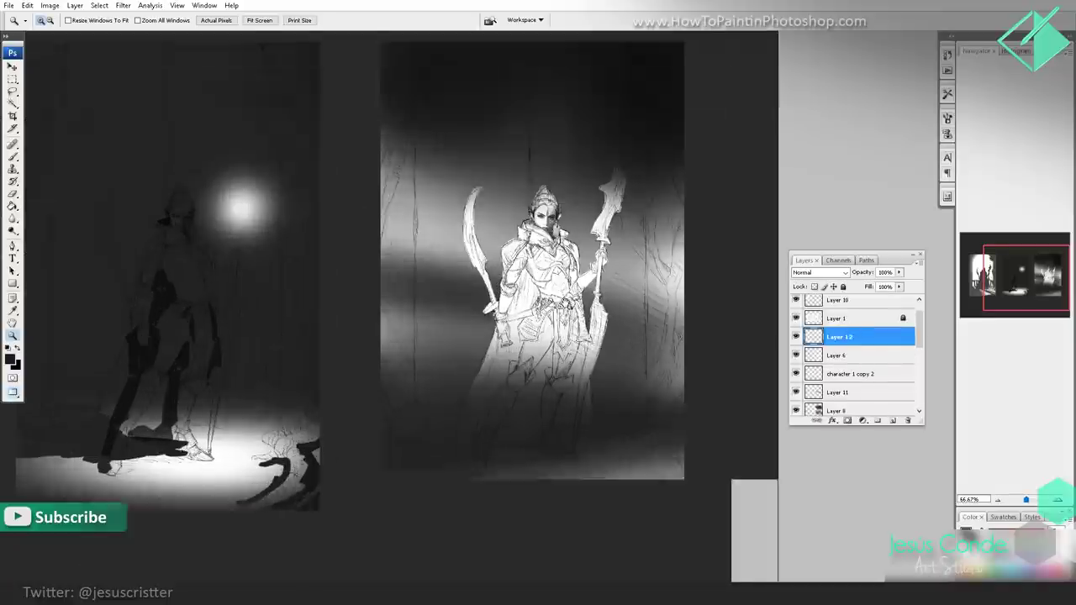
{"action": "key", "text": "b"}
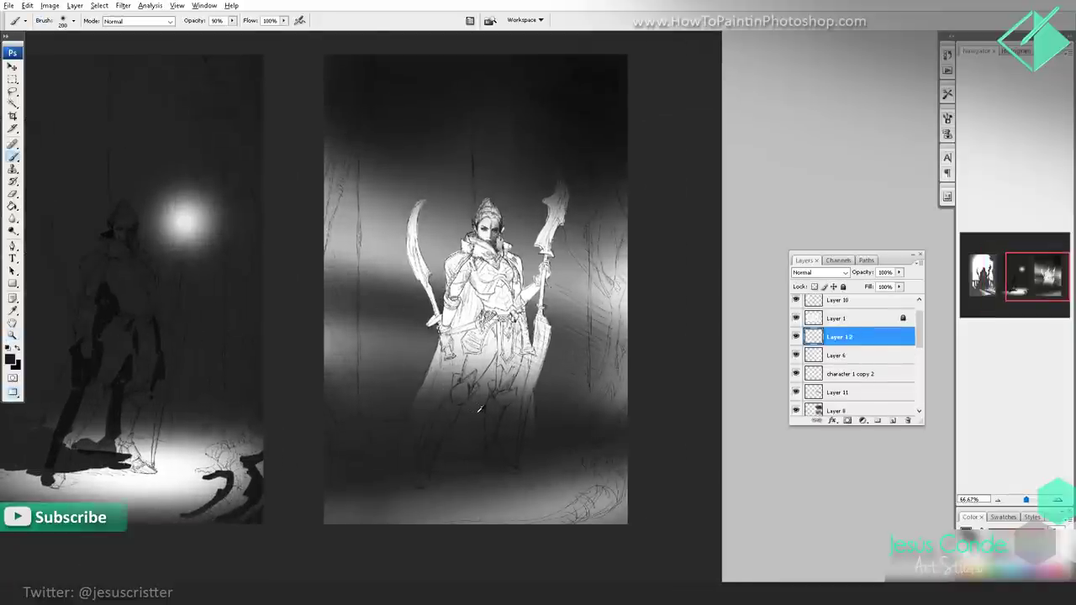
{"action": "left_click", "coordinate": [75, 21]}
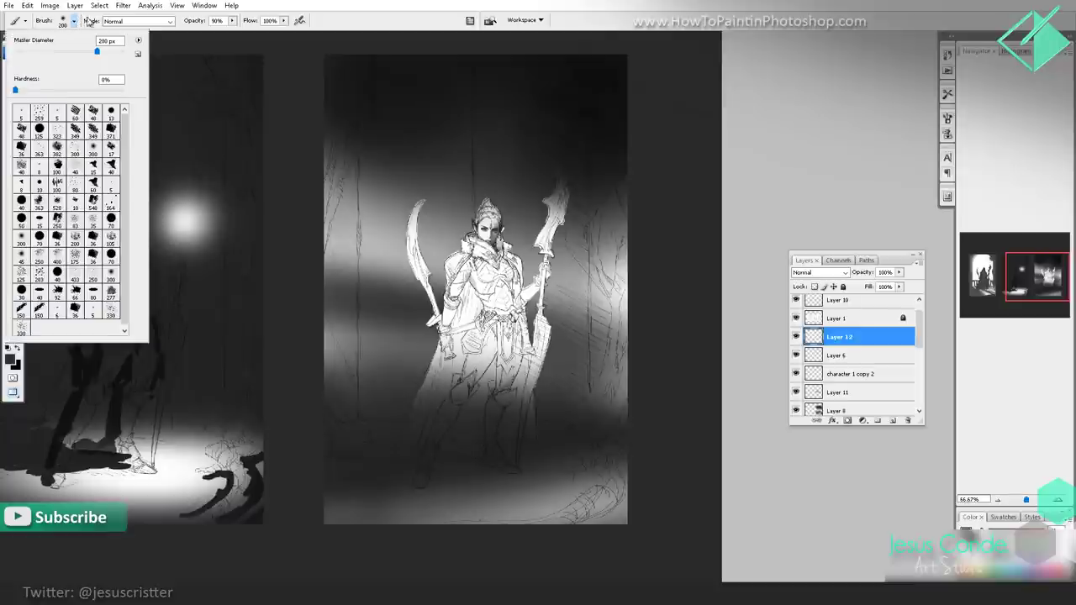
{"action": "left_click", "coordinate": [441, 5]}
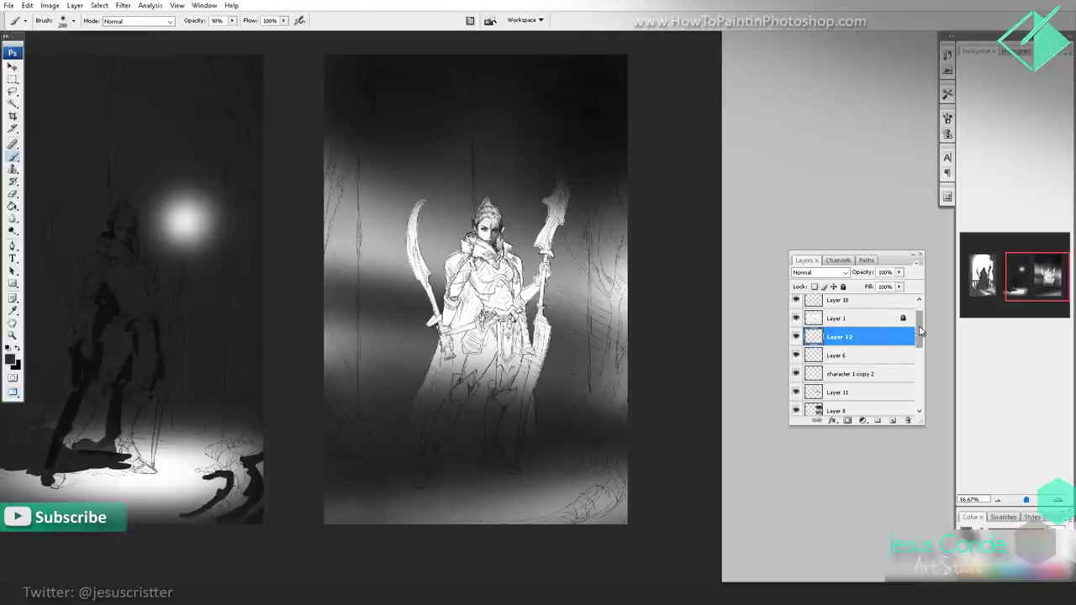
- Show the character 1 copy layer again and add a new layer directly above it
{"action": "left_click_drag", "start_coordinate": [920, 332], "coordinate": [827, 353]}
{"action": "left_click", "coordinate": [797, 350]}
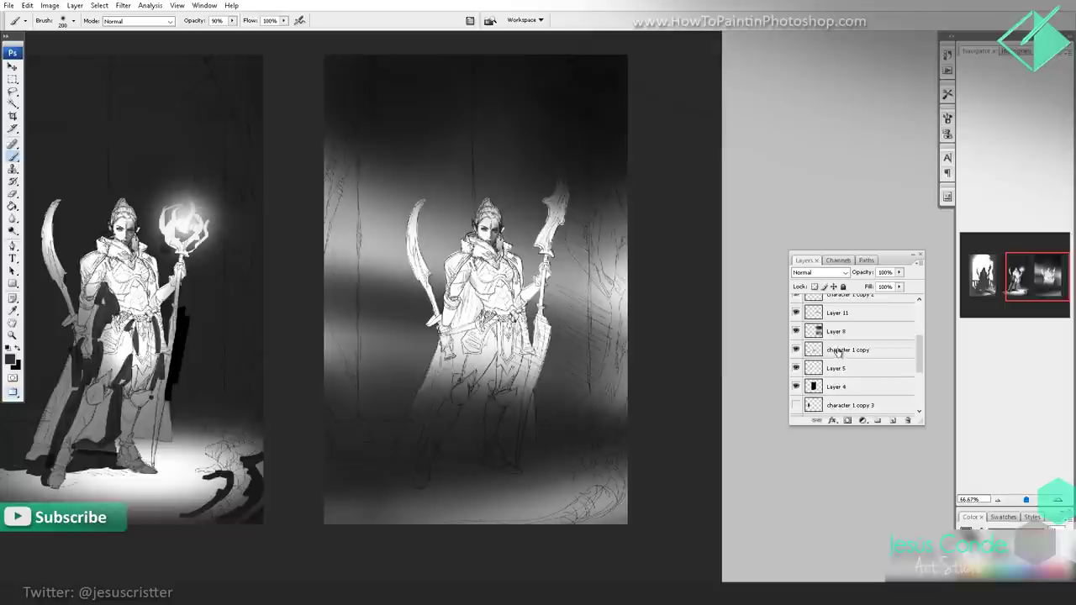
{"action": "left_click", "coordinate": [834, 354]}
{"action": "key", "text": "ctrl+shift+n"}
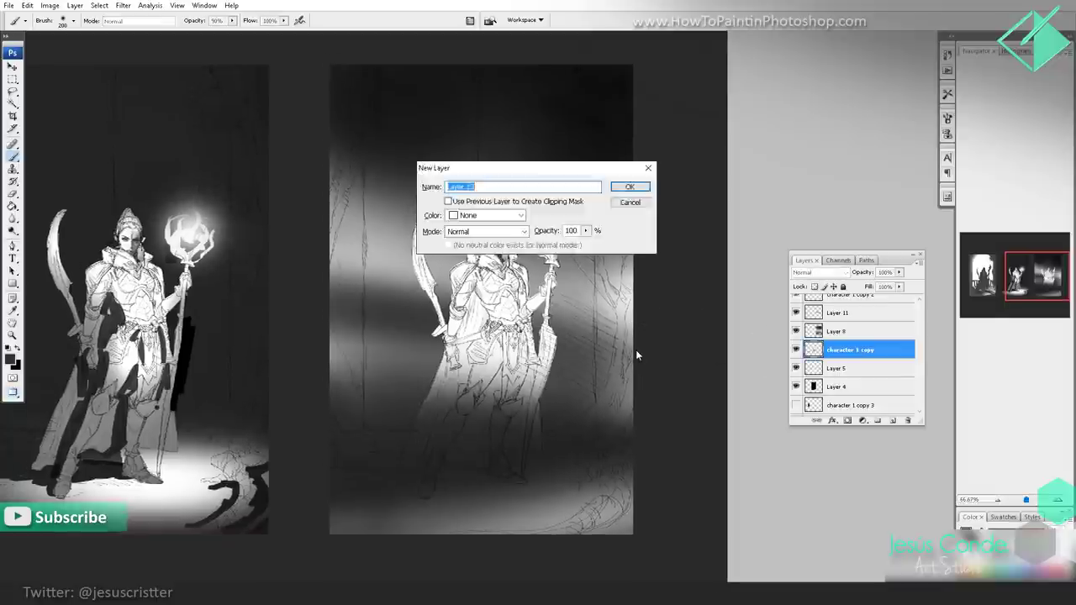
{"action": "key", "text": "Return"}
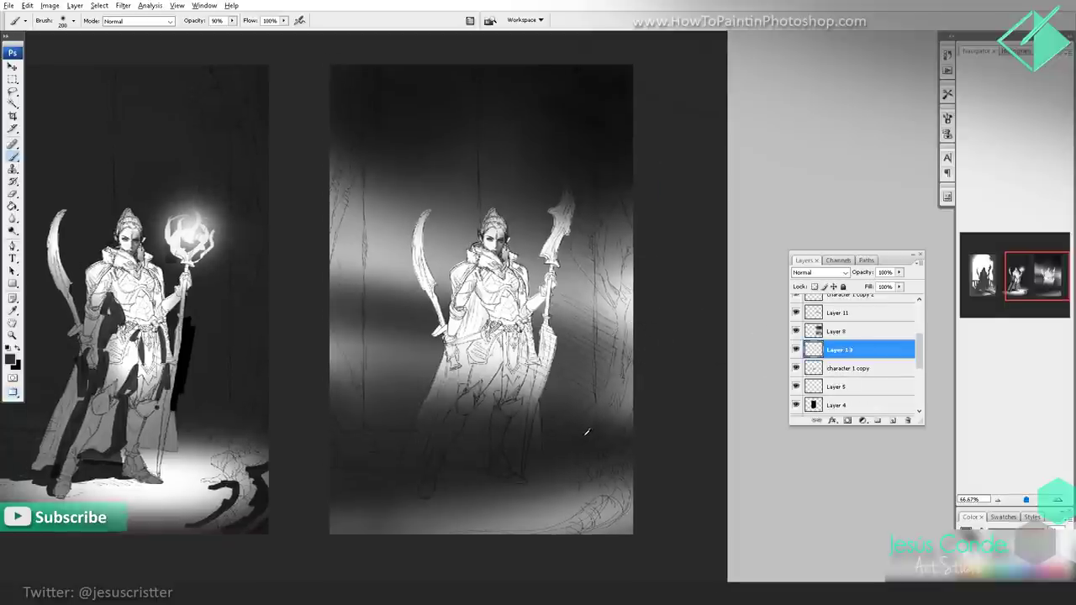
- Reset the foreground colour to black and choose the hard round 30 px brush preset
{"action": "left_click", "coordinate": [7, 348]}
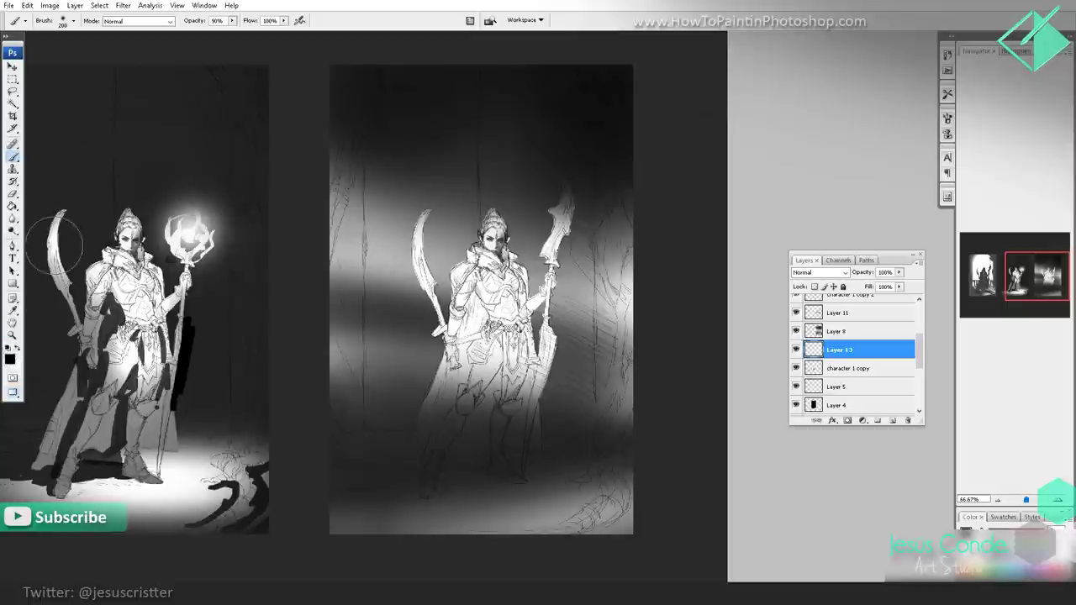
{"action": "left_click", "coordinate": [75, 20]}
{"action": "left_click", "coordinate": [42, 292]}
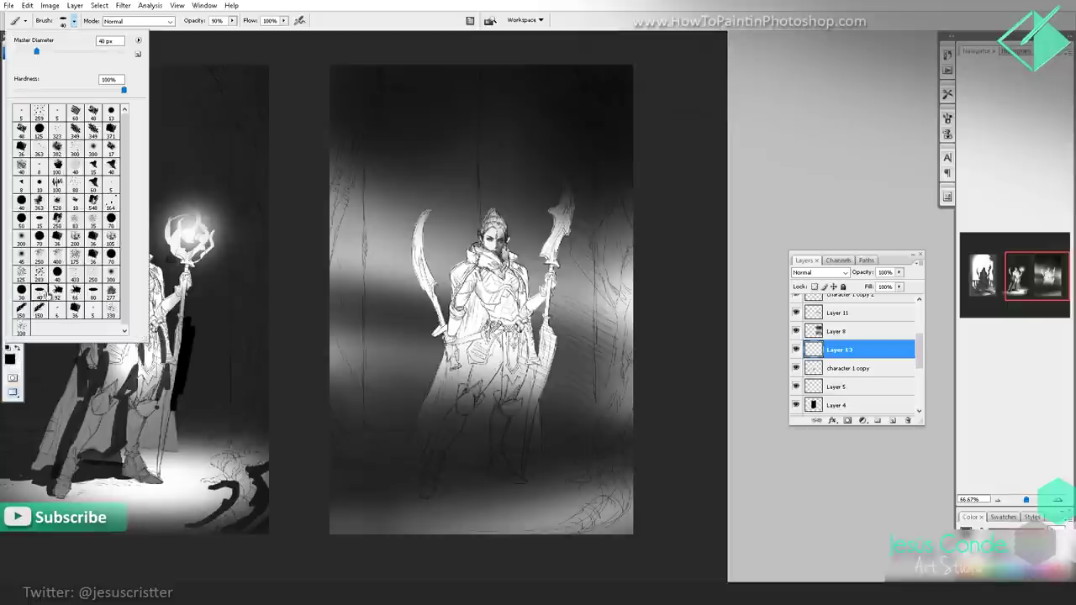
{"action": "left_click", "coordinate": [24, 292]}
- Try a dark test stroke in the mist beside the third composition's character, and undo it
{"action": "mouse_move", "coordinate": [409, 311]}
{"action": "left_mouse_down"}
{"action": "mouse_move", "coordinate": [392, 356]}
{"action": "mouse_move", "coordinate": [398, 406]}
{"action": "left_mouse_up"}
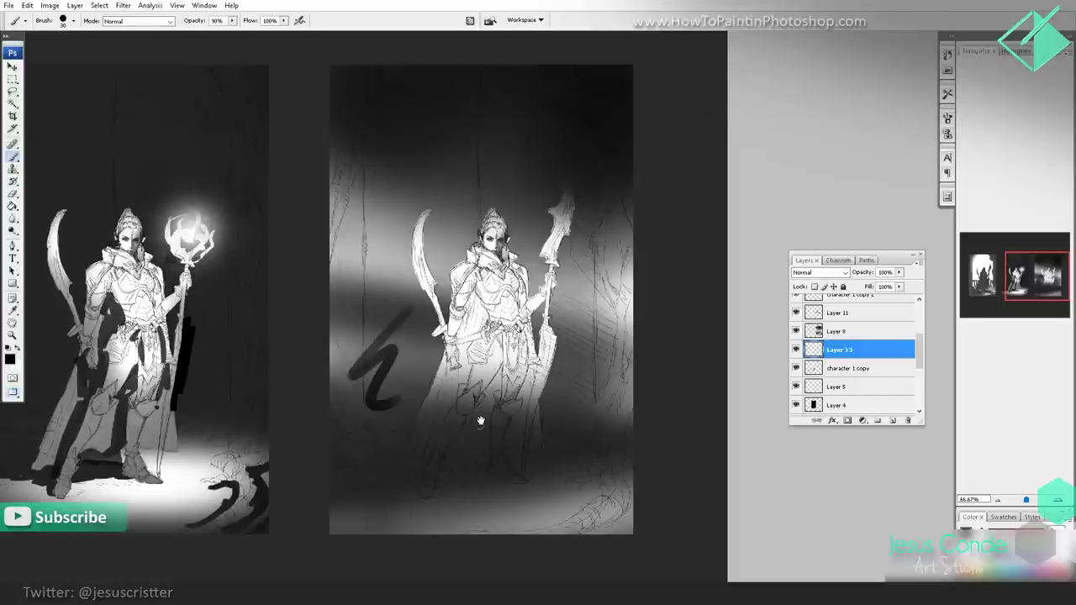
{"action": "left_click_drag", "start_coordinate": [480, 420], "coordinate": [485, 415]}
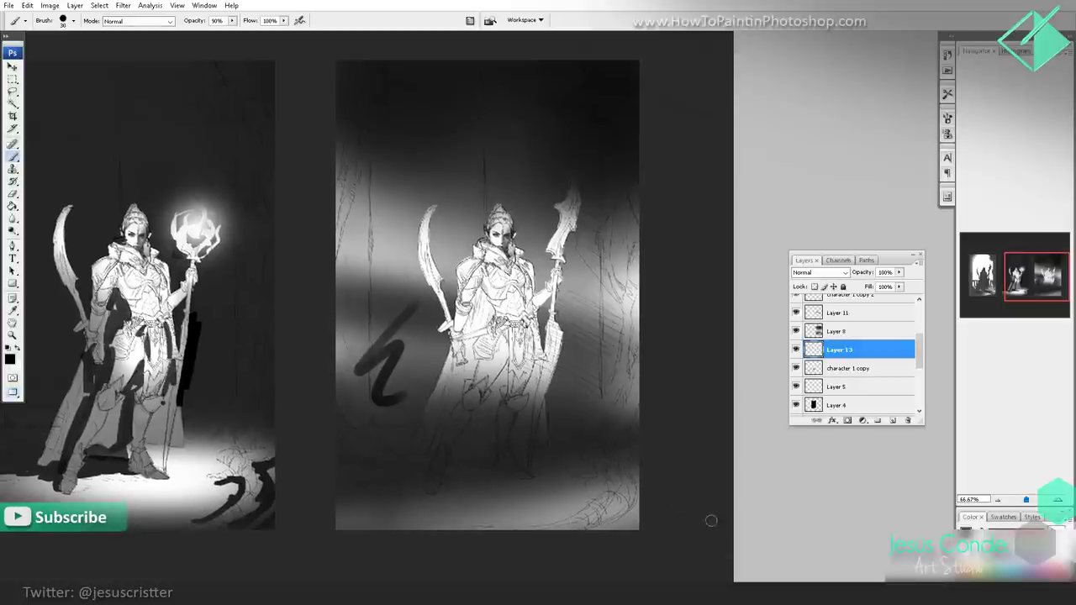
{"action": "key", "text": "alt+Tab"}
{"action": "left_click", "coordinate": [796, 511]}
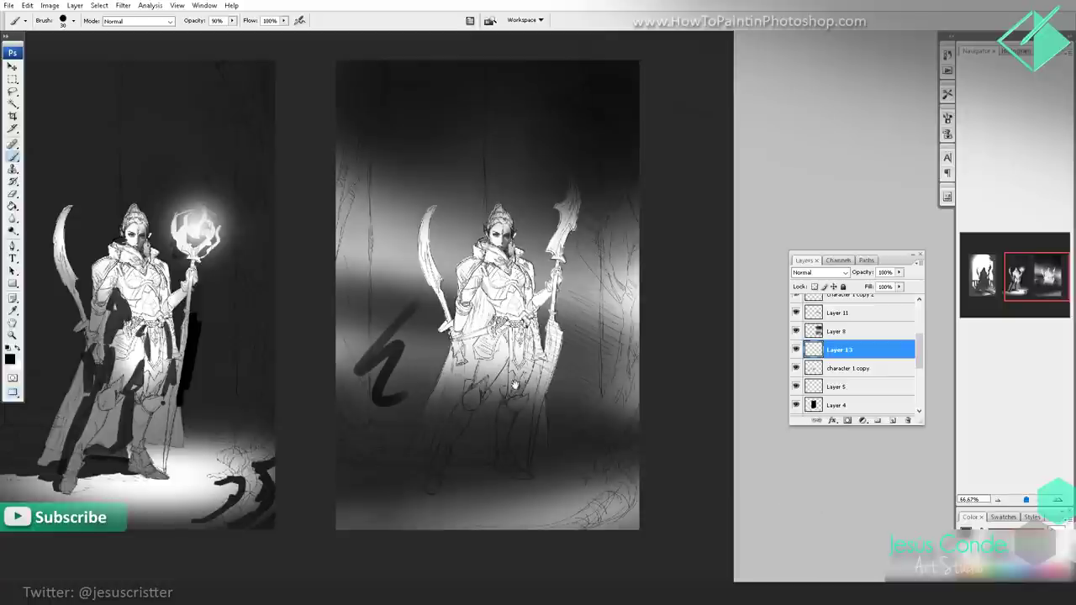
{"action": "key", "text": "ctrl+z"}
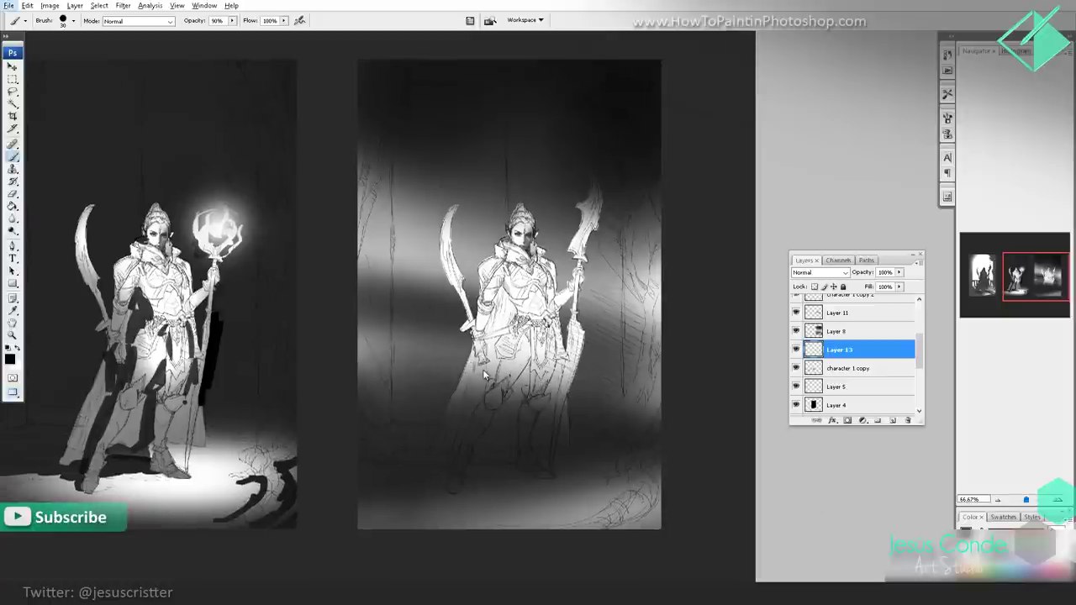
- Shrink the brush, set its opacity to 50%, and paint dark cast shadows around the third character's feet on Layer 13
{"action": "key", "text": "bracketleft"}
{"action": "key", "text": "bracketleft"}
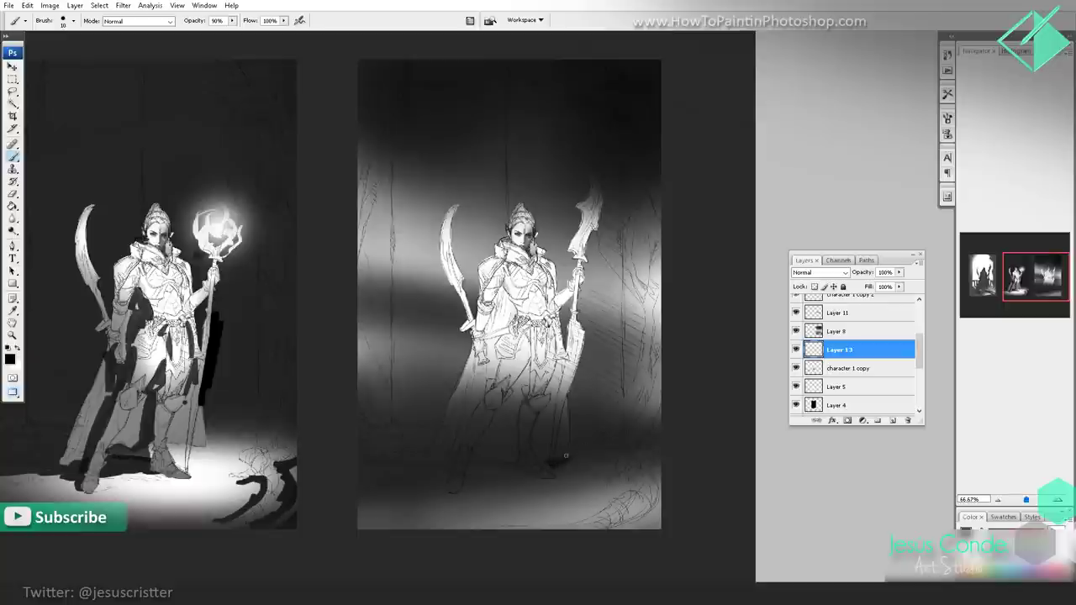
{"action": "key", "text": "5"}
{"action": "key", "text": "bracketright"}
{"action": "mouse_move", "coordinate": [550, 465]}
{"action": "left_mouse_down"}
{"action": "mouse_move", "coordinate": [640, 428]}
{"action": "mouse_move", "coordinate": [564, 460]}
{"action": "mouse_move", "coordinate": [612, 446]}
{"action": "left_mouse_up"}
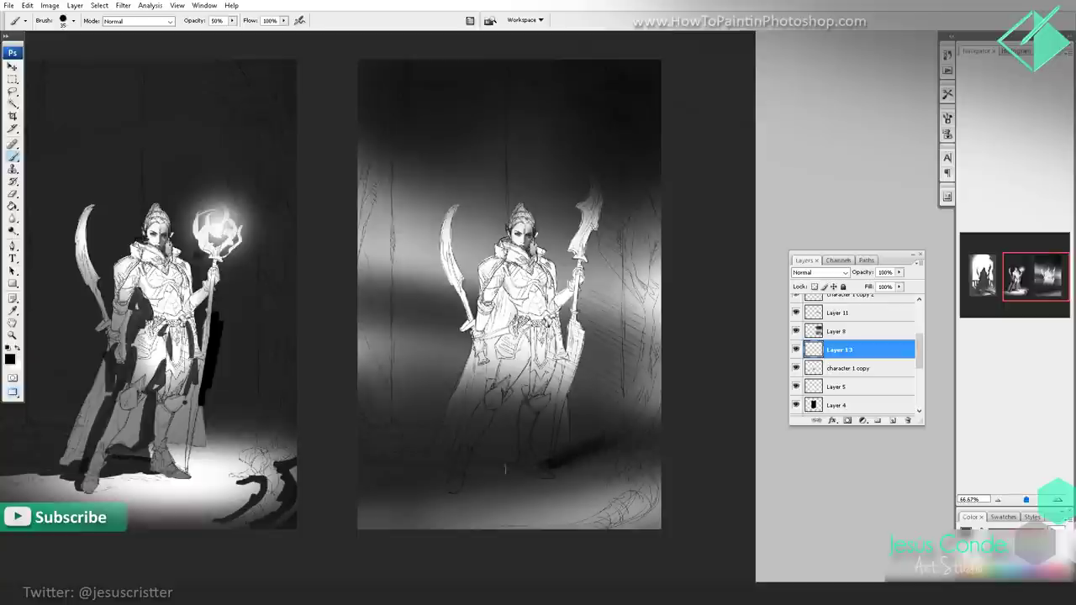
{"action": "left_click_drag", "start_coordinate": [480, 468], "coordinate": [517, 443]}
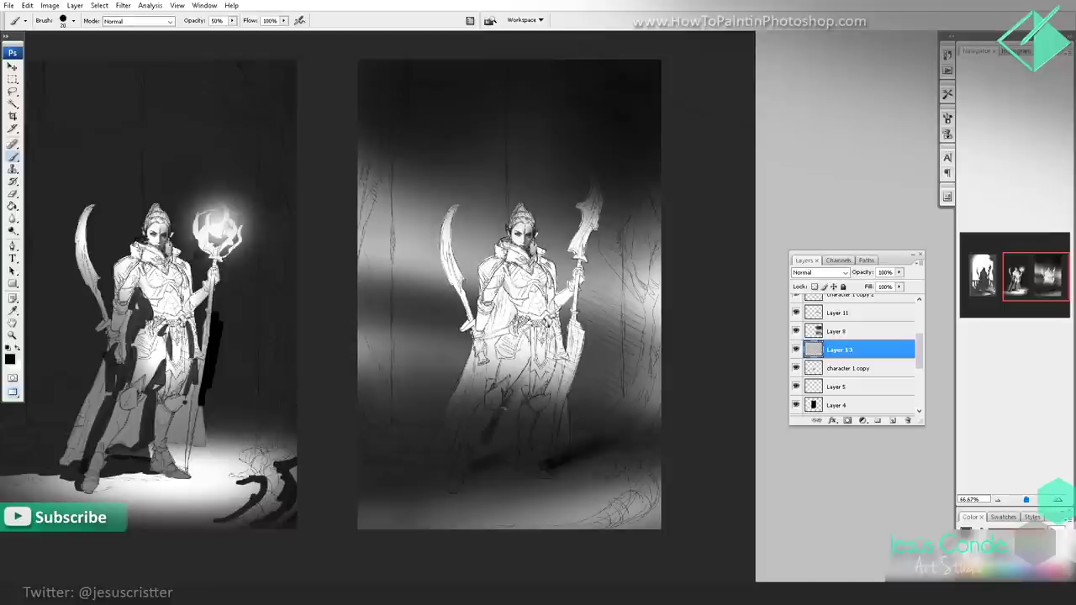
- Move Layer 13 directly above Layer 12 and paint dark shading over the third character's legs with the 20 px brush
{"action": "left_click_drag", "start_coordinate": [855, 346], "coordinate": [859, 323]}
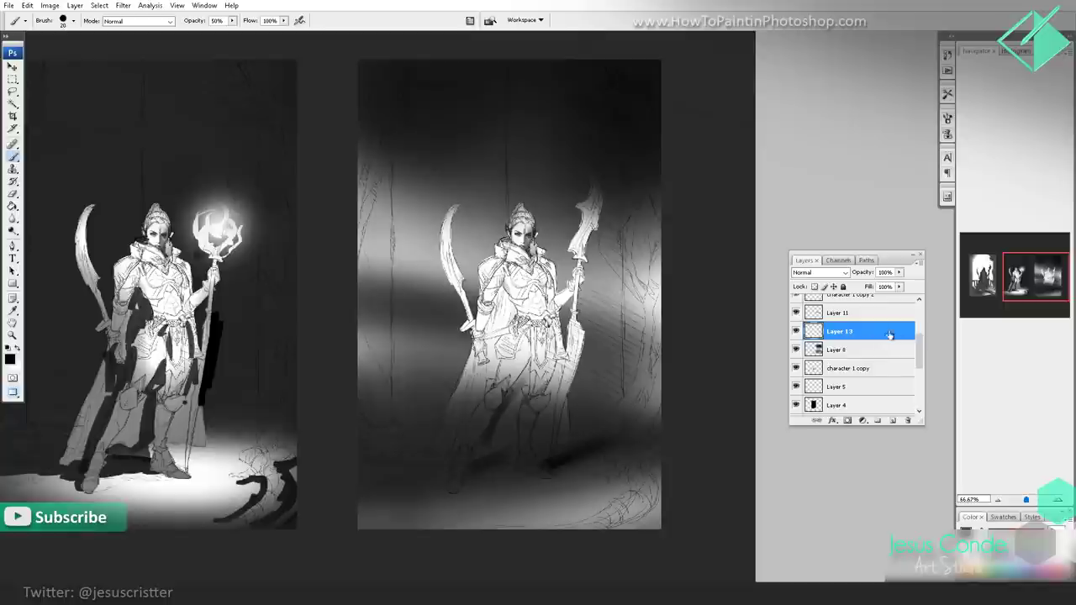
{"action": "left_click_drag", "start_coordinate": [921, 345], "coordinate": [921, 324]}
{"action": "left_click_drag", "start_coordinate": [869, 397], "coordinate": [865, 330]}
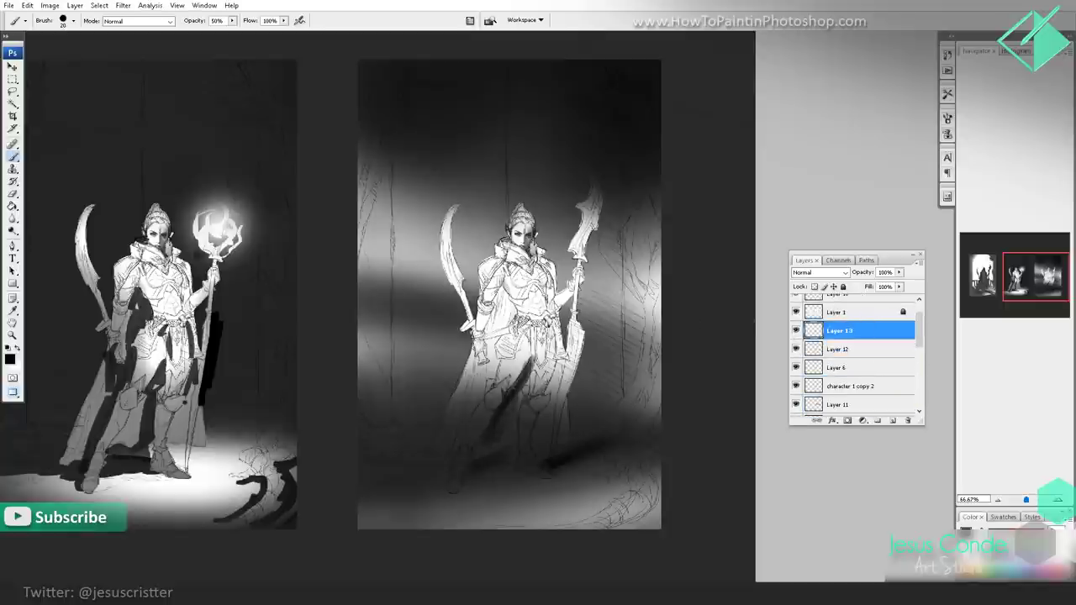
{"action": "mouse_move", "coordinate": [519, 392]}
{"action": "left_mouse_down"}
{"action": "mouse_move", "coordinate": [508, 437]}
{"action": "mouse_move", "coordinate": [483, 443]}
{"action": "left_mouse_up"}
{"action": "mouse_move", "coordinate": [531, 367]}
{"action": "left_mouse_down"}
{"action": "mouse_move", "coordinate": [527, 395]}
{"action": "mouse_move", "coordinate": [559, 370]}
{"action": "mouse_move", "coordinate": [555, 396]}
{"action": "left_mouse_up"}
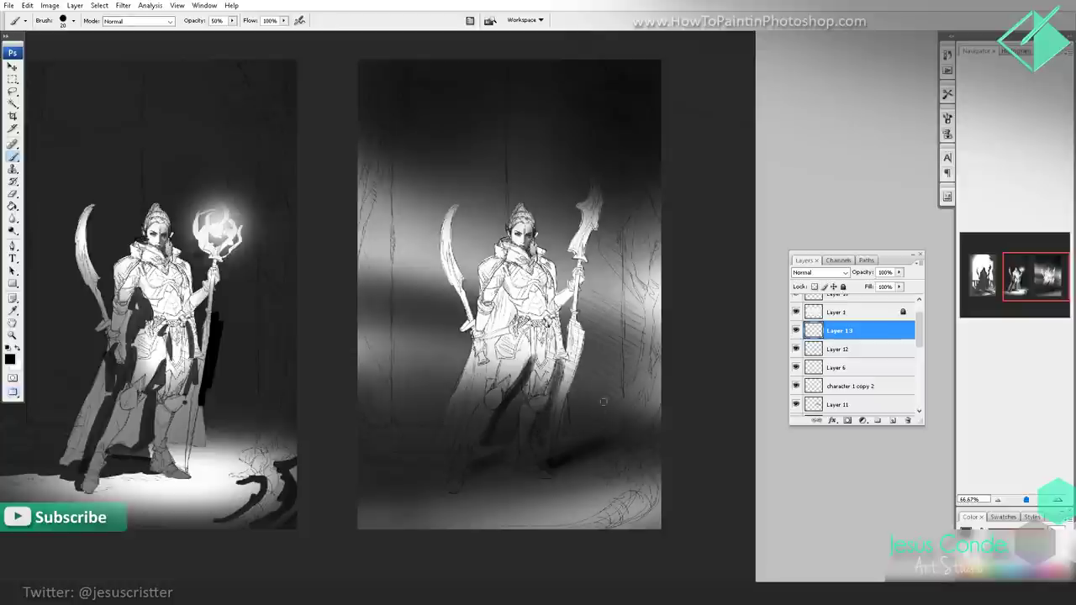
- Enlarge the brush to 60 px and paint a tall dark mass along the third composition's right edge down to the ground
{"action": "key", "text": "bracketright"}
{"action": "key", "text": "bracketright"}
{"action": "key", "text": "bracketright"}
{"action": "mouse_move", "coordinate": [632, 370]}
{"action": "left_mouse_down"}
{"action": "mouse_move", "coordinate": [661, 241]}
{"action": "mouse_move", "coordinate": [640, 372]}
{"action": "mouse_move", "coordinate": [664, 367]}
{"action": "mouse_move", "coordinate": [664, 435]}
{"action": "mouse_move", "coordinate": [606, 438]}
{"action": "mouse_move", "coordinate": [633, 430]}
{"action": "mouse_move", "coordinate": [629, 417]}
{"action": "mouse_move", "coordinate": [631, 428]}
{"action": "mouse_move", "coordinate": [644, 405]}
{"action": "mouse_move", "coordinate": [618, 443]}
{"action": "left_mouse_up"}
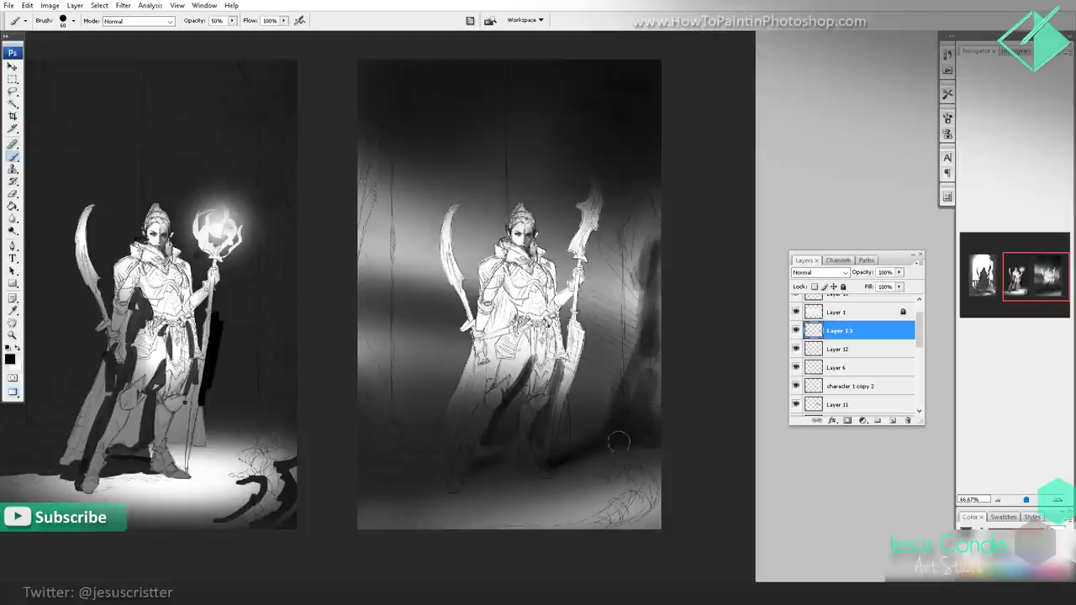
{"action": "mouse_move", "coordinate": [632, 341]}
{"action": "left_mouse_down"}
{"action": "mouse_move", "coordinate": [646, 242]}
{"action": "mouse_move", "coordinate": [609, 412]}
{"action": "mouse_move", "coordinate": [576, 451]}
{"action": "mouse_move", "coordinate": [581, 420]}
{"action": "mouse_move", "coordinate": [574, 449]}
{"action": "mouse_move", "coordinate": [598, 431]}
{"action": "mouse_move", "coordinate": [653, 305]}
{"action": "mouse_move", "coordinate": [632, 395]}
{"action": "mouse_move", "coordinate": [664, 277]}
{"action": "left_mouse_up"}
{"action": "mouse_move", "coordinate": [649, 228]}
{"action": "left_mouse_down"}
{"action": "mouse_move", "coordinate": [649, 300]}
{"action": "mouse_move", "coordinate": [657, 341]}
{"action": "mouse_move", "coordinate": [645, 418]}
{"action": "mouse_move", "coordinate": [656, 232]}
{"action": "mouse_move", "coordinate": [657, 293]}
{"action": "mouse_move", "coordinate": [611, 434]}
{"action": "left_mouse_up"}
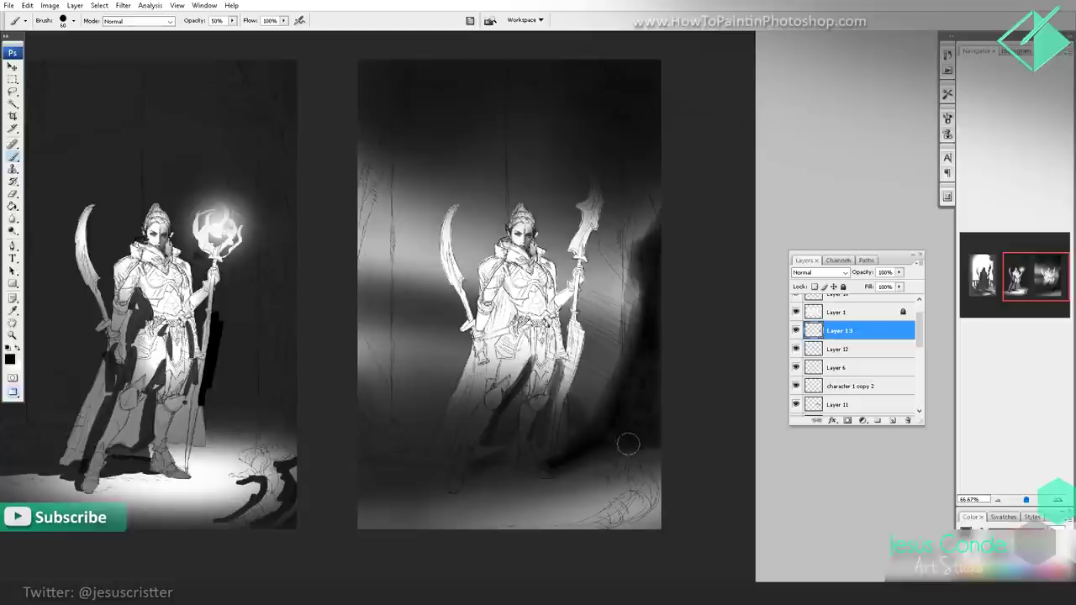
{"action": "mouse_move", "coordinate": [555, 340]}
{"action": "left_mouse_down"}
{"action": "mouse_move", "coordinate": [617, 325]}
{"action": "mouse_move", "coordinate": [609, 318]}
{"action": "left_mouse_up"}
- Examine the overall values of all three compositions side by side at a reduced zoom
{"action": "key", "text": "z"}
{"action": "left_click", "coordinate": [592, 321], "text": "alt"}
{"action": "left_click", "coordinate": [604, 321], "text": "alt"}
{"action": "left_click", "coordinate": [631, 320], "text": "alt"}
{"action": "left_click", "coordinate": [570, 363]}
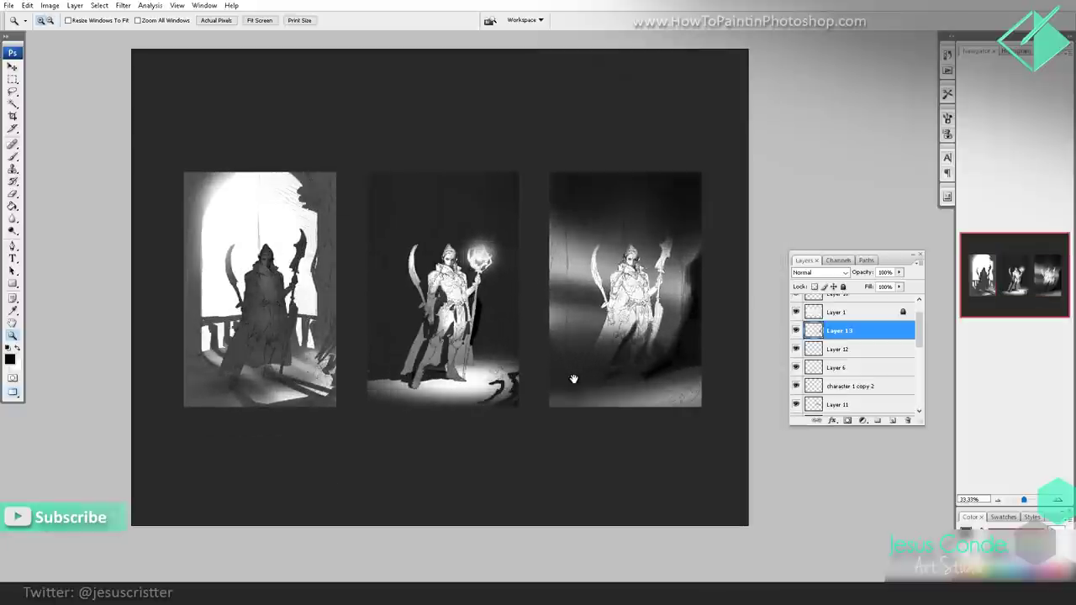
{"action": "left_click_drag", "start_coordinate": [584, 363], "coordinate": [574, 339]}
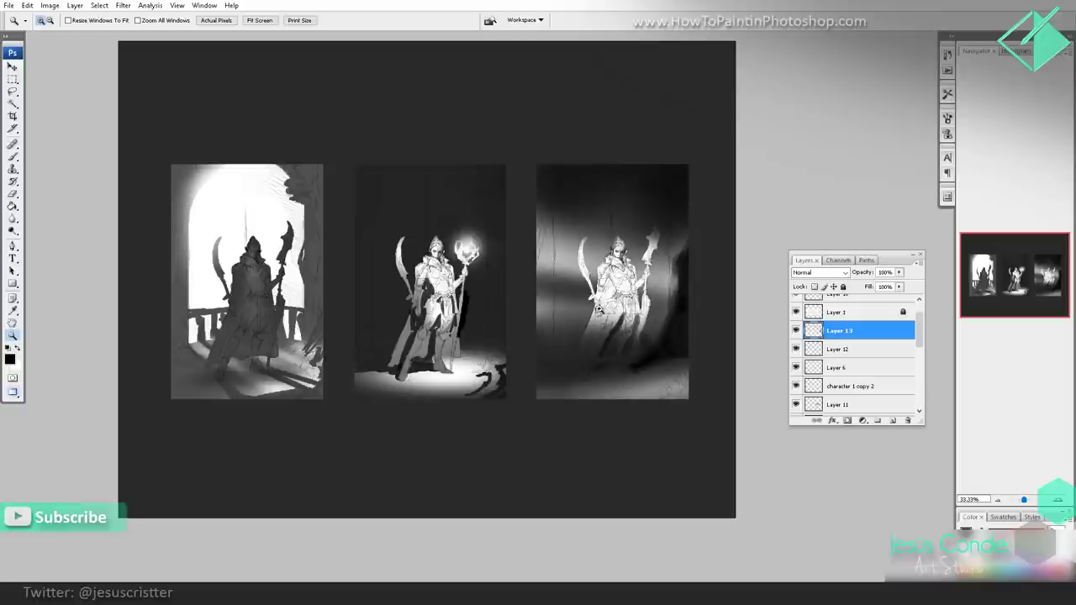
{"action": "left_click_drag", "start_coordinate": [546, 335], "coordinate": [553, 334]}
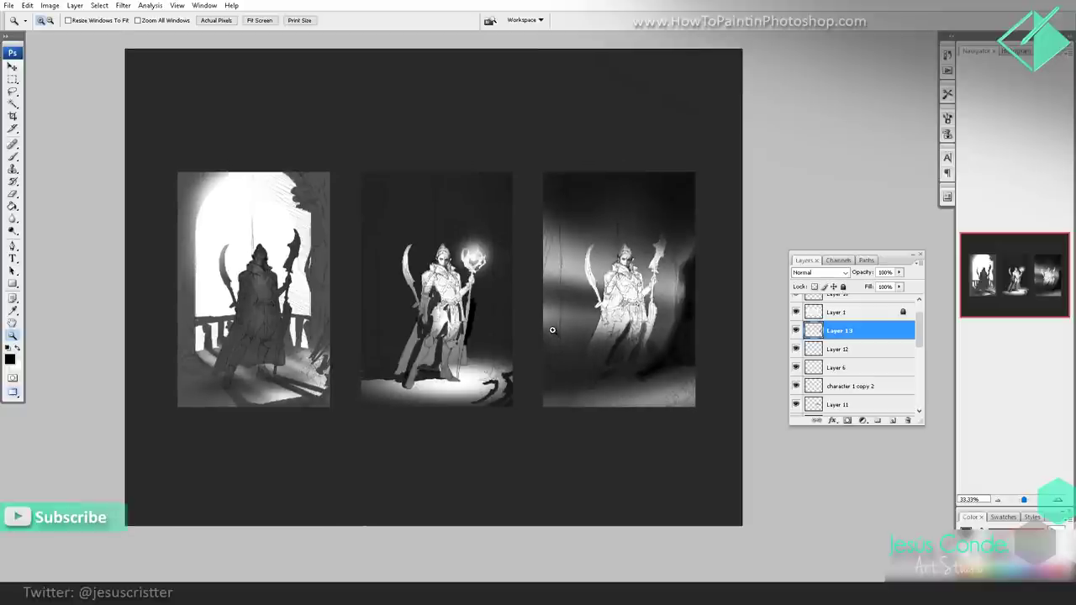
{"action": "left_click_drag", "start_coordinate": [564, 330], "coordinate": [572, 337]}
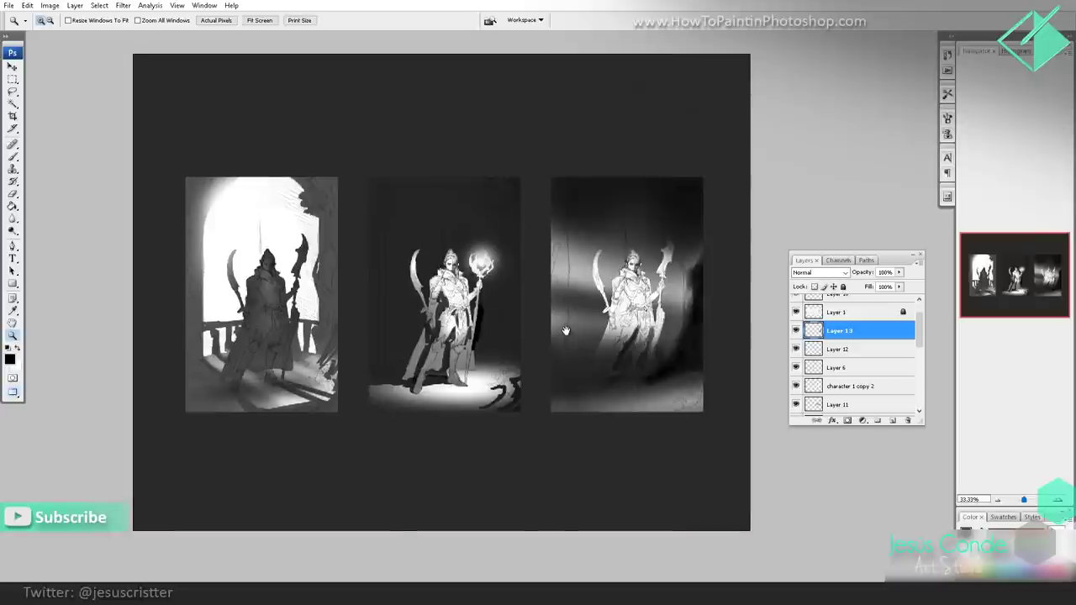
{"action": "left_click", "coordinate": [575, 326], "text": "alt"}
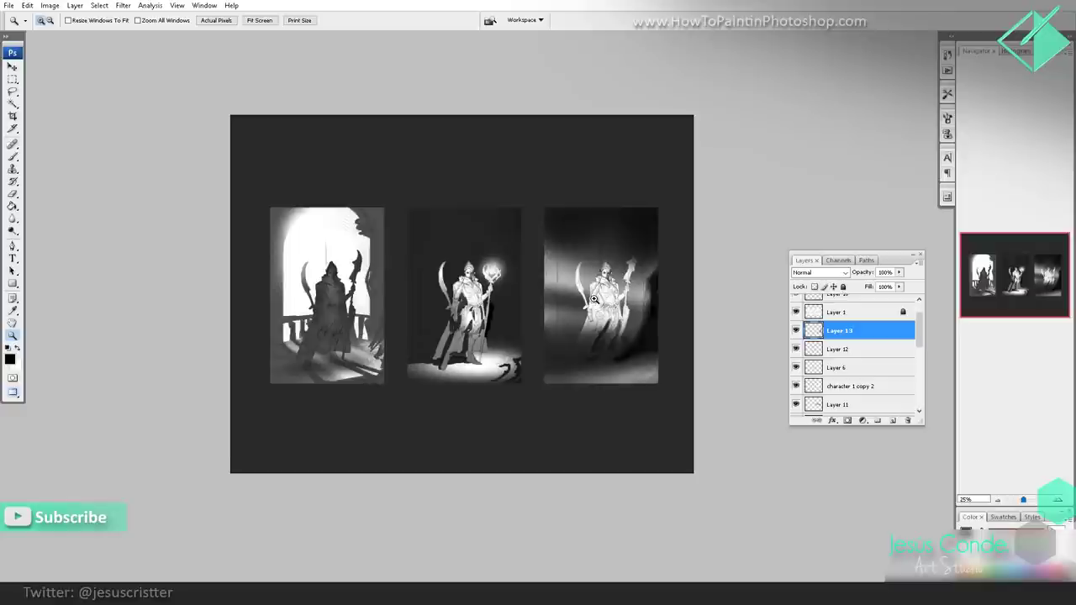
{"action": "left_click", "coordinate": [509, 289], "text": "ctrl"}
{"action": "left_click", "coordinate": [511, 290], "text": "ctrl"}
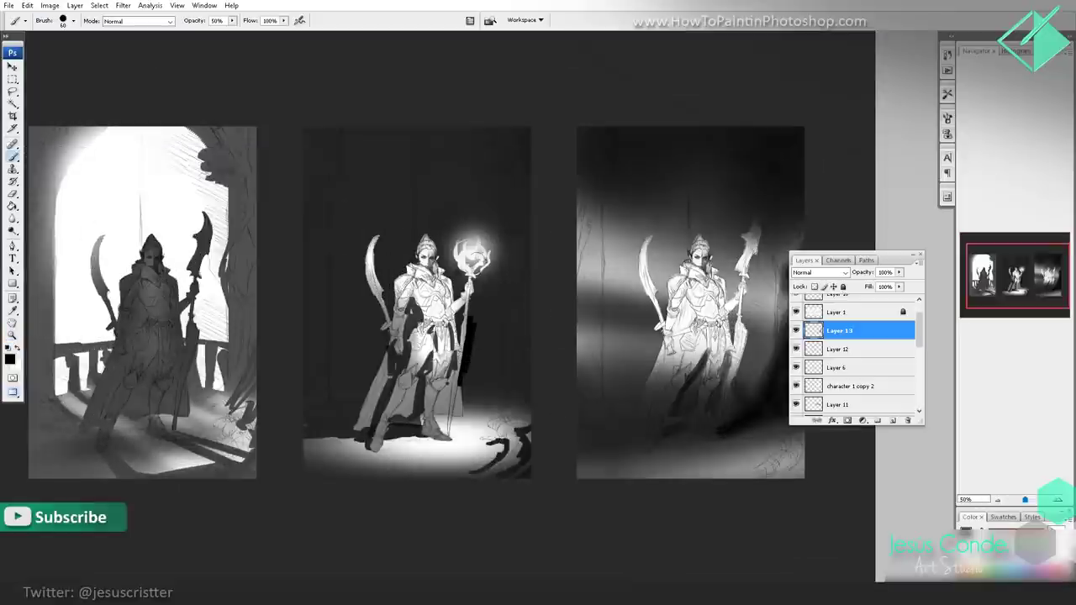
- Identify Layer 4 by toggling its visibility, then erase it softly with a 400 px eraser behind the second composition's character
{"action": "left_click_drag", "start_coordinate": [921, 328], "coordinate": [922, 367]}
{"action": "left_click", "coordinate": [796, 369]}
{"action": "left_click", "coordinate": [796, 369]}
{"action": "left_click", "coordinate": [825, 370]}
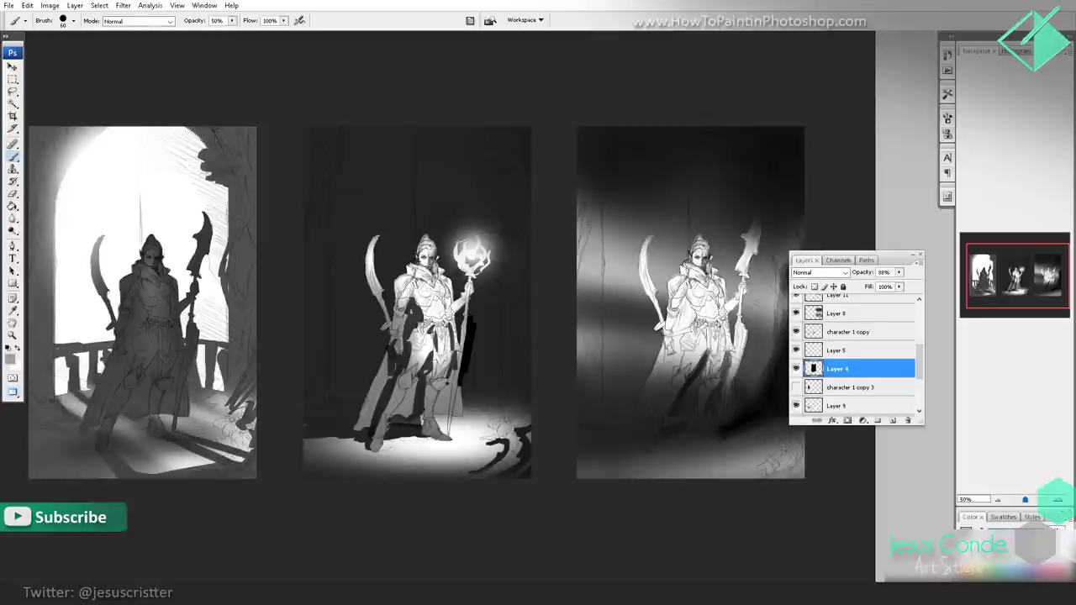
{"action": "key", "text": "e"}
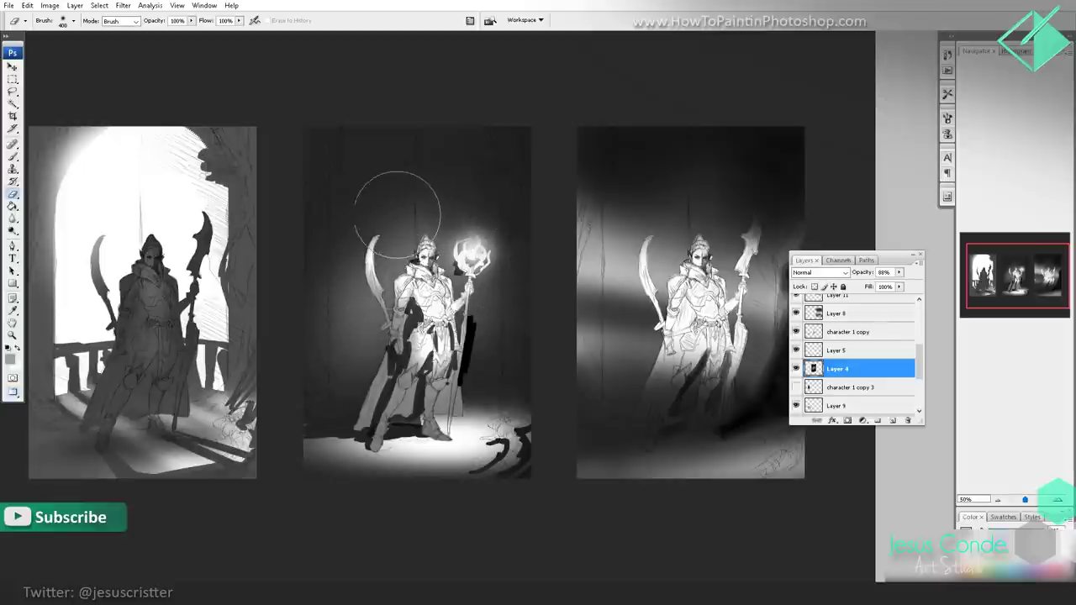
- Try a light grey brush stroke on Layer 4 near the second composition's left edge, and undo it
{"action": "key", "text": "b"}
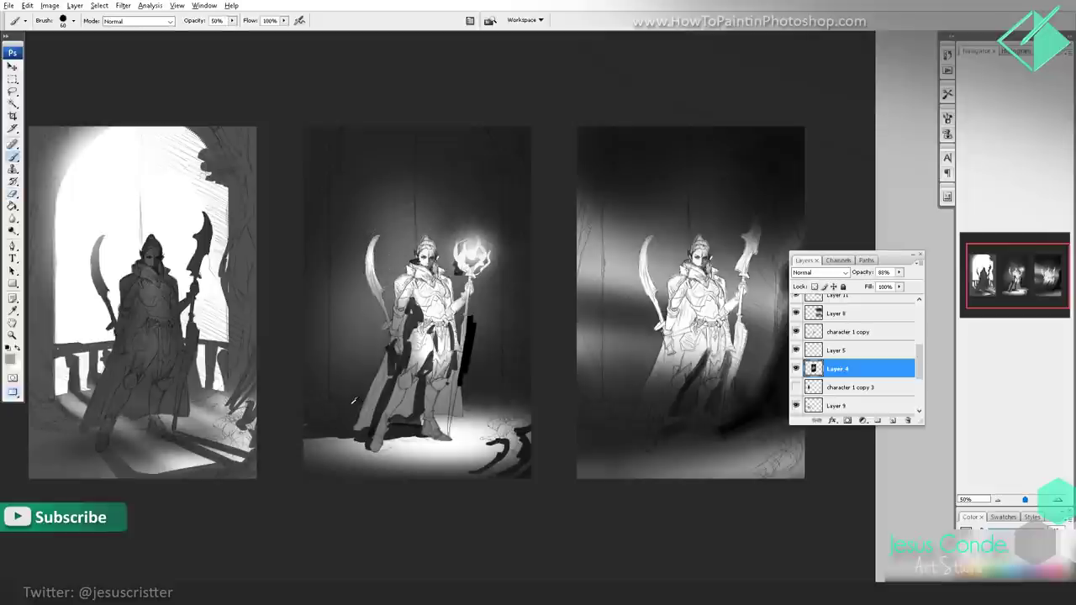
{"action": "left_click", "coordinate": [353, 403], "text": "alt"}
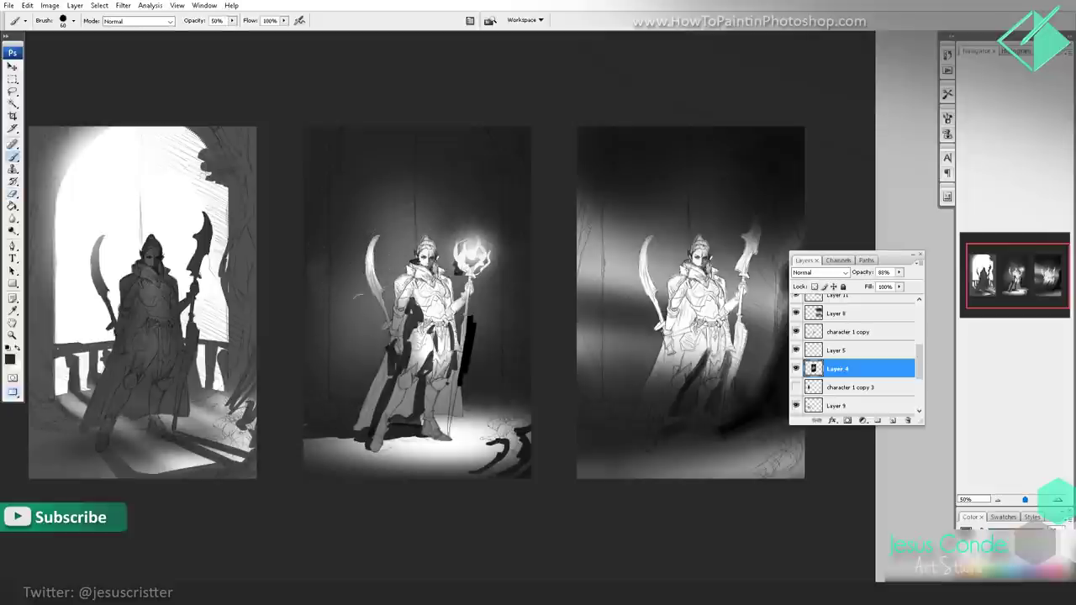
{"action": "left_click", "coordinate": [439, 321], "text": "alt"}
{"action": "mouse_move", "coordinate": [321, 260]}
{"action": "left_mouse_down"}
{"action": "mouse_move", "coordinate": [320, 290]}
{"action": "mouse_move", "coordinate": [321, 267]}
{"action": "left_mouse_up"}
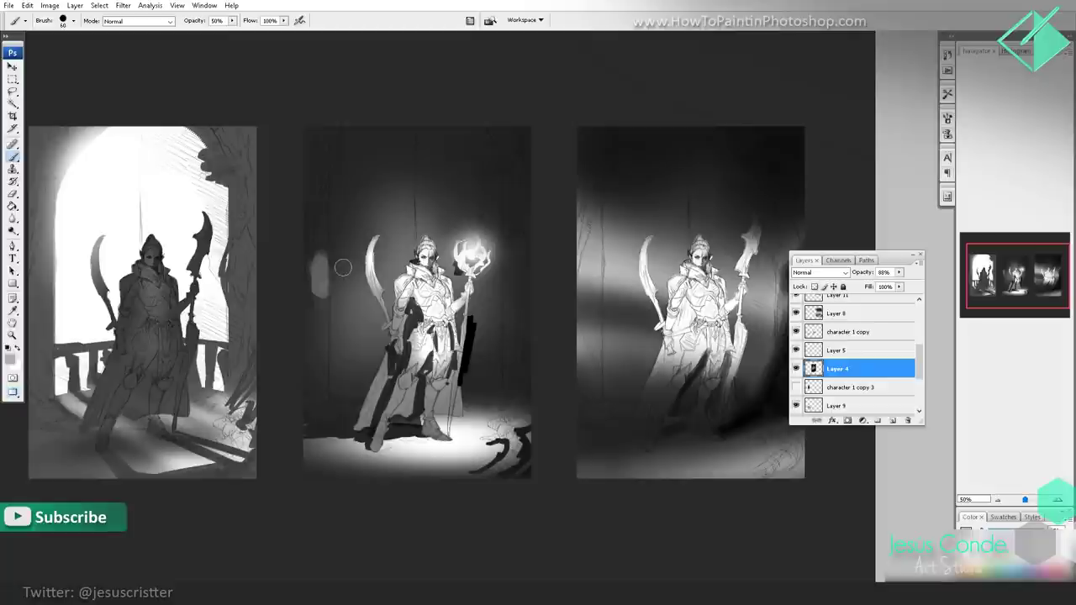
{"action": "key", "text": "ctrl+z"}
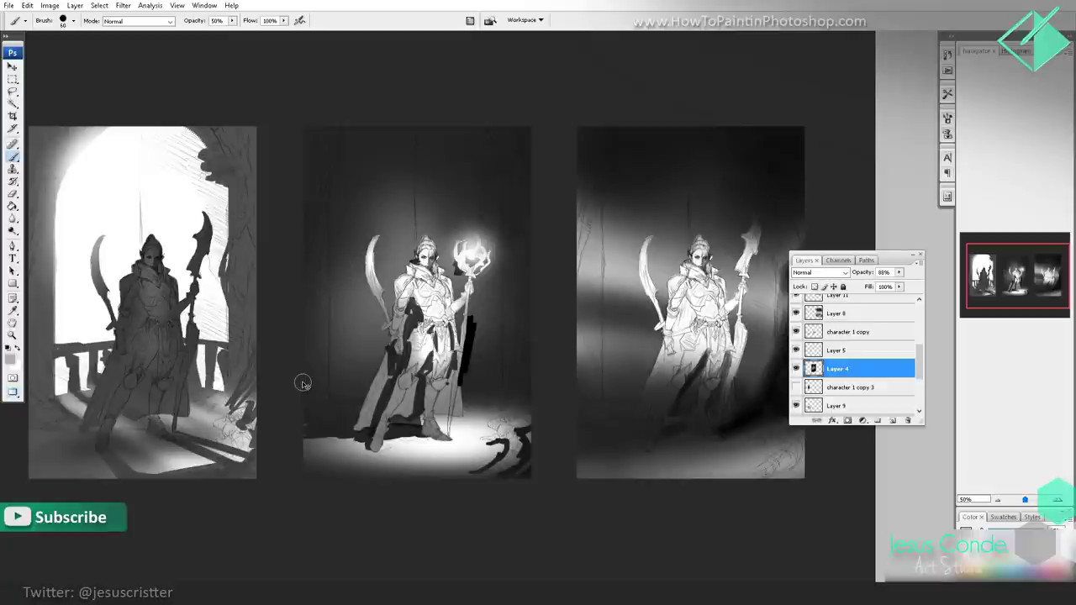
- Add a new layer above Layer 4 and paint a tall black shape along the second composition's left side
{"action": "key", "text": "ctrl+shift+n"}
{"action": "key", "text": "Return"}
{"action": "mouse_move", "coordinate": [327, 220]}
{"action": "left_mouse_down"}
{"action": "mouse_move", "coordinate": [324, 260]}
{"action": "mouse_move", "coordinate": [306, 254]}
{"action": "mouse_move", "coordinate": [327, 278]}
{"action": "mouse_move", "coordinate": [315, 224]}
{"action": "mouse_move", "coordinate": [330, 258]}
{"action": "mouse_move", "coordinate": [312, 229]}
{"action": "mouse_move", "coordinate": [315, 294]}
{"action": "mouse_move", "coordinate": [331, 295]}
{"action": "mouse_move", "coordinate": [325, 275]}
{"action": "mouse_move", "coordinate": [309, 358]}
{"action": "mouse_move", "coordinate": [342, 383]}
{"action": "mouse_move", "coordinate": [328, 312]}
{"action": "mouse_move", "coordinate": [349, 388]}
{"action": "mouse_move", "coordinate": [318, 395]}
{"action": "mouse_move", "coordinate": [305, 330]}
{"action": "mouse_move", "coordinate": [324, 239]}
{"action": "mouse_move", "coordinate": [311, 219]}
{"action": "mouse_move", "coordinate": [311, 245]}
{"action": "left_mouse_up"}
{"action": "left_click", "coordinate": [10, 348]}
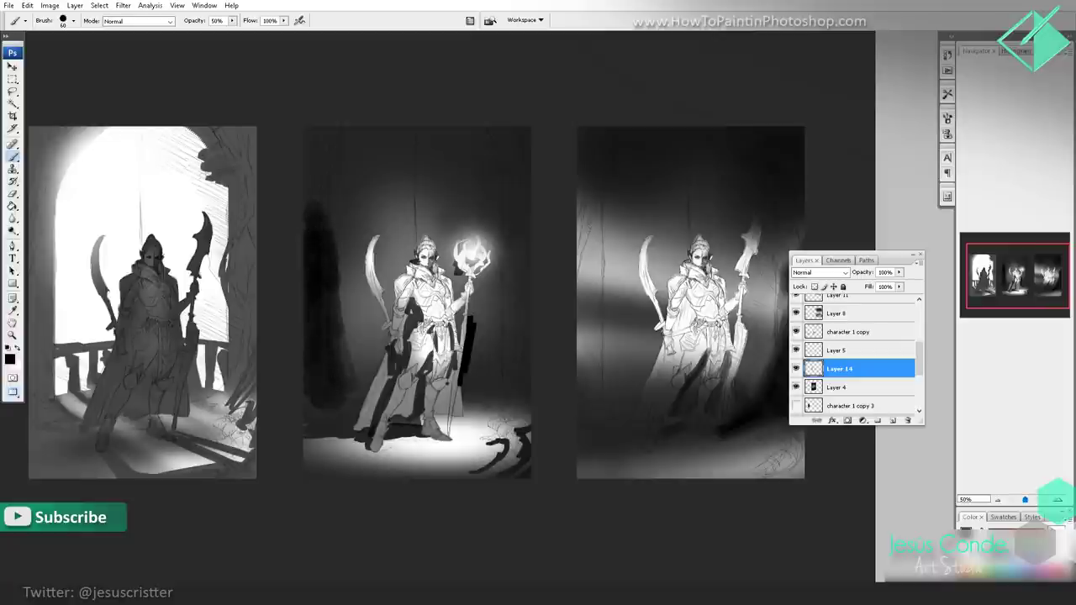
{"action": "mouse_move", "coordinate": [343, 315]}
{"action": "left_mouse_down"}
{"action": "mouse_move", "coordinate": [314, 406]}
{"action": "mouse_move", "coordinate": [341, 414]}
{"action": "left_mouse_up"}
- Lower Layer 14's opacity to 63% and soften its dark shape with the eraser reduced to 150 px
{"action": "key", "text": "space"}
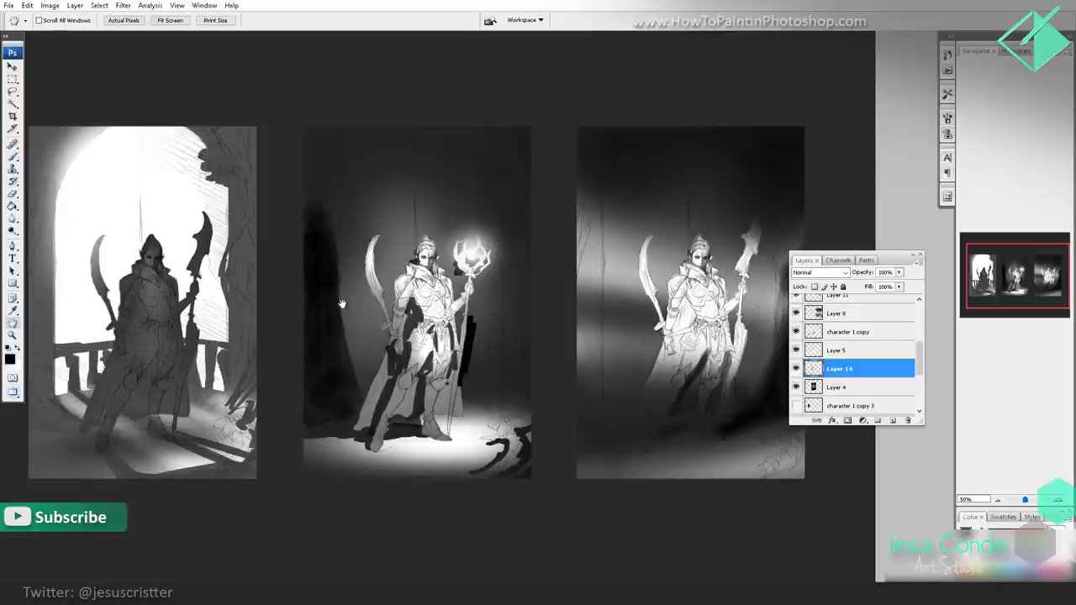
{"action": "key", "text": "6"}
{"action": "key", "text": "e"}
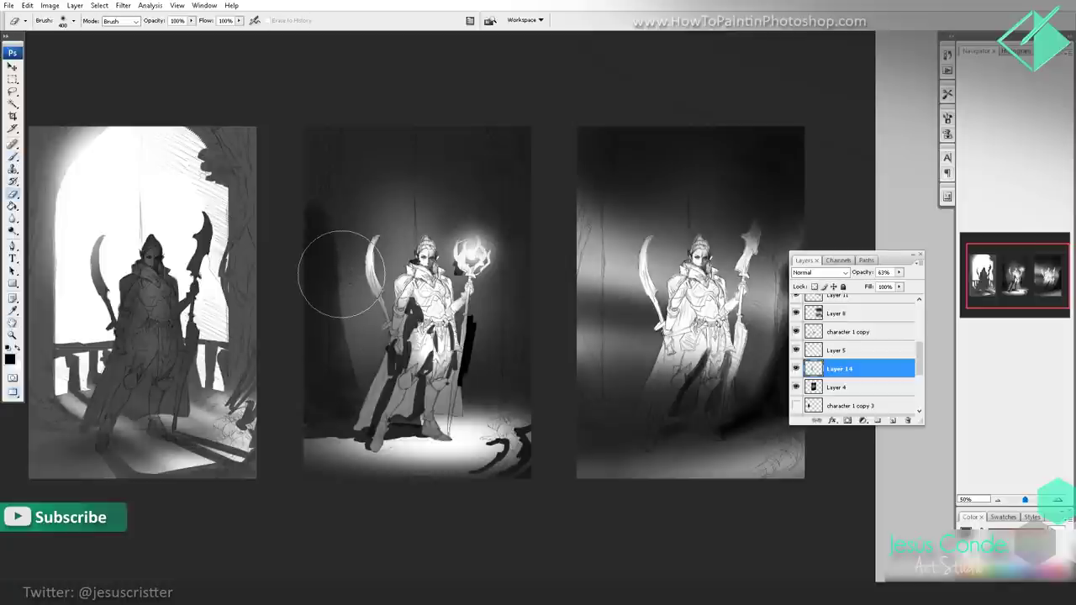
{"action": "key", "text": "bracketleft"}
{"action": "key", "text": "bracketleft"}
{"action": "key", "text": "bracketleft"}
{"action": "key", "text": "bracketleft"}
{"action": "key", "text": "bracketleft"}
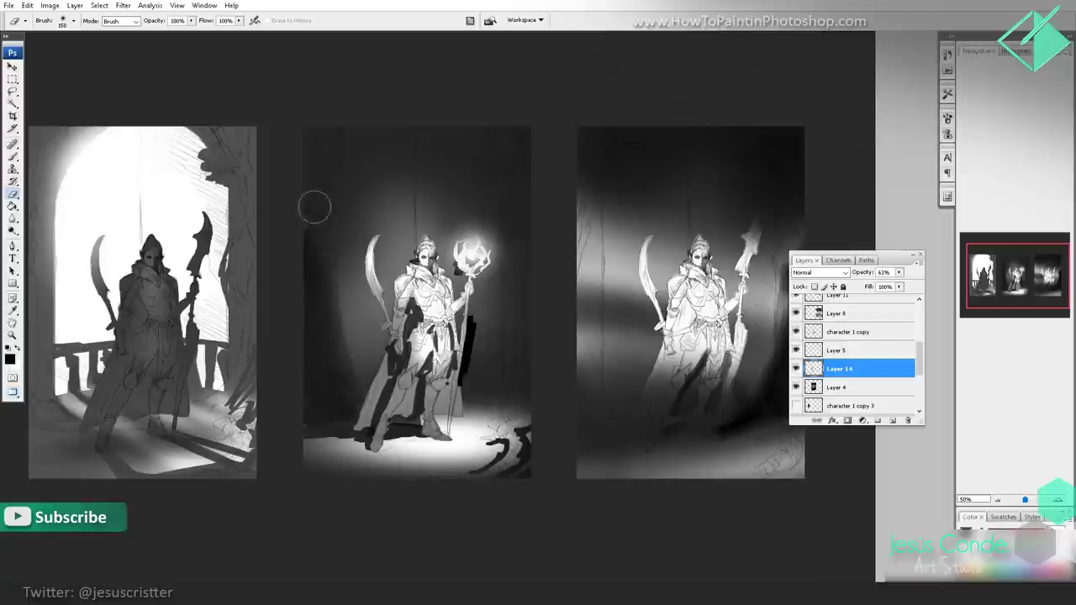
- Check what Layer 14, Layer 5 and the character 1 copy layer contribute by toggling their visibility
{"action": "key", "text": "z"}
{"action": "left_click", "coordinate": [519, 256], "text": "alt"}
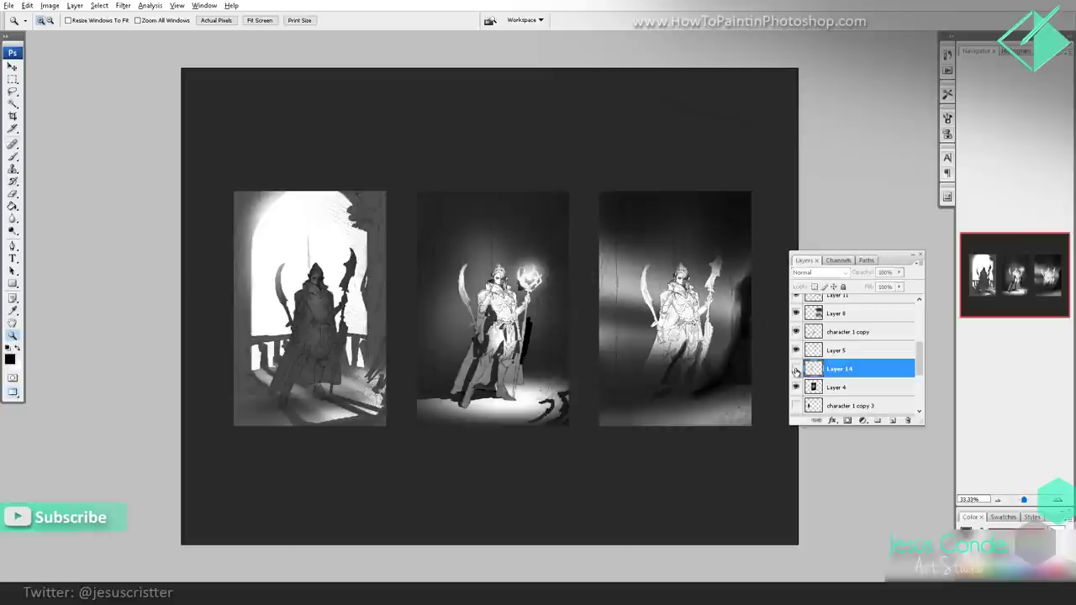
{"action": "left_click", "coordinate": [796, 350]}
{"action": "left_click", "coordinate": [796, 350]}
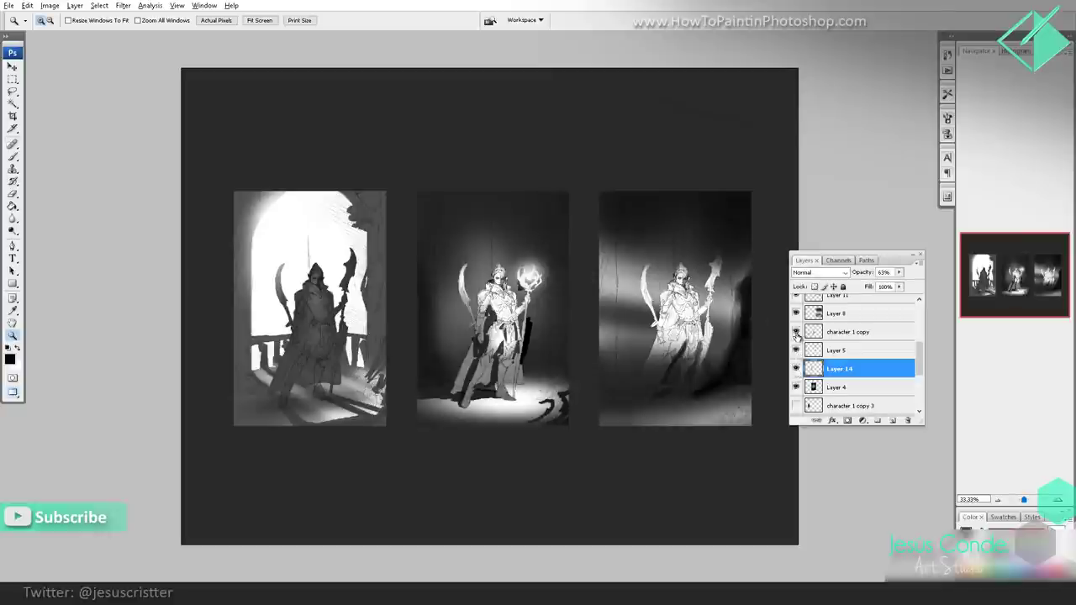
{"action": "left_click", "coordinate": [796, 331]}
{"action": "left_click", "coordinate": [796, 331]}
- Erase the black strip beside the staff on the character 1 copy layer in the second composition, using a smaller eraser
{"action": "left_click", "coordinate": [850, 332]}
{"action": "mouse_move", "coordinate": [652, 244]}
{"action": "left_mouse_down"}
{"action": "mouse_move", "coordinate": [473, 423]}
{"action": "mouse_move", "coordinate": [420, 435]}
{"action": "left_mouse_up"}
{"action": "key", "text": "e"}
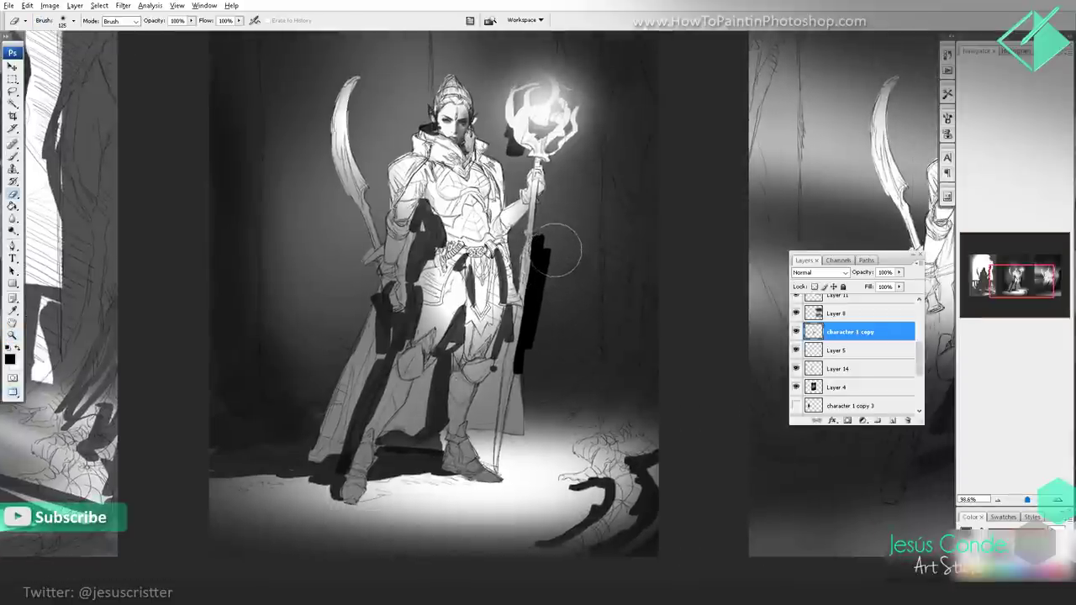
{"action": "key", "text": "bracketleft"}
{"action": "key", "text": "bracketleft"}
{"action": "key", "text": "bracketleft"}
{"action": "key", "text": "bracketleft"}
{"action": "key", "text": "bracketleft"}
{"action": "mouse_move", "coordinate": [542, 269]}
{"action": "left_mouse_down"}
{"action": "mouse_move", "coordinate": [547, 230]}
{"action": "mouse_move", "coordinate": [523, 405]}
{"action": "left_mouse_up"}
{"action": "key", "text": "z"}
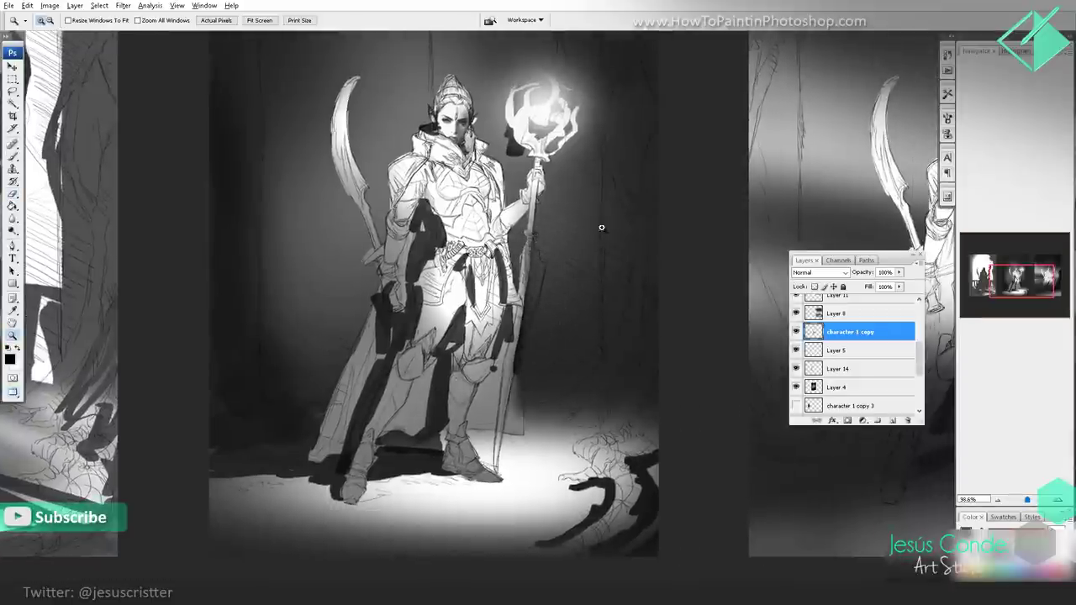
{"action": "left_click", "coordinate": [616, 229], "text": "alt"}
{"action": "left_click", "coordinate": [628, 245], "text": "alt"}
{"action": "left_click", "coordinate": [644, 254], "text": "alt"}
{"action": "left_click_drag", "start_coordinate": [652, 260], "coordinate": [600, 266]}
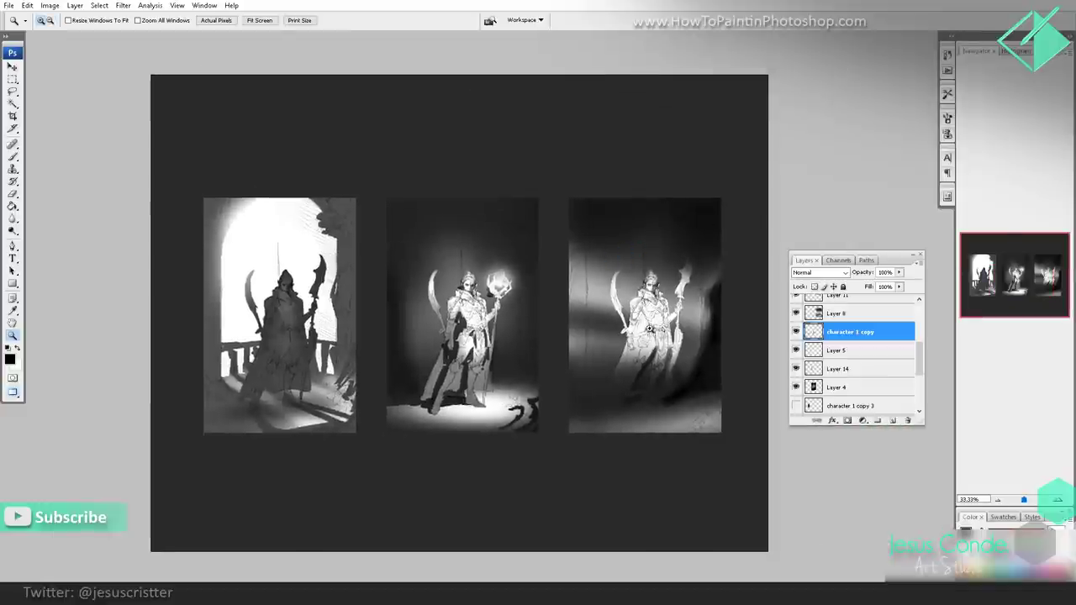
{"action": "left_click_drag", "start_coordinate": [639, 348], "coordinate": [622, 344]}
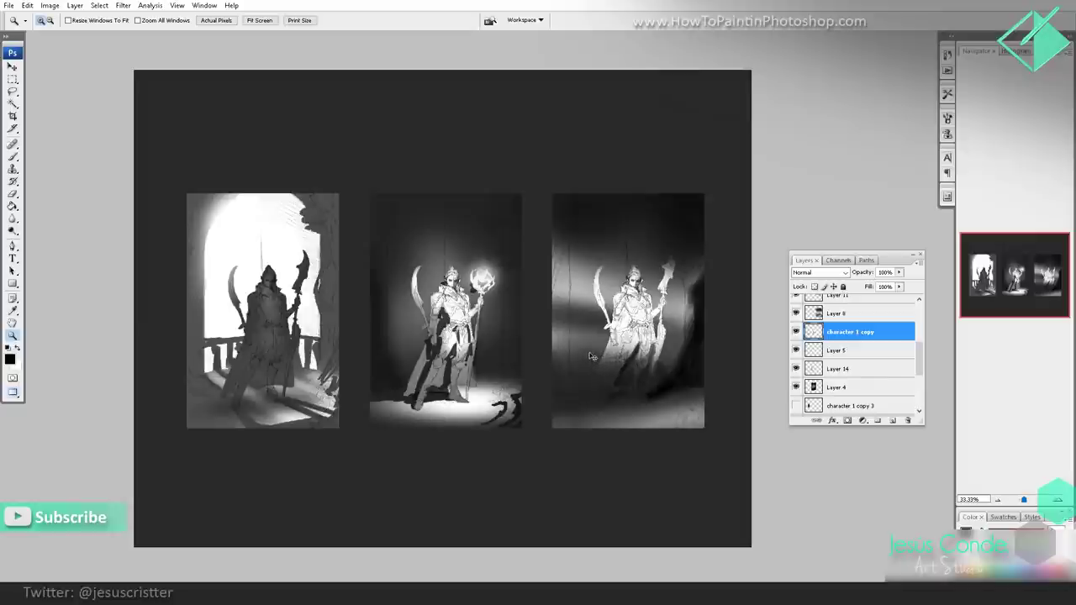
{"action": "left_click", "coordinate": [455, 317], "text": "alt"}
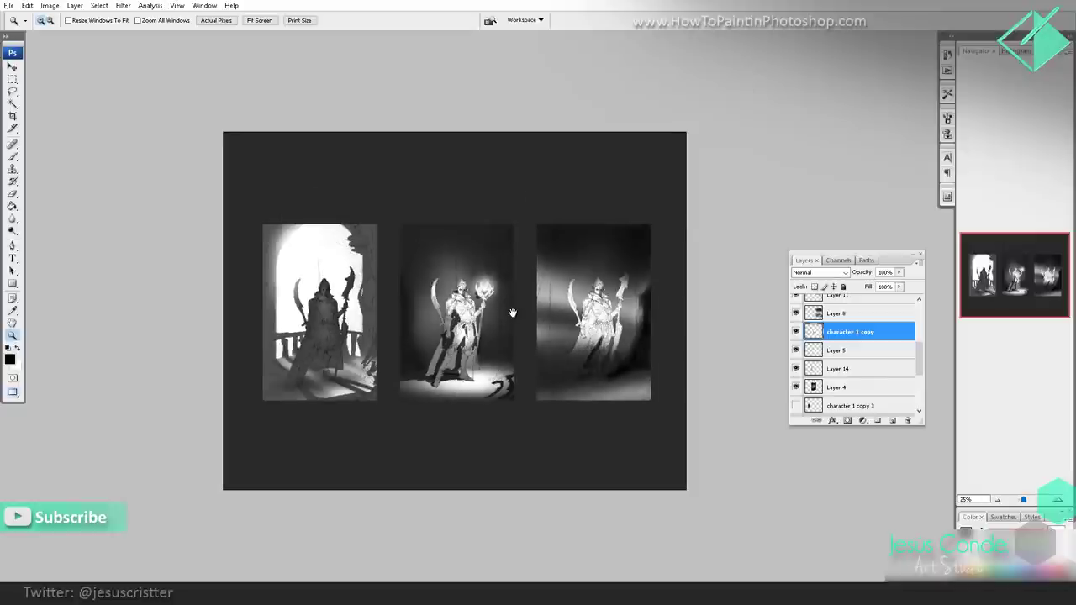
{"action": "left_click_drag", "start_coordinate": [514, 313], "coordinate": [516, 306]}
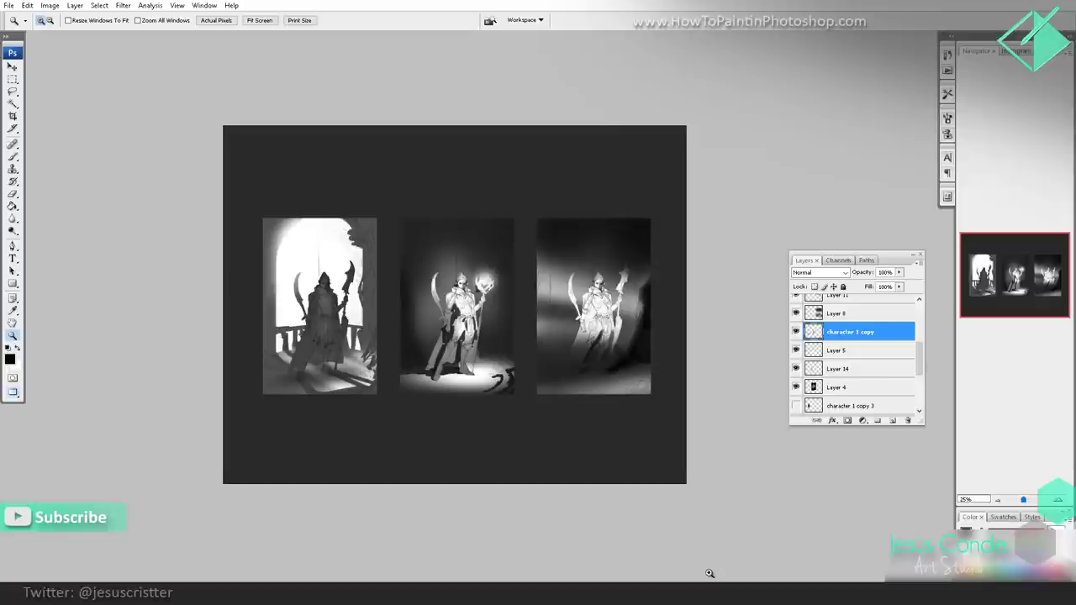
{"action": "left_click", "coordinate": [891, 593]}
{"action": "left_click", "coordinate": [769, 543]}
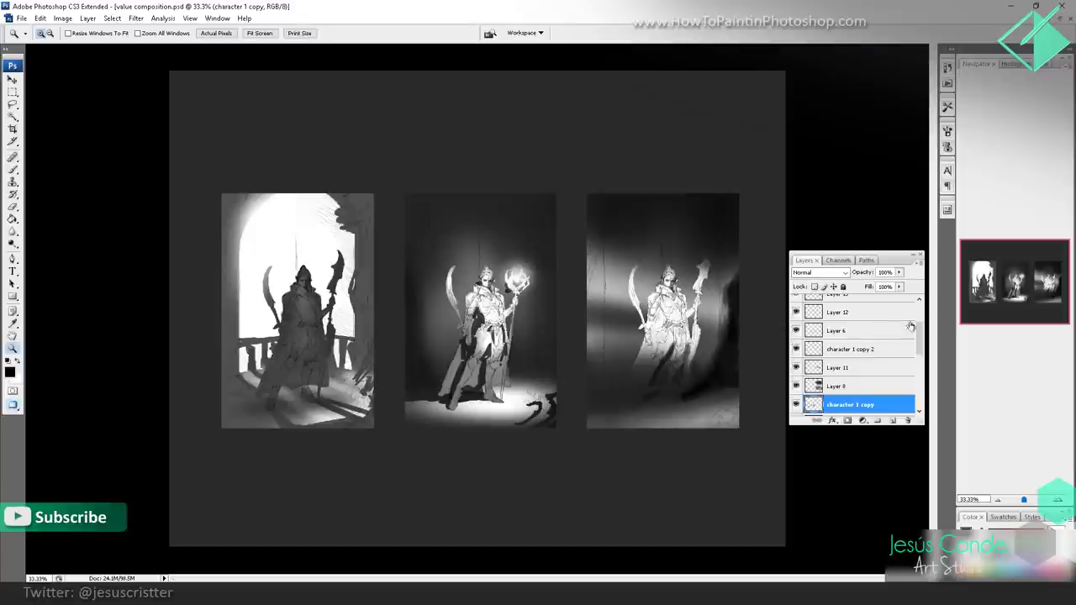
- Unlock Layer 2, darken the frame around the compositions by lowering its Hue/Saturation Lightness, and lock the layer again
{"action": "scroll", "coordinate": [911, 325], "scroll_direction": "up", "scroll_amount": 3}
{"action": "left_click", "coordinate": [838, 301]}
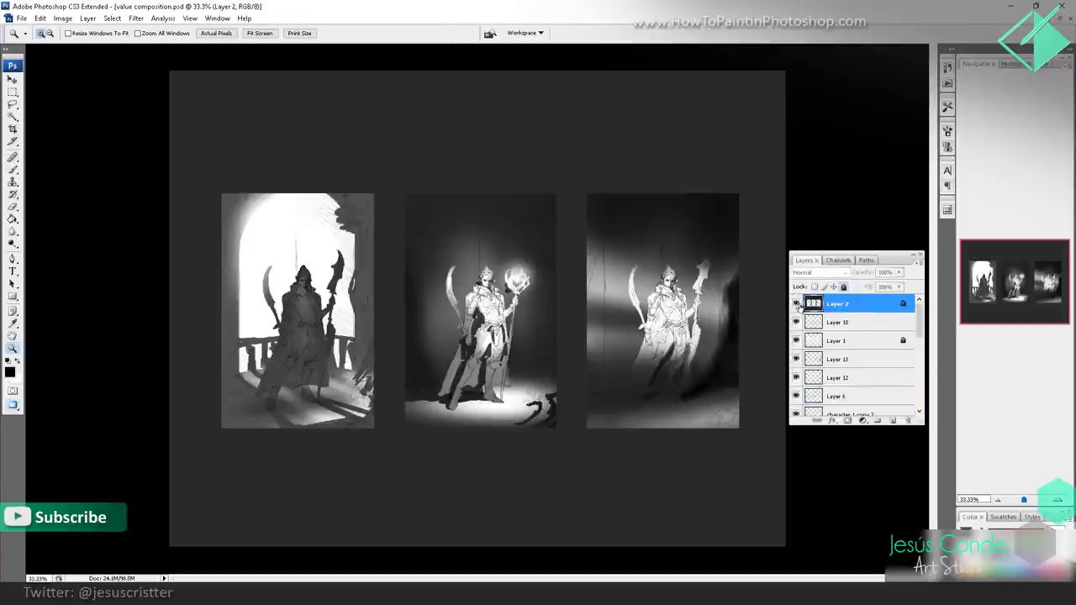
{"action": "left_click", "coordinate": [844, 286]}
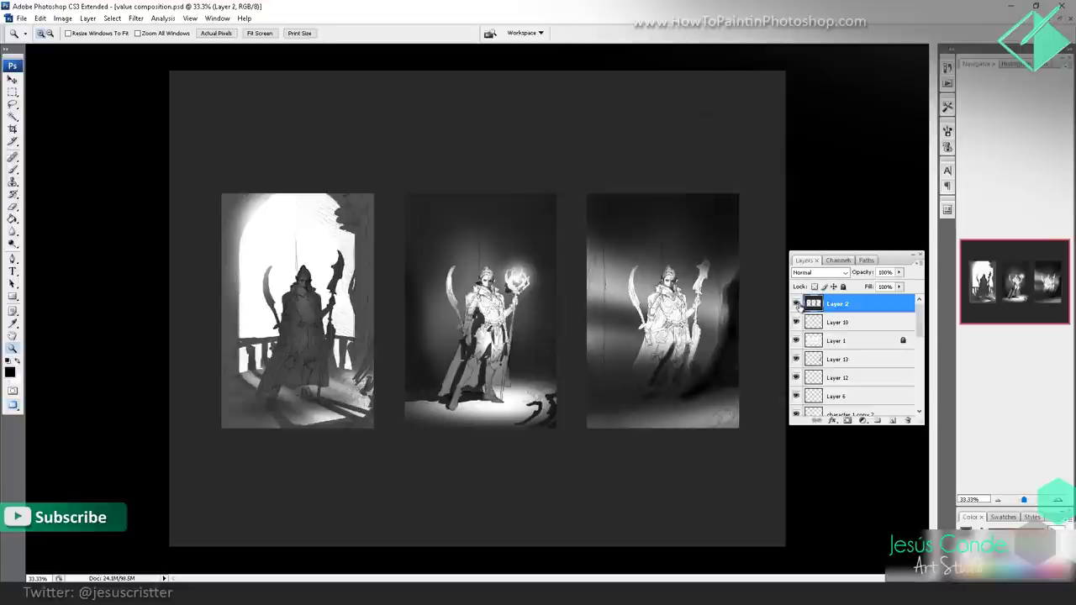
{"action": "left_click", "coordinate": [796, 304]}
{"action": "left_click", "coordinate": [796, 304]}
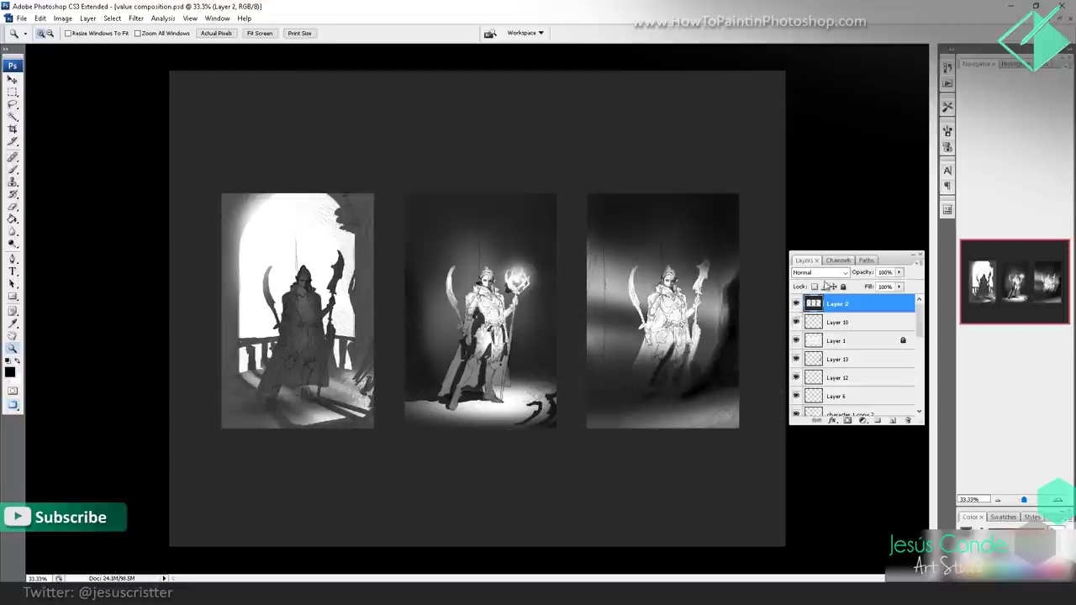
{"action": "left_click", "coordinate": [62, 17]}
{"action": "mouse_move", "coordinate": [51, 46]}
{"action": "left_click", "coordinate": [146, 136]}
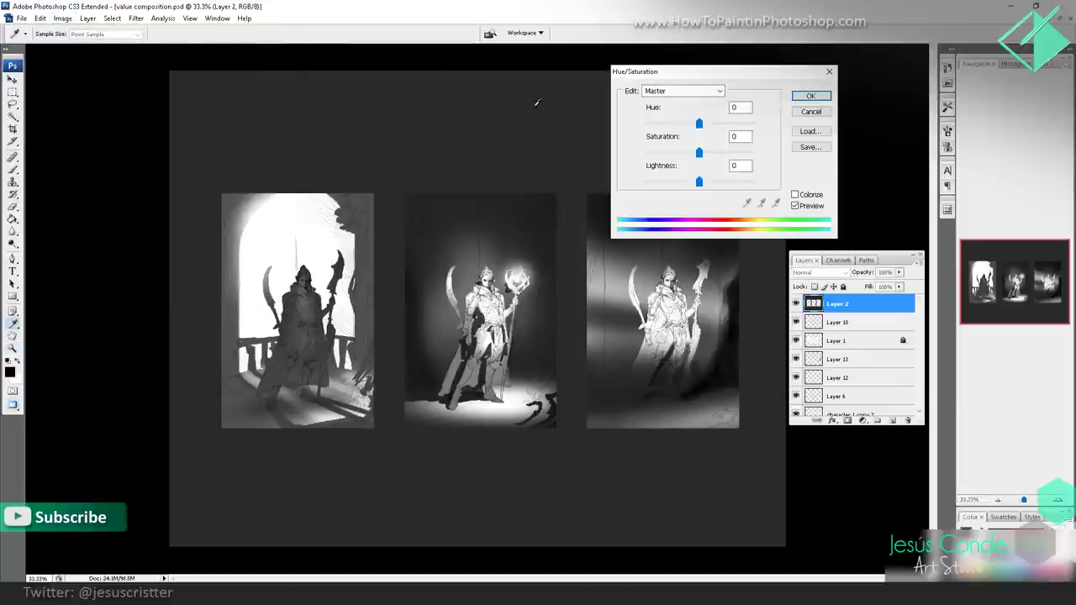
{"action": "left_click_drag", "start_coordinate": [699, 181], "coordinate": [657, 189]}
{"action": "left_click", "coordinate": [803, 97]}
{"action": "key", "text": "z"}
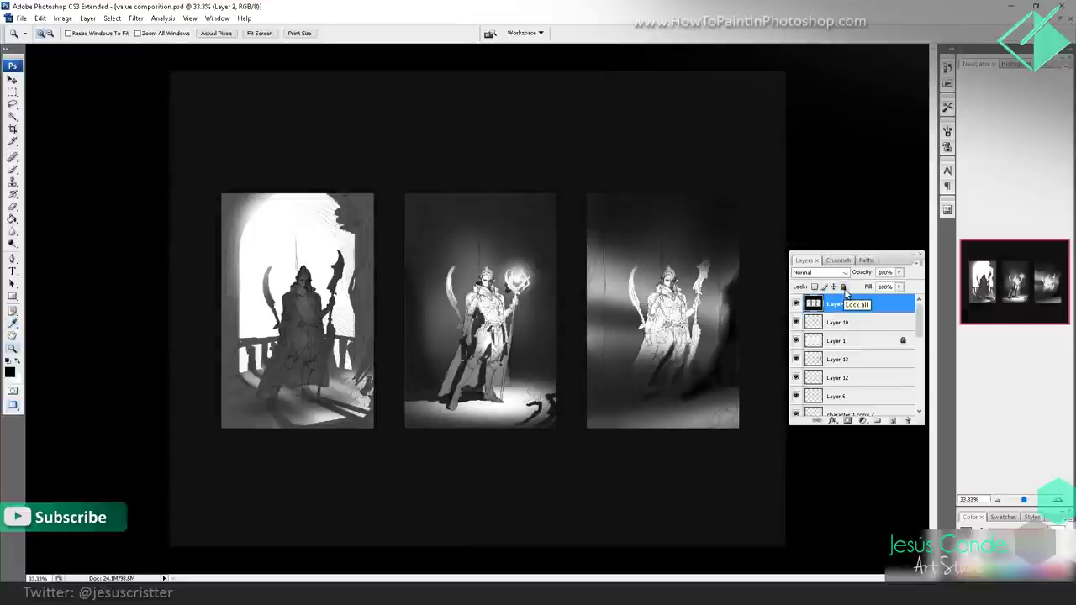
{"action": "left_click", "coordinate": [843, 287]}
- Unlock Layer 1, try merging the layers from Layer 10 down to Layer 3, and undo the merge
{"action": "left_click", "coordinate": [881, 339]}
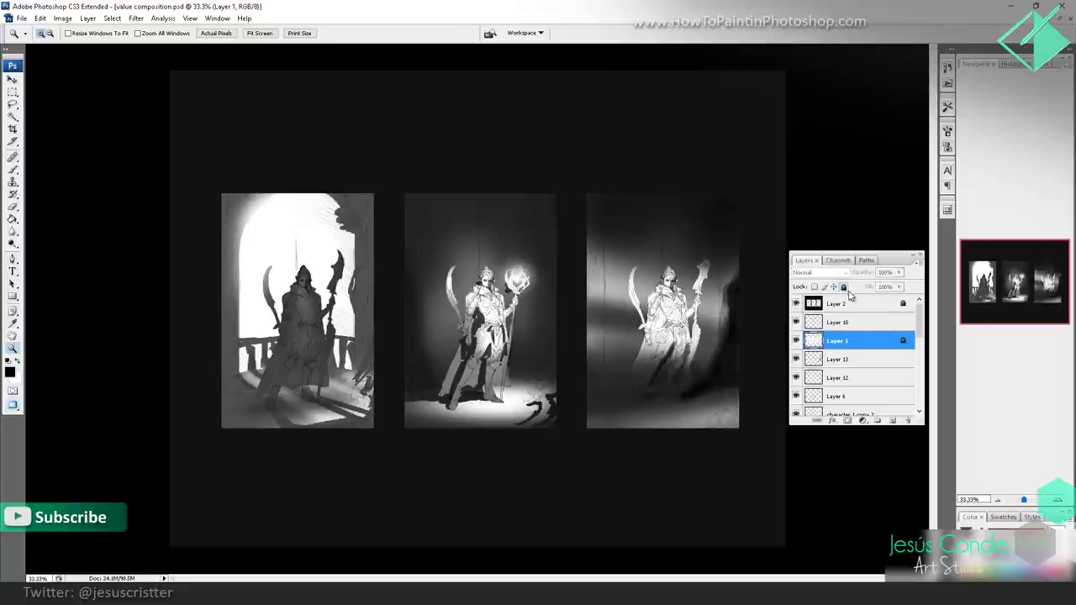
{"action": "left_click", "coordinate": [857, 322]}
{"action": "scroll", "coordinate": [904, 370], "scroll_direction": "down", "scroll_amount": 5}
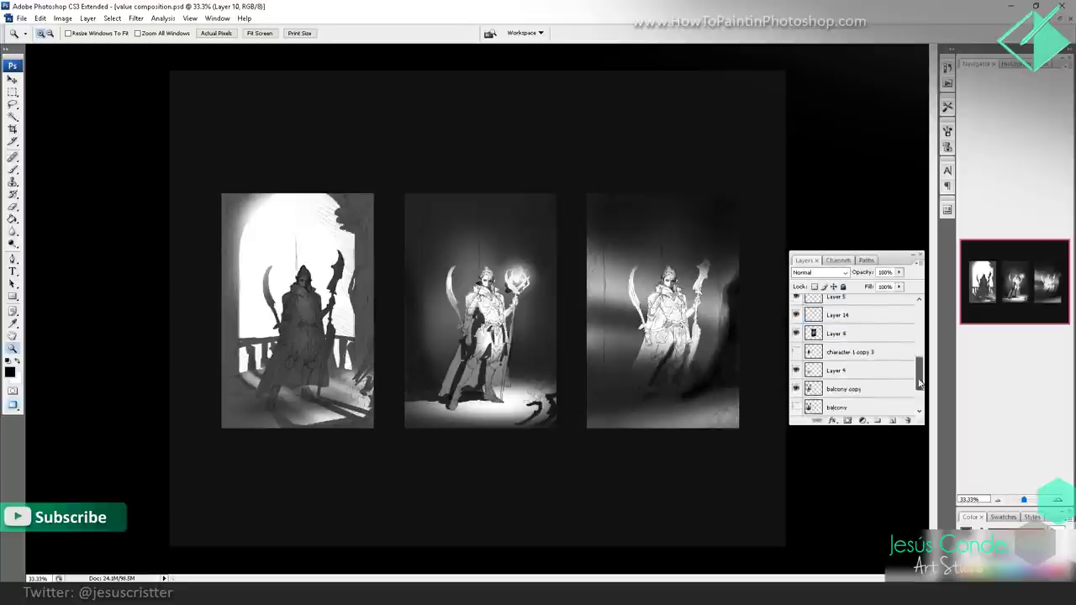
{"action": "left_click", "coordinate": [849, 370], "text": "shift"}
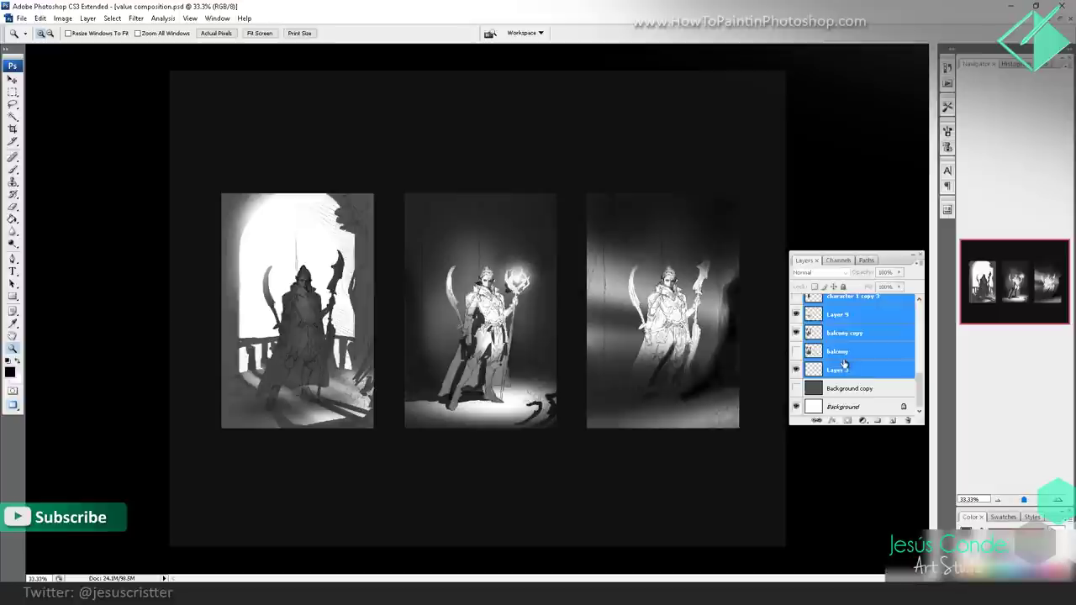
{"action": "key", "text": "ctrl+e"}
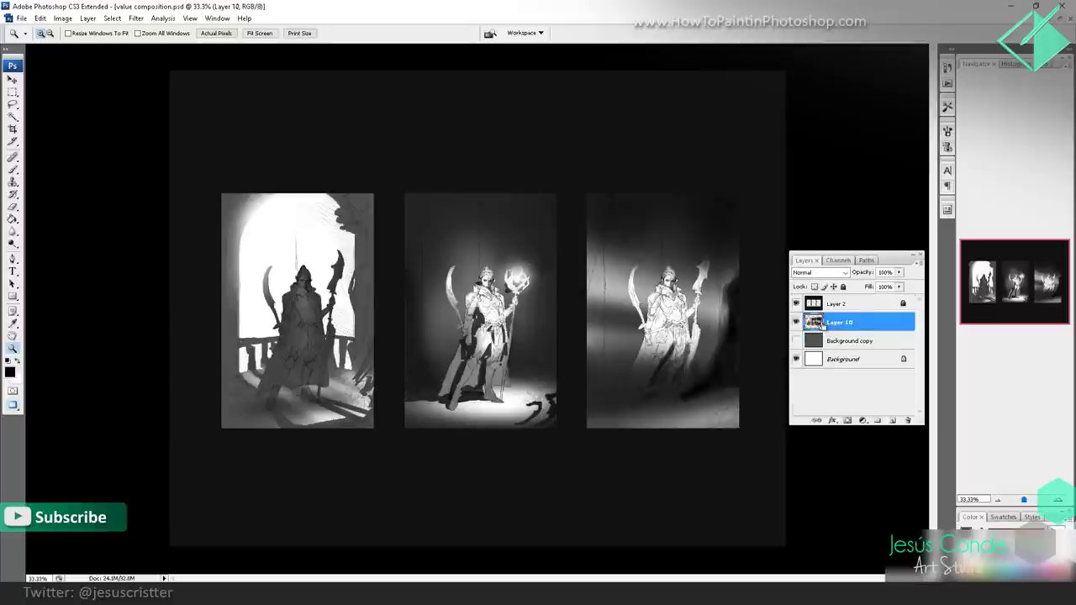
{"action": "key", "text": "ctrl+z"}
- Merge all layers from Layer 3 up to Layer 10 into one and check the merged artwork by toggling its visibility
{"action": "scroll", "coordinate": [855, 370], "scroll_direction": "down", "scroll_amount": 3}
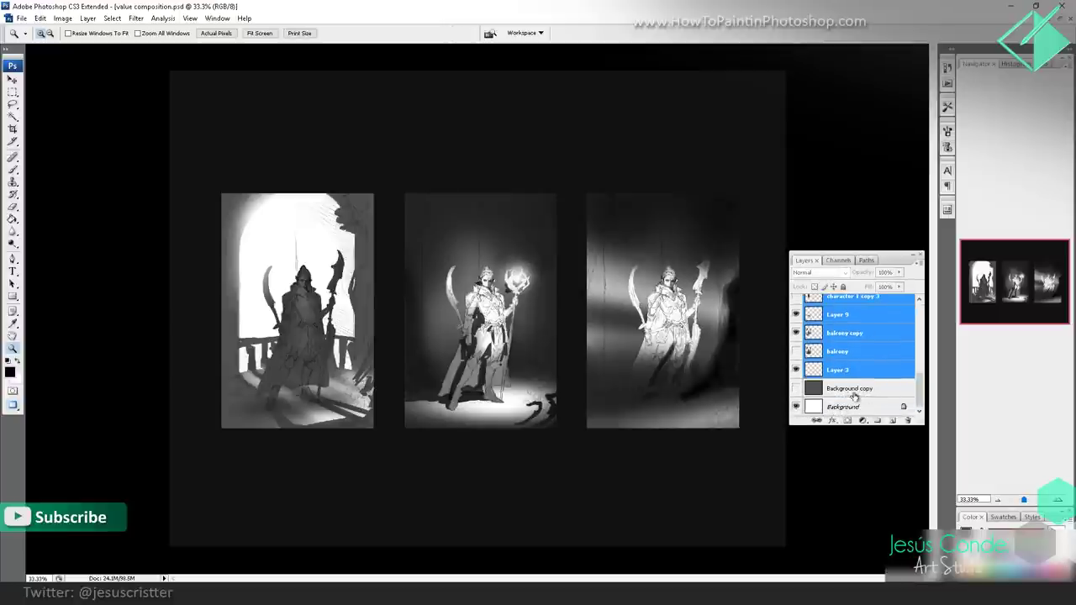
{"action": "left_click", "coordinate": [852, 371]}
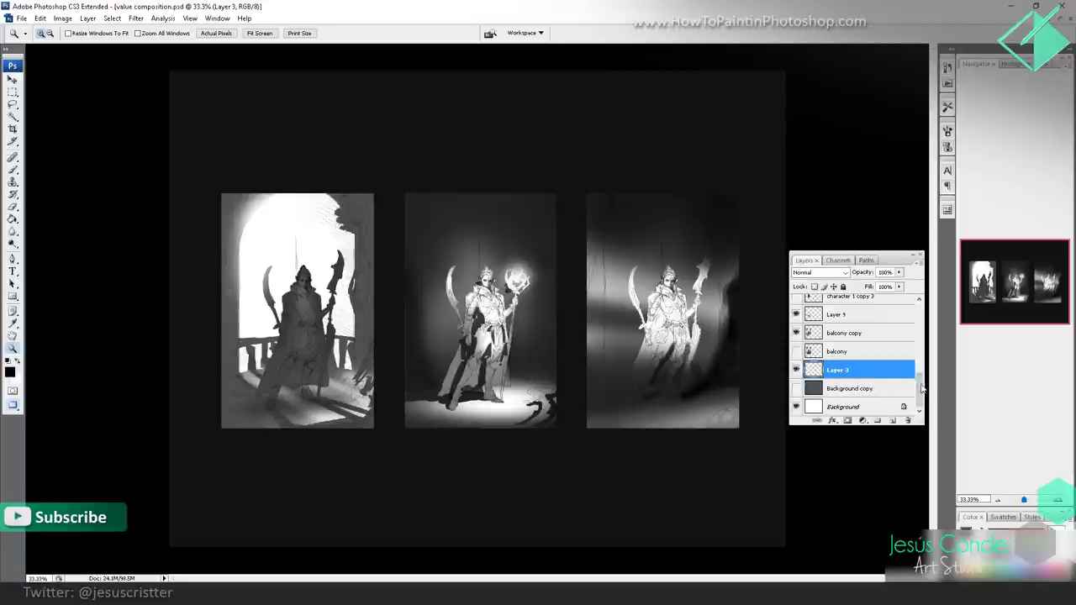
{"action": "left_click_drag", "start_coordinate": [921, 388], "coordinate": [858, 324]}
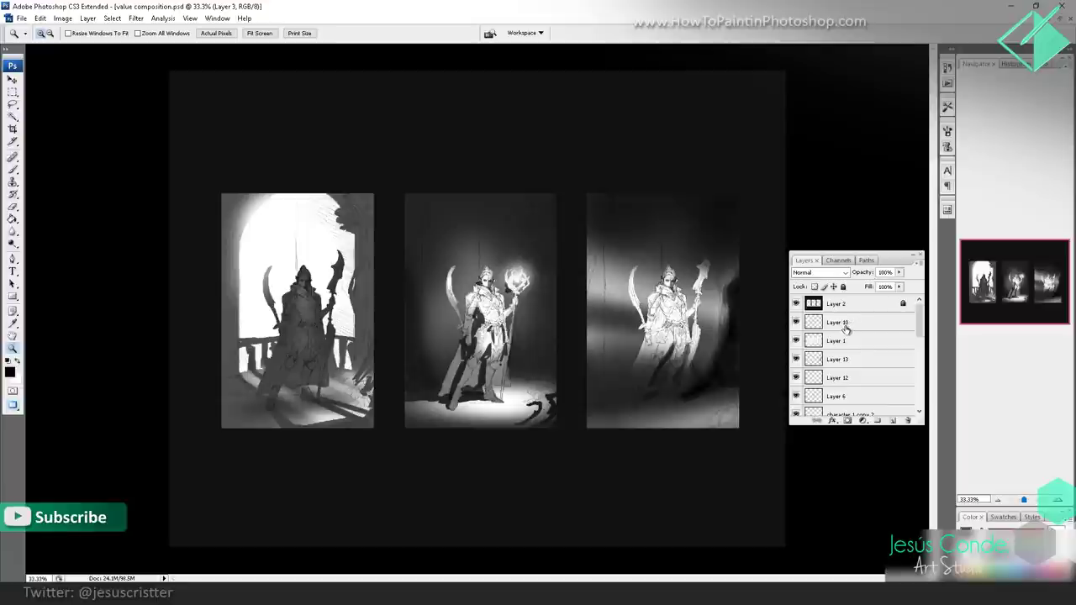
{"action": "left_click", "coordinate": [845, 325], "text": "shift"}
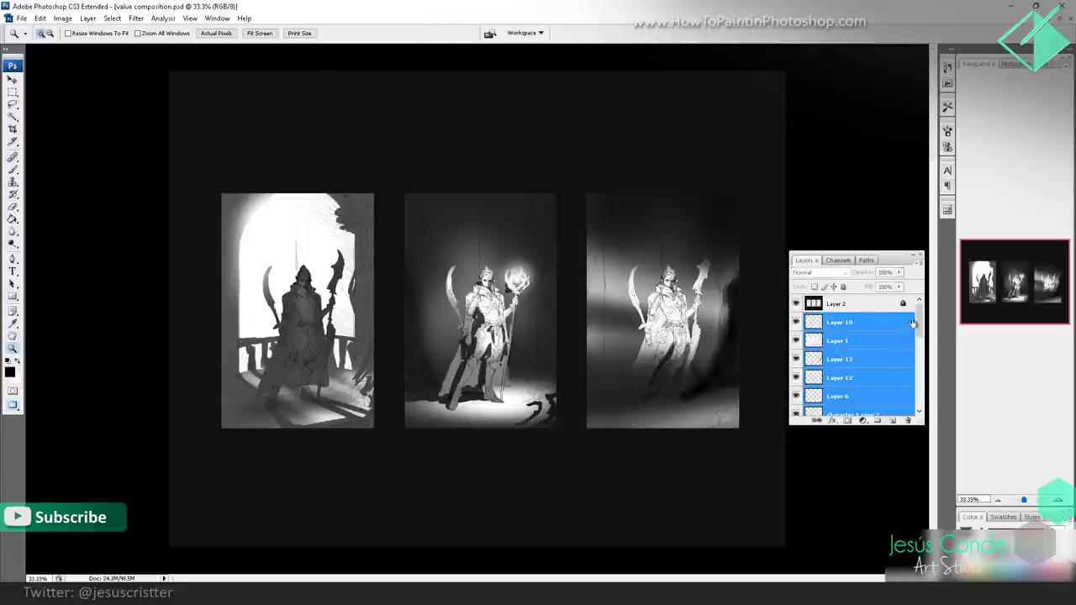
{"action": "scroll", "coordinate": [915, 324], "scroll_direction": "down", "scroll_amount": 3}
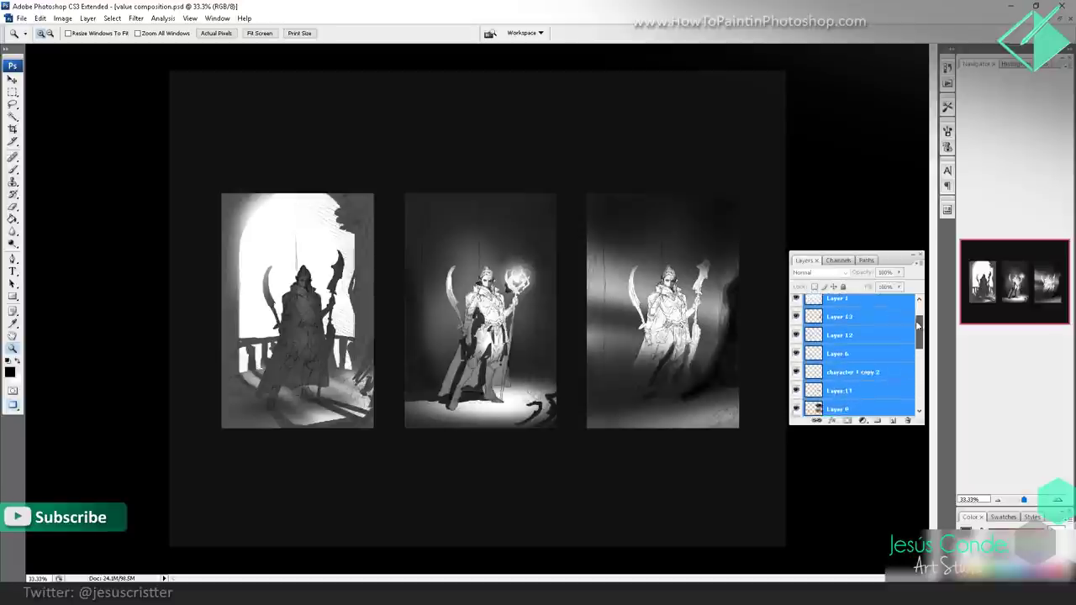
{"action": "left_click_drag", "start_coordinate": [918, 326], "coordinate": [917, 323]}
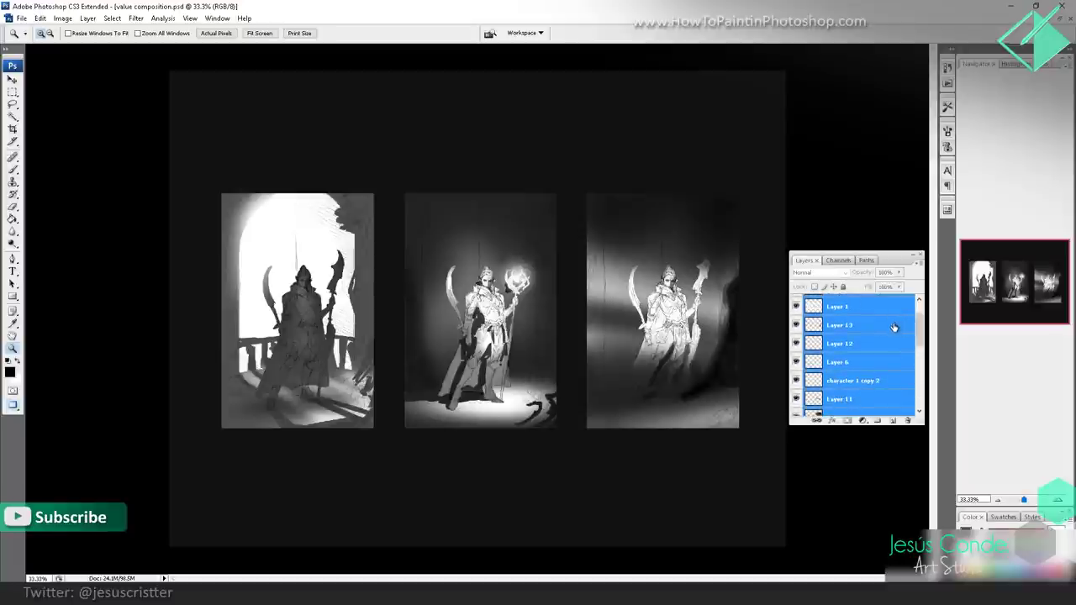
{"action": "key", "text": "ctrl+e"}
{"action": "left_click", "coordinate": [797, 322]}
{"action": "left_click", "coordinate": [797, 322]}
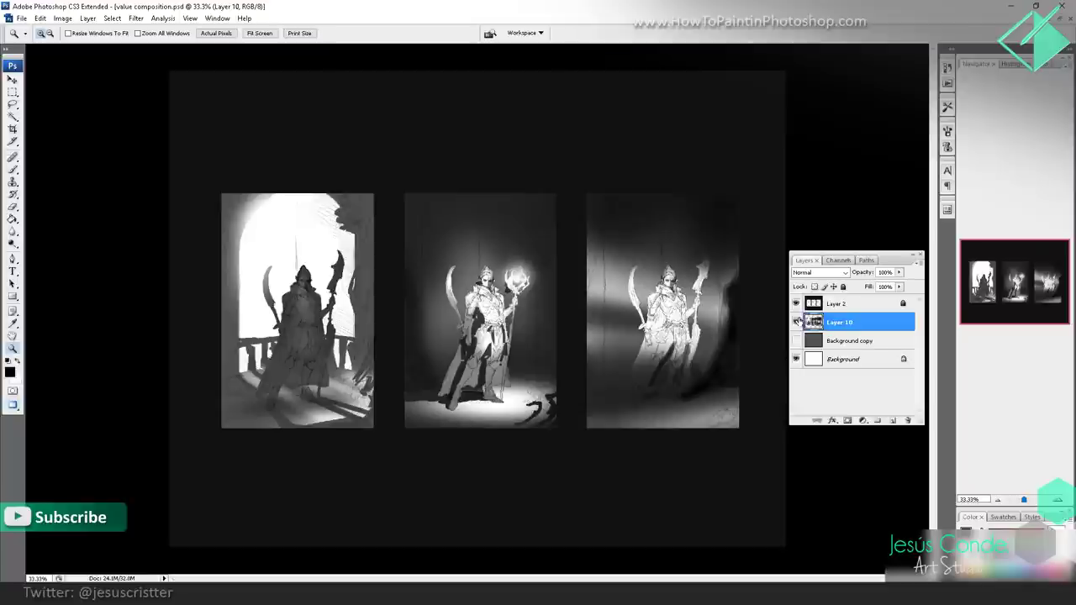
- Set the merged Layer 10's blending mode to Multiply, leaving the layer unlocked
{"action": "left_click", "coordinate": [843, 287]}
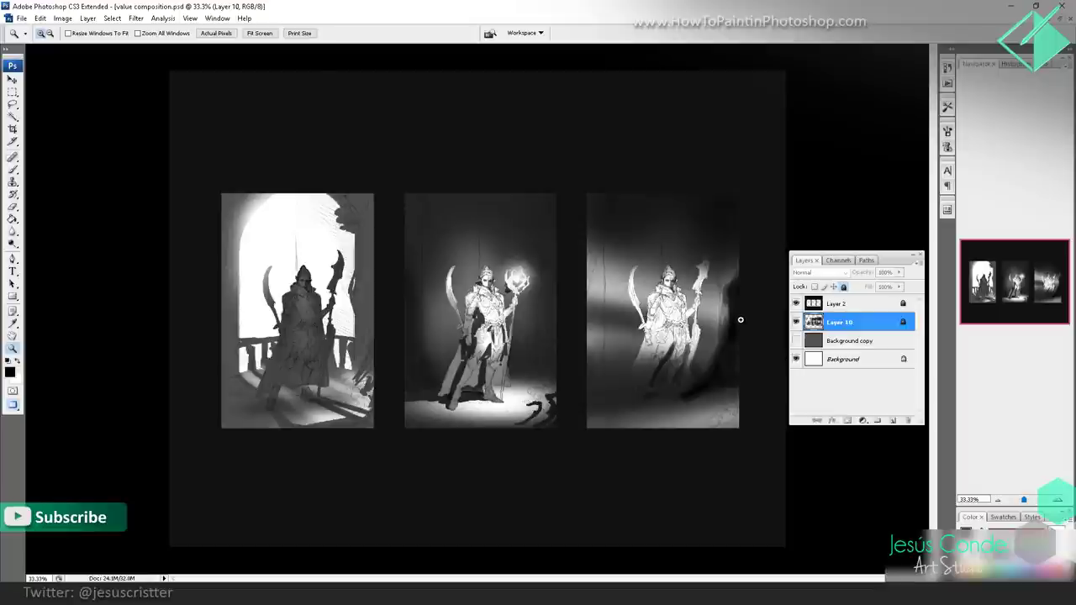
{"action": "left_click", "coordinate": [844, 287]}
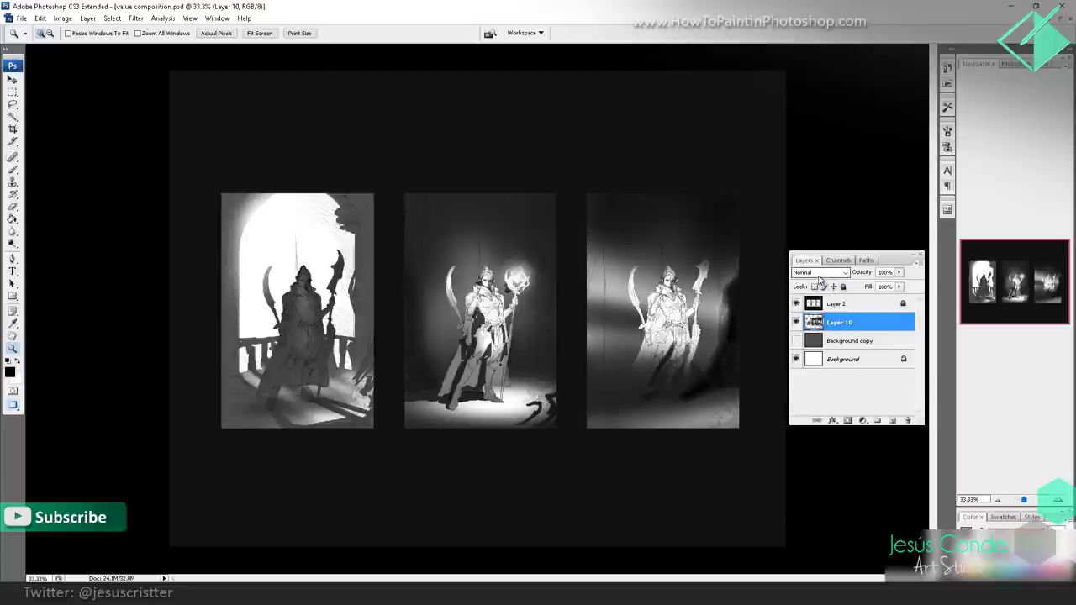
{"action": "left_click", "coordinate": [821, 274]}
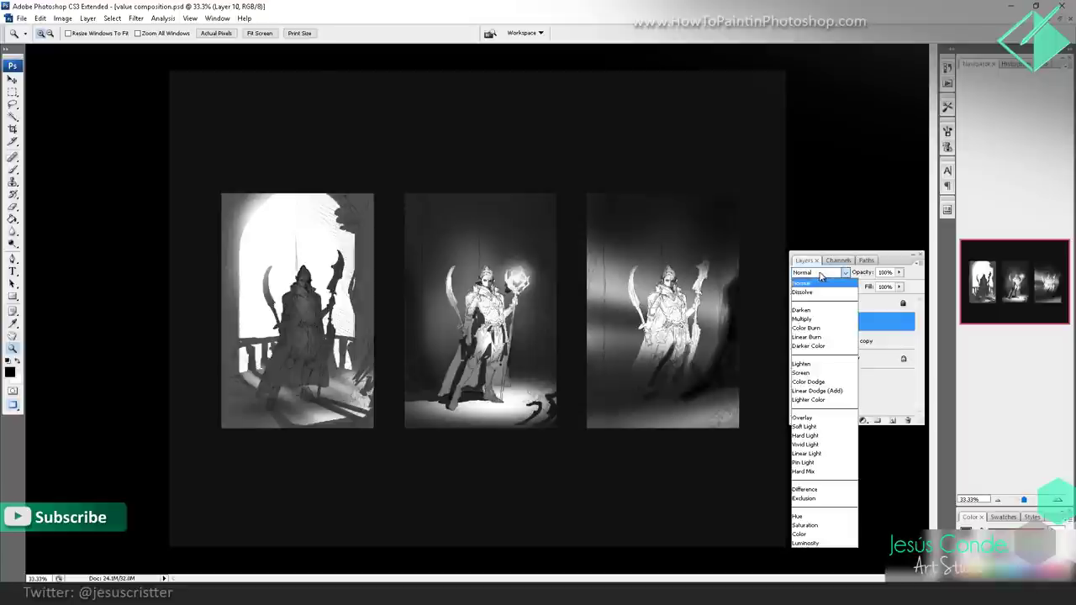
{"action": "left_click", "coordinate": [805, 319]}
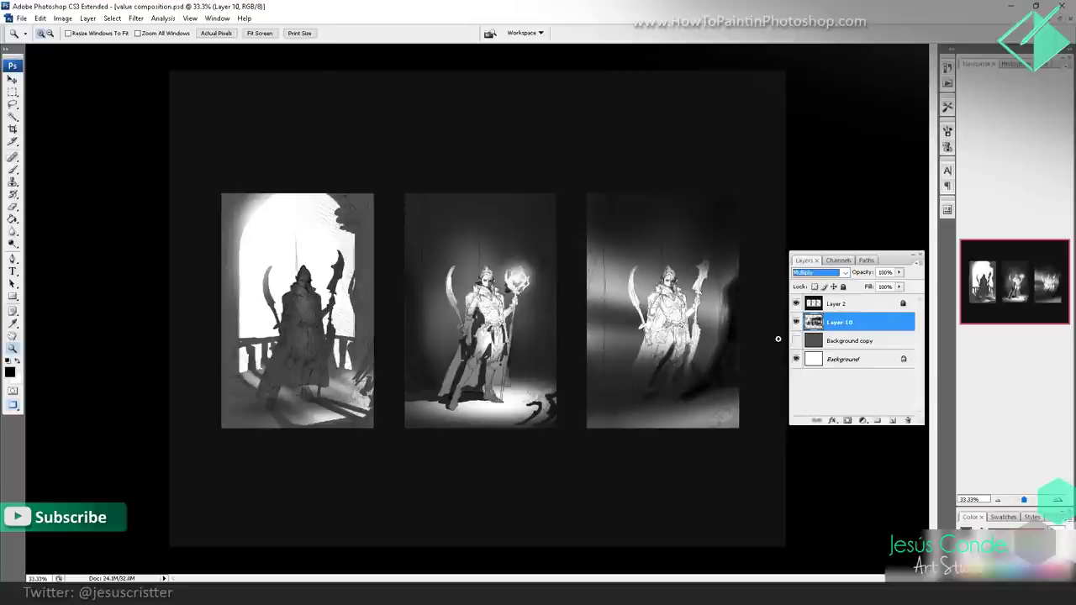
- Add a new layer between Layer 10 and Background copy and set the brush's foreground colour to light blue aae4ff
{"action": "left_click", "coordinate": [845, 341]}
{"action": "key", "text": "ctrl+shift+n"}
{"action": "key", "text": "Return"}
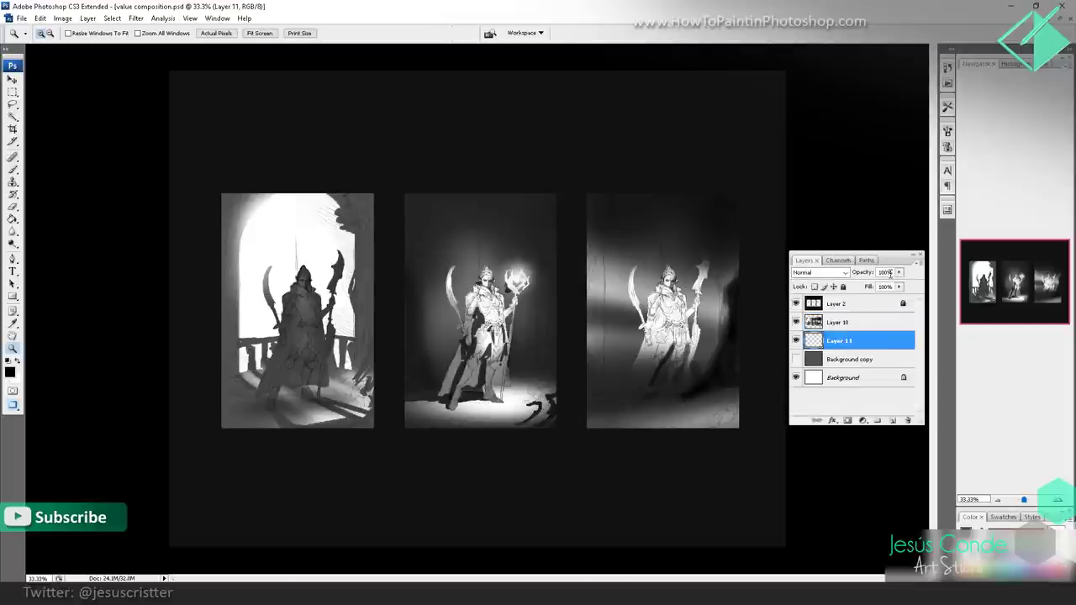
{"action": "key", "text": "b"}
{"action": "left_click", "coordinate": [10, 371]}
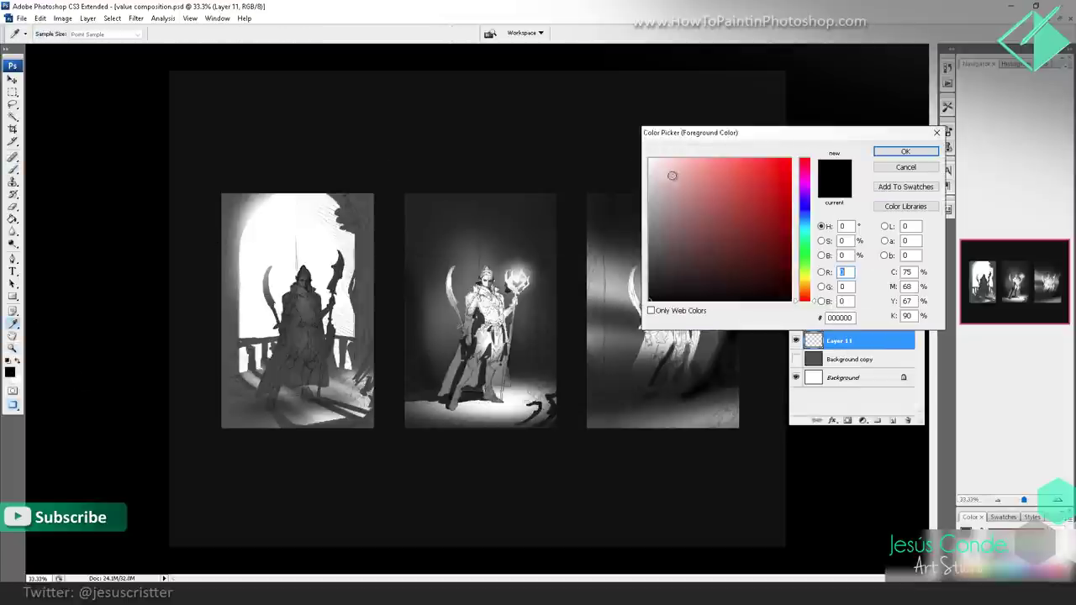
{"action": "left_click_drag", "start_coordinate": [672, 177], "coordinate": [685, 185]}
{"action": "left_click_drag", "start_coordinate": [810, 223], "coordinate": [787, 217]}
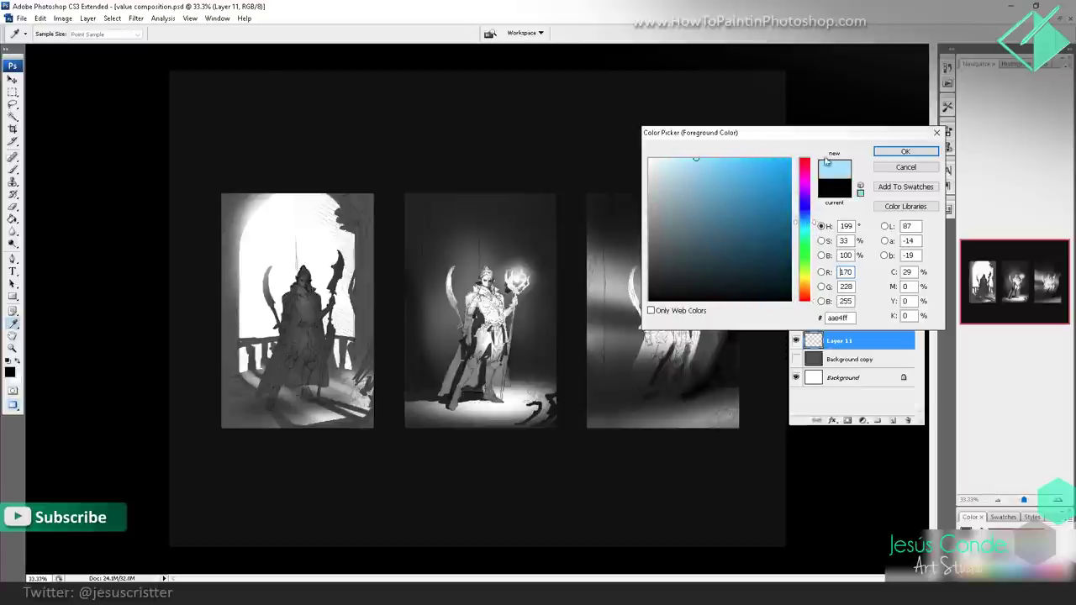
{"action": "left_click", "coordinate": [906, 152]}
- Paint light blue over the bright arch opening behind the first composition's figure, enlarging the brush
{"action": "mouse_move", "coordinate": [295, 260]}
{"action": "left_mouse_down"}
{"action": "mouse_move", "coordinate": [273, 290]}
{"action": "mouse_move", "coordinate": [269, 333]}
{"action": "left_mouse_up"}
{"action": "mouse_move", "coordinate": [315, 242]}
{"action": "left_mouse_down"}
{"action": "mouse_move", "coordinate": [260, 277]}
{"action": "mouse_move", "coordinate": [318, 224]}
{"action": "mouse_move", "coordinate": [291, 275]}
{"action": "mouse_move", "coordinate": [290, 231]}
{"action": "mouse_move", "coordinate": [278, 227]}
{"action": "mouse_move", "coordinate": [245, 271]}
{"action": "mouse_move", "coordinate": [345, 303]}
{"action": "mouse_move", "coordinate": [346, 252]}
{"action": "mouse_move", "coordinate": [323, 209]}
{"action": "mouse_move", "coordinate": [290, 204]}
{"action": "mouse_move", "coordinate": [257, 225]}
{"action": "mouse_move", "coordinate": [255, 317]}
{"action": "left_mouse_up"}
{"action": "key", "text": "bracketright"}
{"action": "key", "text": "bracketright"}
{"action": "key", "text": "bracketright"}
{"action": "key", "text": "bracketright"}
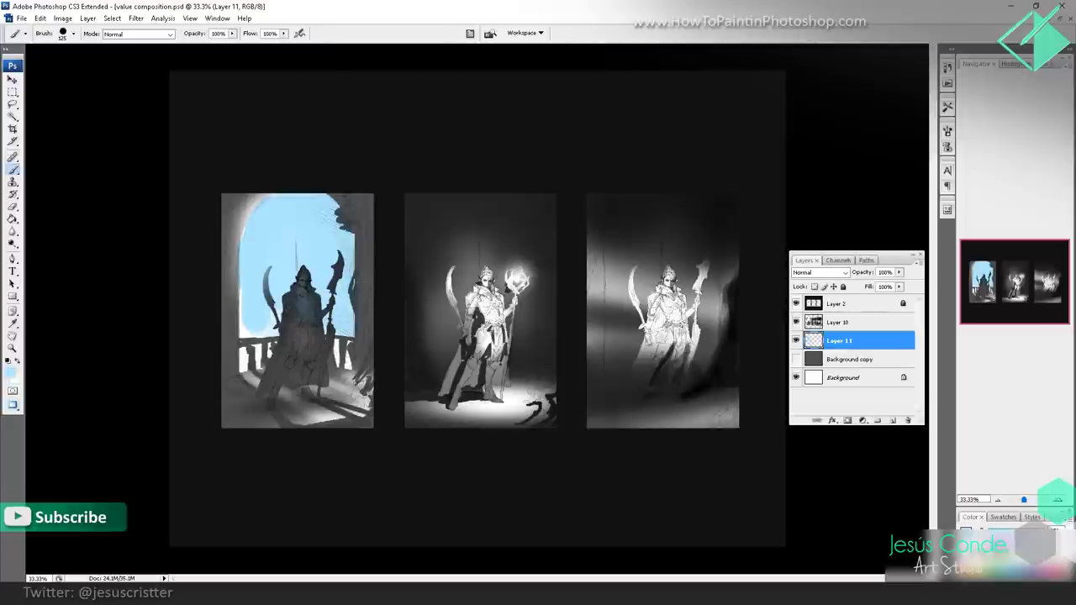
- Undo the light blue painting and the added layer beneath Layer 10, and unlock Layer 2
{"action": "key", "text": "ctrl+alt+z"}
{"action": "key", "text": "ctrl+alt+z"}
{"action": "key", "text": "ctrl+alt+z"}
{"action": "key", "text": "ctrl+alt+z"}
{"action": "key", "text": "ctrl+alt+z"}
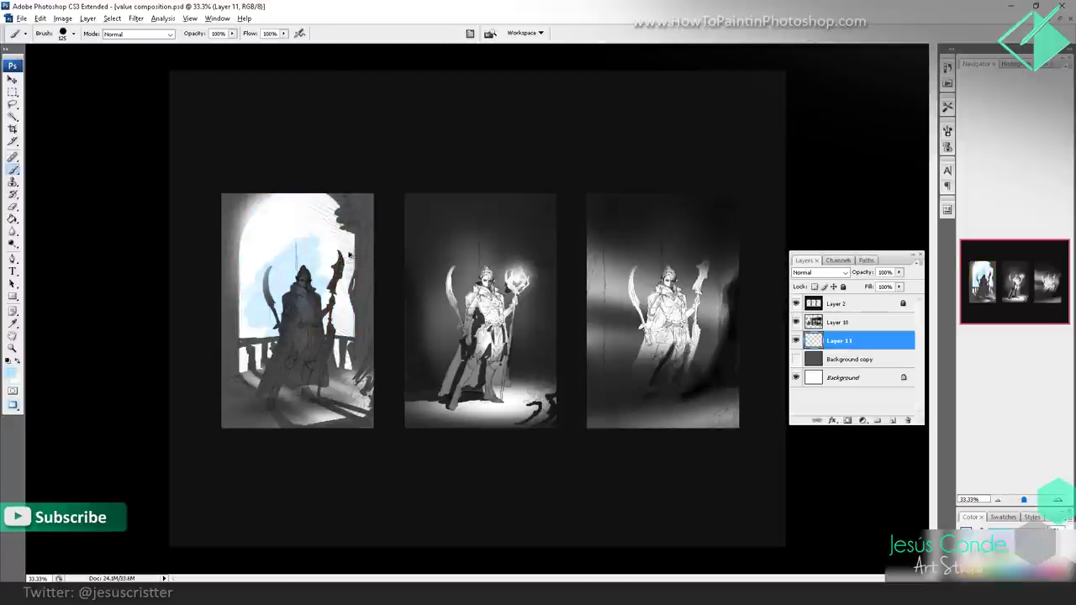
{"action": "left_click", "coordinate": [845, 303]}
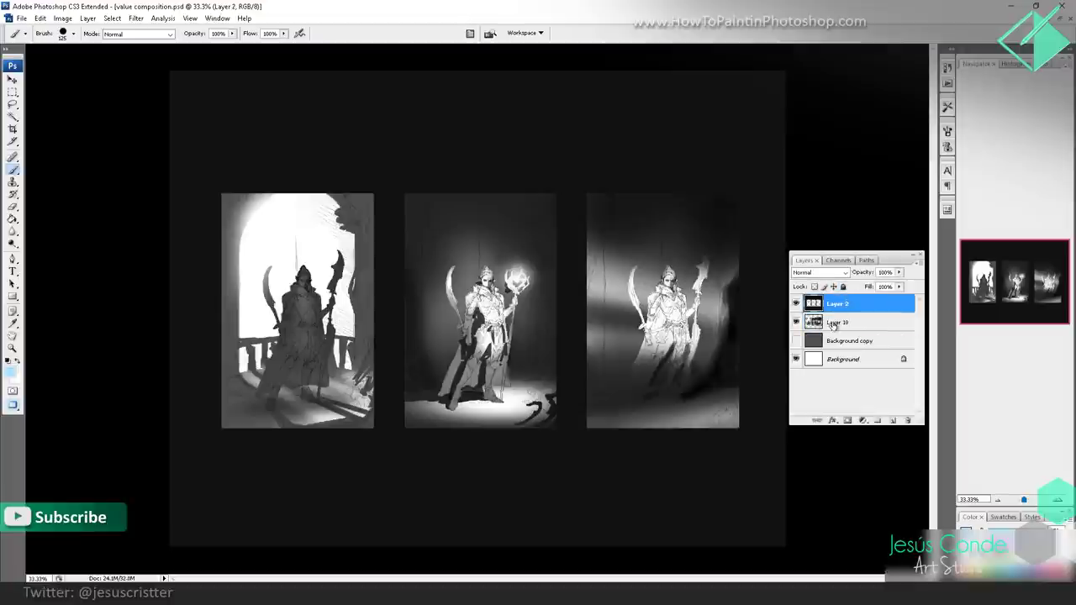
{"action": "left_click", "coordinate": [88, 17]}
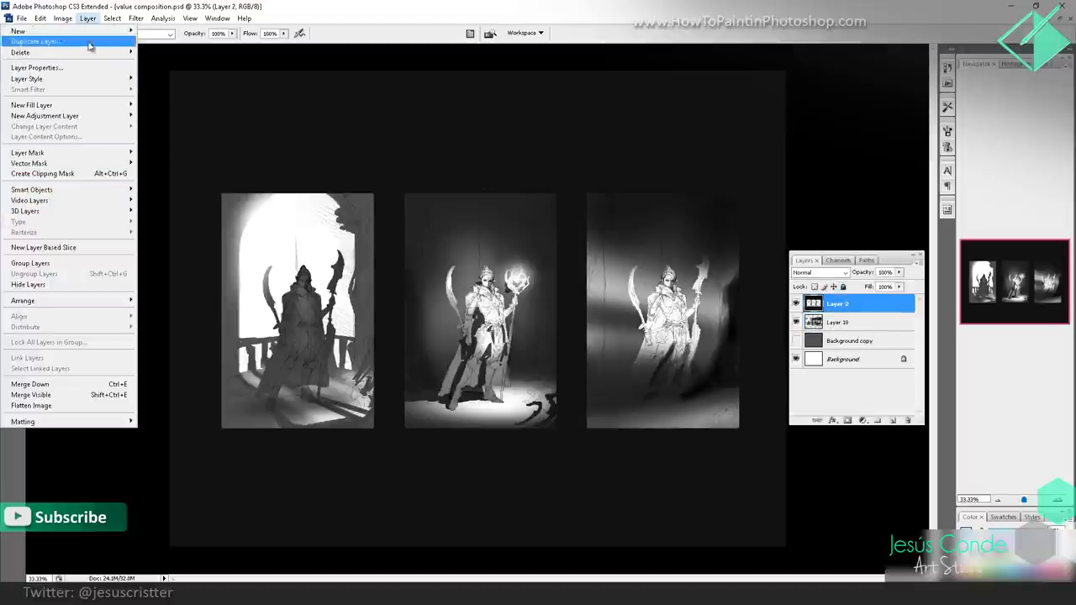
{"action": "left_click", "coordinate": [50, 46]}
{"action": "left_click", "coordinate": [634, 200]}
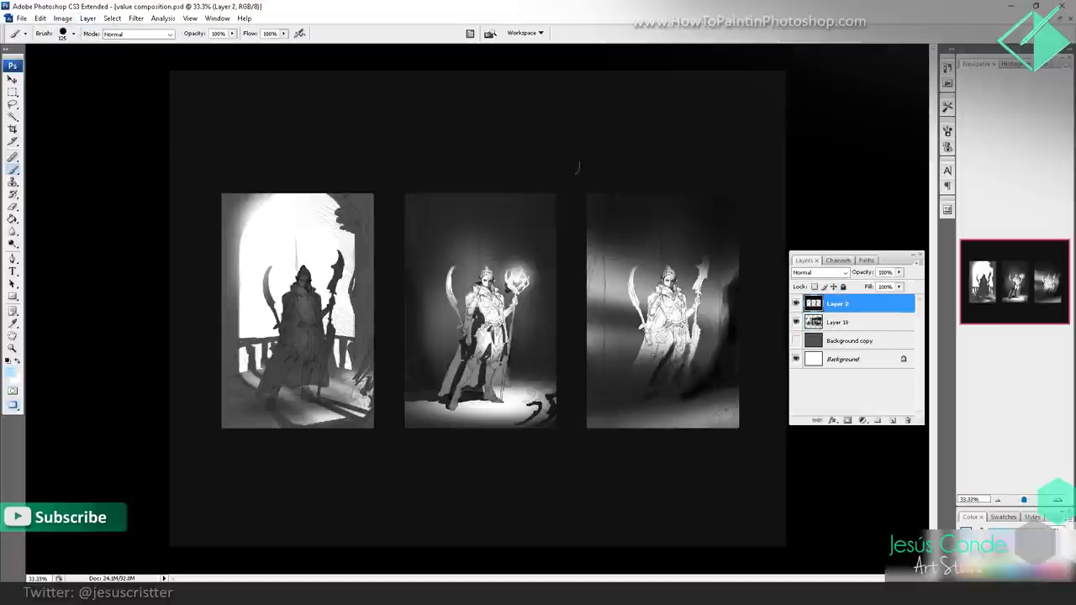
- Set Layer 2's Lightness to -100 with Hue/Saturation to blacken the surrounding frame, and select Layer 2 together with Layer 10
{"action": "left_click", "coordinate": [63, 17]}
{"action": "mouse_move", "coordinate": [75, 46]}
{"action": "left_click", "coordinate": [172, 124]}
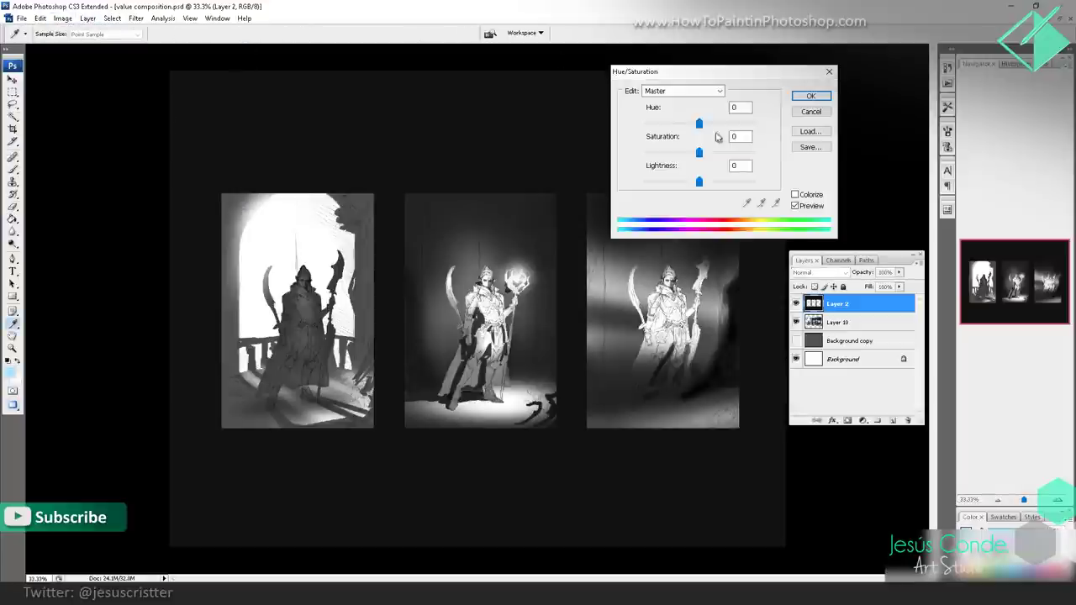
{"action": "left_click_drag", "start_coordinate": [698, 183], "coordinate": [625, 182]}
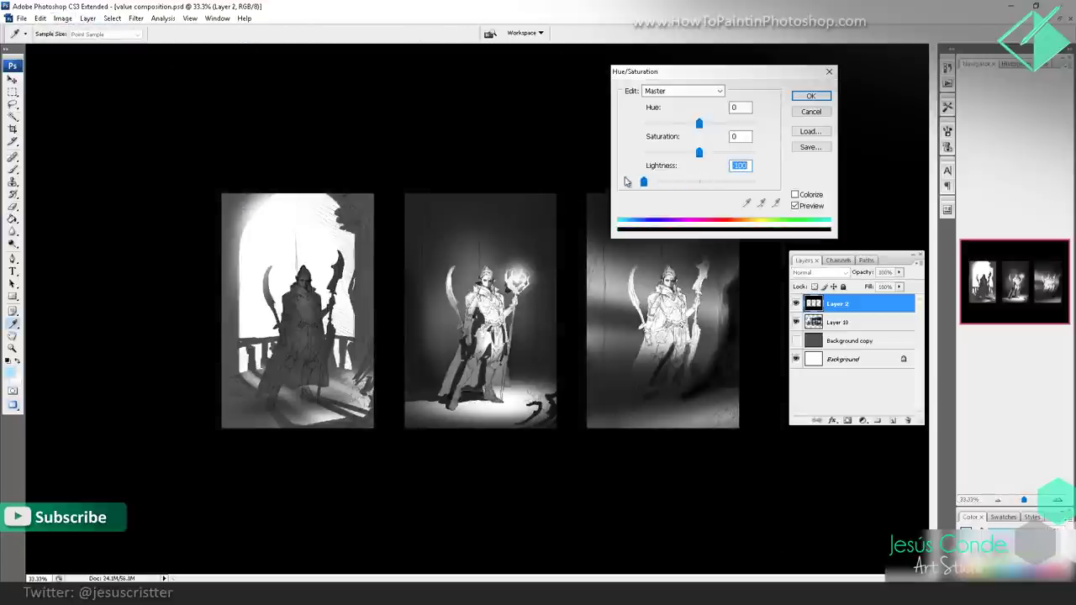
{"action": "left_click", "coordinate": [810, 96]}
{"action": "left_click", "coordinate": [838, 323], "text": "shift"}
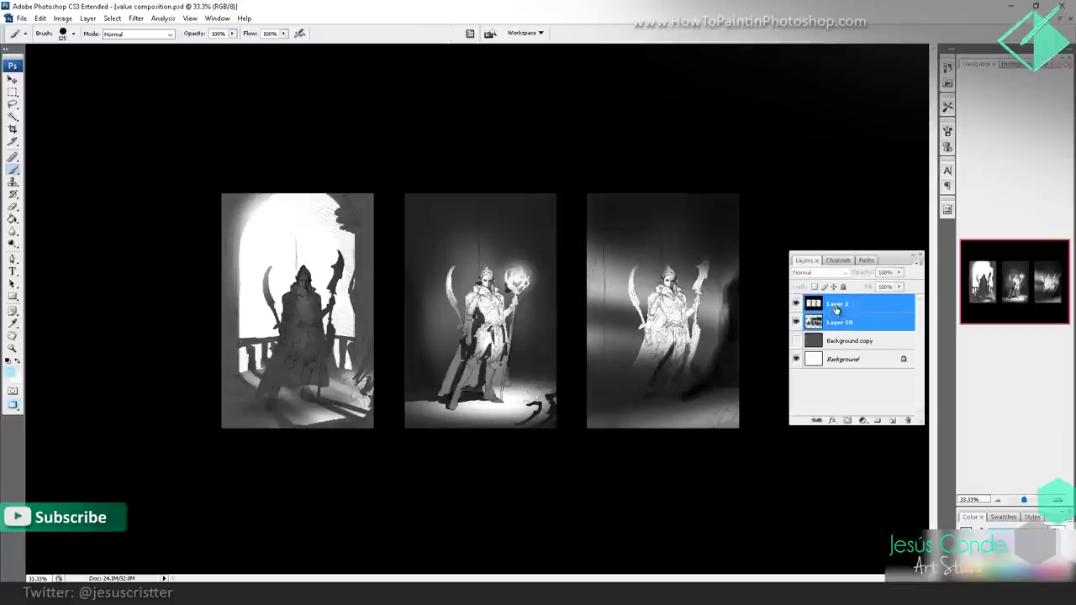
- Merge Layer 2 with Layer 10 and change the area surrounding the canvas from black to gray
{"action": "key", "text": "ctrl+e"}
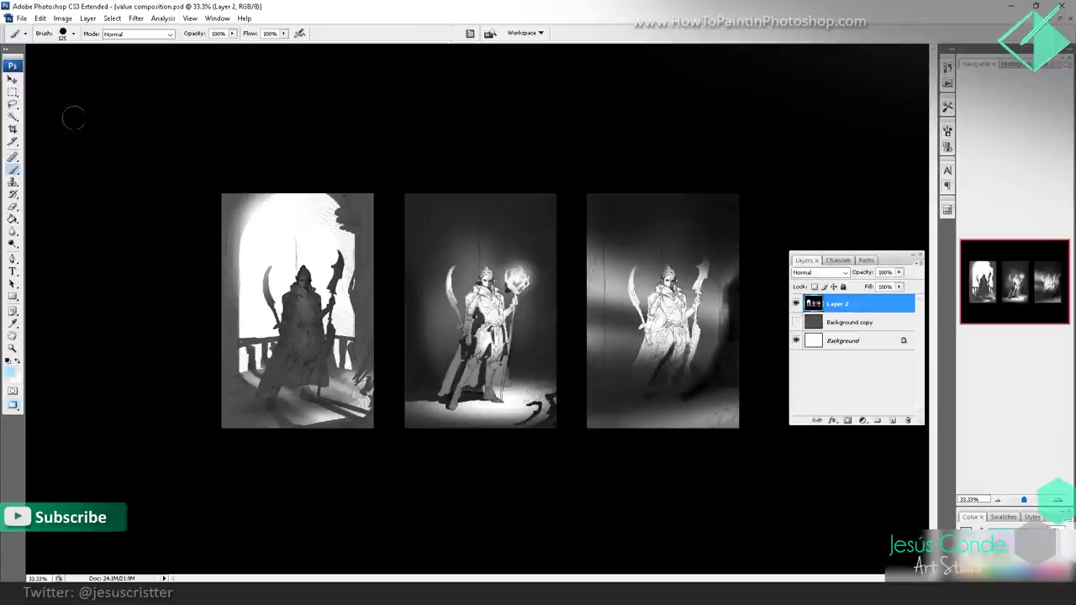
{"action": "key", "text": "f"}
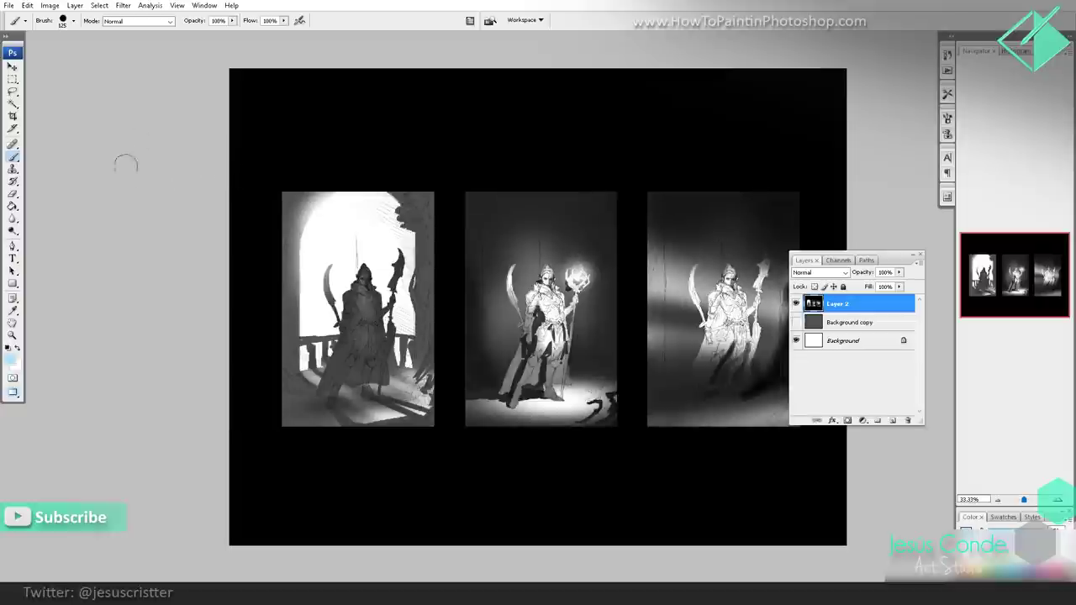
{"action": "right_click", "coordinate": [130, 162]}
{"action": "left_click", "coordinate": [164, 179]}
{"action": "right_click", "coordinate": [152, 188]}
{"action": "left_click", "coordinate": [160, 193]}
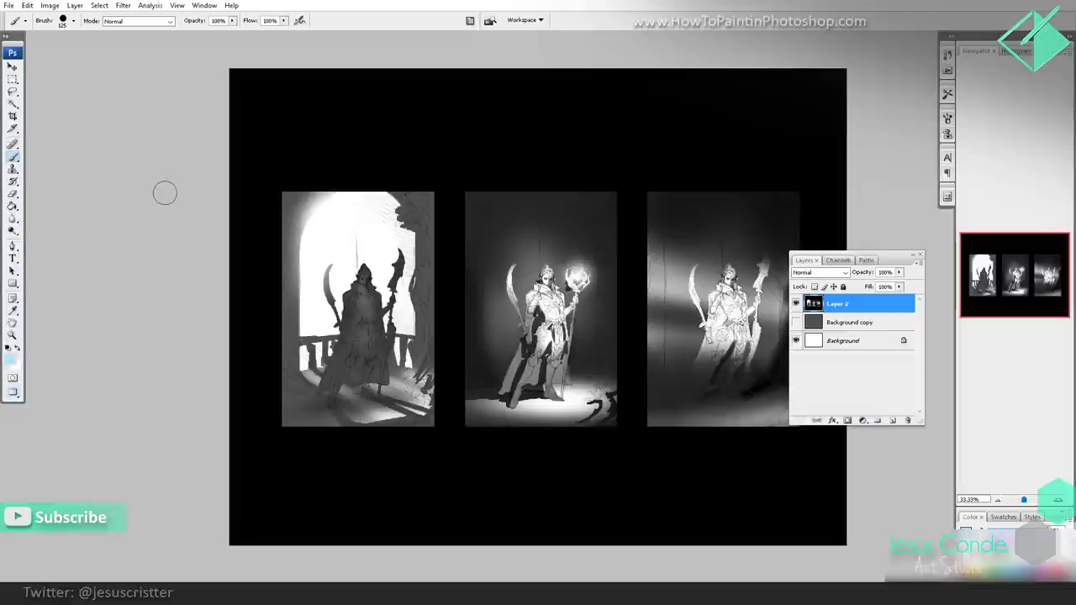
{"action": "key", "text": "f"}
{"action": "key", "text": "f"}
{"action": "key", "text": "f"}
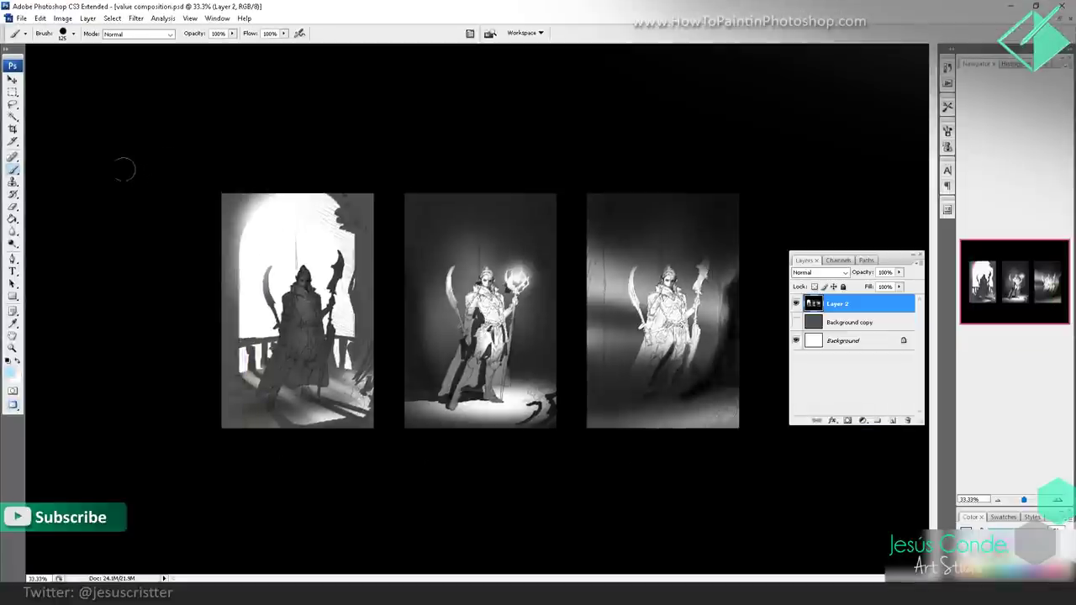
{"action": "right_click", "coordinate": [69, 178]}
{"action": "left_click", "coordinate": [92, 185]}
{"action": "key", "text": "z"}
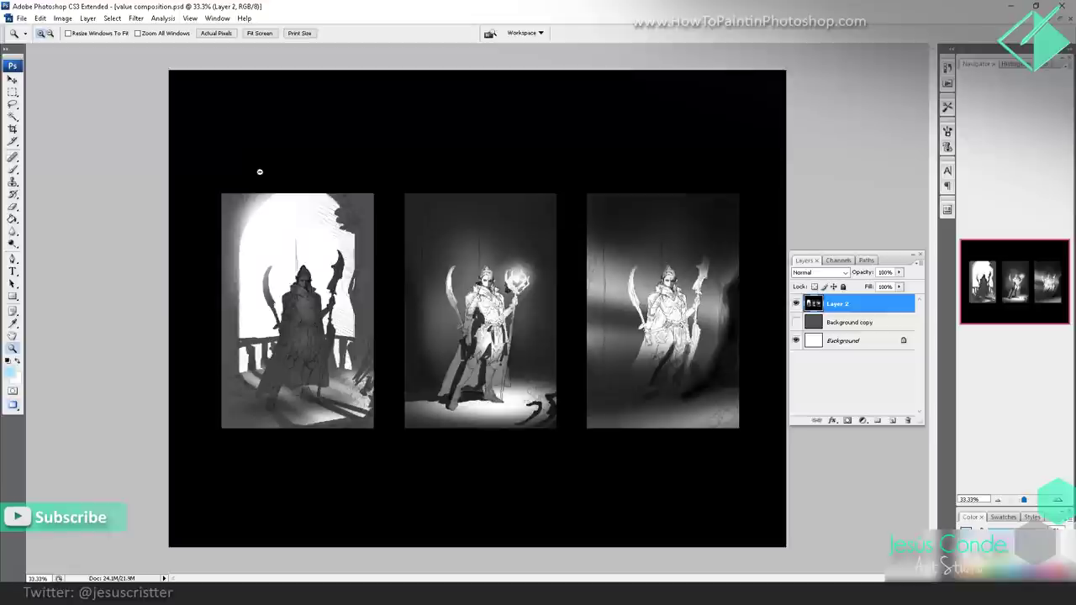
{"action": "left_click", "coordinate": [476, 189], "text": "alt"}
{"action": "left_click", "coordinate": [66, 17]}
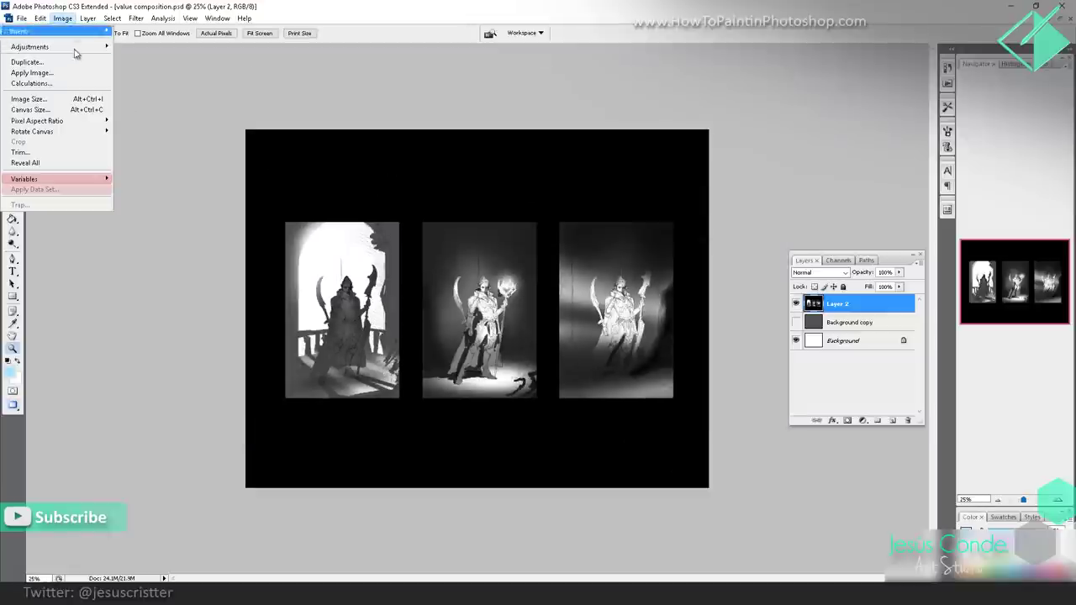
{"action": "left_click", "coordinate": [300, 100]}
{"action": "left_click", "coordinate": [454, 202]}
{"action": "left_click", "coordinate": [459, 192], "text": "alt"}
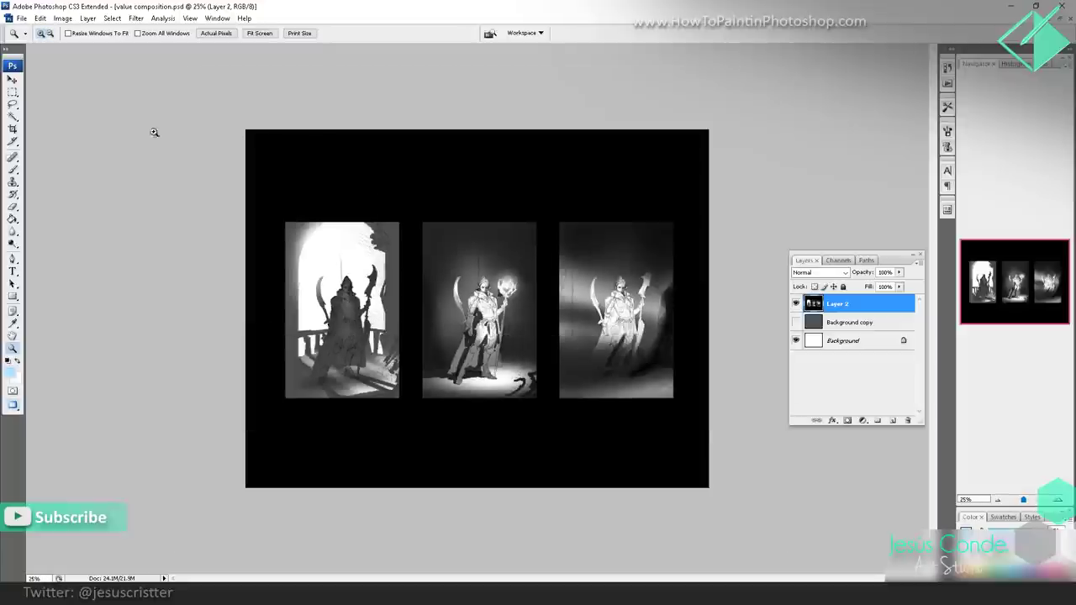
- Select a full-width band around the three compositions on Layer 2 and copy it to a new layer
{"action": "left_click", "coordinate": [12, 92]}
{"action": "left_click_drag", "start_coordinate": [244, 188], "coordinate": [744, 436]}
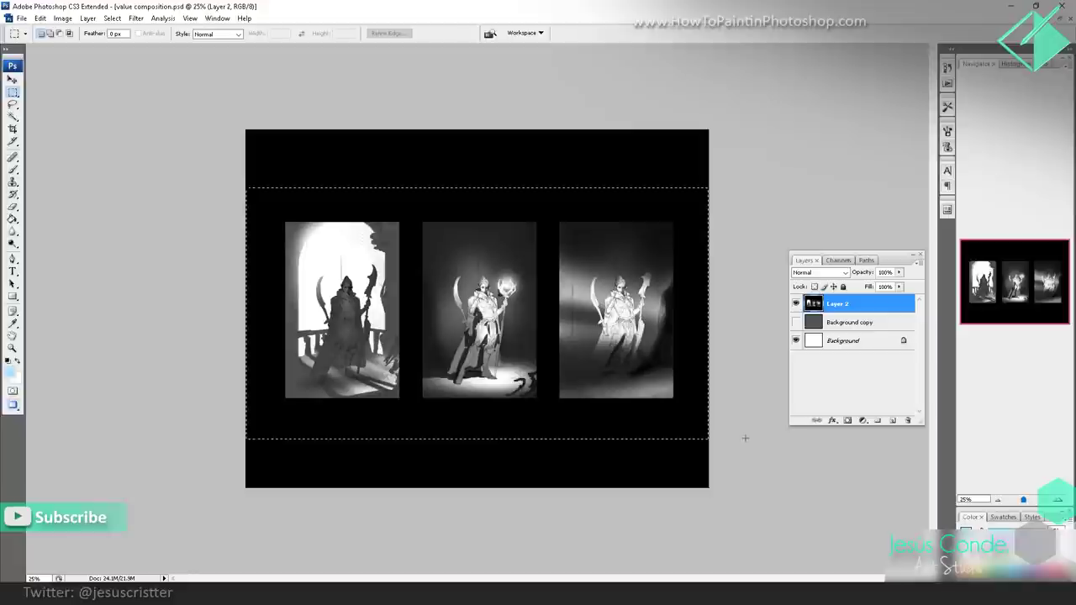
{"action": "key", "text": "ctrl+j"}
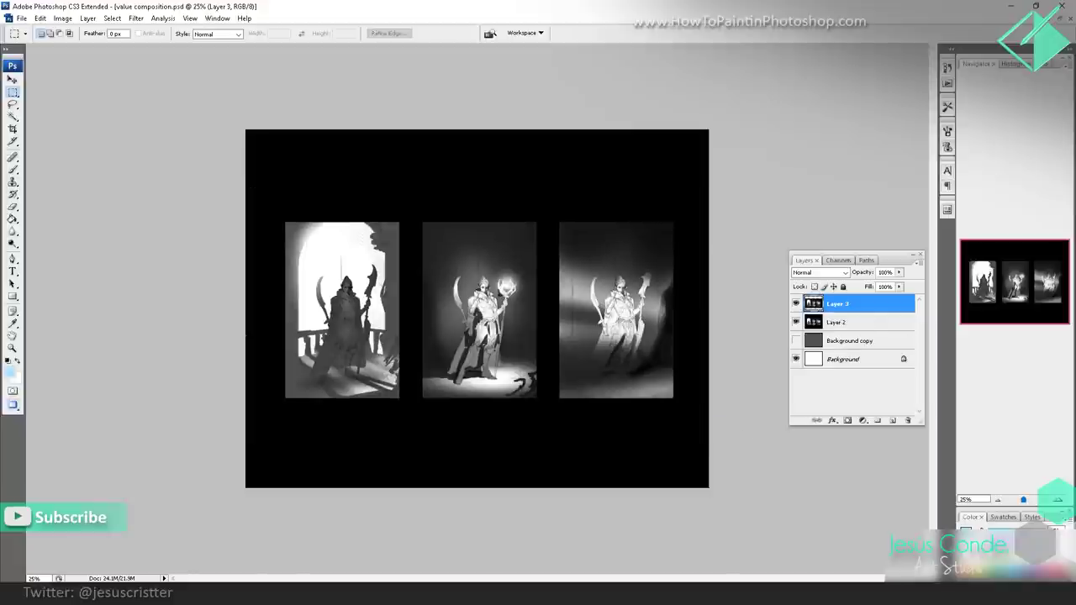
- Move the copied band to the canvas's upper edge and place a duplicate of it below as a second row
{"action": "left_click", "coordinate": [13, 79]}
{"action": "left_click_drag", "start_coordinate": [421, 242], "coordinate": [443, 193]}
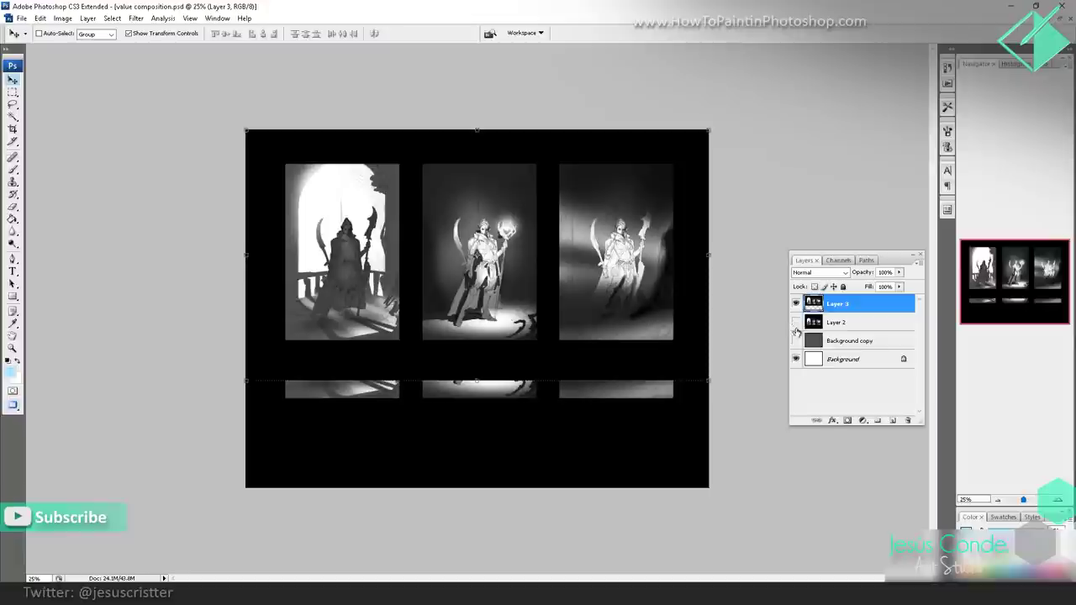
{"action": "left_click_drag", "start_coordinate": [852, 311], "coordinate": [892, 421]}
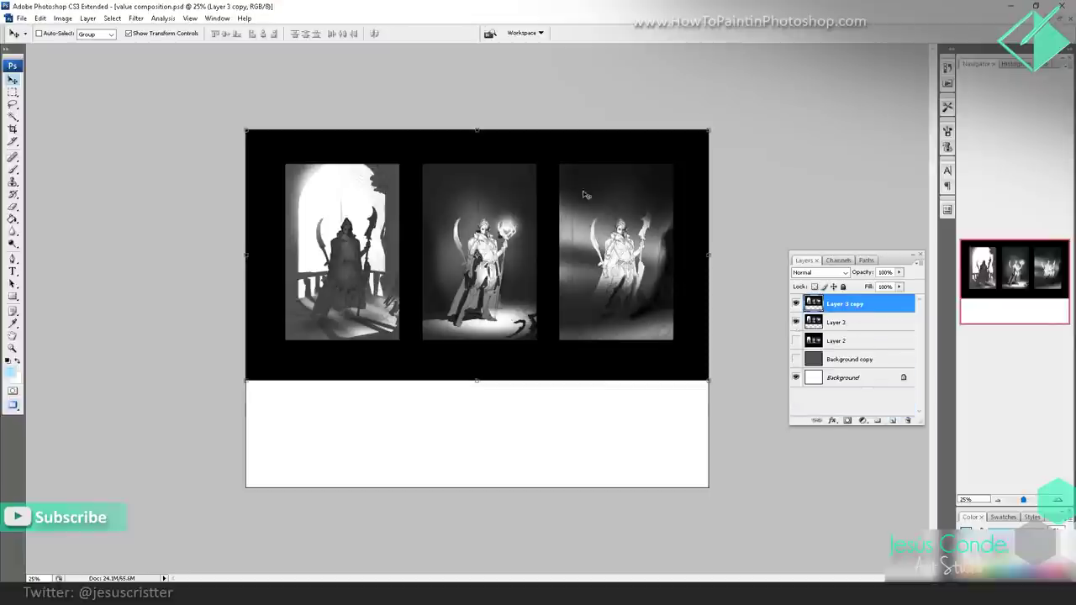
{"action": "left_click_drag", "start_coordinate": [586, 195], "coordinate": [601, 420]}
- Extend the canvas downward from a top-centre anchor, using pixels as the unit and a height of 3500
{"action": "left_click", "coordinate": [62, 17]}
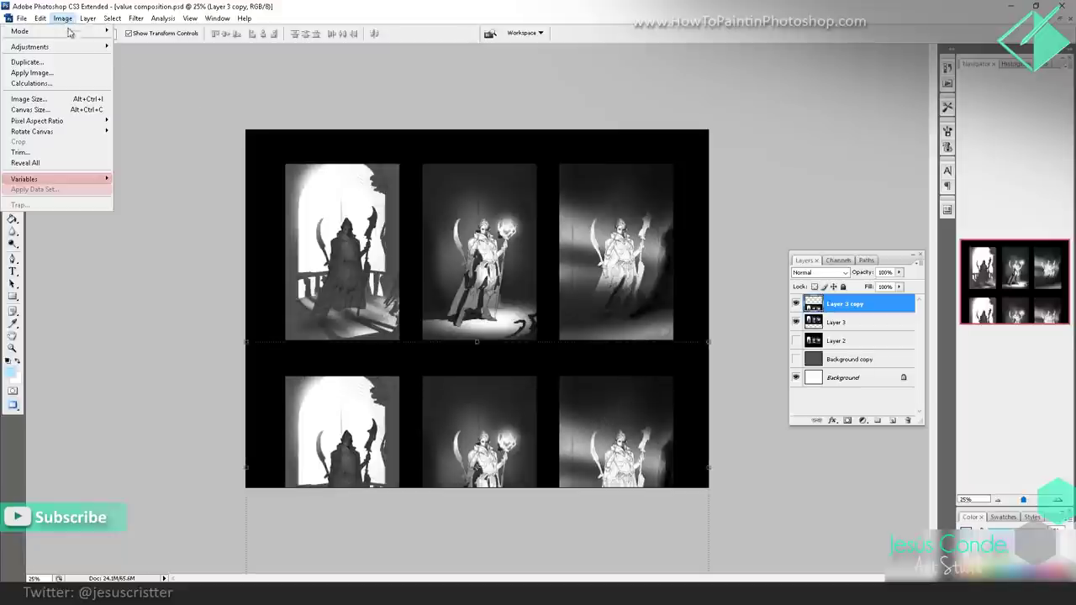
{"action": "left_click", "coordinate": [57, 110]}
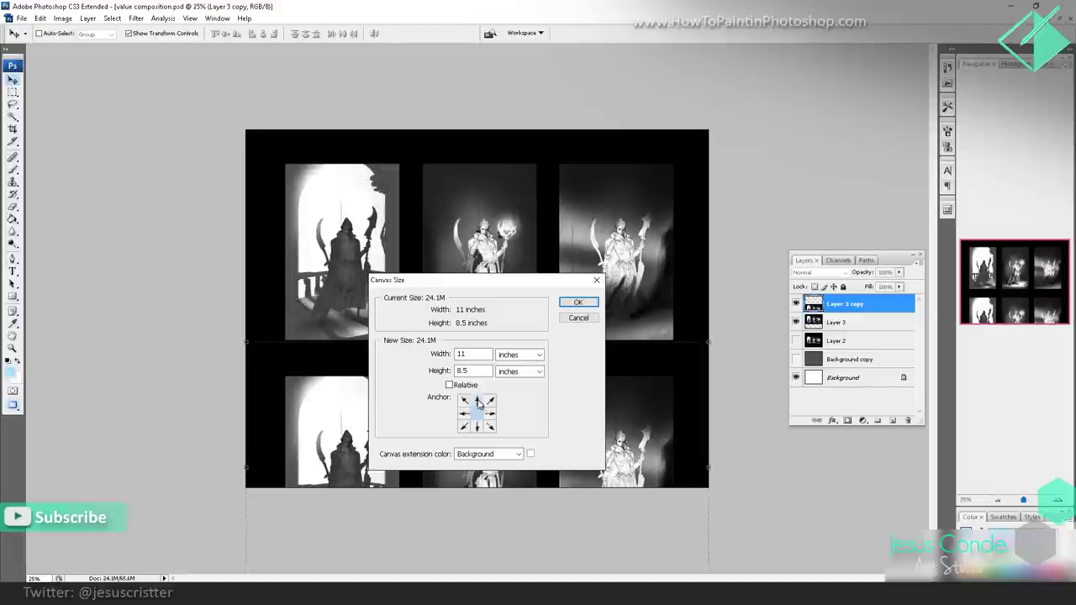
{"action": "left_click", "coordinate": [477, 400]}
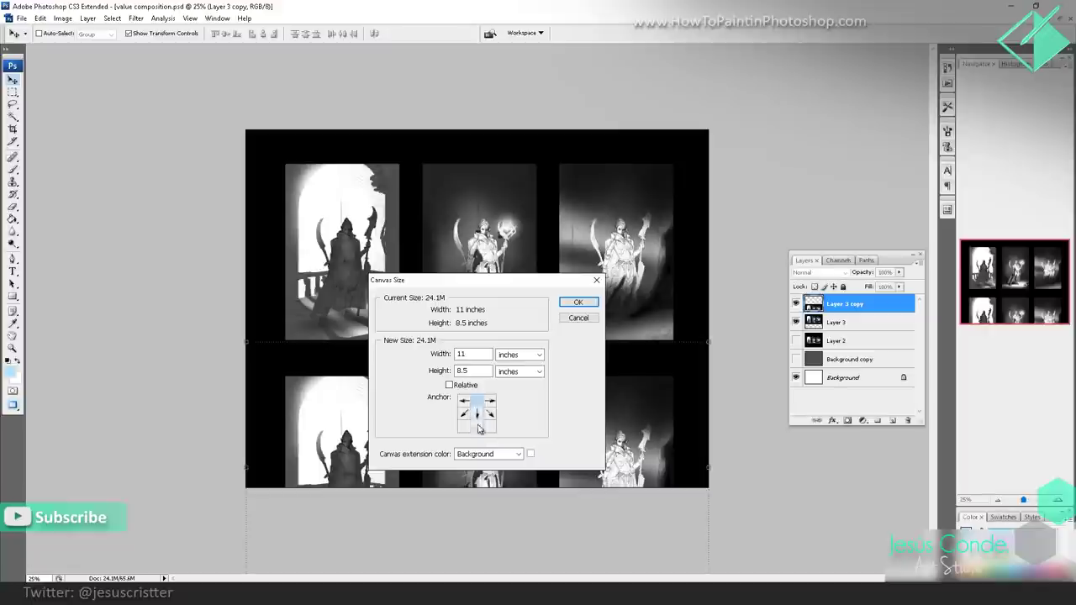
{"action": "left_click", "coordinate": [518, 356]}
{"action": "left_click", "coordinate": [521, 357]}
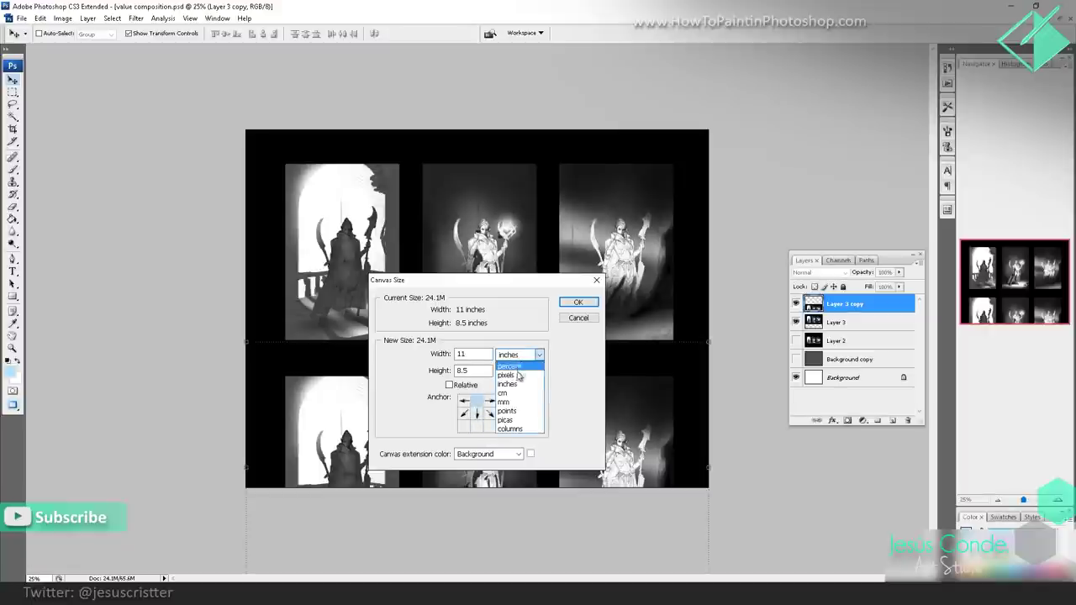
{"action": "left_click", "coordinate": [513, 374]}
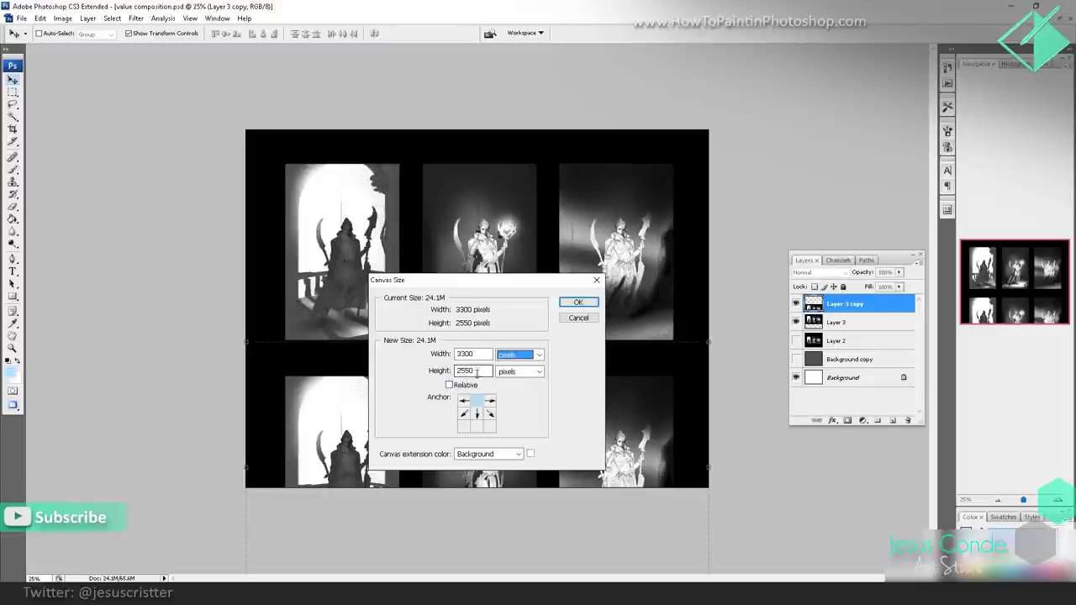
{"action": "double_click", "coordinate": [473, 371]}
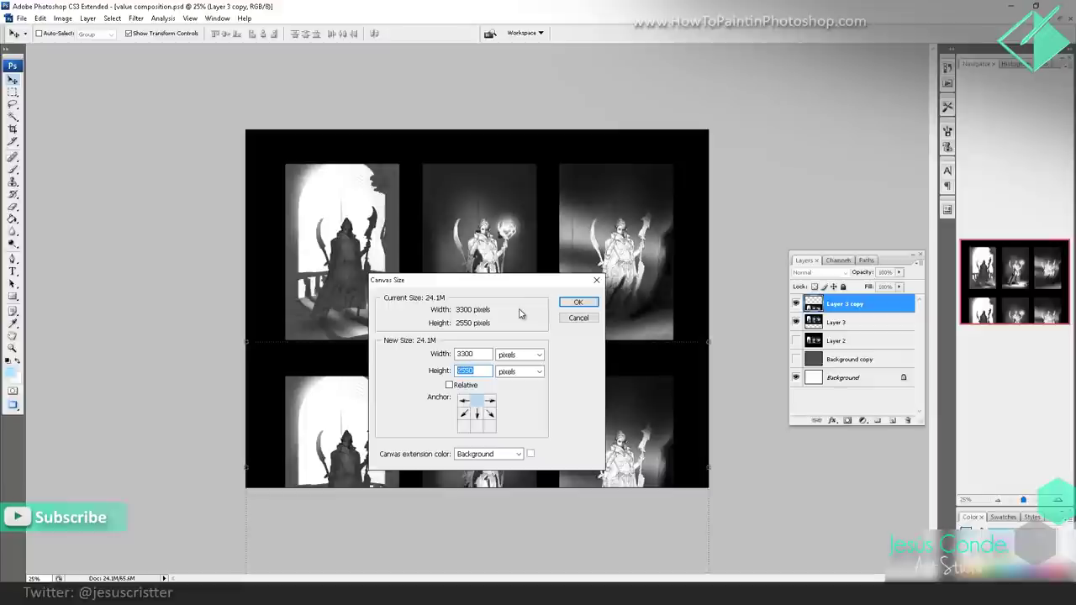
{"action": "type", "text": "3"}
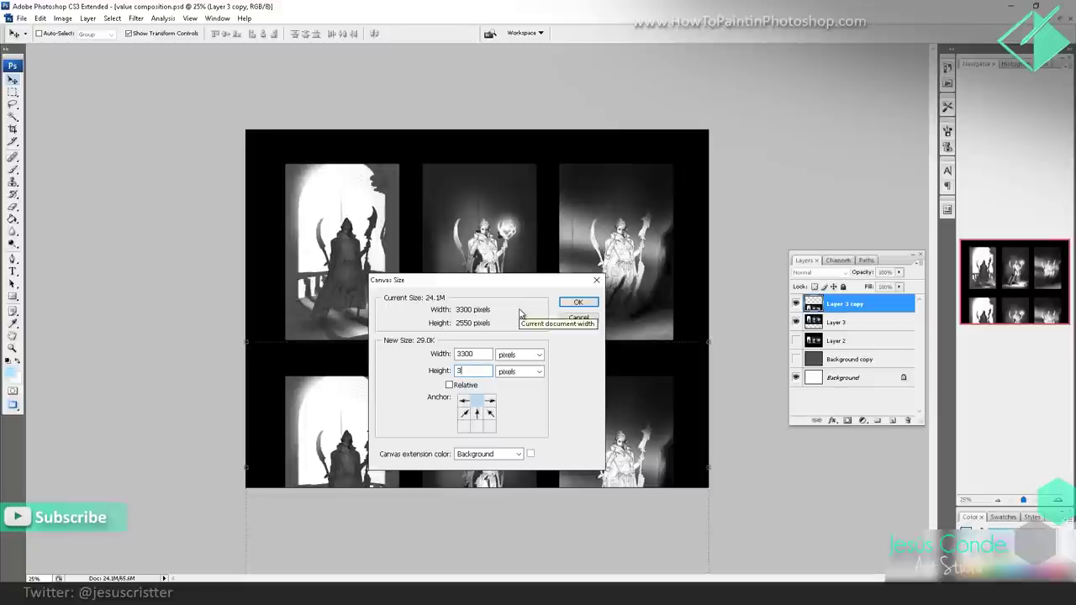
{"action": "type", "text": "500"}
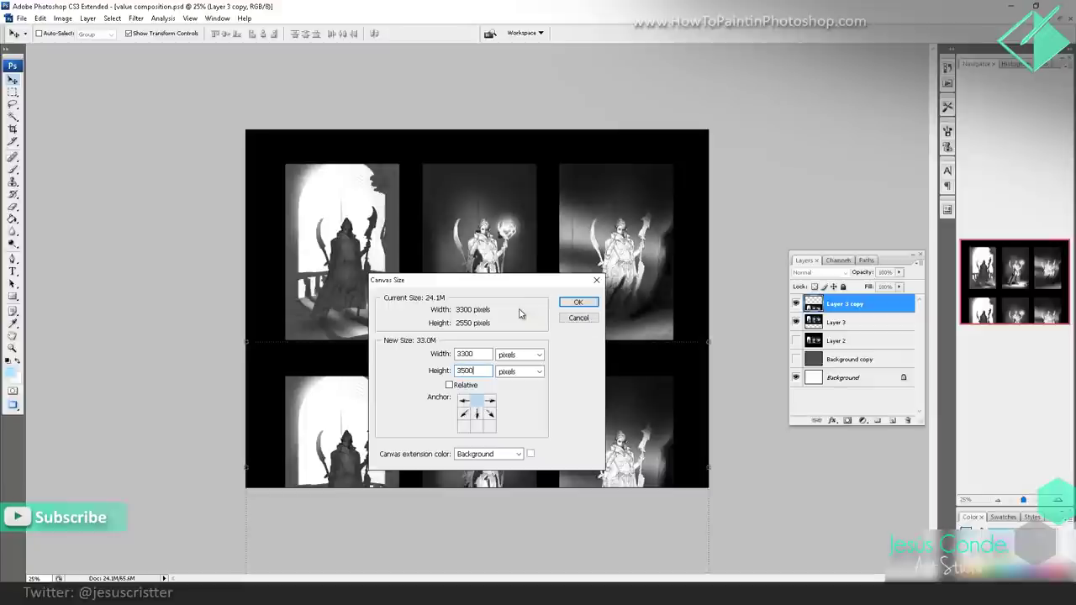
{"action": "key", "text": "Return"}
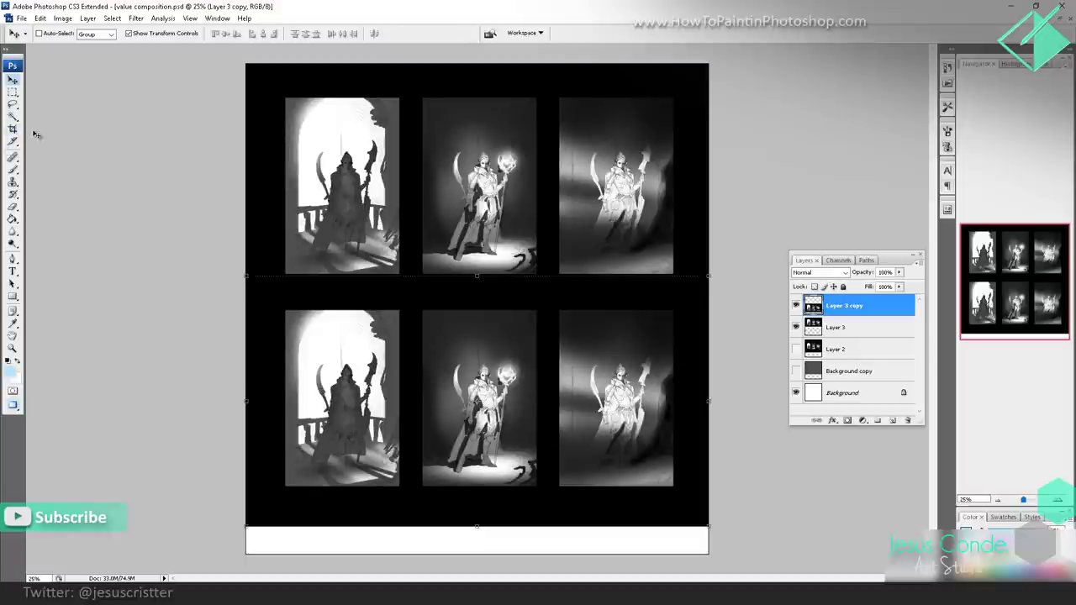
- Crop the image to the two rows of compositions, removing the white strip beneath them
{"action": "left_click", "coordinate": [12, 128]}
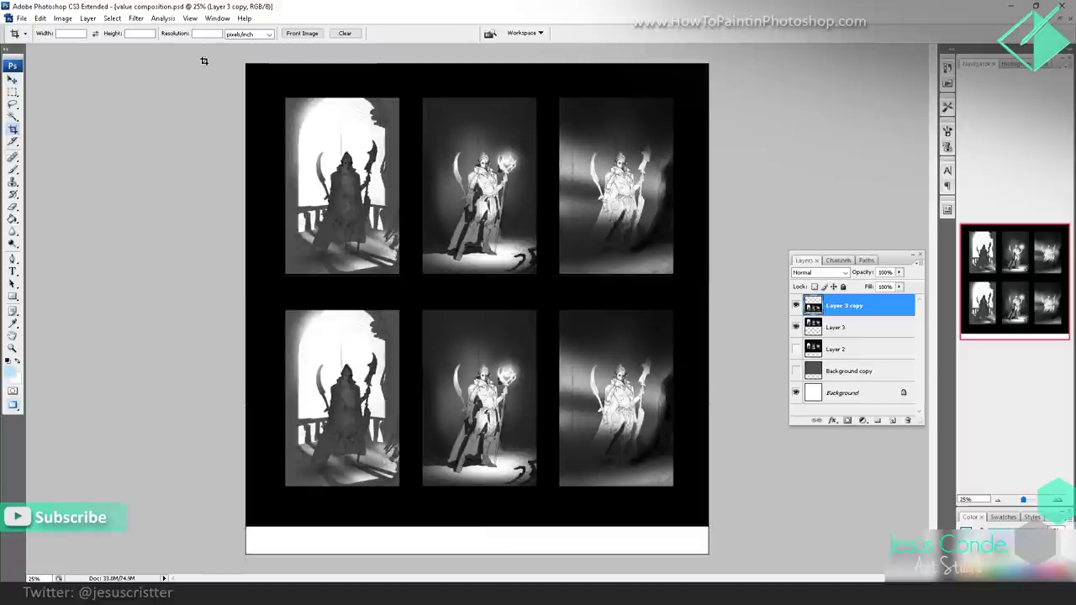
{"action": "mouse_move", "coordinate": [246, 64]}
{"action": "left_mouse_down"}
{"action": "mouse_move", "coordinate": [636, 319]}
{"action": "mouse_move", "coordinate": [800, 510]}
{"action": "mouse_move", "coordinate": [809, 456]}
{"action": "left_mouse_up"}
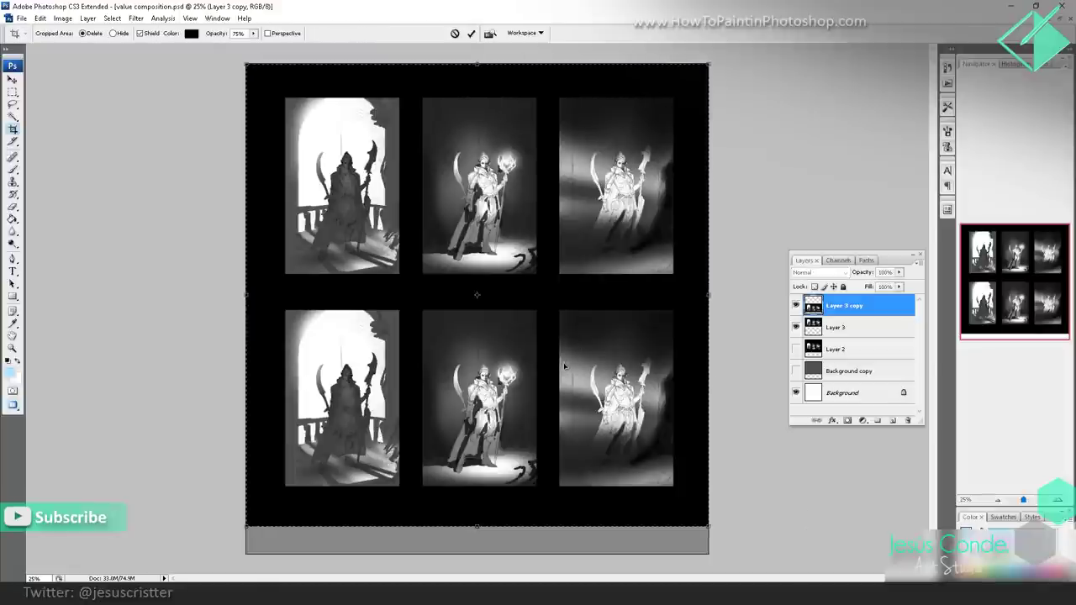
{"action": "key", "text": "Return"}
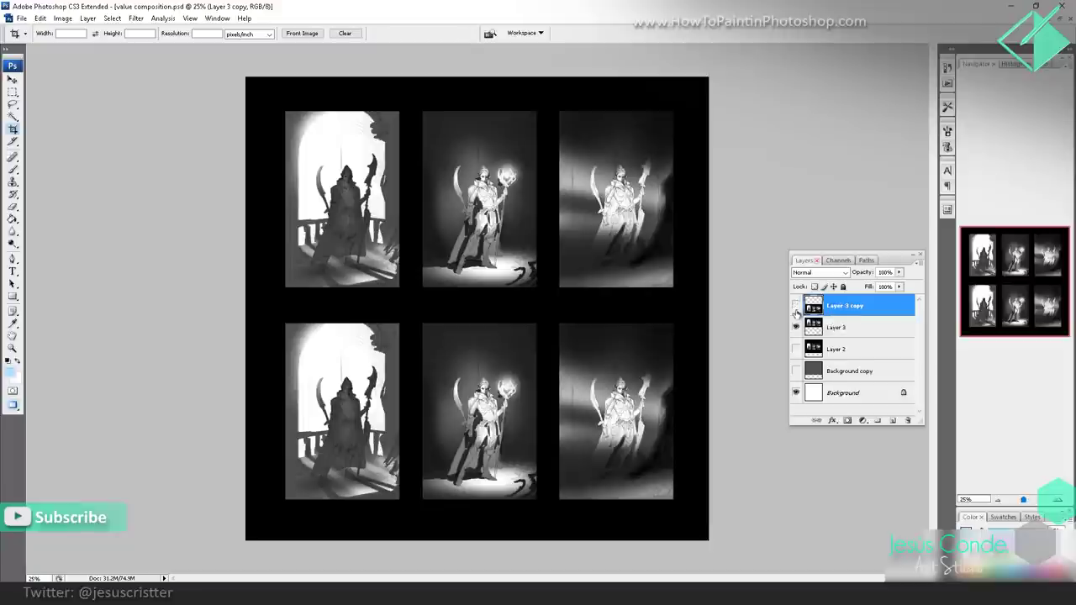
- Merge Layer 3 copy with Layer 3 and set the merged layer's blend mode to Multiply
{"action": "left_click", "coordinate": [796, 307]}
{"action": "left_click", "coordinate": [842, 327], "text": "shift"}
{"action": "key", "text": "ctrl+e"}
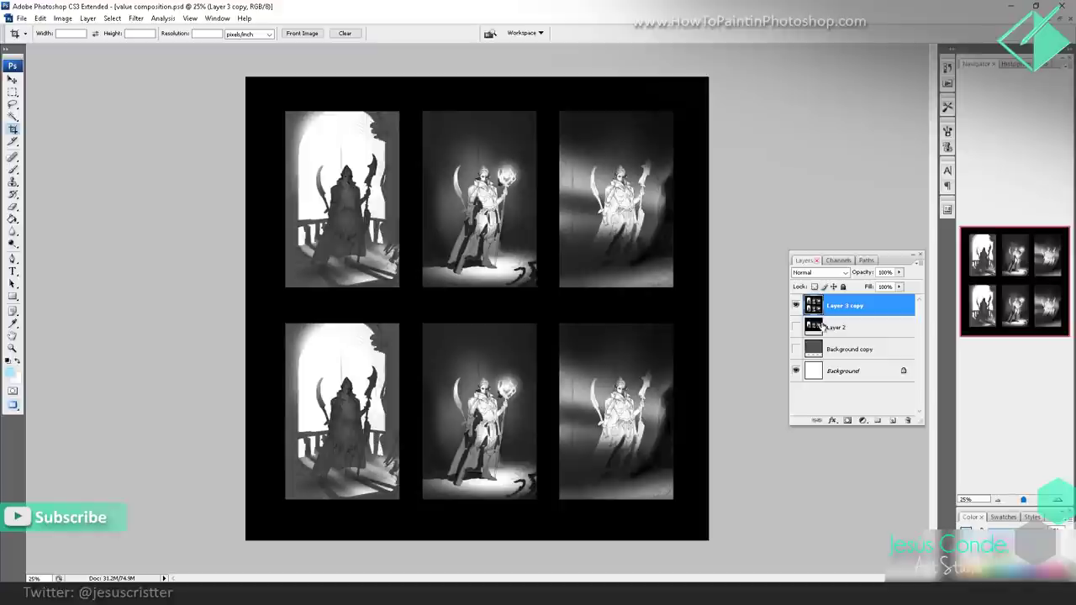
{"action": "left_click", "coordinate": [797, 306]}
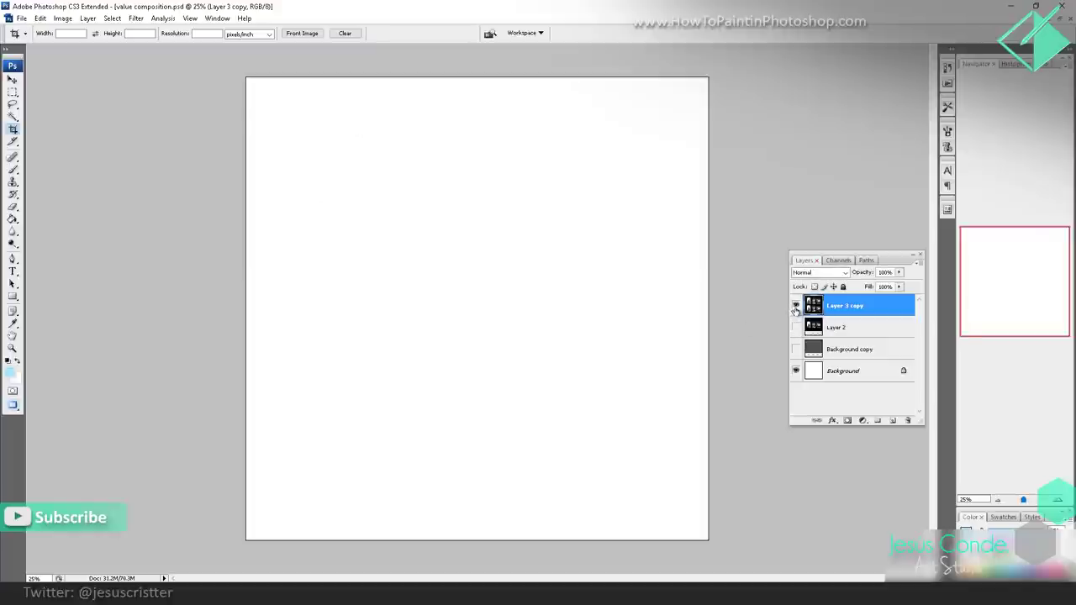
{"action": "left_click", "coordinate": [796, 306]}
{"action": "left_click", "coordinate": [796, 306]}
{"action": "left_click", "coordinate": [796, 306]}
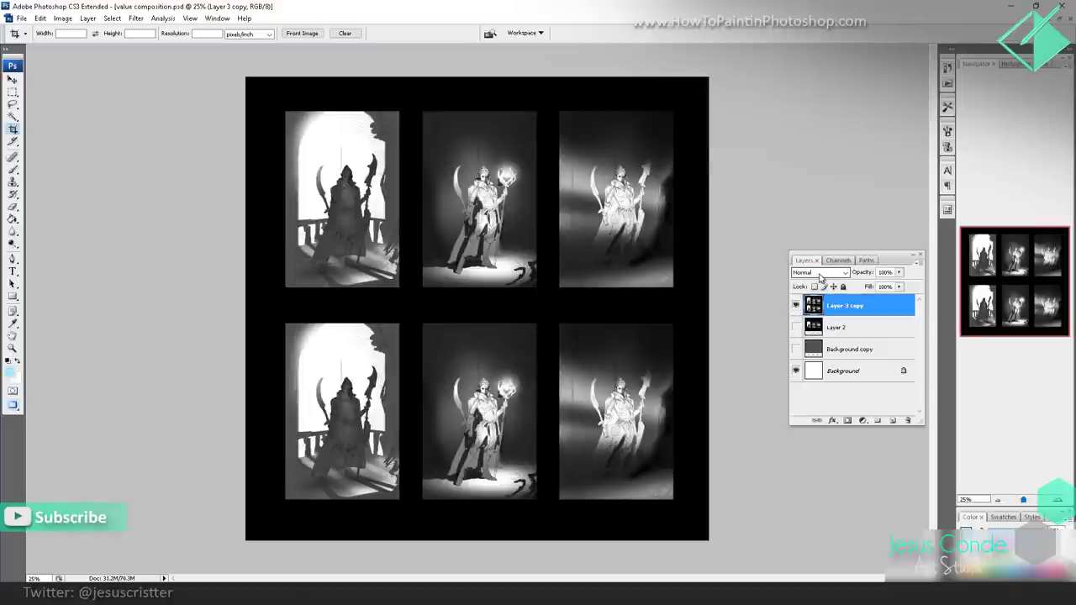
{"action": "left_click", "coordinate": [818, 274]}
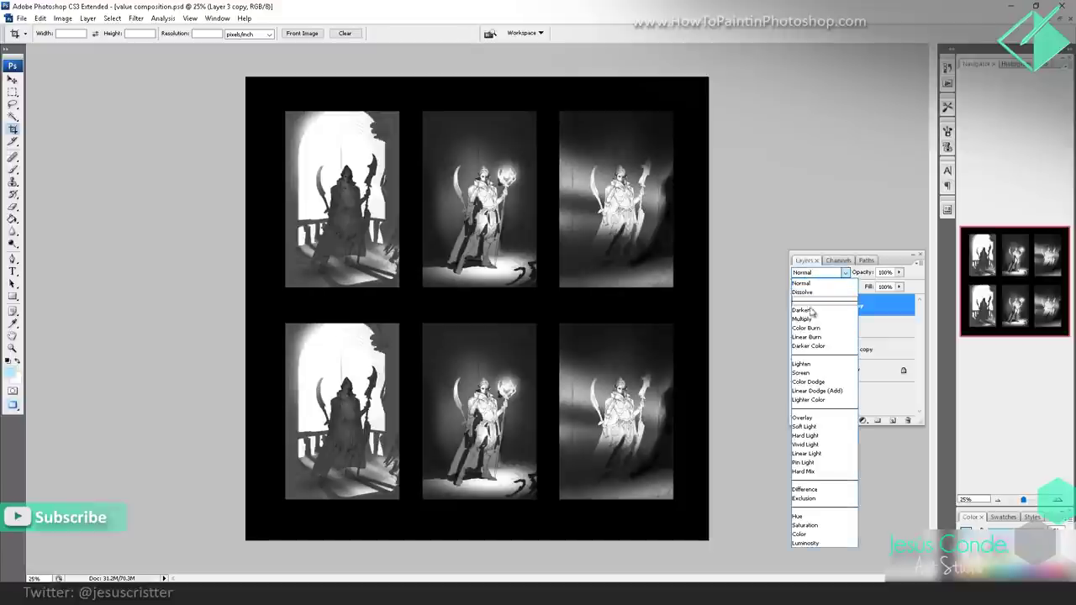
{"action": "left_click", "coordinate": [814, 320]}
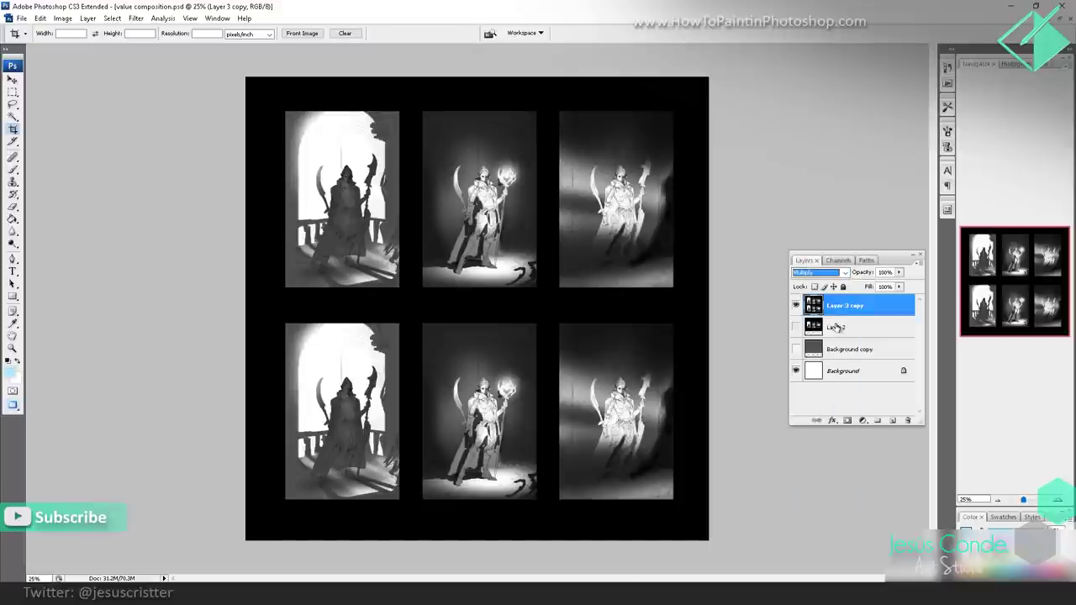
- Add a new layer between Layer 3 copy and Layer 2, and undo a trial brush stroke on the first composition
{"action": "left_click", "coordinate": [835, 327]}
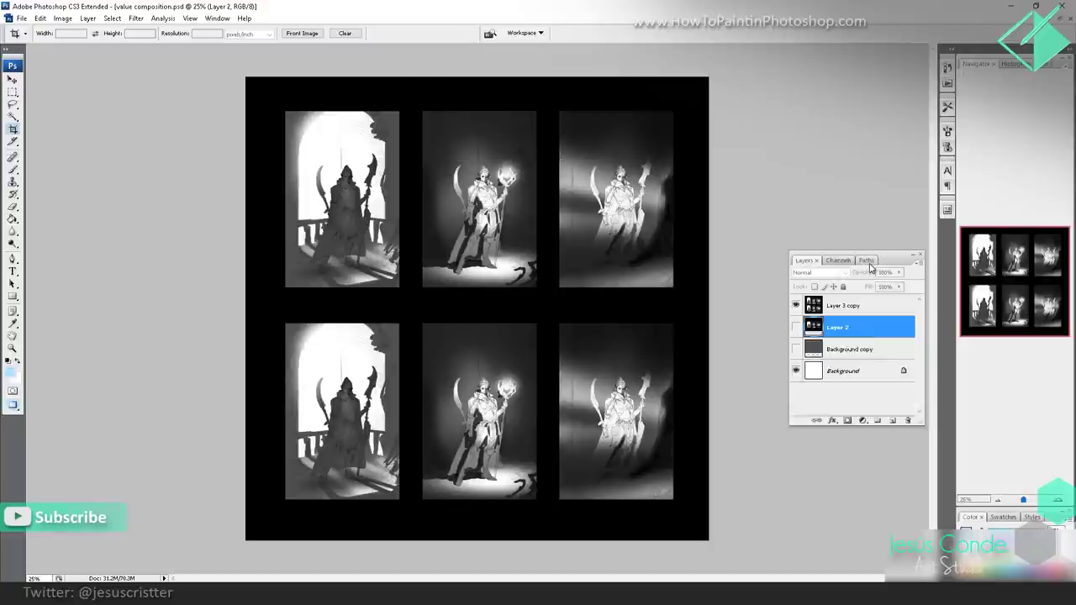
{"action": "key", "text": "ctrl+shift+alt+n"}
{"action": "key", "text": "b"}
{"action": "mouse_move", "coordinate": [320, 214]}
{"action": "left_mouse_down"}
{"action": "mouse_move", "coordinate": [353, 193]}
{"action": "mouse_move", "coordinate": [295, 252]}
{"action": "mouse_move", "coordinate": [374, 277]}
{"action": "mouse_move", "coordinate": [315, 135]}
{"action": "mouse_move", "coordinate": [297, 122]}
{"action": "mouse_move", "coordinate": [373, 138]}
{"action": "left_mouse_up"}
{"action": "key", "text": "ctrl+z"}
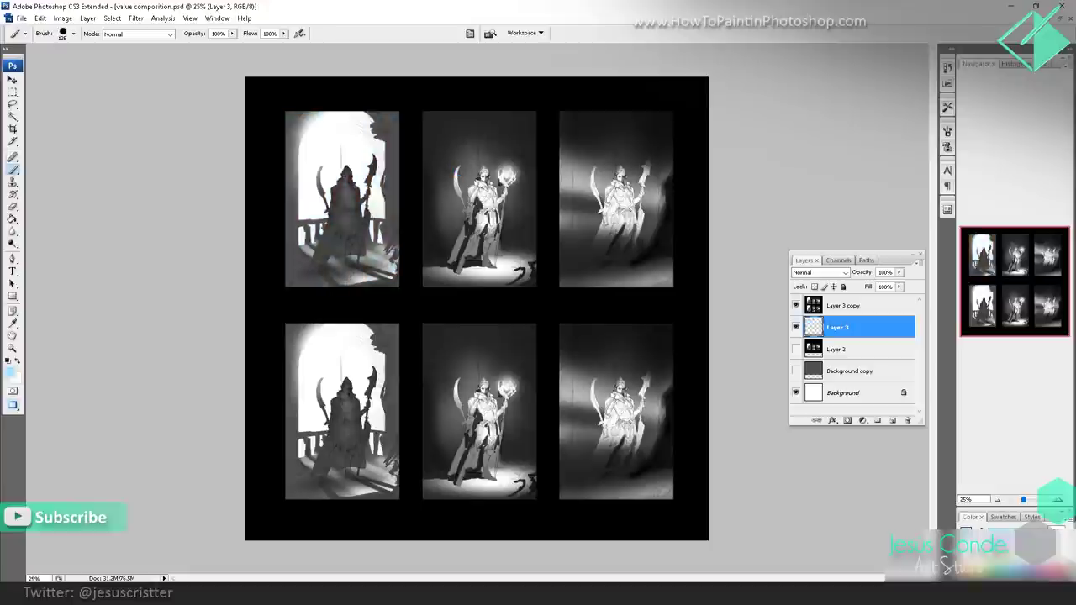
- Paint light blue on the new layer across the arch opening and figure of the upper row's first composition
{"action": "key", "text": "z"}
{"action": "left_click", "coordinate": [410, 229]}
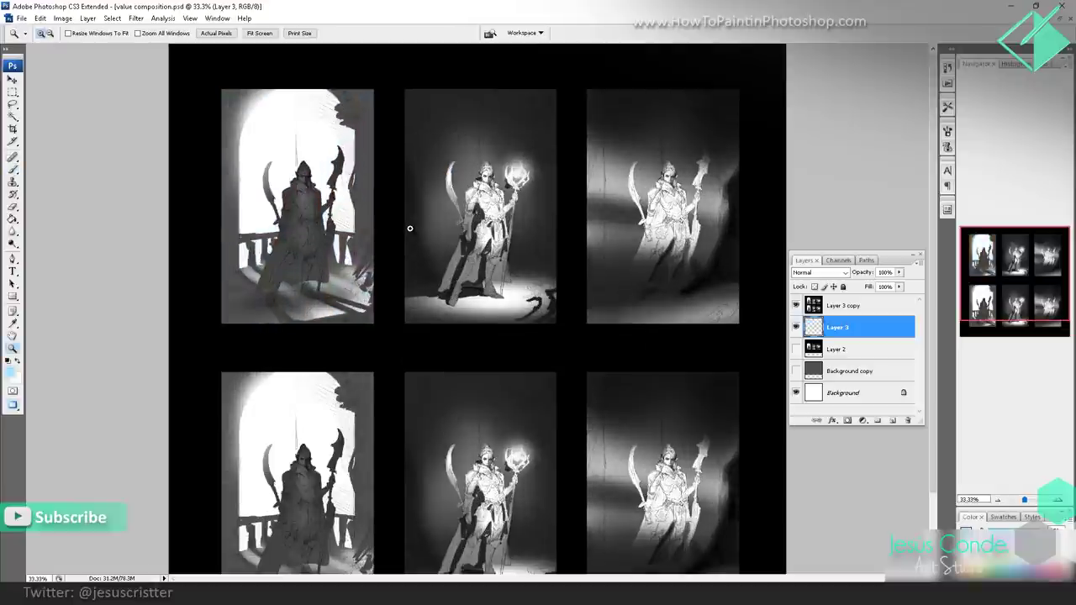
{"action": "left_click", "coordinate": [354, 218]}
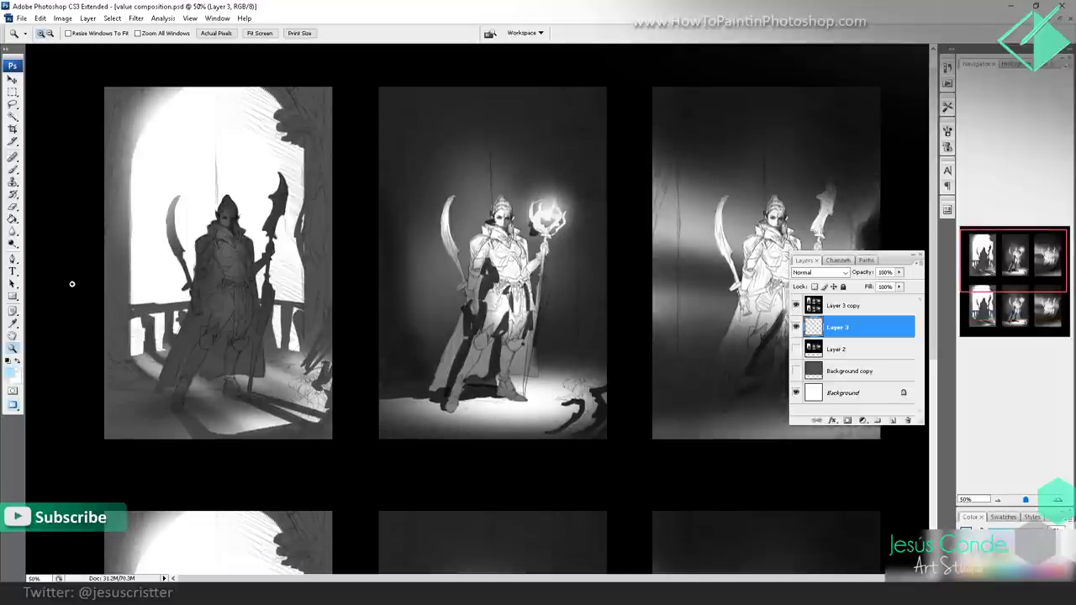
{"action": "key", "text": "b"}
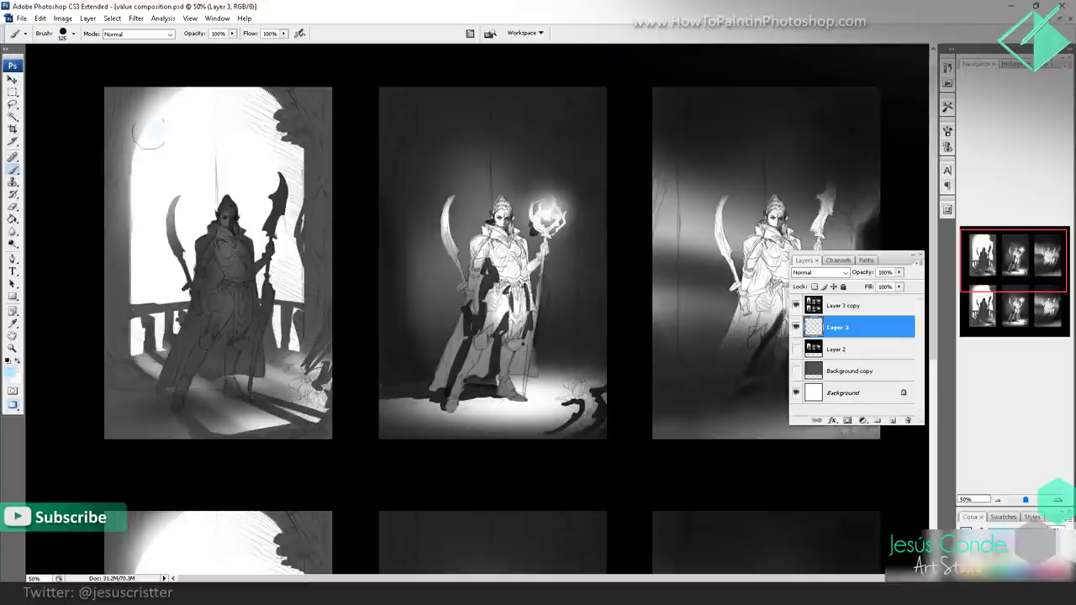
{"action": "mouse_move", "coordinate": [193, 92]}
{"action": "left_mouse_down"}
{"action": "mouse_move", "coordinate": [126, 134]}
{"action": "mouse_move", "coordinate": [193, 168]}
{"action": "mouse_move", "coordinate": [147, 269]}
{"action": "mouse_move", "coordinate": [139, 336]}
{"action": "mouse_move", "coordinate": [219, 172]}
{"action": "mouse_move", "coordinate": [269, 302]}
{"action": "mouse_move", "coordinate": [286, 173]}
{"action": "mouse_move", "coordinate": [261, 118]}
{"action": "mouse_move", "coordinate": [233, 119]}
{"action": "left_mouse_up"}
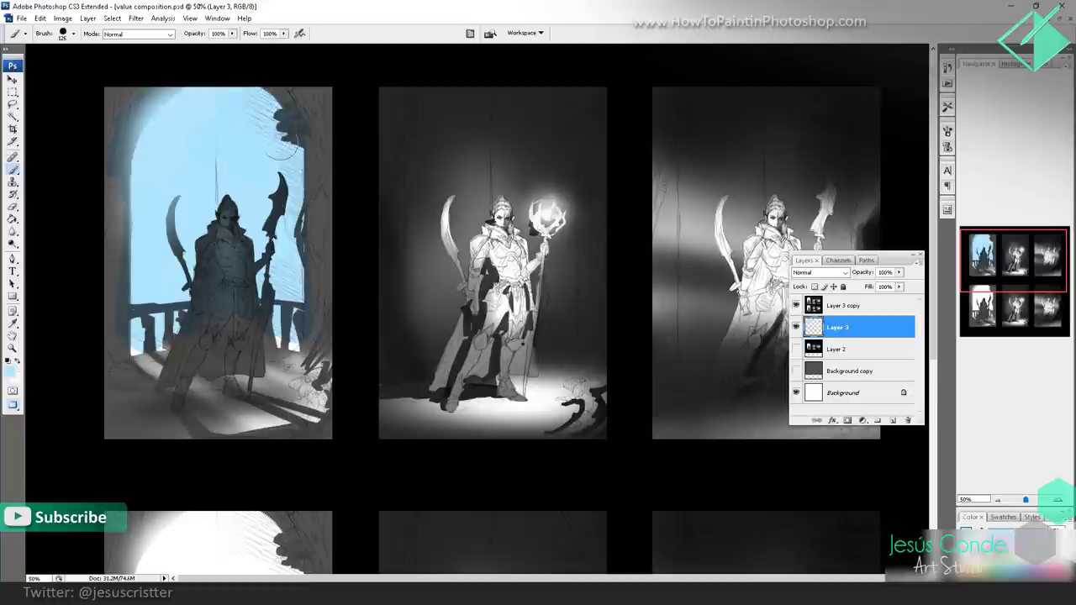
- Choose a light yellow-orange and paint it across the arch opening and figure of the lower row's first composition
{"action": "left_click_drag", "start_coordinate": [73, 475], "coordinate": [73, 254]}
{"action": "left_click", "coordinate": [10, 370]}
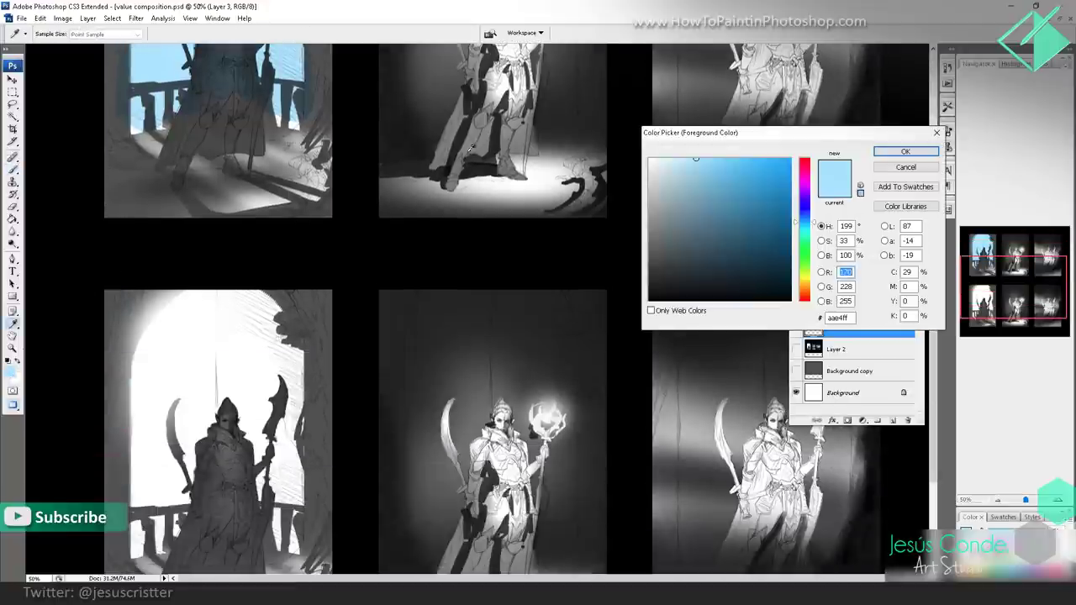
{"action": "left_click_drag", "start_coordinate": [805, 283], "coordinate": [808, 284]}
{"action": "left_click_drag", "start_coordinate": [760, 163], "coordinate": [729, 149]}
{"action": "left_click", "coordinate": [885, 153]}
{"action": "key", "text": "b"}
{"action": "mouse_move", "coordinate": [223, 311]}
{"action": "left_mouse_down"}
{"action": "mouse_move", "coordinate": [172, 357]}
{"action": "mouse_move", "coordinate": [155, 340]}
{"action": "mouse_move", "coordinate": [148, 500]}
{"action": "mouse_move", "coordinate": [269, 505]}
{"action": "mouse_move", "coordinate": [302, 353]}
{"action": "mouse_move", "coordinate": [261, 311]}
{"action": "mouse_move", "coordinate": [227, 303]}
{"action": "mouse_move", "coordinate": [299, 332]}
{"action": "mouse_move", "coordinate": [286, 353]}
{"action": "left_mouse_up"}
{"action": "mouse_move", "coordinate": [181, 479]}
{"action": "left_mouse_down"}
{"action": "mouse_move", "coordinate": [164, 526]}
{"action": "mouse_move", "coordinate": [139, 529]}
{"action": "mouse_move", "coordinate": [263, 521]}
{"action": "mouse_move", "coordinate": [299, 534]}
{"action": "mouse_move", "coordinate": [189, 522]}
{"action": "mouse_move", "coordinate": [135, 546]}
{"action": "mouse_move", "coordinate": [151, 487]}
{"action": "left_mouse_up"}
{"action": "mouse_move", "coordinate": [146, 412]}
{"action": "left_mouse_down"}
{"action": "mouse_move", "coordinate": [193, 305]}
{"action": "mouse_move", "coordinate": [214, 301]}
{"action": "left_mouse_up"}
{"action": "left_click_drag", "start_coordinate": [315, 218], "coordinate": [313, 337]}
- Paint soft white clouds with a smaller brush in the arch skies of both rows' first compositions
{"action": "key", "text": "z"}
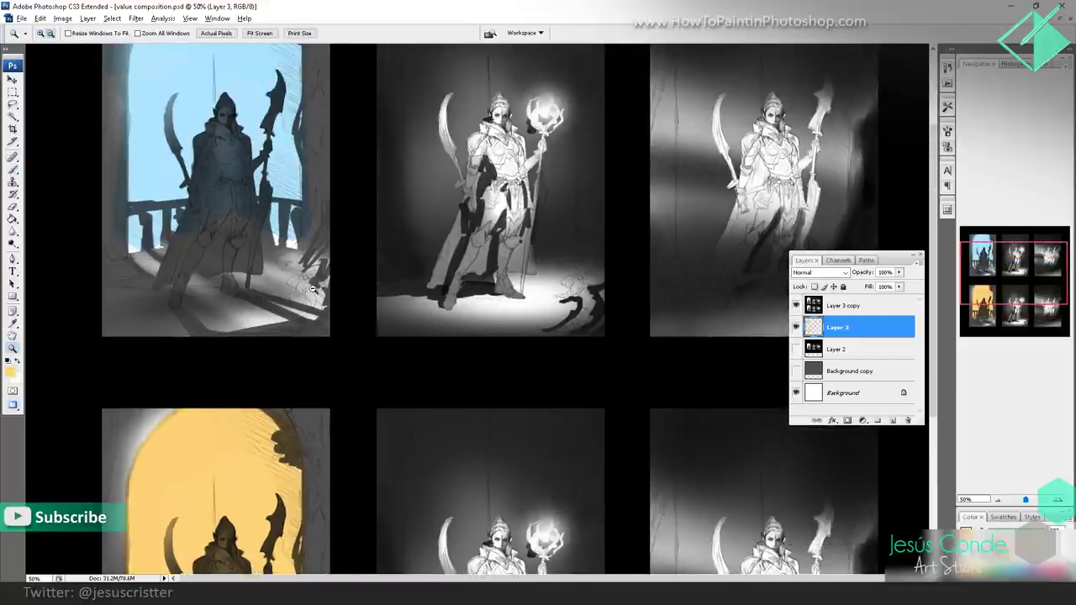
{"action": "left_click", "coordinate": [330, 237], "text": "alt"}
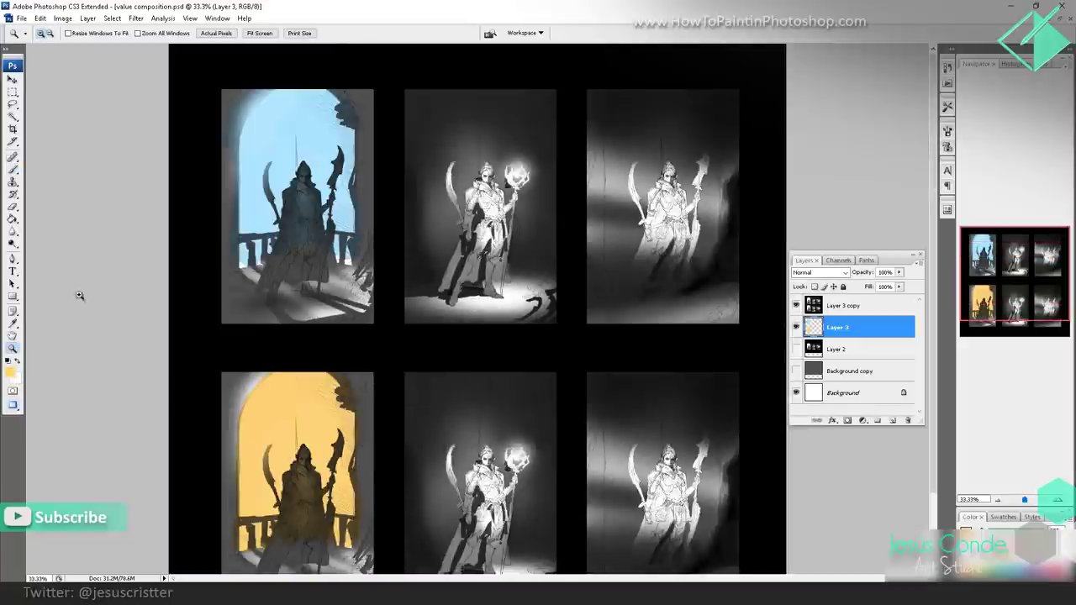
{"action": "key", "text": "b"}
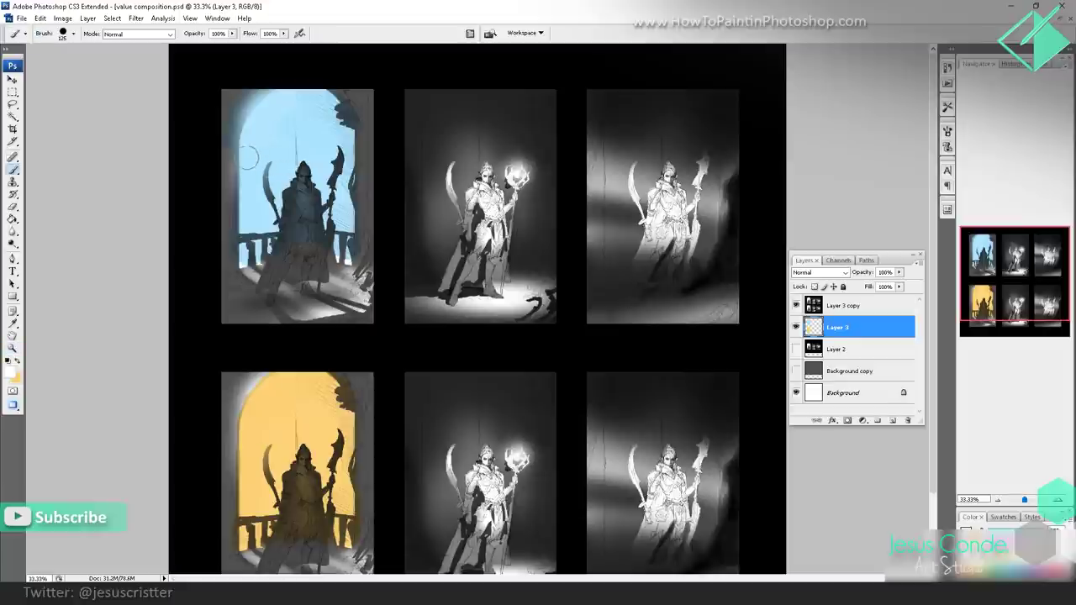
{"action": "key", "text": "bracketleft"}
{"action": "key", "text": "bracketleft"}
{"action": "mouse_move", "coordinate": [268, 126]}
{"action": "left_mouse_down"}
{"action": "mouse_move", "coordinate": [339, 122]}
{"action": "mouse_move", "coordinate": [339, 111]}
{"action": "mouse_move", "coordinate": [301, 130]}
{"action": "mouse_move", "coordinate": [338, 135]}
{"action": "left_mouse_up"}
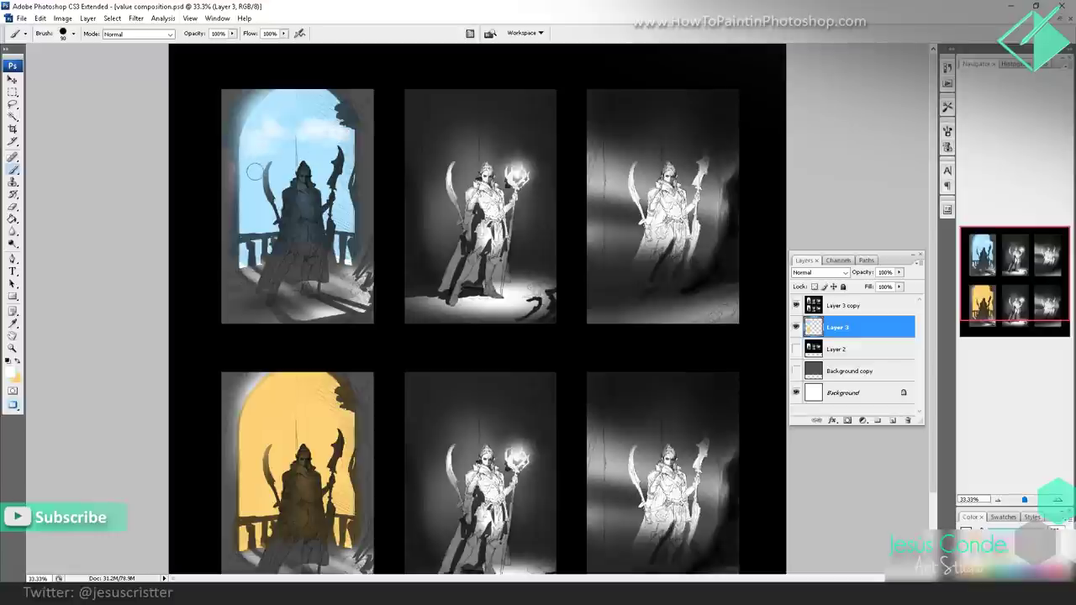
{"action": "mouse_move", "coordinate": [271, 108]}
{"action": "left_mouse_down"}
{"action": "mouse_move", "coordinate": [326, 101]}
{"action": "mouse_move", "coordinate": [258, 104]}
{"action": "left_mouse_up"}
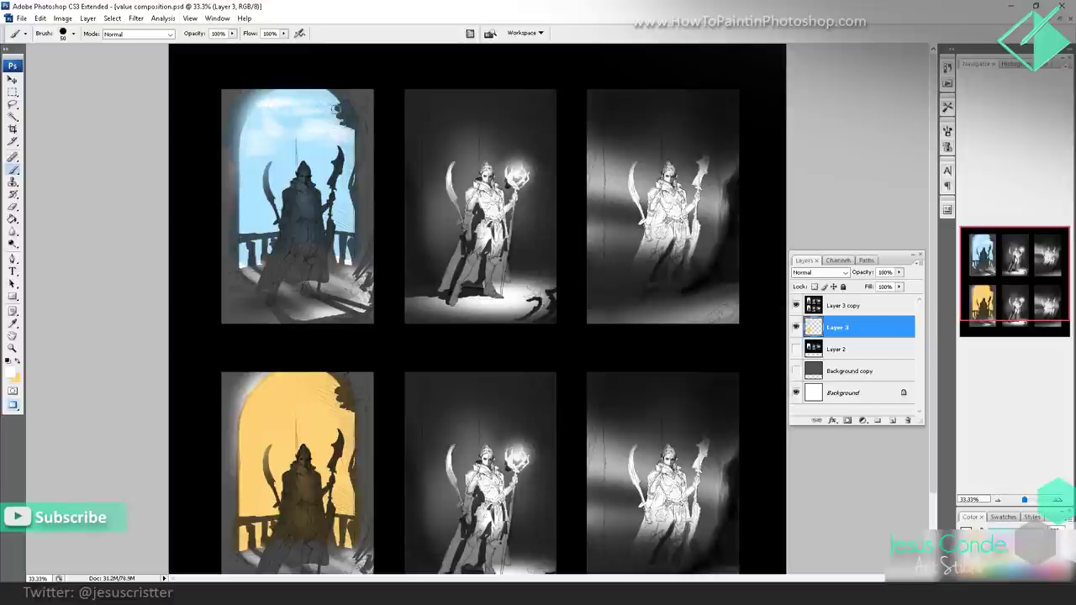
{"action": "left_click_drag", "start_coordinate": [334, 110], "coordinate": [279, 112]}
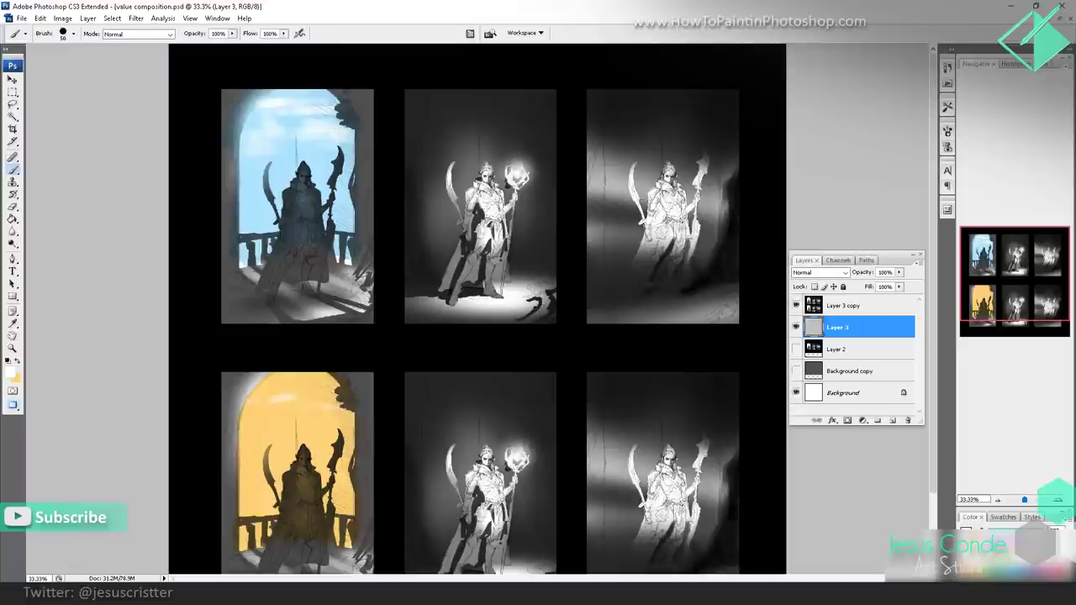
- Choose a muted reddish brown and paint a horizontal cloud band across the yellow sky of the lower row's first composition
{"action": "left_click", "coordinate": [12, 375]}
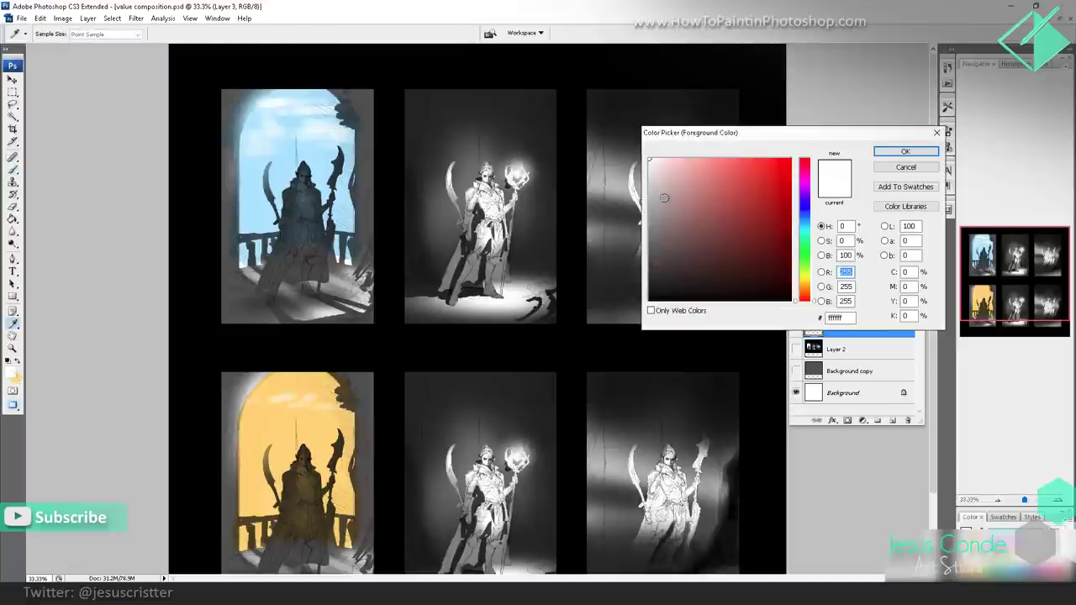
{"action": "mouse_move", "coordinate": [717, 165]}
{"action": "left_mouse_down"}
{"action": "mouse_move", "coordinate": [719, 157]}
{"action": "mouse_move", "coordinate": [728, 200]}
{"action": "mouse_move", "coordinate": [714, 221]}
{"action": "left_mouse_up"}
{"action": "left_click_drag", "start_coordinate": [803, 300], "coordinate": [804, 292]}
{"action": "left_click", "coordinate": [900, 151]}
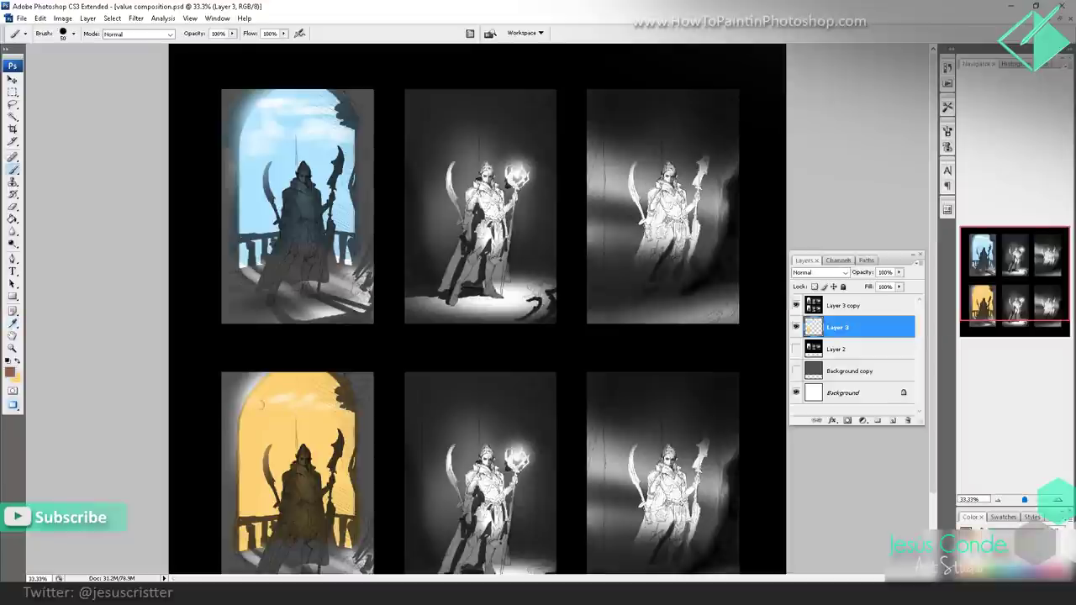
{"action": "left_click_drag", "start_coordinate": [262, 404], "coordinate": [345, 408]}
{"action": "left_click_drag", "start_coordinate": [343, 414], "coordinate": [239, 418]}
- Choose a saturated orange and paint it over the horizon, figure and arch top of the lower row's first composition
{"action": "left_click", "coordinate": [11, 373]}
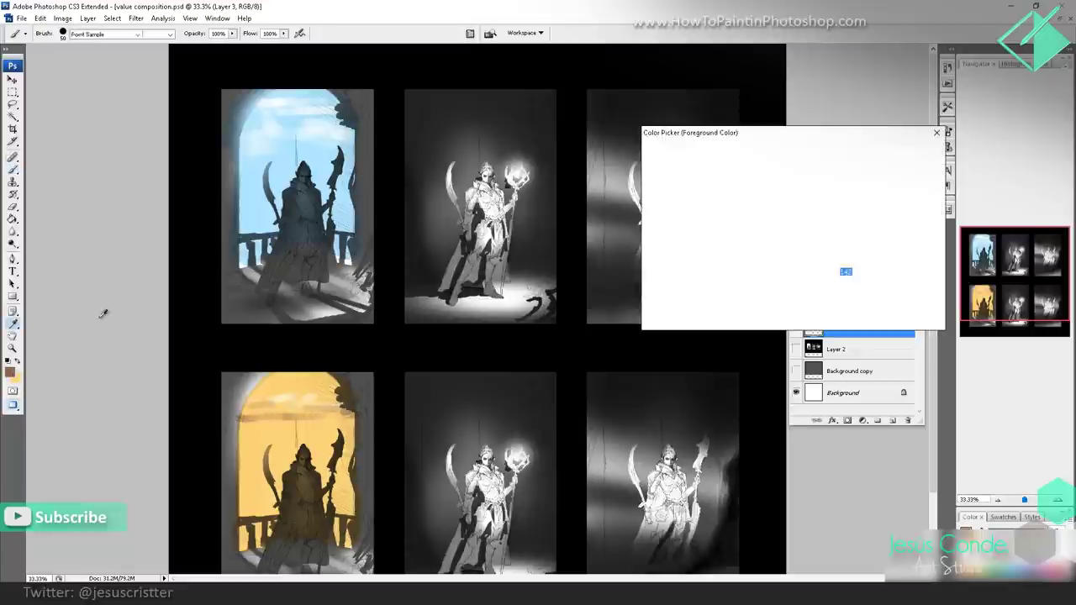
{"action": "left_click", "coordinate": [789, 160]}
{"action": "left_click", "coordinate": [904, 151]}
{"action": "scroll", "coordinate": [307, 412], "scroll_direction": "down", "scroll_amount": 3}
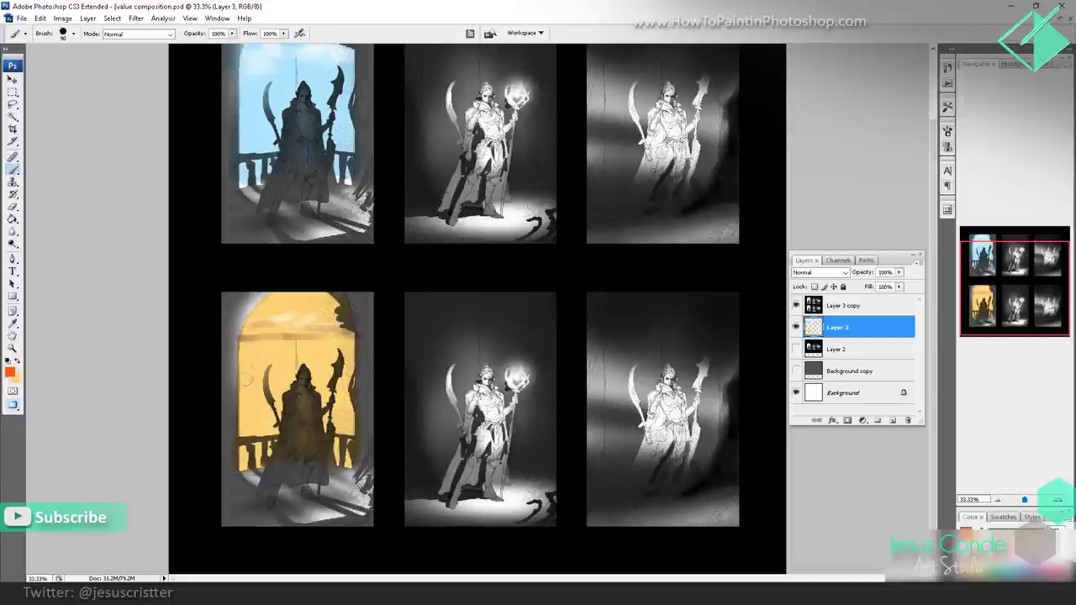
{"action": "mouse_move", "coordinate": [245, 379]}
{"action": "left_mouse_down"}
{"action": "mouse_move", "coordinate": [278, 387]}
{"action": "mouse_move", "coordinate": [240, 454]}
{"action": "mouse_move", "coordinate": [348, 455]}
{"action": "mouse_move", "coordinate": [343, 390]}
{"action": "mouse_move", "coordinate": [337, 418]}
{"action": "left_mouse_up"}
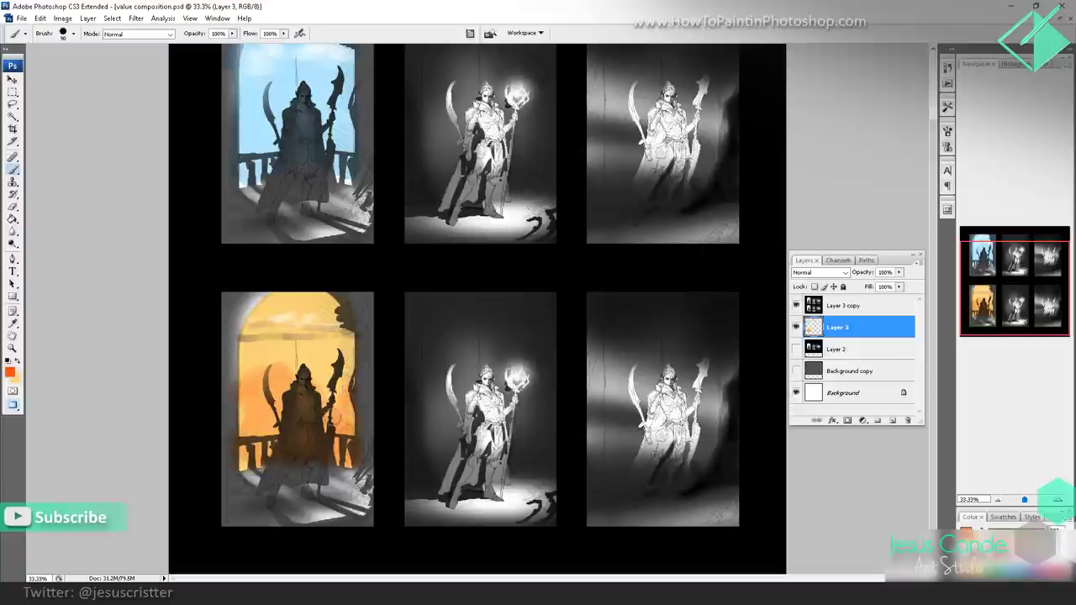
{"action": "mouse_move", "coordinate": [274, 397]}
{"action": "left_mouse_down"}
{"action": "mouse_move", "coordinate": [297, 409]}
{"action": "mouse_move", "coordinate": [244, 470]}
{"action": "mouse_move", "coordinate": [271, 419]}
{"action": "left_mouse_up"}
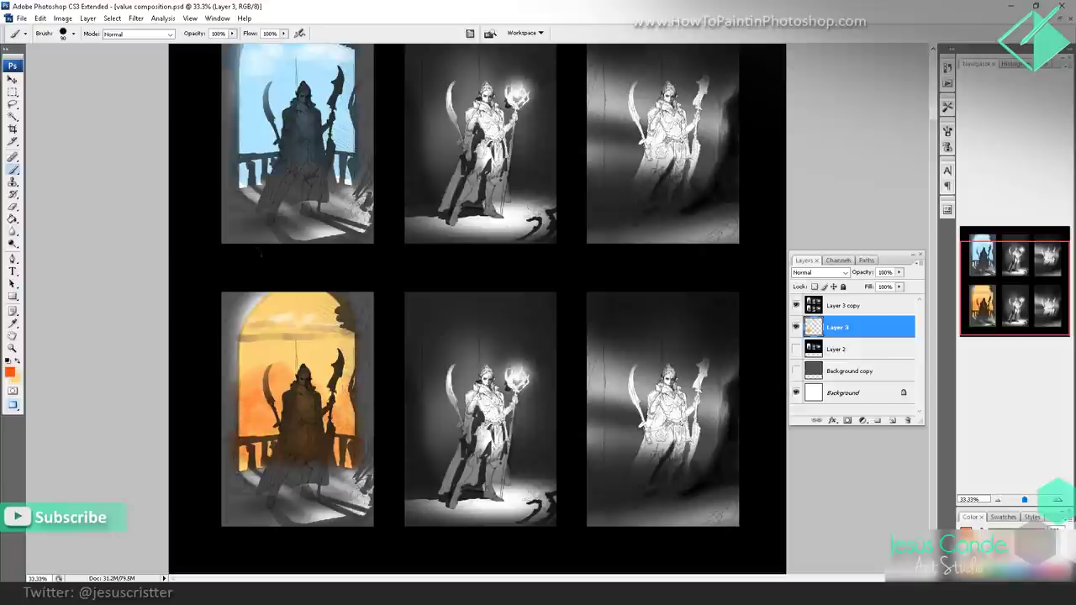
{"action": "mouse_move", "coordinate": [304, 291]}
{"action": "left_mouse_down"}
{"action": "mouse_move", "coordinate": [269, 301]}
{"action": "mouse_move", "coordinate": [317, 289]}
{"action": "mouse_move", "coordinate": [299, 297]}
{"action": "mouse_move", "coordinate": [337, 297]}
{"action": "mouse_move", "coordinate": [274, 299]}
{"action": "left_mouse_up"}
{"action": "left_click", "coordinate": [283, 306], "text": "alt"}
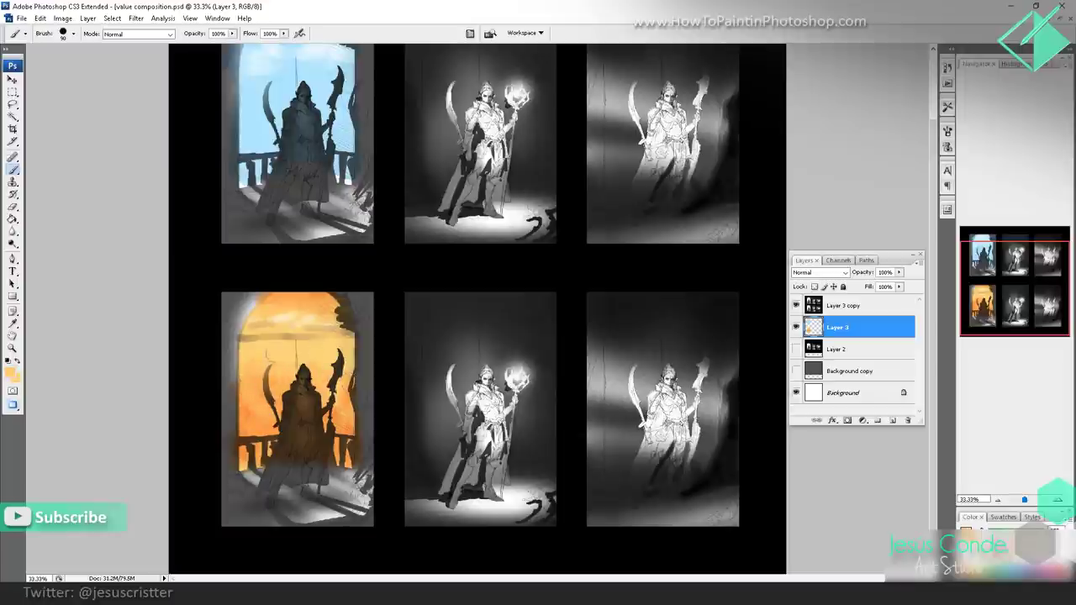
- Select Layer 3 and paint clouds into the blue arch sky using greys sampled from the mountain lake reference photo
{"action": "left_click_drag", "start_coordinate": [435, 328], "coordinate": [441, 354]}
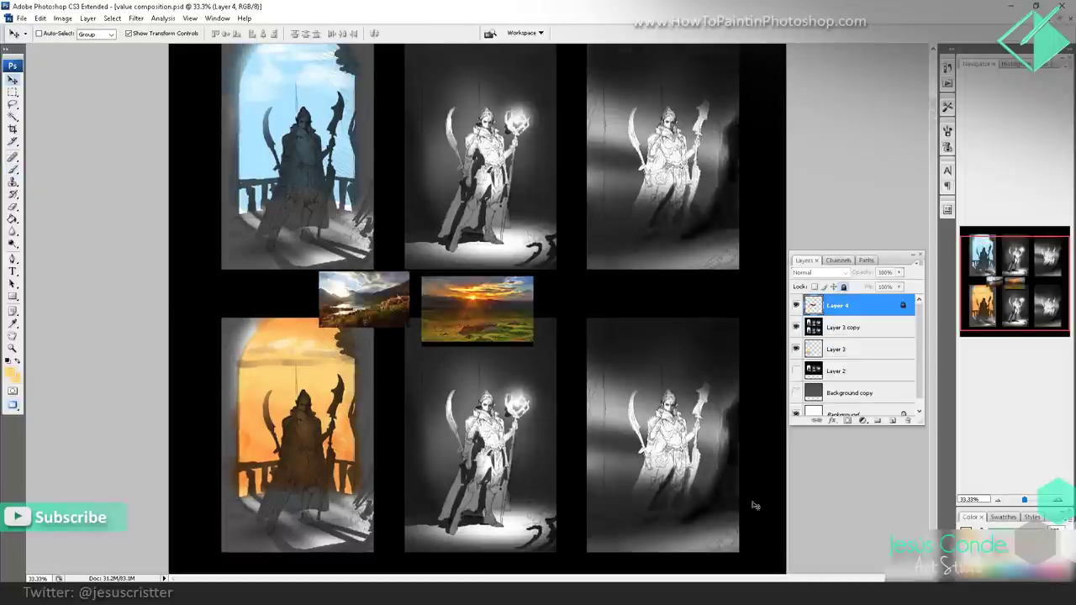
{"action": "left_click", "coordinate": [843, 350]}
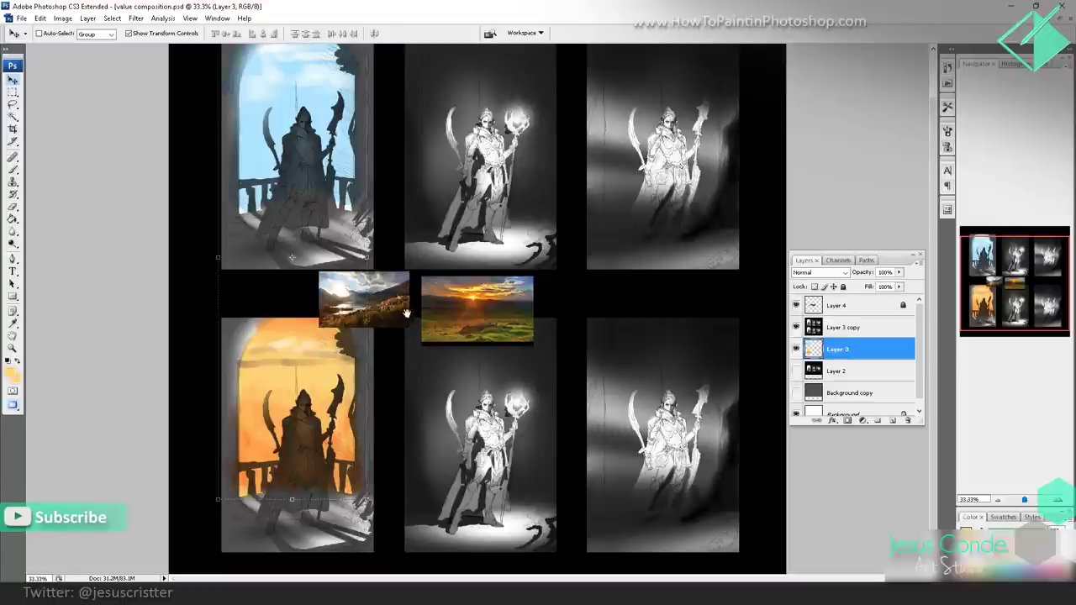
{"action": "mouse_move", "coordinate": [409, 316]}
{"action": "left_mouse_down"}
{"action": "mouse_move", "coordinate": [434, 297]}
{"action": "mouse_move", "coordinate": [432, 342]}
{"action": "left_mouse_up"}
{"action": "key", "text": "b"}
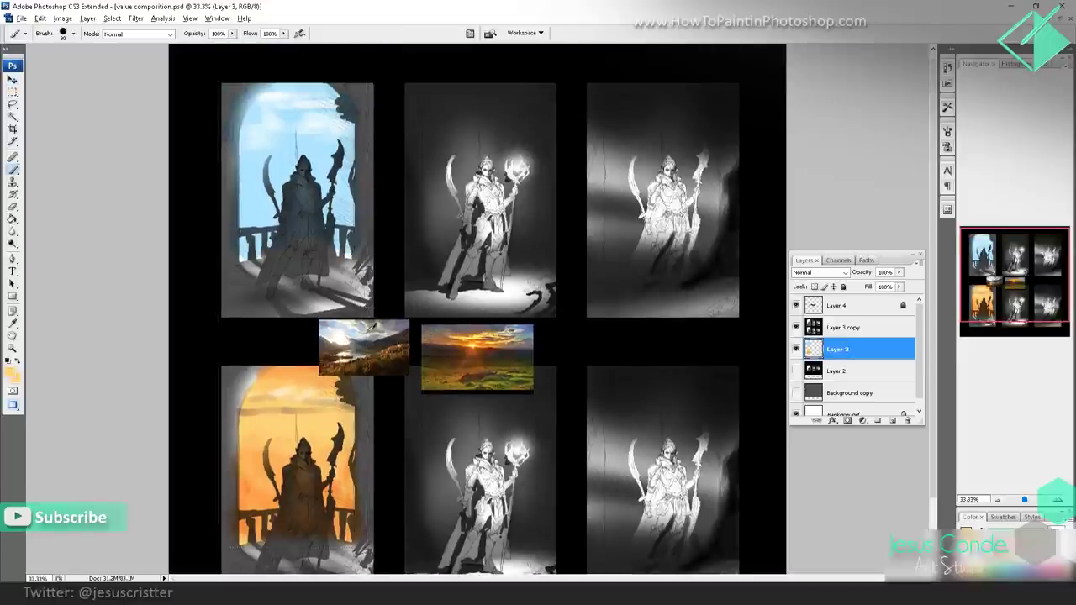
{"action": "left_click", "coordinate": [388, 322], "text": "alt"}
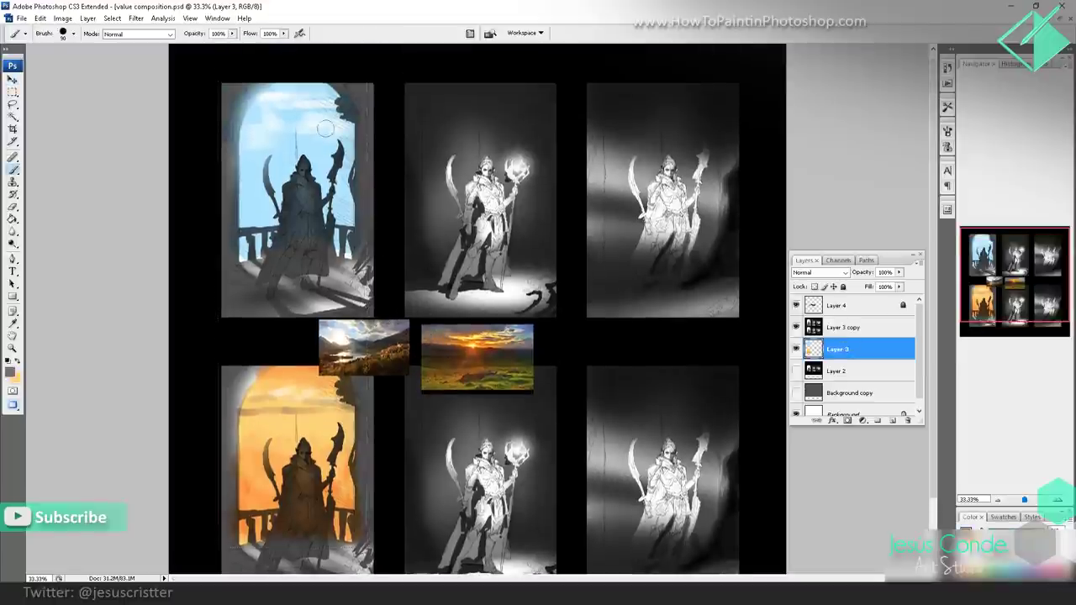
{"action": "mouse_move", "coordinate": [326, 127]}
{"action": "left_mouse_down"}
{"action": "mouse_move", "coordinate": [321, 80]}
{"action": "mouse_move", "coordinate": [301, 87]}
{"action": "mouse_move", "coordinate": [339, 130]}
{"action": "mouse_move", "coordinate": [325, 137]}
{"action": "mouse_move", "coordinate": [339, 121]}
{"action": "mouse_move", "coordinate": [371, 124]}
{"action": "left_mouse_up"}
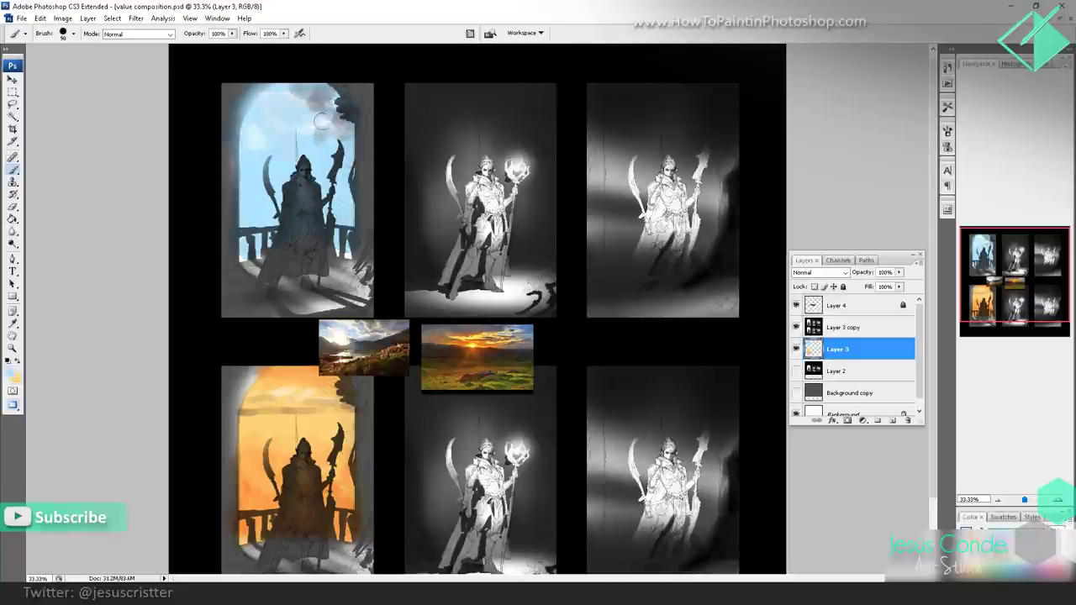
{"action": "mouse_move", "coordinate": [322, 121]}
{"action": "left_mouse_down"}
{"action": "mouse_move", "coordinate": [334, 123]}
{"action": "mouse_move", "coordinate": [290, 92]}
{"action": "mouse_move", "coordinate": [342, 123]}
{"action": "left_mouse_up"}
{"action": "left_click", "coordinate": [351, 322], "text": "alt"}
{"action": "left_click", "coordinate": [320, 100], "text": "alt"}
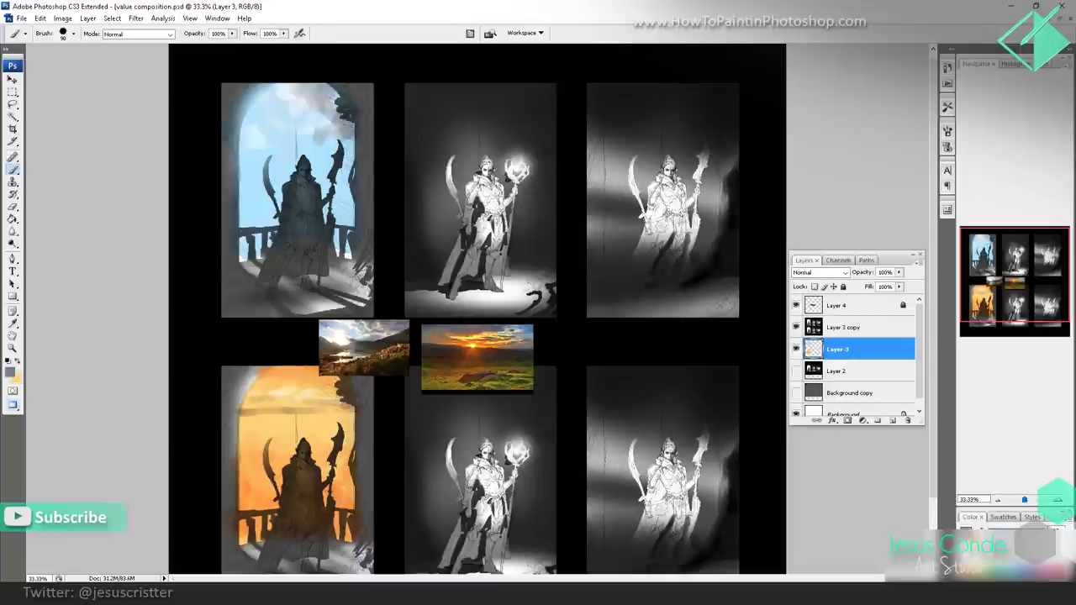
- Reduce the brush to 60 and paint darker blue-grey clouds and pale highlights beside the figure in the blue arch sky
{"action": "key", "text": "bracketleft"}
{"action": "key", "text": "bracketleft"}
{"action": "key", "text": "bracketleft"}
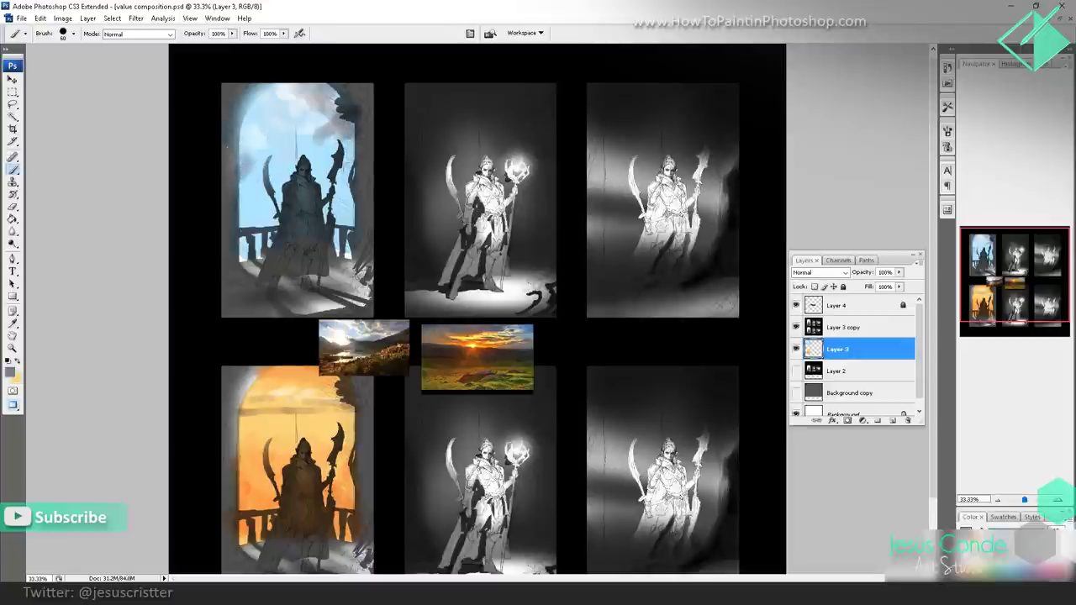
{"action": "left_click", "coordinate": [347, 163], "text": "alt"}
{"action": "mouse_move", "coordinate": [311, 161]}
{"action": "left_mouse_down"}
{"action": "mouse_move", "coordinate": [326, 160]}
{"action": "mouse_move", "coordinate": [316, 175]}
{"action": "mouse_move", "coordinate": [240, 181]}
{"action": "left_mouse_up"}
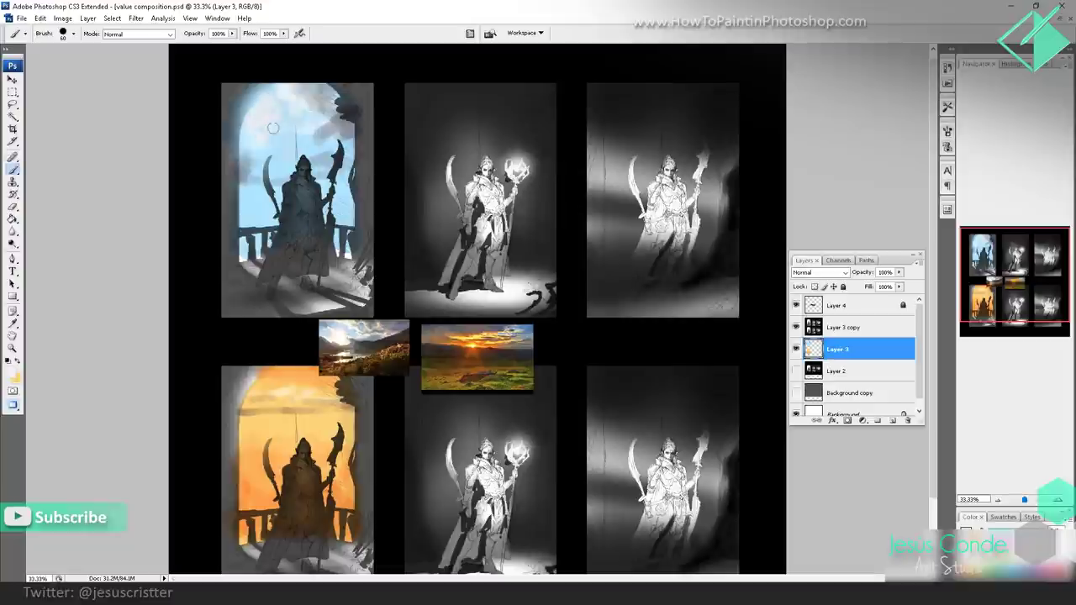
{"action": "left_click_drag", "start_coordinate": [260, 128], "coordinate": [259, 120]}
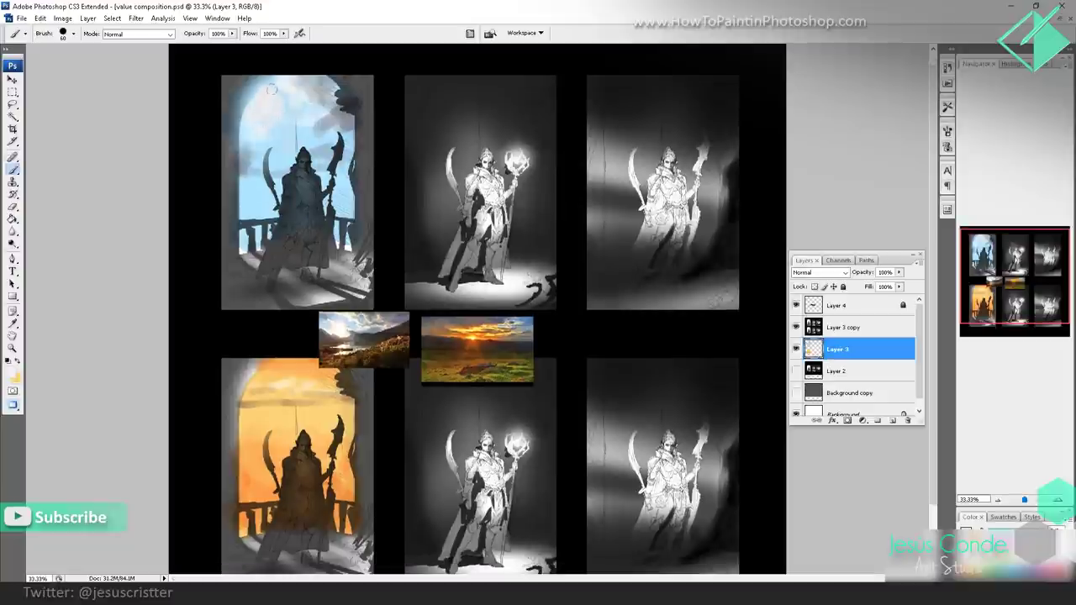
- Paint grey-brown clouds in the upper part of the orange arch sky with colours sampled from the sunset reference photo
{"action": "left_click_drag", "start_coordinate": [339, 288], "coordinate": [339, 267]}
{"action": "left_click", "coordinate": [482, 300], "text": "alt"}
{"action": "mouse_move", "coordinate": [264, 338]}
{"action": "left_mouse_down"}
{"action": "mouse_move", "coordinate": [331, 353]}
{"action": "mouse_move", "coordinate": [268, 347]}
{"action": "mouse_move", "coordinate": [261, 368]}
{"action": "mouse_move", "coordinate": [246, 360]}
{"action": "left_mouse_up"}
{"action": "left_click", "coordinate": [275, 353], "text": "alt"}
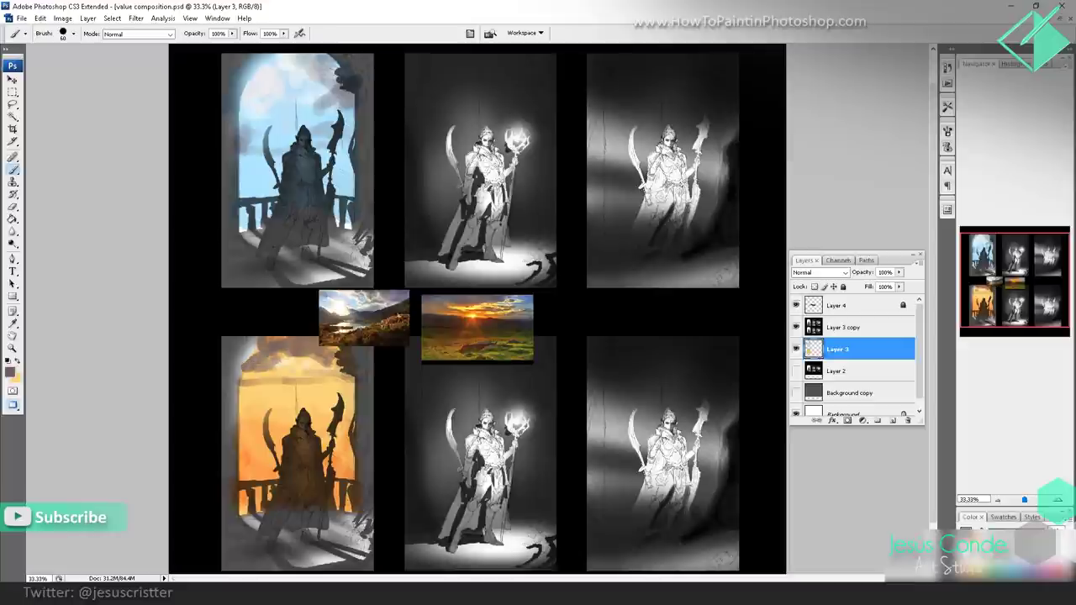
{"action": "left_click", "coordinate": [532, 300], "text": "alt"}
{"action": "mouse_move", "coordinate": [339, 362]}
{"action": "left_mouse_down"}
{"action": "mouse_move", "coordinate": [324, 380]}
{"action": "mouse_move", "coordinate": [346, 393]}
{"action": "left_mouse_up"}
{"action": "left_click", "coordinate": [530, 305], "text": "alt"}
{"action": "left_click", "coordinate": [325, 382], "text": "alt"}
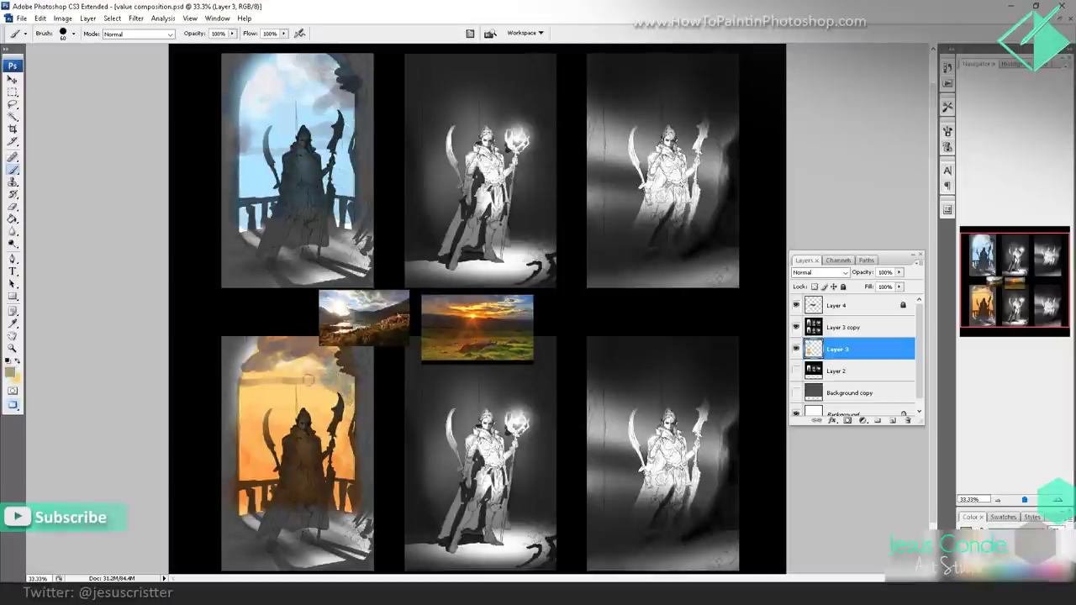
{"action": "left_click_drag", "start_coordinate": [320, 389], "coordinate": [335, 396]}
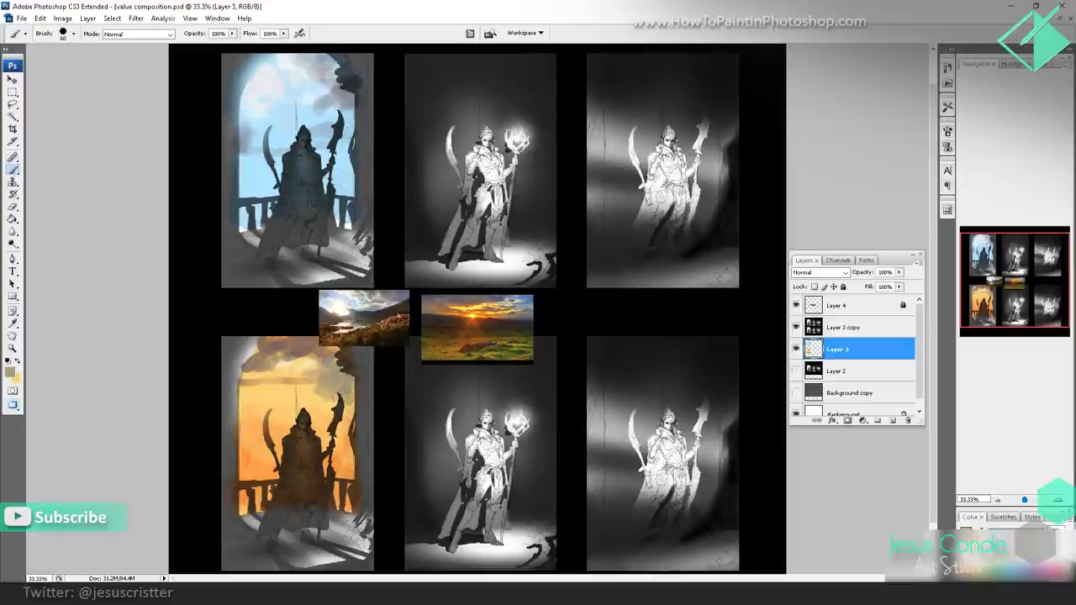
- Paint dark distant land behind the orange composition's figure and railing with dark greys and browns sampled from the sunset photo
{"action": "left_click", "coordinate": [519, 321], "text": "alt"}
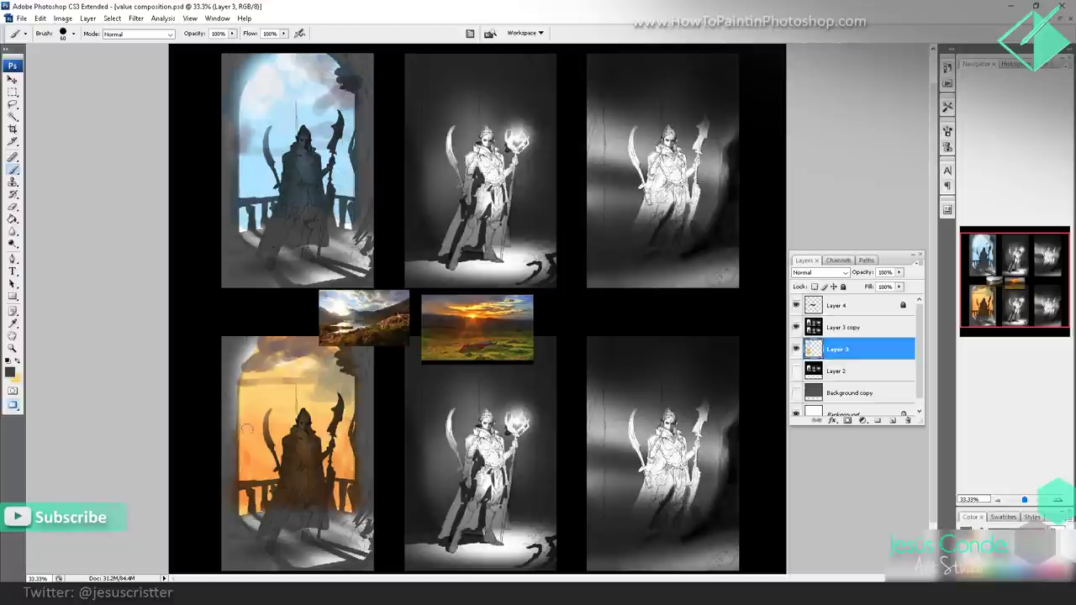
{"action": "mouse_move", "coordinate": [247, 428]}
{"action": "left_mouse_down"}
{"action": "mouse_move", "coordinate": [276, 461]}
{"action": "mouse_move", "coordinate": [338, 473]}
{"action": "mouse_move", "coordinate": [358, 461]}
{"action": "mouse_move", "coordinate": [244, 510]}
{"action": "mouse_move", "coordinate": [247, 452]}
{"action": "mouse_move", "coordinate": [345, 443]}
{"action": "left_mouse_up"}
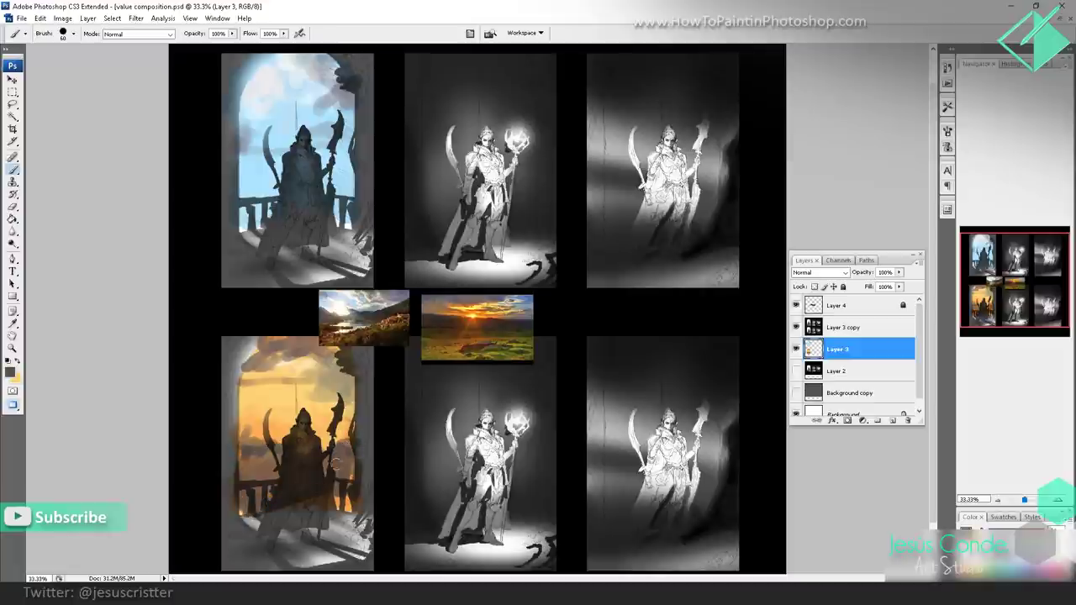
{"action": "mouse_move", "coordinate": [285, 457]}
{"action": "left_mouse_down"}
{"action": "mouse_move", "coordinate": [246, 460]}
{"action": "mouse_move", "coordinate": [341, 465]}
{"action": "mouse_move", "coordinate": [348, 483]}
{"action": "mouse_move", "coordinate": [337, 498]}
{"action": "left_mouse_up"}
{"action": "left_click", "coordinate": [453, 325], "text": "alt"}
{"action": "left_click", "coordinate": [269, 467], "text": "alt"}
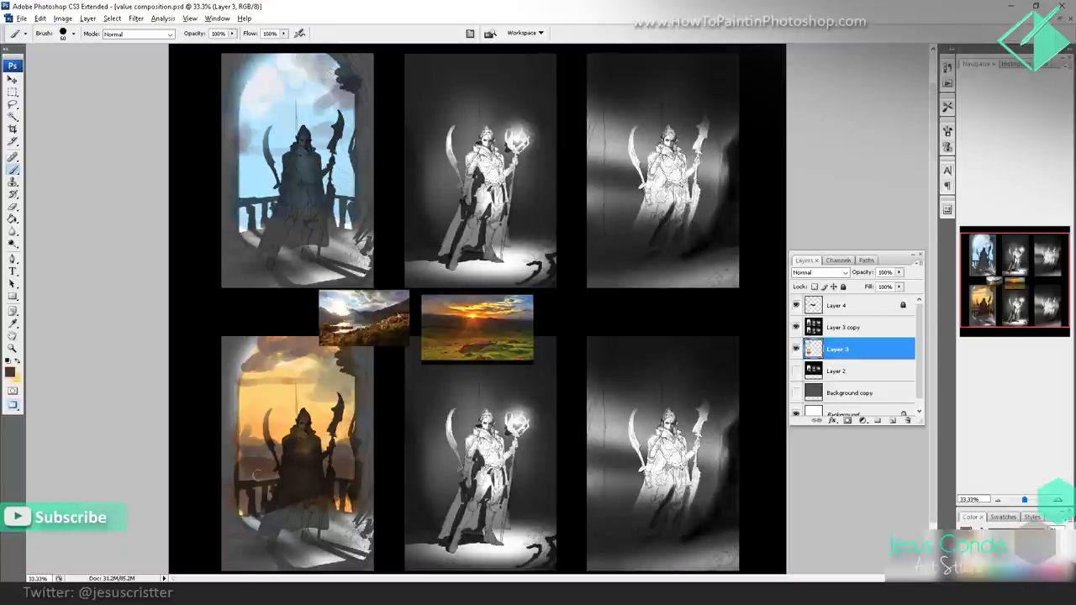
{"action": "mouse_move", "coordinate": [247, 474]}
{"action": "left_mouse_down"}
{"action": "mouse_move", "coordinate": [282, 485]}
{"action": "mouse_move", "coordinate": [258, 464]}
{"action": "left_mouse_up"}
{"action": "left_click", "coordinate": [267, 452], "text": "alt"}
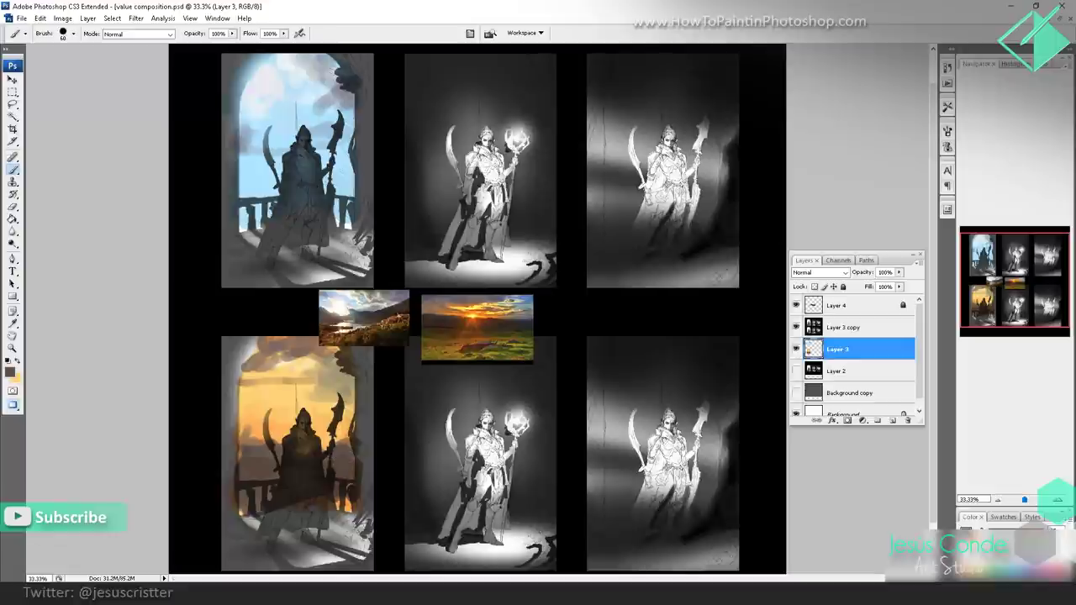
{"action": "mouse_move", "coordinate": [338, 492]}
{"action": "left_mouse_down"}
{"action": "mouse_move", "coordinate": [348, 505]}
{"action": "mouse_move", "coordinate": [242, 509]}
{"action": "left_mouse_up"}
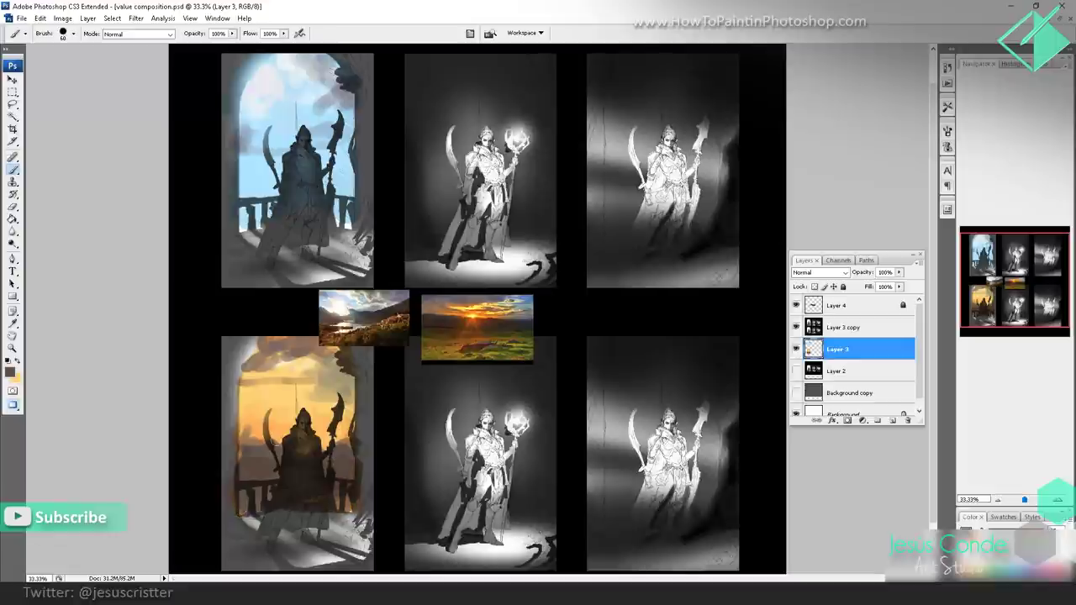
- Add bright yellow and orange highlights sampled from the sunset photo to the clouds and sky of the orange composition
{"action": "left_click", "coordinate": [462, 310], "text": "alt"}
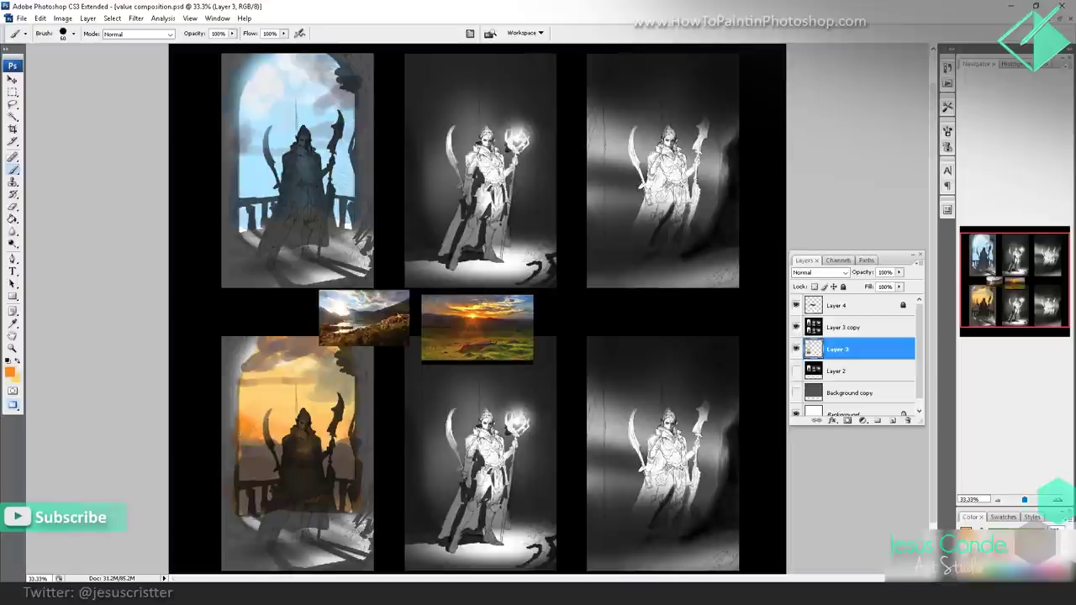
{"action": "left_click", "coordinate": [477, 307], "text": "alt"}
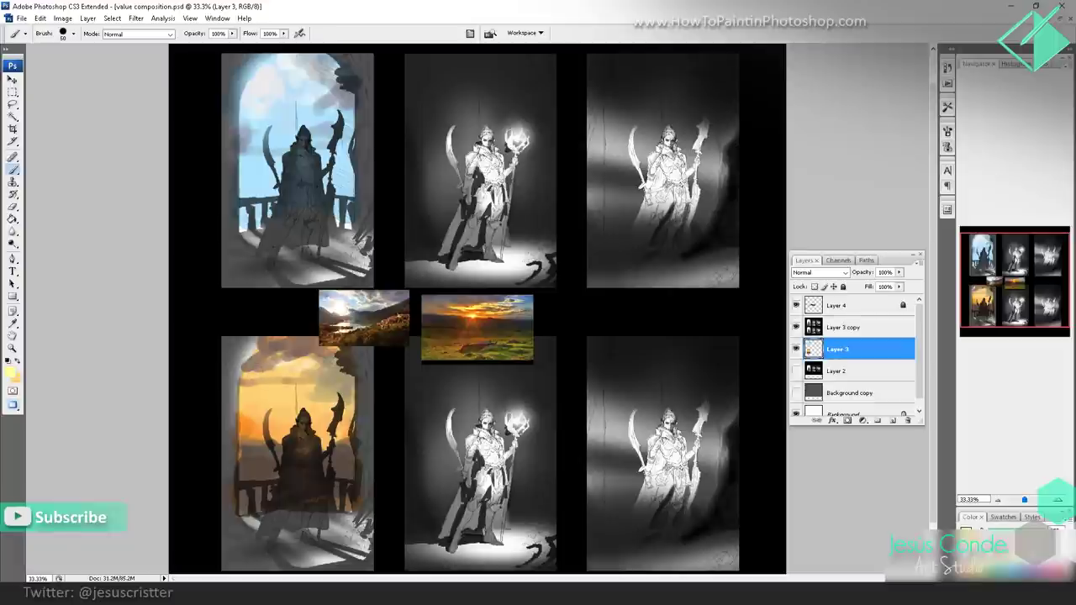
{"action": "mouse_move", "coordinate": [243, 370]}
{"action": "left_mouse_down"}
{"action": "mouse_move", "coordinate": [283, 368]}
{"action": "mouse_move", "coordinate": [259, 374]}
{"action": "left_mouse_up"}
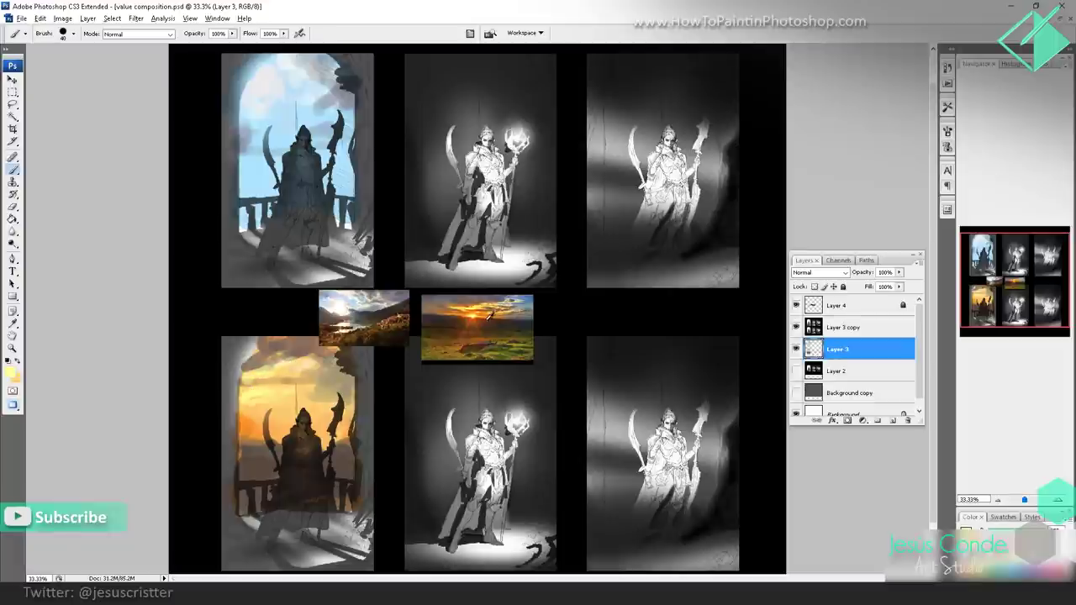
{"action": "left_click", "coordinate": [488, 315], "text": "alt"}
{"action": "left_click_drag", "start_coordinate": [242, 412], "coordinate": [294, 416]}
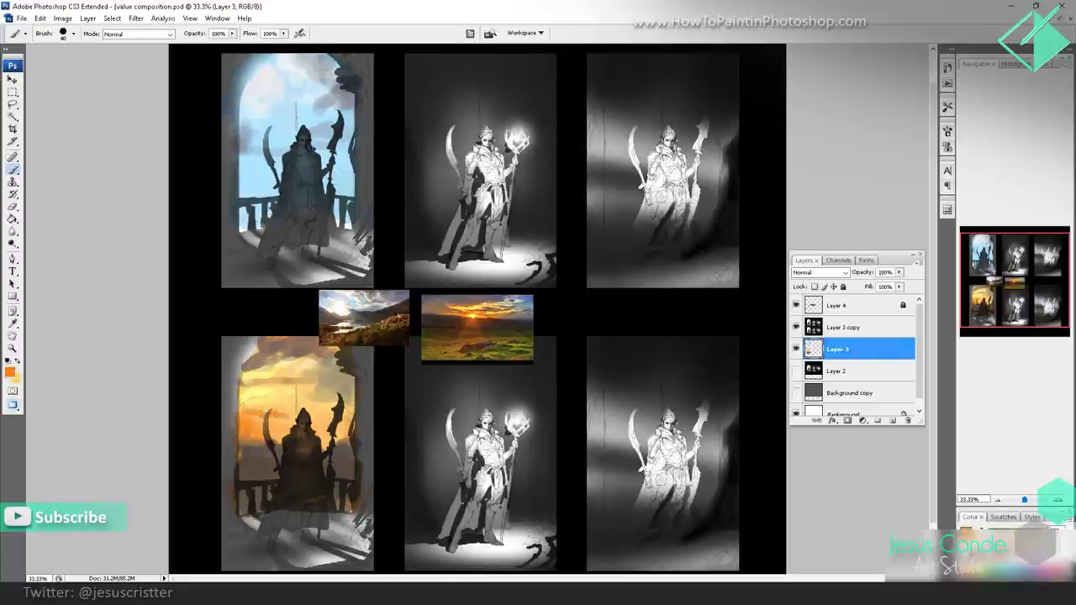
- Add a light orange touch sampled from the orange composition's own sky beside the figure's curved blade
{"action": "key", "text": "o"}
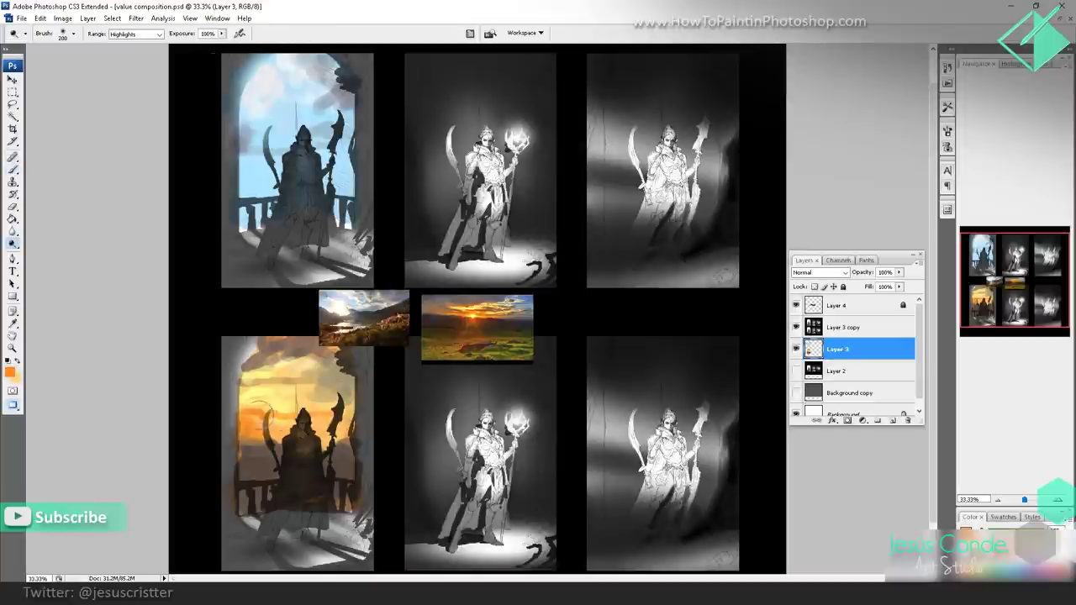
{"action": "key", "text": "b"}
{"action": "left_click", "coordinate": [243, 417], "text": "alt"}
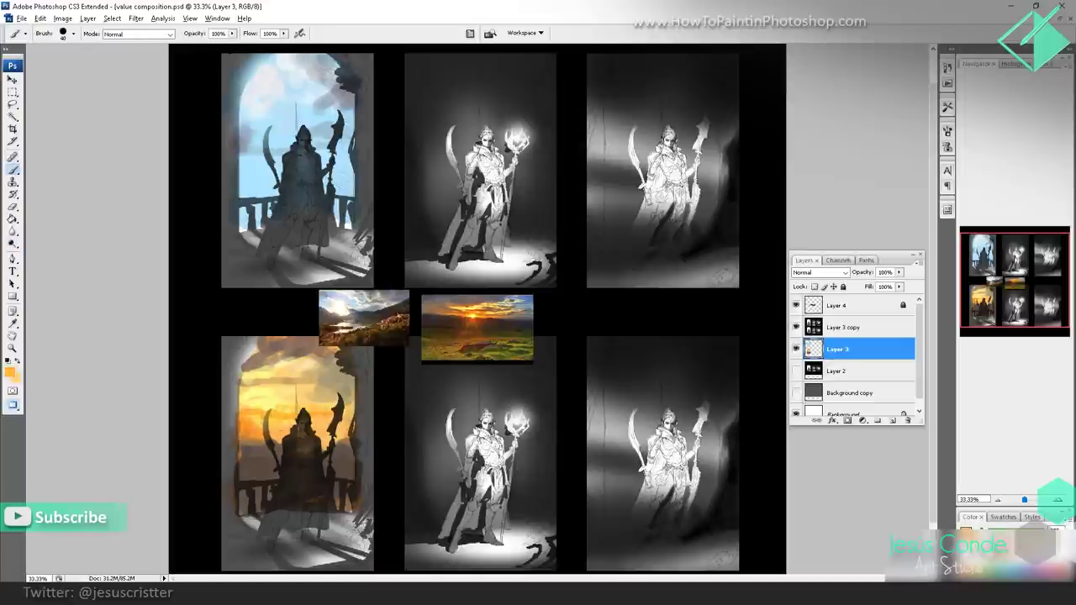
{"action": "left_click_drag", "start_coordinate": [260, 410], "coordinate": [245, 405]}
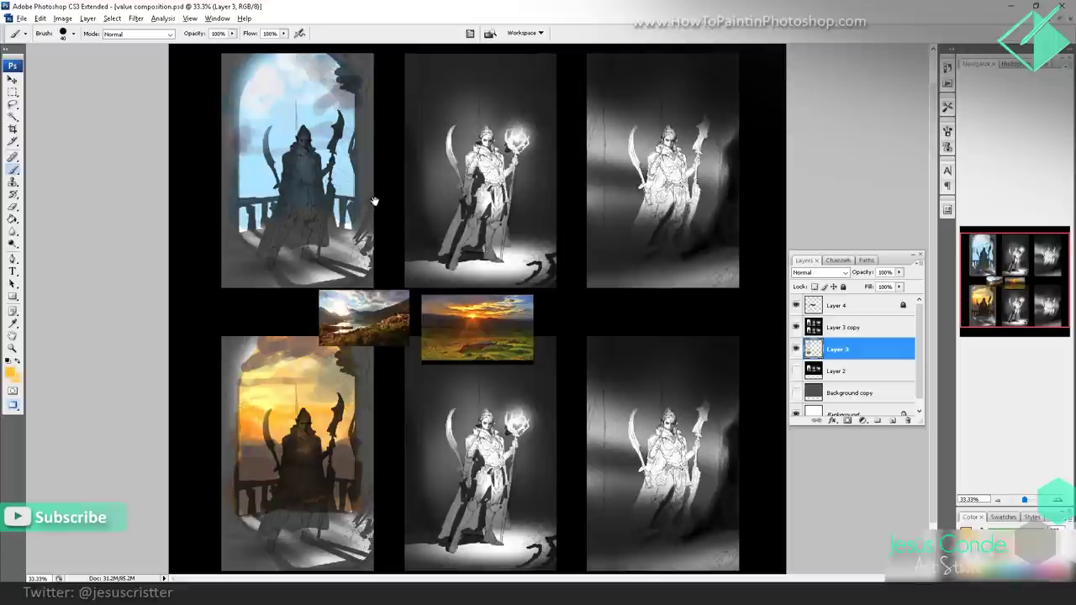
- Paint distant land and clouds behind the blue composition's railing with dark and grey tones sampled from the landscape photo
{"action": "scroll", "coordinate": [375, 202], "scroll_direction": "up", "scroll_amount": 2}
{"action": "left_click", "coordinate": [377, 352], "text": "alt"}
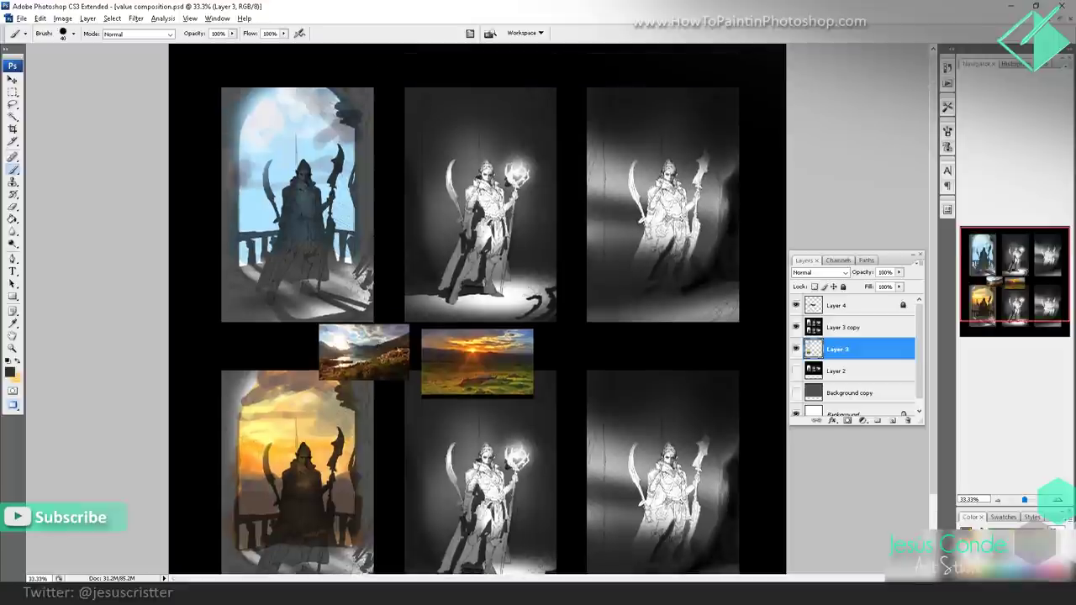
{"action": "mouse_move", "coordinate": [255, 213]}
{"action": "left_mouse_down"}
{"action": "mouse_move", "coordinate": [252, 228]}
{"action": "mouse_move", "coordinate": [268, 224]}
{"action": "mouse_move", "coordinate": [243, 240]}
{"action": "mouse_move", "coordinate": [273, 244]}
{"action": "left_mouse_up"}
{"action": "left_click", "coordinate": [339, 328], "text": "alt"}
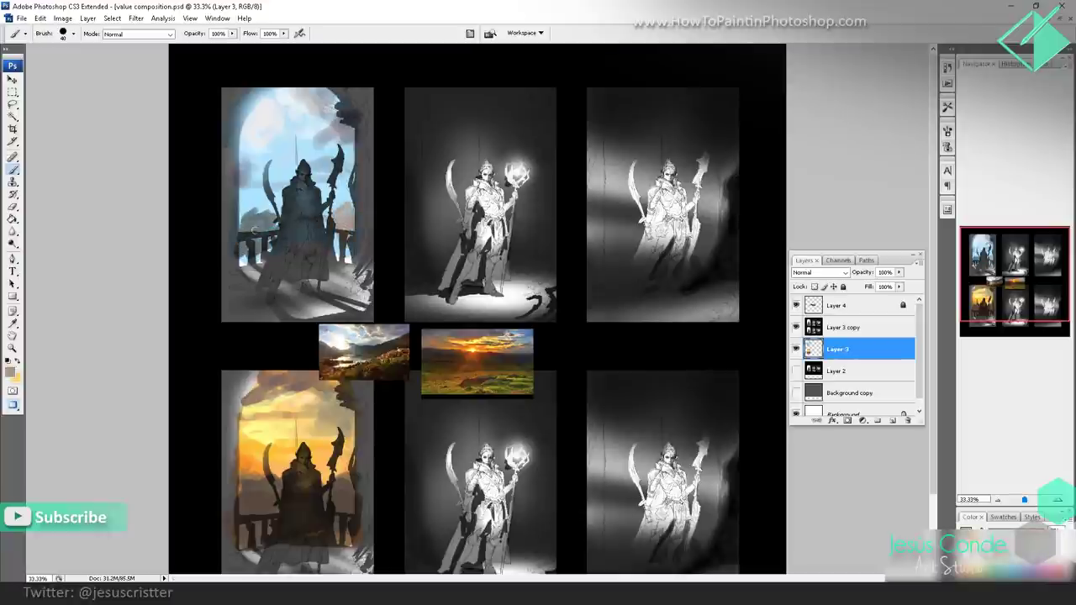
{"action": "key", "text": "]"}
{"action": "mouse_move", "coordinate": [248, 225]}
{"action": "left_mouse_down"}
{"action": "mouse_move", "coordinate": [271, 216]}
{"action": "mouse_move", "coordinate": [258, 247]}
{"action": "mouse_move", "coordinate": [316, 224]}
{"action": "mouse_move", "coordinate": [340, 231]}
{"action": "mouse_move", "coordinate": [338, 251]}
{"action": "mouse_move", "coordinate": [330, 235]}
{"action": "mouse_move", "coordinate": [340, 252]}
{"action": "mouse_move", "coordinate": [265, 251]}
{"action": "mouse_move", "coordinate": [242, 226]}
{"action": "mouse_move", "coordinate": [261, 212]}
{"action": "mouse_move", "coordinate": [296, 212]}
{"action": "mouse_move", "coordinate": [244, 256]}
{"action": "mouse_move", "coordinate": [355, 249]}
{"action": "left_mouse_up"}
{"action": "left_click", "coordinate": [372, 348], "text": "alt"}
{"action": "left_click", "coordinate": [365, 325], "text": "alt"}
{"action": "mouse_move", "coordinate": [252, 232]}
{"action": "left_mouse_down"}
{"action": "mouse_move", "coordinate": [302, 221]}
{"action": "mouse_move", "coordinate": [261, 217]}
{"action": "mouse_move", "coordinate": [347, 246]}
{"action": "mouse_move", "coordinate": [319, 210]}
{"action": "mouse_move", "coordinate": [226, 221]}
{"action": "left_mouse_up"}
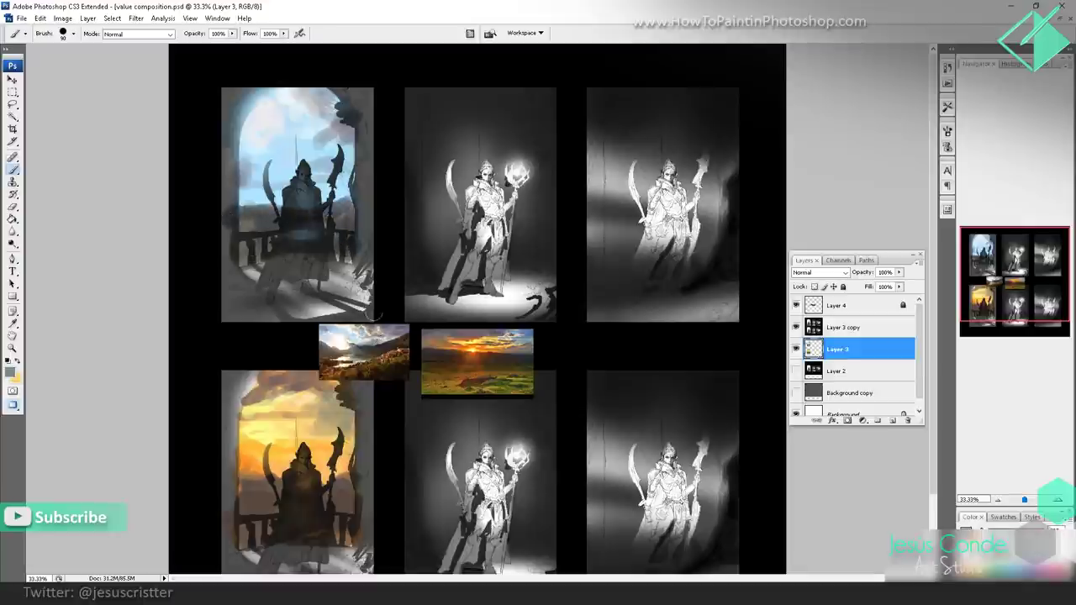
- Reduce the brush to 60 and refine the greyish horizon around the blue composition's figure
{"action": "key", "text": "["}
{"action": "mouse_move", "coordinate": [318, 202]}
{"action": "left_mouse_down"}
{"action": "mouse_move", "coordinate": [348, 187]}
{"action": "mouse_move", "coordinate": [236, 206]}
{"action": "mouse_move", "coordinate": [291, 198]}
{"action": "left_mouse_up"}
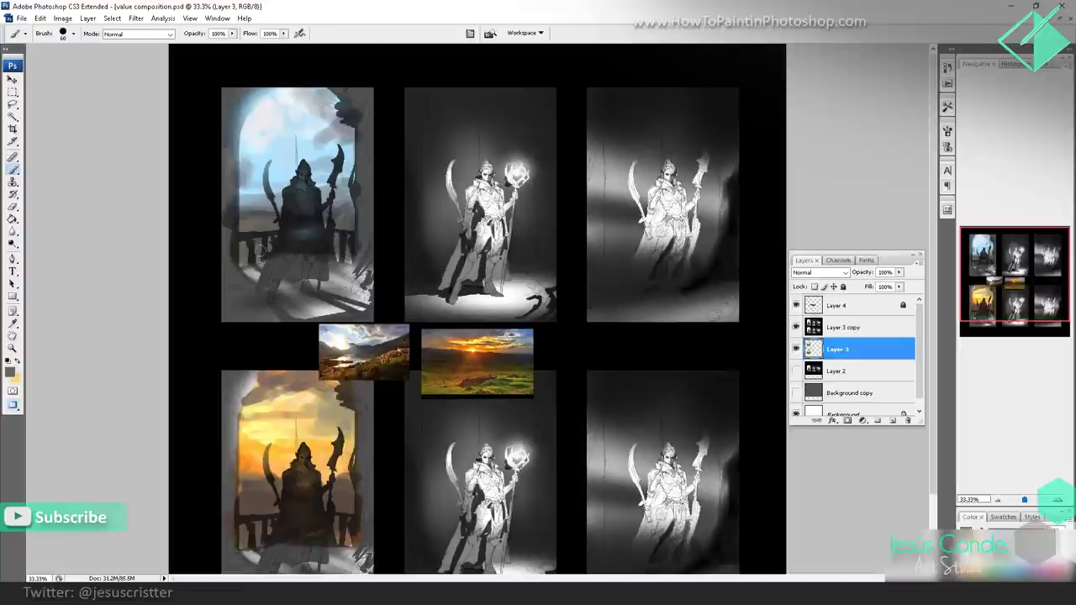
{"action": "left_click_drag", "start_coordinate": [286, 191], "coordinate": [408, 160]}
{"action": "left_click_drag", "start_coordinate": [373, 228], "coordinate": [375, 175]}
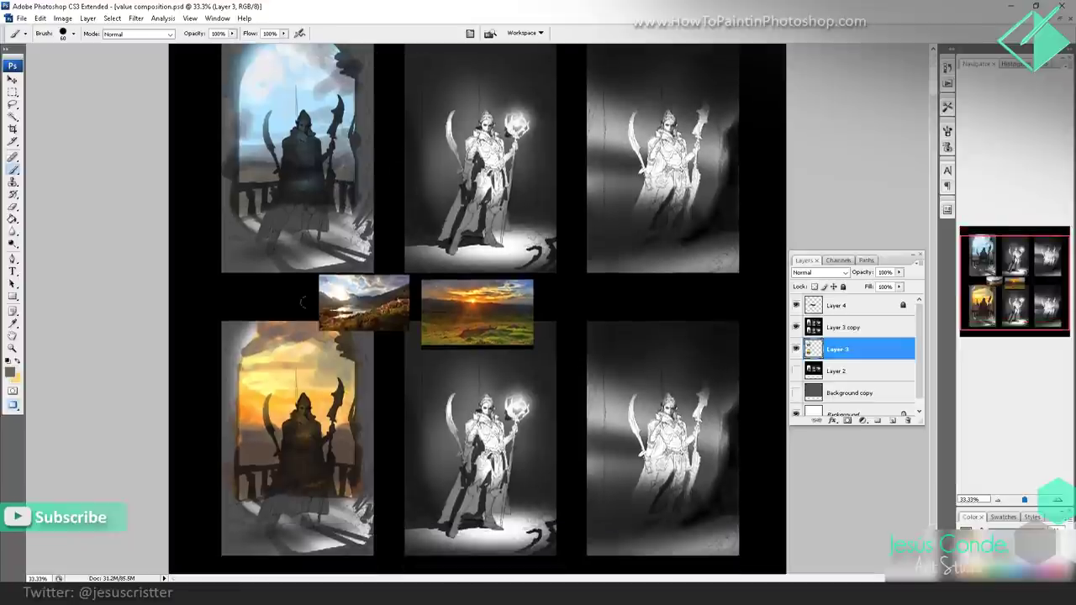
- Paint pale yellow highlights and brownish tones into the orange composition's upper clouds with colours sampled from the sunset photo and sky
{"action": "left_click", "coordinate": [275, 362], "text": "alt"}
{"action": "left_click", "coordinate": [471, 294], "text": "alt"}
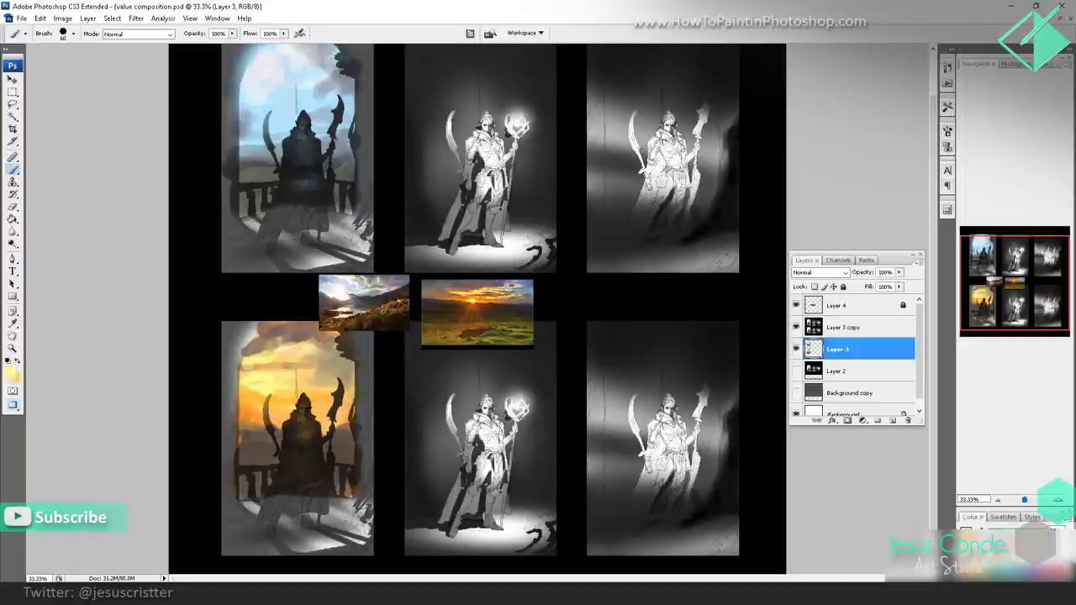
{"action": "mouse_move", "coordinate": [252, 344]}
{"action": "left_mouse_down"}
{"action": "mouse_move", "coordinate": [267, 336]}
{"action": "mouse_move", "coordinate": [267, 348]}
{"action": "mouse_move", "coordinate": [249, 344]}
{"action": "mouse_move", "coordinate": [270, 331]}
{"action": "mouse_move", "coordinate": [301, 347]}
{"action": "mouse_move", "coordinate": [355, 345]}
{"action": "mouse_move", "coordinate": [335, 365]}
{"action": "left_mouse_up"}
{"action": "left_click", "coordinate": [264, 355], "text": "alt"}
{"action": "left_click", "coordinate": [283, 326], "text": "alt"}
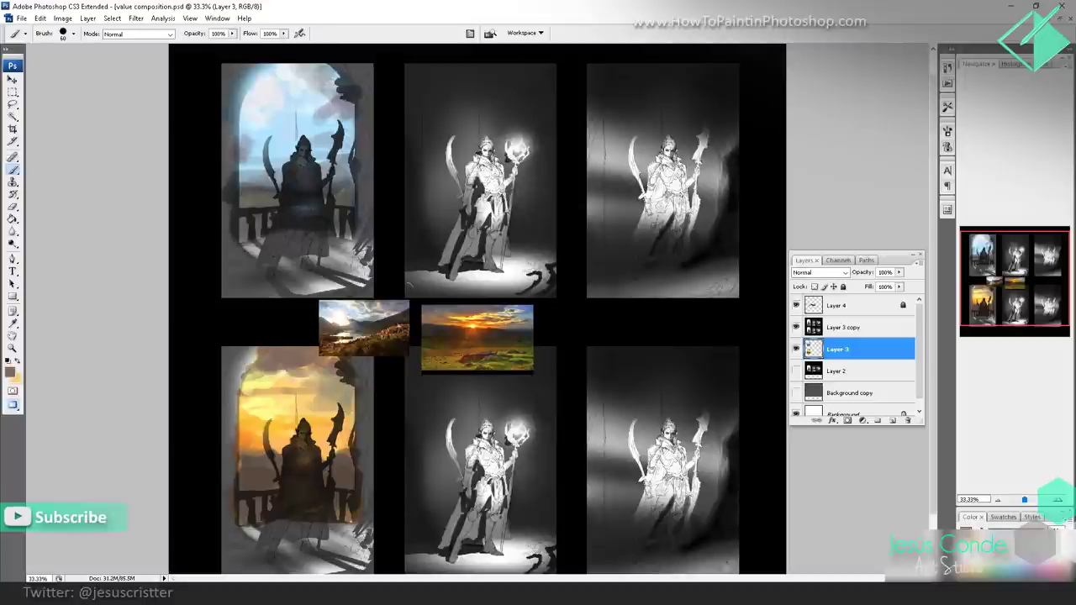
{"action": "left_click", "coordinate": [333, 383], "text": "alt"}
{"action": "left_click_drag", "start_coordinate": [350, 377], "coordinate": [345, 359]}
- Enlarge the brush to 175 and tint the upper staff-bearer composition's figure and background with a warm beige
{"action": "key", "text": "bracketright"}
{"action": "key", "text": "bracketright"}
{"action": "key", "text": "bracketright"}
{"action": "key", "text": "bracketright"}
{"action": "key", "text": "bracketright"}
{"action": "key", "text": "bracketright"}
{"action": "key", "text": "bracketright"}
{"action": "mouse_move", "coordinate": [490, 197]}
{"action": "left_mouse_down"}
{"action": "mouse_move", "coordinate": [495, 175]}
{"action": "mouse_move", "coordinate": [466, 120]}
{"action": "mouse_move", "coordinate": [521, 231]}
{"action": "mouse_move", "coordinate": [525, 271]}
{"action": "mouse_move", "coordinate": [458, 269]}
{"action": "mouse_move", "coordinate": [513, 286]}
{"action": "mouse_move", "coordinate": [538, 252]}
{"action": "mouse_move", "coordinate": [462, 249]}
{"action": "left_mouse_up"}
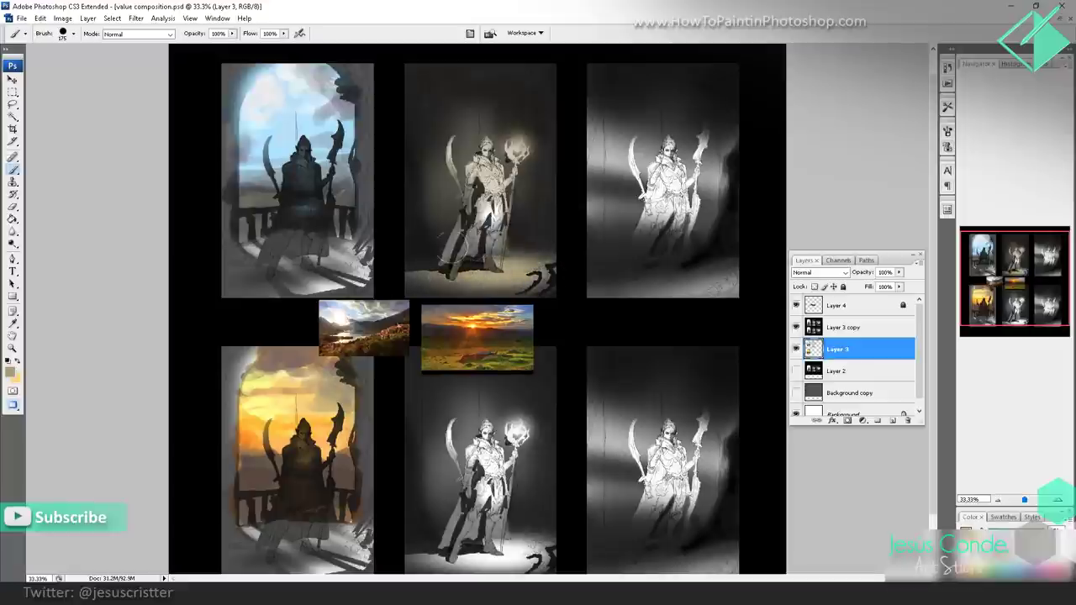
{"action": "left_click_drag", "start_coordinate": [524, 237], "coordinate": [500, 232]}
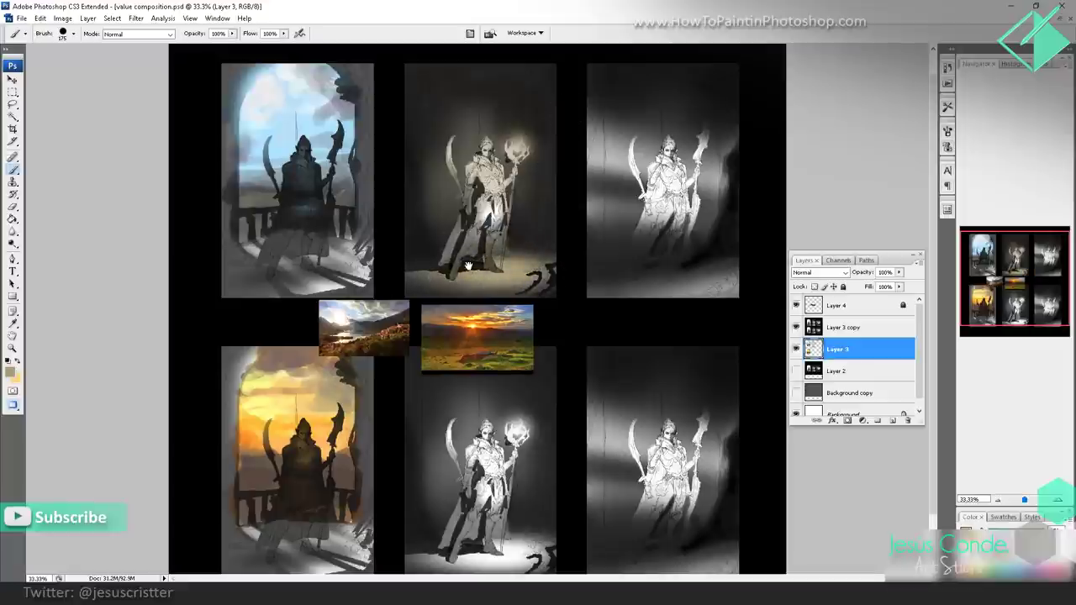
{"action": "mouse_move", "coordinate": [468, 266]}
{"action": "left_mouse_down"}
{"action": "mouse_move", "coordinate": [468, 249]}
{"action": "mouse_move", "coordinate": [542, 267]}
{"action": "mouse_move", "coordinate": [497, 274]}
{"action": "mouse_move", "coordinate": [544, 256]}
{"action": "mouse_move", "coordinate": [519, 267]}
{"action": "left_mouse_up"}
- Reduce the brush to 80 and paint dark green, sampled from the sunset photo, across the floor of the upper staff-bearer composition
{"action": "left_click", "coordinate": [445, 333], "text": "alt"}
{"action": "left_click", "coordinate": [523, 340], "text": "alt"}
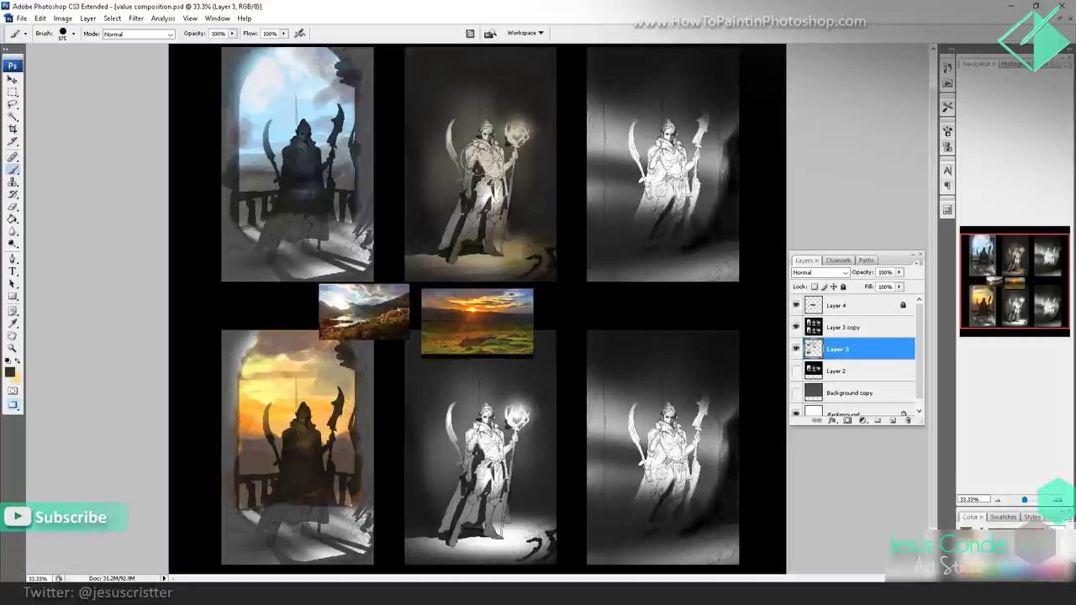
{"action": "key", "text": "bracketleft"}
{"action": "key", "text": "bracketleft"}
{"action": "key", "text": "bracketleft"}
{"action": "key", "text": "bracketleft"}
{"action": "key", "text": "bracketleft"}
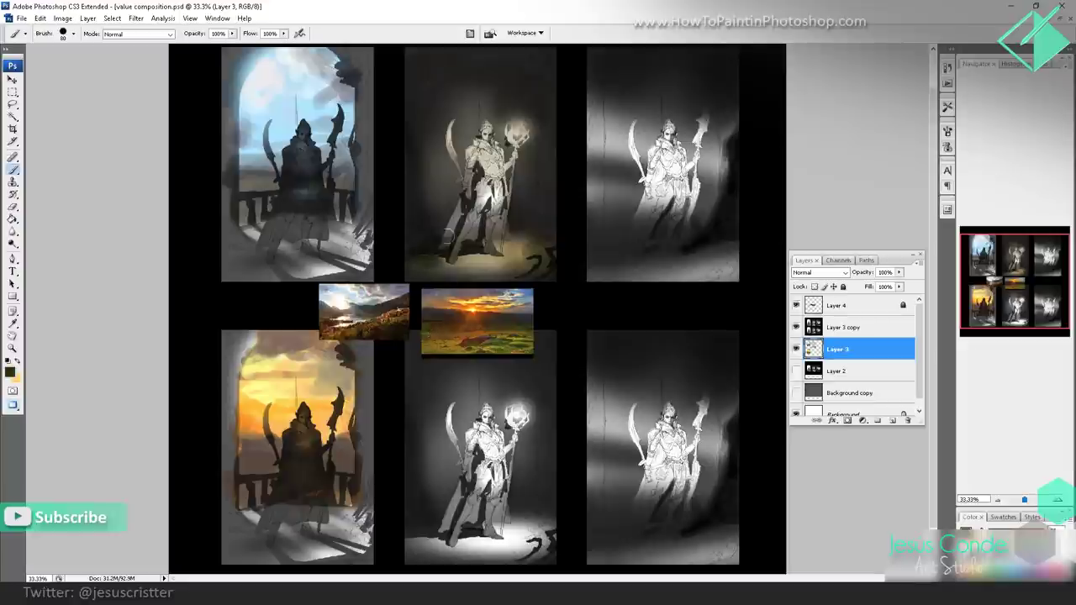
{"action": "mouse_move", "coordinate": [512, 250]}
{"action": "left_mouse_down"}
{"action": "mouse_move", "coordinate": [478, 258]}
{"action": "mouse_move", "coordinate": [544, 263]}
{"action": "mouse_move", "coordinate": [488, 279]}
{"action": "mouse_move", "coordinate": [496, 274]}
{"action": "left_mouse_up"}
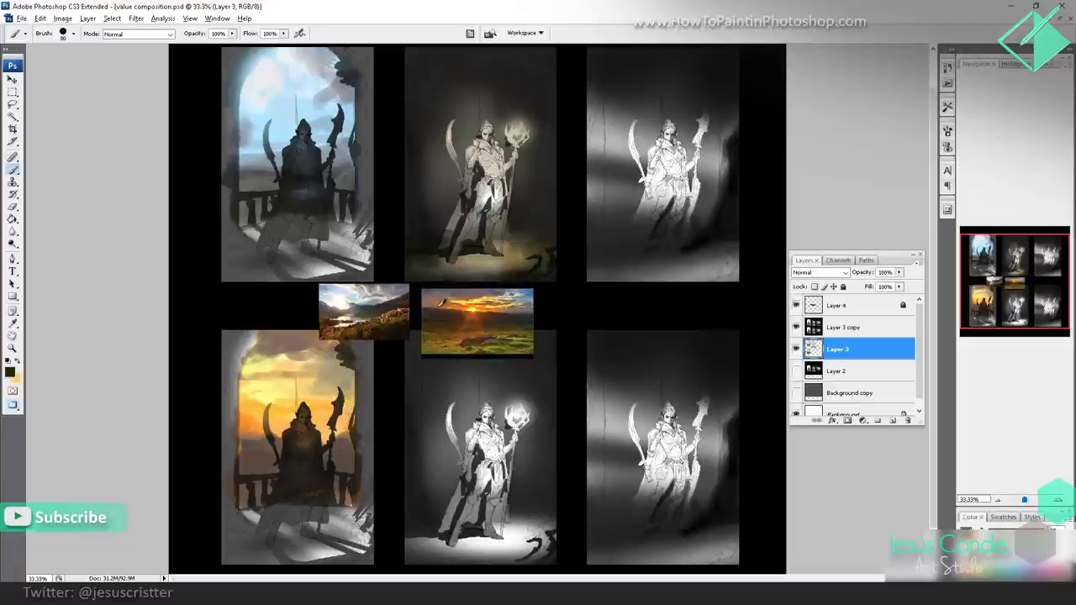
- Paint orange-brown light sampled from the sunset photo onto the floor around the upper staff-bearer's feet
{"action": "left_click", "coordinate": [440, 306], "text": "alt"}
{"action": "left_click_drag", "start_coordinate": [485, 274], "coordinate": [430, 279]}
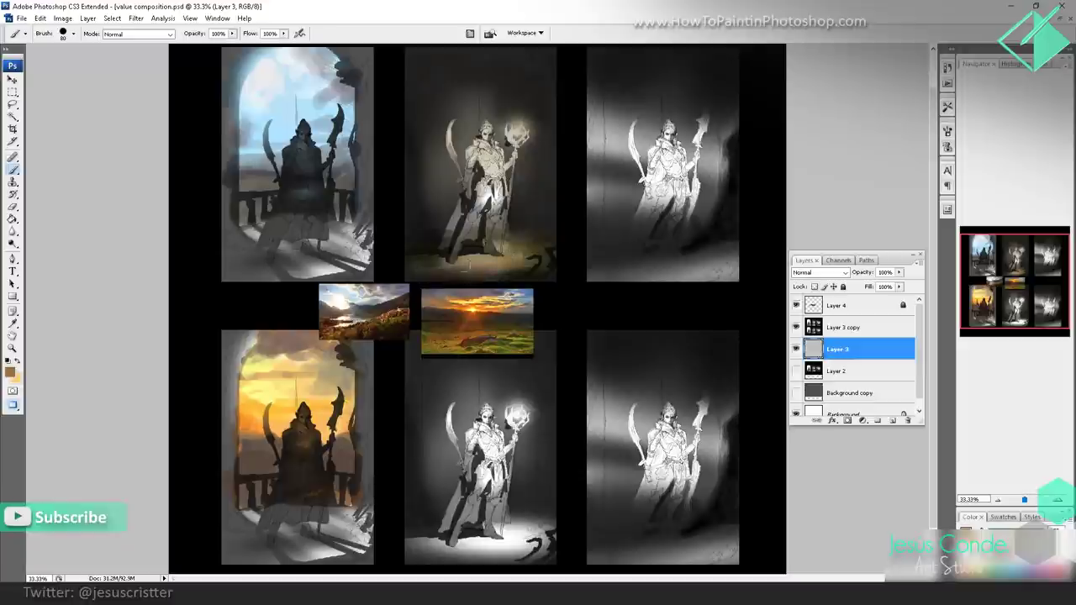
{"action": "mouse_move", "coordinate": [530, 262]}
{"action": "left_mouse_down"}
{"action": "mouse_move", "coordinate": [414, 267]}
{"action": "mouse_move", "coordinate": [524, 240]}
{"action": "left_mouse_up"}
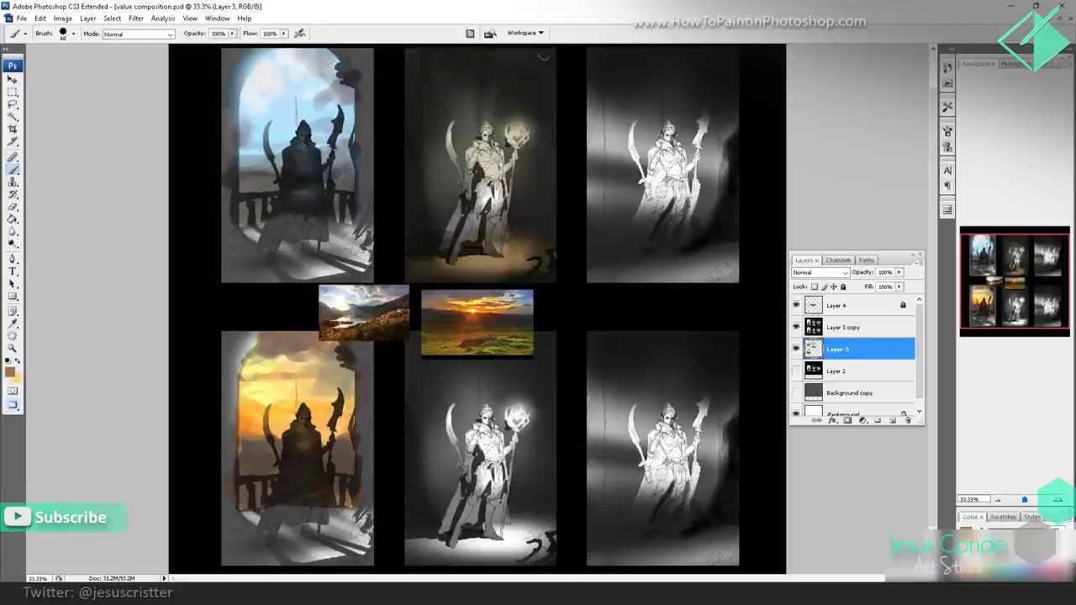
- Enlarge the brush to 175 and paint dark brown and grey tones over the background around the upper figure's staff
{"action": "left_click", "coordinate": [493, 102], "text": "alt"}
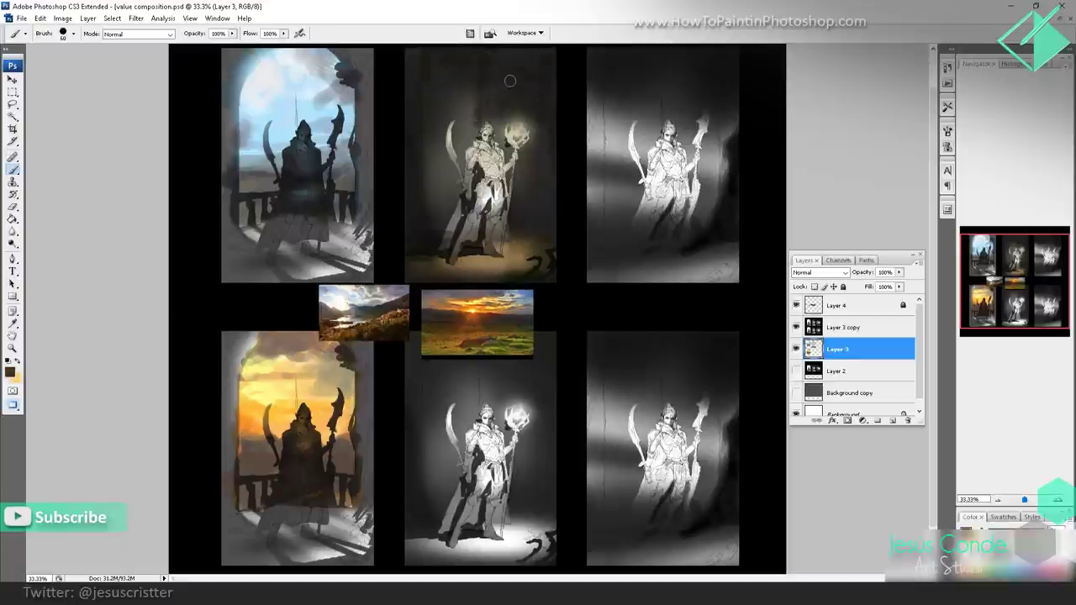
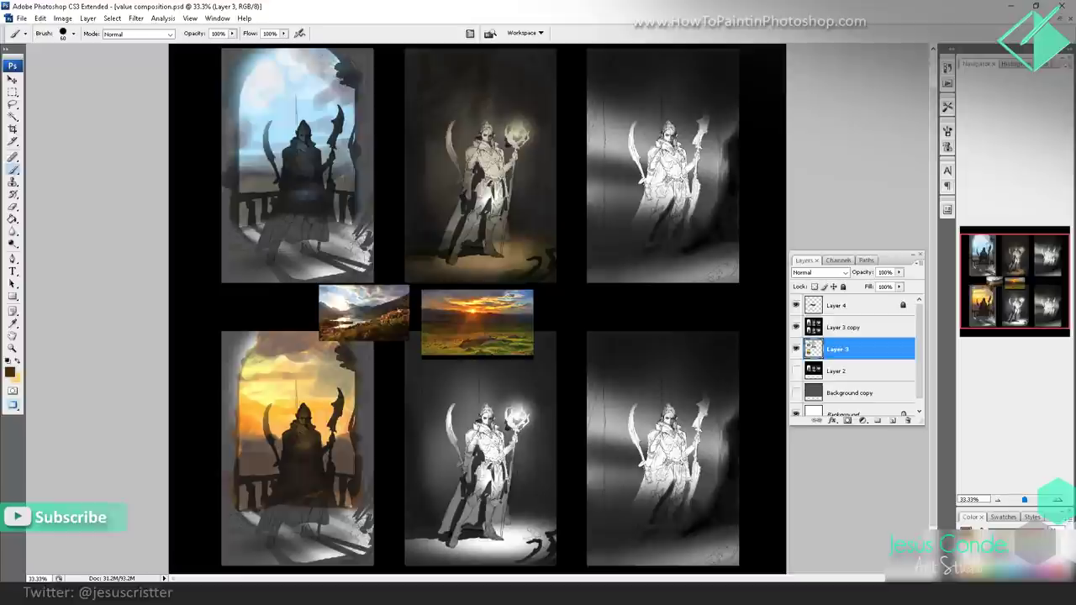
{"action": "mouse_move", "coordinate": [511, 123]}
{"action": "left_mouse_down"}
{"action": "mouse_move", "coordinate": [520, 185]}
{"action": "mouse_move", "coordinate": [499, 131]}
{"action": "left_mouse_up"}
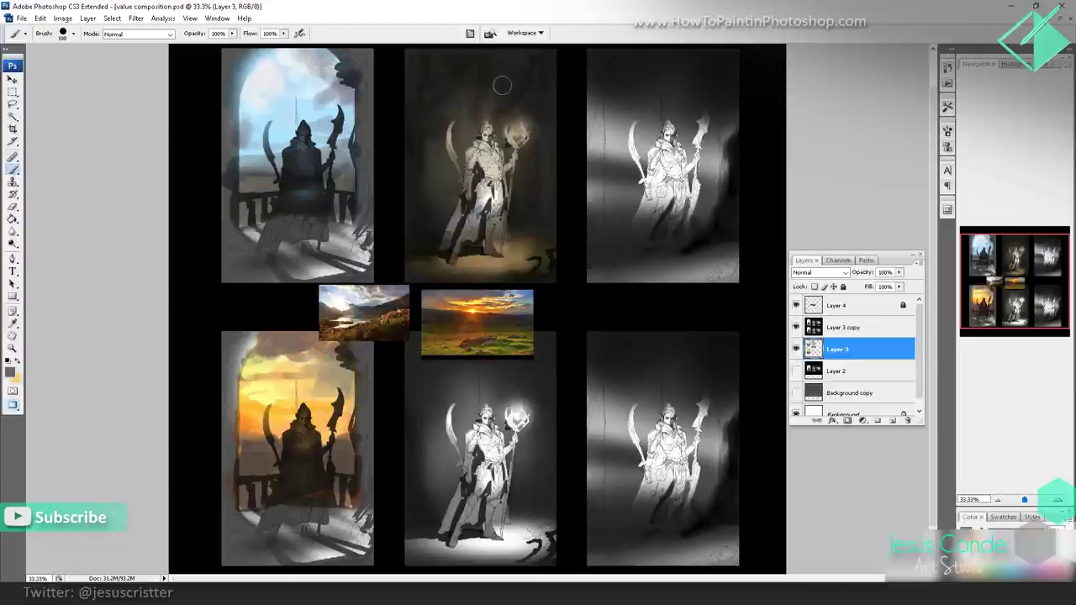
{"action": "key", "text": "]"}
{"action": "key", "text": "]"}
{"action": "key", "text": "]"}
{"action": "left_click_drag", "start_coordinate": [508, 120], "coordinate": [517, 179]}
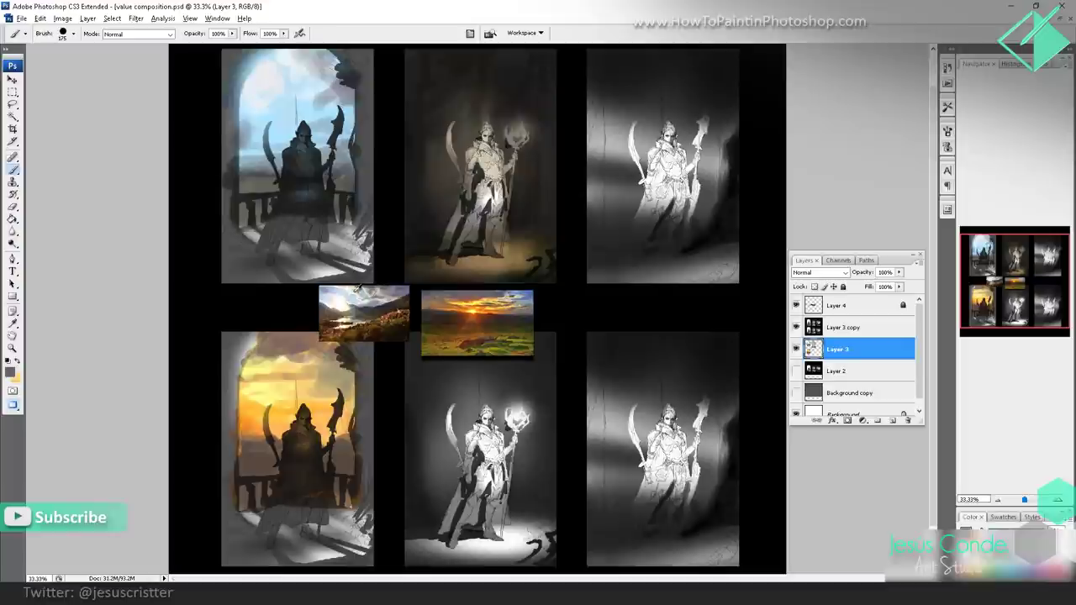
- Lighten the upper staff-bearer's background and staff glow with a pale colour sampled from the landscape photo's sky
{"action": "left_click", "coordinate": [358, 289], "text": "alt"}
{"action": "left_click_drag", "start_coordinate": [463, 76], "coordinate": [476, 149]}
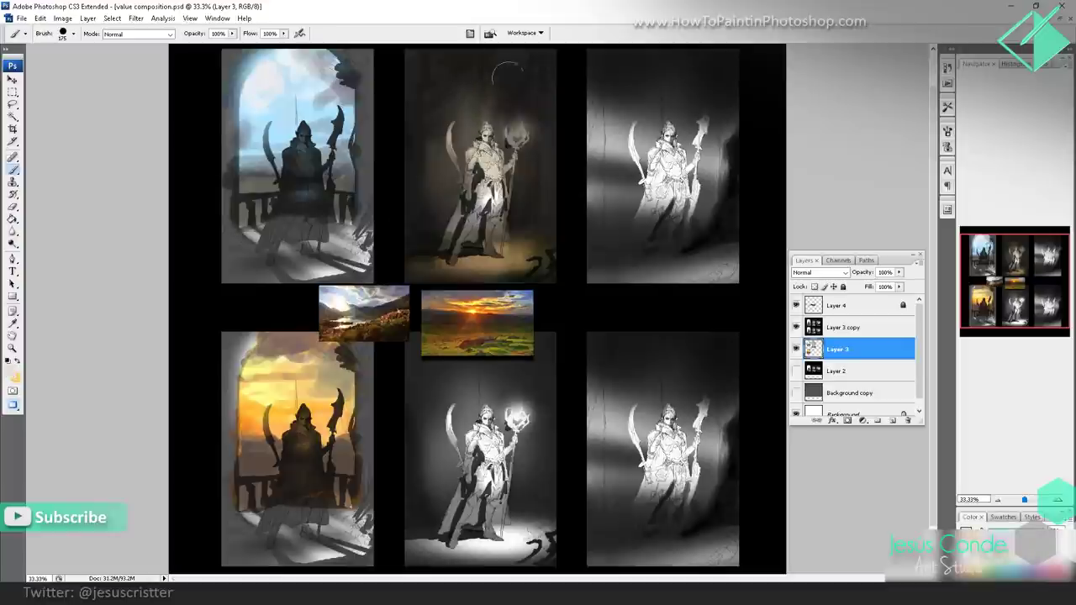
{"action": "left_click_drag", "start_coordinate": [505, 73], "coordinate": [523, 208]}
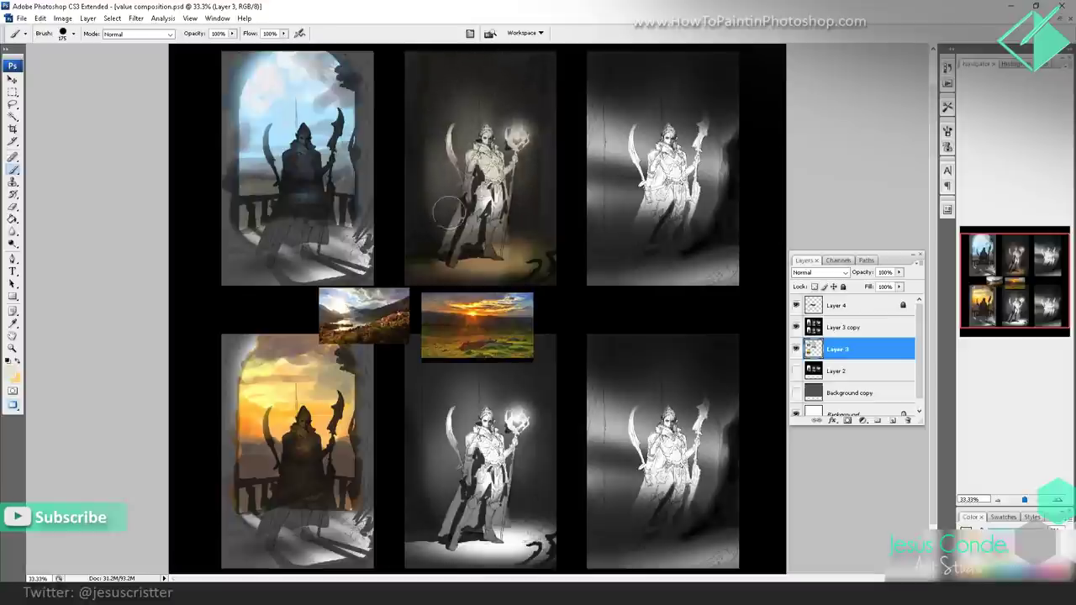
- Reduce the brush to 100 and paint a grey sampled from the sunset photo on the lower staff-bearer composition's floor
{"action": "left_click_drag", "start_coordinate": [527, 291], "coordinate": [528, 251]}
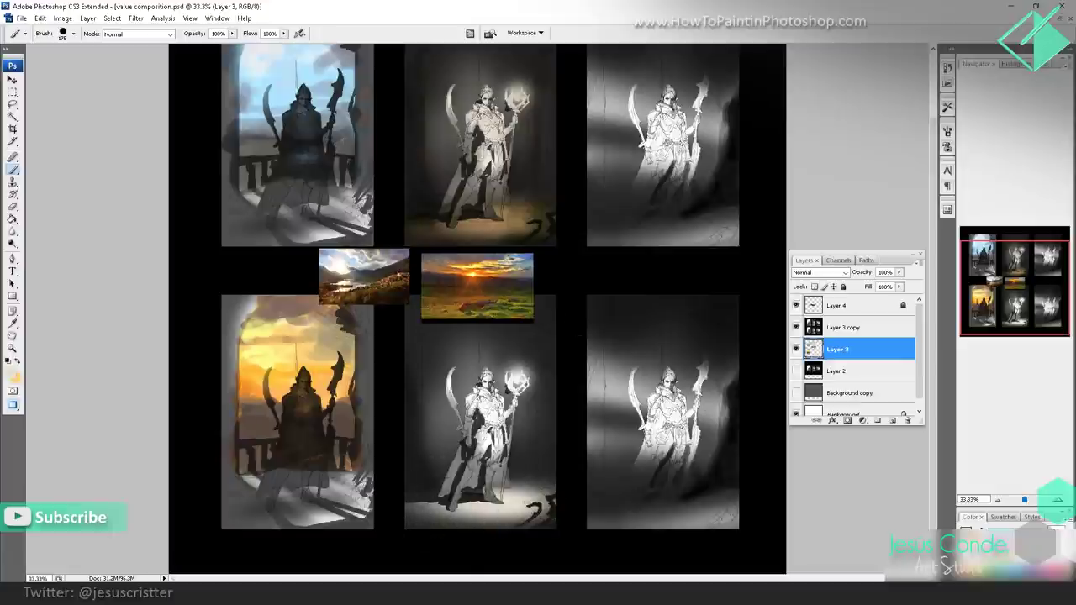
{"action": "left_click", "coordinate": [459, 255], "text": "alt"}
{"action": "key", "text": "bracketleft"}
{"action": "key", "text": "bracketleft"}
{"action": "key", "text": "bracketleft"}
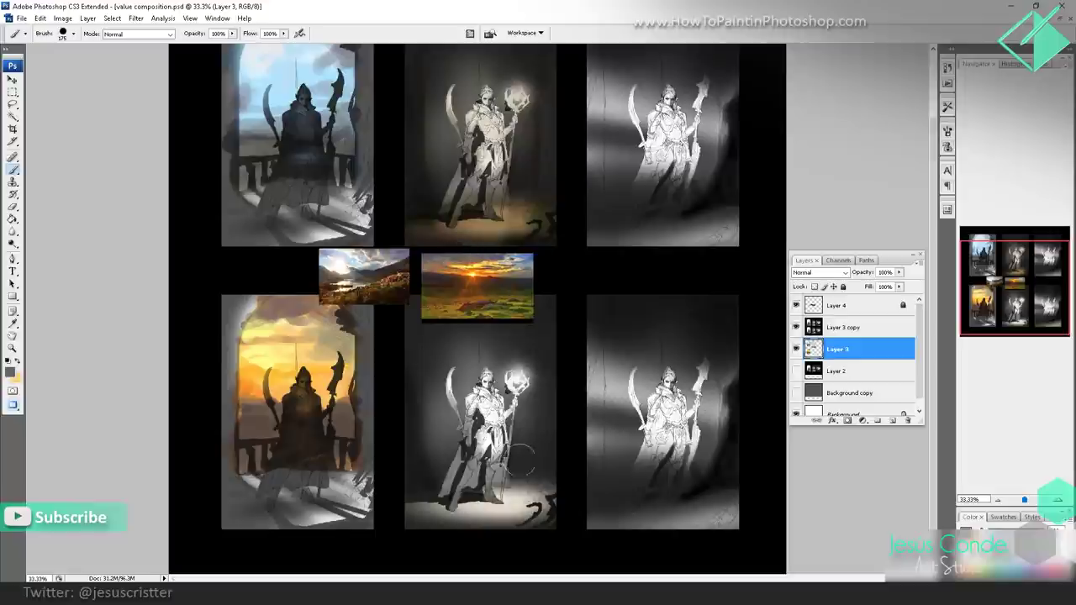
{"action": "left_click_drag", "start_coordinate": [542, 494], "coordinate": [539, 490]}
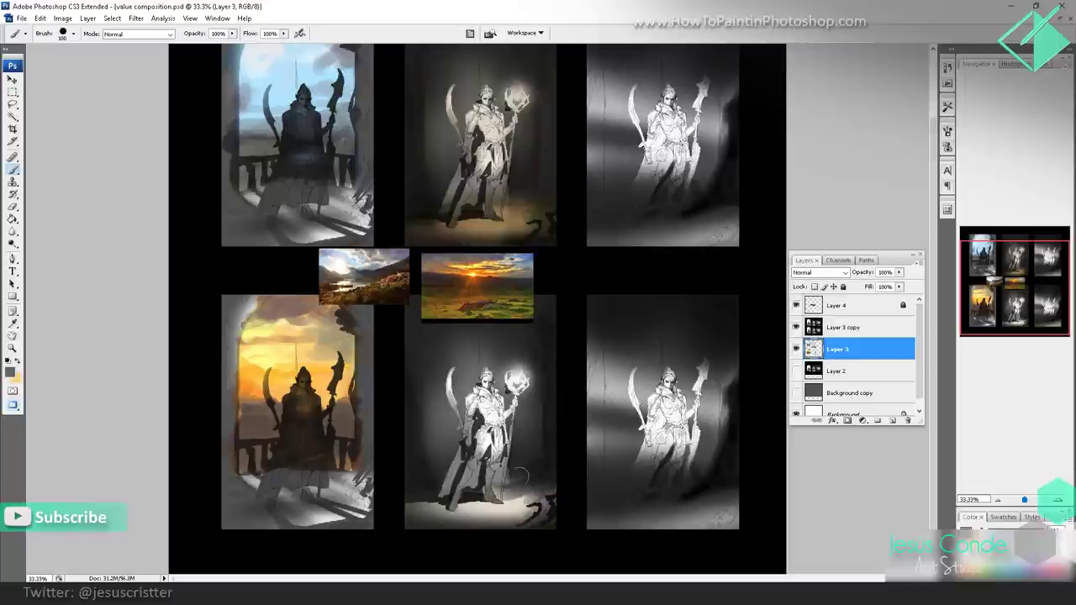
- Tint the lower staff-bearer composition's background and floor with blue-grey sampled from the sunset photo, enlarging the brush to 200
{"action": "left_click", "coordinate": [515, 263], "text": "alt"}
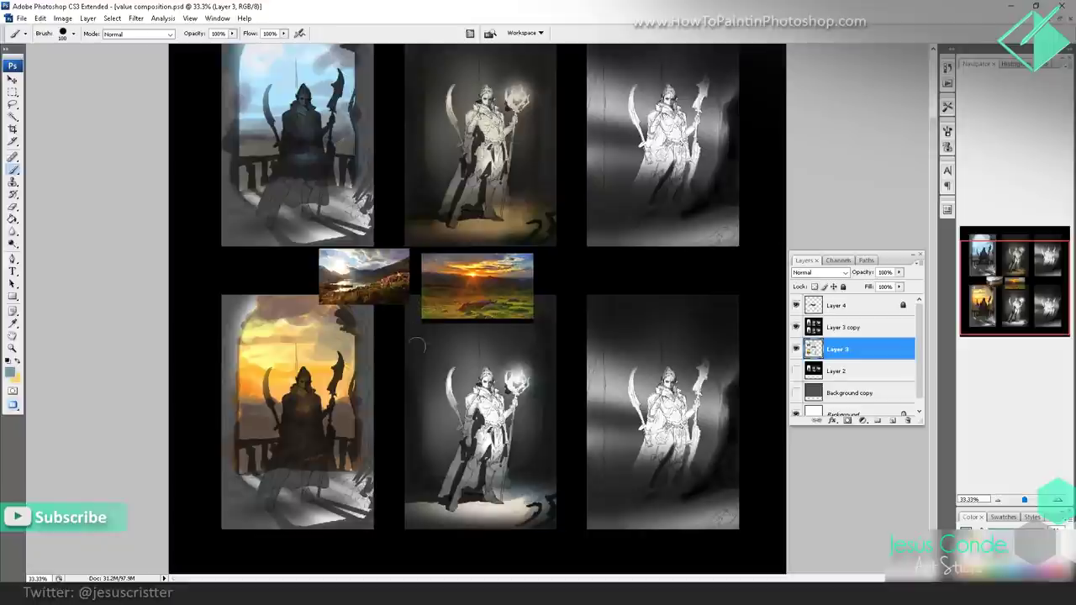
{"action": "key", "text": "bracketright"}
{"action": "key", "text": "bracketright"}
{"action": "key", "text": "bracketright"}
{"action": "key", "text": "bracketright"}
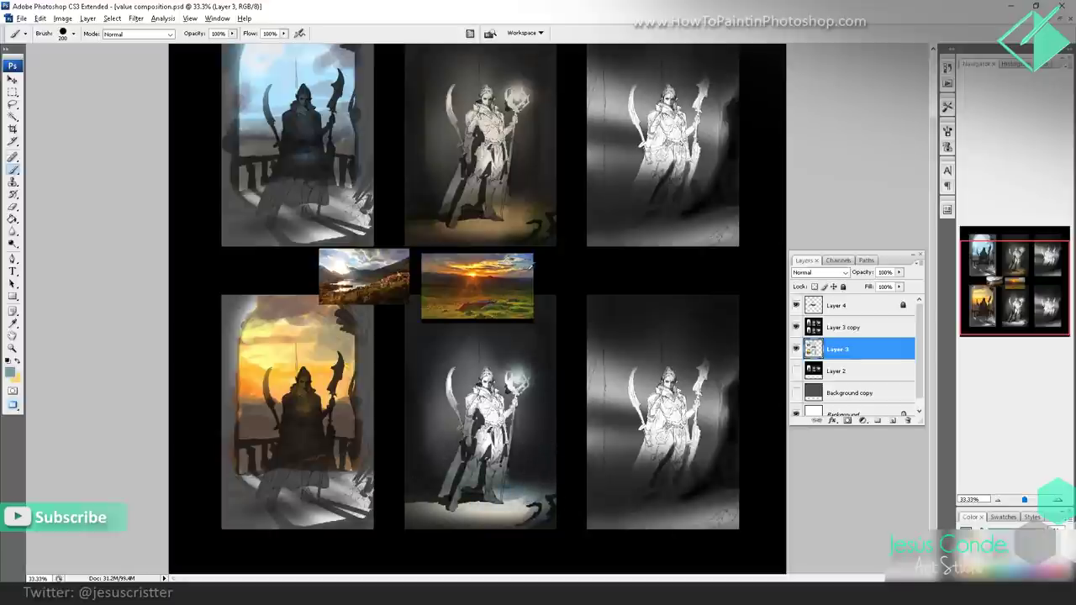
{"action": "mouse_move", "coordinate": [486, 500]}
{"action": "left_mouse_down"}
{"action": "mouse_move", "coordinate": [518, 497]}
{"action": "mouse_move", "coordinate": [421, 505]}
{"action": "mouse_move", "coordinate": [524, 499]}
{"action": "mouse_move", "coordinate": [528, 516]}
{"action": "mouse_move", "coordinate": [436, 506]}
{"action": "left_mouse_up"}
- Paint brown, sampled from the sunset photo, over the upper staff-bearer's thigh with a much smaller brush
{"action": "scroll", "coordinate": [499, 278], "scroll_direction": "up", "scroll_amount": 3}
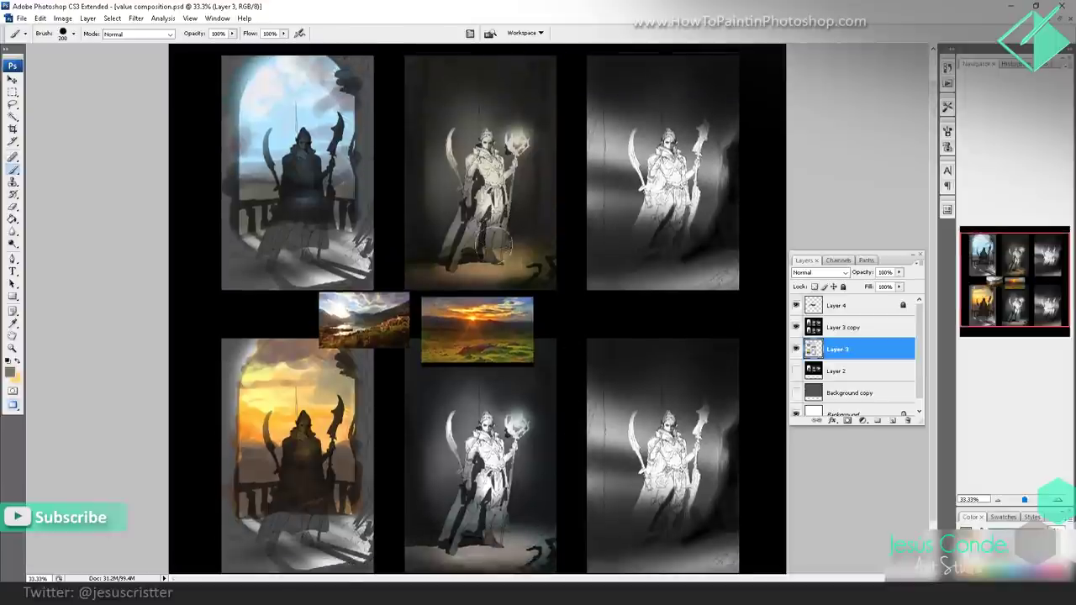
{"action": "left_click", "coordinate": [456, 328], "text": "alt"}
{"action": "left_click_drag", "start_coordinate": [608, 148], "coordinate": [616, 175]}
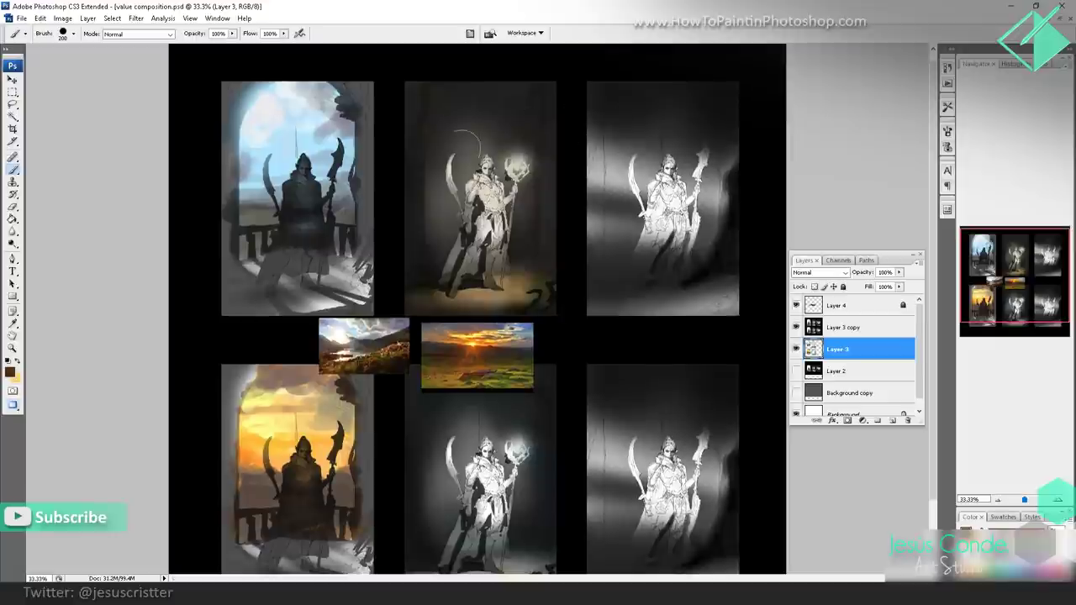
{"action": "key", "text": "bracketleft"}
{"action": "key", "text": "bracketleft"}
{"action": "key", "text": "bracketleft"}
{"action": "key", "text": "bracketleft"}
{"action": "key", "text": "bracketleft"}
{"action": "key", "text": "bracketleft"}
{"action": "key", "text": "bracketleft"}
{"action": "key", "text": "bracketleft"}
{"action": "key", "text": "bracketleft"}
{"action": "key", "text": "z"}
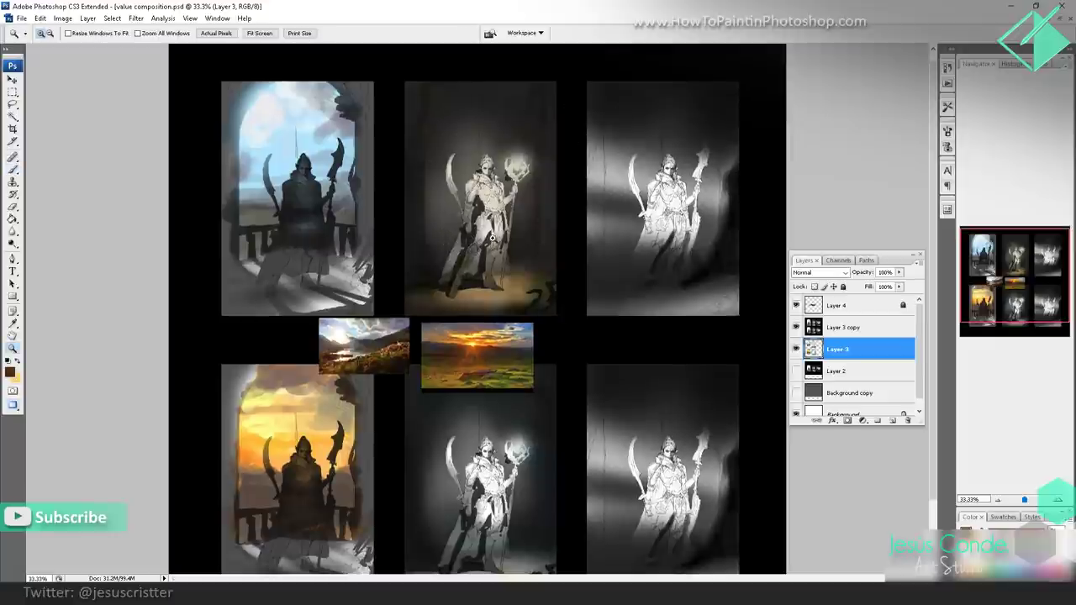
{"action": "left_click", "coordinate": [487, 238]}
{"action": "left_click_drag", "start_coordinate": [492, 235], "coordinate": [492, 249]}
{"action": "left_click", "coordinate": [492, 287]}
{"action": "scroll", "coordinate": [486, 263], "scroll_direction": "down", "scroll_amount": 3}
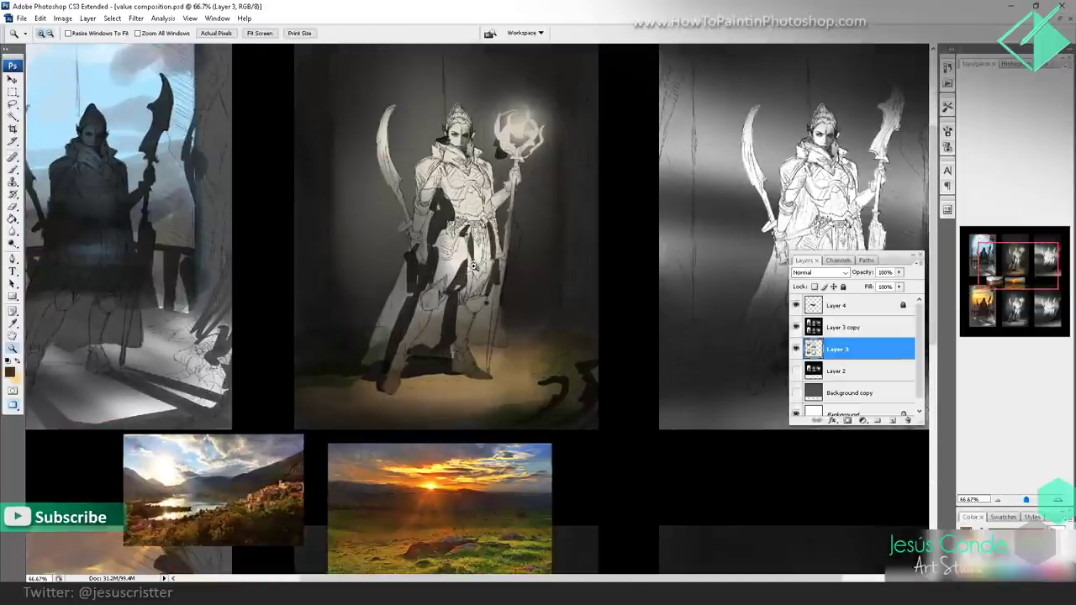
{"action": "left_click", "coordinate": [474, 268]}
{"action": "key", "text": "b"}
{"action": "key", "text": "bracketleft"}
{"action": "key", "text": "bracketleft"}
{"action": "key", "text": "bracketleft"}
{"action": "mouse_move", "coordinate": [430, 284]}
{"action": "left_mouse_down"}
{"action": "mouse_move", "coordinate": [424, 301]}
{"action": "mouse_move", "coordinate": [449, 271]}
{"action": "mouse_move", "coordinate": [434, 308]}
{"action": "mouse_move", "coordinate": [465, 242]}
{"action": "mouse_move", "coordinate": [427, 283]}
{"action": "mouse_move", "coordinate": [428, 317]}
{"action": "left_mouse_up"}
- Resample the brown from the figure and repaint the upper staff-bearer's trousers and hanging cloth with it
{"action": "left_click", "coordinate": [452, 278], "text": "alt"}
{"action": "left_click", "coordinate": [462, 280], "text": "alt"}
{"action": "mouse_move", "coordinate": [459, 267]}
{"action": "left_mouse_down"}
{"action": "mouse_move", "coordinate": [442, 301]}
{"action": "mouse_move", "coordinate": [430, 296]}
{"action": "mouse_move", "coordinate": [461, 287]}
{"action": "mouse_move", "coordinate": [445, 308]}
{"action": "left_mouse_up"}
{"action": "left_click", "coordinate": [454, 274], "text": "alt"}
{"action": "left_click", "coordinate": [456, 278], "text": "alt"}
{"action": "key", "text": "ctrl+z"}
{"action": "mouse_move", "coordinate": [460, 267]}
{"action": "left_mouse_down"}
{"action": "mouse_move", "coordinate": [463, 238]}
{"action": "mouse_move", "coordinate": [419, 301]}
{"action": "left_mouse_up"}
{"action": "mouse_move", "coordinate": [454, 251]}
{"action": "left_mouse_down"}
{"action": "mouse_move", "coordinate": [441, 264]}
{"action": "mouse_move", "coordinate": [473, 311]}
{"action": "mouse_move", "coordinate": [493, 291]}
{"action": "mouse_move", "coordinate": [496, 241]}
{"action": "mouse_move", "coordinate": [498, 294]}
{"action": "mouse_move", "coordinate": [479, 330]}
{"action": "mouse_move", "coordinate": [475, 267]}
{"action": "mouse_move", "coordinate": [471, 312]}
{"action": "left_mouse_up"}
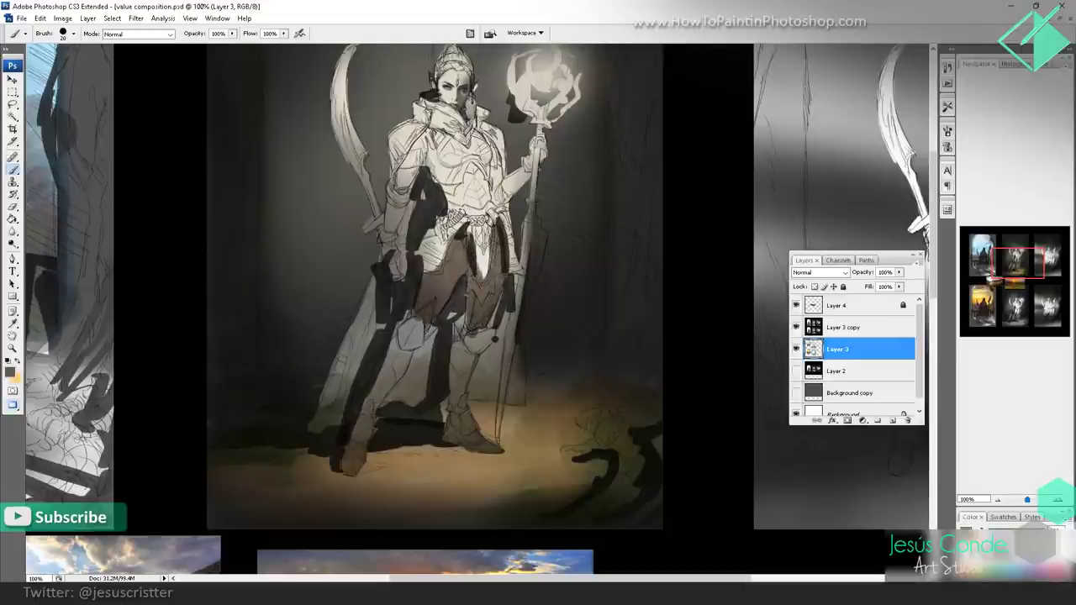
- Paint brown over the upper staff-bearer's waist, chest armour, shoulders, knees and lower legs
{"action": "mouse_move", "coordinate": [481, 215]}
{"action": "left_mouse_down"}
{"action": "mouse_move", "coordinate": [424, 256]}
{"action": "mouse_move", "coordinate": [441, 263]}
{"action": "left_mouse_up"}
{"action": "mouse_move", "coordinate": [453, 225]}
{"action": "left_mouse_down"}
{"action": "mouse_move", "coordinate": [488, 220]}
{"action": "mouse_move", "coordinate": [471, 156]}
{"action": "mouse_move", "coordinate": [424, 126]}
{"action": "mouse_move", "coordinate": [390, 147]}
{"action": "left_mouse_up"}
{"action": "left_click_drag", "start_coordinate": [476, 133], "coordinate": [508, 147]}
{"action": "left_click_drag", "start_coordinate": [410, 338], "coordinate": [361, 453]}
{"action": "mouse_move", "coordinate": [461, 364]}
{"action": "left_mouse_down"}
{"action": "mouse_move", "coordinate": [463, 408]}
{"action": "mouse_move", "coordinate": [492, 341]}
{"action": "mouse_move", "coordinate": [450, 433]}
{"action": "left_mouse_up"}
{"action": "left_click_drag", "start_coordinate": [473, 229], "coordinate": [472, 268]}
{"action": "left_click_drag", "start_coordinate": [404, 181], "coordinate": [397, 208]}
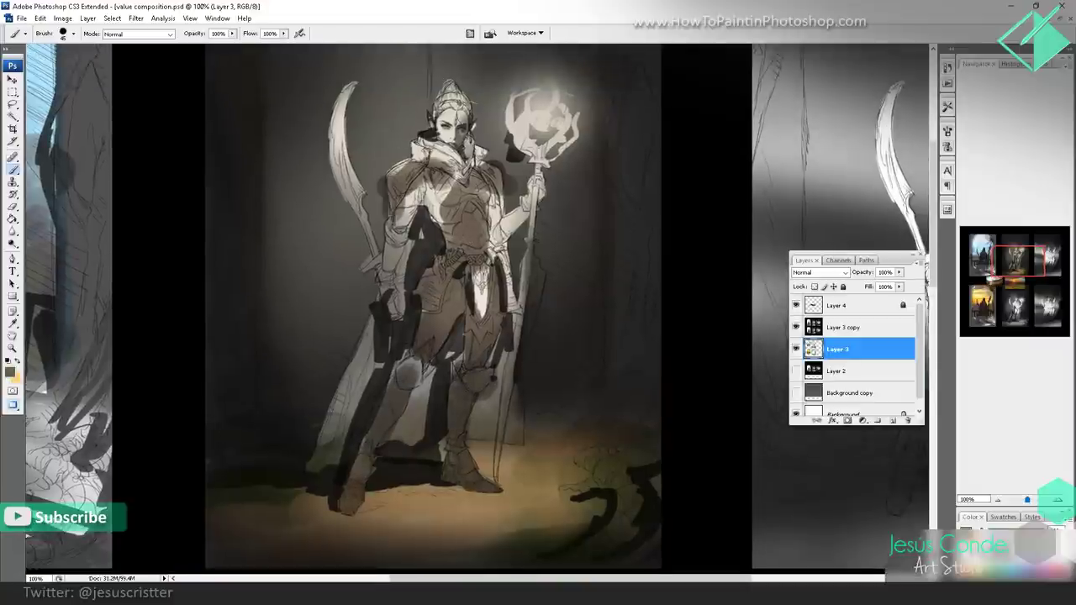
- Sample an olive-brown from the landscape reference, reduce the brush to 40, and start painting the upper staff-bearer's trailing cloak
{"action": "left_click", "coordinate": [17, 361]}
{"action": "left_click_drag", "start_coordinate": [286, 324], "coordinate": [294, 216]}
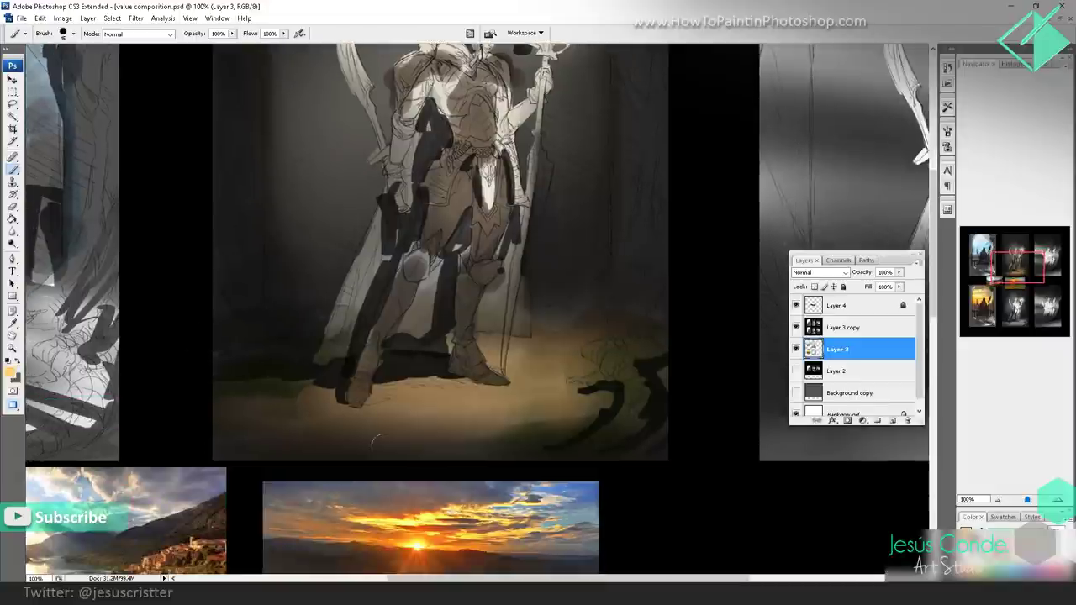
{"action": "left_click_drag", "start_coordinate": [381, 392], "coordinate": [345, 433]}
{"action": "left_click", "coordinate": [345, 497], "text": "alt"}
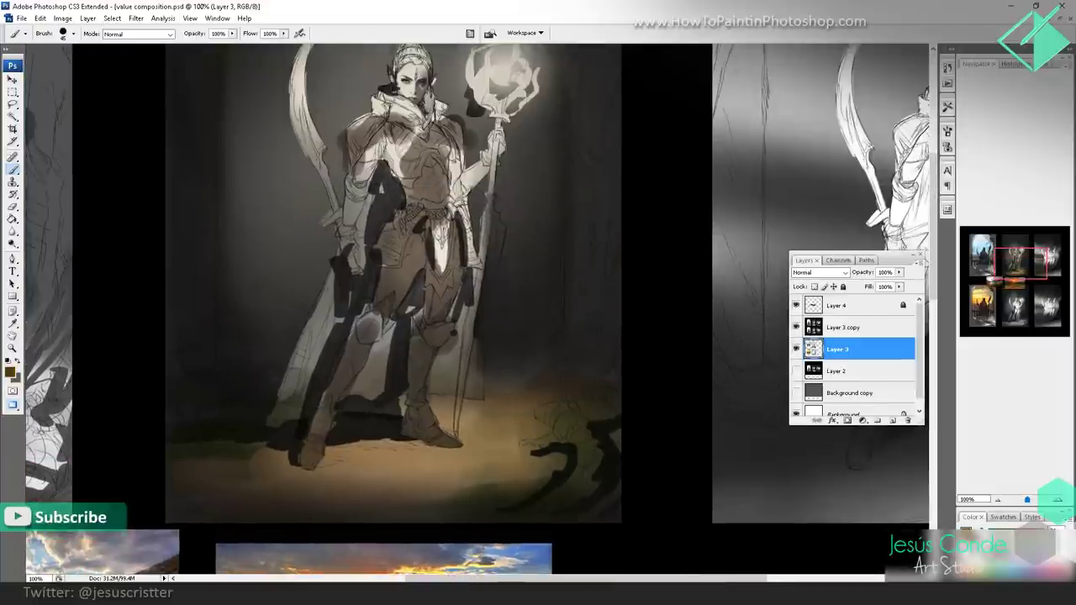
{"action": "key", "text": "["}
{"action": "left_click_drag", "start_coordinate": [324, 294], "coordinate": [293, 398]}
{"action": "left_click_drag", "start_coordinate": [316, 330], "coordinate": [299, 385]}
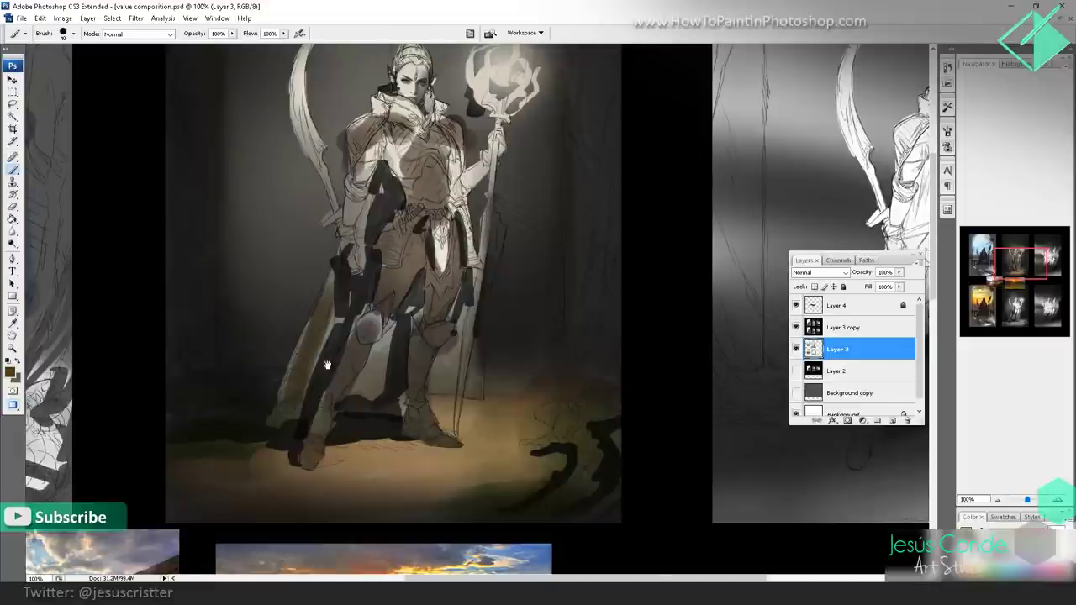
- Fill the rest of the trailing cloak with olive-brown, then resample the dark olive and paint the cloak between and beside the legs
{"action": "scroll", "coordinate": [327, 364], "scroll_direction": "down", "scroll_amount": 5}
{"action": "left_click_drag", "start_coordinate": [391, 214], "coordinate": [368, 300]}
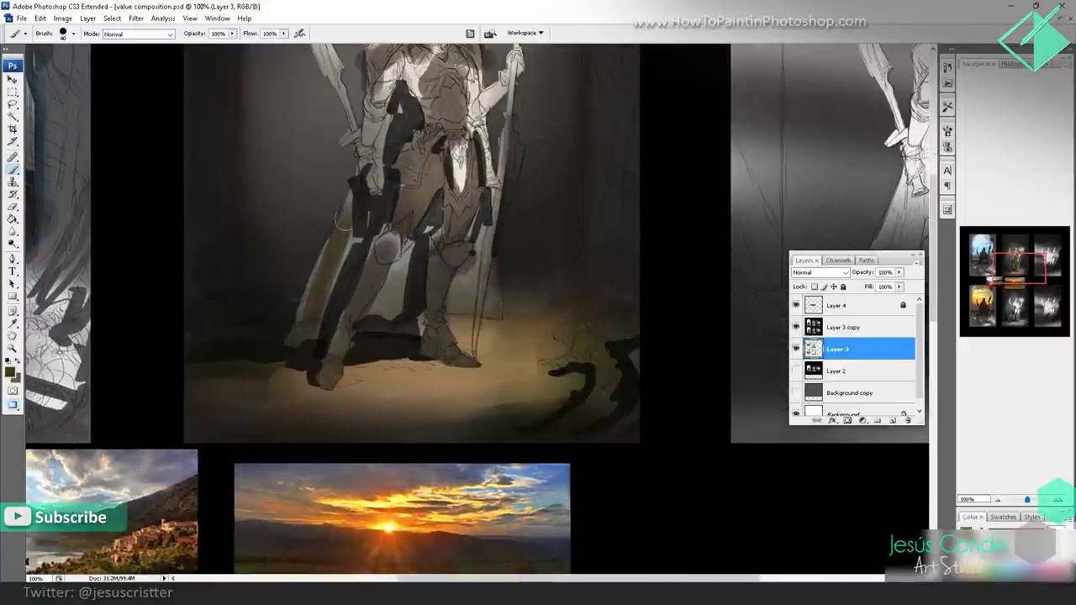
{"action": "left_click_drag", "start_coordinate": [343, 221], "coordinate": [303, 328]}
{"action": "left_click_drag", "start_coordinate": [354, 250], "coordinate": [325, 311]}
{"action": "mouse_move", "coordinate": [400, 264]}
{"action": "left_mouse_down"}
{"action": "mouse_move", "coordinate": [381, 332]}
{"action": "mouse_move", "coordinate": [399, 298]}
{"action": "left_mouse_up"}
{"action": "mouse_move", "coordinate": [404, 256]}
{"action": "left_mouse_down"}
{"action": "mouse_move", "coordinate": [390, 310]}
{"action": "mouse_move", "coordinate": [403, 316]}
{"action": "left_mouse_up"}
{"action": "left_click", "coordinate": [400, 305], "text": "alt"}
{"action": "left_click_drag", "start_coordinate": [467, 274], "coordinate": [467, 296]}
{"action": "mouse_move", "coordinate": [476, 305]}
{"action": "left_mouse_down"}
{"action": "mouse_move", "coordinate": [470, 265]}
{"action": "mouse_move", "coordinate": [477, 315]}
{"action": "mouse_move", "coordinate": [487, 217]}
{"action": "mouse_move", "coordinate": [470, 261]}
{"action": "left_mouse_up"}
{"action": "mouse_move", "coordinate": [457, 300]}
{"action": "left_mouse_down"}
{"action": "mouse_move", "coordinate": [454, 340]}
{"action": "mouse_move", "coordinate": [471, 377]}
{"action": "left_mouse_up"}
- Sample yellow-green from the sunset photo's grass and repaint the cloak behind the legs and beneath the sword arm
{"action": "mouse_move", "coordinate": [402, 326]}
{"action": "left_mouse_down"}
{"action": "mouse_move", "coordinate": [420, 182]}
{"action": "mouse_move", "coordinate": [444, 111]}
{"action": "left_mouse_up"}
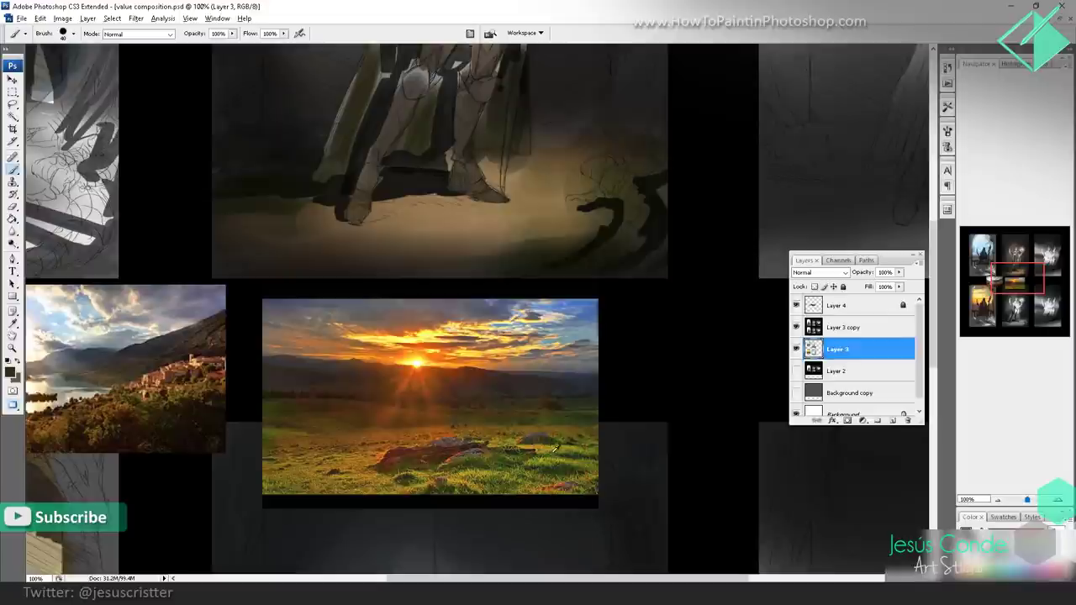
{"action": "left_click", "coordinate": [553, 454], "text": "alt"}
{"action": "left_click_drag", "start_coordinate": [436, 276], "coordinate": [396, 433]}
{"action": "mouse_move", "coordinate": [399, 255]}
{"action": "left_mouse_down"}
{"action": "mouse_move", "coordinate": [393, 308]}
{"action": "mouse_move", "coordinate": [370, 310]}
{"action": "left_mouse_up"}
{"action": "left_click_drag", "start_coordinate": [312, 282], "coordinate": [284, 331]}
{"action": "left_click_drag", "start_coordinate": [323, 250], "coordinate": [306, 309]}
{"action": "mouse_move", "coordinate": [338, 212]}
{"action": "left_mouse_down"}
{"action": "mouse_move", "coordinate": [297, 290]}
{"action": "mouse_move", "coordinate": [318, 359]}
{"action": "left_mouse_up"}
{"action": "left_click_drag", "start_coordinate": [339, 245], "coordinate": [328, 306]}
{"action": "left_click_drag", "start_coordinate": [349, 227], "coordinate": [338, 274]}
{"action": "left_click_drag", "start_coordinate": [356, 218], "coordinate": [352, 266]}
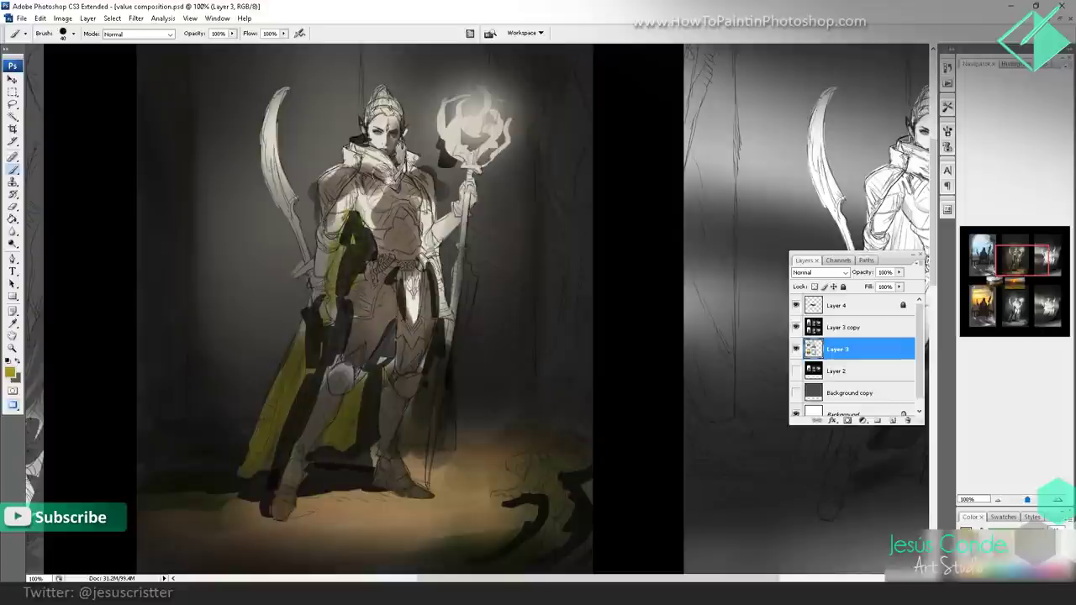
- Paint yellow-green over both shoulders of the cloak and its hanging edge on the staff side
{"action": "mouse_move", "coordinate": [387, 174]}
{"action": "left_mouse_down"}
{"action": "mouse_move", "coordinate": [353, 172]}
{"action": "mouse_move", "coordinate": [324, 188]}
{"action": "mouse_move", "coordinate": [319, 207]}
{"action": "left_mouse_up"}
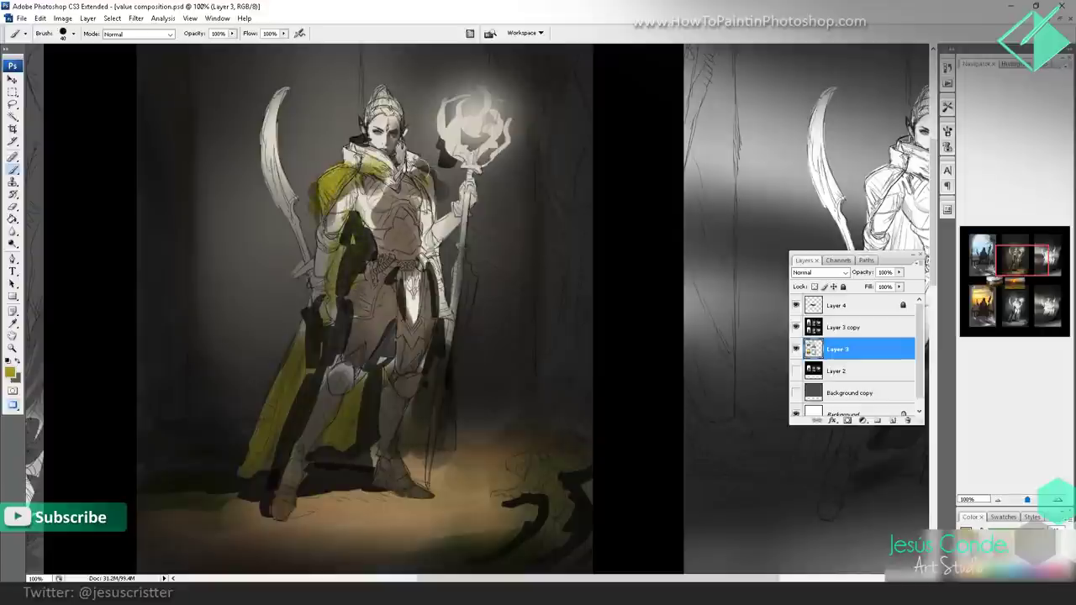
{"action": "left_click_drag", "start_coordinate": [413, 162], "coordinate": [433, 195]}
{"action": "left_click_drag", "start_coordinate": [434, 205], "coordinate": [448, 268]}
{"action": "mouse_move", "coordinate": [446, 262]}
{"action": "left_mouse_down"}
{"action": "mouse_move", "coordinate": [444, 231]}
{"action": "mouse_move", "coordinate": [437, 343]}
{"action": "left_mouse_up"}
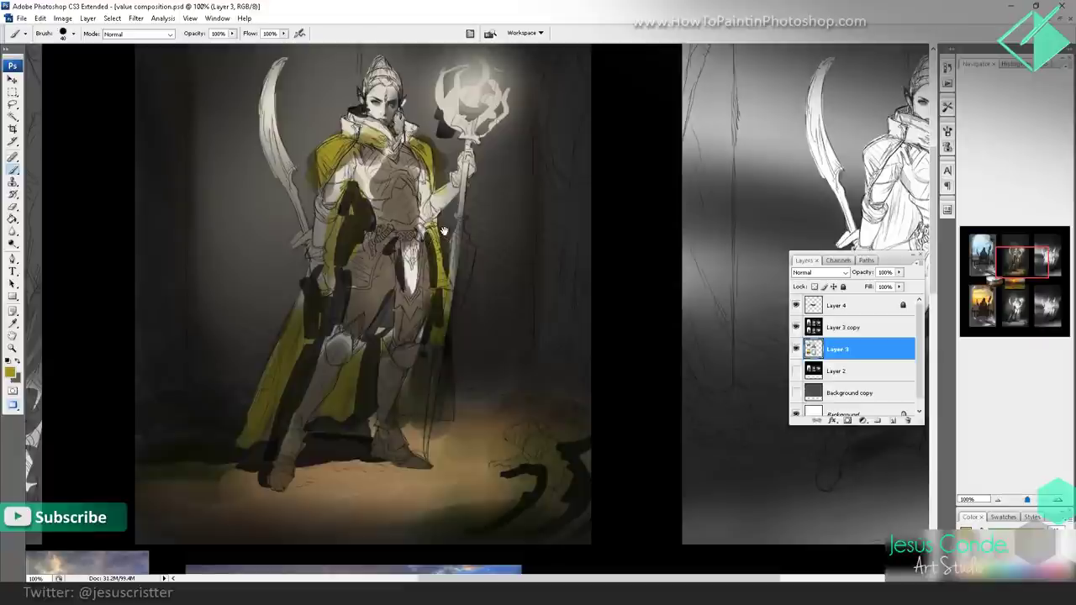
{"action": "left_click_drag", "start_coordinate": [443, 231], "coordinate": [436, 287]}
- Sample a dark brown from the sunset photo's hills and paint the upper chest and upper arms with a size 25 brush
{"action": "left_click_drag", "start_coordinate": [358, 334], "coordinate": [400, 78]}
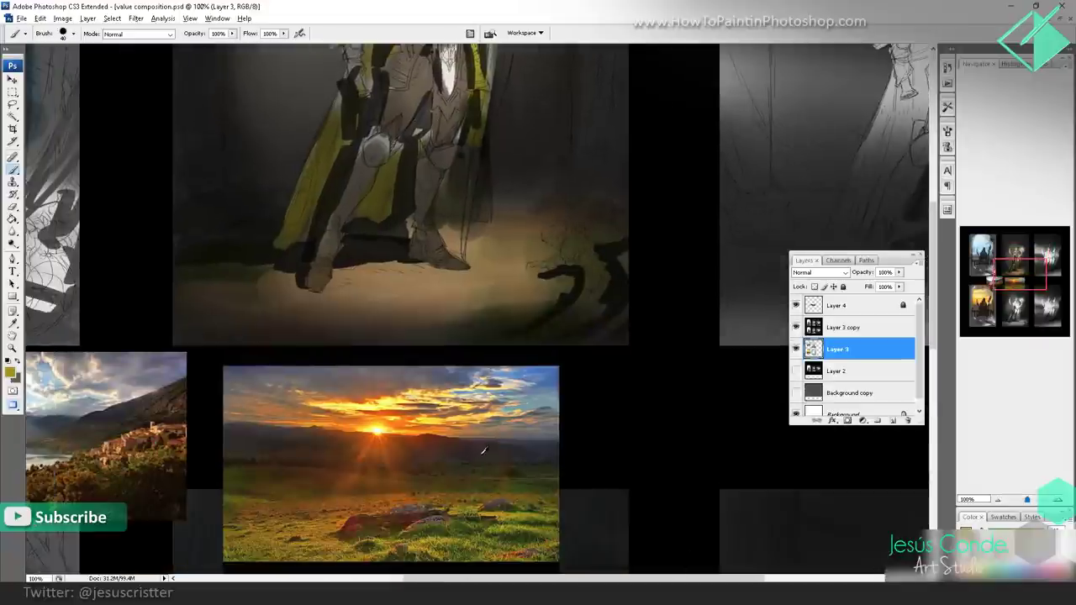
{"action": "left_click", "coordinate": [483, 453], "text": "alt"}
{"action": "left_click_drag", "start_coordinate": [458, 353], "coordinate": [398, 548]}
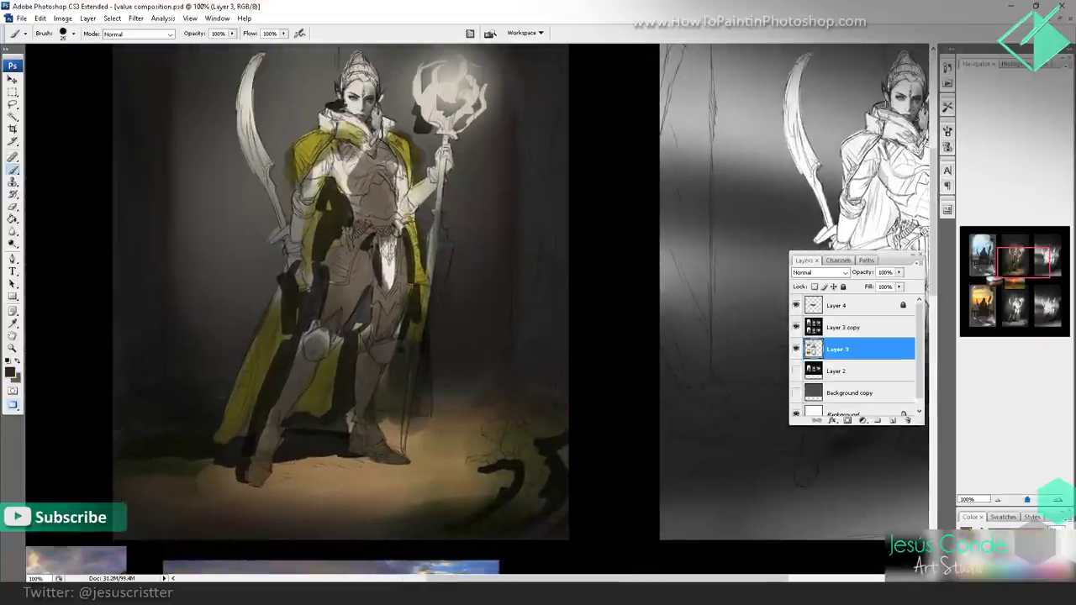
{"action": "mouse_move", "coordinate": [339, 153]}
{"action": "left_mouse_down"}
{"action": "mouse_move", "coordinate": [348, 186]}
{"action": "mouse_move", "coordinate": [362, 180]}
{"action": "mouse_move", "coordinate": [334, 162]}
{"action": "mouse_move", "coordinate": [299, 211]}
{"action": "mouse_move", "coordinate": [337, 145]}
{"action": "mouse_move", "coordinate": [382, 145]}
{"action": "mouse_move", "coordinate": [419, 208]}
{"action": "mouse_move", "coordinate": [433, 192]}
{"action": "mouse_move", "coordinate": [416, 189]}
{"action": "mouse_move", "coordinate": [435, 160]}
{"action": "left_mouse_up"}
{"action": "left_click", "coordinate": [360, 173], "text": "alt"}
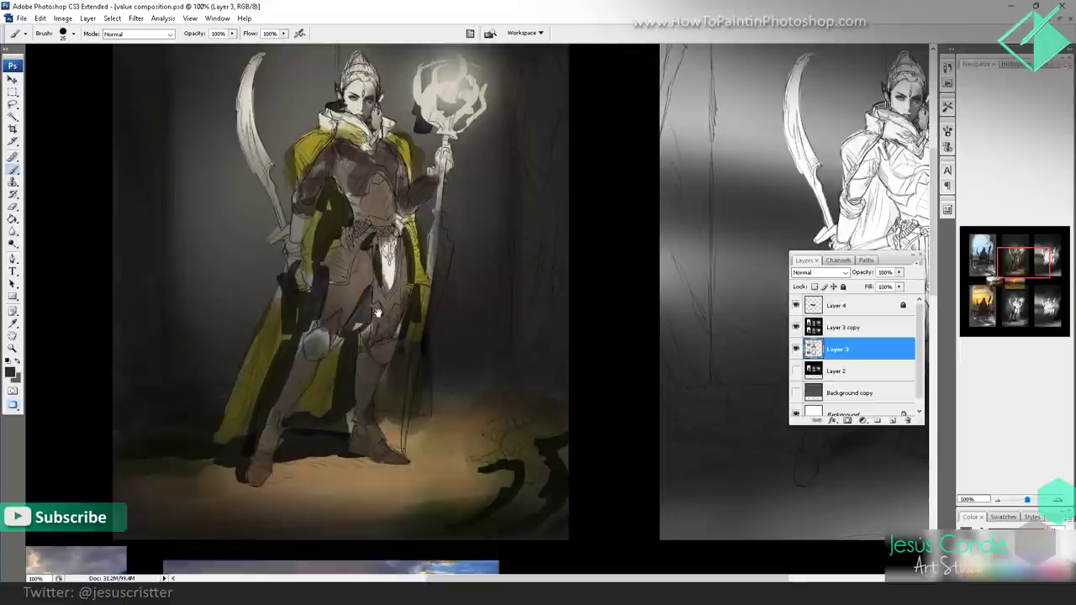
- Sample blue-grey from the sunset photo's sky and paint the upper staff-bearer's knee guards with it
{"action": "left_click_drag", "start_coordinate": [383, 406], "coordinate": [422, 115]}
{"action": "left_click", "coordinate": [515, 313], "text": "alt"}
{"action": "left_click_drag", "start_coordinate": [420, 265], "coordinate": [388, 400]}
{"action": "mouse_move", "coordinate": [267, 293]}
{"action": "left_mouse_down"}
{"action": "mouse_move", "coordinate": [275, 280]}
{"action": "mouse_move", "coordinate": [267, 325]}
{"action": "left_mouse_up"}
{"action": "left_click_drag", "start_coordinate": [383, 217], "coordinate": [366, 320]}
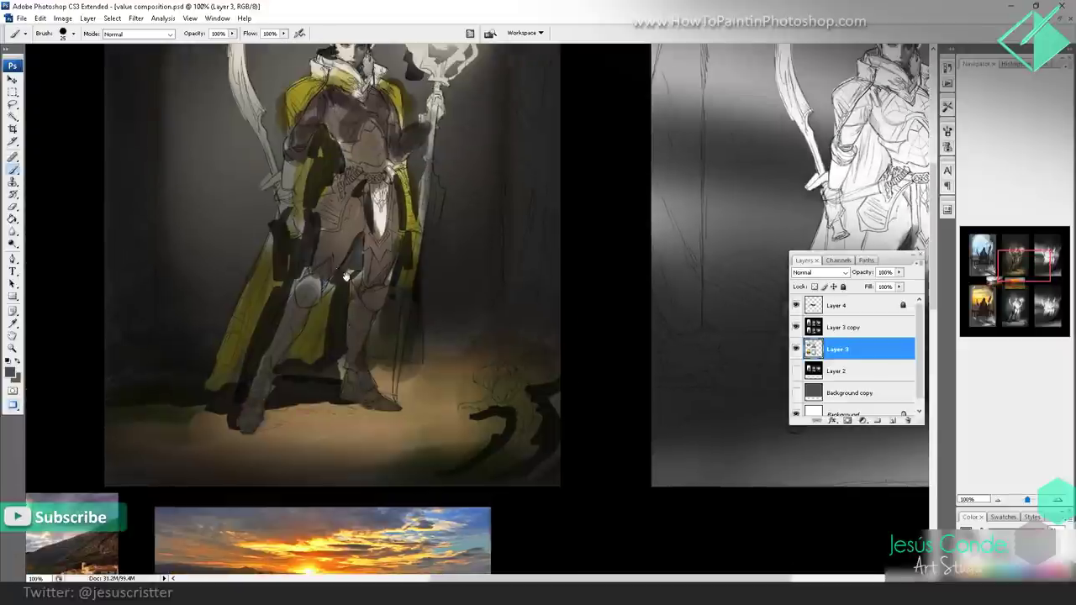
{"action": "left_click_drag", "start_coordinate": [313, 268], "coordinate": [318, 294]}
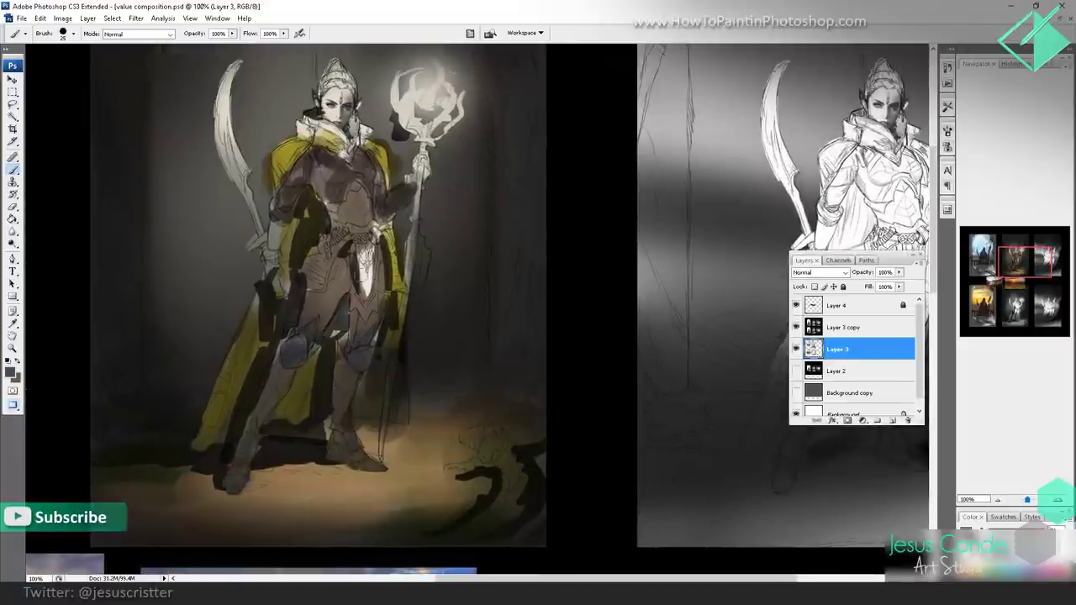
- Paint blue-grey over the upper staff-bearer's hanging waist cloth, hip, forearm and collar
{"action": "mouse_move", "coordinate": [362, 243]}
{"action": "left_mouse_down"}
{"action": "mouse_move", "coordinate": [367, 290]}
{"action": "mouse_move", "coordinate": [360, 269]}
{"action": "left_mouse_up"}
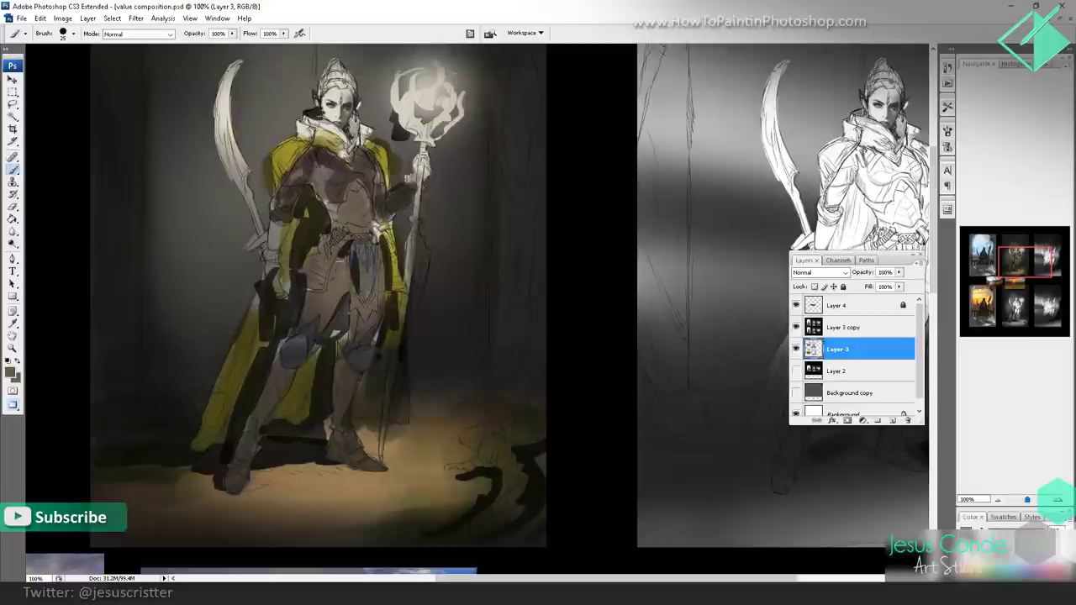
{"action": "left_click_drag", "start_coordinate": [373, 264], "coordinate": [382, 268]}
{"action": "left_click_drag", "start_coordinate": [308, 274], "coordinate": [317, 282]}
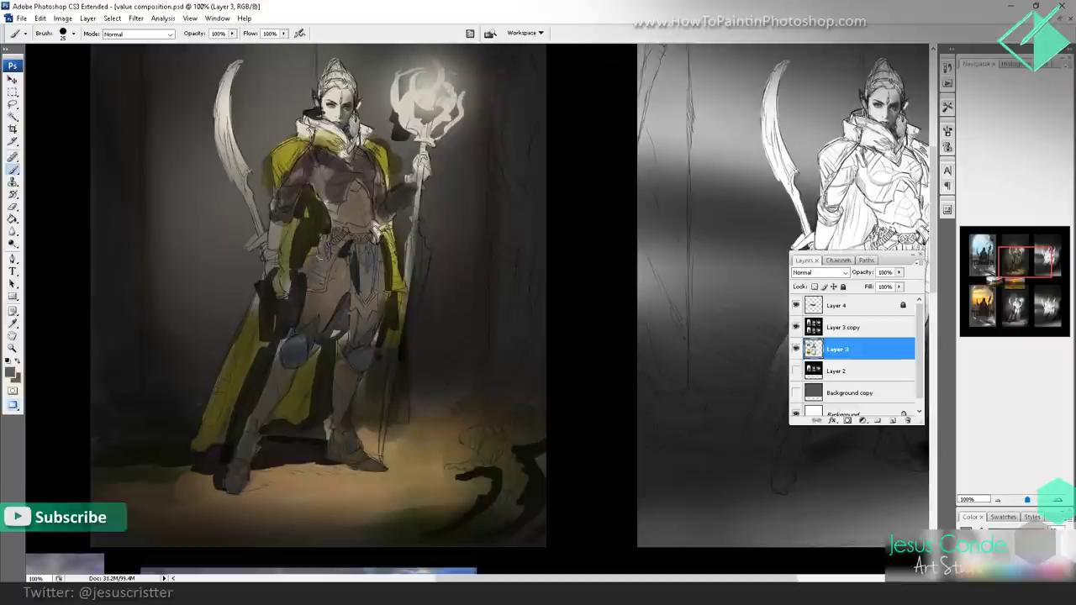
{"action": "mouse_move", "coordinate": [322, 237]}
{"action": "left_mouse_down"}
{"action": "mouse_move", "coordinate": [298, 276]}
{"action": "mouse_move", "coordinate": [269, 268]}
{"action": "mouse_move", "coordinate": [280, 227]}
{"action": "mouse_move", "coordinate": [282, 243]}
{"action": "left_mouse_up"}
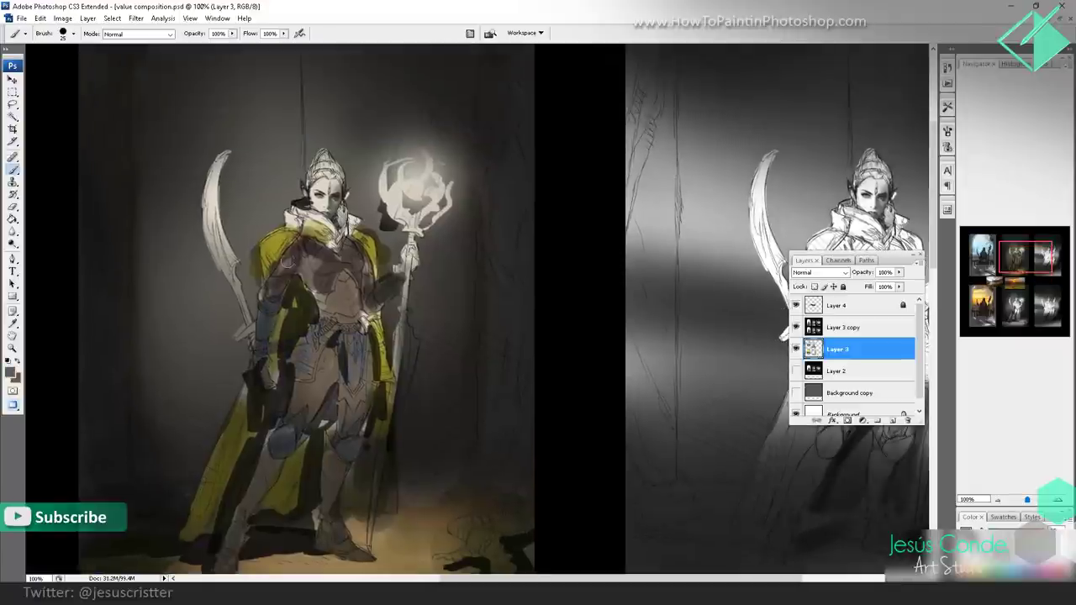
{"action": "mouse_move", "coordinate": [288, 262]}
{"action": "left_mouse_down"}
{"action": "mouse_move", "coordinate": [298, 229]}
{"action": "mouse_move", "coordinate": [340, 236]}
{"action": "mouse_move", "coordinate": [350, 222]}
{"action": "mouse_move", "coordinate": [333, 243]}
{"action": "mouse_move", "coordinate": [295, 219]}
{"action": "mouse_move", "coordinate": [344, 217]}
{"action": "mouse_move", "coordinate": [296, 215]}
{"action": "left_mouse_up"}
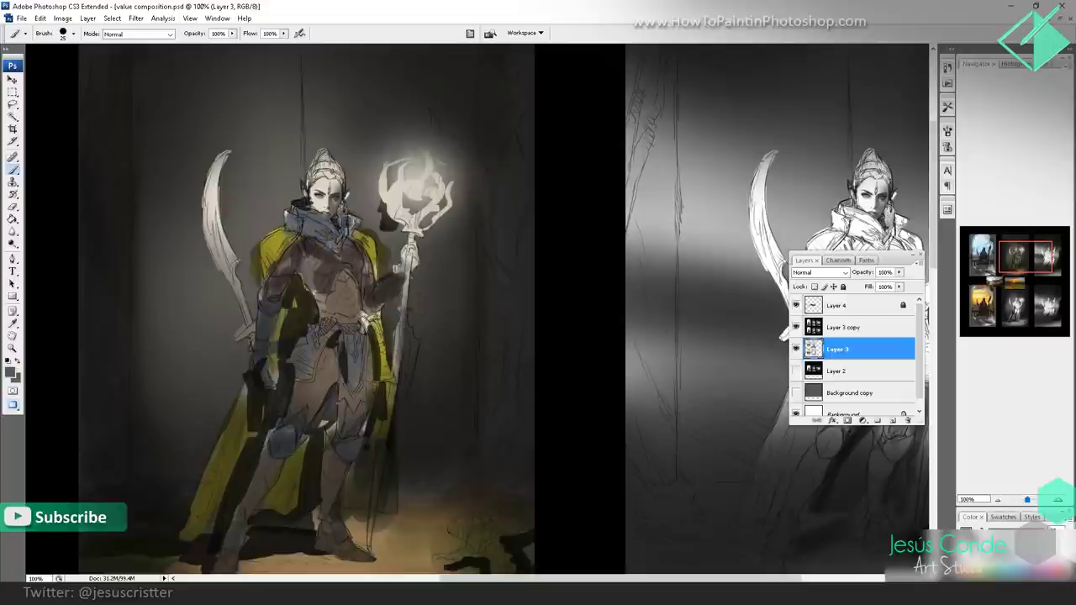
- Examine the coloured staff-bearer at reduced size against the neighbouring compositions and reference photos
{"action": "left_click_drag", "start_coordinate": [395, 276], "coordinate": [425, 213]}
{"action": "left_click", "coordinate": [425, 214], "text": "ctrl+alt"}
{"action": "left_click", "coordinate": [426, 214], "text": "ctrl+alt"}
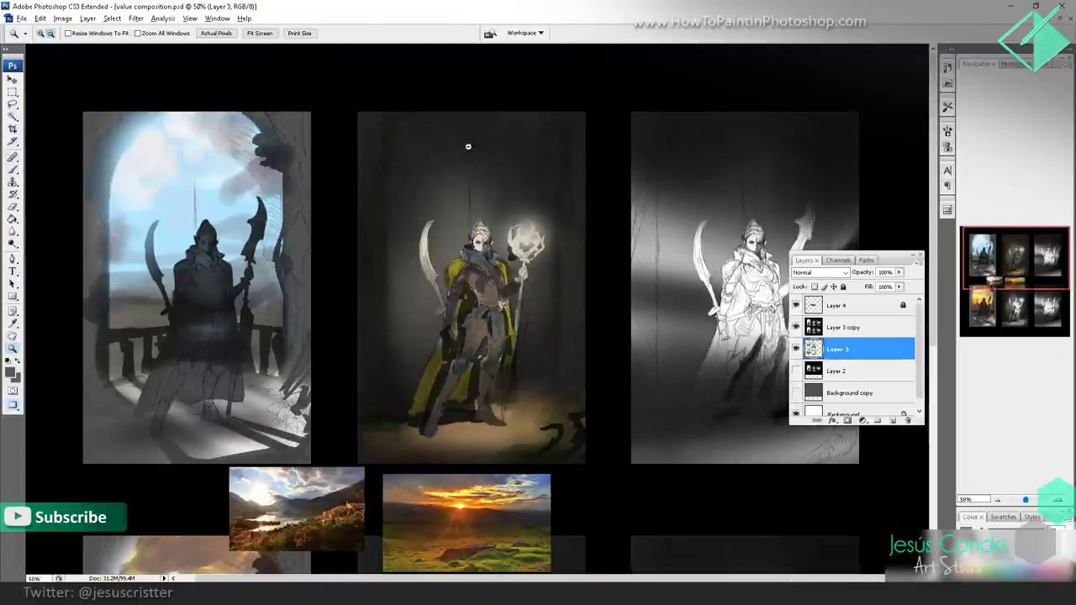
{"action": "left_click_drag", "start_coordinate": [482, 257], "coordinate": [498, 141]}
{"action": "mouse_move", "coordinate": [465, 202]}
{"action": "left_mouse_down"}
{"action": "mouse_move", "coordinate": [469, 175]}
{"action": "mouse_move", "coordinate": [514, 202]}
{"action": "left_mouse_up"}
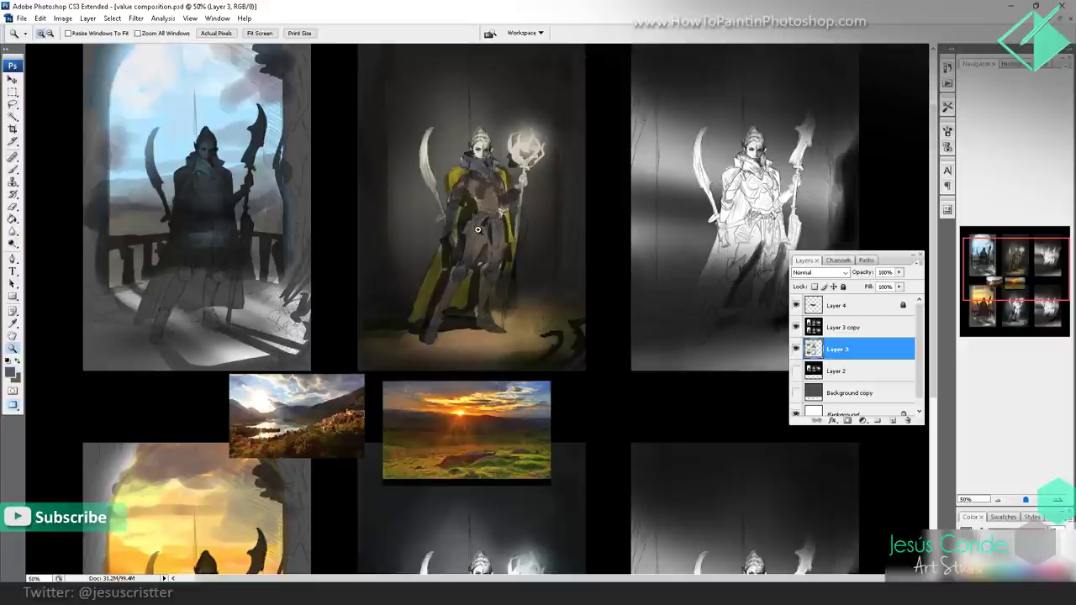
{"action": "left_click", "coordinate": [483, 233]}
{"action": "left_click_drag", "start_coordinate": [558, 252], "coordinate": [577, 219]}
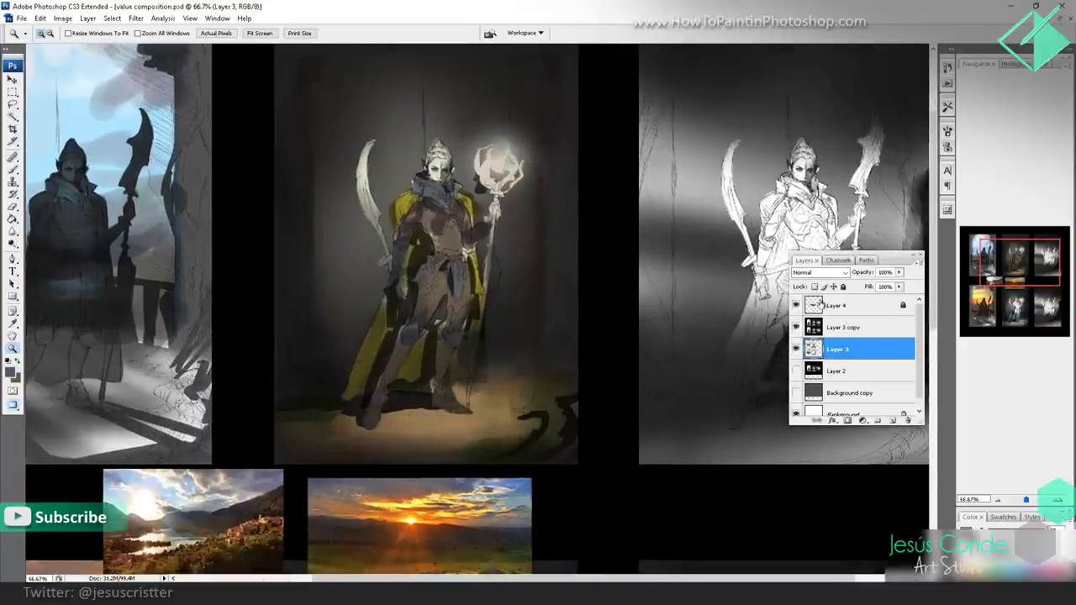
- Create a new empty layer directly above Layer 3 copy
{"action": "left_click", "coordinate": [845, 327]}
{"action": "key", "text": "ctrl+shift+alt+n"}
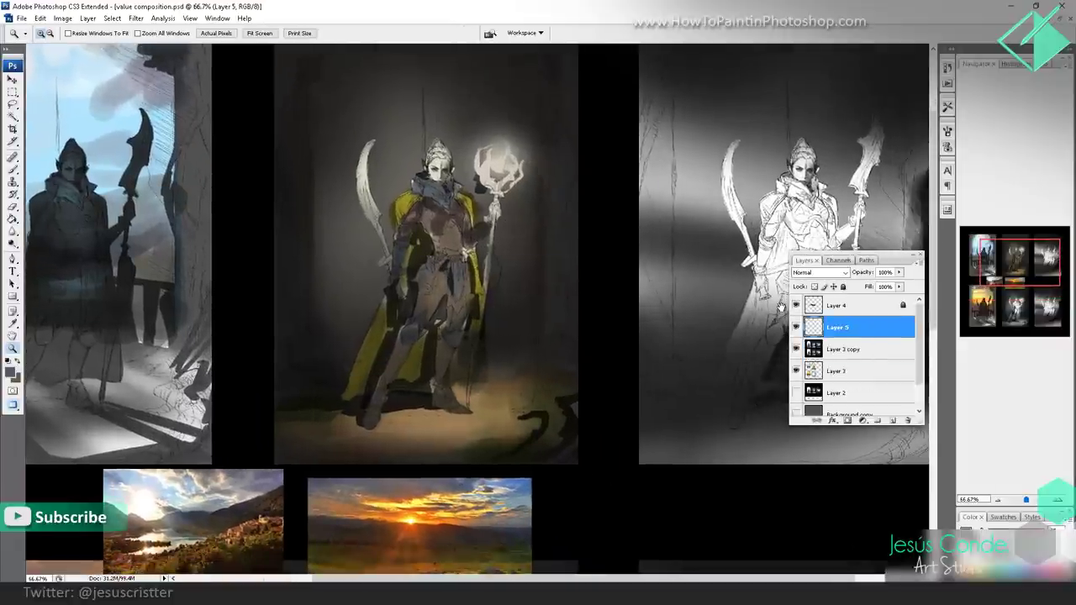
{"action": "left_click_drag", "start_coordinate": [432, 256], "coordinate": [469, 196]}
{"action": "left_click", "coordinate": [438, 231], "text": "alt"}
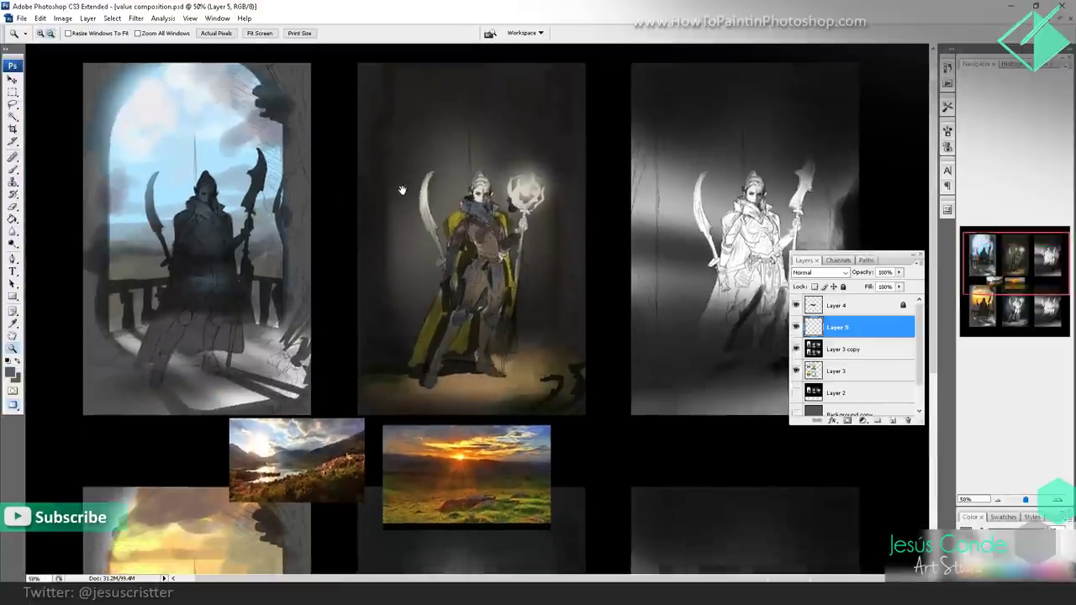
- Set the brush's foreground colour to a light orange-tan skin tone
{"action": "key", "text": "b"}
{"action": "left_click", "coordinate": [12, 372]}
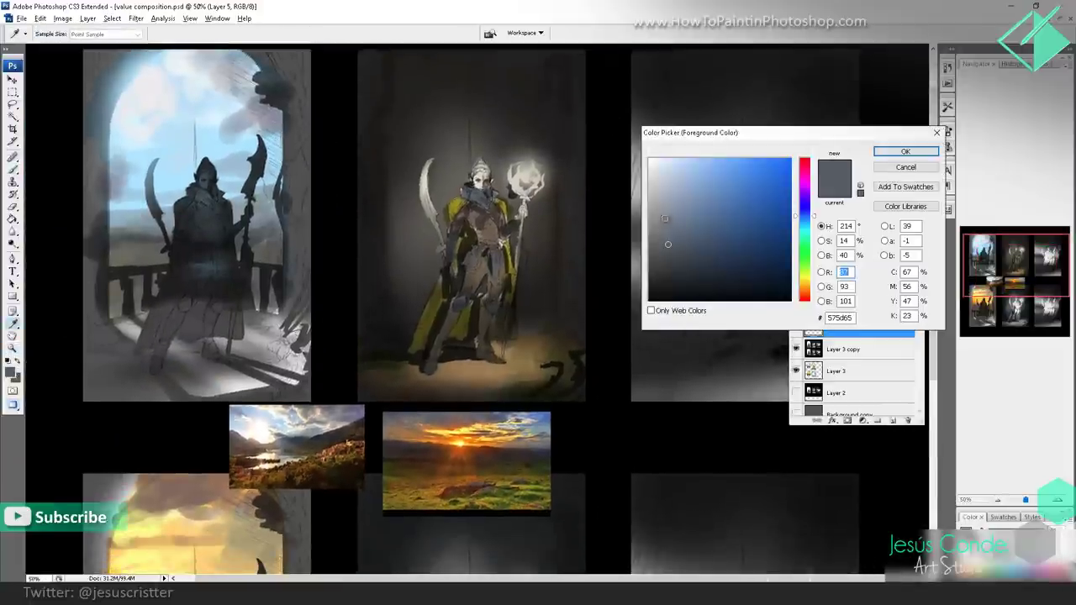
{"action": "mouse_move", "coordinate": [695, 207]}
{"action": "left_mouse_down"}
{"action": "mouse_move", "coordinate": [676, 203]}
{"action": "mouse_move", "coordinate": [695, 188]}
{"action": "left_mouse_up"}
{"action": "left_click", "coordinate": [808, 288]}
{"action": "left_click", "coordinate": [685, 190]}
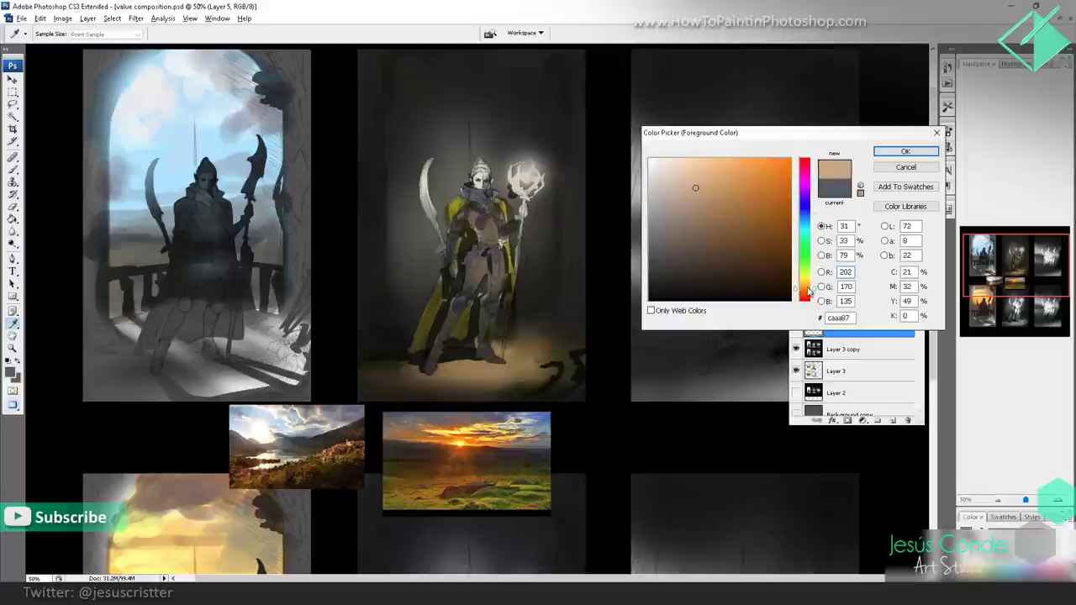
{"action": "left_click", "coordinate": [905, 152]}
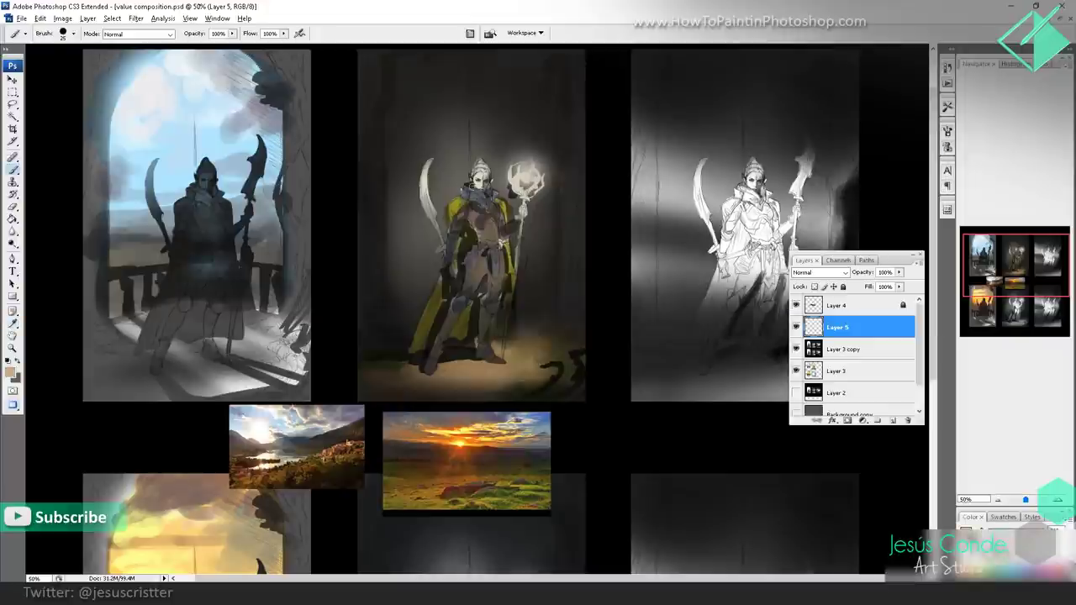
- Undo the trial dab on the face, fully lock Layer 3 copy, and paint the face's skin tone on Layer 3
{"action": "left_click", "coordinate": [480, 182]}
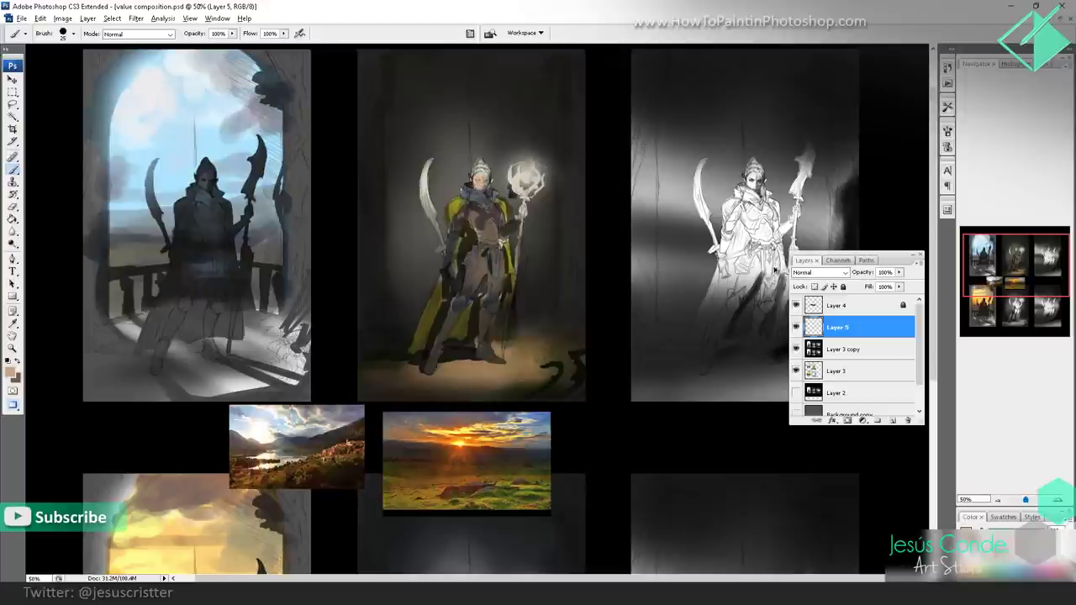
{"action": "key", "text": "ctrl+z"}
{"action": "left_click", "coordinate": [847, 349]}
{"action": "left_click", "coordinate": [843, 286]}
{"action": "left_click", "coordinate": [840, 371]}
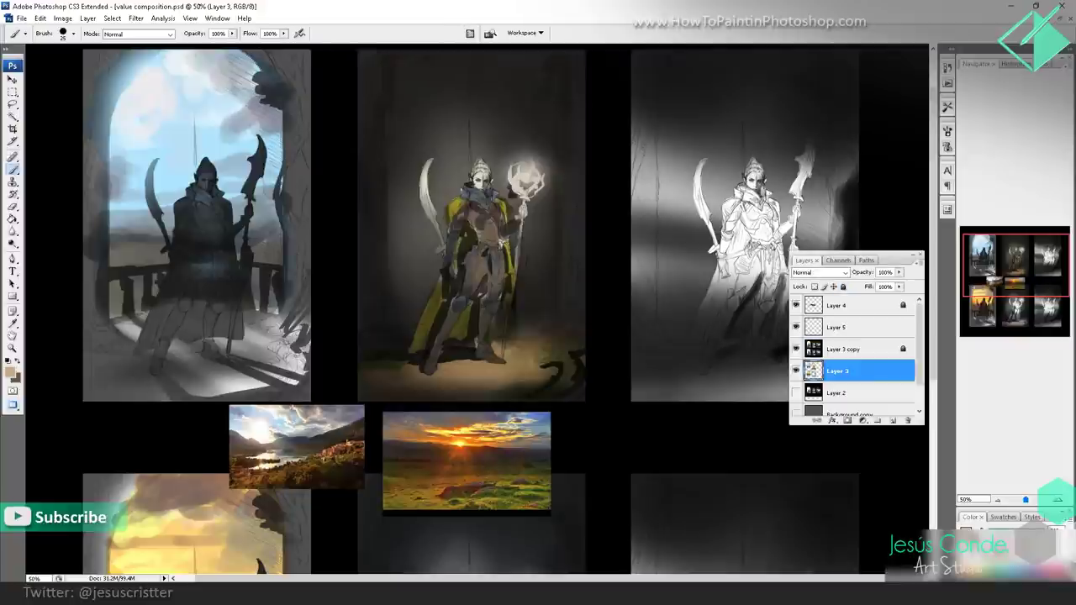
{"action": "left_click_drag", "start_coordinate": [486, 178], "coordinate": [483, 182]}
- Paint a row of skin-tone, yellow-green and grey-brown palette swatches beside the sunset photo on Layer 5, sampling the cloak and armour
{"action": "left_click", "coordinate": [835, 328]}
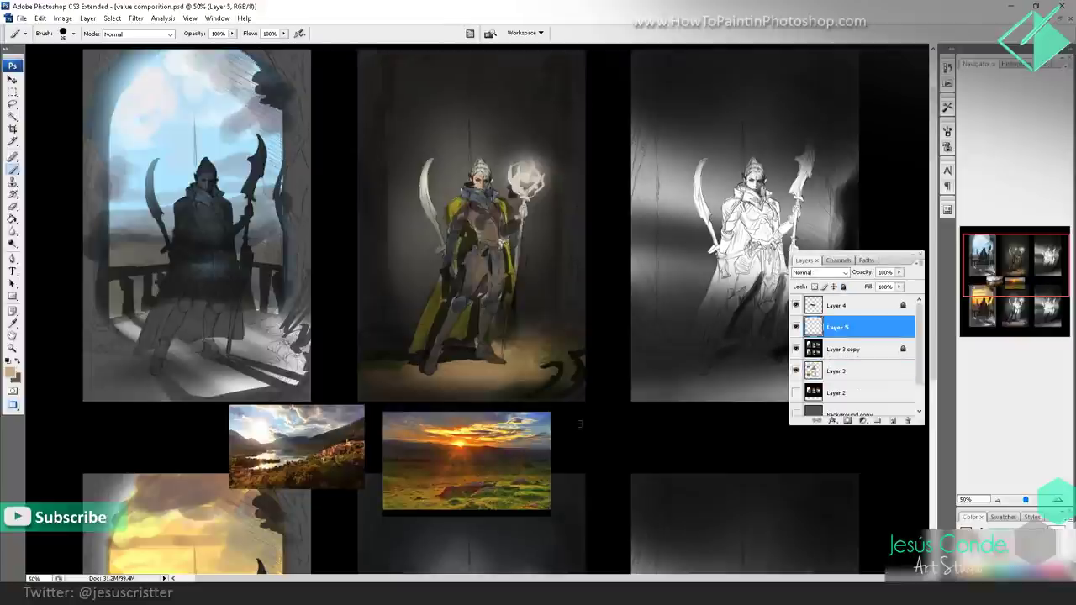
{"action": "left_click_drag", "start_coordinate": [580, 425], "coordinate": [579, 415]}
{"action": "left_click", "coordinate": [839, 368]}
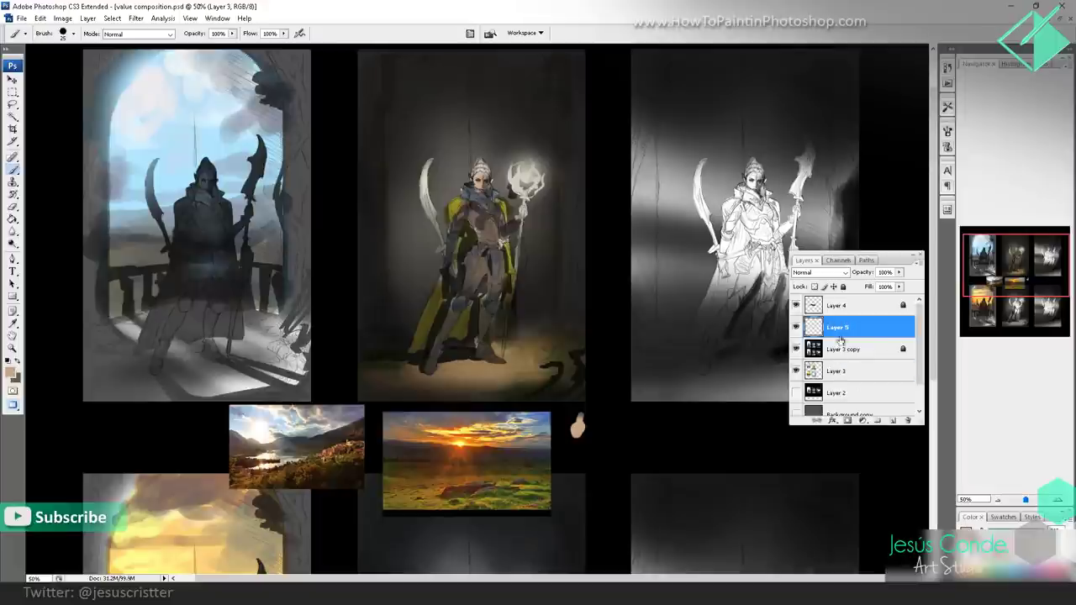
{"action": "left_click", "coordinate": [839, 371]}
{"action": "left_click", "coordinate": [838, 328]}
{"action": "left_click", "coordinate": [839, 369]}
{"action": "left_click", "coordinate": [835, 329]}
{"action": "left_click_drag", "start_coordinate": [580, 428], "coordinate": [615, 430]}
{"action": "left_click", "coordinate": [463, 205], "text": "alt"}
{"action": "left_click", "coordinate": [481, 278], "text": "alt"}
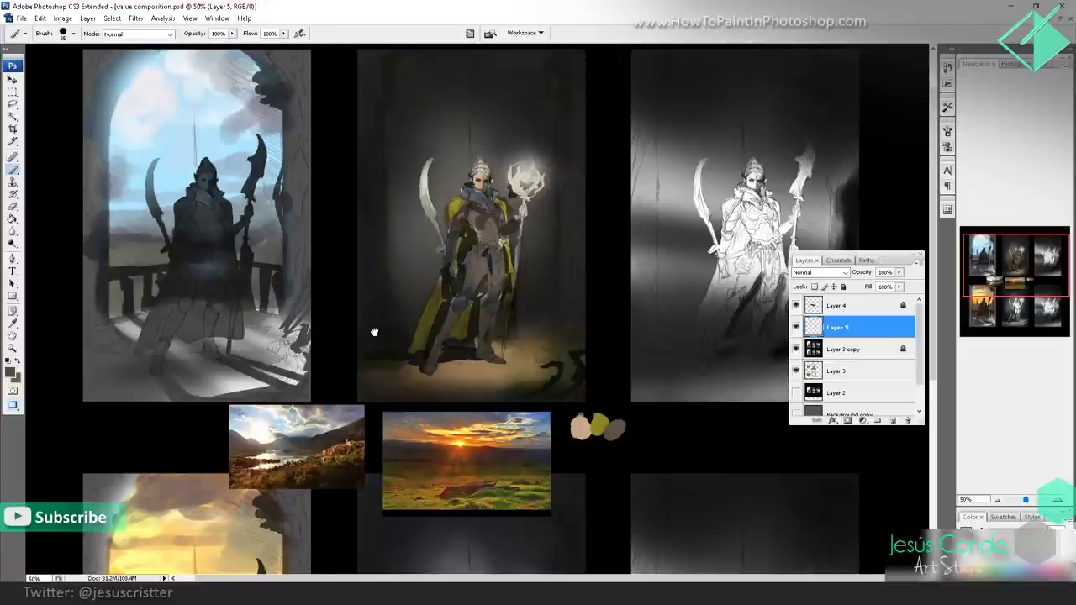
- Paint dark blue-grey, light grey and near-black swatches beside the lake photo, sampling from the blue-sky arch composition
{"action": "left_click_drag", "start_coordinate": [374, 332], "coordinate": [366, 222]}
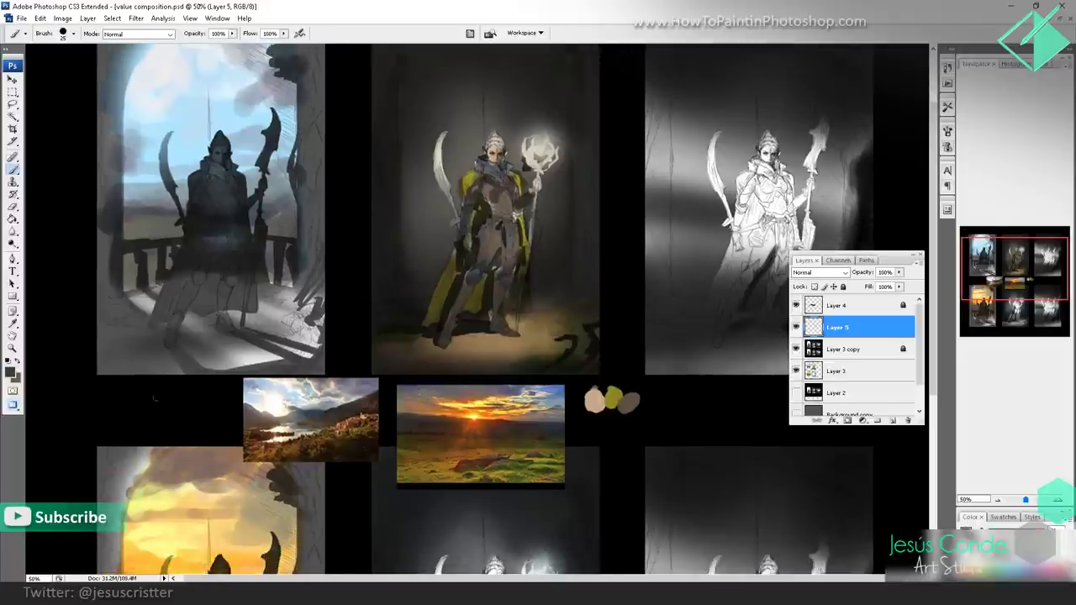
{"action": "left_click_drag", "start_coordinate": [171, 400], "coordinate": [177, 400]}
{"action": "left_click", "coordinate": [242, 342], "text": "alt"}
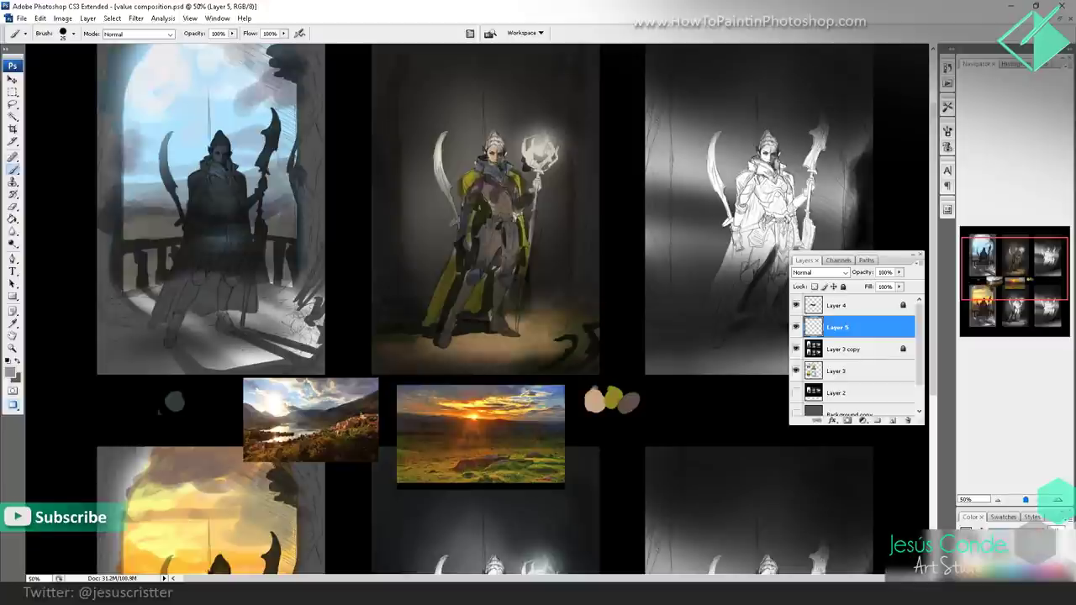
{"action": "left_click", "coordinate": [161, 398]}
{"action": "left_click", "coordinate": [222, 229], "text": "alt"}
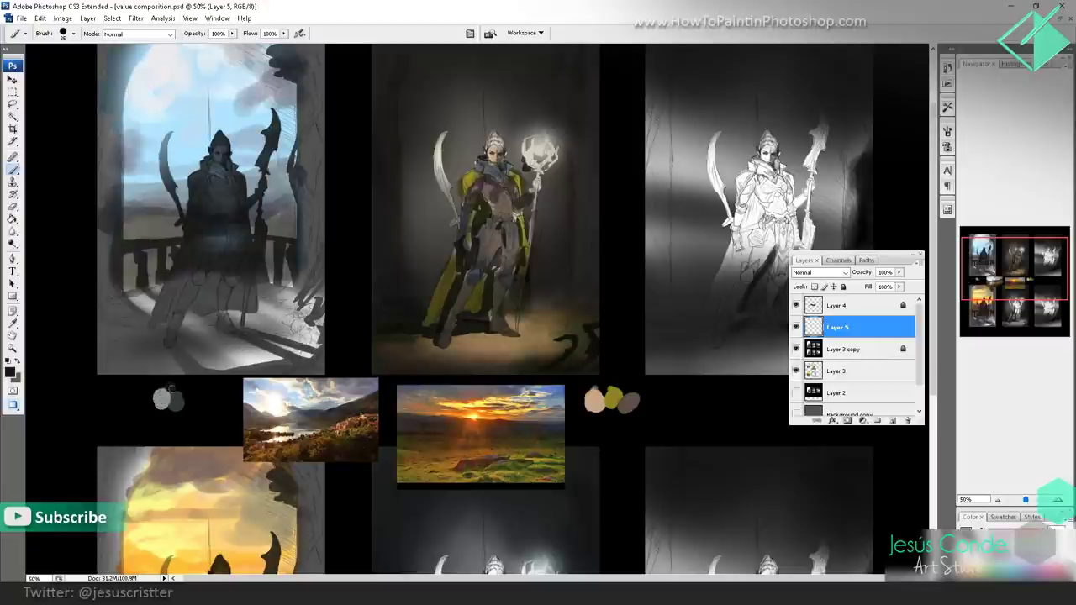
{"action": "left_click", "coordinate": [178, 381]}
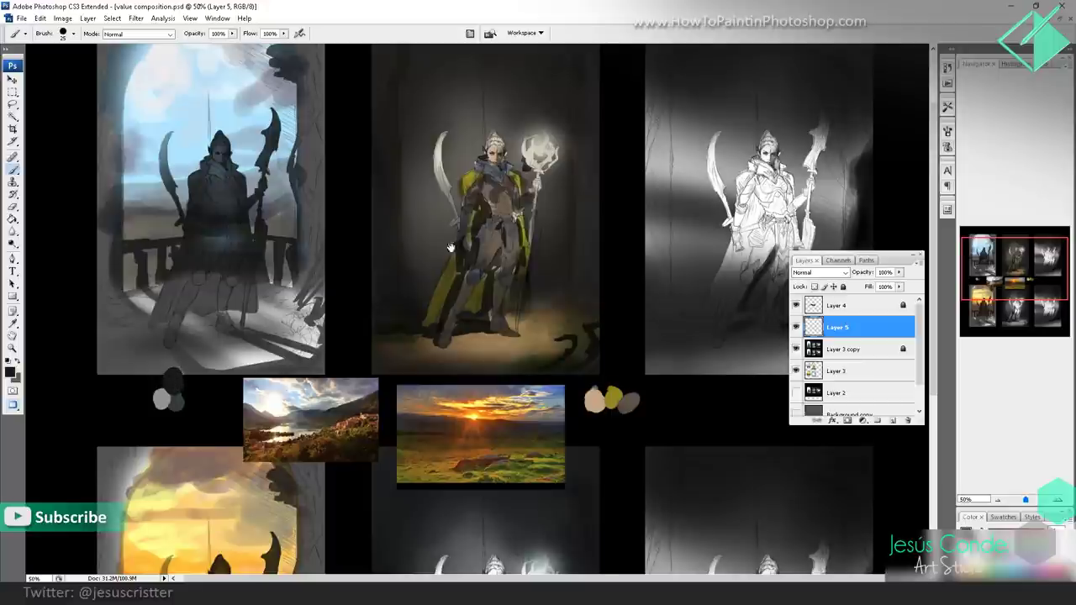
{"action": "left_click_drag", "start_coordinate": [451, 247], "coordinate": [456, 219]}
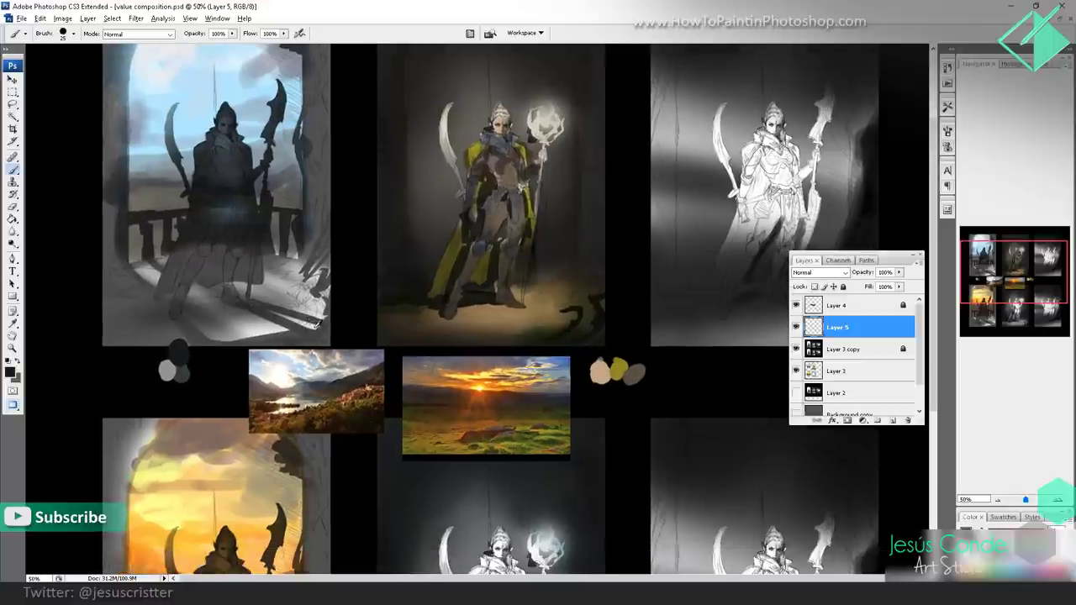
- Add a mid-grey and a white swatch to the palette beside the lake photo on Layer 5
{"action": "left_click", "coordinate": [164, 379], "text": "alt"}
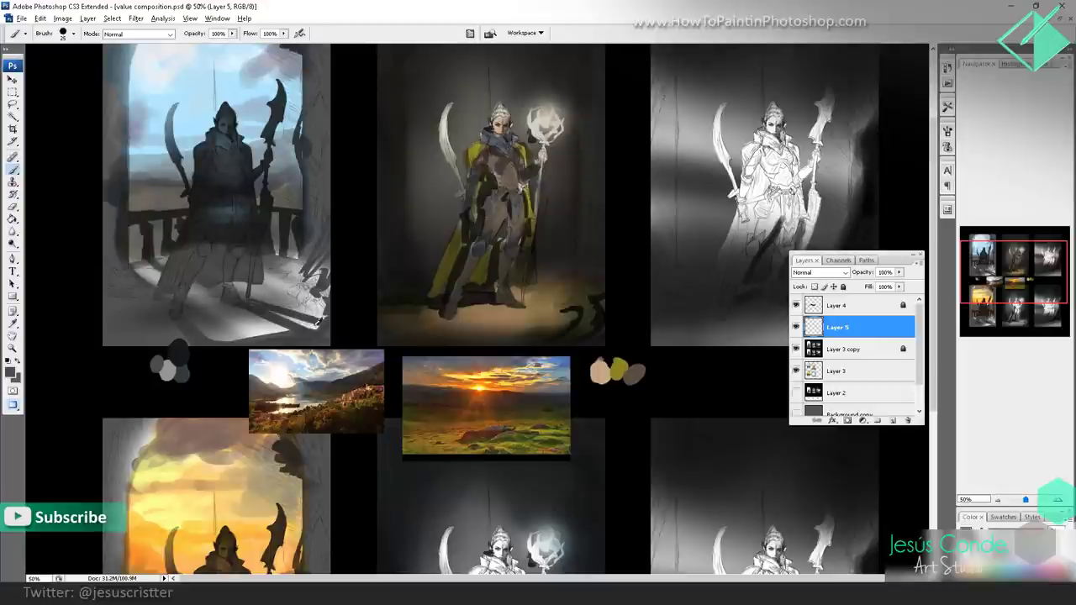
{"action": "left_click", "coordinate": [9, 360]}
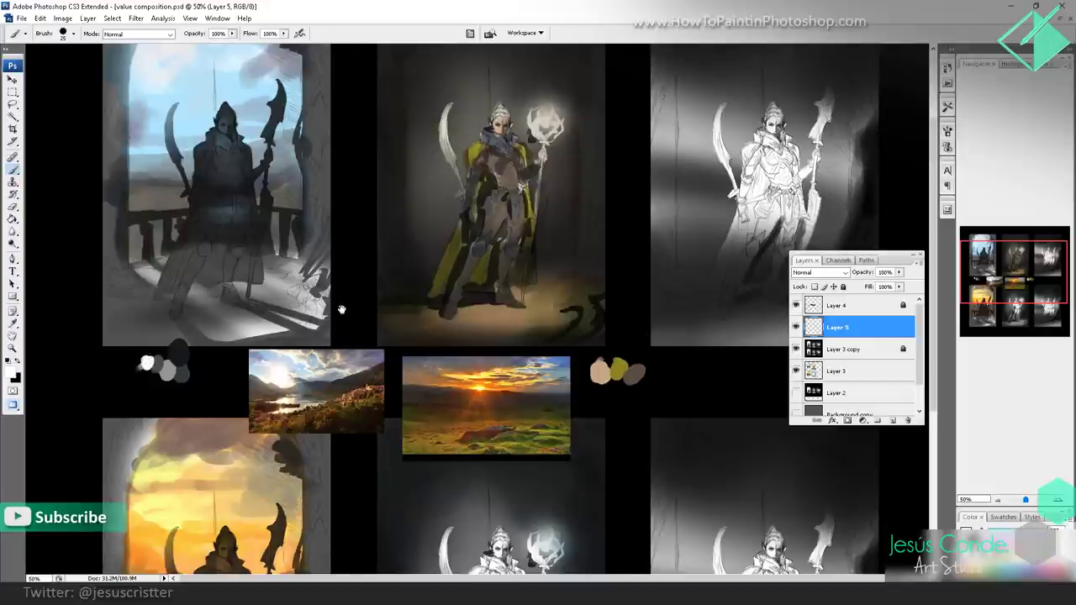
{"action": "left_click_drag", "start_coordinate": [342, 309], "coordinate": [390, 267]}
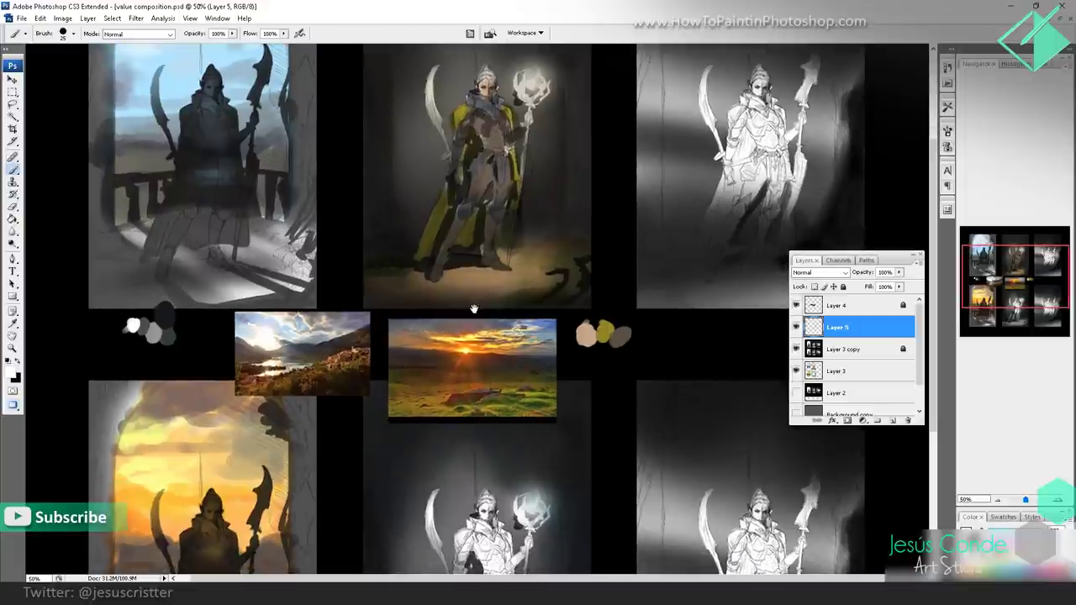
{"action": "left_click_drag", "start_coordinate": [474, 295], "coordinate": [469, 312]}
- Paint the hair of the yellow-cloaked figure in the upper middle composition near-black with a small brush
{"action": "key", "text": "z"}
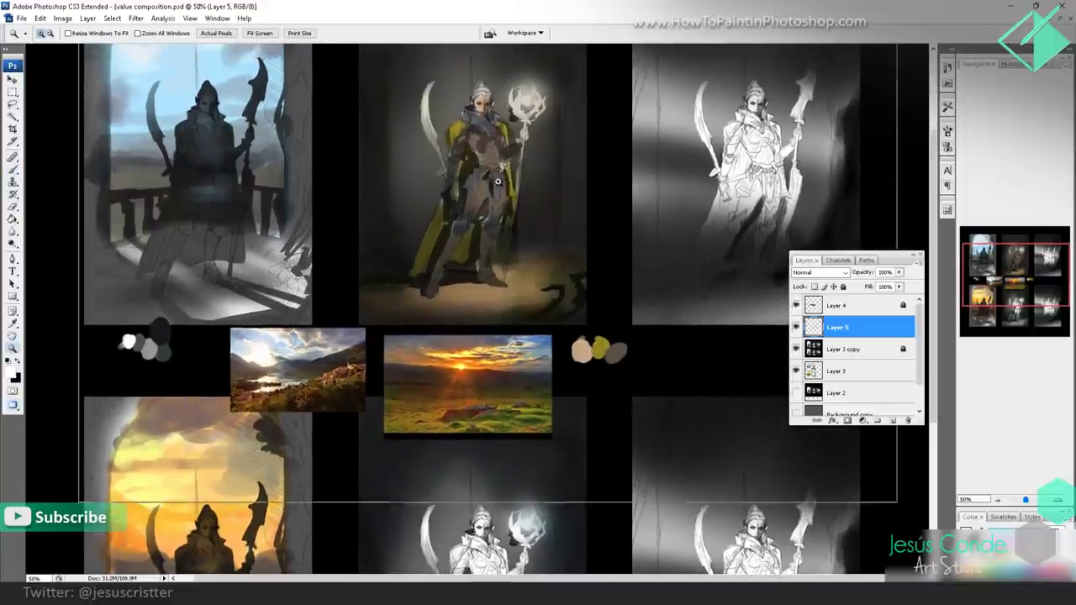
{"action": "left_click", "coordinate": [497, 180]}
{"action": "key", "text": "b"}
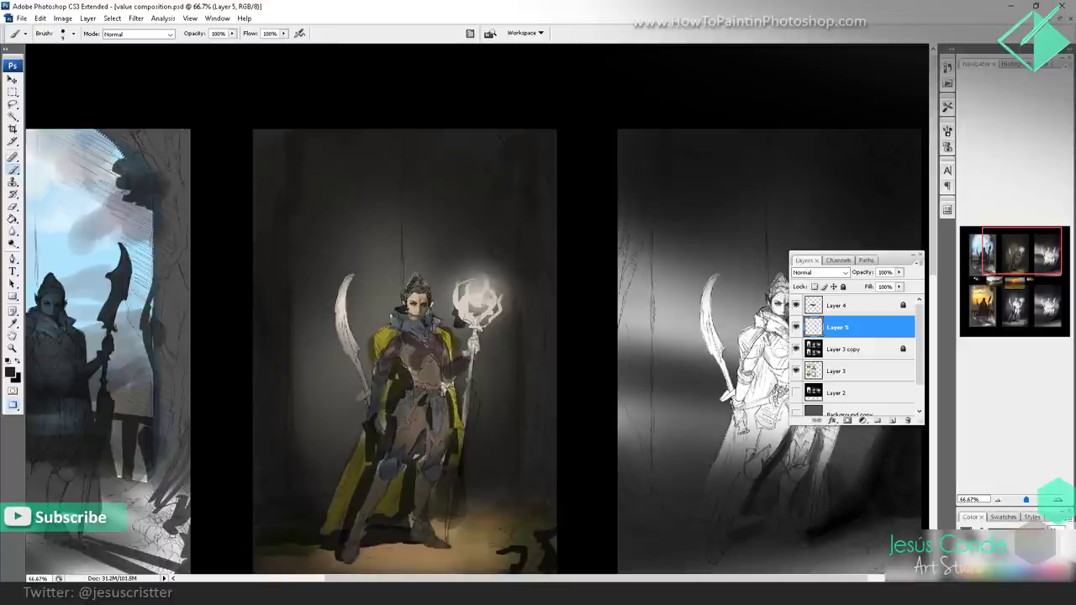
{"action": "left_click_drag", "start_coordinate": [410, 281], "coordinate": [423, 289]}
- Mix a pinkish swatch below the skin-tone swatch by painting a deep red dab and blending the sampled skin tone over it
{"action": "left_click_drag", "start_coordinate": [426, 335], "coordinate": [454, 97]}
{"action": "left_click", "coordinate": [12, 376]}
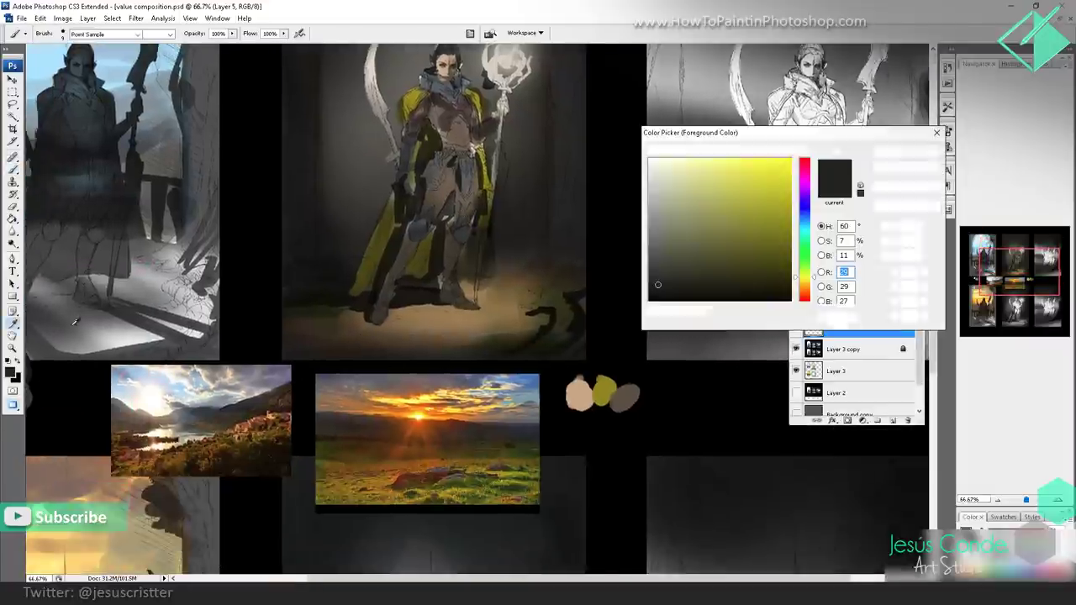
{"action": "left_click", "coordinate": [807, 158]}
{"action": "left_click", "coordinate": [761, 219]}
{"action": "left_click", "coordinate": [885, 152]}
{"action": "key", "text": "b"}
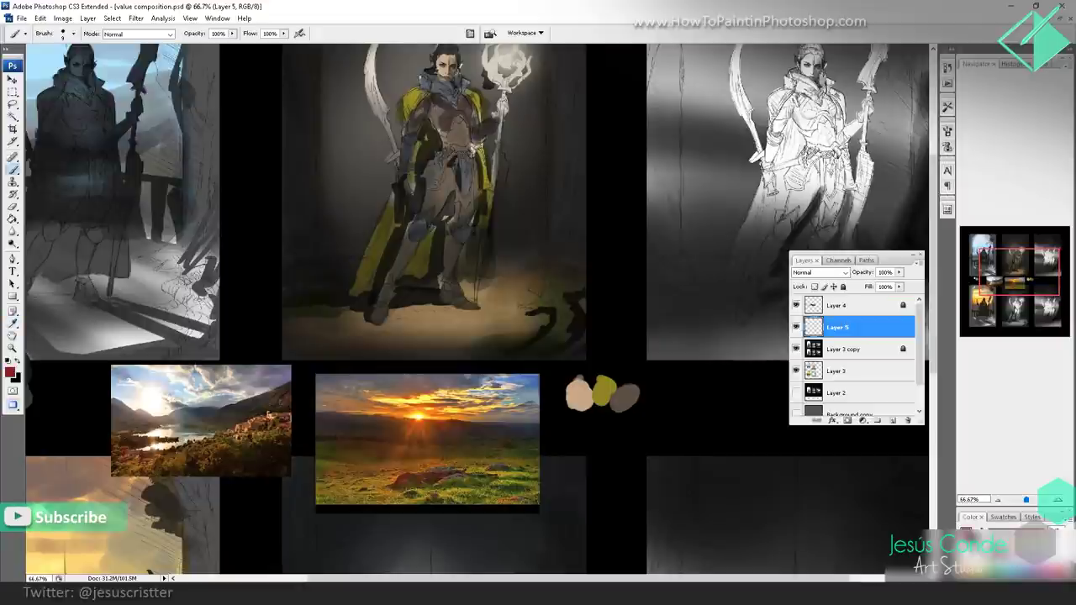
{"action": "left_click_drag", "start_coordinate": [587, 422], "coordinate": [585, 411]}
{"action": "left_click", "coordinate": [585, 395], "text": "alt"}
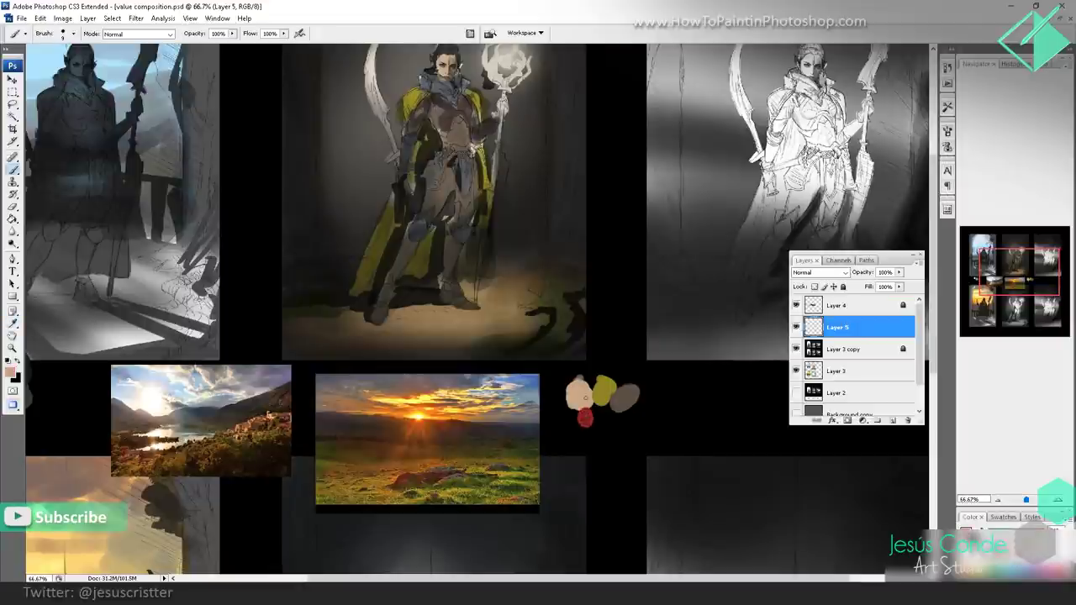
{"action": "mouse_move", "coordinate": [586, 407]}
{"action": "left_mouse_down"}
{"action": "mouse_move", "coordinate": [584, 425]}
{"action": "mouse_move", "coordinate": [588, 414]}
{"action": "left_mouse_up"}
- Sample the mixed pinkish tone and touch up the yellow-cloaked figure's face with a small brush
{"action": "left_click", "coordinate": [591, 412], "text": "alt"}
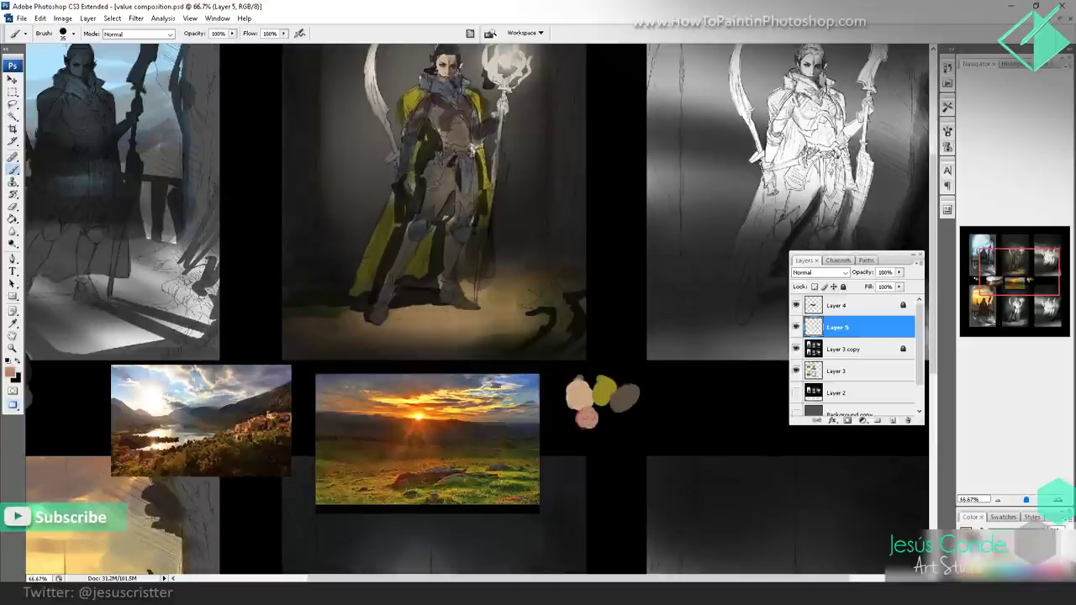
{"action": "left_click", "coordinate": [442, 100], "text": "ctrl"}
{"action": "key", "text": "p"}
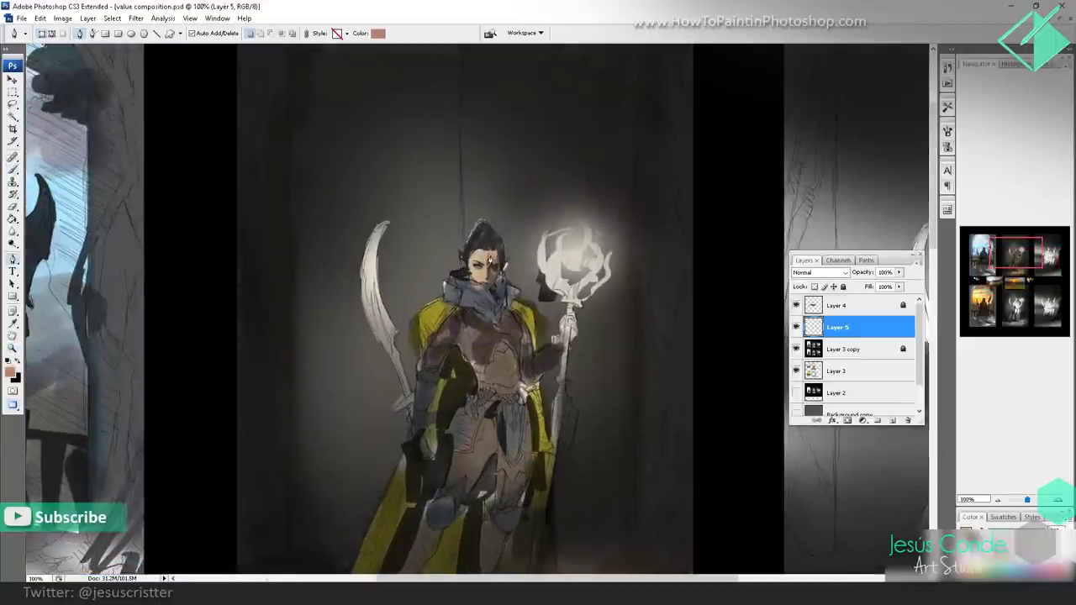
{"action": "key", "text": "b"}
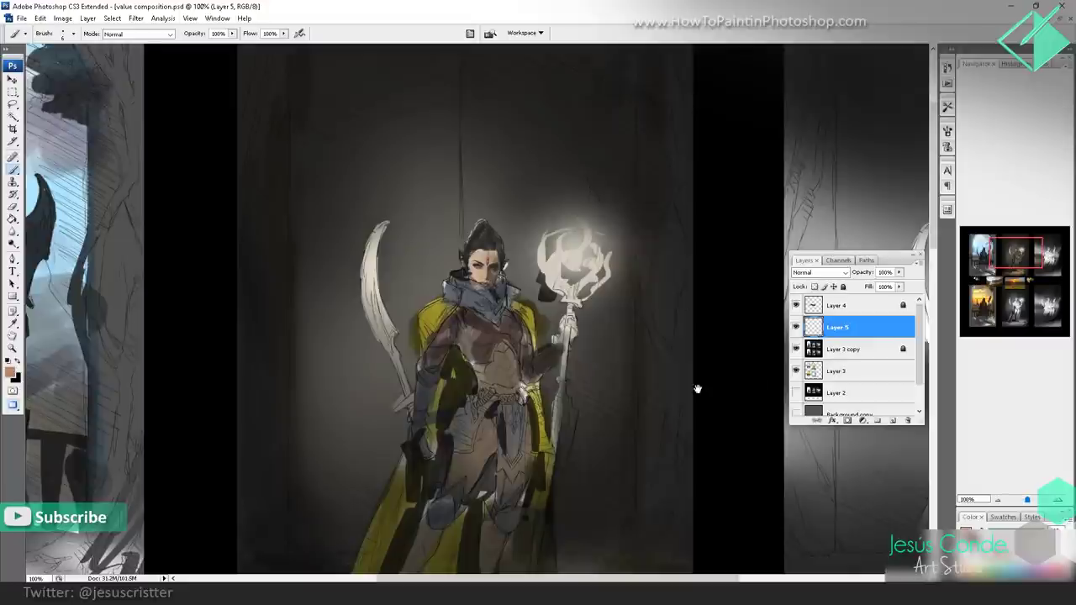
- On Layer 3, sample the light skin swatch and tint the face of the sunset thumbnail's silhouetted figure
{"action": "left_click_drag", "start_coordinate": [704, 416], "coordinate": [693, 236]}
{"action": "left_click", "coordinate": [813, 371]}
{"action": "left_click_drag", "start_coordinate": [641, 146], "coordinate": [620, 261]}
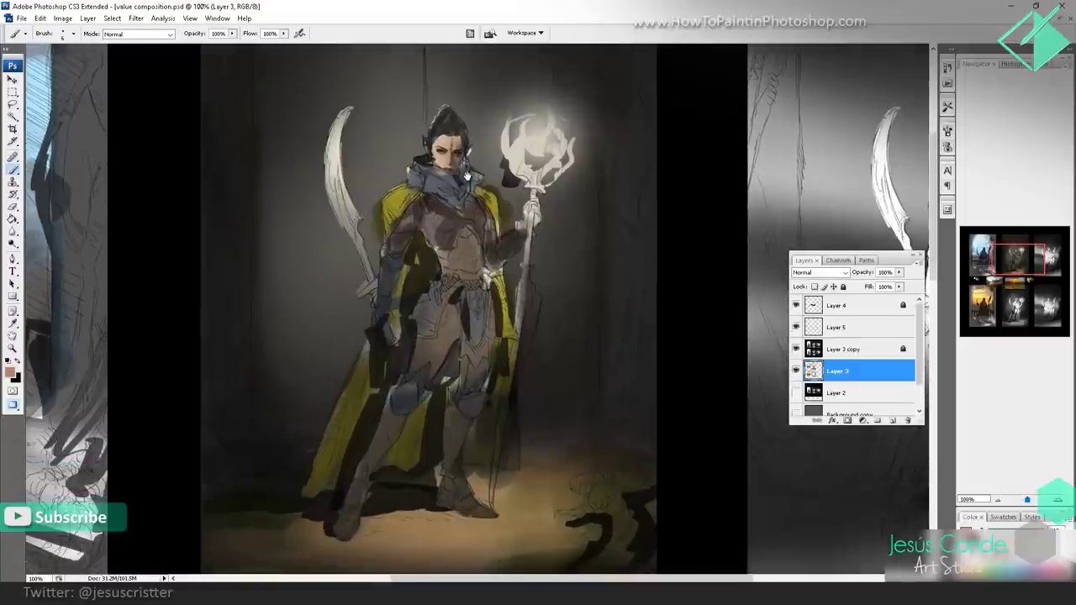
{"action": "left_click_drag", "start_coordinate": [469, 176], "coordinate": [514, 110]}
{"action": "left_click", "coordinate": [530, 223], "text": "alt"}
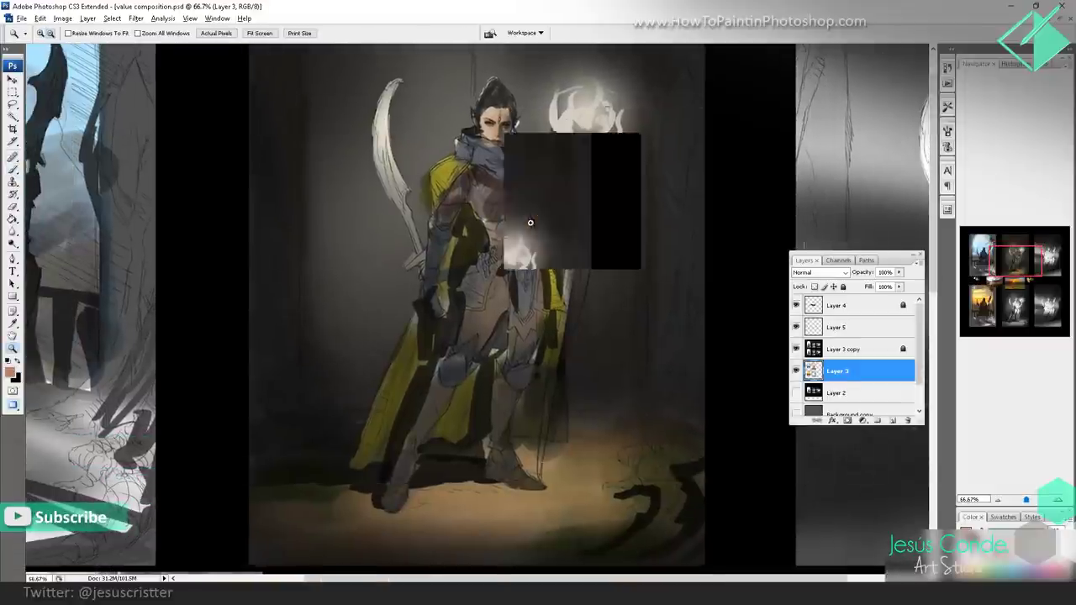
{"action": "left_click_drag", "start_coordinate": [455, 298], "coordinate": [546, 194]}
{"action": "left_click_drag", "start_coordinate": [394, 486], "coordinate": [482, 214]}
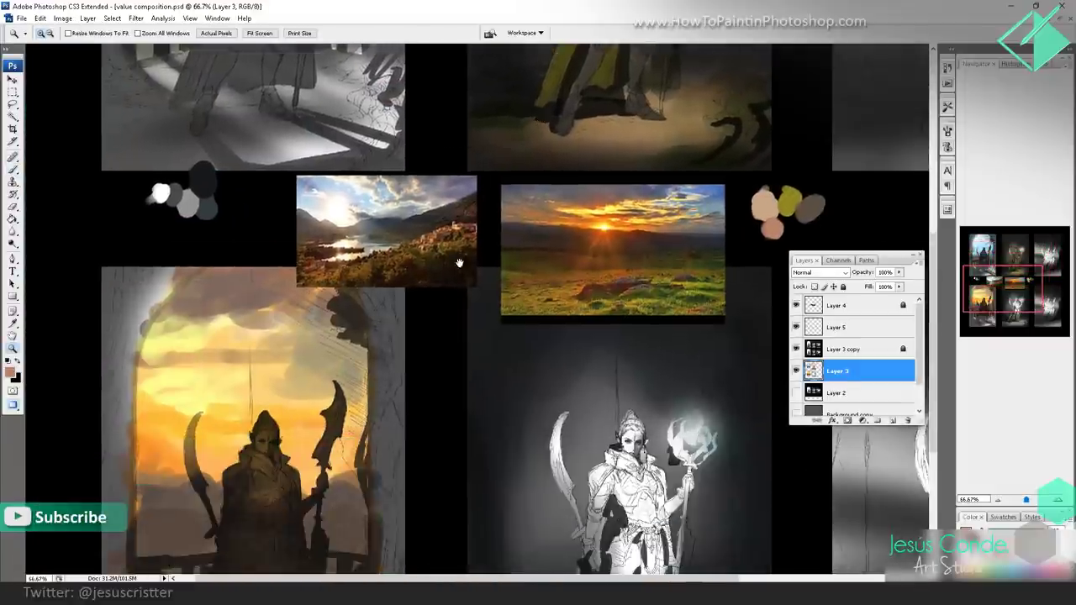
{"action": "left_click_drag", "start_coordinate": [459, 264], "coordinate": [471, 189]}
{"action": "left_click_drag", "start_coordinate": [318, 312], "coordinate": [313, 301]}
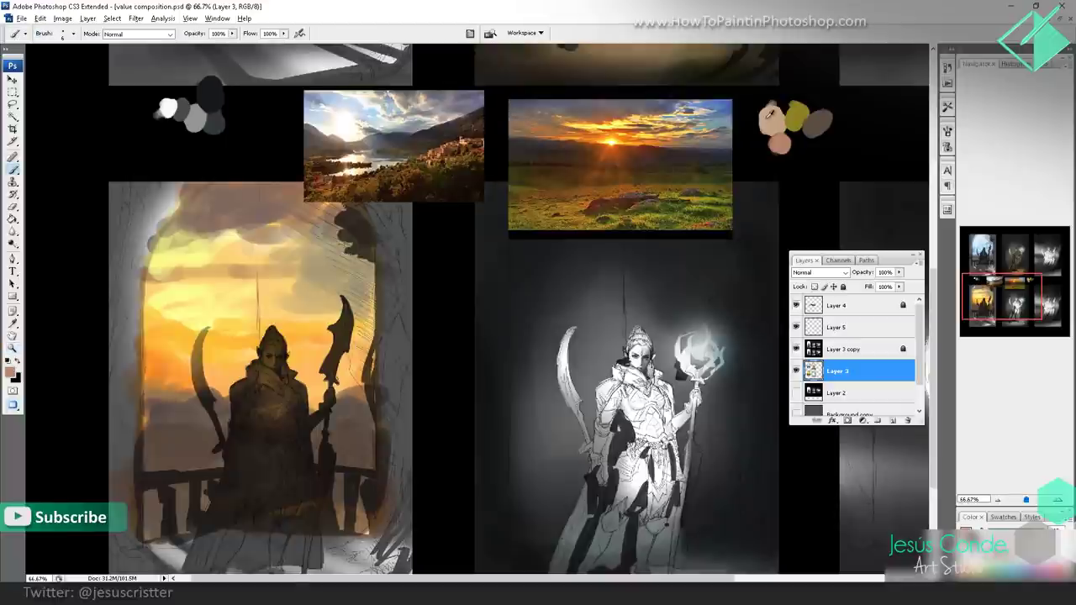
{"action": "left_click", "coordinate": [770, 114], "text": "alt"}
{"action": "left_click", "coordinate": [271, 362], "text": "alt"}
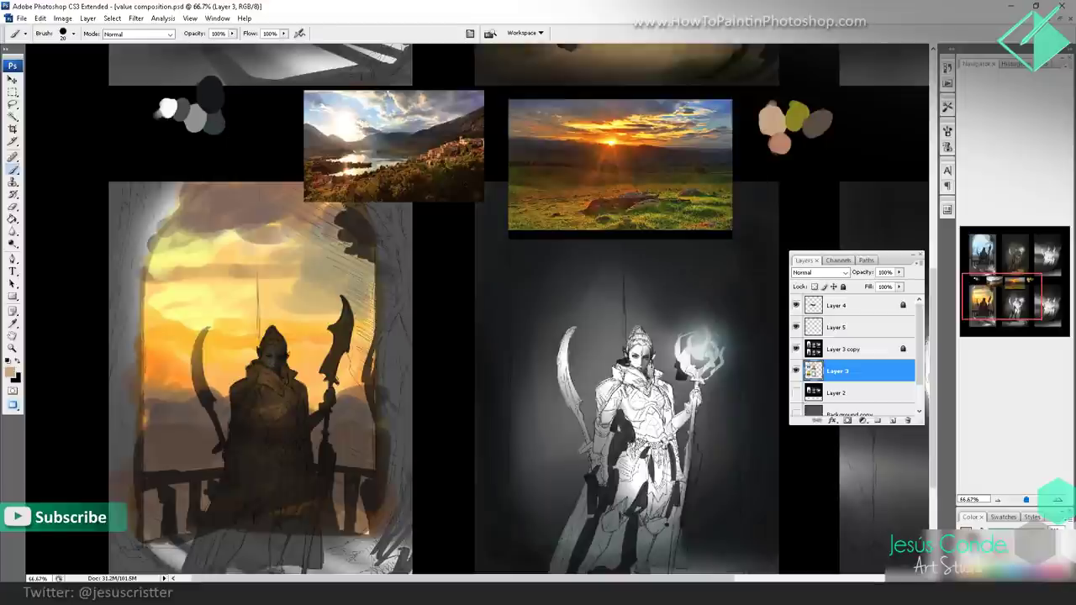
- Sample the yellow-green swatch and, with a larger brush, block in the sunset figure's cloak
{"action": "left_click", "coordinate": [803, 112], "text": "alt"}
{"action": "left_click_drag", "start_coordinate": [350, 331], "coordinate": [358, 273]}
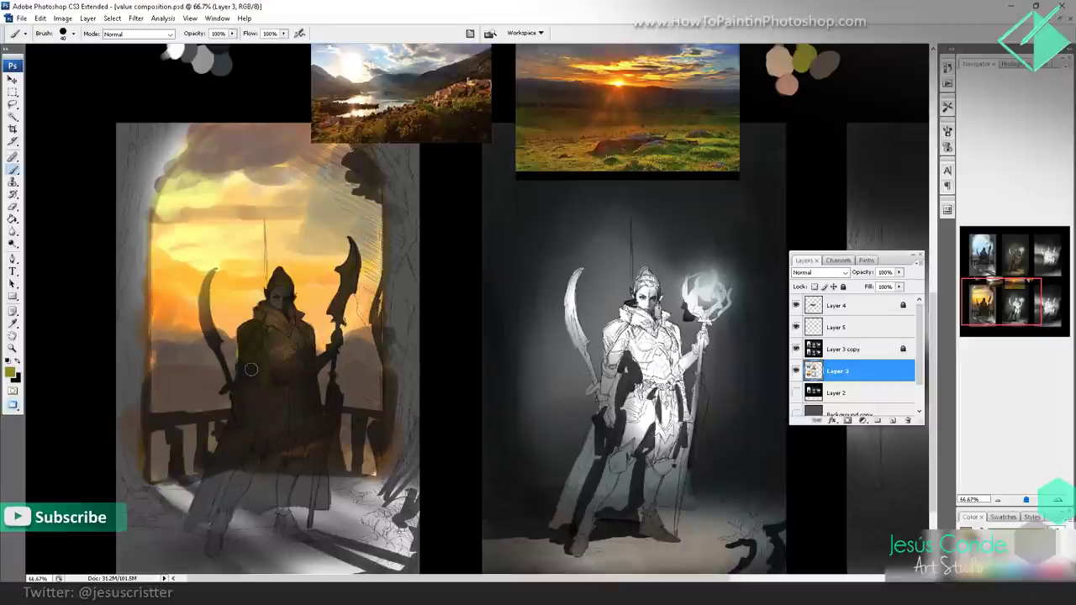
{"action": "key", "text": "]"}
{"action": "mouse_move", "coordinate": [254, 356]}
{"action": "left_mouse_down"}
{"action": "mouse_move", "coordinate": [238, 442]}
{"action": "mouse_move", "coordinate": [270, 432]}
{"action": "mouse_move", "coordinate": [272, 329]}
{"action": "mouse_move", "coordinate": [295, 390]}
{"action": "mouse_move", "coordinate": [289, 326]}
{"action": "mouse_move", "coordinate": [271, 318]}
{"action": "mouse_move", "coordinate": [291, 318]}
{"action": "mouse_move", "coordinate": [302, 332]}
{"action": "mouse_move", "coordinate": [314, 466]}
{"action": "mouse_move", "coordinate": [245, 454]}
{"action": "mouse_move", "coordinate": [246, 409]}
{"action": "mouse_move", "coordinate": [228, 447]}
{"action": "mouse_move", "coordinate": [248, 468]}
{"action": "mouse_move", "coordinate": [221, 481]}
{"action": "mouse_move", "coordinate": [289, 496]}
{"action": "mouse_move", "coordinate": [295, 460]}
{"action": "left_mouse_up"}
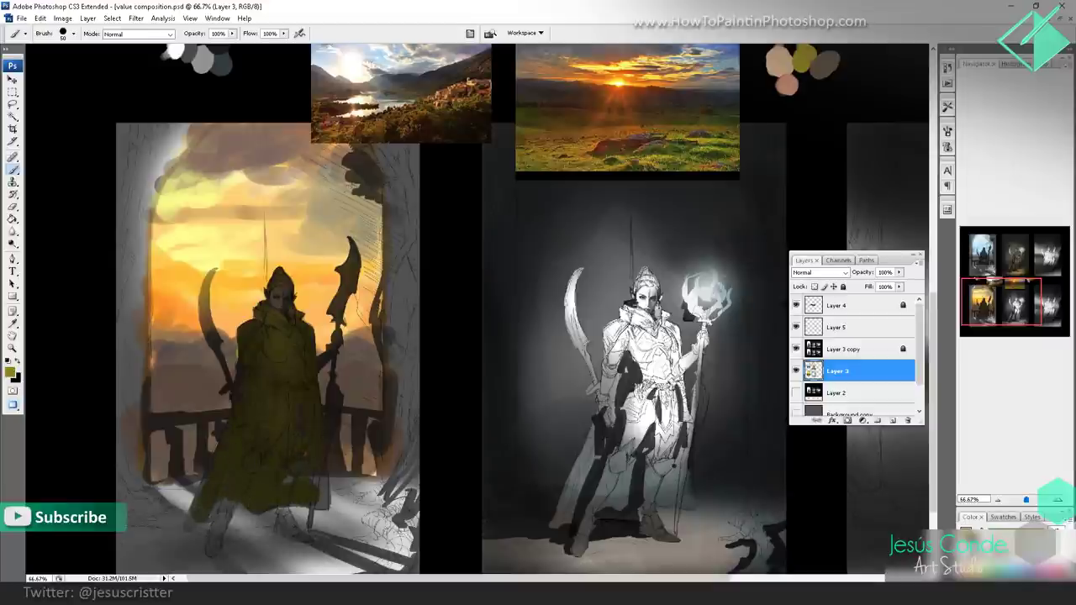
- Sample the dark grey-blue swatch and paint over the sunset figure's body and cloak down to the hem
{"action": "left_click", "coordinate": [222, 66], "text": "alt"}
{"action": "left_click_drag", "start_coordinate": [274, 381], "coordinate": [246, 454]}
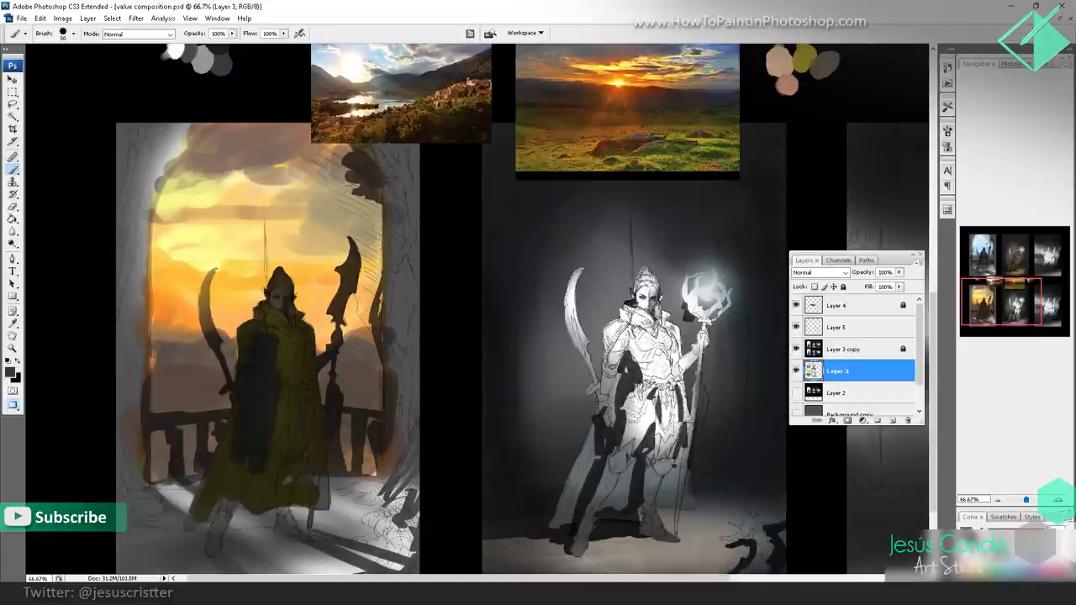
{"action": "mouse_move", "coordinate": [277, 352]}
{"action": "left_mouse_down"}
{"action": "mouse_move", "coordinate": [284, 458]}
{"action": "mouse_move", "coordinate": [308, 425]}
{"action": "mouse_move", "coordinate": [262, 341]}
{"action": "mouse_move", "coordinate": [246, 359]}
{"action": "left_mouse_up"}
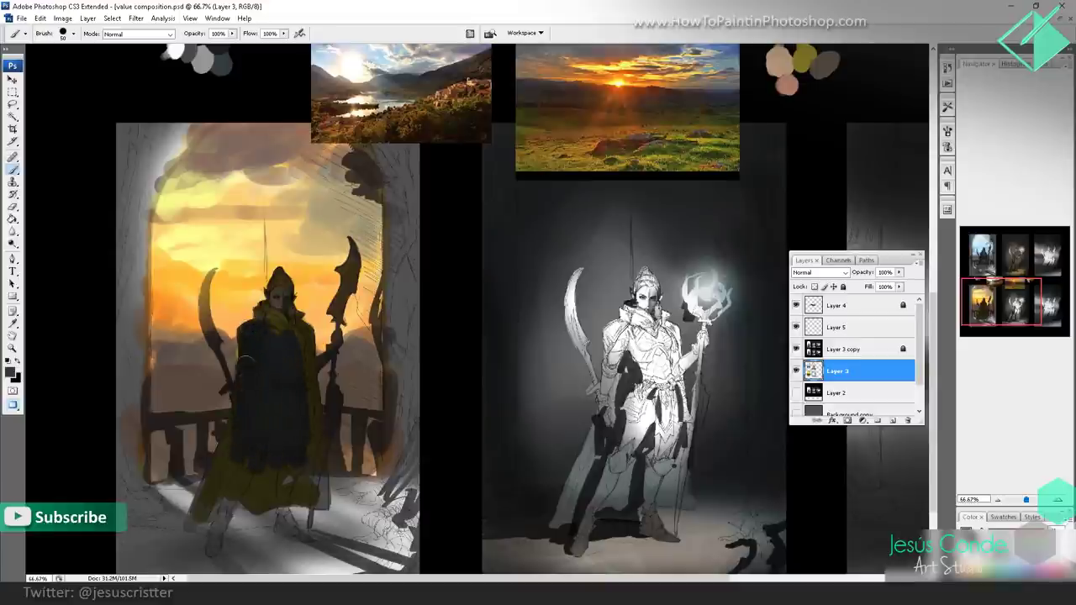
{"action": "mouse_move", "coordinate": [223, 445]}
{"action": "left_mouse_down"}
{"action": "mouse_move", "coordinate": [210, 488]}
{"action": "mouse_move", "coordinate": [277, 463]}
{"action": "mouse_move", "coordinate": [256, 498]}
{"action": "mouse_move", "coordinate": [302, 496]}
{"action": "mouse_move", "coordinate": [312, 484]}
{"action": "mouse_move", "coordinate": [320, 501]}
{"action": "mouse_move", "coordinate": [299, 341]}
{"action": "mouse_move", "coordinate": [272, 321]}
{"action": "mouse_move", "coordinate": [281, 319]}
{"action": "left_mouse_up"}
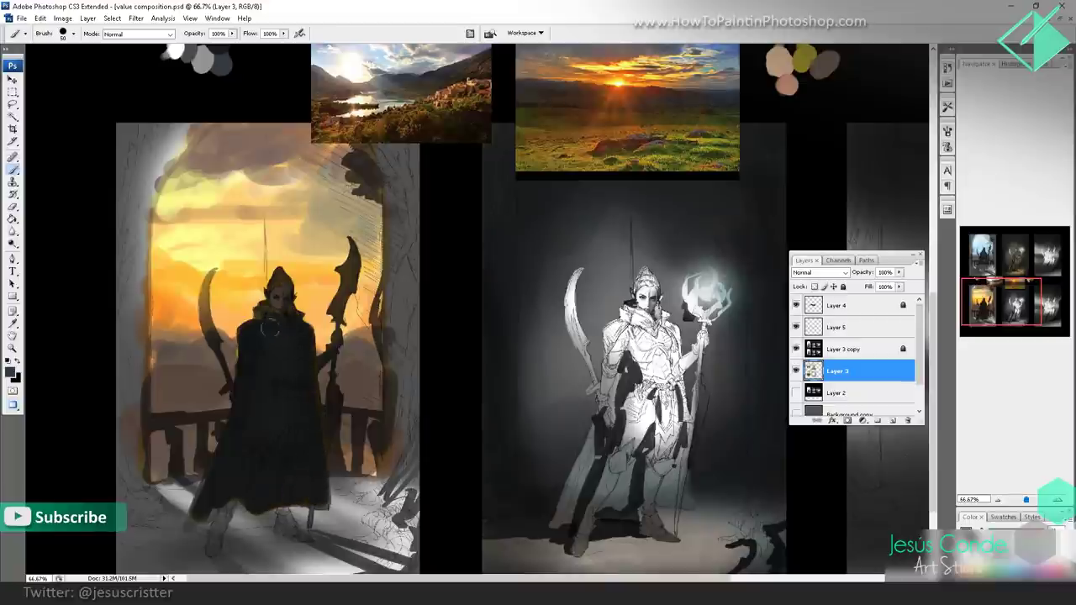
- Choose a medium teal-blue foreground colour and paint a swatch of it beside the grey palette on Layer 5
{"action": "left_click_drag", "start_coordinate": [300, 176], "coordinate": [289, 260]}
{"action": "left_click", "coordinate": [11, 373]}
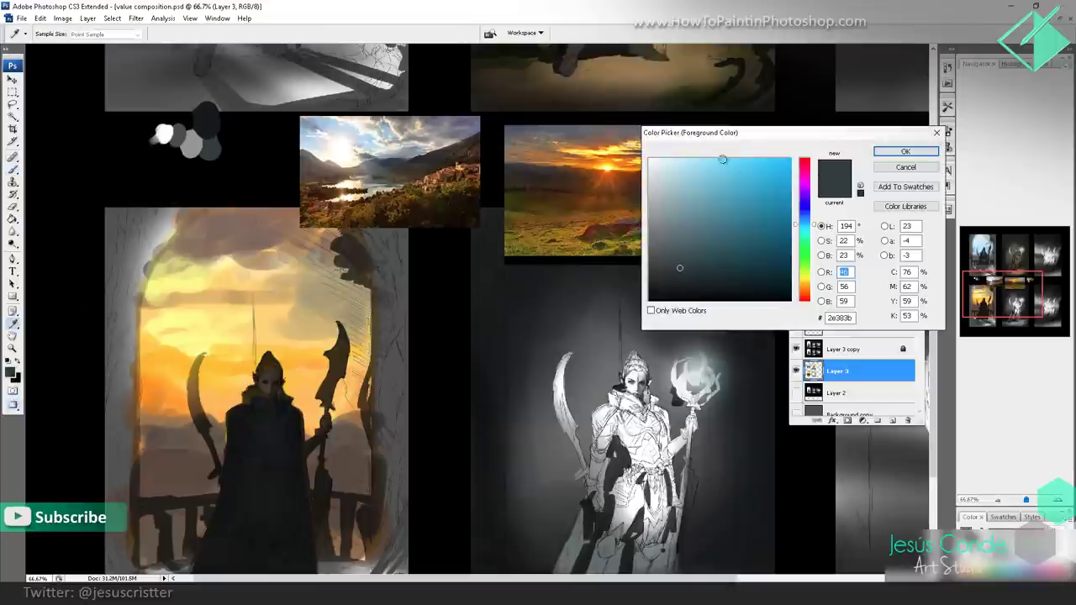
{"action": "left_click", "coordinate": [746, 235]}
{"action": "left_click", "coordinate": [905, 152]}
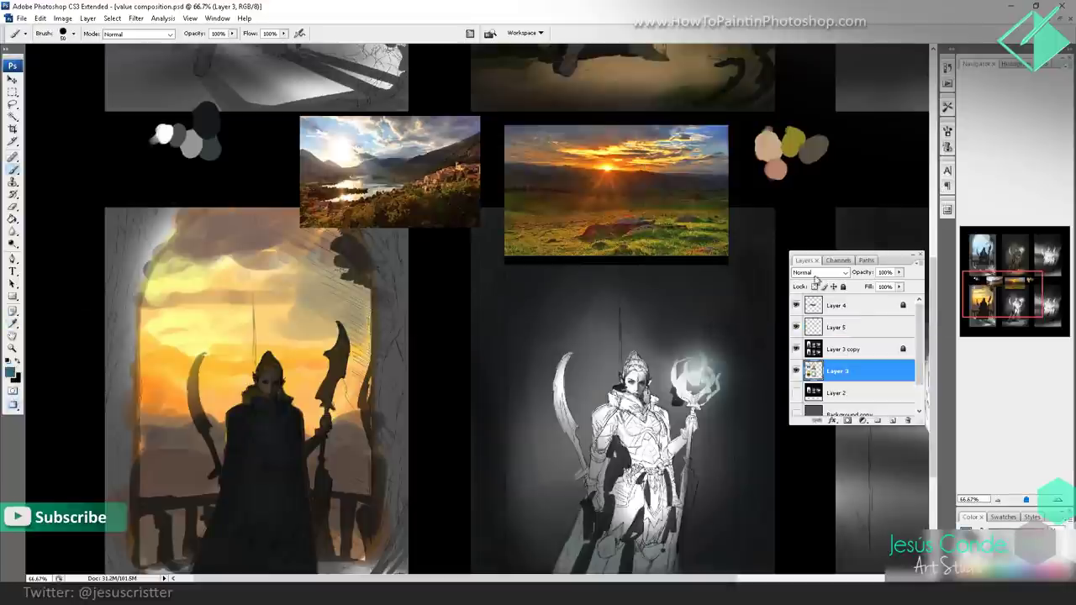
{"action": "left_click", "coordinate": [828, 326]}
{"action": "left_click_drag", "start_coordinate": [235, 164], "coordinate": [232, 138]}
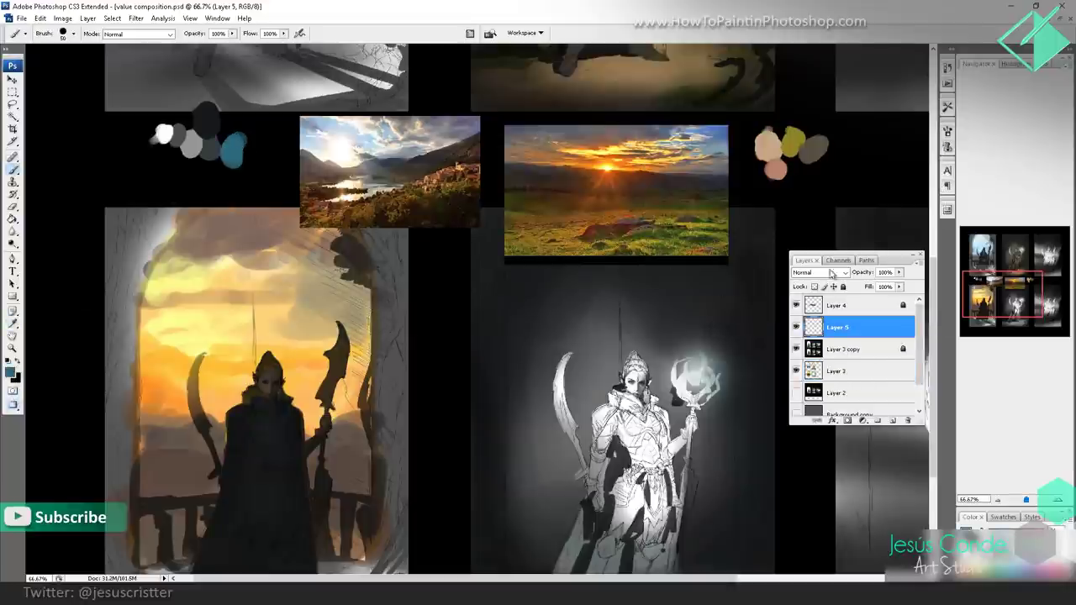
- On Layer 3, glaze teal blue over the sunset figure's chest, shoulders and collar
{"action": "left_click", "coordinate": [840, 369]}
{"action": "left_click_drag", "start_coordinate": [337, 337], "coordinate": [348, 237]}
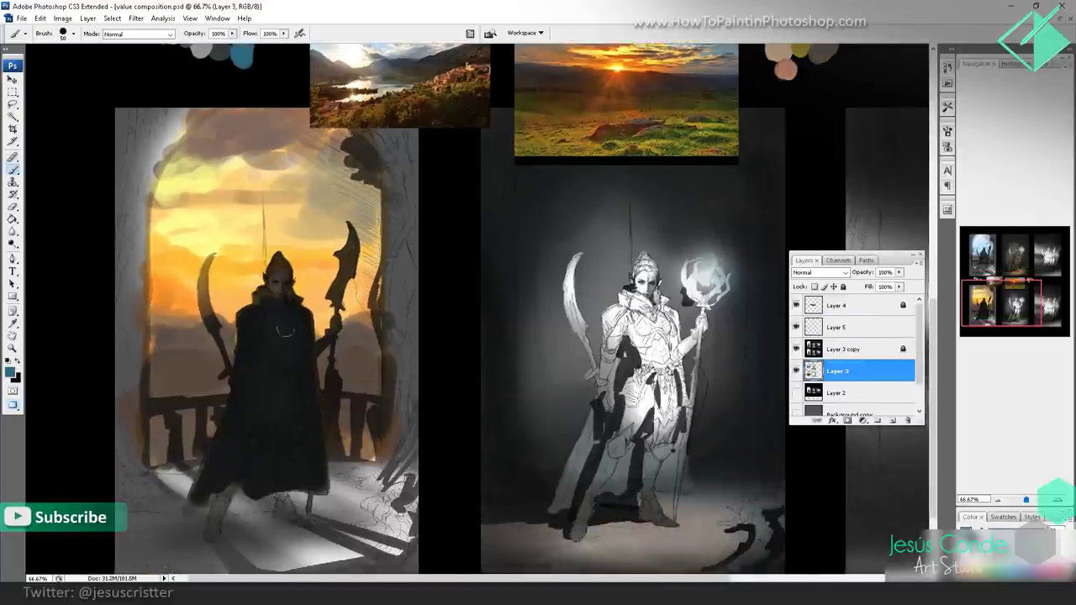
{"action": "key", "text": "z"}
{"action": "left_click", "coordinate": [261, 279]}
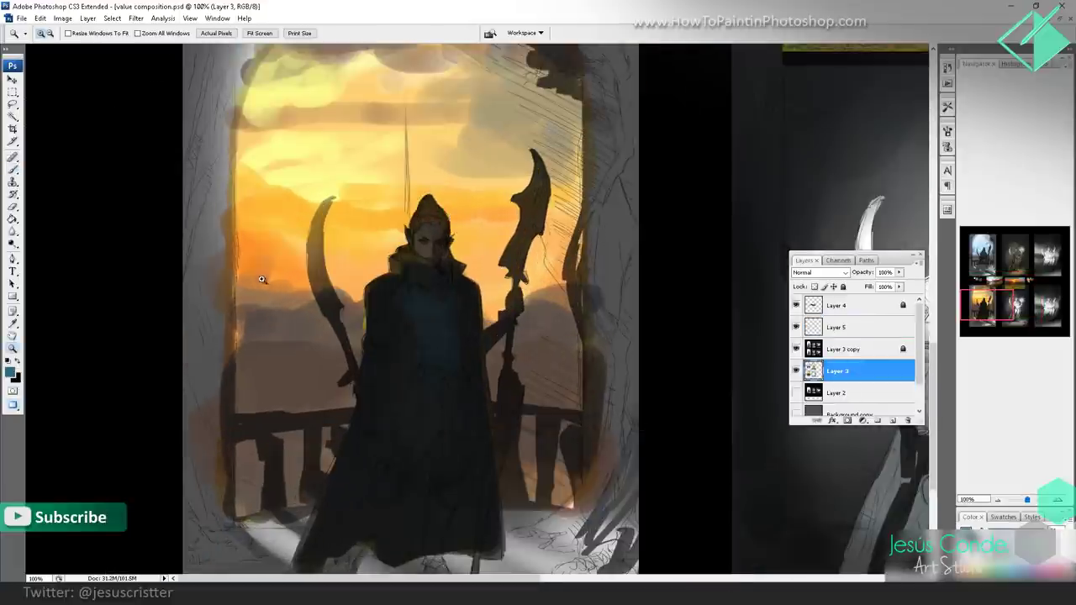
{"action": "key", "text": "b"}
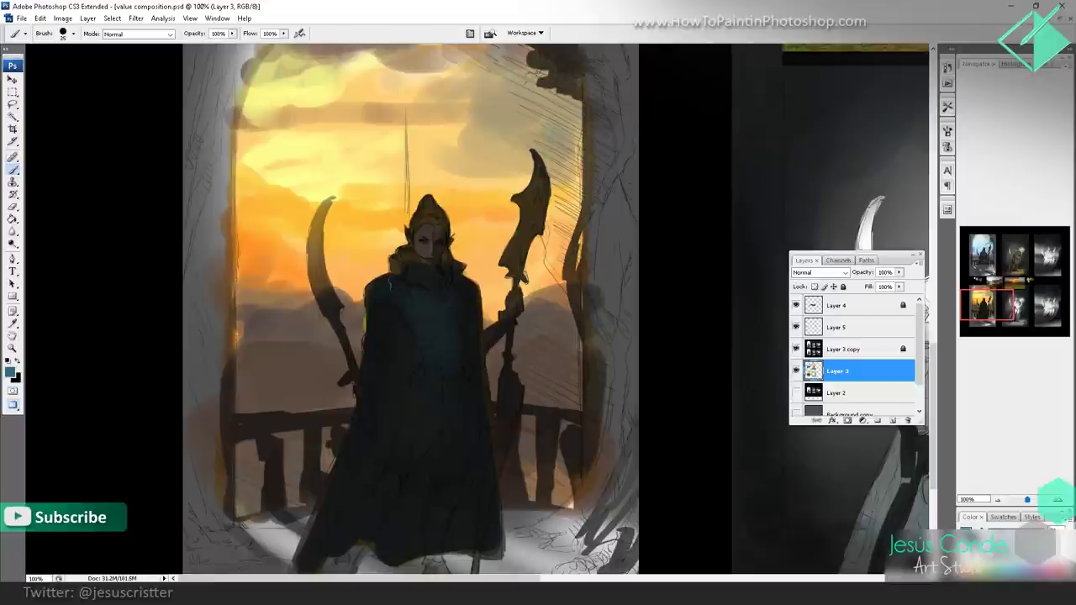
{"action": "left_click_drag", "start_coordinate": [396, 279], "coordinate": [401, 267]}
{"action": "left_click_drag", "start_coordinate": [466, 289], "coordinate": [405, 226]}
- With a smaller brush, paint teal blue on the figure's thighs and forward leg, and darken the lower leg with a sampled dark tone
{"action": "key", "text": "bracketleft"}
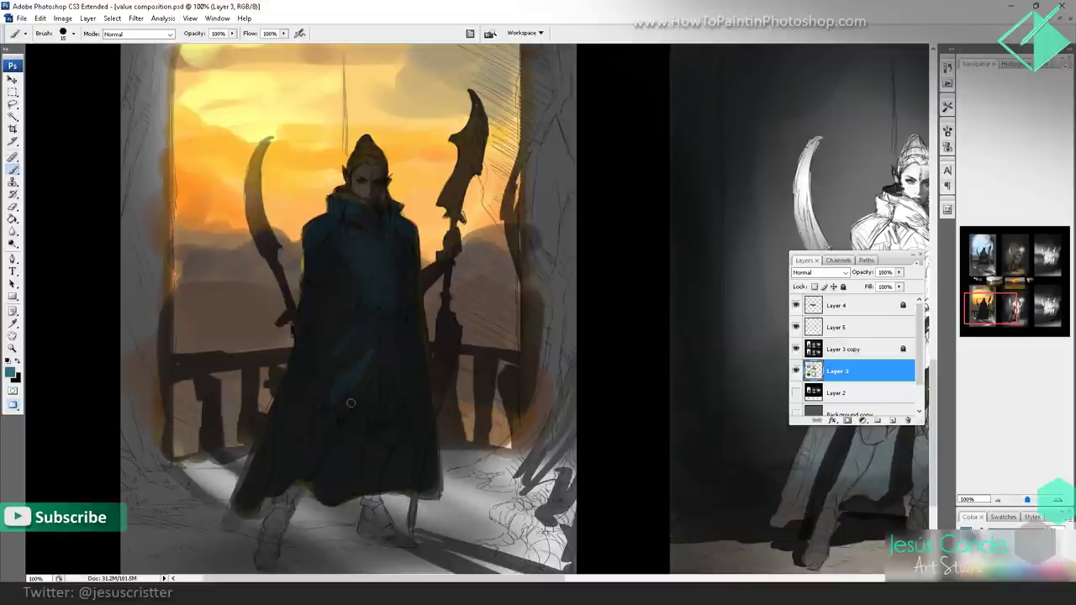
{"action": "mouse_move", "coordinate": [391, 311]}
{"action": "left_mouse_down"}
{"action": "mouse_move", "coordinate": [384, 348]}
{"action": "mouse_move", "coordinate": [381, 195]}
{"action": "left_mouse_up"}
{"action": "mouse_move", "coordinate": [285, 371]}
{"action": "left_mouse_down"}
{"action": "mouse_move", "coordinate": [256, 412]}
{"action": "mouse_move", "coordinate": [253, 442]}
{"action": "left_mouse_up"}
{"action": "left_click", "coordinate": [317, 307], "text": "alt"}
{"action": "left_click_drag", "start_coordinate": [281, 363], "coordinate": [262, 412]}
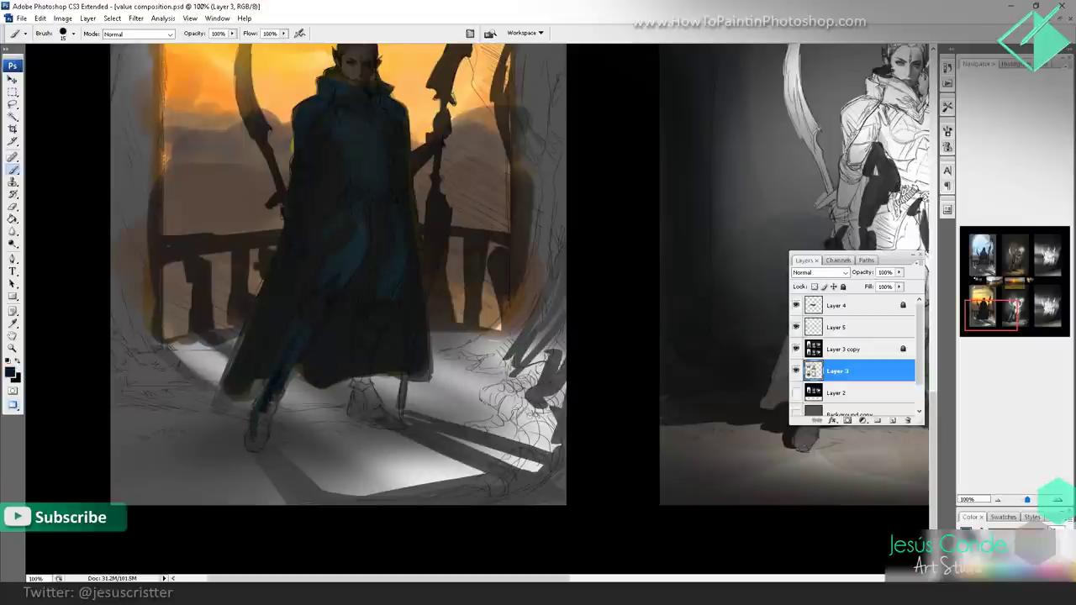
- Sample the near-black swatch from the grey palette and paint both of the figure's boots
{"action": "left_click_drag", "start_coordinate": [314, 308], "coordinate": [280, 496]}
{"action": "left_click_drag", "start_coordinate": [324, 120], "coordinate": [274, 393]}
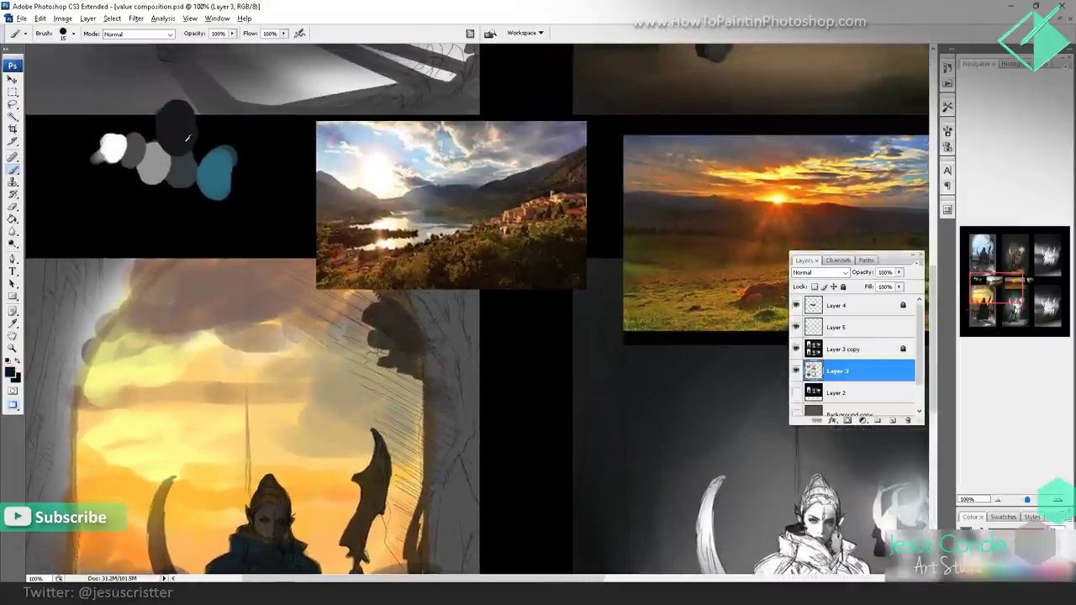
{"action": "left_click", "coordinate": [189, 137], "text": "alt"}
{"action": "left_click_drag", "start_coordinate": [227, 425], "coordinate": [228, 201]}
{"action": "left_click_drag", "start_coordinate": [253, 387], "coordinate": [286, 216]}
{"action": "mouse_move", "coordinate": [220, 385]}
{"action": "left_mouse_down"}
{"action": "mouse_move", "coordinate": [200, 430]}
{"action": "mouse_move", "coordinate": [230, 343]}
{"action": "left_mouse_up"}
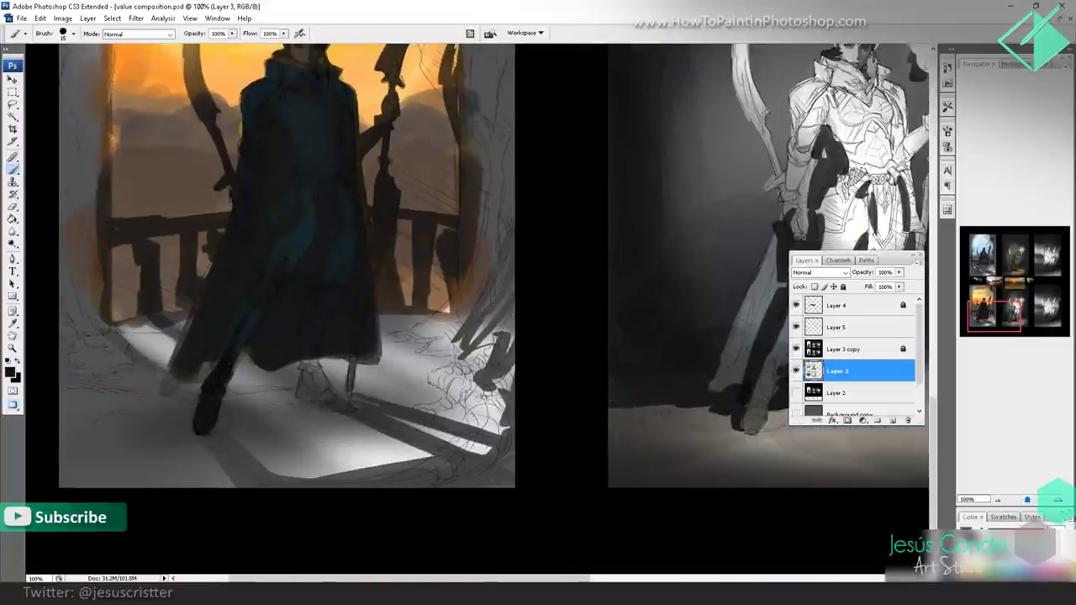
{"action": "mouse_move", "coordinate": [300, 361]}
{"action": "left_mouse_down"}
{"action": "mouse_move", "coordinate": [310, 386]}
{"action": "mouse_move", "coordinate": [315, 366]}
{"action": "mouse_move", "coordinate": [330, 397]}
{"action": "mouse_move", "coordinate": [310, 398]}
{"action": "mouse_move", "coordinate": [336, 406]}
{"action": "left_mouse_up"}
- Create a new empty layer directly above Layer 3 copy
{"action": "scroll", "coordinate": [365, 307], "scroll_direction": "up", "scroll_amount": 8}
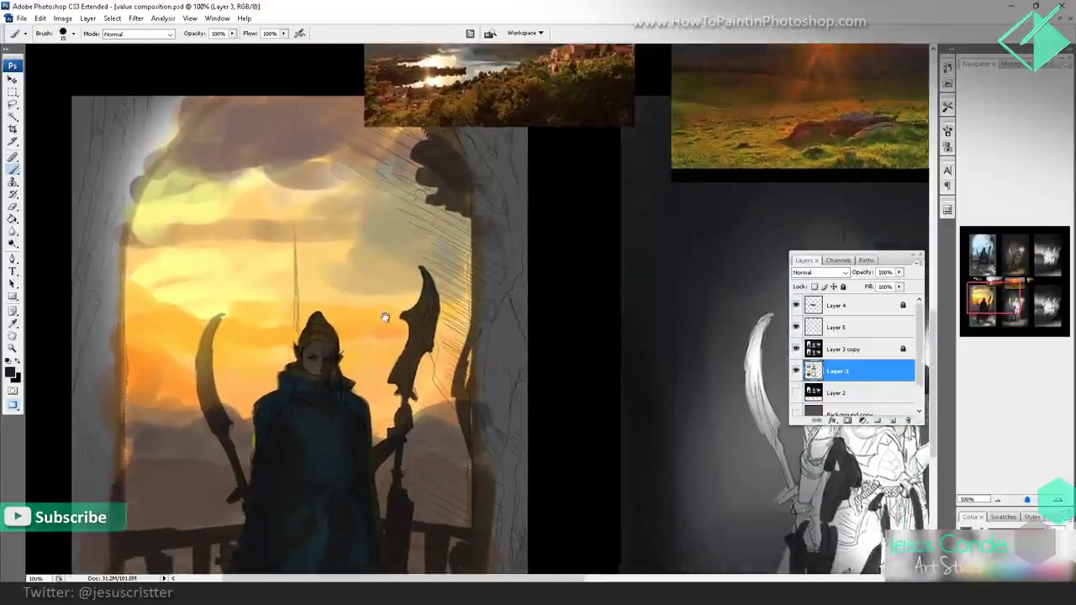
{"action": "left_click_drag", "start_coordinate": [385, 318], "coordinate": [433, 368]}
{"action": "left_click", "coordinate": [840, 336]}
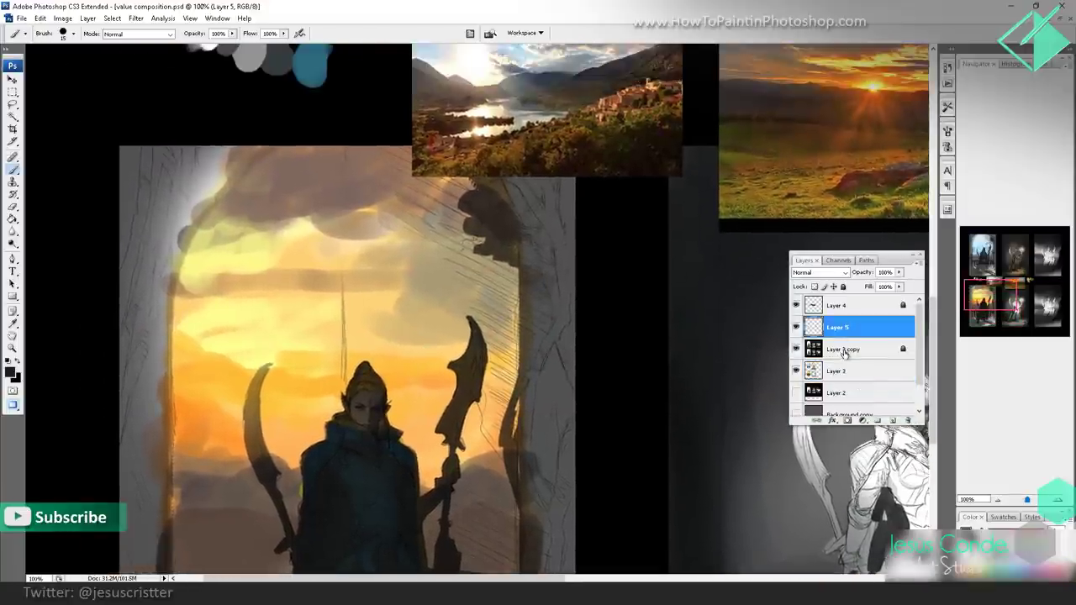
{"action": "left_click", "coordinate": [845, 351]}
{"action": "key", "text": "ctrl+shift+n"}
{"action": "key", "text": "Return"}
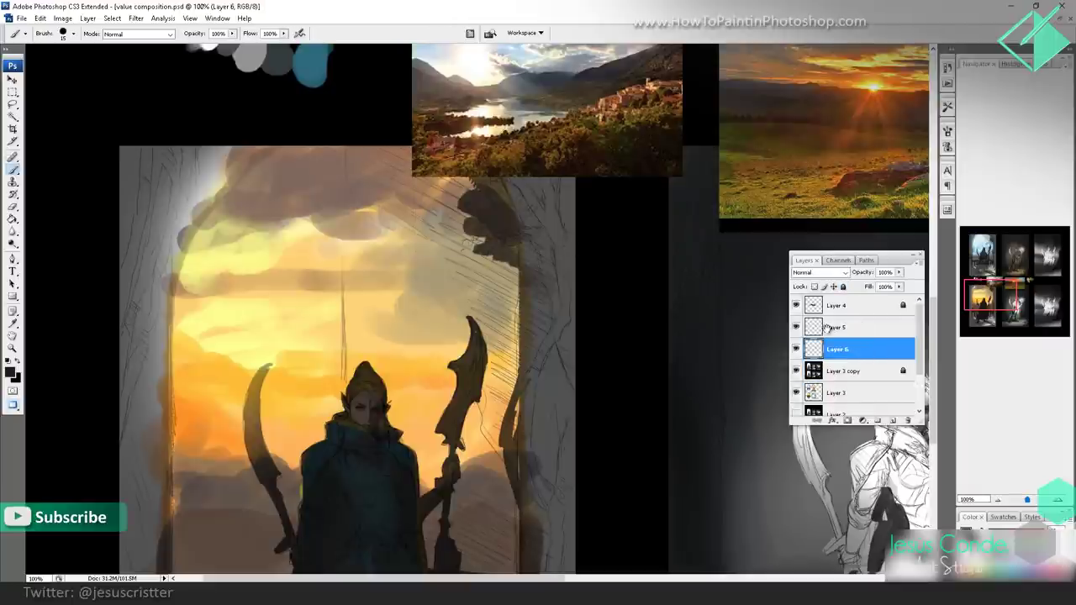
- Sample the light grey swatch and paint highlight strokes along the folds of the sunset figure's collar on the new layer
{"action": "left_click_drag", "start_coordinate": [461, 147], "coordinate": [446, 231]}
{"action": "left_click", "coordinate": [245, 137], "text": "alt"}
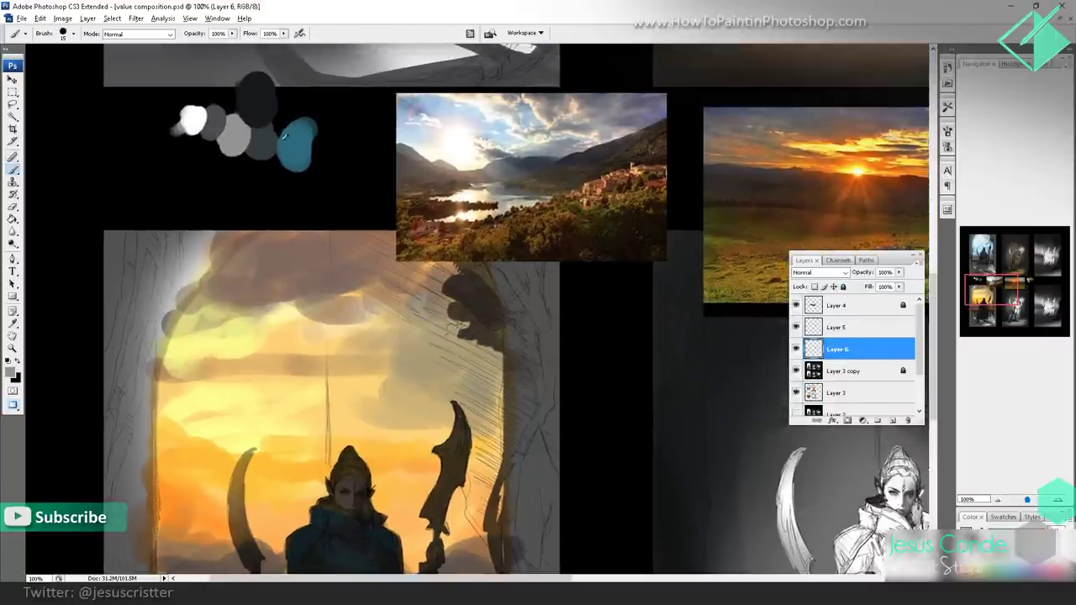
{"action": "left_click", "coordinate": [796, 371]}
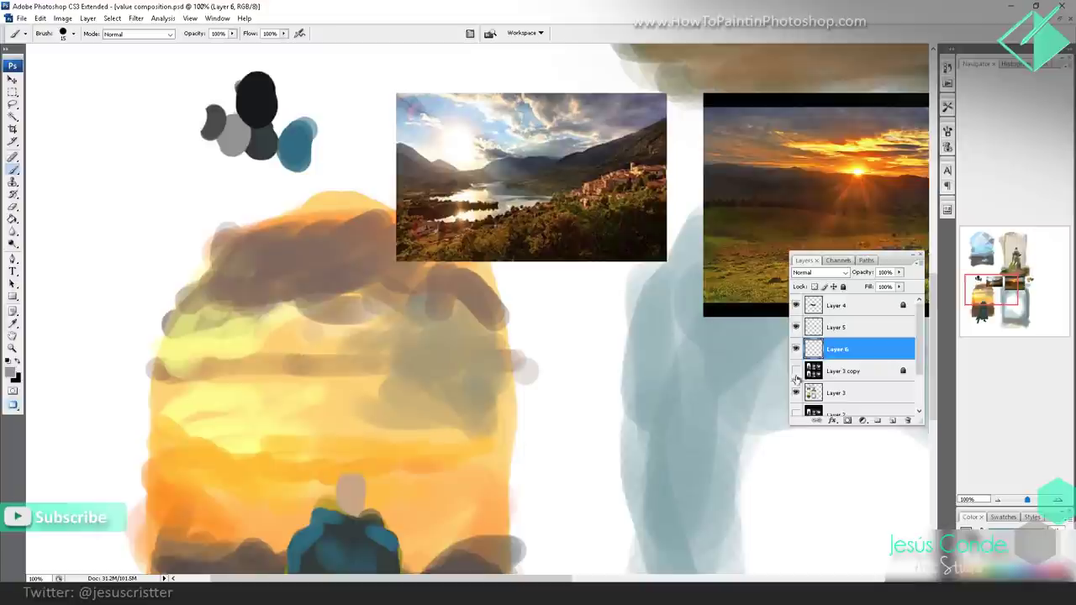
{"action": "left_click", "coordinate": [796, 372]}
{"action": "left_click_drag", "start_coordinate": [471, 303], "coordinate": [495, 107]}
{"action": "key", "text": "z"}
{"action": "left_click", "coordinate": [404, 269]}
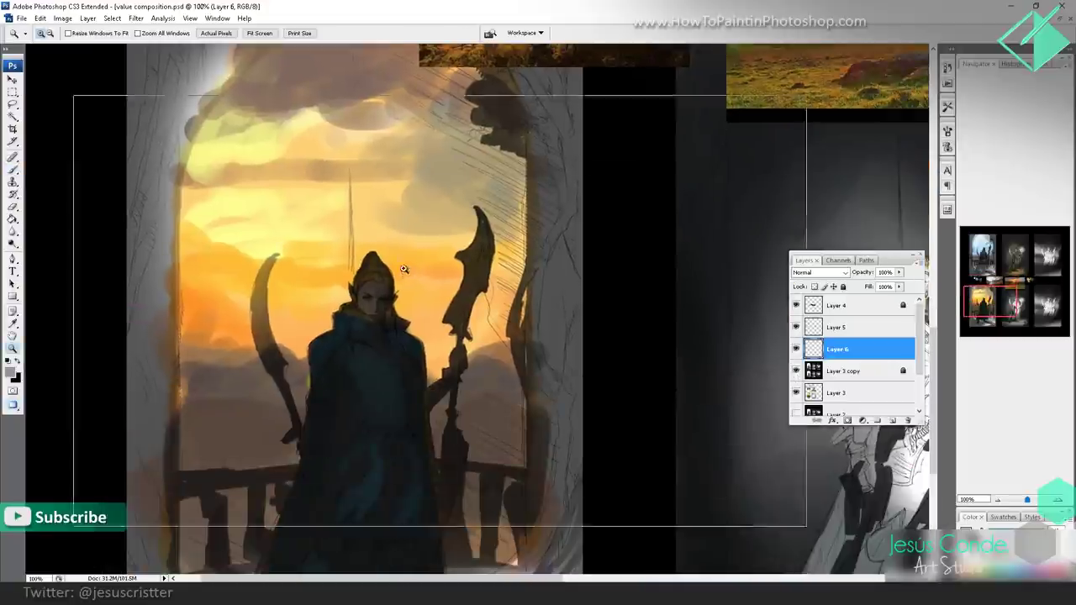
{"action": "left_click", "coordinate": [403, 269]}
{"action": "key", "text": "b"}
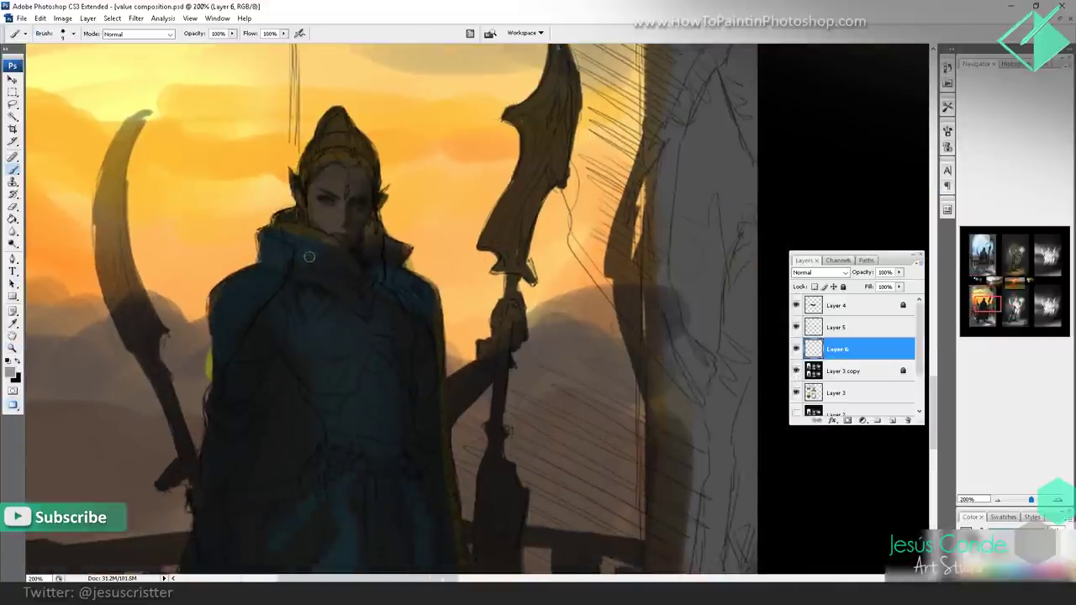
{"action": "mouse_move", "coordinate": [309, 256]}
{"action": "left_mouse_down"}
{"action": "mouse_move", "coordinate": [341, 268]}
{"action": "mouse_move", "coordinate": [294, 250]}
{"action": "mouse_move", "coordinate": [332, 276]}
{"action": "mouse_move", "coordinate": [290, 264]}
{"action": "mouse_move", "coordinate": [328, 263]}
{"action": "mouse_move", "coordinate": [352, 296]}
{"action": "mouse_move", "coordinate": [307, 270]}
{"action": "mouse_move", "coordinate": [366, 314]}
{"action": "left_mouse_up"}
{"action": "mouse_move", "coordinate": [371, 280]}
{"action": "left_mouse_down"}
{"action": "mouse_move", "coordinate": [379, 258]}
{"action": "mouse_move", "coordinate": [371, 273]}
{"action": "left_mouse_up"}
{"action": "left_click_drag", "start_coordinate": [304, 239], "coordinate": [342, 263]}
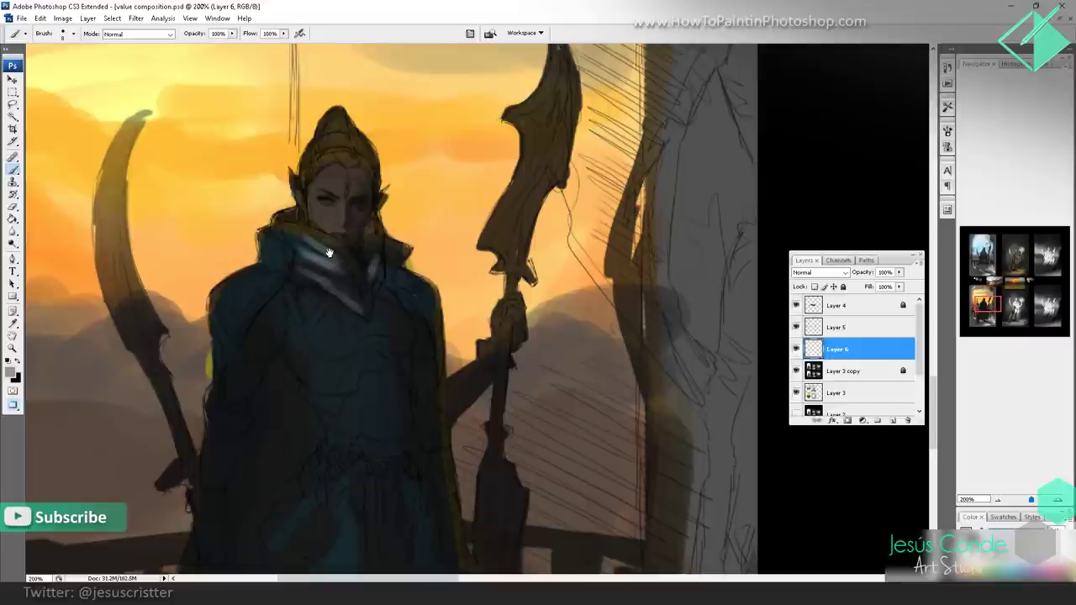
- Paint light grey highlight strokes across the figure's chest and upper abdomen
{"action": "mouse_move", "coordinate": [330, 308]}
{"action": "left_mouse_down"}
{"action": "mouse_move", "coordinate": [324, 343]}
{"action": "mouse_move", "coordinate": [311, 331]}
{"action": "mouse_move", "coordinate": [337, 309]}
{"action": "mouse_move", "coordinate": [303, 337]}
{"action": "left_mouse_up"}
{"action": "mouse_move", "coordinate": [303, 347]}
{"action": "left_mouse_down"}
{"action": "mouse_move", "coordinate": [295, 304]}
{"action": "mouse_move", "coordinate": [334, 341]}
{"action": "mouse_move", "coordinate": [319, 345]}
{"action": "left_mouse_up"}
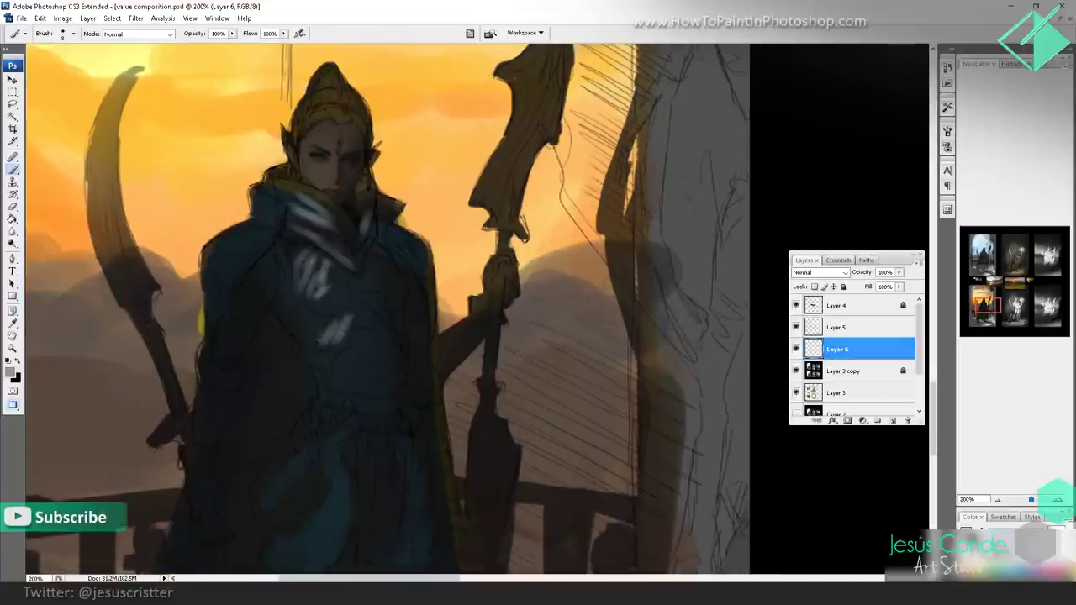
{"action": "left_click_drag", "start_coordinate": [328, 307], "coordinate": [315, 345]}
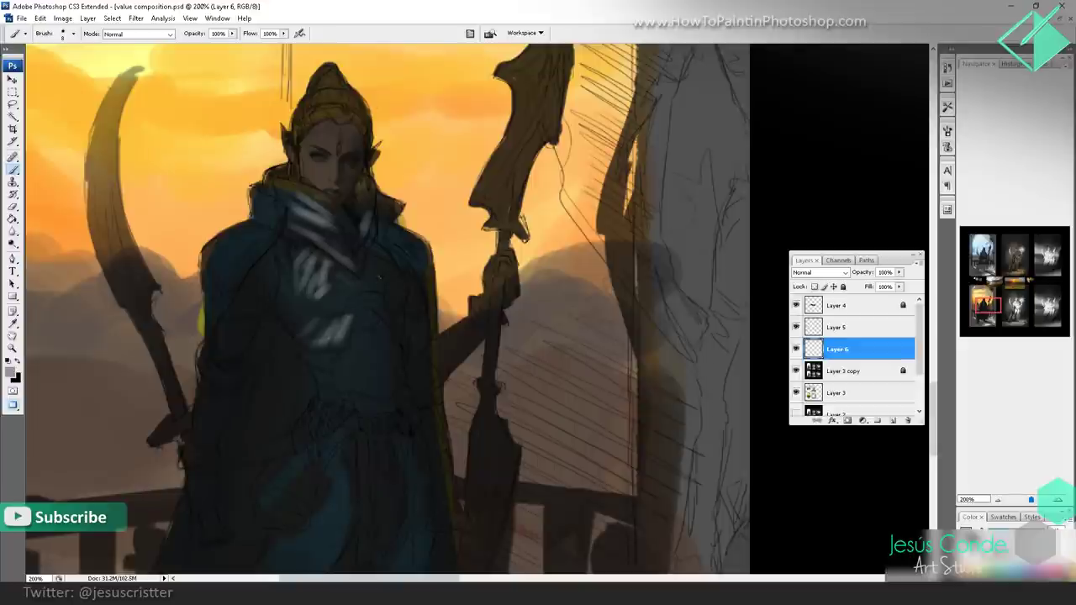
{"action": "left_click_drag", "start_coordinate": [411, 202], "coordinate": [368, 289]}
{"action": "left_click_drag", "start_coordinate": [236, 370], "coordinate": [274, 298]}
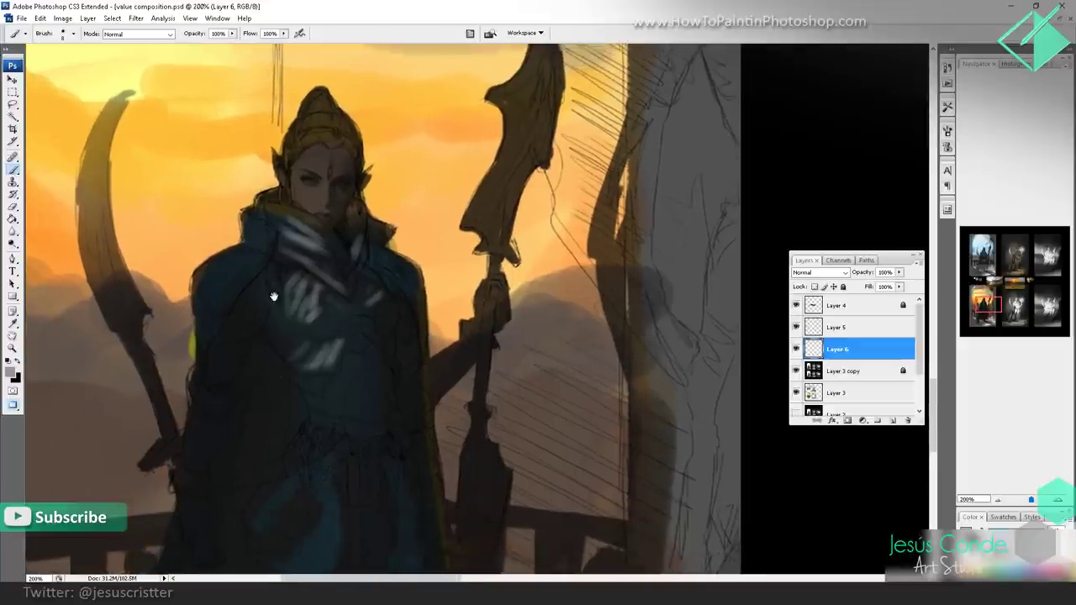
- Add light grey highlights to the figure's hip and forward knee, and sample a darker grey from the floor
{"action": "left_click_drag", "start_coordinate": [328, 395], "coordinate": [336, 141]}
{"action": "left_click_drag", "start_coordinate": [264, 258], "coordinate": [298, 282]}
{"action": "left_click_drag", "start_coordinate": [278, 252], "coordinate": [310, 262]}
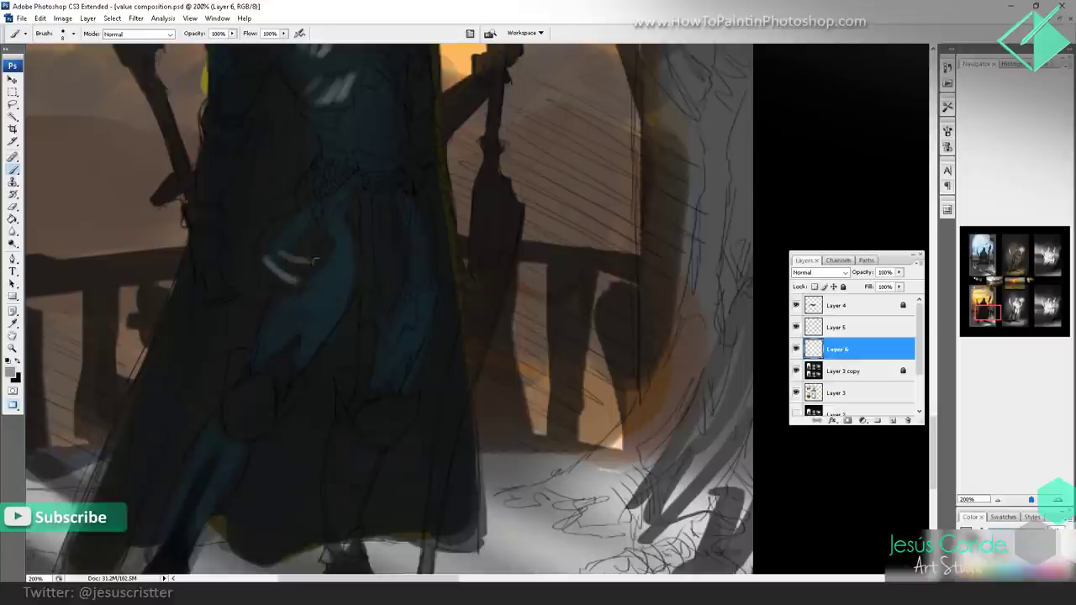
{"action": "mouse_move", "coordinate": [244, 393]}
{"action": "left_mouse_down"}
{"action": "mouse_move", "coordinate": [274, 309]}
{"action": "mouse_move", "coordinate": [266, 345]}
{"action": "mouse_move", "coordinate": [304, 353]}
{"action": "mouse_move", "coordinate": [351, 208]}
{"action": "left_mouse_up"}
{"action": "left_click", "coordinate": [385, 467], "text": "alt"}
{"action": "left_click_drag", "start_coordinate": [347, 471], "coordinate": [312, 274]}
{"action": "left_click_drag", "start_coordinate": [312, 274], "coordinate": [292, 320]}
{"action": "left_click_drag", "start_coordinate": [312, 274], "coordinate": [343, 310]}
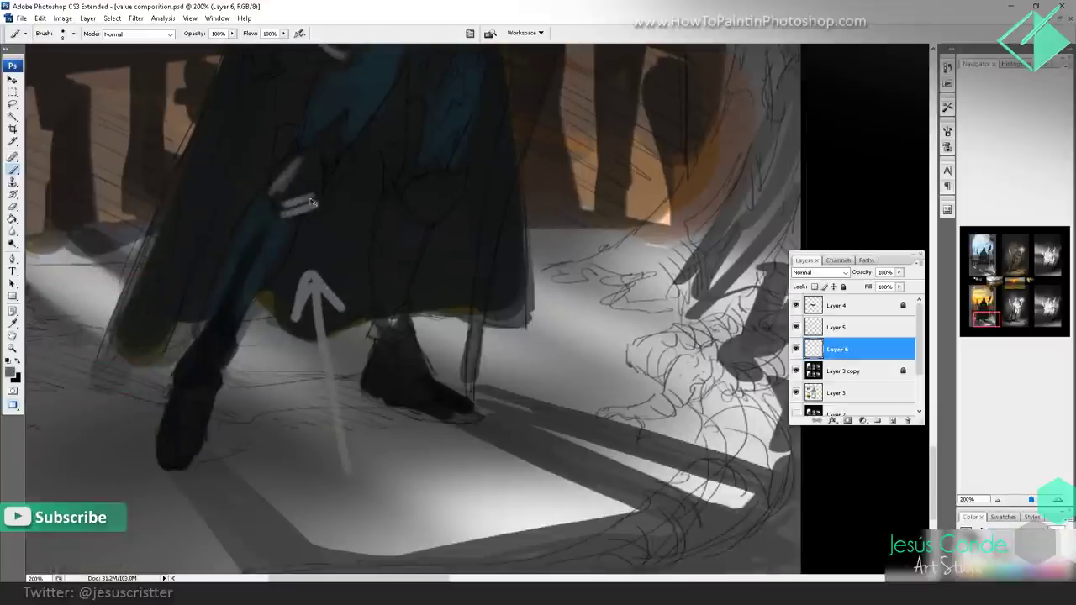
{"action": "key", "text": "ctrl+alt+z"}
{"action": "key", "text": "ctrl+alt+z"}
{"action": "key", "text": "ctrl+alt+z"}
- Paint grey highlights on both of the figure's knees and down the shin of the rear leg
{"action": "mouse_move", "coordinate": [307, 198]}
{"action": "left_mouse_down"}
{"action": "mouse_move", "coordinate": [286, 212]}
{"action": "mouse_move", "coordinate": [319, 194]}
{"action": "mouse_move", "coordinate": [326, 205]}
{"action": "left_mouse_up"}
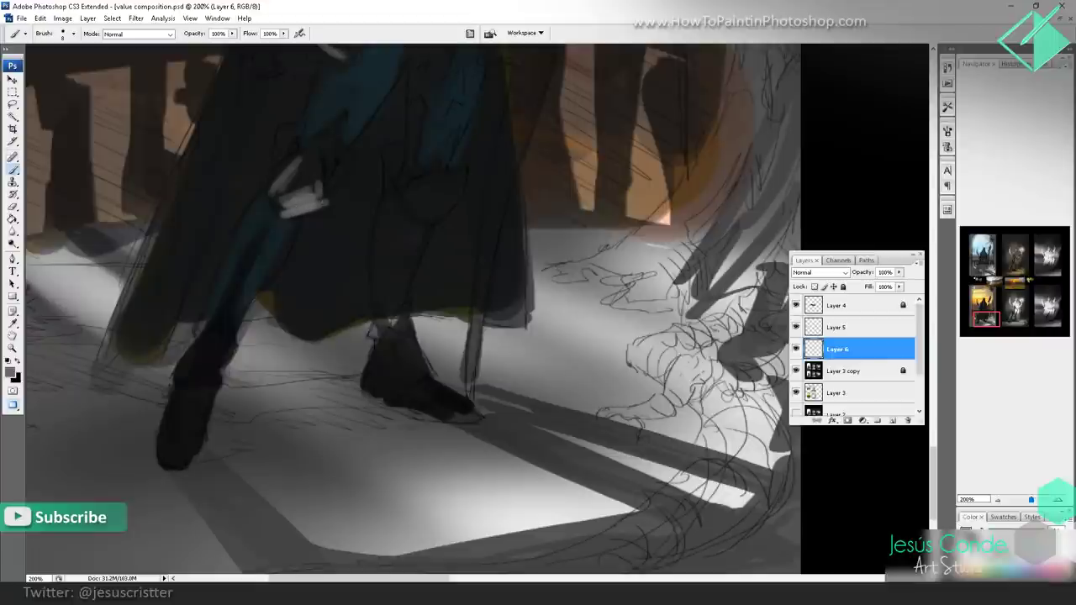
{"action": "mouse_move", "coordinate": [416, 202]}
{"action": "left_mouse_down"}
{"action": "mouse_move", "coordinate": [461, 193]}
{"action": "mouse_move", "coordinate": [420, 238]}
{"action": "mouse_move", "coordinate": [400, 296]}
{"action": "left_mouse_up"}
{"action": "left_click_drag", "start_coordinate": [419, 232], "coordinate": [380, 333]}
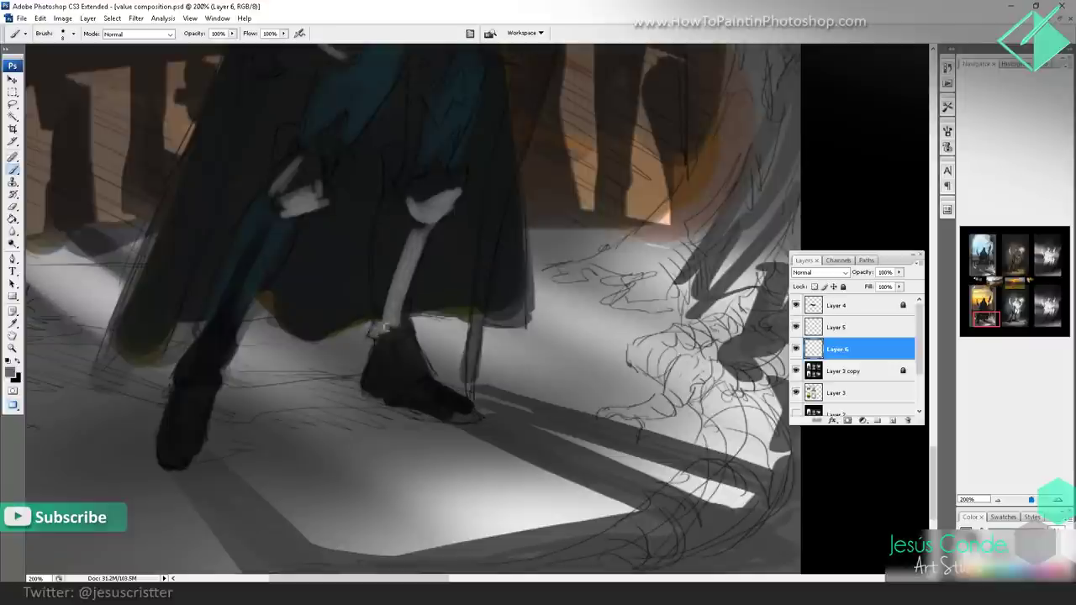
- Paint grey highlights down the figure's shin, on both boots and around the bent knee
{"action": "left_click_drag", "start_coordinate": [397, 296], "coordinate": [389, 333]}
{"action": "mouse_move", "coordinate": [422, 231]}
{"action": "left_mouse_down"}
{"action": "mouse_move", "coordinate": [402, 243]}
{"action": "mouse_move", "coordinate": [390, 327]}
{"action": "mouse_move", "coordinate": [409, 370]}
{"action": "mouse_move", "coordinate": [414, 337]}
{"action": "mouse_move", "coordinate": [411, 367]}
{"action": "left_mouse_up"}
{"action": "left_click_drag", "start_coordinate": [205, 365], "coordinate": [212, 380]}
{"action": "mouse_move", "coordinate": [217, 353]}
{"action": "left_mouse_down"}
{"action": "mouse_move", "coordinate": [207, 382]}
{"action": "mouse_move", "coordinate": [201, 339]}
{"action": "left_mouse_up"}
{"action": "left_click_drag", "start_coordinate": [346, 123], "coordinate": [245, 392]}
{"action": "left_click_drag", "start_coordinate": [292, 271], "coordinate": [295, 222]}
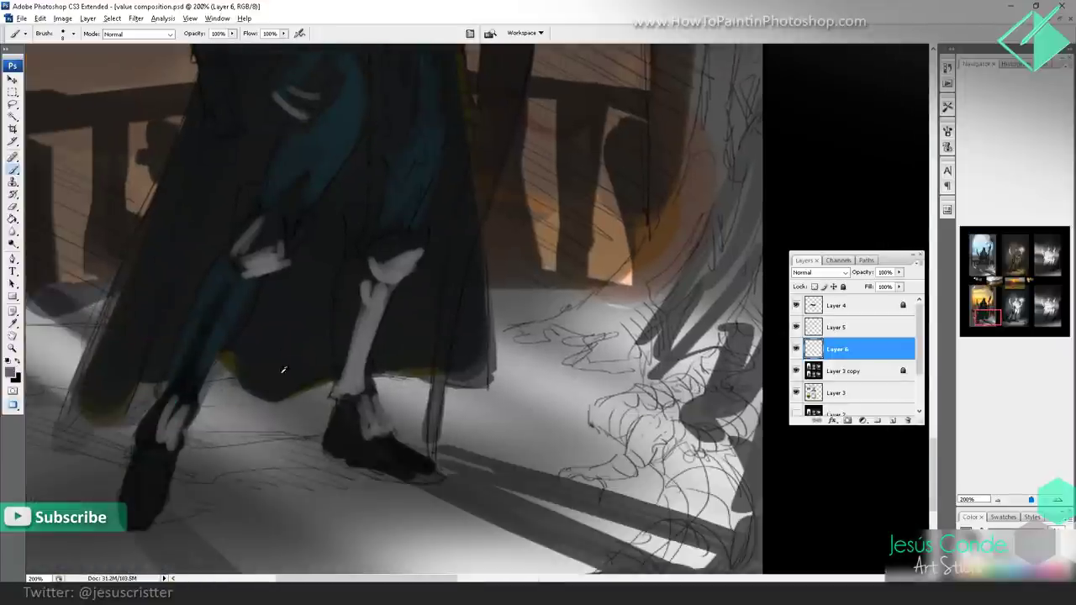
{"action": "mouse_move", "coordinate": [253, 233]}
{"action": "left_mouse_down"}
{"action": "mouse_move", "coordinate": [276, 226]}
{"action": "mouse_move", "coordinate": [285, 262]}
{"action": "left_mouse_up"}
- Add more grey highlight strokes to the figure's chest and upper arm
{"action": "mouse_move", "coordinate": [354, 93]}
{"action": "left_mouse_down"}
{"action": "mouse_move", "coordinate": [300, 307]}
{"action": "mouse_move", "coordinate": [271, 324]}
{"action": "left_mouse_up"}
{"action": "scroll", "coordinate": [321, 344], "scroll_direction": "up", "scroll_amount": 5}
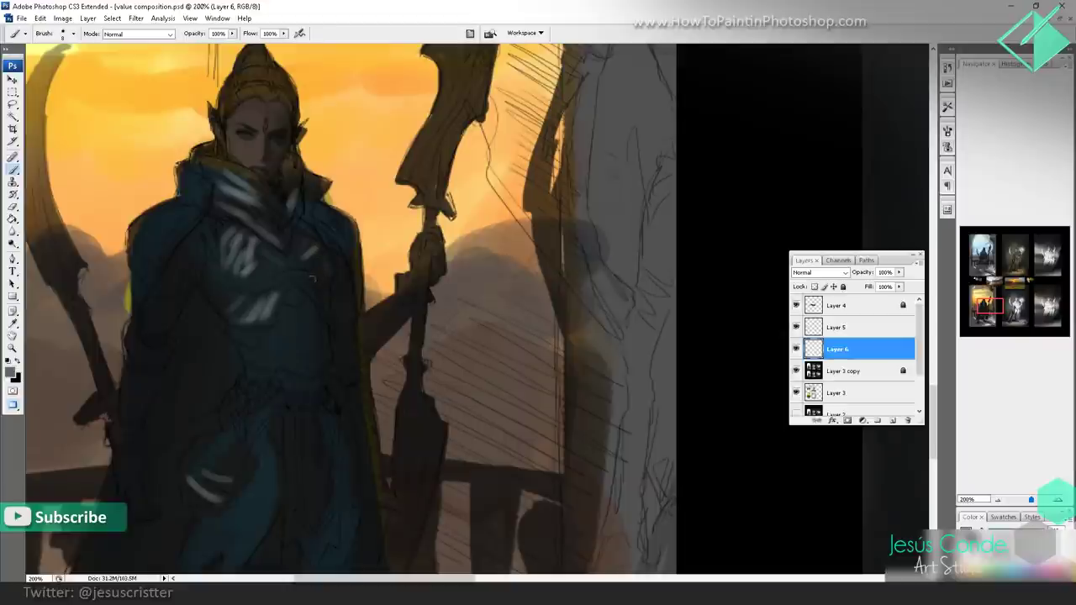
{"action": "mouse_move", "coordinate": [326, 270]}
{"action": "left_mouse_down"}
{"action": "mouse_move", "coordinate": [326, 284]}
{"action": "mouse_move", "coordinate": [308, 269]}
{"action": "left_mouse_up"}
{"action": "mouse_move", "coordinate": [255, 275]}
{"action": "left_mouse_down"}
{"action": "mouse_move", "coordinate": [258, 288]}
{"action": "mouse_move", "coordinate": [276, 276]}
{"action": "mouse_move", "coordinate": [244, 289]}
{"action": "left_mouse_up"}
{"action": "mouse_move", "coordinate": [254, 271]}
{"action": "left_mouse_down"}
{"action": "mouse_move", "coordinate": [269, 266]}
{"action": "mouse_move", "coordinate": [257, 270]}
{"action": "mouse_move", "coordinate": [283, 301]}
{"action": "left_mouse_up"}
- Sample the dark grey swatch and touch up the shaded side of the figure's collar with it
{"action": "scroll", "coordinate": [331, 197], "scroll_direction": "up", "scroll_amount": 10}
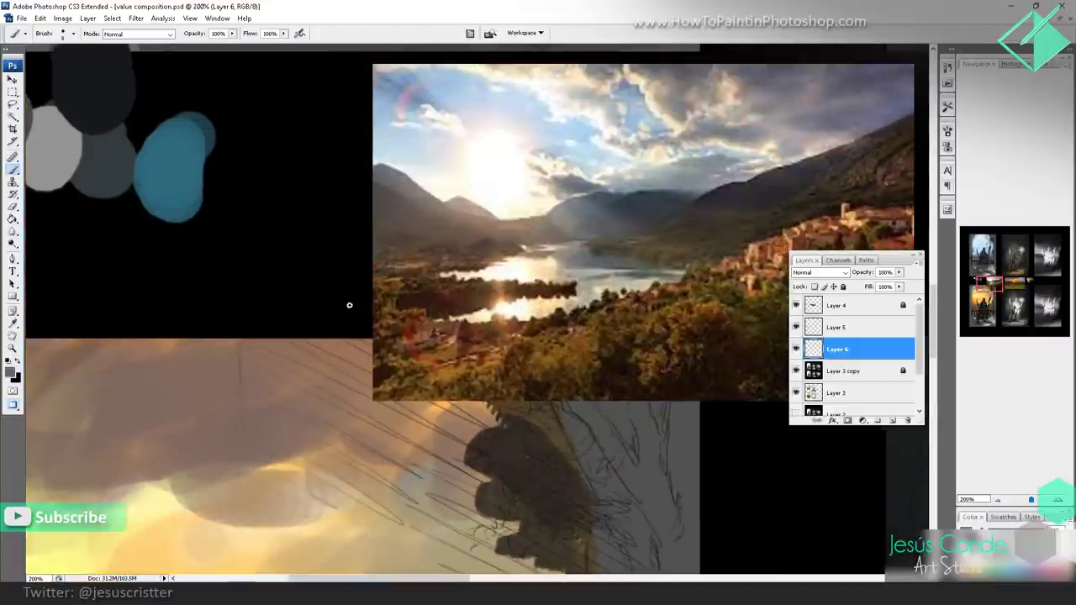
{"action": "left_click", "coordinate": [286, 236], "text": "alt"}
{"action": "left_click", "coordinate": [340, 217], "text": "alt"}
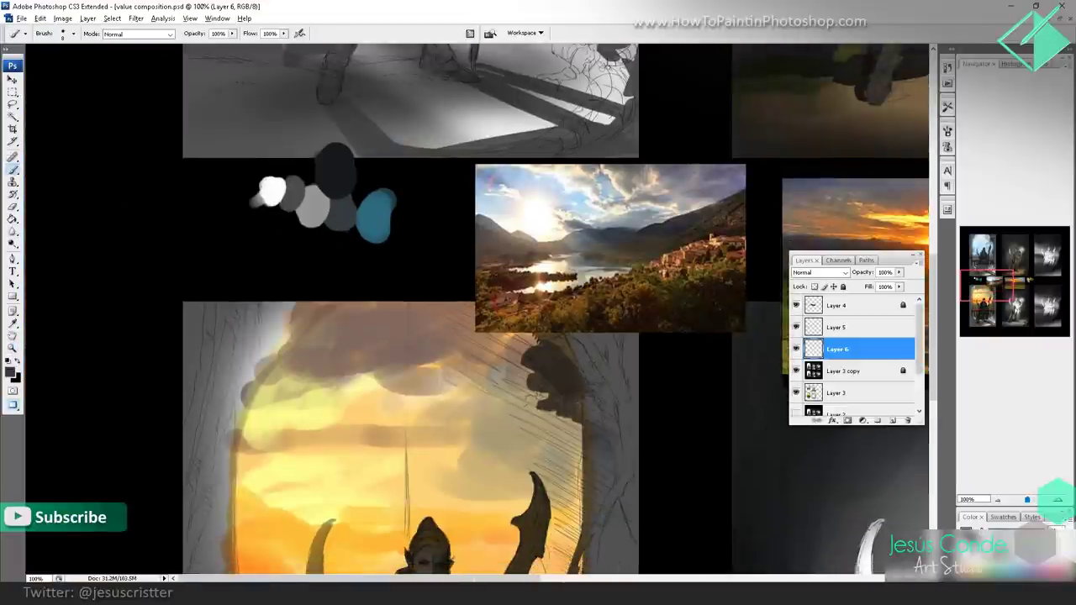
{"action": "scroll", "coordinate": [342, 210], "scroll_direction": "down", "scroll_amount": 6}
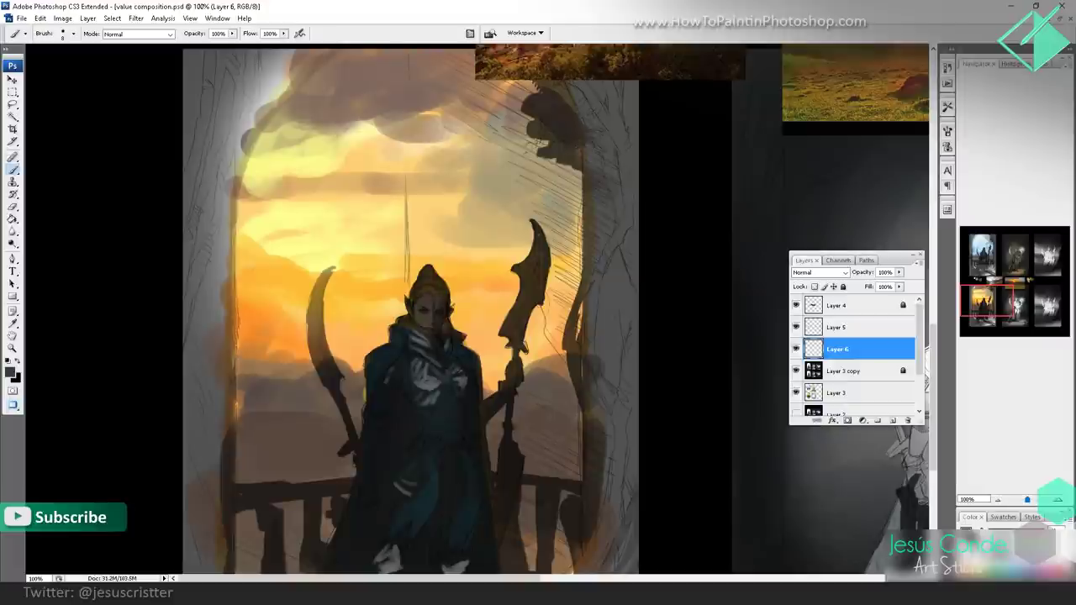
{"action": "left_click_drag", "start_coordinate": [483, 252], "coordinate": [408, 222]}
{"action": "left_click", "coordinate": [427, 268], "text": "ctrl"}
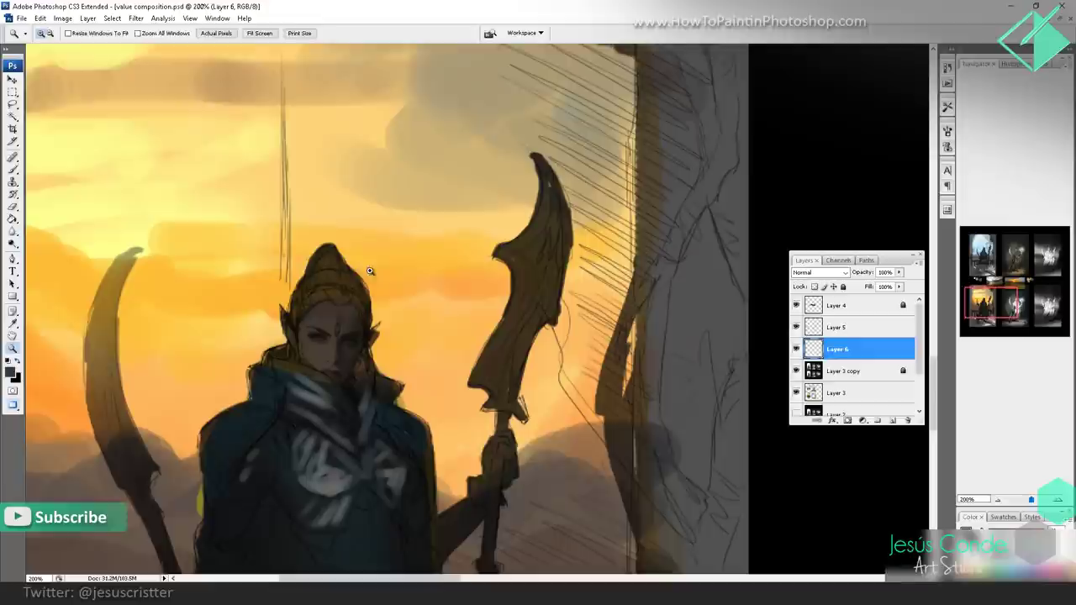
{"action": "left_click_drag", "start_coordinate": [374, 365], "coordinate": [374, 389]}
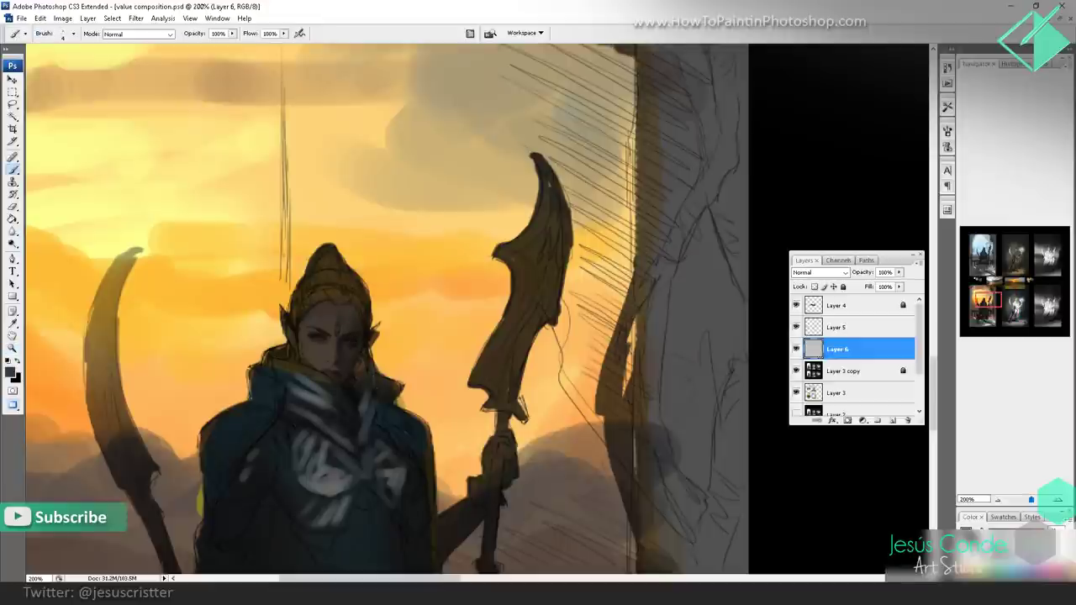
- Sample the golden yellow of the sunset sky and paint thin rim light along both sides of the collar
{"action": "key", "text": "["}
{"action": "left_click", "coordinate": [424, 264], "text": "alt"}
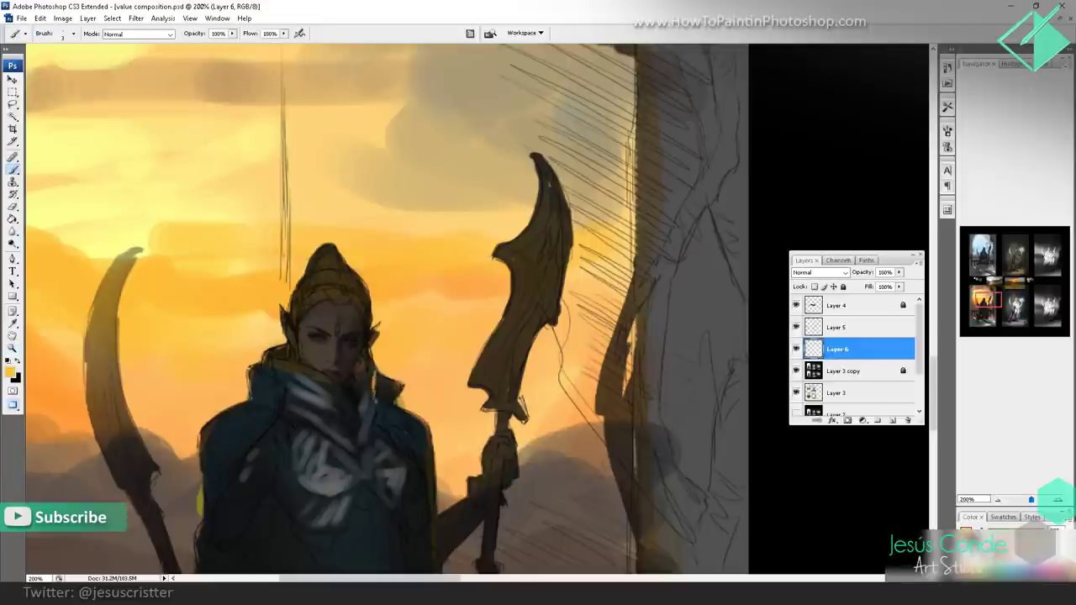
{"action": "left_click_drag", "start_coordinate": [368, 360], "coordinate": [377, 371]}
{"action": "mouse_move", "coordinate": [276, 350]}
{"action": "left_mouse_down"}
{"action": "mouse_move", "coordinate": [263, 372]}
{"action": "mouse_move", "coordinate": [291, 370]}
{"action": "left_mouse_up"}
{"action": "mouse_move", "coordinate": [307, 430]}
{"action": "left_mouse_down"}
{"action": "mouse_move", "coordinate": [314, 317]}
{"action": "mouse_move", "coordinate": [295, 240]}
{"action": "mouse_move", "coordinate": [314, 101]}
{"action": "left_mouse_up"}
{"action": "left_click_drag", "start_coordinate": [290, 471], "coordinate": [342, 210]}
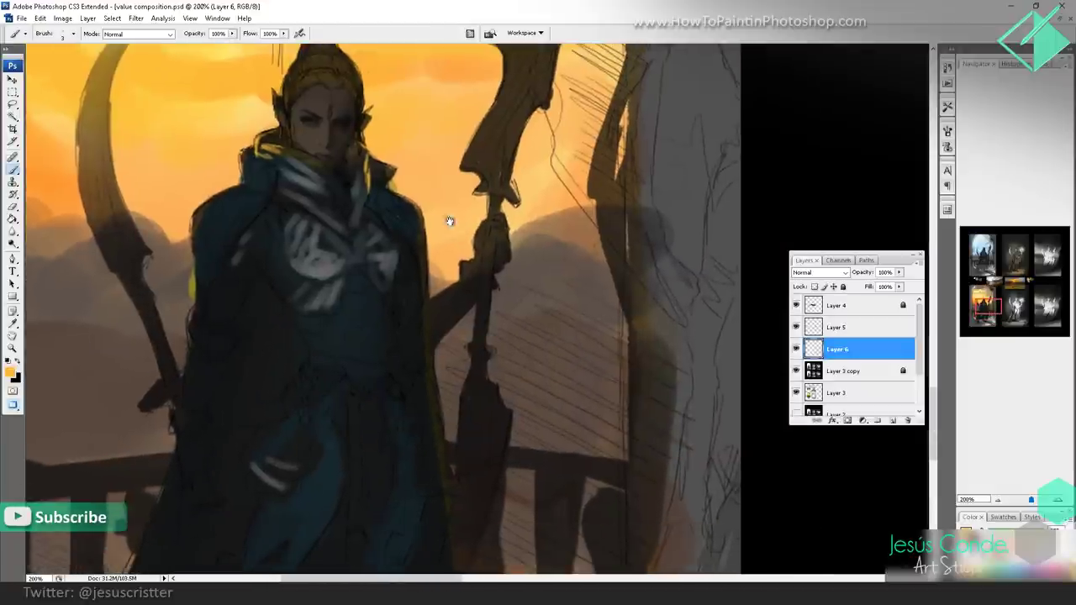
- Paint muted grey armour highlights on the shin of the bent leg and across the abdomen with a 10 px brush
{"action": "key", "text": "z"}
{"action": "left_click", "coordinate": [453, 233], "text": "alt"}
{"action": "left_click", "coordinate": [465, 218], "text": "alt"}
{"action": "left_click", "coordinate": [446, 269]}
{"action": "mouse_move", "coordinate": [433, 267]}
{"action": "left_mouse_down"}
{"action": "mouse_move", "coordinate": [449, 121]}
{"action": "mouse_move", "coordinate": [503, 53]}
{"action": "left_mouse_up"}
{"action": "key", "text": "b"}
{"action": "scroll", "coordinate": [505, 219], "scroll_direction": "down", "scroll_amount": 3}
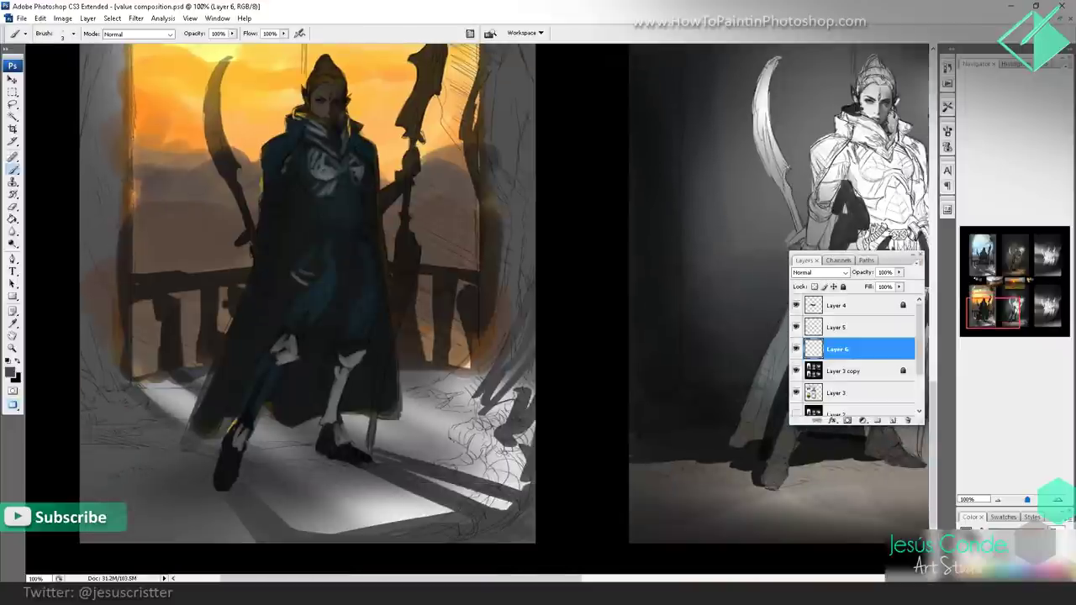
{"action": "mouse_move", "coordinate": [244, 413]}
{"action": "left_mouse_down"}
{"action": "mouse_move", "coordinate": [271, 351]}
{"action": "mouse_move", "coordinate": [245, 425]}
{"action": "mouse_move", "coordinate": [273, 365]}
{"action": "mouse_move", "coordinate": [326, 414]}
{"action": "left_mouse_up"}
{"action": "scroll", "coordinate": [347, 383], "scroll_direction": "up", "scroll_amount": 4}
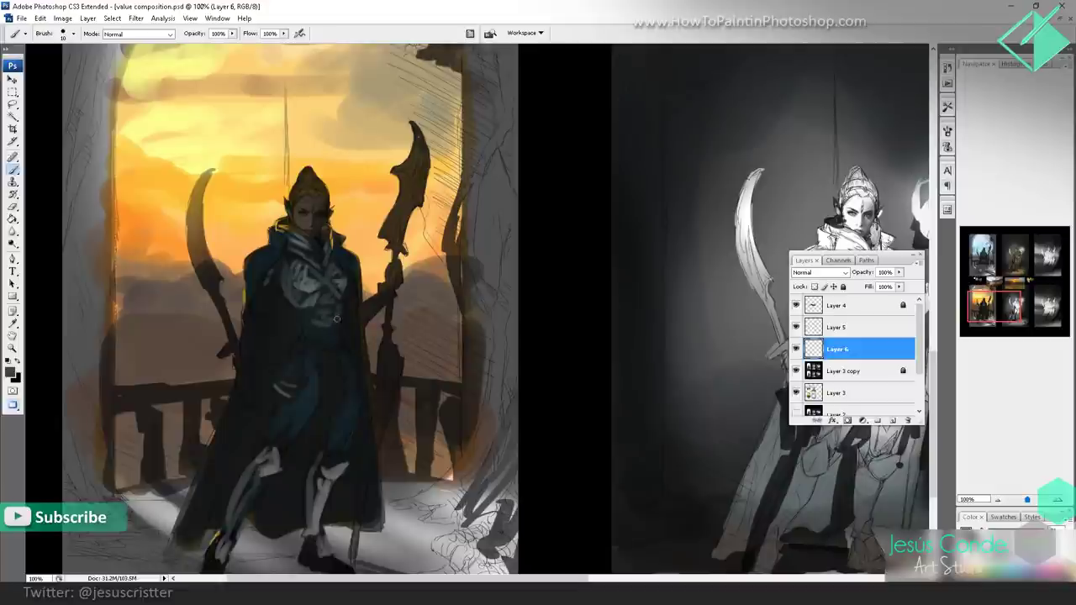
{"action": "left_click_drag", "start_coordinate": [310, 327], "coordinate": [332, 328]}
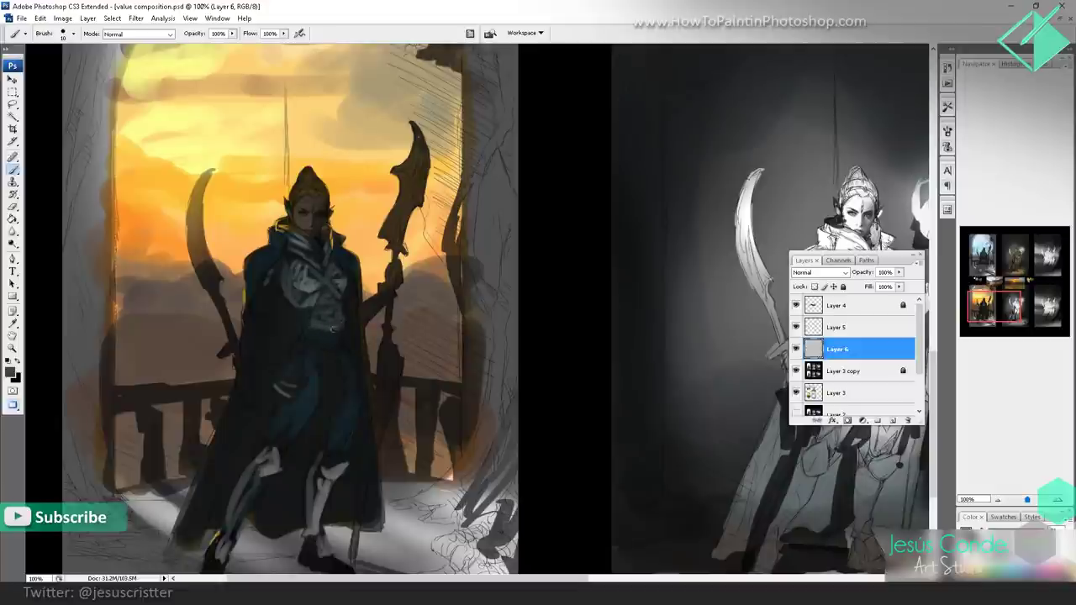
- Sample the teal-blue swatch and paint blue edge strokes along the cloak's shoulder and down its sides
{"action": "key", "text": "z"}
{"action": "left_click", "coordinate": [483, 201], "text": "alt"}
{"action": "left_click", "coordinate": [412, 271], "text": "alt"}
{"action": "mouse_move", "coordinate": [408, 271]}
{"action": "left_mouse_down"}
{"action": "mouse_move", "coordinate": [398, 286]}
{"action": "mouse_move", "coordinate": [394, 251]}
{"action": "left_mouse_up"}
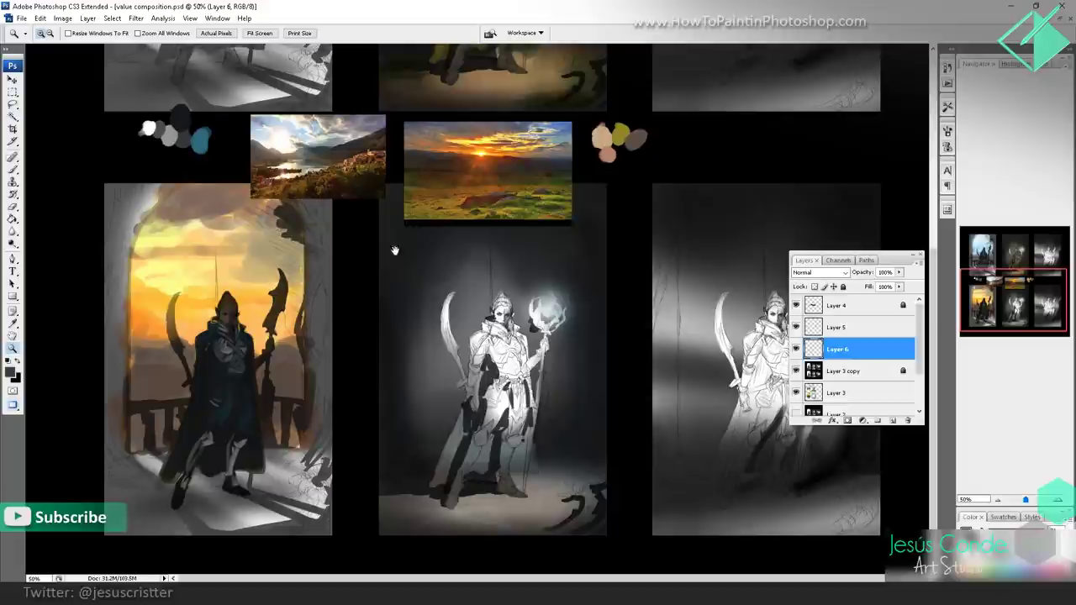
{"action": "mouse_move", "coordinate": [377, 290]}
{"action": "left_mouse_down"}
{"action": "mouse_move", "coordinate": [362, 256]}
{"action": "mouse_move", "coordinate": [307, 255]}
{"action": "left_mouse_up"}
{"action": "key", "text": "b"}
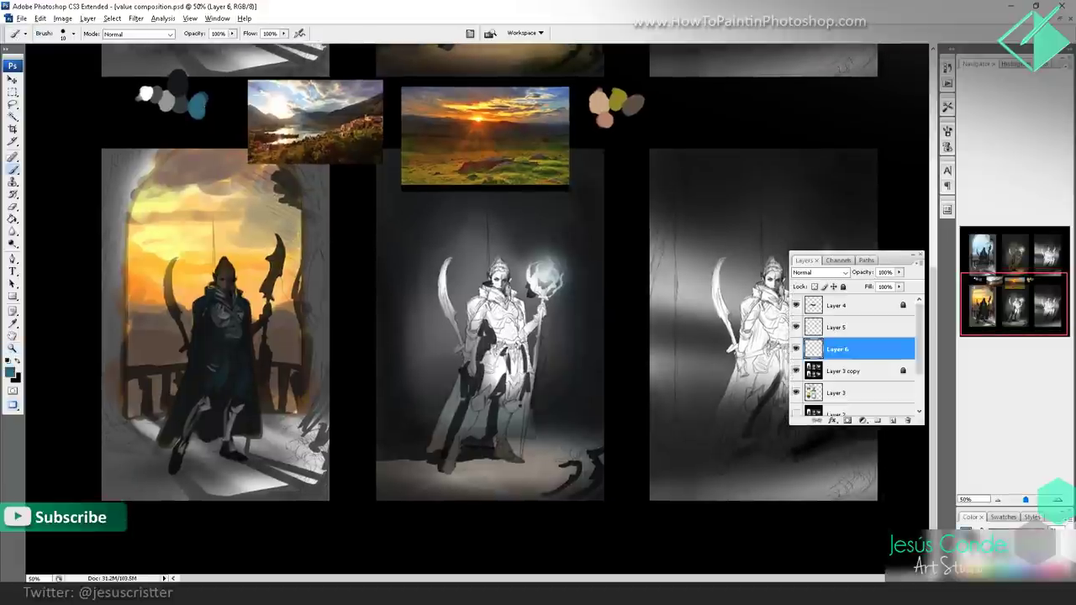
{"action": "key", "text": "ctrl+space"}
{"action": "left_click_drag", "start_coordinate": [169, 204], "coordinate": [423, 435]}
{"action": "mouse_move", "coordinate": [245, 292]}
{"action": "left_mouse_down"}
{"action": "mouse_move", "coordinate": [239, 248]}
{"action": "mouse_move", "coordinate": [242, 276]}
{"action": "left_mouse_up"}
{"action": "left_click_drag", "start_coordinate": [244, 290], "coordinate": [249, 247]}
{"action": "left_click_drag", "start_coordinate": [229, 364], "coordinate": [158, 528]}
{"action": "mouse_move", "coordinate": [359, 266]}
{"action": "left_mouse_down"}
{"action": "mouse_move", "coordinate": [380, 413]}
{"action": "mouse_move", "coordinate": [388, 503]}
{"action": "mouse_move", "coordinate": [380, 282]}
{"action": "mouse_move", "coordinate": [330, 351]}
{"action": "mouse_move", "coordinate": [319, 306]}
{"action": "mouse_move", "coordinate": [330, 390]}
{"action": "mouse_move", "coordinate": [329, 233]}
{"action": "mouse_move", "coordinate": [372, 360]}
{"action": "mouse_move", "coordinate": [344, 233]}
{"action": "left_mouse_up"}
- Sample the pink skin swatch beside the sunset reference and paint it over the figure's face
{"action": "scroll", "coordinate": [375, 308], "scroll_direction": "up", "scroll_amount": 10}
{"action": "left_click_drag", "start_coordinate": [589, 290], "coordinate": [401, 219]}
{"action": "left_click_drag", "start_coordinate": [600, 243], "coordinate": [727, 525]}
{"action": "left_click_drag", "start_coordinate": [592, 200], "coordinate": [575, 408]}
{"action": "left_click_drag", "start_coordinate": [727, 153], "coordinate": [393, 165]}
{"action": "left_click", "coordinate": [691, 292], "text": "alt"}
{"action": "left_click_drag", "start_coordinate": [370, 463], "coordinate": [618, 195]}
{"action": "left_click_drag", "start_coordinate": [247, 282], "coordinate": [492, 231]}
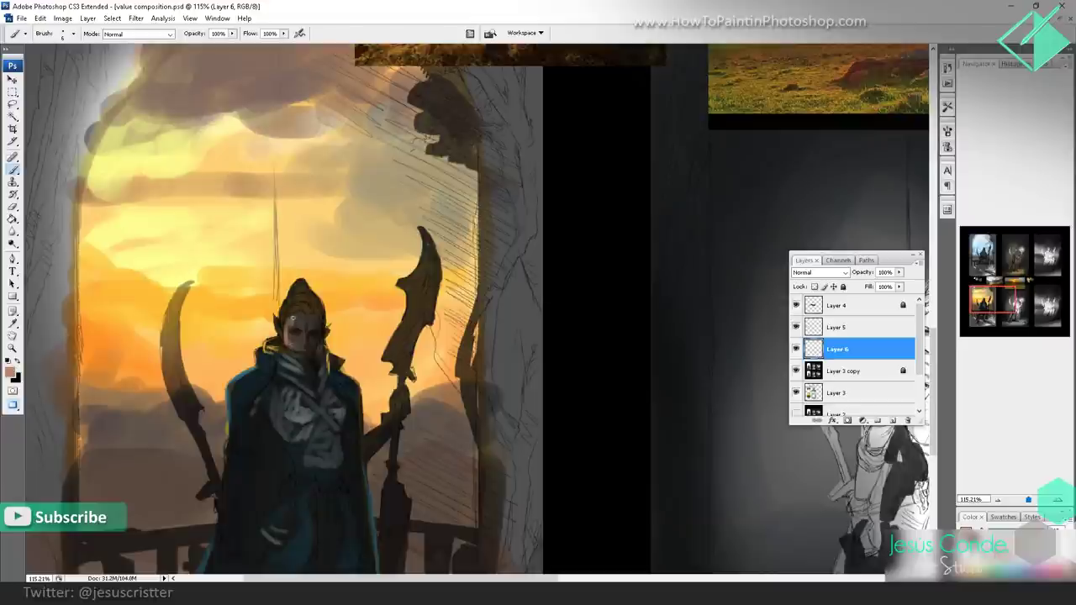
- Sample the light peach swatch and add lighter skin tones to the sunset figure's face
{"action": "left_click_drag", "start_coordinate": [441, 242], "coordinate": [189, 365]}
{"action": "left_click_drag", "start_coordinate": [715, 91], "coordinate": [384, 295]}
{"action": "left_click", "coordinate": [599, 258], "text": "alt"}
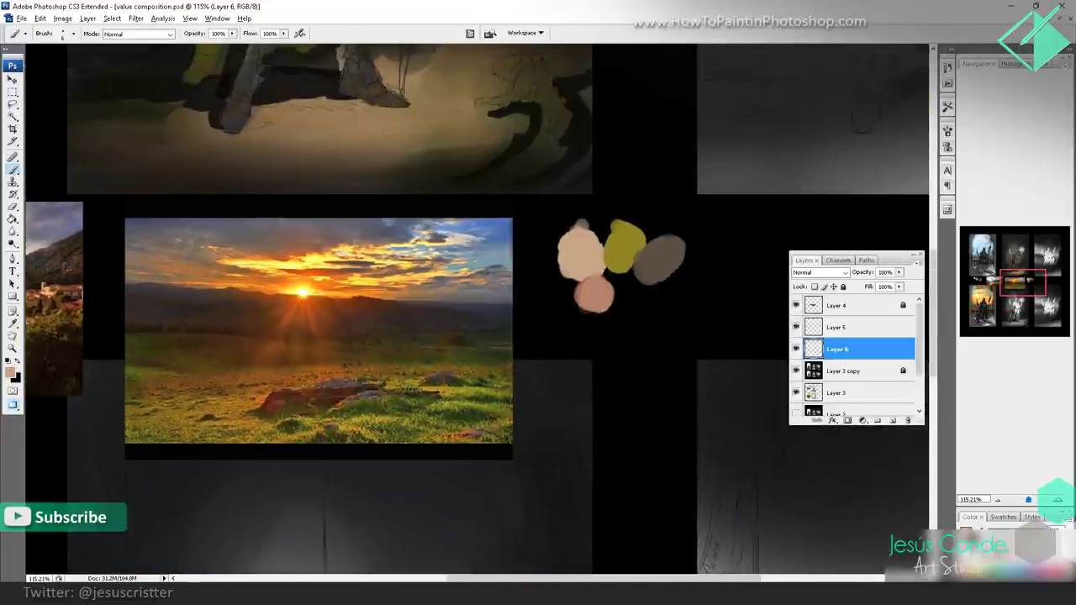
{"action": "left_click_drag", "start_coordinate": [151, 464], "coordinate": [461, 234]}
{"action": "scroll", "coordinate": [461, 233], "scroll_direction": "left", "scroll_amount": 8}
{"action": "scroll", "coordinate": [461, 233], "scroll_direction": "down", "scroll_amount": 4}
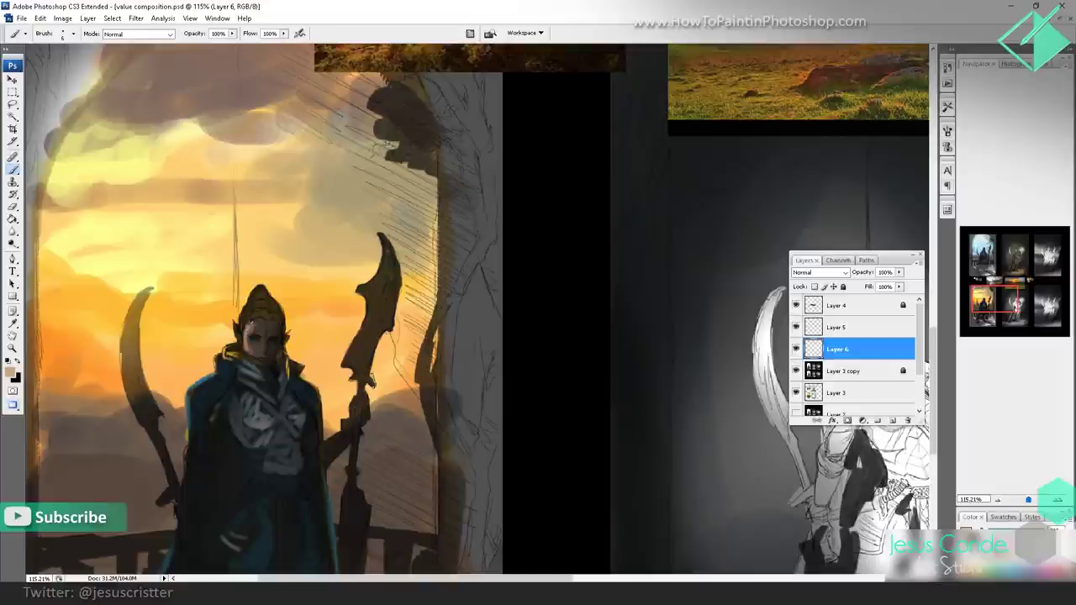
{"action": "scroll", "coordinate": [286, 274], "scroll_direction": "up", "scroll_amount": 1}
{"action": "scroll", "coordinate": [287, 274], "scroll_direction": "right", "scroll_amount": 1}
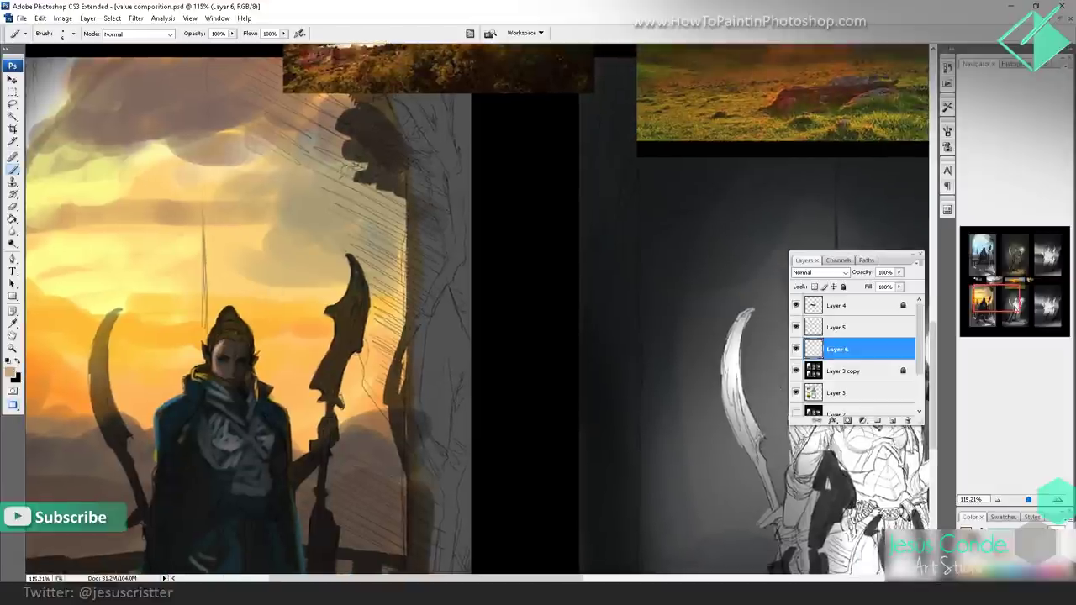
- Pick a near-black colour and darken the figure's hair with it
{"action": "scroll", "coordinate": [267, 297], "scroll_direction": "right", "scroll_amount": 19}
{"action": "scroll", "coordinate": [267, 297], "scroll_direction": "up", "scroll_amount": 10}
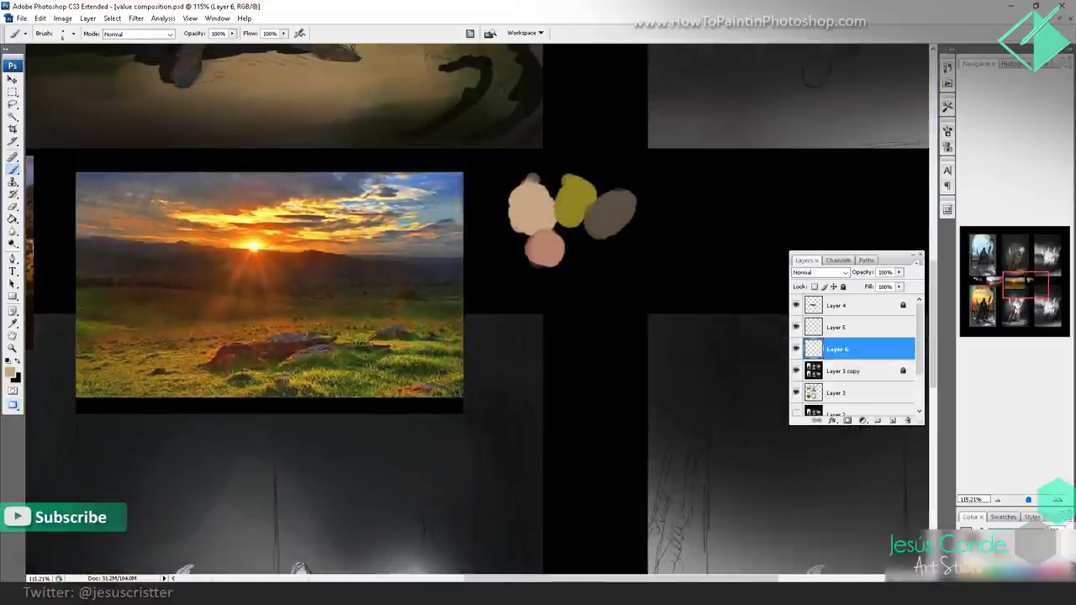
{"action": "scroll", "coordinate": [257, 348], "scroll_direction": "left", "scroll_amount": 20}
{"action": "scroll", "coordinate": [257, 348], "scroll_direction": "down", "scroll_amount": 7}
{"action": "scroll", "coordinate": [269, 353], "scroll_direction": "up", "scroll_amount": 5}
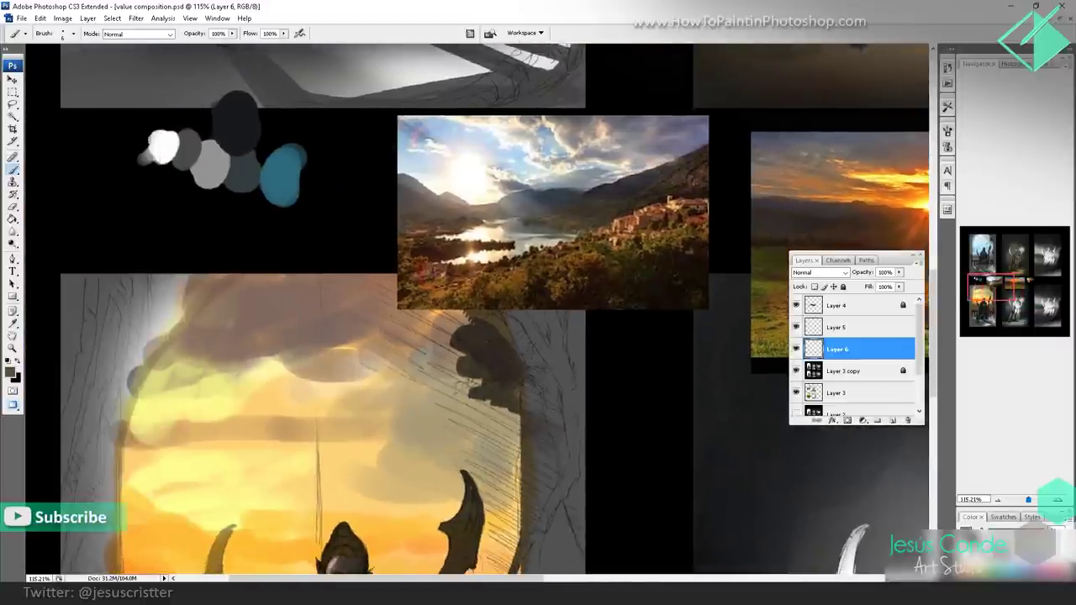
{"action": "left_click_drag", "start_coordinate": [282, 363], "coordinate": [300, 155]}
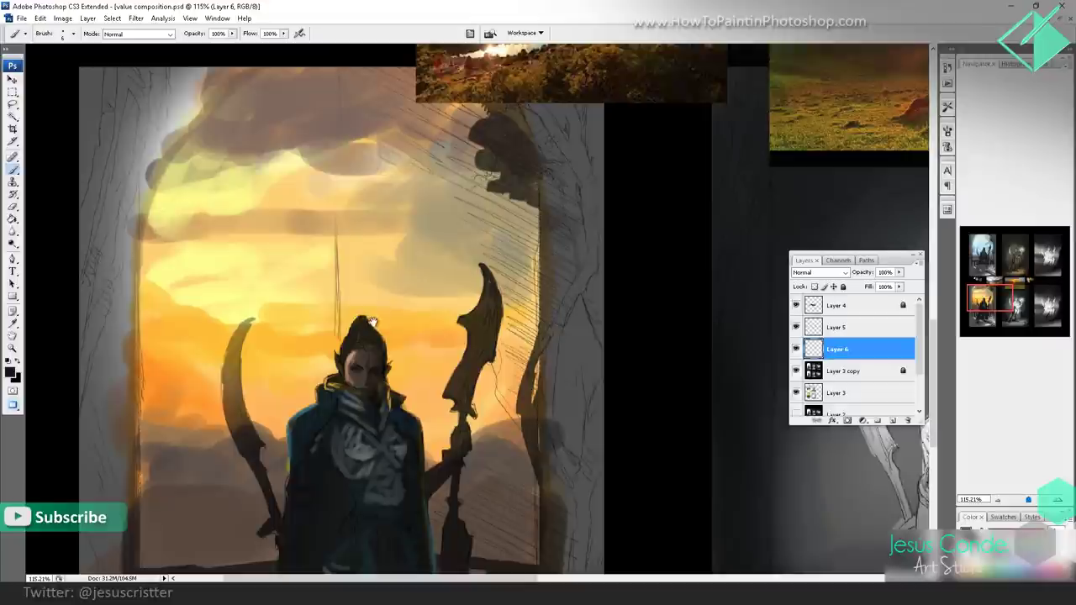
{"action": "left_click_drag", "start_coordinate": [373, 321], "coordinate": [361, 283]}
- Set the foreground colour to the muted red ac5656 and paint both of the elf's ears
{"action": "left_click", "coordinate": [11, 371]}
{"action": "left_click", "coordinate": [805, 159]}
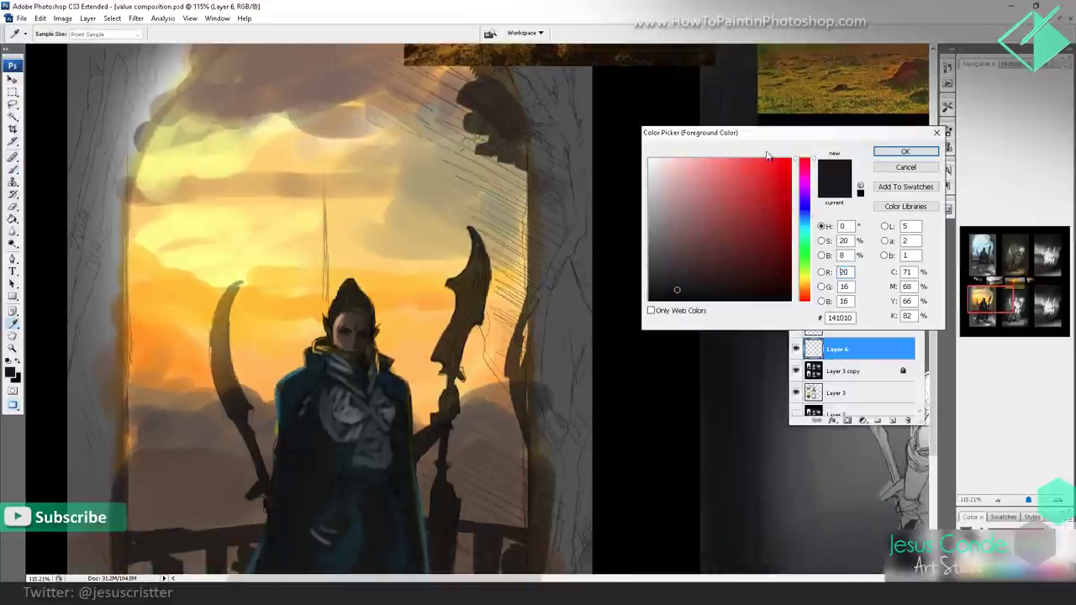
{"action": "left_click", "coordinate": [697, 181]}
{"action": "left_click", "coordinate": [718, 204]}
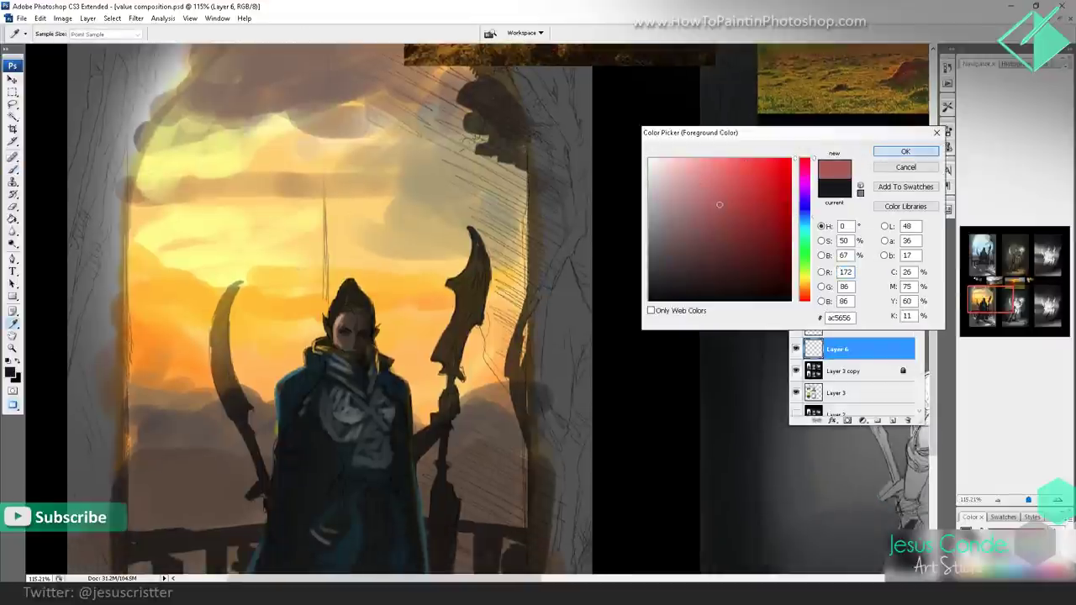
{"action": "left_click", "coordinate": [884, 154]}
{"action": "left_click", "coordinate": [370, 335], "text": "ctrl"}
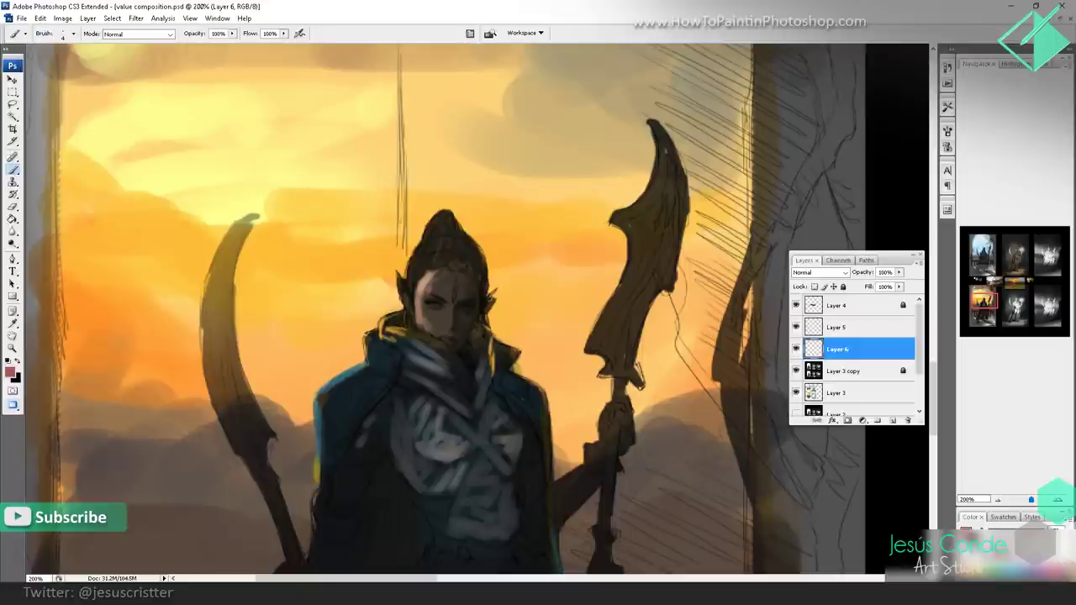
{"action": "left_click_drag", "start_coordinate": [486, 291], "coordinate": [489, 306]}
{"action": "mouse_move", "coordinate": [398, 278]}
{"action": "left_mouse_down"}
{"action": "mouse_move", "coordinate": [406, 302]}
{"action": "mouse_move", "coordinate": [450, 325]}
{"action": "left_mouse_up"}
- Sample the skin tone from the forehead and add a small highlight to the figure's nose
{"action": "left_click", "coordinate": [423, 286], "text": "alt"}
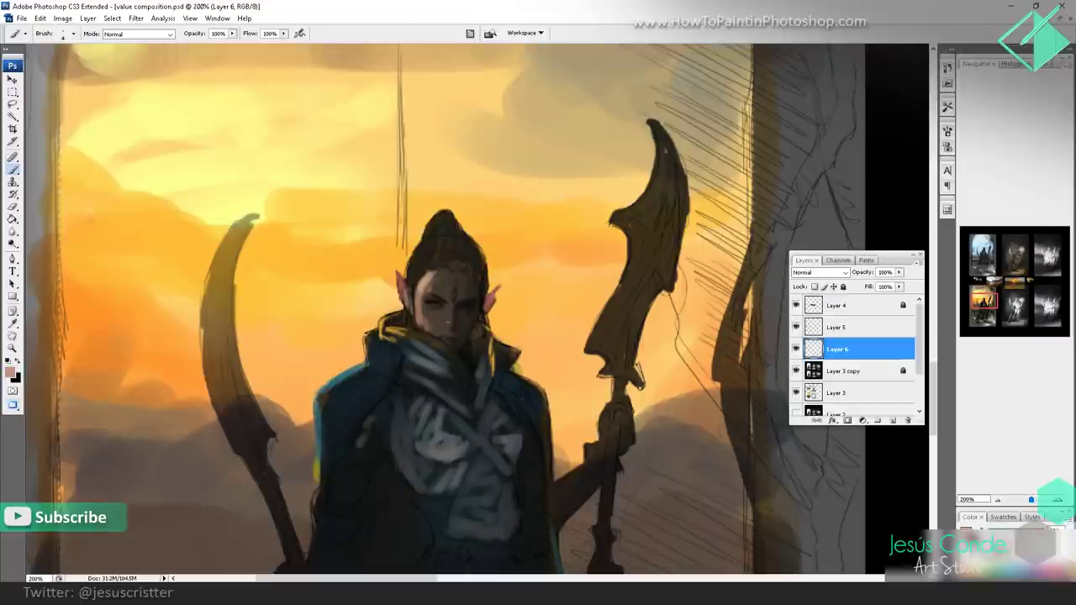
{"action": "key", "text": "z"}
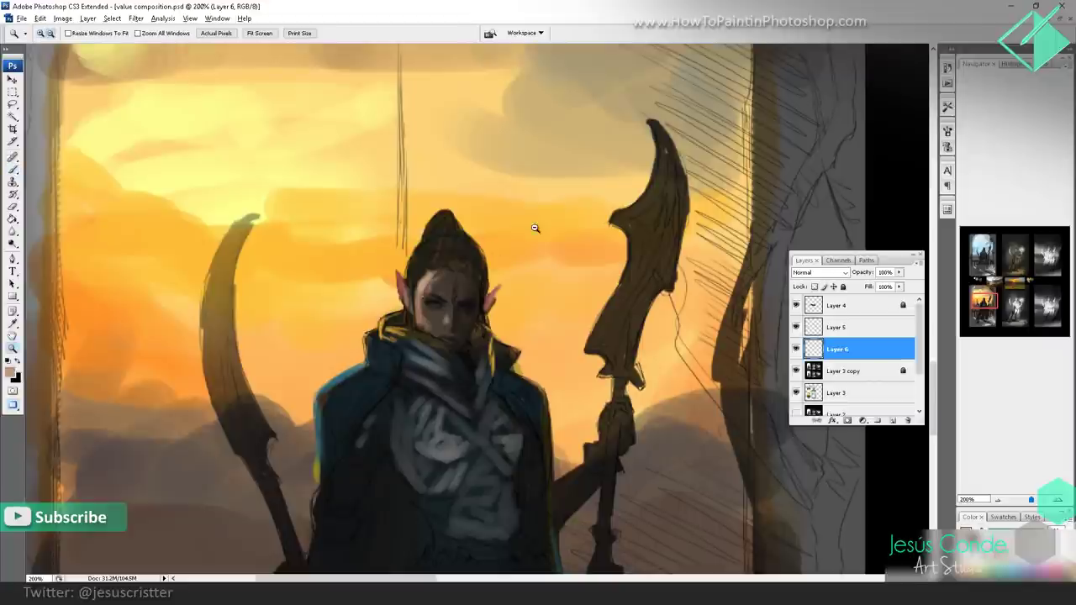
{"action": "left_click", "coordinate": [537, 228], "text": "alt"}
{"action": "left_click", "coordinate": [545, 226], "text": "alt"}
{"action": "left_click", "coordinate": [562, 219], "text": "alt"}
{"action": "scroll", "coordinate": [430, 277], "scroll_direction": "down", "scroll_amount": 3}
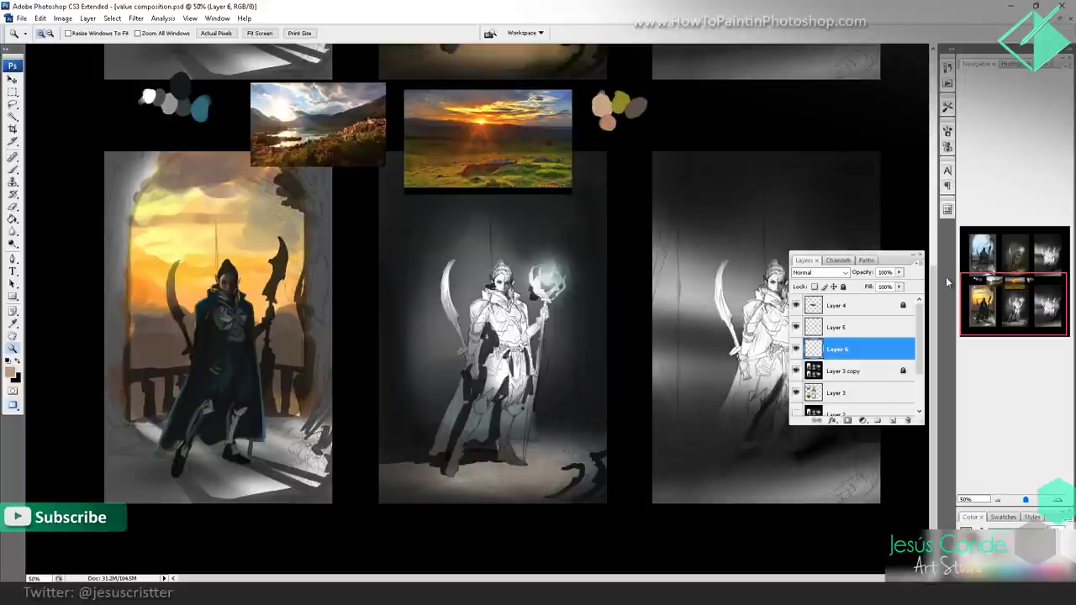
- Sample the brown-grey swatch and create a new layer directly above Layer 3
{"action": "scroll", "coordinate": [532, 280], "scroll_direction": "up", "scroll_amount": 2}
{"action": "key", "text": "b"}
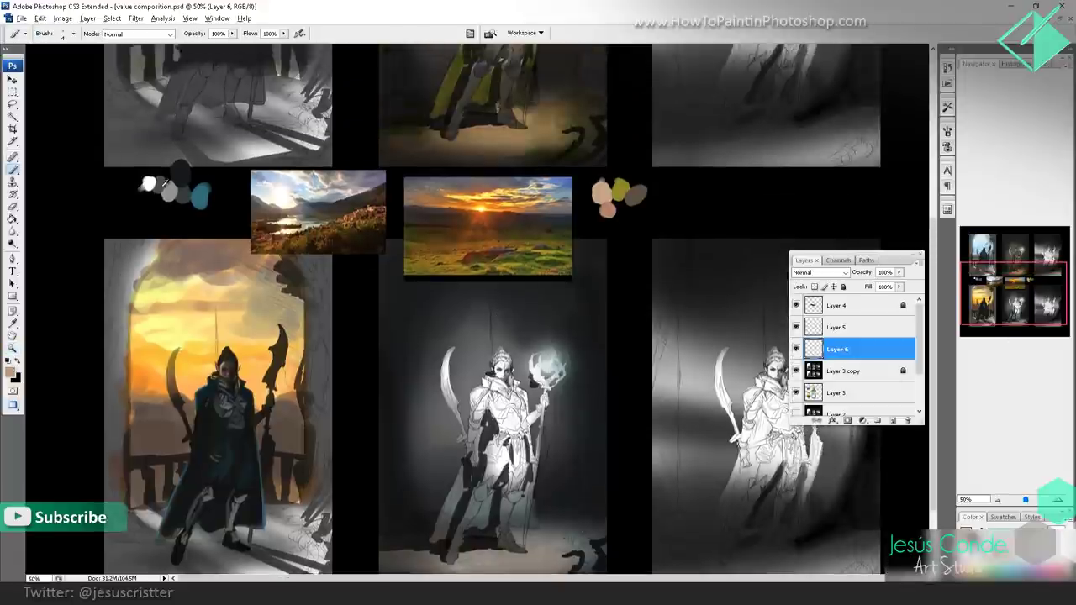
{"action": "left_click", "coordinate": [642, 194], "text": "alt"}
{"action": "left_click", "coordinate": [839, 395]}
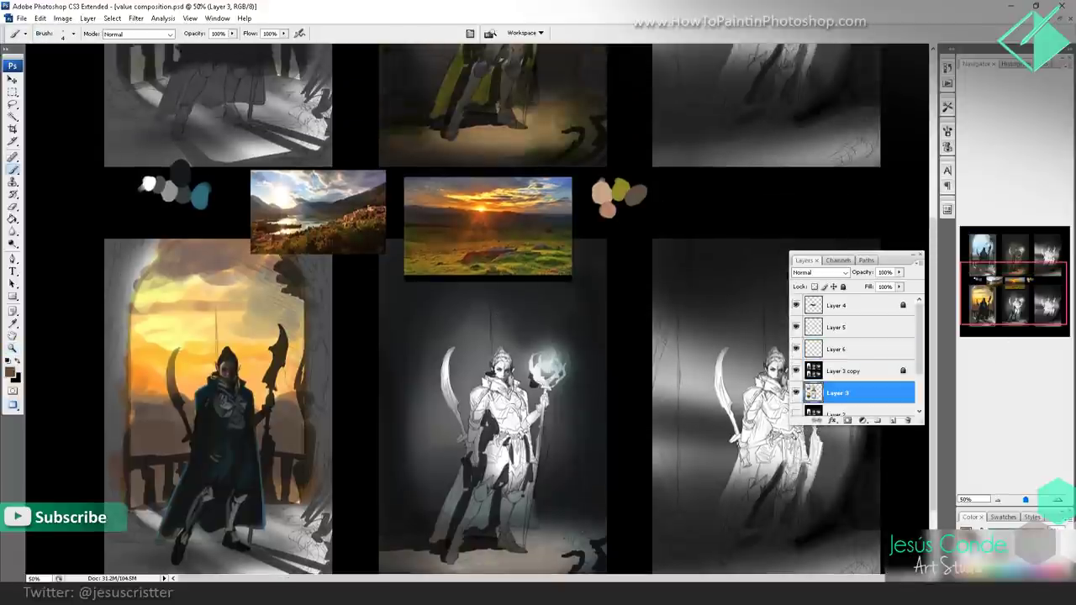
{"action": "key", "text": "ctrl+shift+alt+n"}
{"action": "left_click_drag", "start_coordinate": [243, 308], "coordinate": [243, 265]}
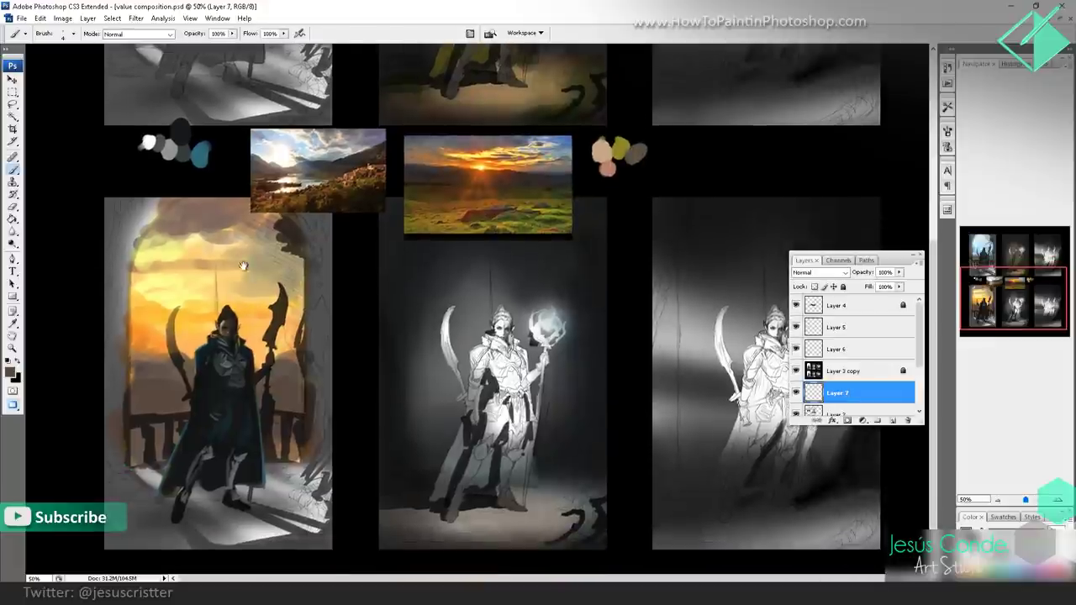
- Enlarge the brush to 60 px and paint the stone arch around the sunset window dark brown-grey
{"action": "key", "text": "bracketright"}
{"action": "key", "text": "bracketright"}
{"action": "key", "text": "bracketright"}
{"action": "key", "text": "bracketright"}
{"action": "key", "text": "bracketright"}
{"action": "key", "text": "bracketright"}
{"action": "key", "text": "bracketright"}
{"action": "key", "text": "bracketright"}
{"action": "key", "text": "bracketright"}
{"action": "key", "text": "bracketright"}
{"action": "key", "text": "bracketright"}
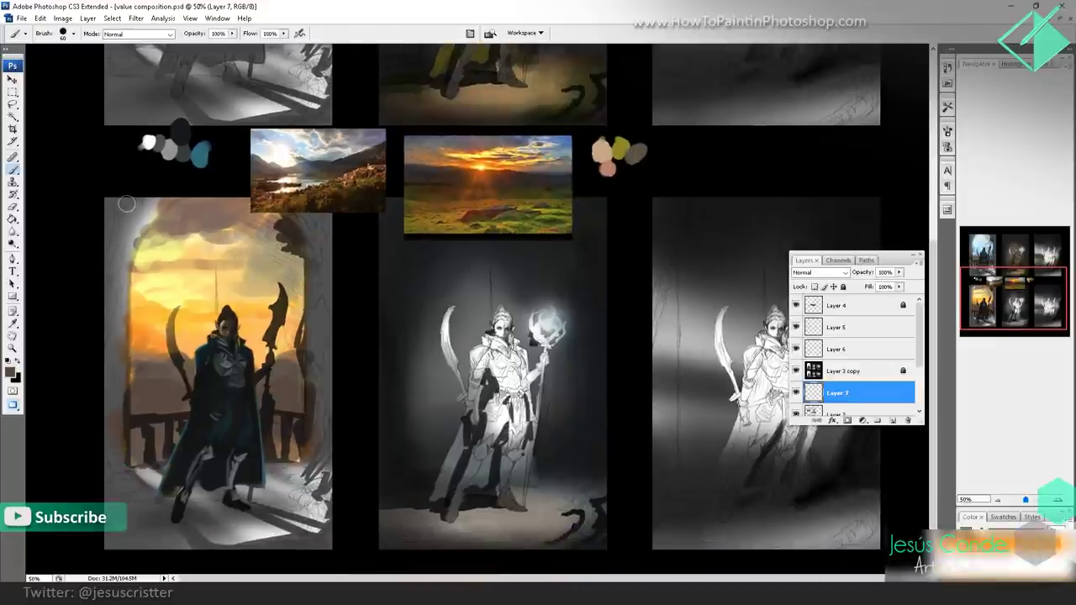
{"action": "mouse_move", "coordinate": [141, 202]}
{"action": "left_mouse_down"}
{"action": "mouse_move", "coordinate": [121, 230]}
{"action": "mouse_move", "coordinate": [171, 207]}
{"action": "mouse_move", "coordinate": [111, 311]}
{"action": "mouse_move", "coordinate": [115, 414]}
{"action": "mouse_move", "coordinate": [106, 409]}
{"action": "mouse_move", "coordinate": [122, 510]}
{"action": "mouse_move", "coordinate": [164, 517]}
{"action": "mouse_move", "coordinate": [240, 504]}
{"action": "mouse_move", "coordinate": [278, 525]}
{"action": "mouse_move", "coordinate": [307, 513]}
{"action": "mouse_move", "coordinate": [324, 271]}
{"action": "mouse_move", "coordinate": [328, 283]}
{"action": "mouse_move", "coordinate": [317, 336]}
{"action": "mouse_move", "coordinate": [317, 248]}
{"action": "left_mouse_up"}
- Sample a dark tone from the balustrade, darken the side wall and floor, and erase some paint near the feet
{"action": "left_click", "coordinate": [146, 421], "text": "alt"}
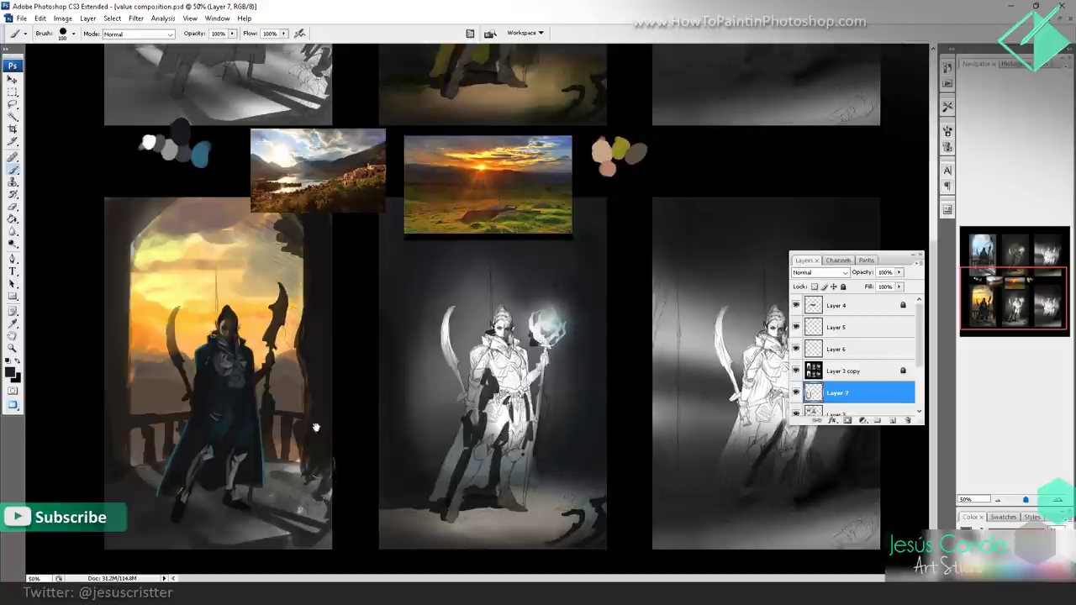
{"action": "left_click_drag", "start_coordinate": [328, 462], "coordinate": [326, 457]}
{"action": "key", "text": "e"}
{"action": "mouse_move", "coordinate": [213, 518]}
{"action": "left_mouse_down"}
{"action": "mouse_move", "coordinate": [244, 524]}
{"action": "mouse_move", "coordinate": [200, 517]}
{"action": "mouse_move", "coordinate": [140, 539]}
{"action": "mouse_move", "coordinate": [135, 508]}
{"action": "mouse_move", "coordinate": [146, 527]}
{"action": "mouse_move", "coordinate": [197, 520]}
{"action": "left_mouse_up"}
- Sample a light grey from the floor, switch to white and paint light patches on the floor, reducing the brush to 20 px
{"action": "key", "text": "b"}
{"action": "left_click", "coordinate": [251, 530], "text": "alt"}
{"action": "key", "text": "bracketleft"}
{"action": "key", "text": "bracketleft"}
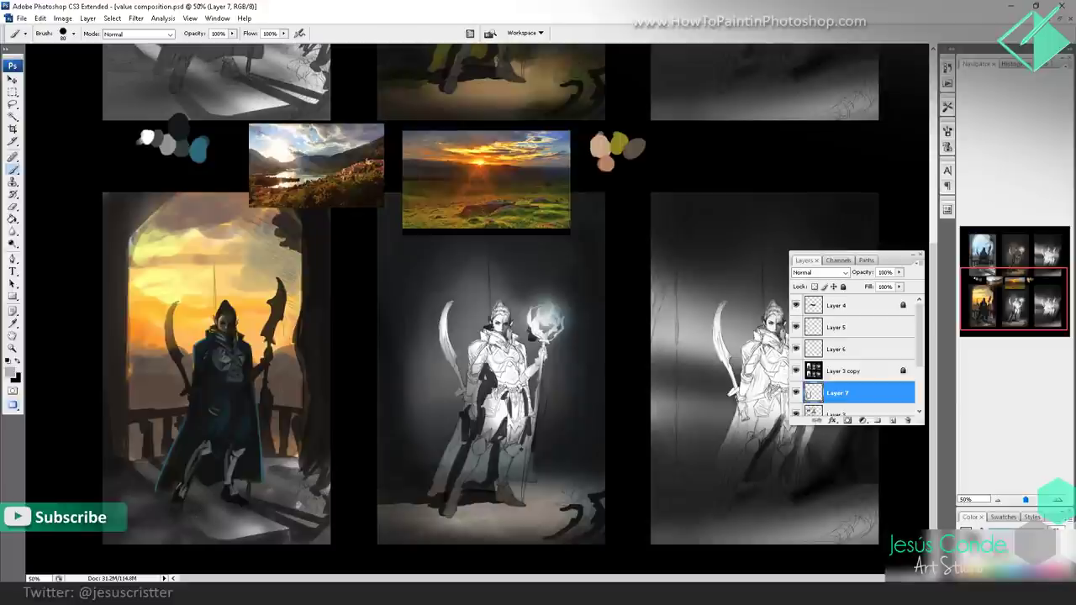
{"action": "left_click", "coordinate": [9, 362]}
{"action": "left_click", "coordinate": [17, 361]}
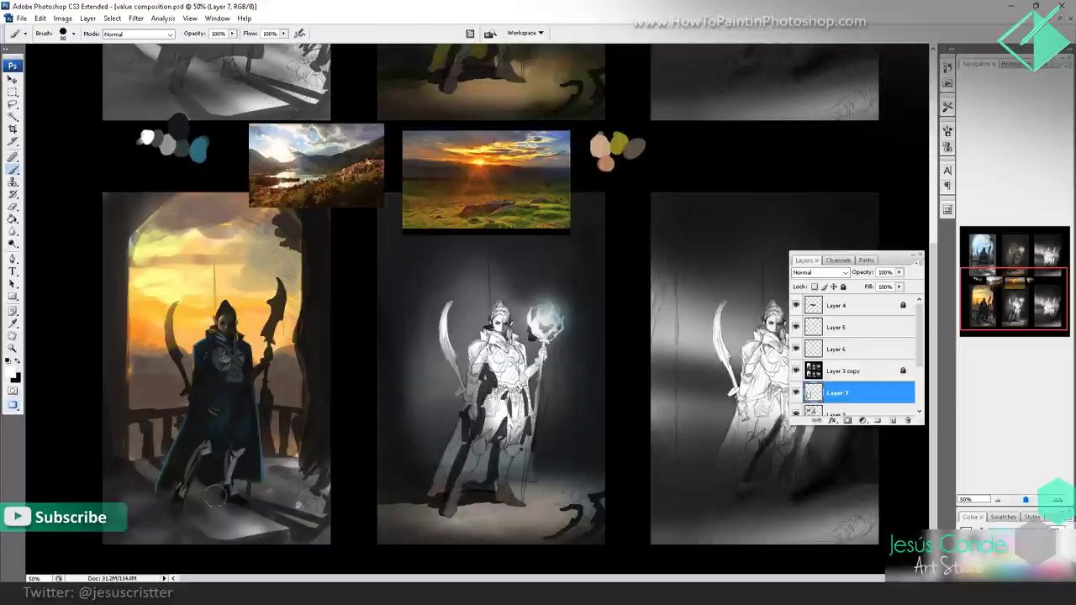
{"action": "key", "text": "bracketleft"}
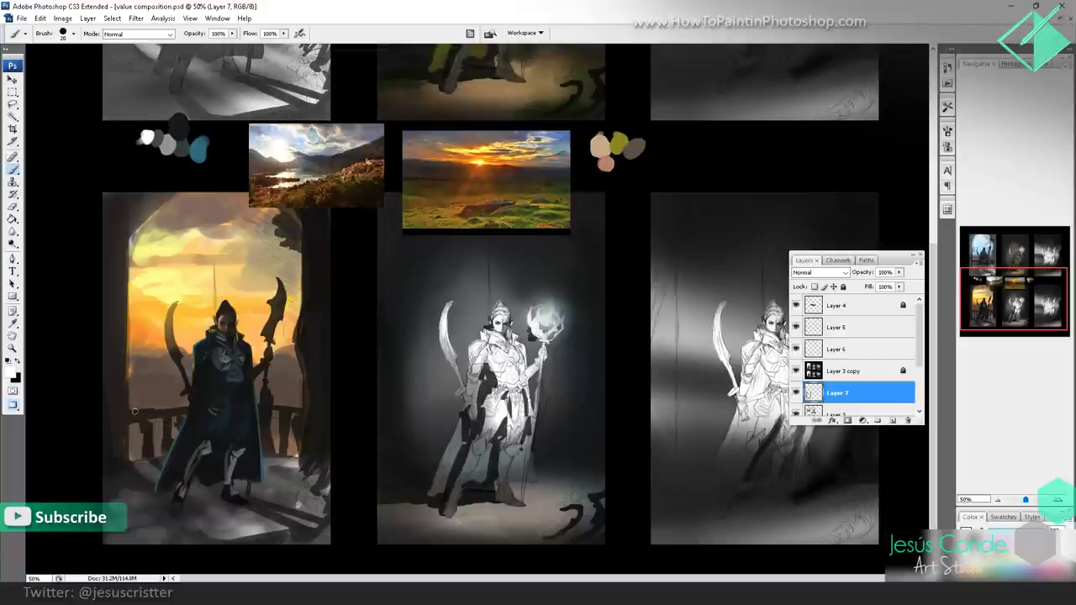
- Paint light highlights along the balustrade's handrail and posts in the sunset thumbnail
{"action": "left_click_drag", "start_coordinate": [140, 410], "coordinate": [178, 407]}
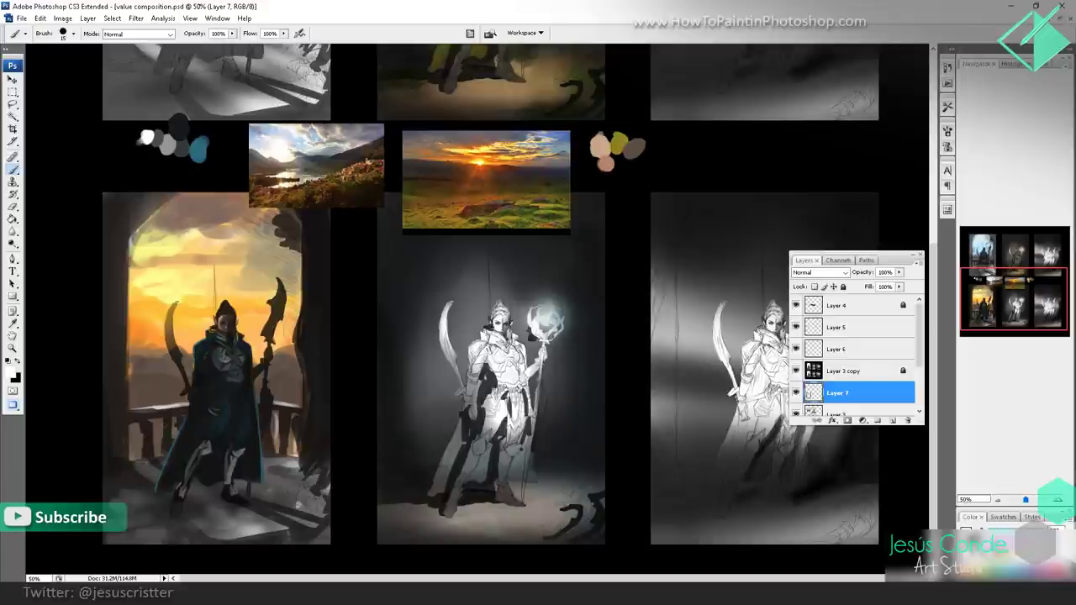
{"action": "key", "text": "z"}
{"action": "left_click", "coordinate": [401, 300], "text": "alt"}
{"action": "left_click_drag", "start_coordinate": [402, 299], "coordinate": [397, 334]}
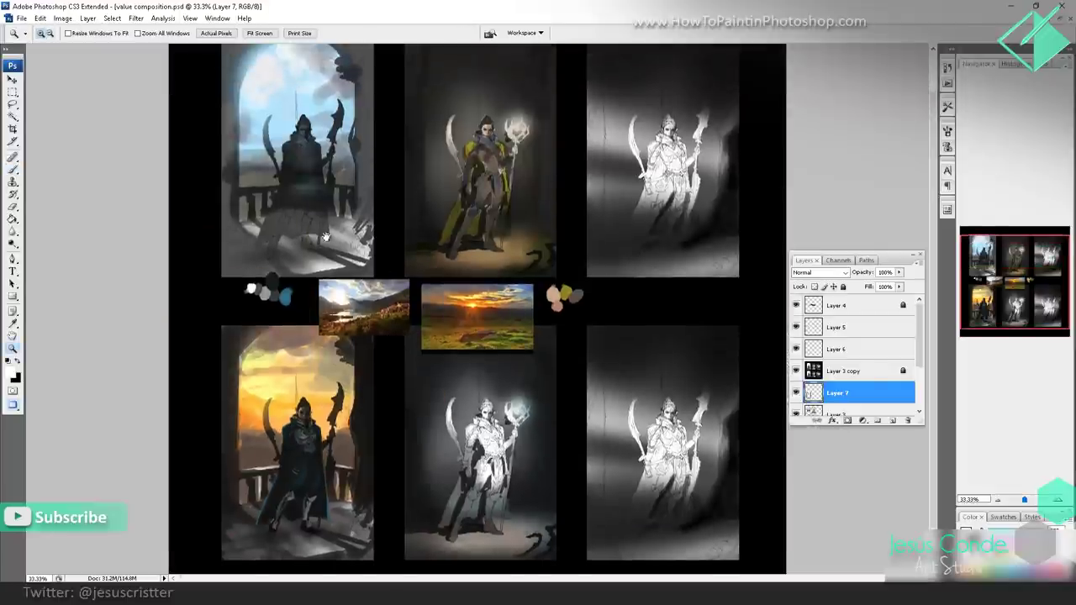
- Sample the yellow-green swatch, enlarge the brush to 45 px and paint the elf's cloak and boots in the blue-sky thumbnail
{"action": "left_click_drag", "start_coordinate": [331, 203], "coordinate": [330, 216]}
{"action": "left_click", "coordinate": [365, 207]}
{"action": "left_click_drag", "start_coordinate": [393, 197], "coordinate": [385, 179]}
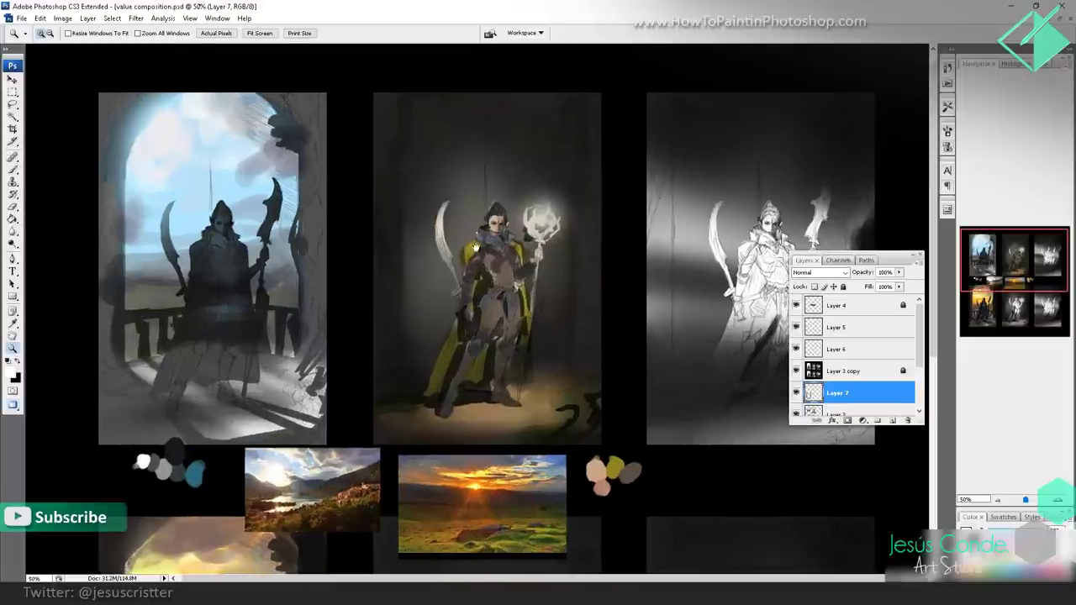
{"action": "key", "text": "b"}
{"action": "left_click", "coordinate": [614, 467], "text": "alt"}
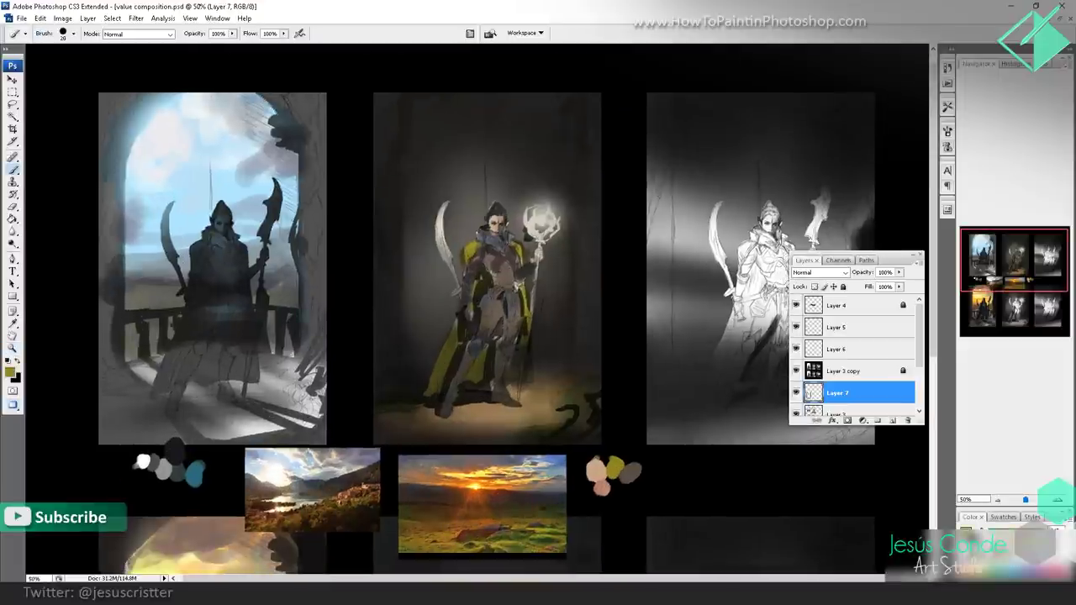
{"action": "key", "text": "bracketright"}
{"action": "key", "text": "bracketright"}
{"action": "key", "text": "bracketright"}
{"action": "key", "text": "bracketright"}
{"action": "key", "text": "bracketright"}
{"action": "mouse_move", "coordinate": [216, 269]}
{"action": "left_mouse_down"}
{"action": "mouse_move", "coordinate": [199, 343]}
{"action": "mouse_move", "coordinate": [233, 343]}
{"action": "mouse_move", "coordinate": [226, 282]}
{"action": "mouse_move", "coordinate": [200, 290]}
{"action": "mouse_move", "coordinate": [178, 370]}
{"action": "mouse_move", "coordinate": [156, 391]}
{"action": "mouse_move", "coordinate": [246, 362]}
{"action": "mouse_move", "coordinate": [241, 275]}
{"action": "mouse_move", "coordinate": [216, 240]}
{"action": "mouse_move", "coordinate": [234, 306]}
{"action": "mouse_move", "coordinate": [207, 338]}
{"action": "left_mouse_up"}
{"action": "mouse_move", "coordinate": [190, 400]}
{"action": "left_mouse_down"}
{"action": "mouse_move", "coordinate": [174, 403]}
{"action": "mouse_move", "coordinate": [177, 389]}
{"action": "mouse_move", "coordinate": [226, 373]}
{"action": "mouse_move", "coordinate": [225, 393]}
{"action": "left_mouse_up"}
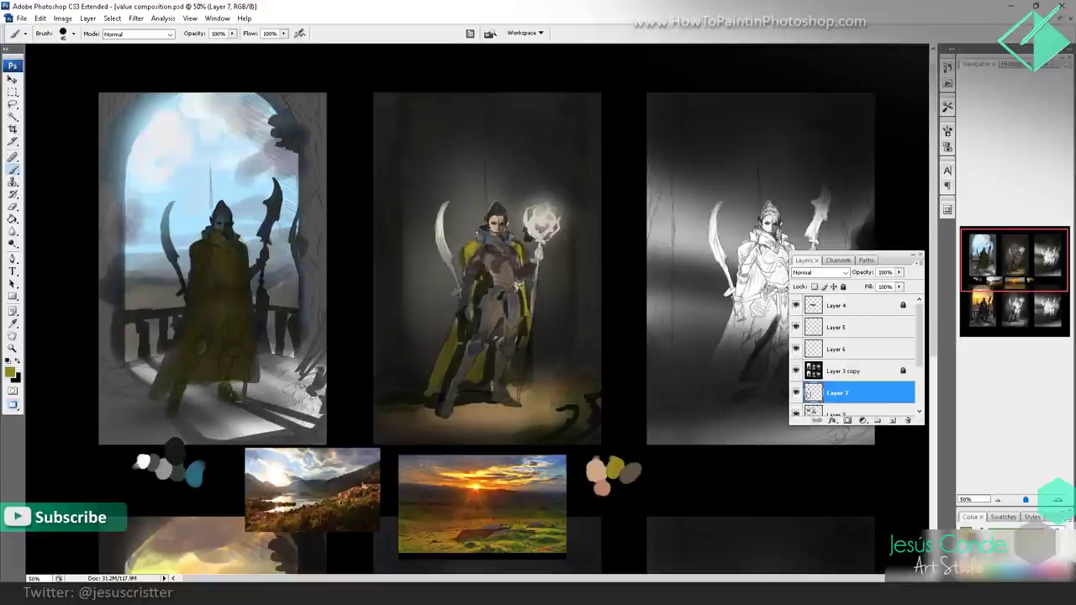
- Sample a blue-grey tone, paint it over the figure's chest and waist, and undo the last stroke
{"action": "left_click_drag", "start_coordinate": [390, 324], "coordinate": [344, 230]}
{"action": "left_click_drag", "start_coordinate": [463, 170], "coordinate": [492, 227]}
{"action": "scroll", "coordinate": [534, 286], "scroll_direction": "down", "scroll_amount": 4}
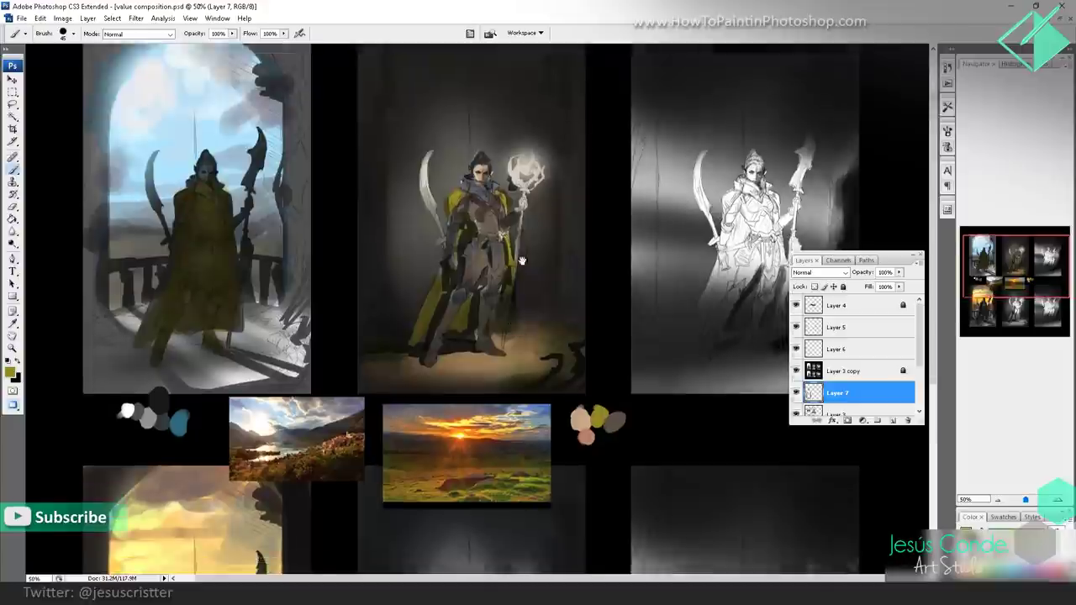
{"action": "scroll", "coordinate": [527, 294], "scroll_direction": "up", "scroll_amount": 3}
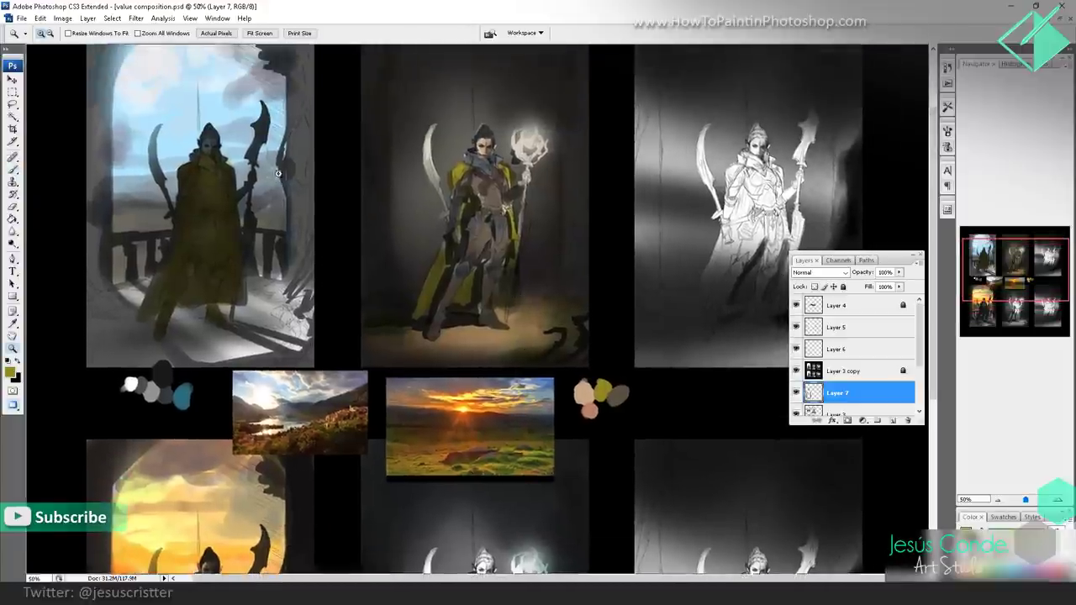
{"action": "left_click", "coordinate": [318, 184], "text": "ctrl"}
{"action": "left_click_drag", "start_coordinate": [251, 135], "coordinate": [223, 112]}
{"action": "left_click", "coordinate": [210, 254], "text": "alt"}
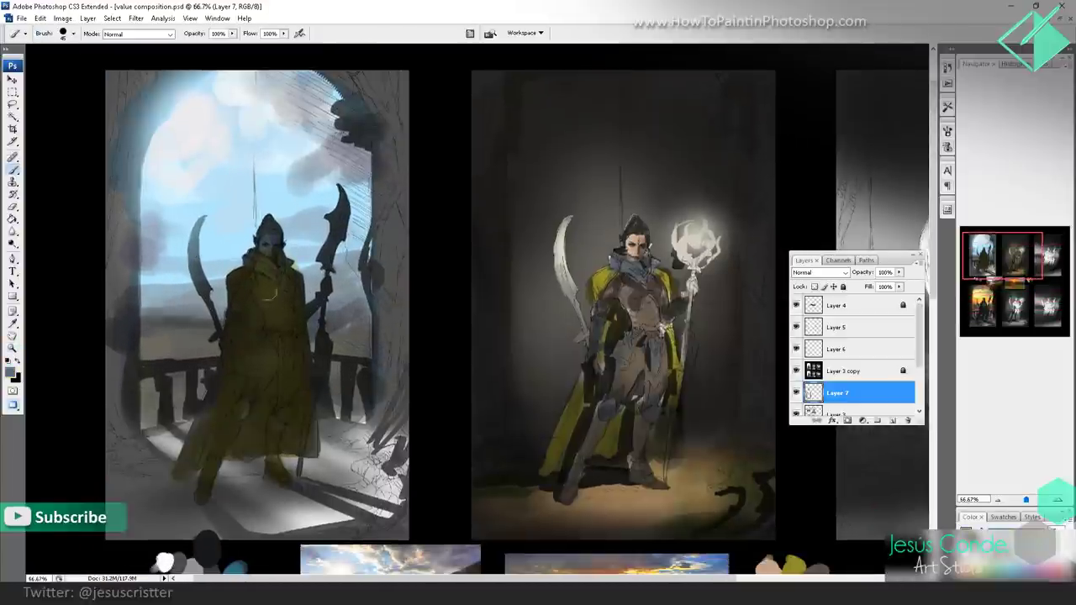
{"action": "left_click_drag", "start_coordinate": [261, 299], "coordinate": [271, 324]}
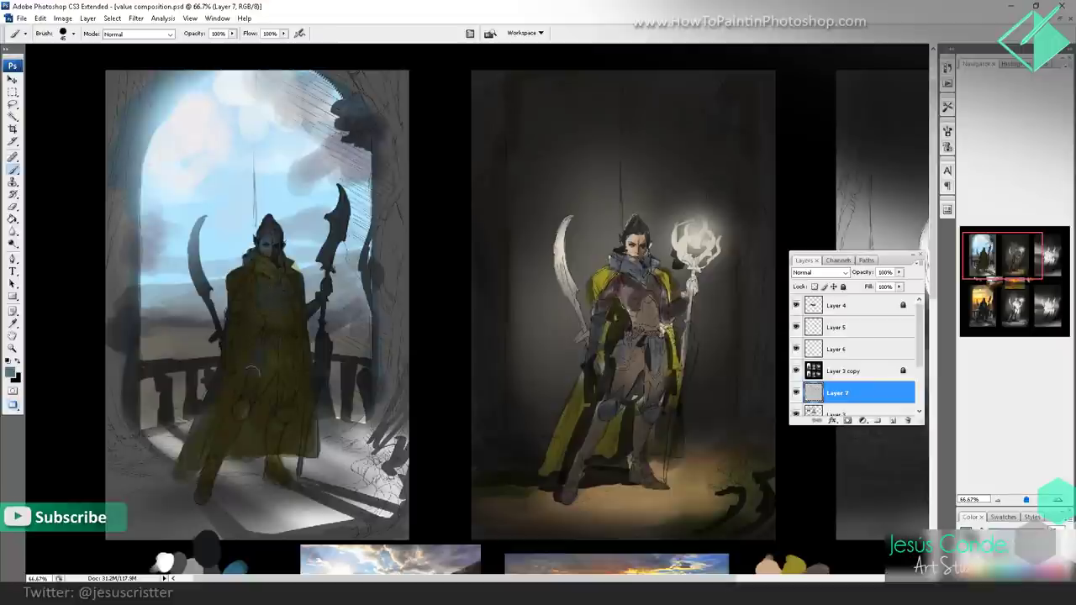
{"action": "key", "text": "ctrl+z"}
- Sample a dark tone and darken the torso, legs and inner folds of the yellow-green cloak
{"action": "left_click", "coordinate": [326, 348], "text": "alt"}
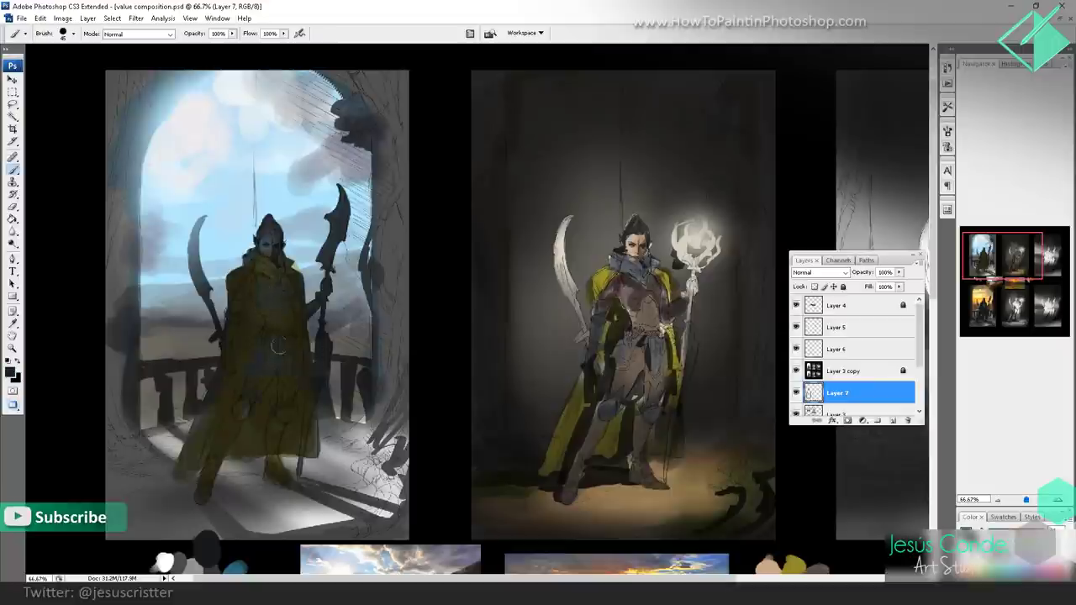
{"action": "mouse_move", "coordinate": [269, 384]}
{"action": "left_mouse_down"}
{"action": "mouse_move", "coordinate": [247, 408]}
{"action": "mouse_move", "coordinate": [290, 347]}
{"action": "mouse_move", "coordinate": [292, 407]}
{"action": "left_mouse_up"}
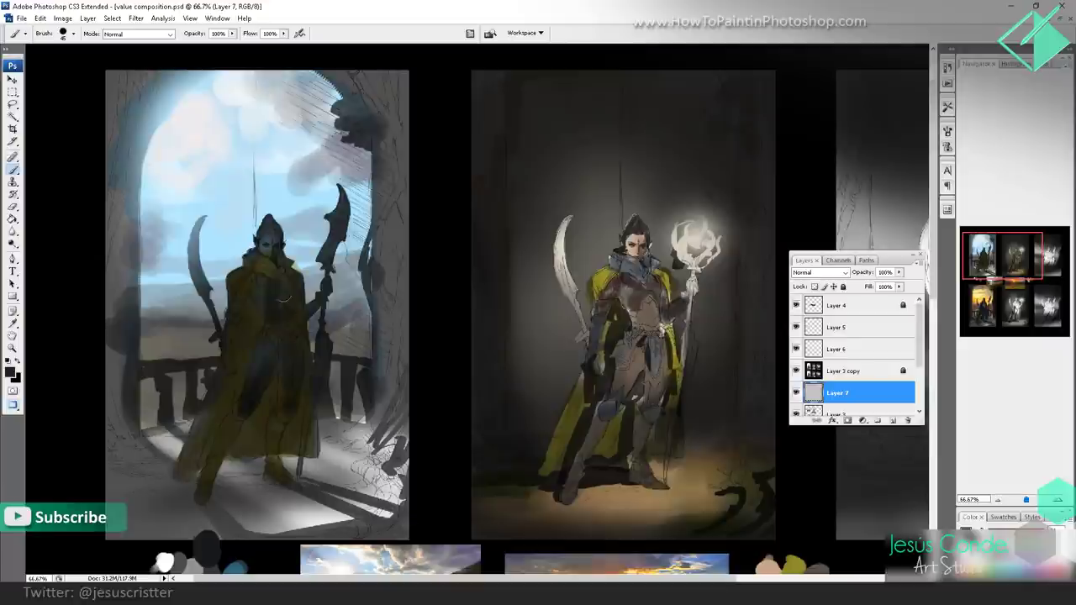
{"action": "mouse_move", "coordinate": [241, 379]}
{"action": "left_mouse_down"}
{"action": "mouse_move", "coordinate": [219, 425]}
{"action": "mouse_move", "coordinate": [226, 452]}
{"action": "mouse_move", "coordinate": [271, 417]}
{"action": "mouse_move", "coordinate": [305, 432]}
{"action": "mouse_move", "coordinate": [307, 369]}
{"action": "left_mouse_up"}
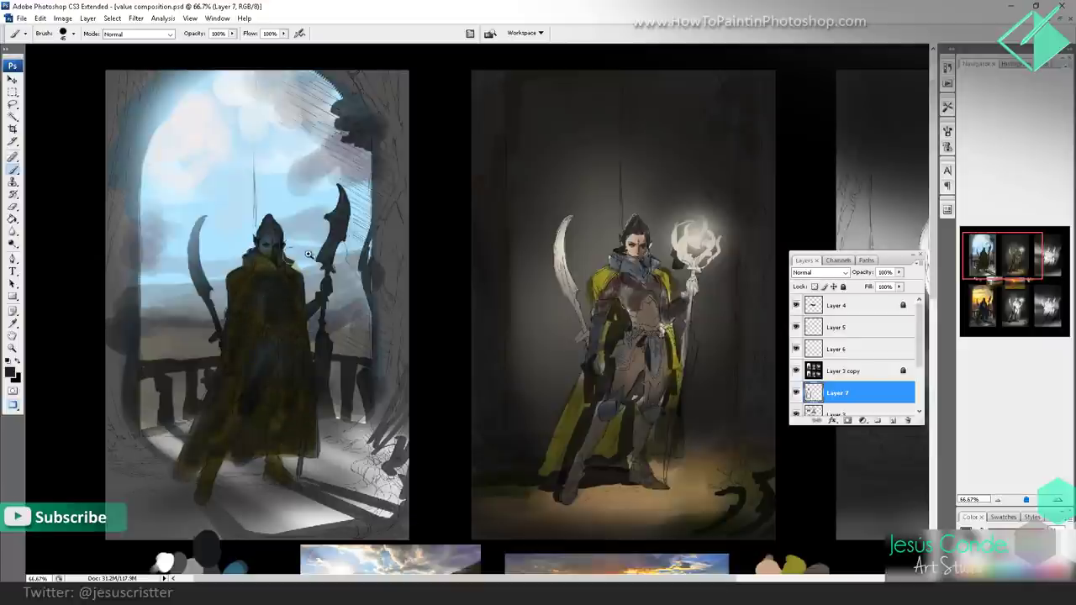
- Sample a skin tone, reduce the brush to 15 px and paint the elf's face in the blue-sky thumbnail
{"action": "left_click", "coordinate": [315, 220], "text": "ctrl"}
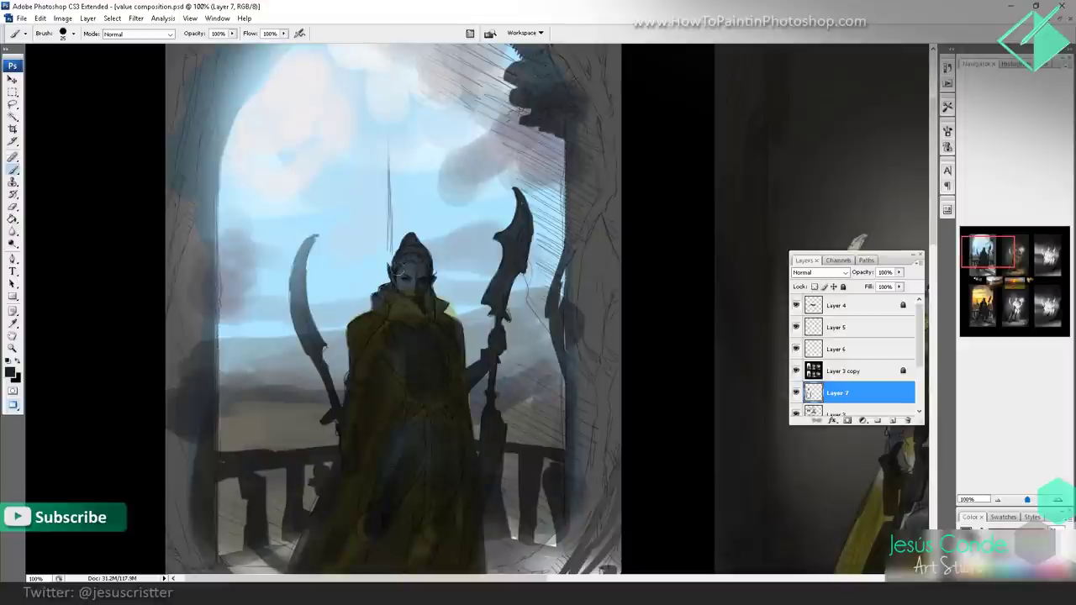
{"action": "left_click_drag", "start_coordinate": [401, 262], "coordinate": [409, 248]}
{"action": "left_click_drag", "start_coordinate": [700, 433], "coordinate": [512, 206]}
{"action": "left_click_drag", "start_coordinate": [685, 319], "coordinate": [392, 172]}
{"action": "left_click", "coordinate": [680, 397], "text": "alt"}
{"action": "left_click_drag", "start_coordinate": [285, 236], "coordinate": [655, 541]}
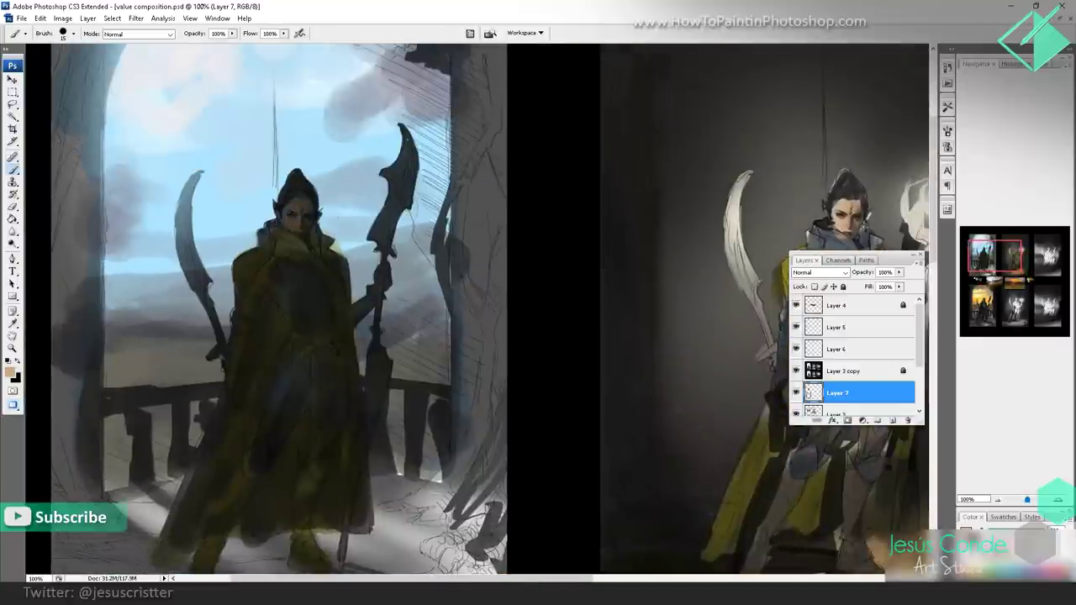
- Sample the brown-grey swatch, enlarge the brush to 50 px and paint the blue-sky thumbnail's stone pillar and the rubble at its base
{"action": "scroll", "coordinate": [387, 274], "scroll_direction": "down", "scroll_amount": 10}
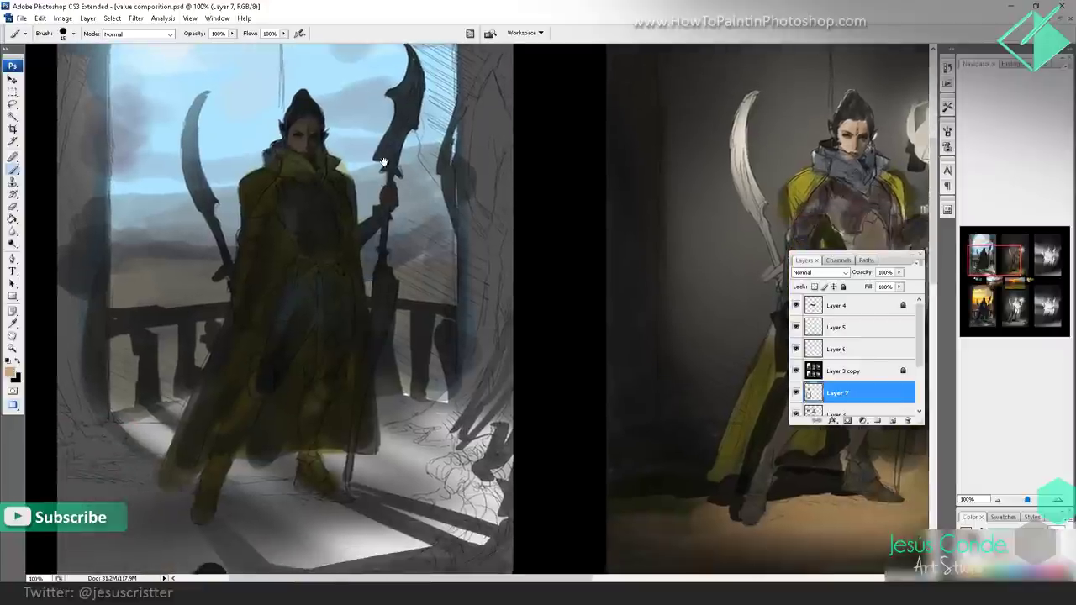
{"action": "scroll", "coordinate": [396, 261], "scroll_direction": "down", "scroll_amount": 6}
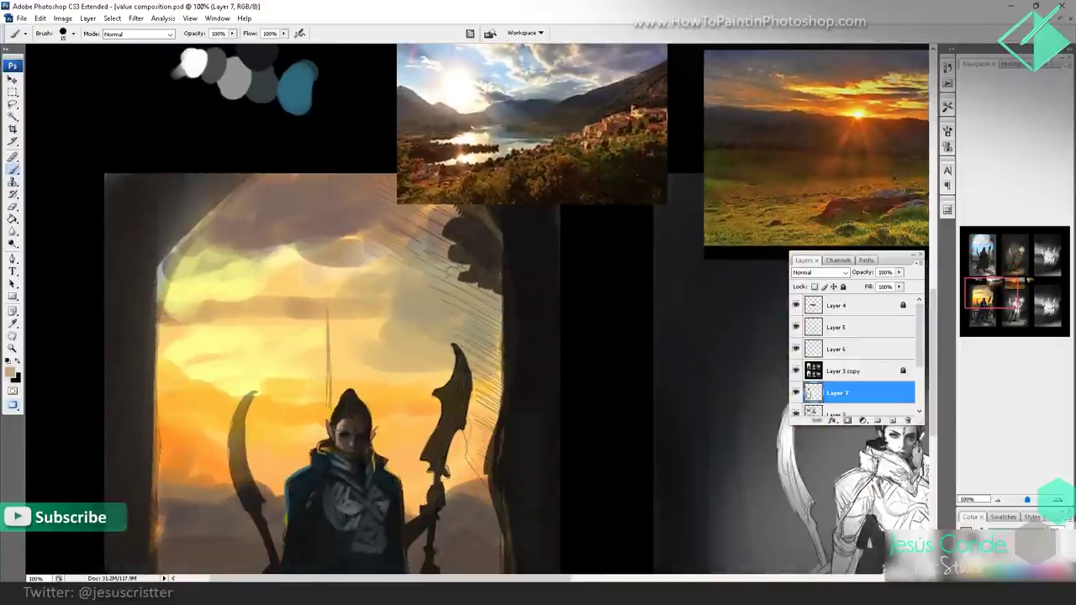
{"action": "left_click_drag", "start_coordinate": [365, 355], "coordinate": [350, 504]}
{"action": "left_click_drag", "start_coordinate": [392, 165], "coordinate": [376, 486]}
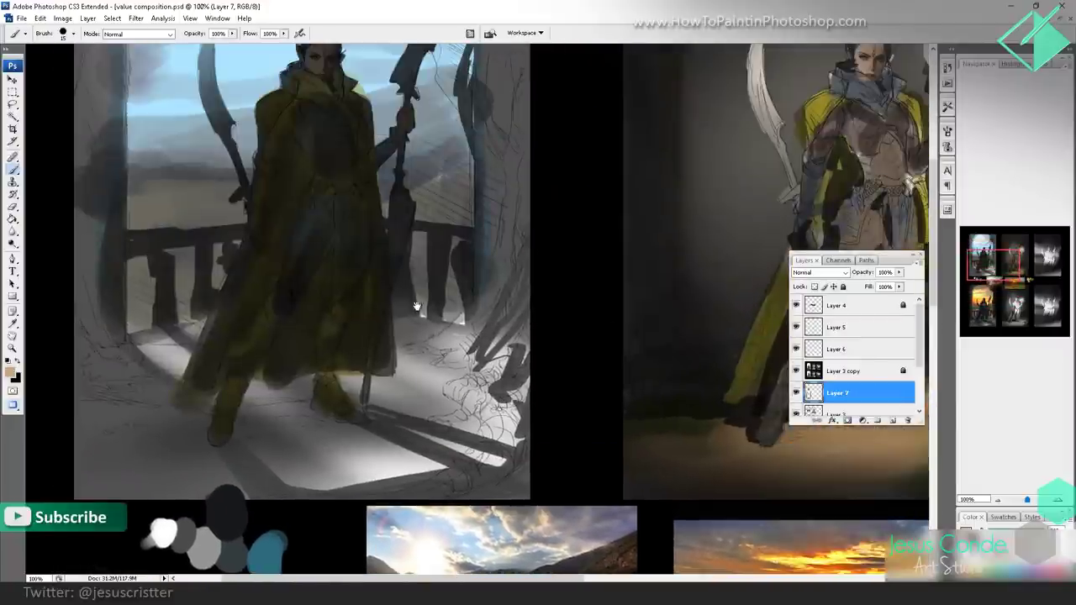
{"action": "left_click", "coordinate": [496, 309], "text": "alt"}
{"action": "left_click", "coordinate": [496, 309], "text": "ctrl+alt"}
{"action": "left_click_drag", "start_coordinate": [501, 335], "coordinate": [501, 337]}
{"action": "key", "text": "b"}
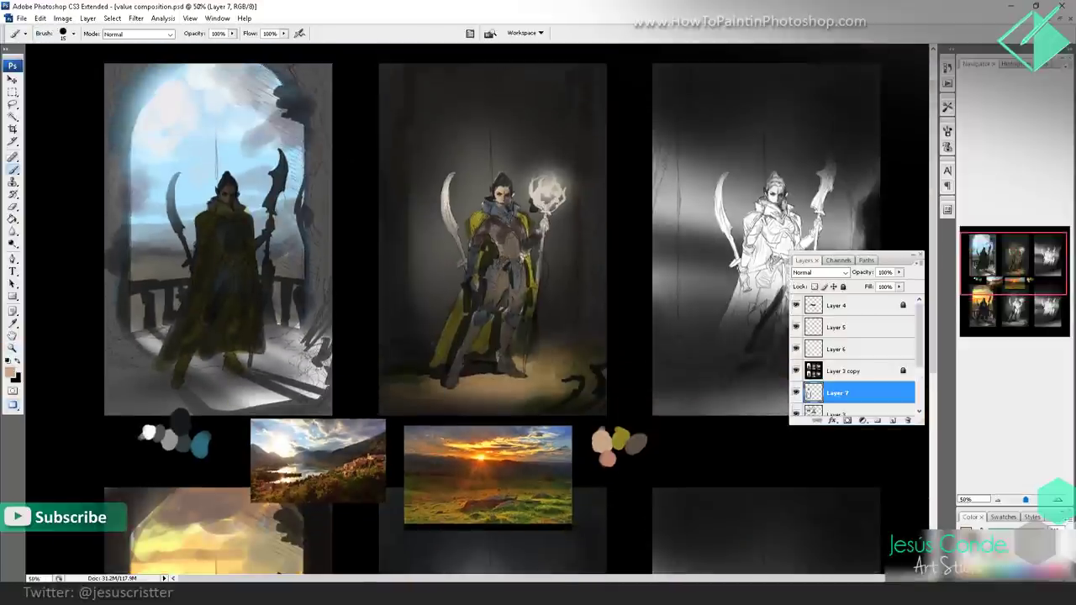
{"action": "left_click", "coordinate": [641, 439], "text": "alt"}
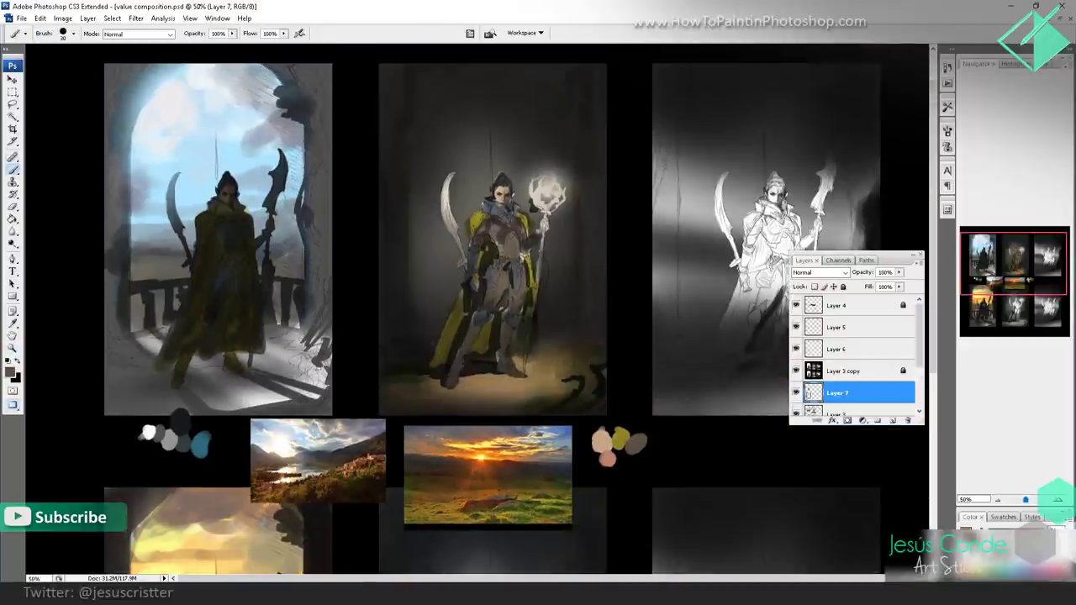
{"action": "mouse_move", "coordinate": [280, 412]}
{"action": "left_mouse_down"}
{"action": "mouse_move", "coordinate": [311, 362]}
{"action": "mouse_move", "coordinate": [318, 383]}
{"action": "mouse_move", "coordinate": [324, 332]}
{"action": "mouse_move", "coordinate": [284, 338]}
{"action": "mouse_move", "coordinate": [318, 305]}
{"action": "mouse_move", "coordinate": [316, 206]}
{"action": "mouse_move", "coordinate": [328, 158]}
{"action": "mouse_move", "coordinate": [310, 77]}
{"action": "mouse_move", "coordinate": [324, 63]}
{"action": "mouse_move", "coordinate": [313, 204]}
{"action": "left_mouse_up"}
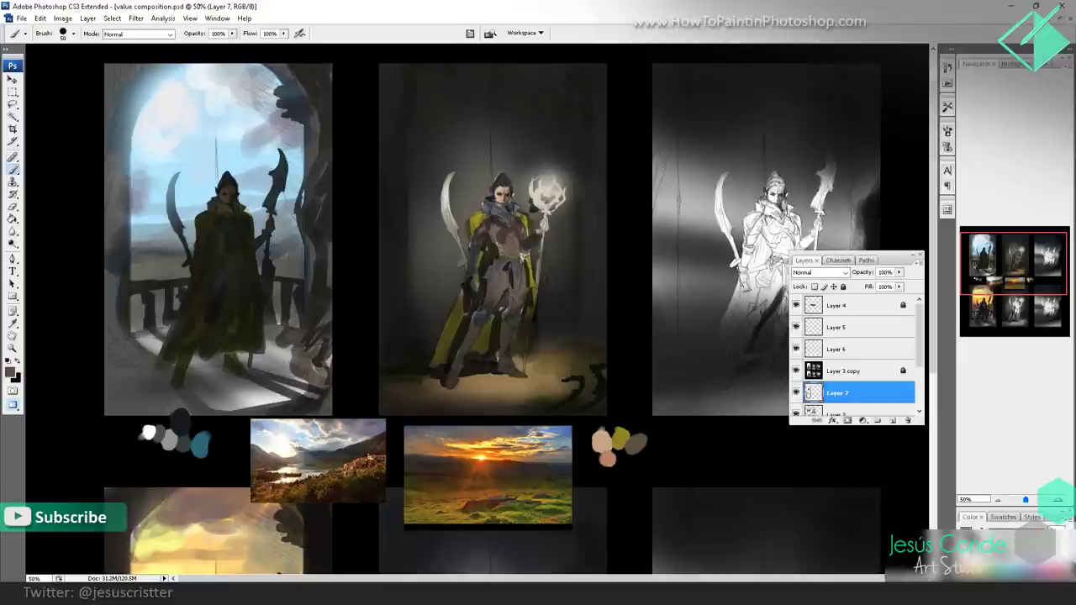
- Sample the yellow-green swatch, shift its hue to green and paint foliage at the arch's upper corner and beside the balustrade's ends
{"action": "left_click", "coordinate": [627, 427], "text": "alt"}
{"action": "left_click", "coordinate": [10, 373]}
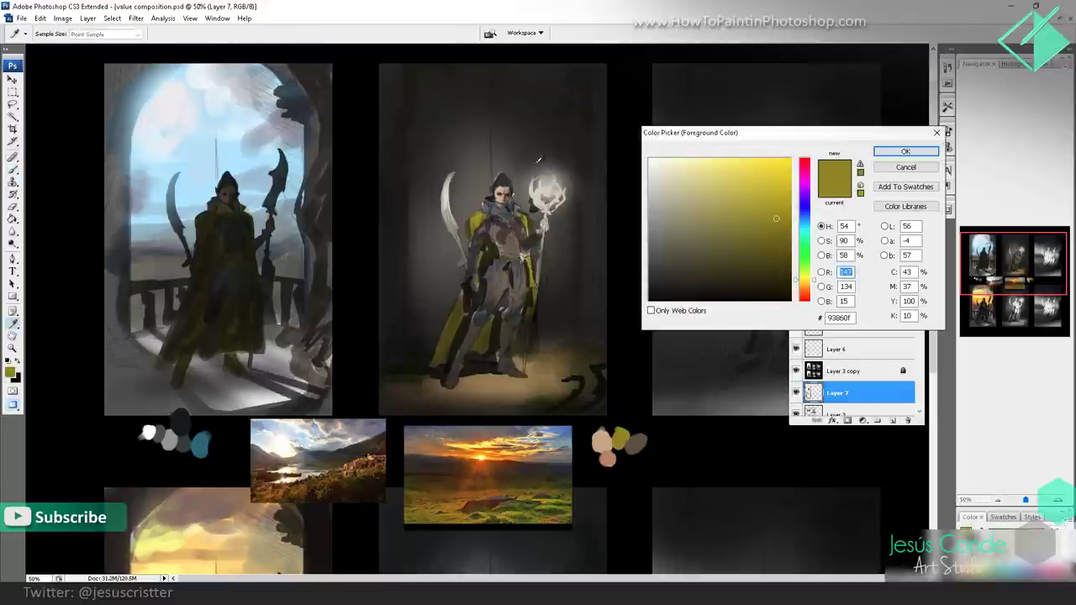
{"action": "left_click_drag", "start_coordinate": [807, 278], "coordinate": [807, 266]}
{"action": "left_click", "coordinate": [905, 151]}
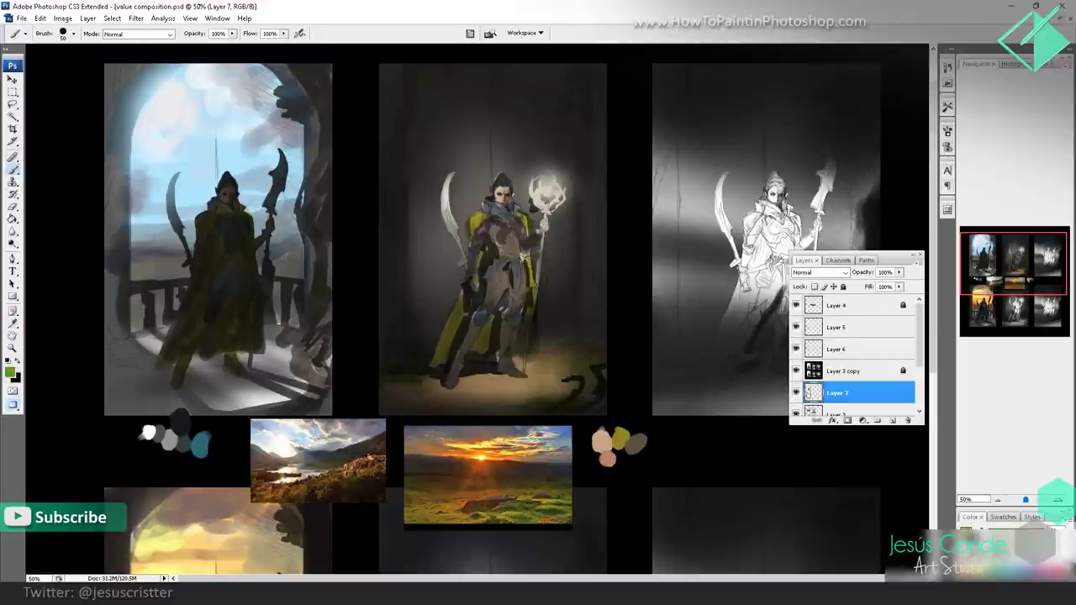
{"action": "left_click_drag", "start_coordinate": [298, 94], "coordinate": [282, 96]}
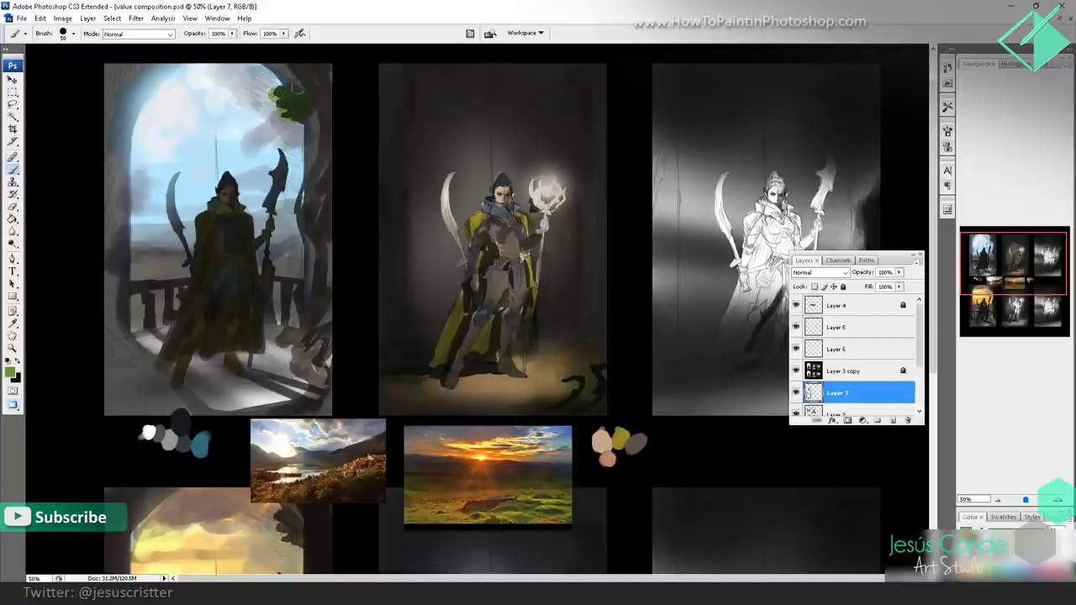
{"action": "mouse_move", "coordinate": [327, 311]}
{"action": "left_mouse_down"}
{"action": "mouse_move", "coordinate": [318, 334]}
{"action": "mouse_move", "coordinate": [275, 366]}
{"action": "mouse_move", "coordinate": [252, 359]}
{"action": "left_mouse_up"}
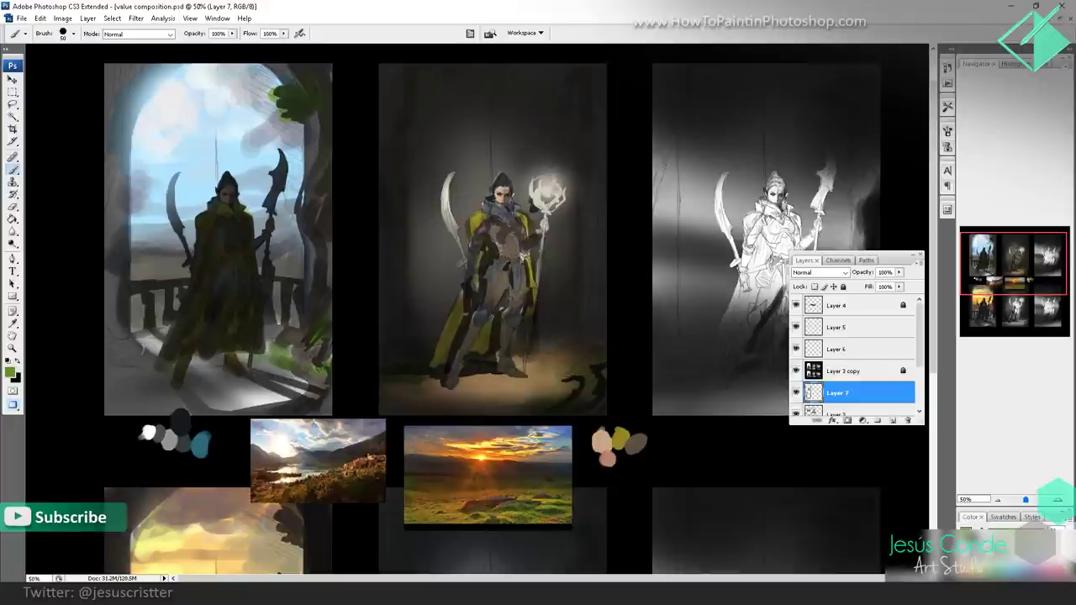
{"action": "mouse_move", "coordinate": [130, 352]}
{"action": "left_mouse_down"}
{"action": "mouse_move", "coordinate": [107, 353]}
{"action": "mouse_move", "coordinate": [95, 338]}
{"action": "mouse_move", "coordinate": [143, 363]}
{"action": "mouse_move", "coordinate": [103, 269]}
{"action": "mouse_move", "coordinate": [121, 343]}
{"action": "left_mouse_up"}
- Sample a dark tone, enlarge the brush and darken the arch's side wall and the foreground floor
{"action": "left_click", "coordinate": [125, 297], "text": "alt"}
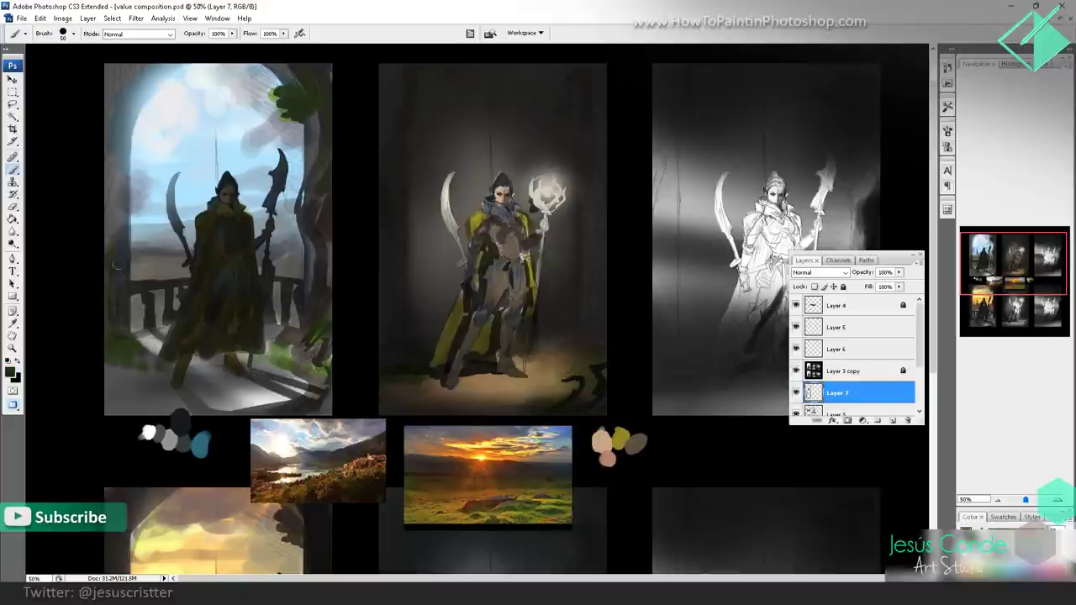
{"action": "mouse_move", "coordinate": [116, 254]}
{"action": "left_mouse_down"}
{"action": "mouse_move", "coordinate": [120, 84]}
{"action": "mouse_move", "coordinate": [128, 73]}
{"action": "mouse_move", "coordinate": [171, 72]}
{"action": "left_mouse_up"}
{"action": "left_click_drag", "start_coordinate": [108, 119], "coordinate": [107, 301]}
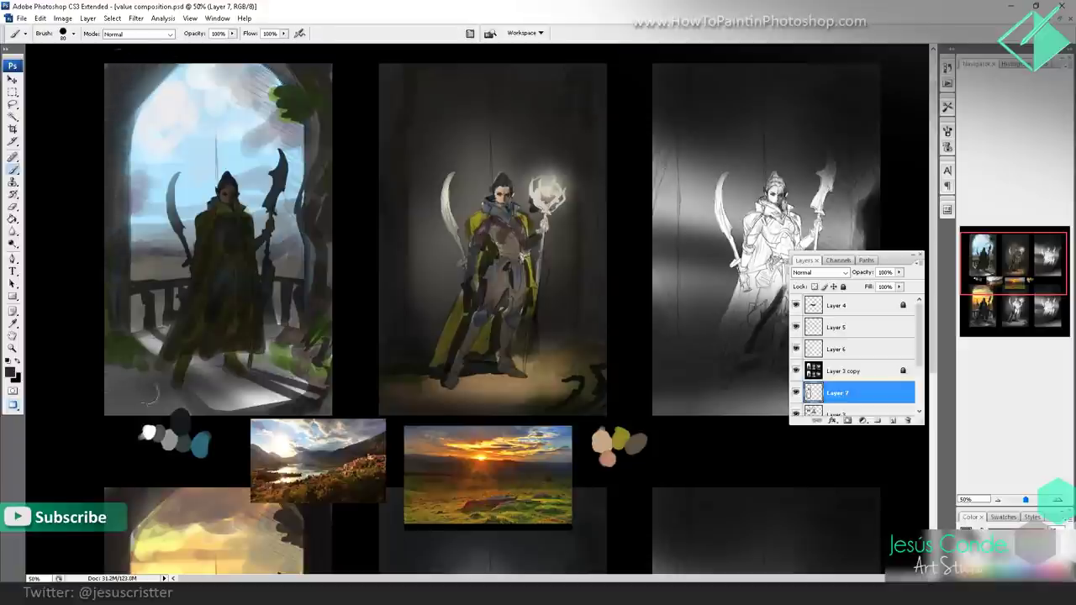
{"action": "mouse_move", "coordinate": [151, 394]}
{"action": "left_mouse_down"}
{"action": "mouse_move", "coordinate": [176, 390]}
{"action": "mouse_move", "coordinate": [159, 370]}
{"action": "mouse_move", "coordinate": [189, 398]}
{"action": "mouse_move", "coordinate": [223, 379]}
{"action": "mouse_move", "coordinate": [213, 344]}
{"action": "mouse_move", "coordinate": [156, 346]}
{"action": "mouse_move", "coordinate": [152, 328]}
{"action": "mouse_move", "coordinate": [204, 336]}
{"action": "left_mouse_up"}
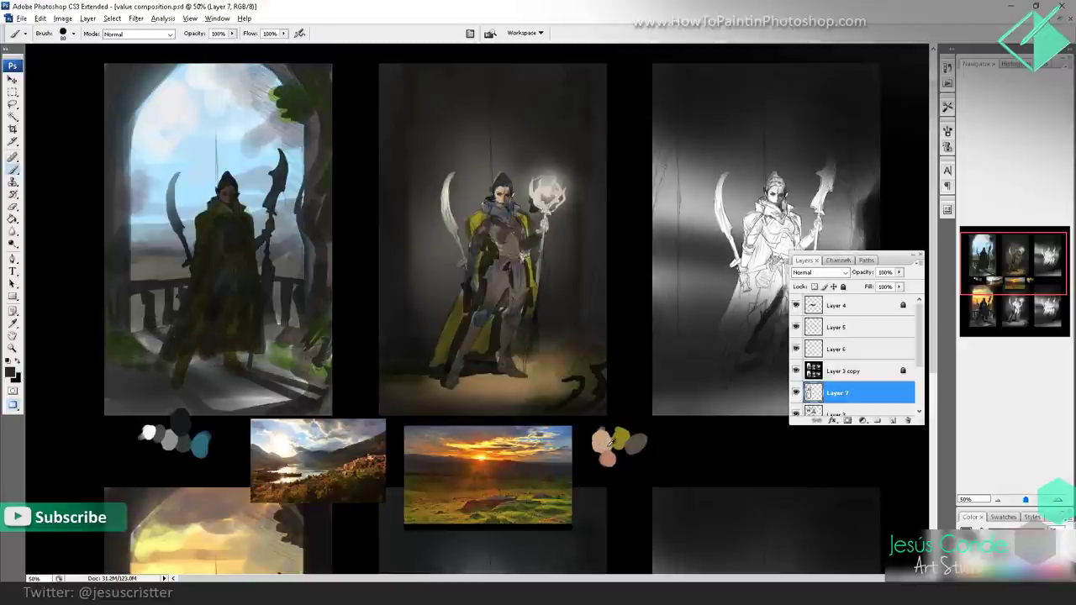
- Sample a warm brown from the neighbouring thumbnail and the peach swatch, and warm the lit patches on the balcony floor
{"action": "left_click", "coordinate": [451, 405], "text": "alt"}
{"action": "mouse_move", "coordinate": [232, 385]}
{"action": "left_mouse_down"}
{"action": "mouse_move", "coordinate": [217, 395]}
{"action": "mouse_move", "coordinate": [276, 360]}
{"action": "left_mouse_up"}
{"action": "left_click", "coordinate": [601, 442], "text": "alt"}
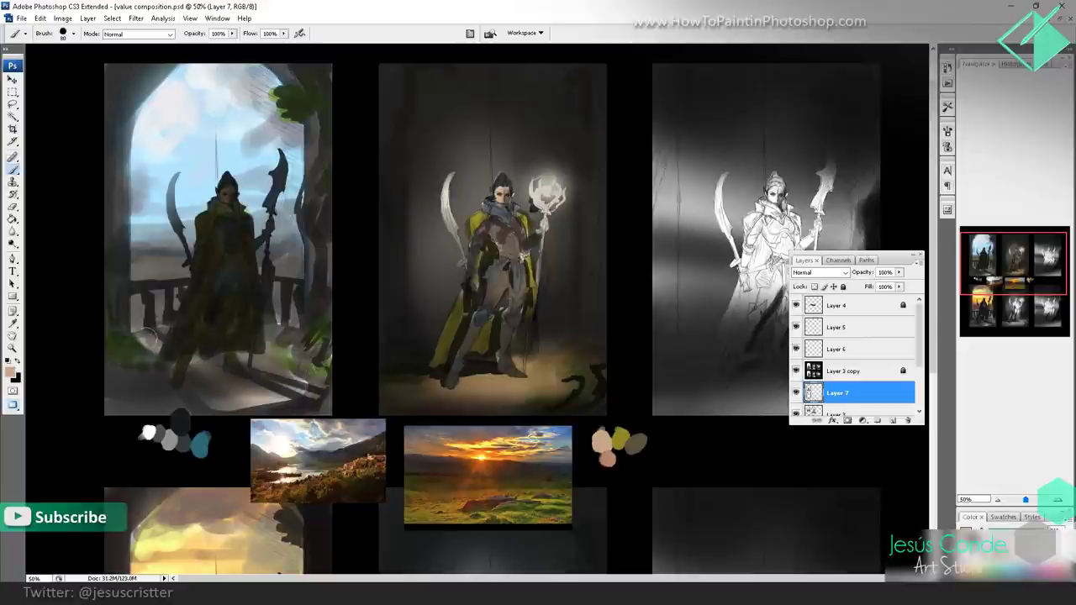
{"action": "left_click_drag", "start_coordinate": [153, 338], "coordinate": [139, 384]}
- Sample the dark grey swatch, enlarge the brush to 400 px and darken the whole lower middle thumbnail with the staff-bearing figure
{"action": "left_click", "coordinate": [361, 278], "text": "alt"}
{"action": "left_click_drag", "start_coordinate": [349, 278], "coordinate": [429, 256]}
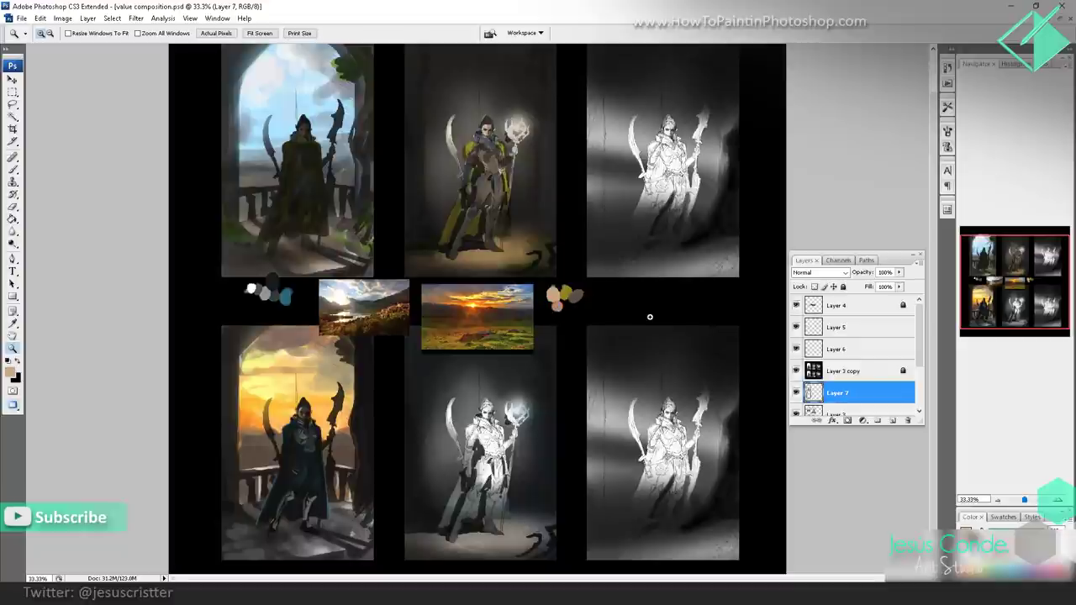
{"action": "left_click", "coordinate": [526, 406]}
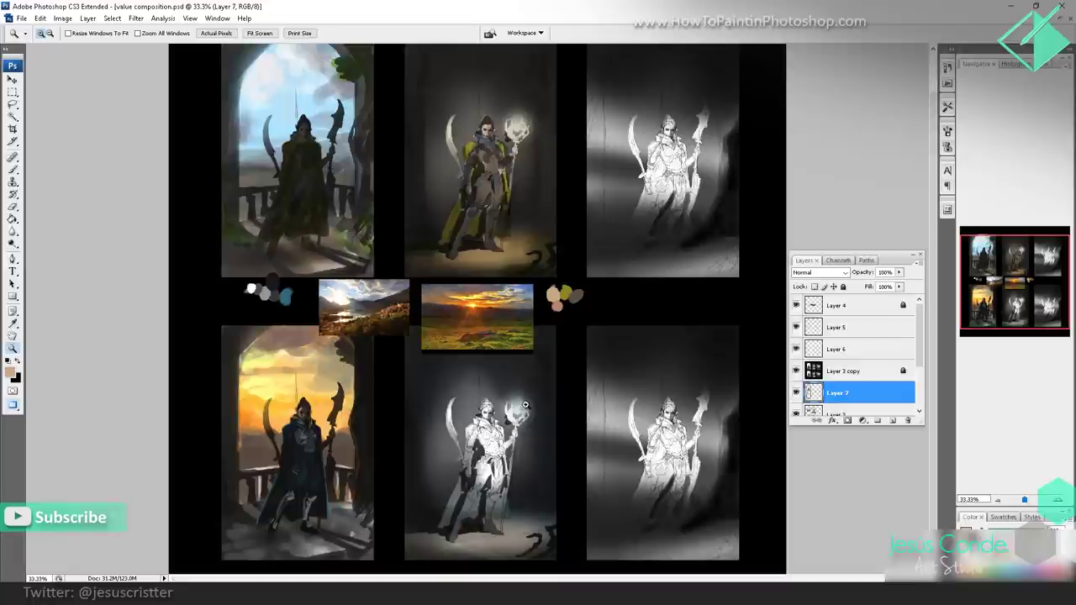
{"action": "key", "text": "b"}
{"action": "left_click", "coordinate": [285, 297], "text": "alt"}
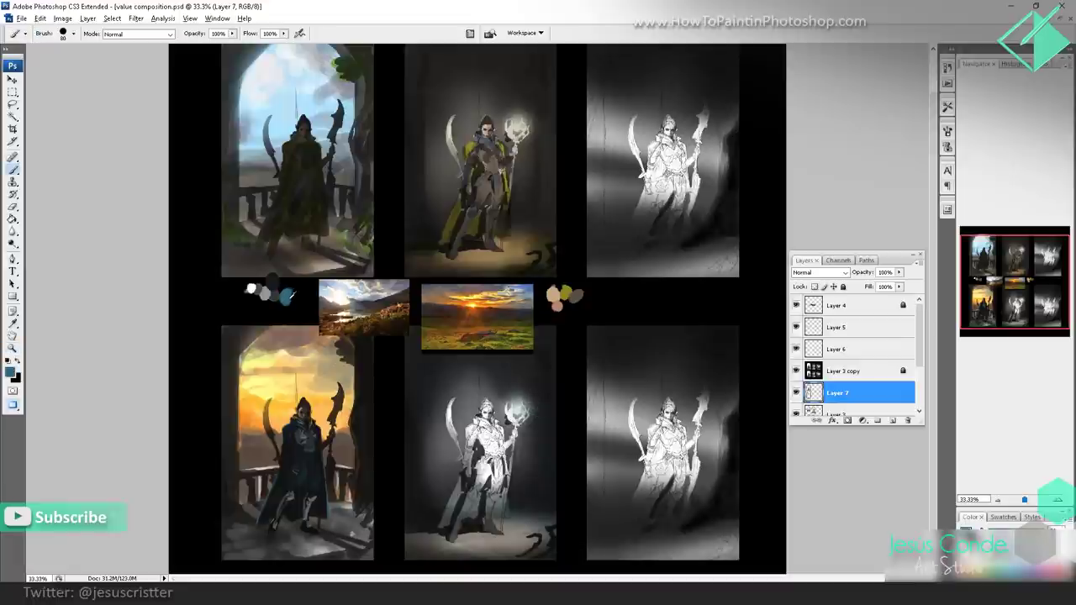
{"action": "left_click", "coordinate": [277, 296], "text": "alt"}
{"action": "key", "text": "bracketright"}
{"action": "key", "text": "bracketright"}
{"action": "key", "text": "bracketright"}
{"action": "key", "text": "bracketright"}
{"action": "key", "text": "bracketright"}
{"action": "key", "text": "bracketright"}
{"action": "key", "text": "bracketright"}
{"action": "key", "text": "bracketright"}
{"action": "key", "text": "bracketright"}
{"action": "mouse_move", "coordinate": [425, 459]}
{"action": "left_mouse_down"}
{"action": "mouse_move", "coordinate": [436, 494]}
{"action": "mouse_move", "coordinate": [544, 441]}
{"action": "mouse_move", "coordinate": [540, 346]}
{"action": "mouse_move", "coordinate": [451, 346]}
{"action": "mouse_move", "coordinate": [428, 459]}
{"action": "mouse_move", "coordinate": [449, 506]}
{"action": "mouse_move", "coordinate": [487, 522]}
{"action": "mouse_move", "coordinate": [526, 416]}
{"action": "mouse_move", "coordinate": [521, 358]}
{"action": "mouse_move", "coordinate": [429, 345]}
{"action": "mouse_move", "coordinate": [428, 508]}
{"action": "mouse_move", "coordinate": [515, 509]}
{"action": "left_mouse_up"}
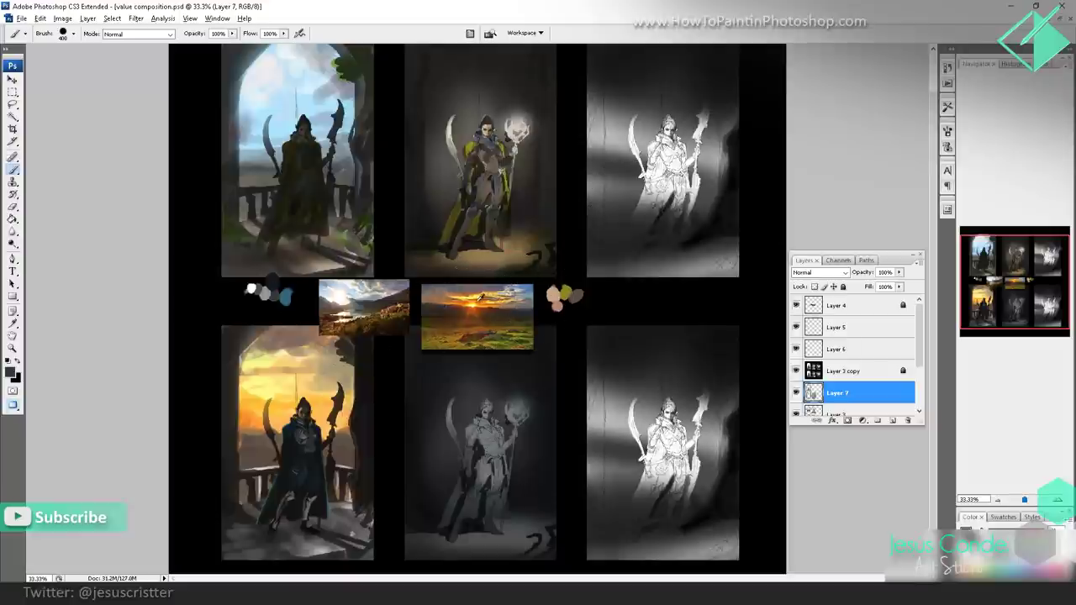
- Sample orange from the sunset photo, reduce the brush to 125 px and paint the staff's orb in the lower middle thumbnail
{"action": "left_click", "coordinate": [473, 303], "text": "alt"}
{"action": "left_click", "coordinate": [540, 381], "text": "ctrl"}
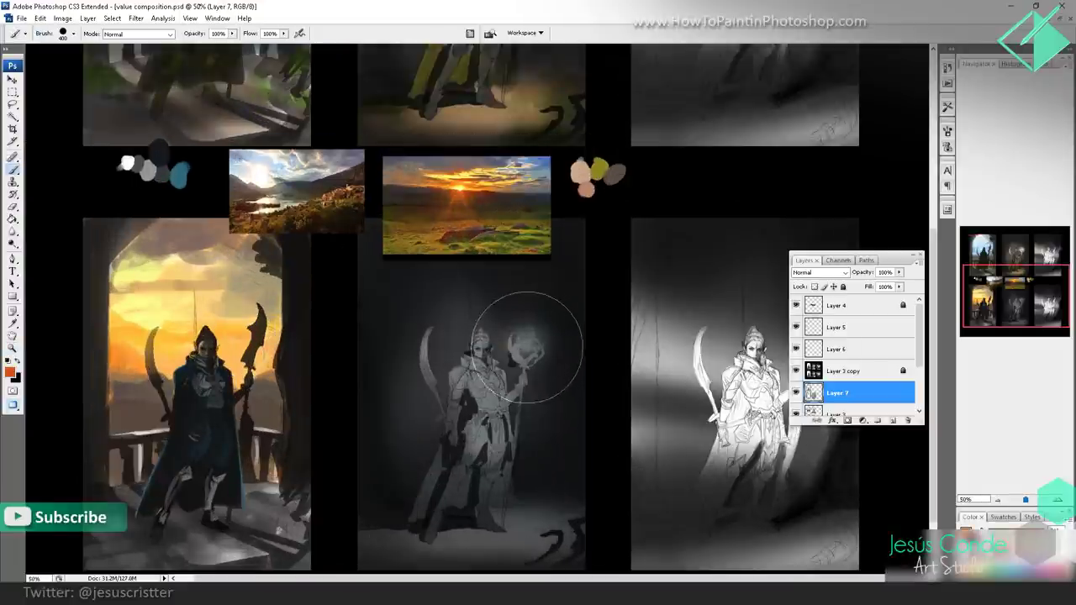
{"action": "key", "text": "bracketleft"}
{"action": "key", "text": "bracketleft"}
{"action": "key", "text": "bracketleft"}
{"action": "key", "text": "bracketleft"}
{"action": "key", "text": "bracketleft"}
{"action": "key", "text": "bracketleft"}
{"action": "left_click_drag", "start_coordinate": [523, 341], "coordinate": [539, 332]}
- Sample pale yellow from the sunset thumbnail's sky, set the brush opacity to 40% and glaze the staff's orb with it
{"action": "left_click", "coordinate": [12, 373]}
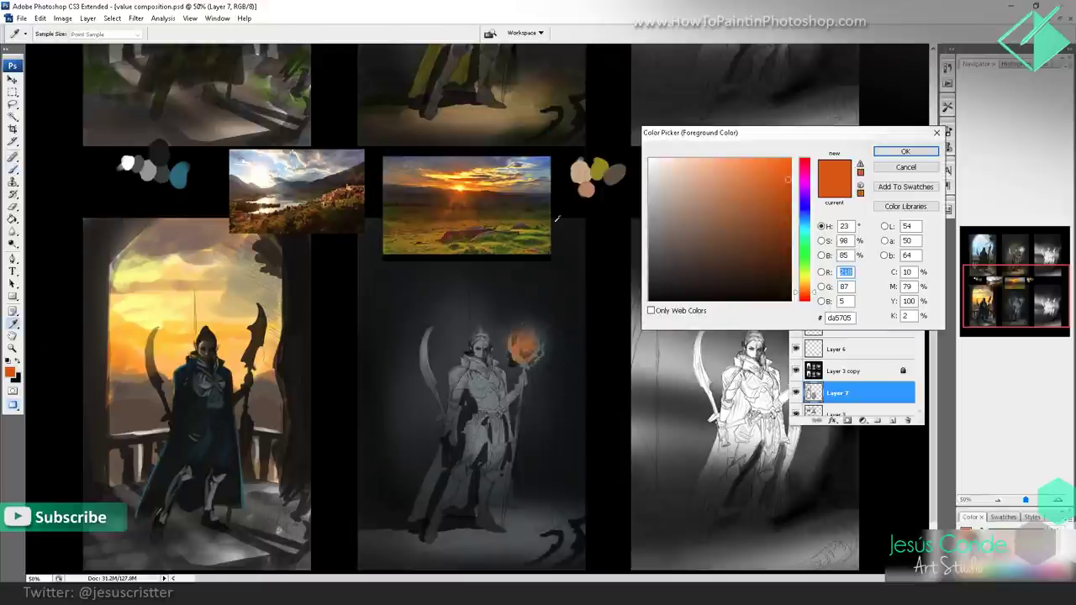
{"action": "left_click", "coordinate": [883, 169]}
{"action": "left_click", "coordinate": [164, 307], "text": "alt"}
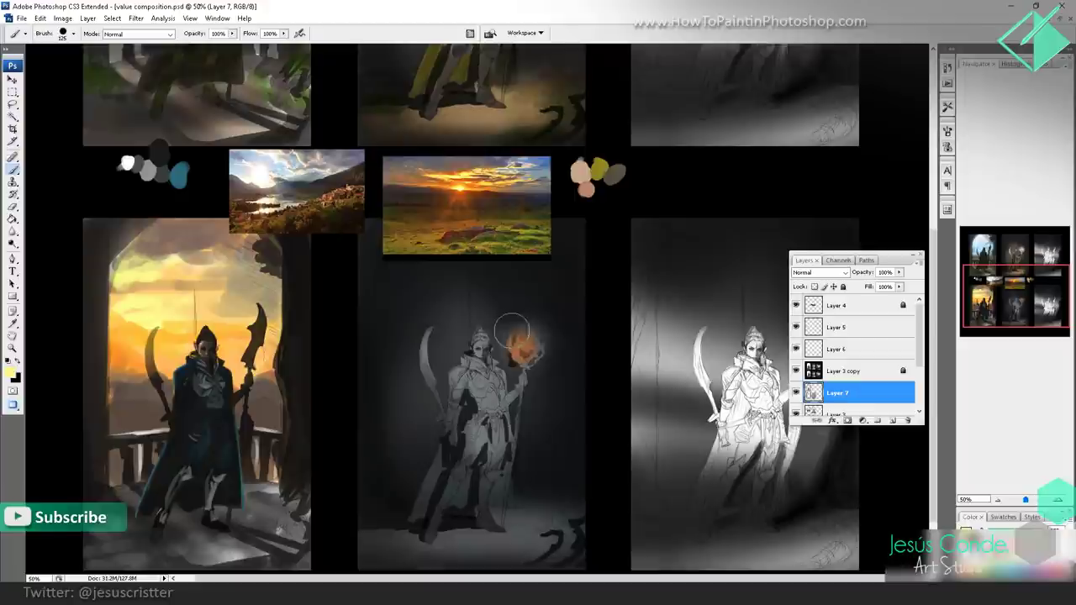
{"action": "key", "text": "4"}
{"action": "mouse_move", "coordinate": [516, 336]}
{"action": "left_mouse_down"}
{"action": "mouse_move", "coordinate": [567, 314]}
{"action": "mouse_move", "coordinate": [529, 373]}
{"action": "mouse_move", "coordinate": [525, 356]}
{"action": "mouse_move", "coordinate": [524, 377]}
{"action": "mouse_move", "coordinate": [492, 371]}
{"action": "left_mouse_up"}
- Reduce the brush to 45 px, sample golden orange from the sunset thumbnail's sky and tint the staff bearer's torso, arms and legs
{"action": "key", "text": "bracketleft"}
{"action": "key", "text": "bracketleft"}
{"action": "key", "text": "bracketleft"}
{"action": "key", "text": "bracketleft"}
{"action": "key", "text": "bracketleft"}
{"action": "key", "text": "bracketleft"}
{"action": "key", "text": "bracketleft"}
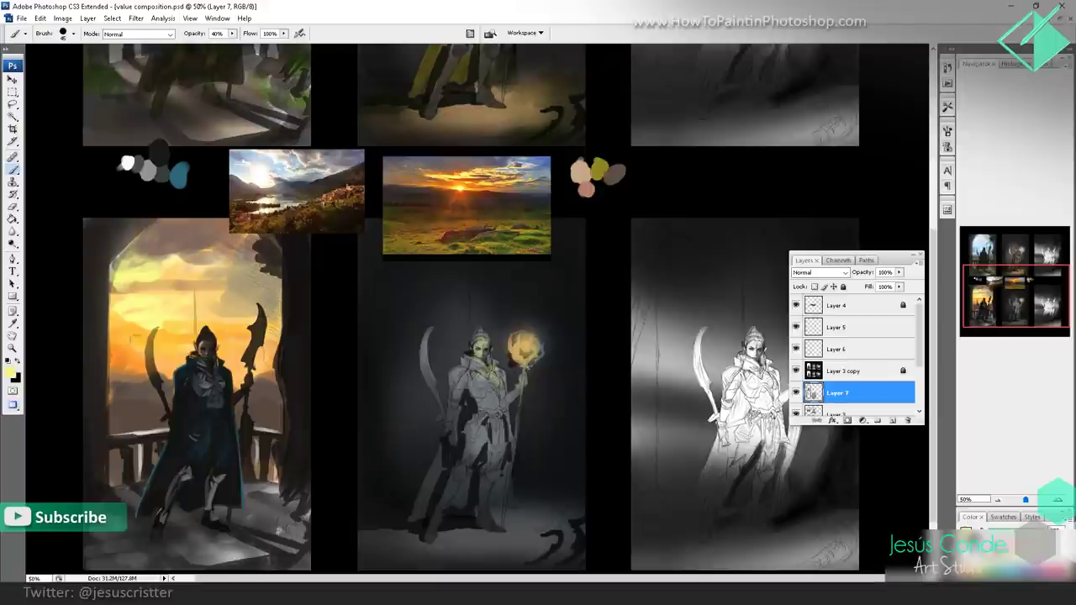
{"action": "left_click", "coordinate": [167, 338], "text": "alt"}
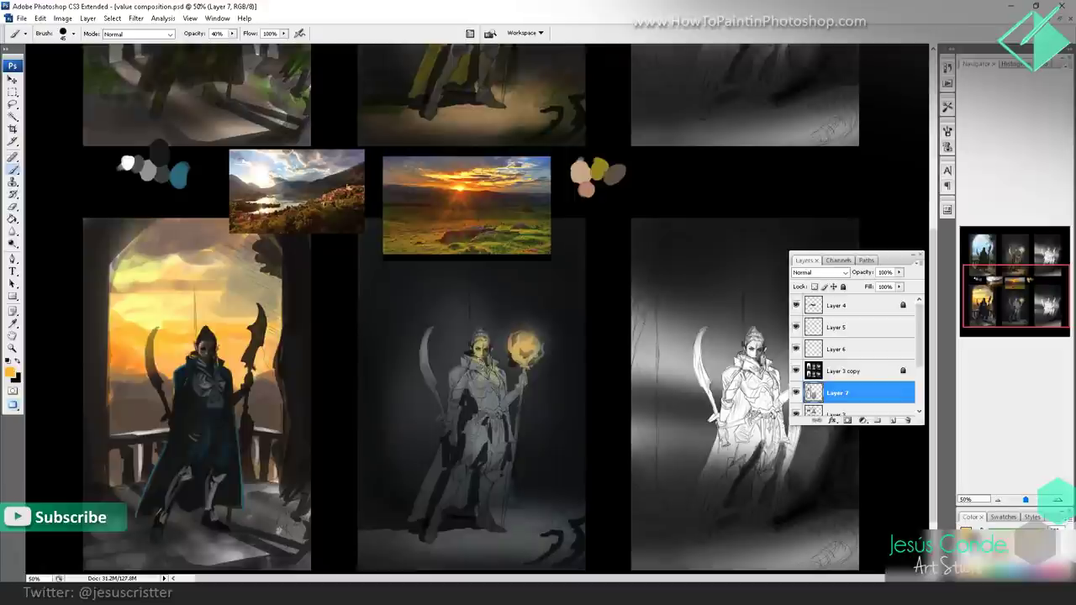
{"action": "mouse_move", "coordinate": [487, 389]}
{"action": "left_mouse_down"}
{"action": "mouse_move", "coordinate": [481, 414]}
{"action": "mouse_move", "coordinate": [498, 405]}
{"action": "left_mouse_up"}
{"action": "left_click_drag", "start_coordinate": [479, 370], "coordinate": [462, 379]}
{"action": "mouse_move", "coordinate": [475, 429]}
{"action": "left_mouse_down"}
{"action": "mouse_move", "coordinate": [490, 439]}
{"action": "mouse_move", "coordinate": [492, 426]}
{"action": "mouse_move", "coordinate": [497, 452]}
{"action": "mouse_move", "coordinate": [508, 395]}
{"action": "left_mouse_up"}
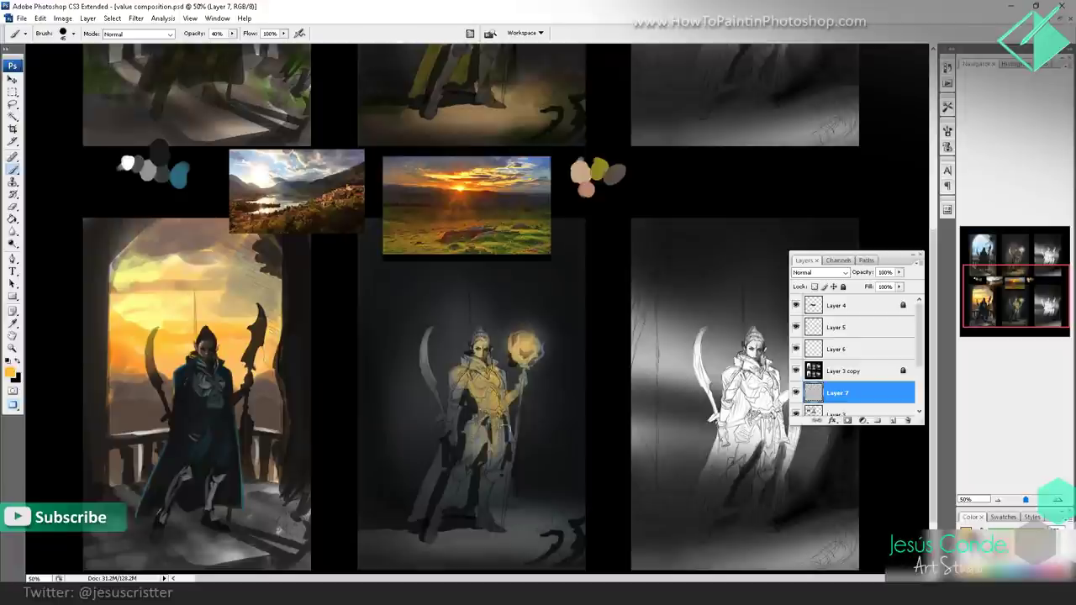
{"action": "left_click_drag", "start_coordinate": [490, 493], "coordinate": [445, 491]}
{"action": "mouse_move", "coordinate": [479, 441]}
{"action": "left_mouse_down"}
{"action": "mouse_move", "coordinate": [475, 422]}
{"action": "mouse_move", "coordinate": [507, 374]}
{"action": "left_mouse_up"}
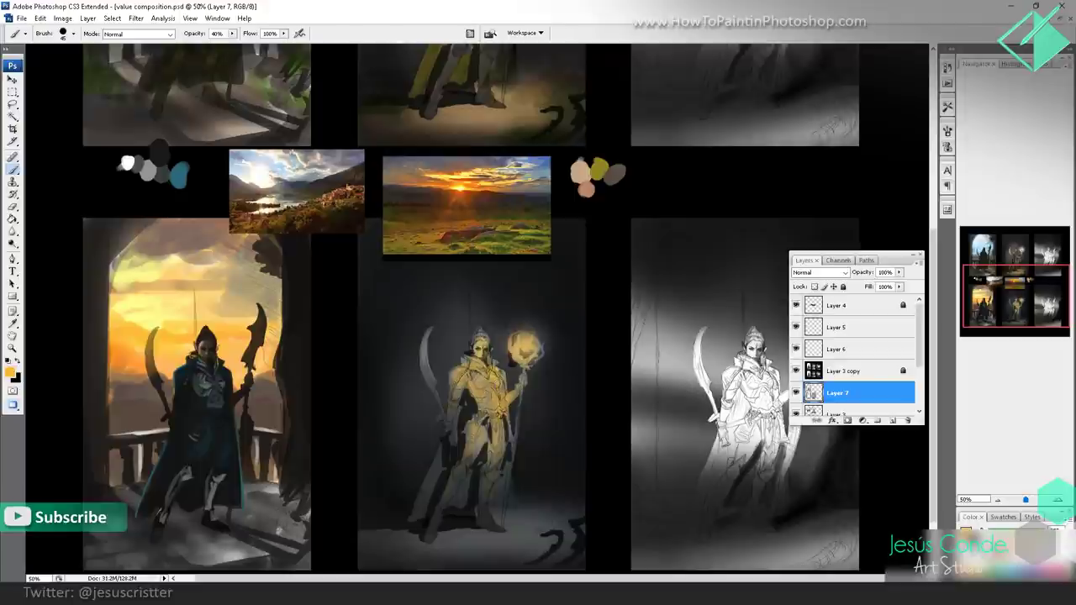
- Sample the blue swatch, enlarge the brush to 200 px and glaze the background, curved blade and floor around the staff bearer
{"action": "scroll", "coordinate": [470, 309], "scroll_direction": "up", "scroll_amount": 3}
{"action": "left_click", "coordinate": [181, 250], "text": "alt"}
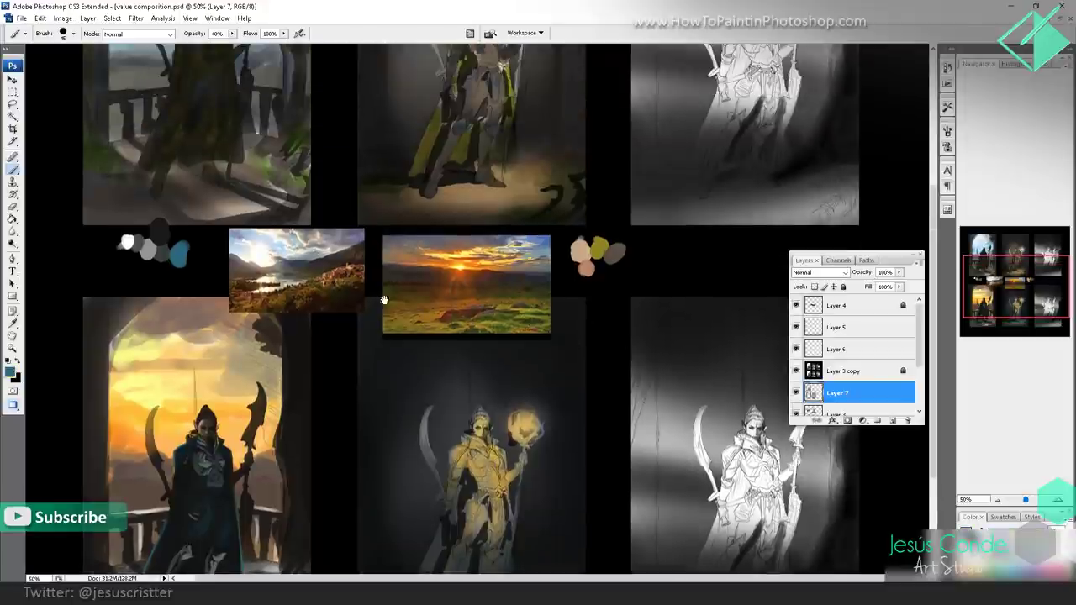
{"action": "scroll", "coordinate": [385, 299], "scroll_direction": "down", "scroll_amount": 5}
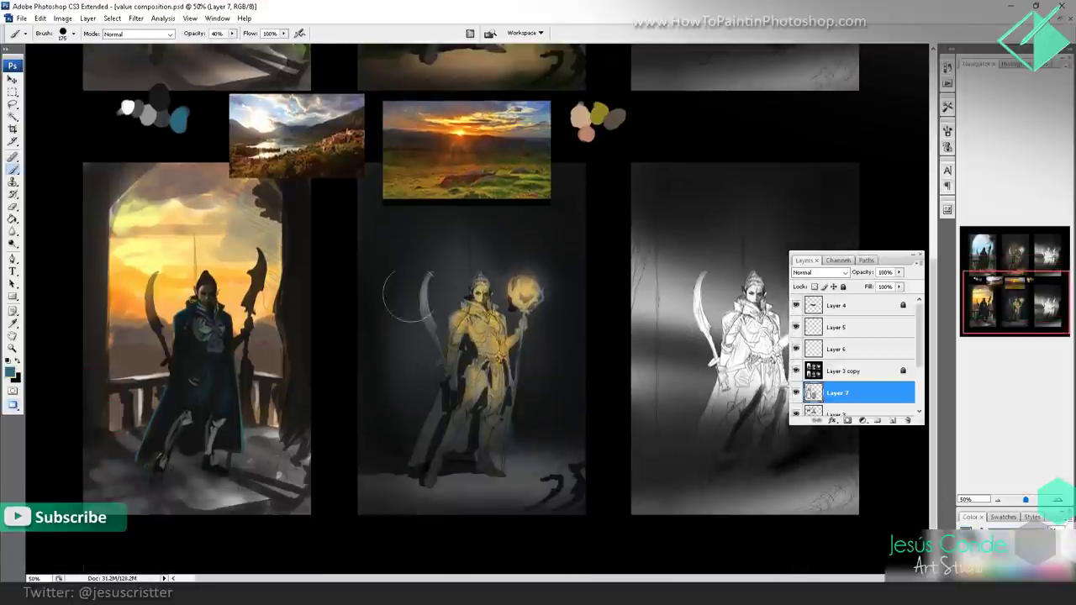
{"action": "key", "text": "bracketright"}
{"action": "key", "text": "bracketright"}
{"action": "key", "text": "bracketright"}
{"action": "key", "text": "bracketright"}
{"action": "key", "text": "bracketright"}
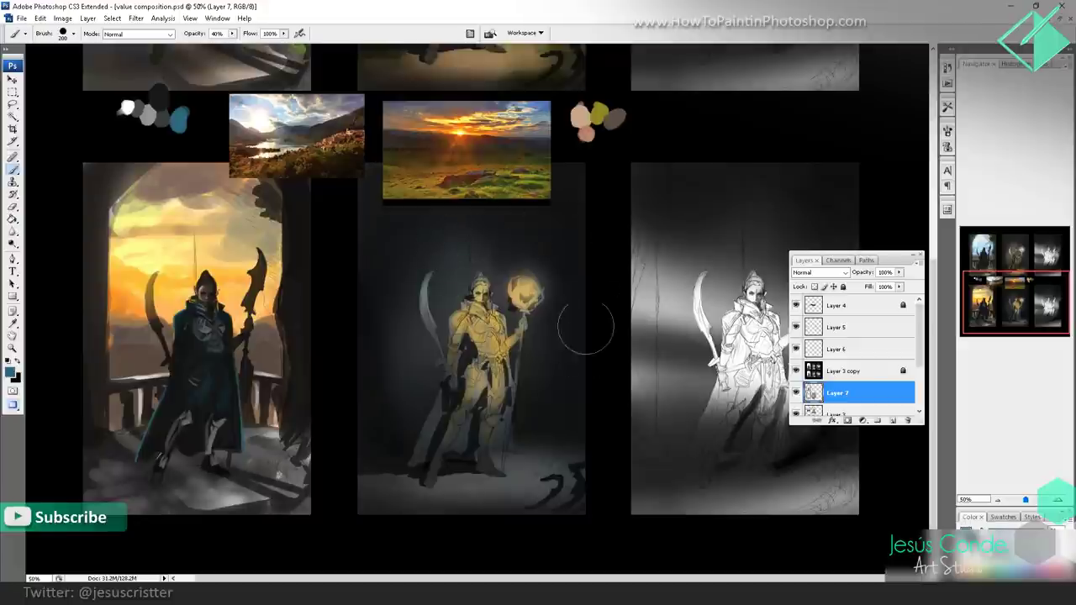
{"action": "mouse_move", "coordinate": [555, 471]}
{"action": "left_mouse_down"}
{"action": "mouse_move", "coordinate": [526, 498]}
{"action": "mouse_move", "coordinate": [395, 512]}
{"action": "mouse_move", "coordinate": [542, 449]}
{"action": "left_mouse_up"}
{"action": "scroll", "coordinate": [516, 242], "scroll_direction": "up", "scroll_amount": 2}
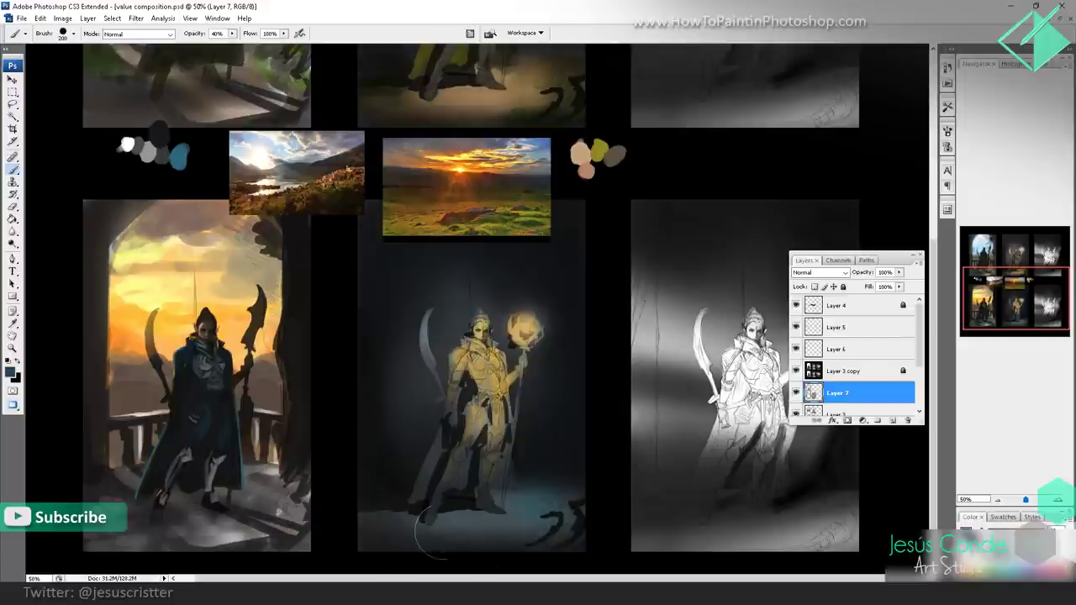
- Sample the peach swatch, shrink the brush, restore 100% opacity and paint the skin tone on the staff bearer's face
{"action": "key", "text": "z"}
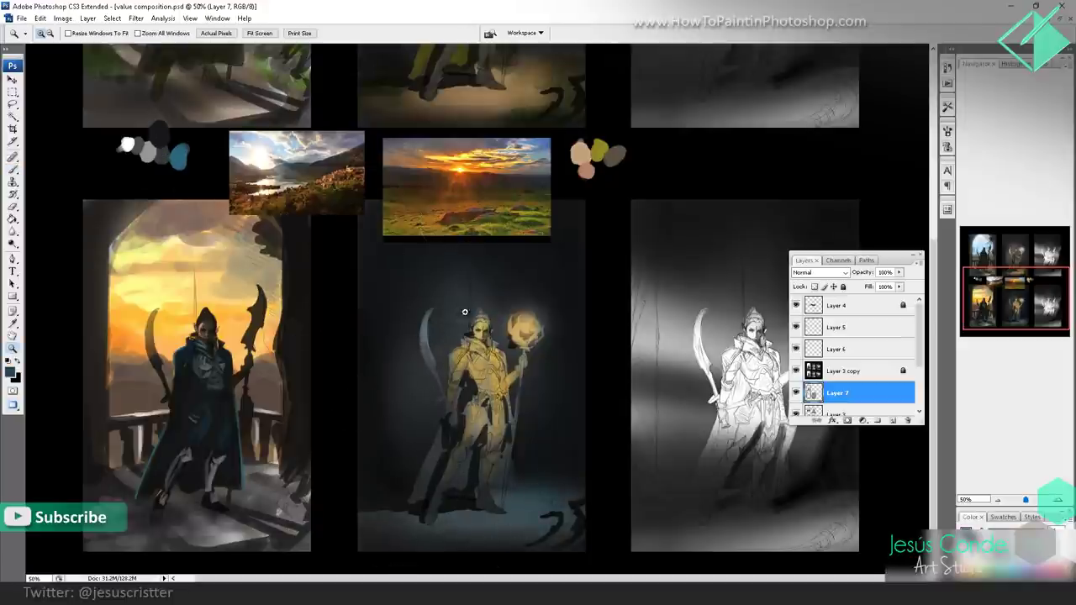
{"action": "double_click", "coordinate": [473, 331]}
{"action": "left_click_drag", "start_coordinate": [523, 269], "coordinate": [363, 505]}
{"action": "key", "text": "b"}
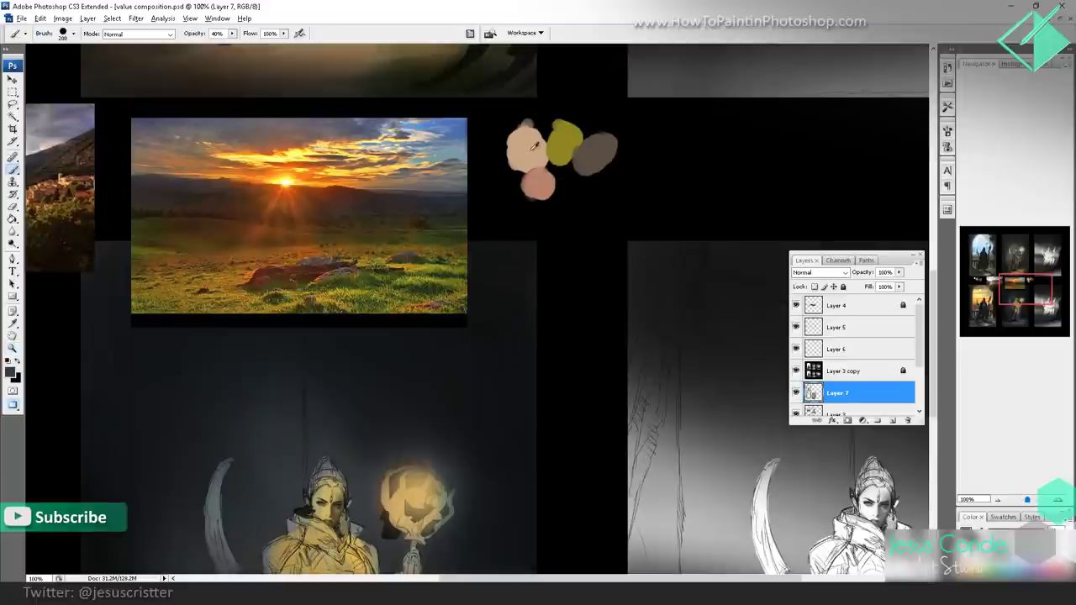
{"action": "left_click", "coordinate": [533, 151], "text": "alt"}
{"action": "left_click_drag", "start_coordinate": [446, 353], "coordinate": [450, 170]}
{"action": "key", "text": "bracketleft"}
{"action": "key", "text": "bracketleft"}
{"action": "key", "text": "bracketleft"}
{"action": "key", "text": "bracketleft"}
{"action": "key", "text": "bracketleft"}
{"action": "key", "text": "bracketleft"}
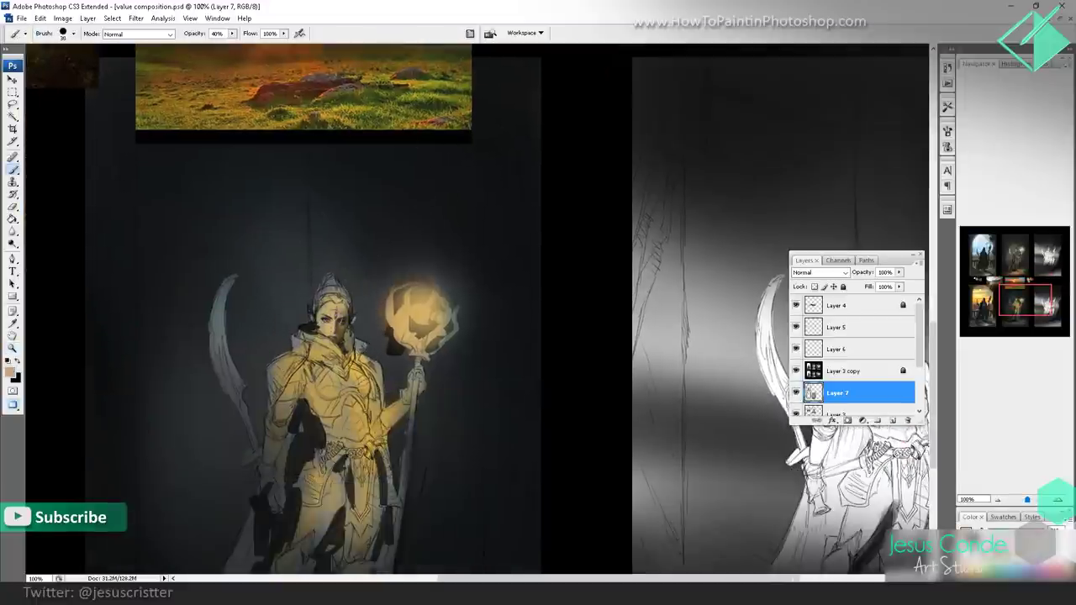
{"action": "key", "text": "0"}
{"action": "left_click_drag", "start_coordinate": [328, 318], "coordinate": [335, 323]}
{"action": "left_click_drag", "start_coordinate": [368, 283], "coordinate": [341, 337]}
- Sample the olive green swatch and paint the cape over the shoulders, beside the torso and behind the legs
{"action": "left_click_drag", "start_coordinate": [336, 229], "coordinate": [390, 277]}
{"action": "left_click", "coordinate": [693, 283], "text": "alt"}
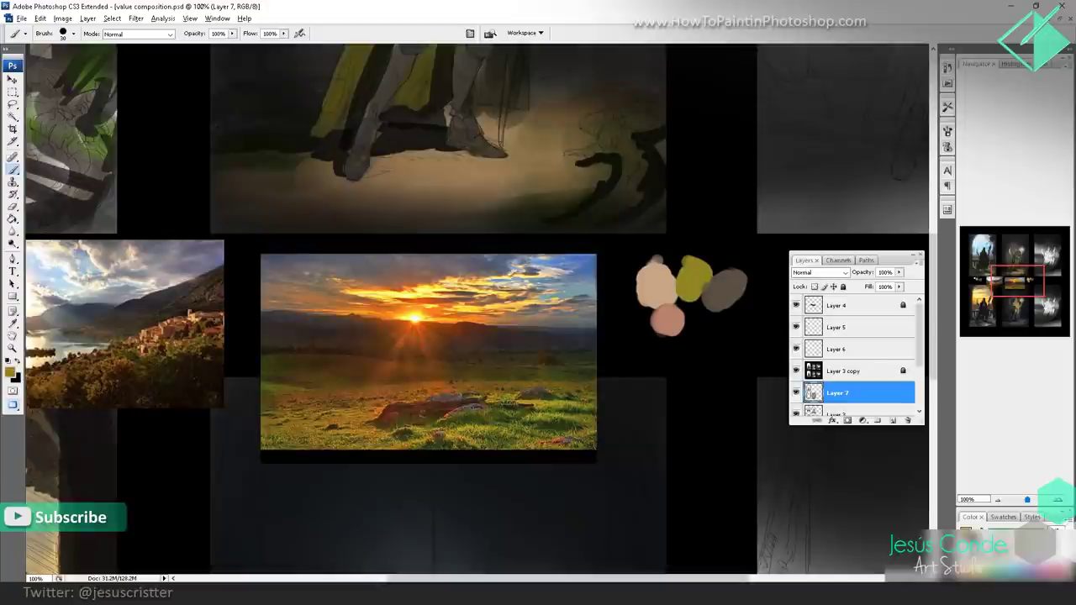
{"action": "left_click_drag", "start_coordinate": [450, 542], "coordinate": [417, 203]}
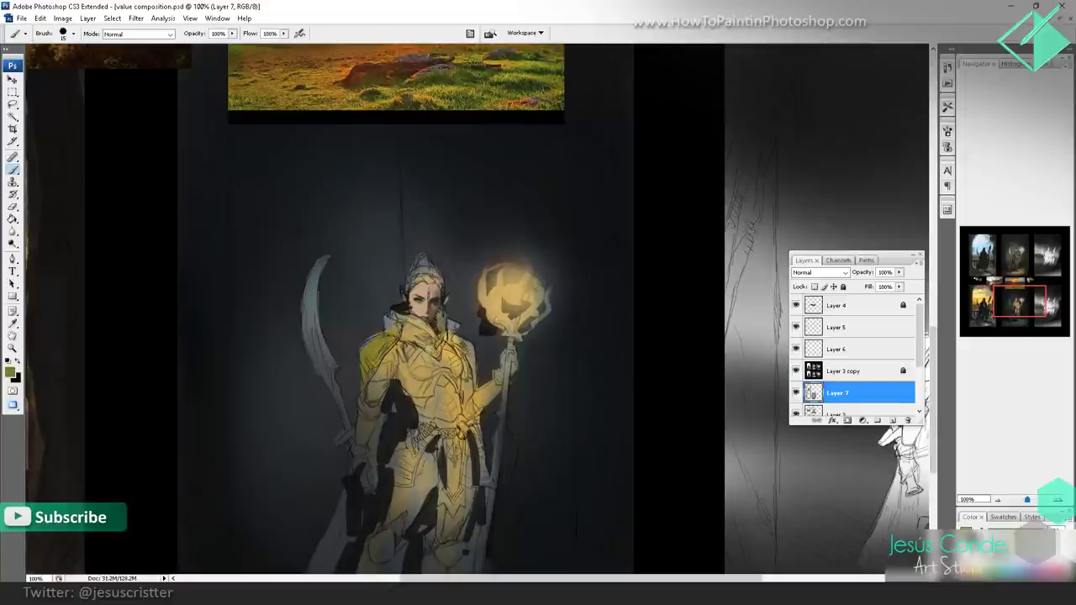
{"action": "left_click_drag", "start_coordinate": [475, 350], "coordinate": [474, 380]}
{"action": "left_click_drag", "start_coordinate": [423, 316], "coordinate": [412, 237]}
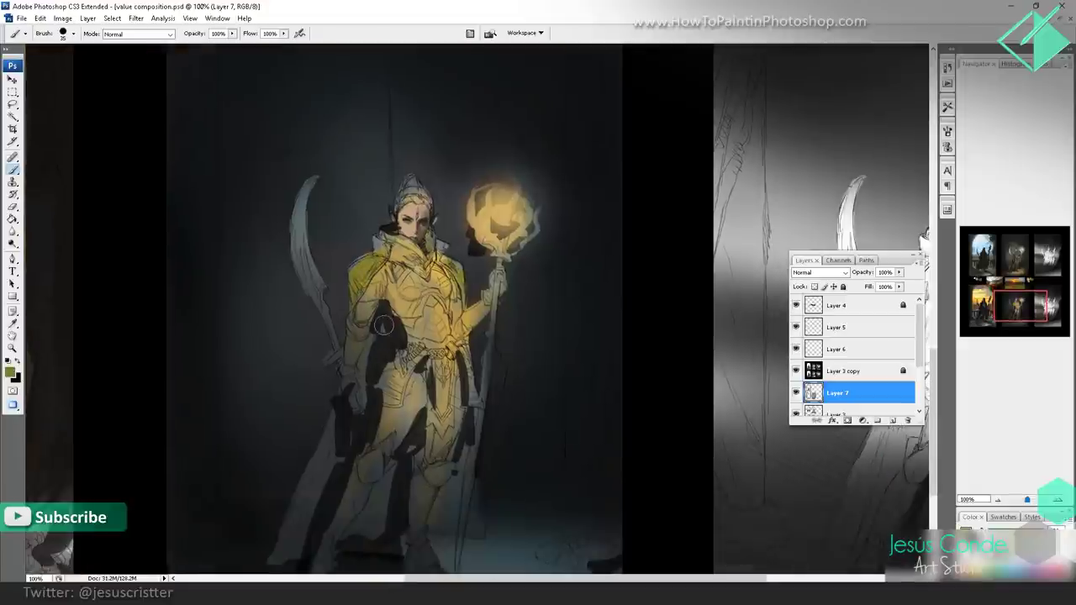
{"action": "left_click_drag", "start_coordinate": [388, 341], "coordinate": [408, 257]}
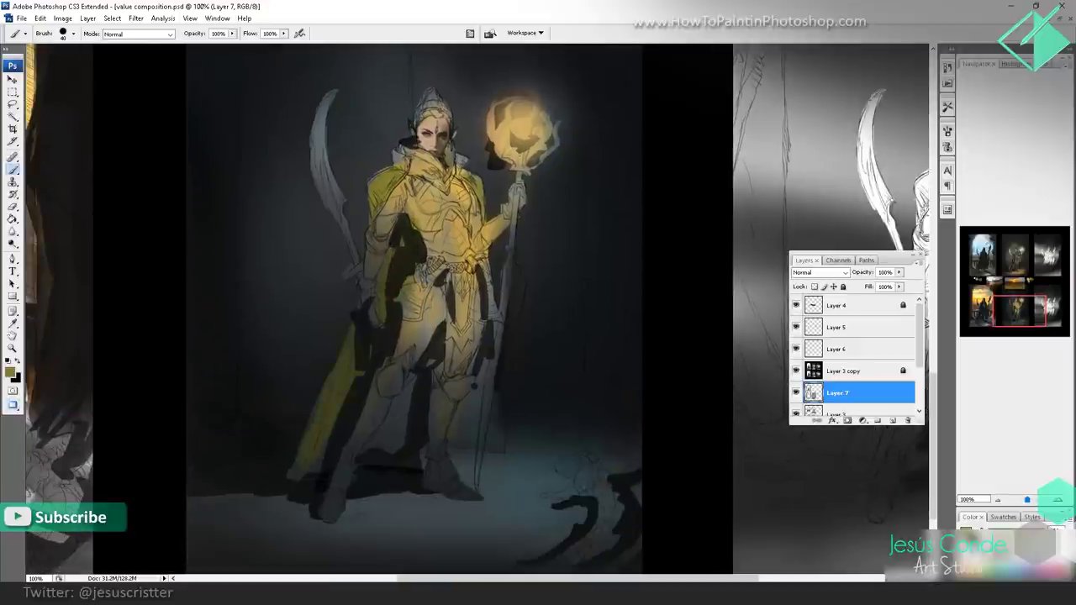
{"action": "left_click_drag", "start_coordinate": [404, 437], "coordinate": [389, 440]}
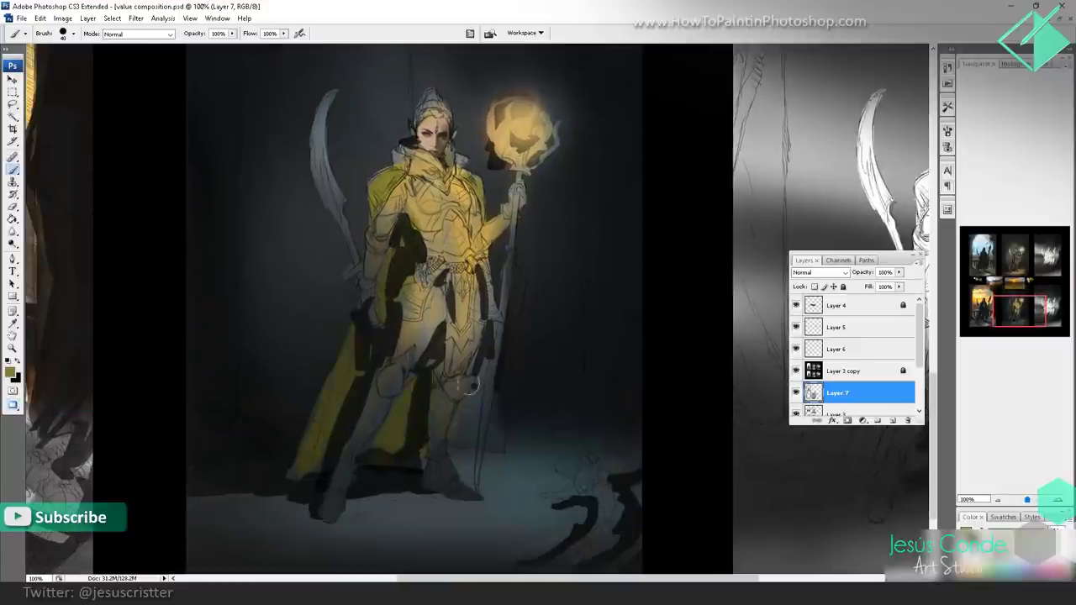
{"action": "mouse_move", "coordinate": [461, 441]}
{"action": "left_mouse_down"}
{"action": "mouse_move", "coordinate": [481, 395]}
{"action": "mouse_move", "coordinate": [493, 439]}
{"action": "left_mouse_up"}
- Paint dark olive over the figure's hips and thighs, and shade the upper arm and the side of the torso
{"action": "left_click_drag", "start_coordinate": [474, 358], "coordinate": [415, 482]}
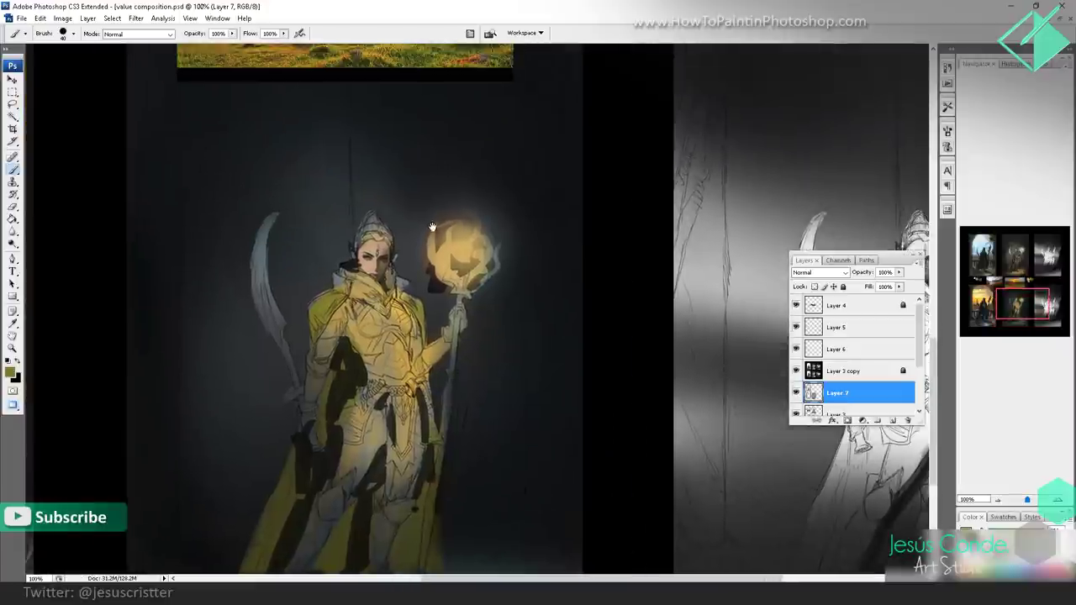
{"action": "left_click_drag", "start_coordinate": [433, 228], "coordinate": [417, 373]}
{"action": "scroll", "coordinate": [480, 125], "scroll_direction": "down", "scroll_amount": 5}
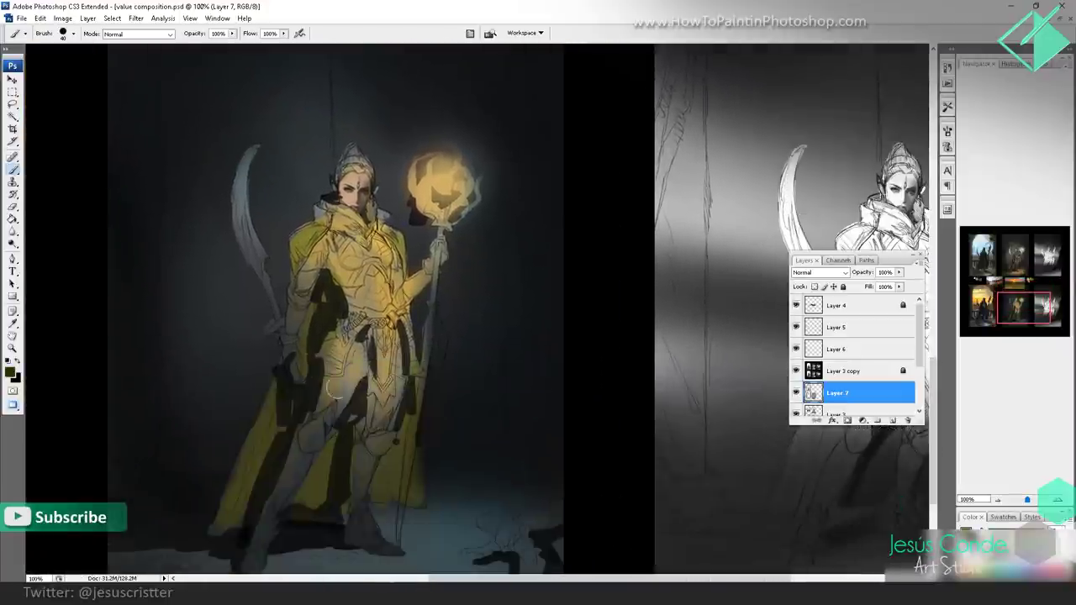
{"action": "mouse_move", "coordinate": [360, 343]}
{"action": "left_mouse_down"}
{"action": "mouse_move", "coordinate": [333, 392]}
{"action": "mouse_move", "coordinate": [395, 420]}
{"action": "left_mouse_up"}
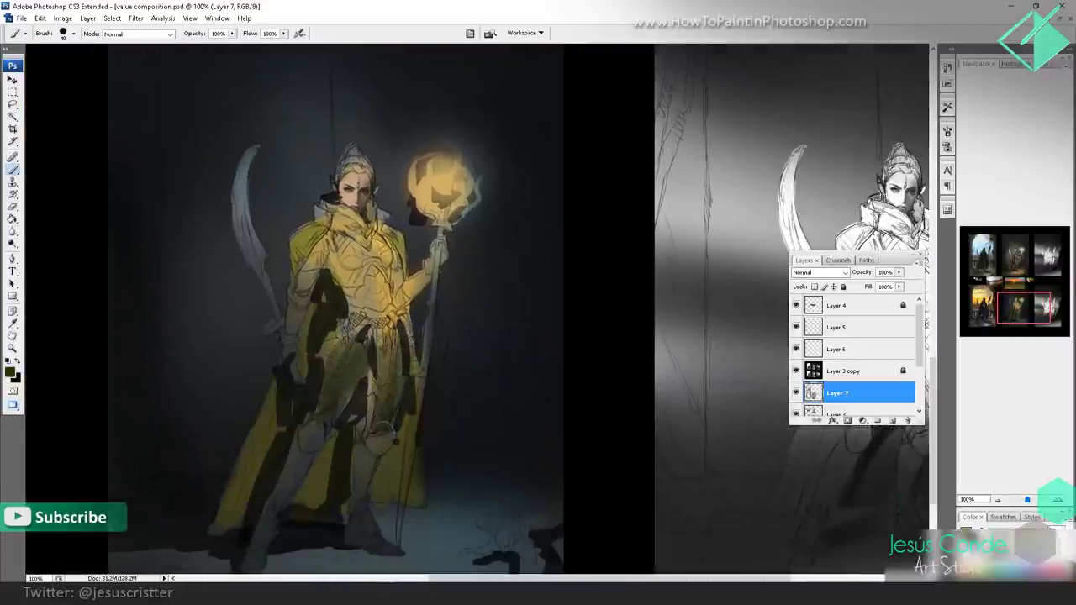
{"action": "left_click_drag", "start_coordinate": [378, 359], "coordinate": [375, 420]}
{"action": "left_click_drag", "start_coordinate": [366, 315], "coordinate": [378, 288]}
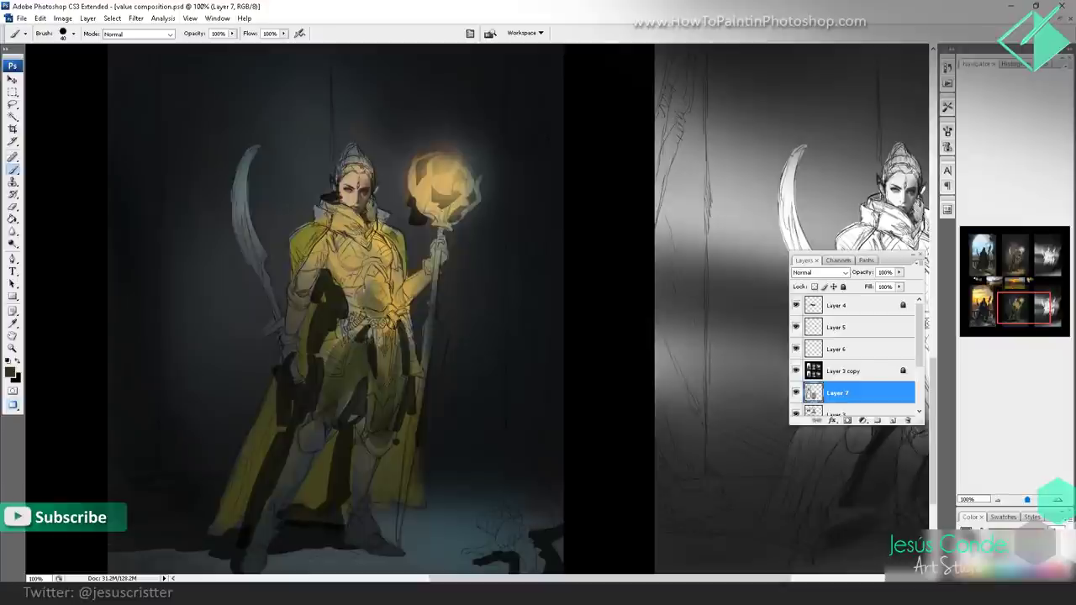
{"action": "left_click_drag", "start_coordinate": [311, 271], "coordinate": [299, 291]}
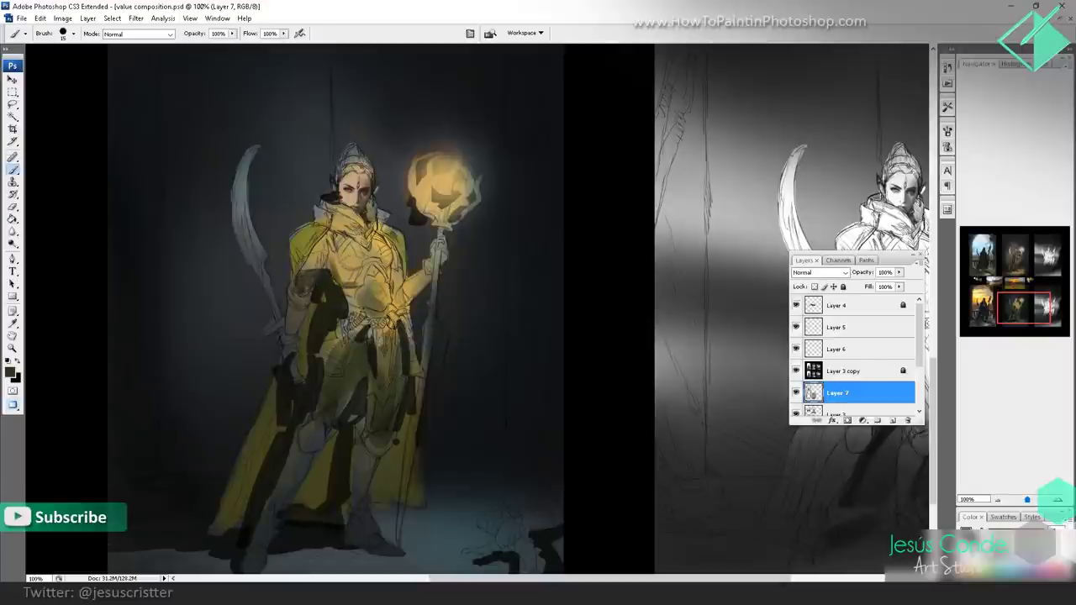
{"action": "left_click_drag", "start_coordinate": [397, 273], "coordinate": [392, 293]}
{"action": "left_click_drag", "start_coordinate": [295, 396], "coordinate": [306, 374]}
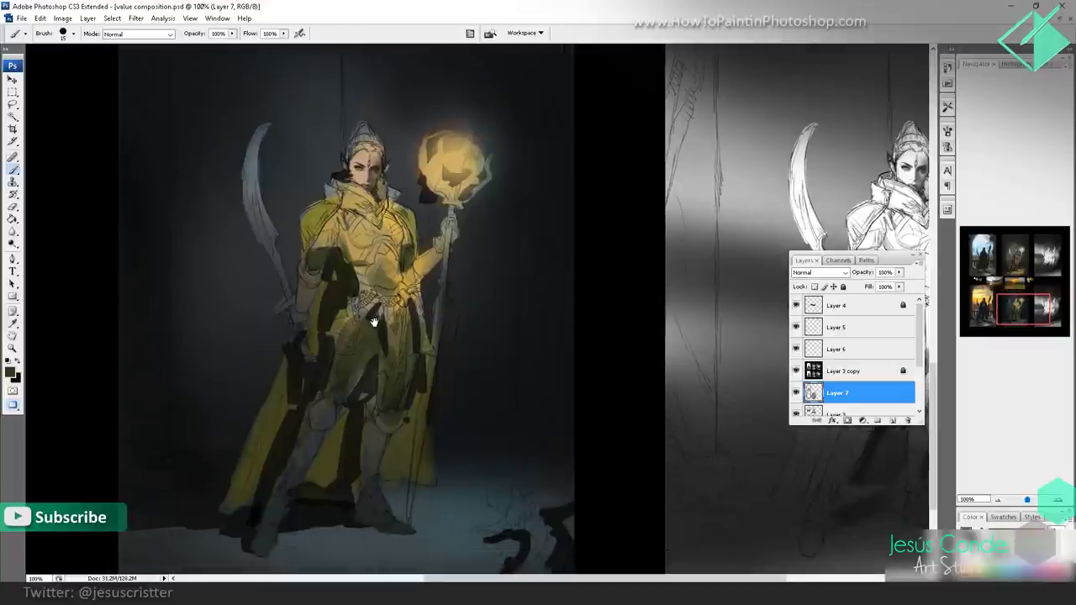
- Paint the staff bearer's hair and topknot in a dark tone with the 15 px brush
{"action": "left_click_drag", "start_coordinate": [374, 322], "coordinate": [350, 423]}
{"action": "left_click", "coordinate": [467, 294], "text": "alt"}
{"action": "left_click", "coordinate": [463, 286], "text": "alt"}
{"action": "left_click", "coordinate": [467, 282], "text": "alt"}
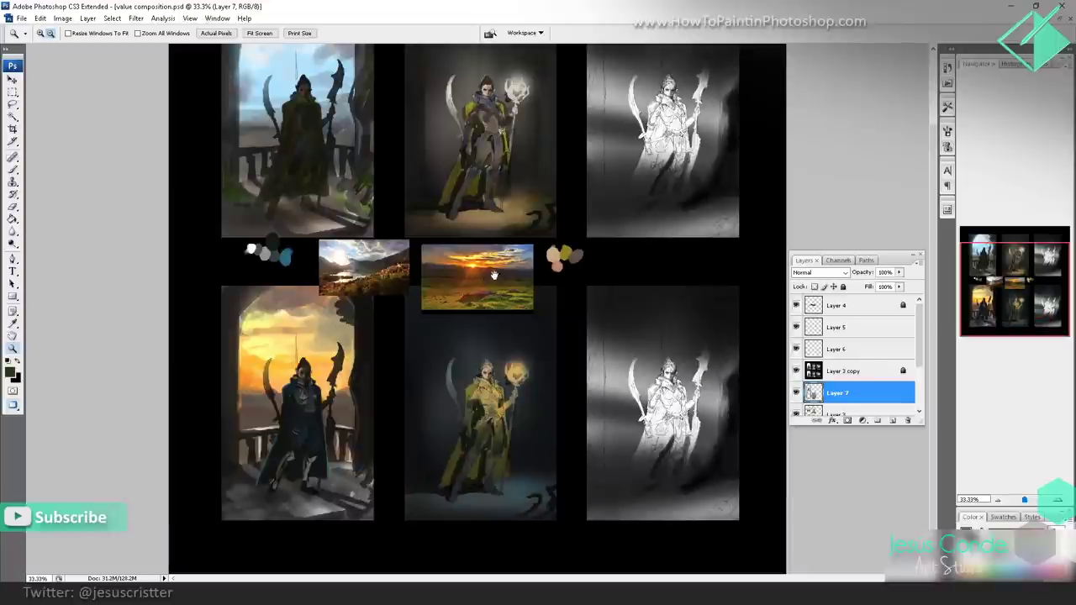
{"action": "mouse_move", "coordinate": [596, 261]}
{"action": "left_mouse_down"}
{"action": "mouse_move", "coordinate": [432, 390]}
{"action": "mouse_move", "coordinate": [458, 425]}
{"action": "left_mouse_up"}
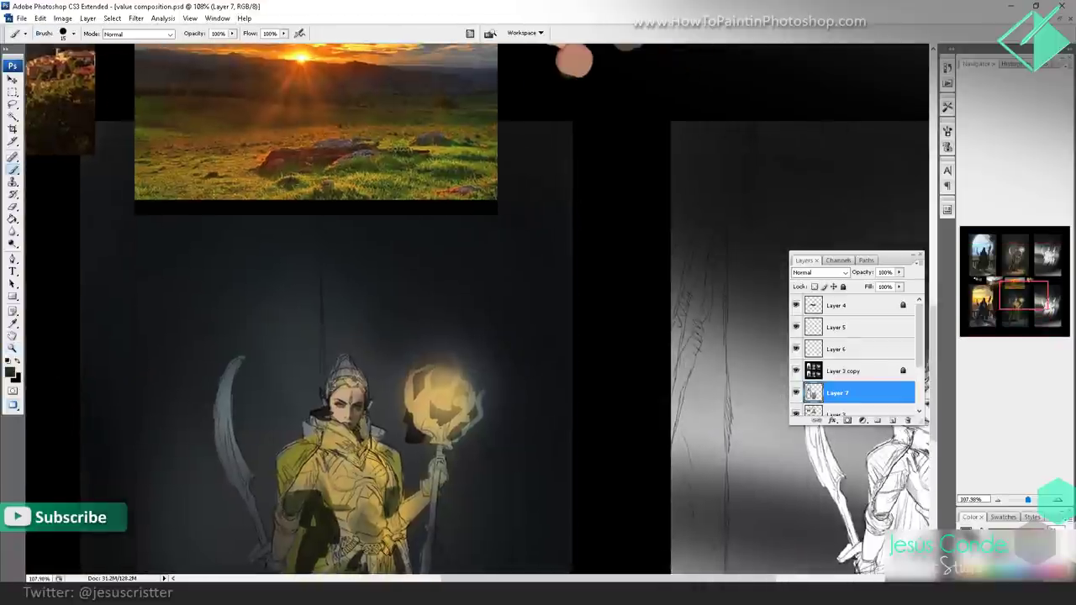
{"action": "mouse_move", "coordinate": [341, 378]}
{"action": "left_mouse_down"}
{"action": "mouse_move", "coordinate": [355, 373]}
{"action": "mouse_move", "coordinate": [344, 465]}
{"action": "left_mouse_up"}
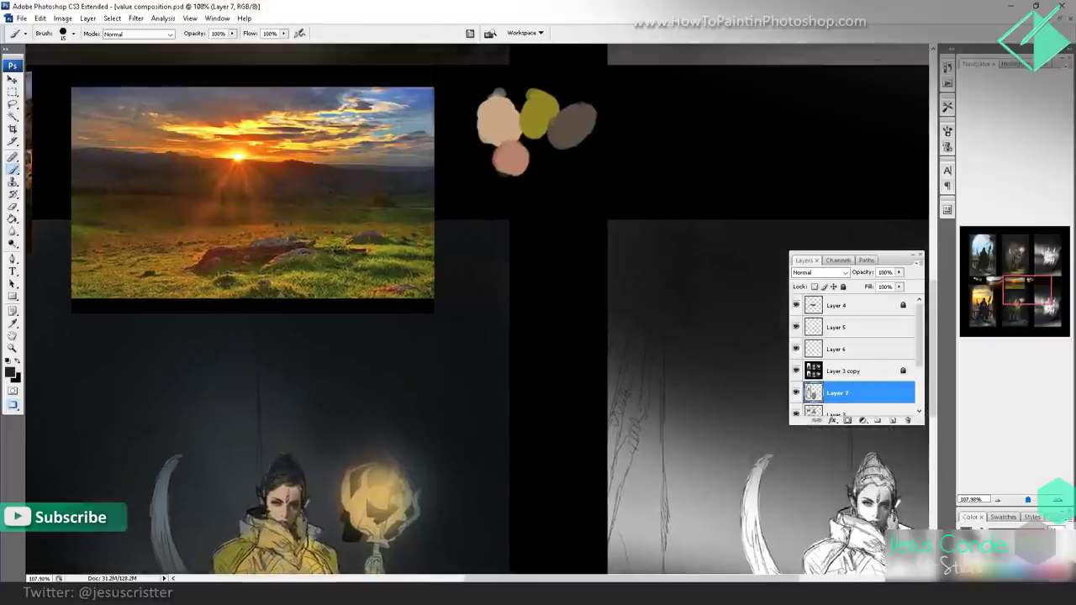
- Sample the salmon pink swatch, reduce the brush to 8 px and add reddish tints to the face and ear
{"action": "left_click", "coordinate": [505, 152], "text": "alt"}
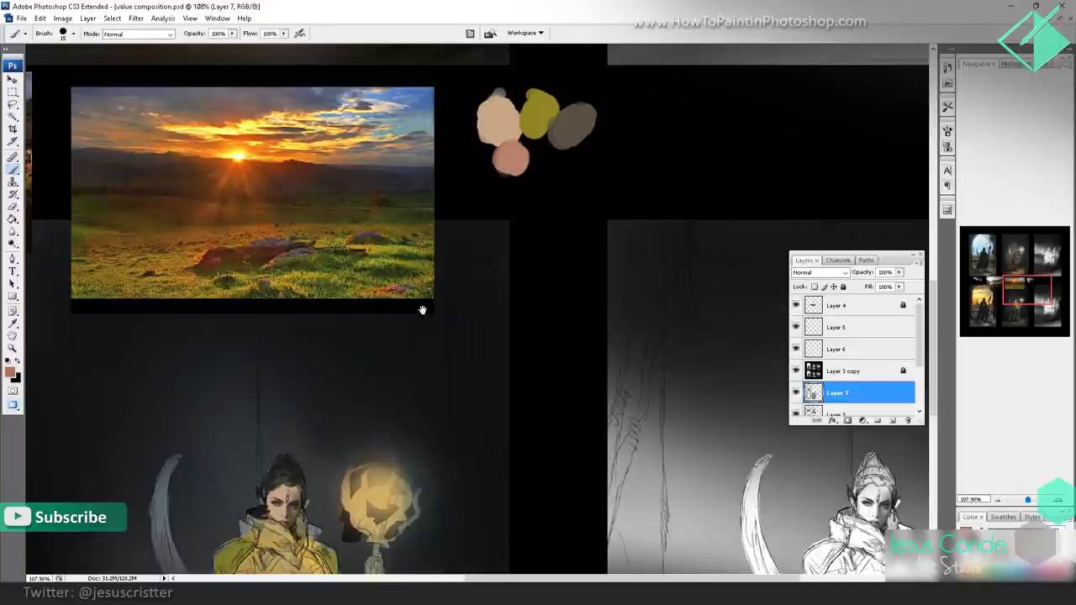
{"action": "left_click_drag", "start_coordinate": [423, 310], "coordinate": [489, 131]}
{"action": "left_click", "coordinate": [362, 370], "text": "ctrl"}
{"action": "left_click", "coordinate": [362, 325], "text": "ctrl"}
{"action": "left_click_drag", "start_coordinate": [362, 325], "coordinate": [186, 526]}
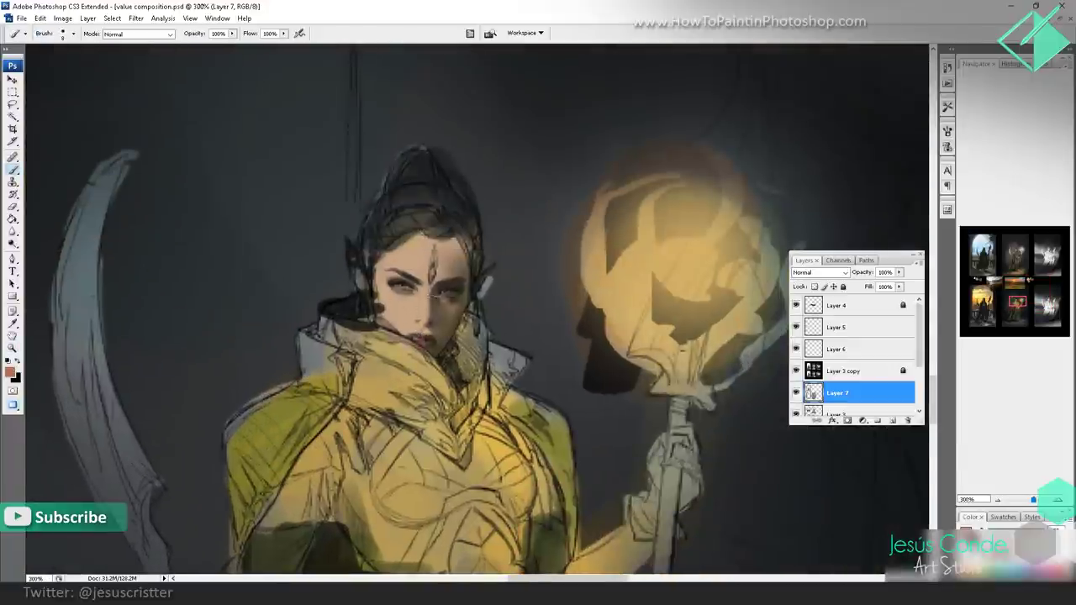
{"action": "left_click_drag", "start_coordinate": [430, 308], "coordinate": [424, 320]}
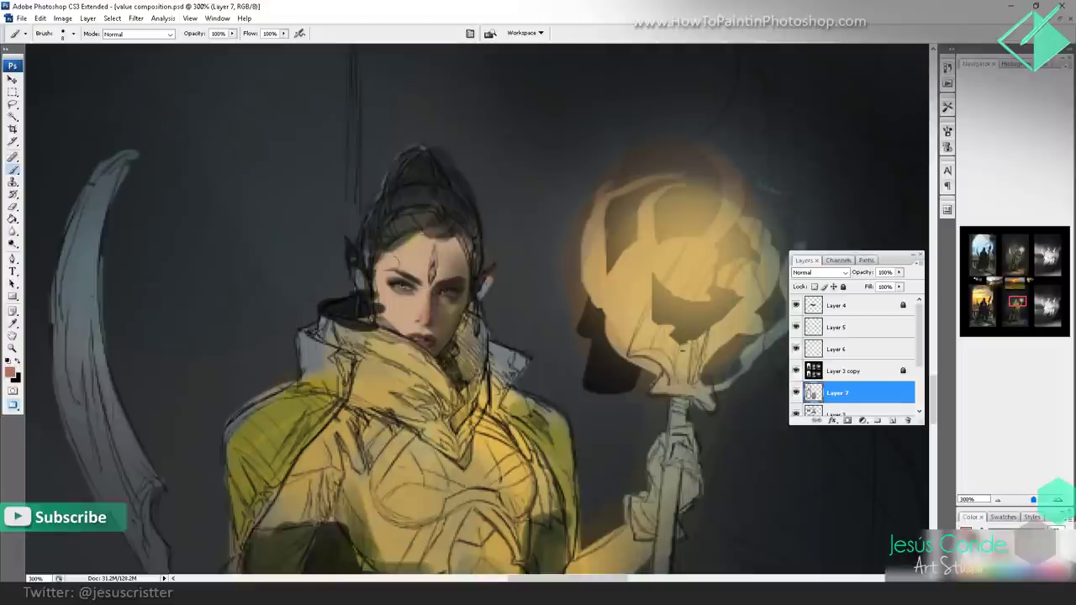
- Sample the white swatch from the colour blobs beside the mountain lake reference photo
{"action": "key", "text": "z"}
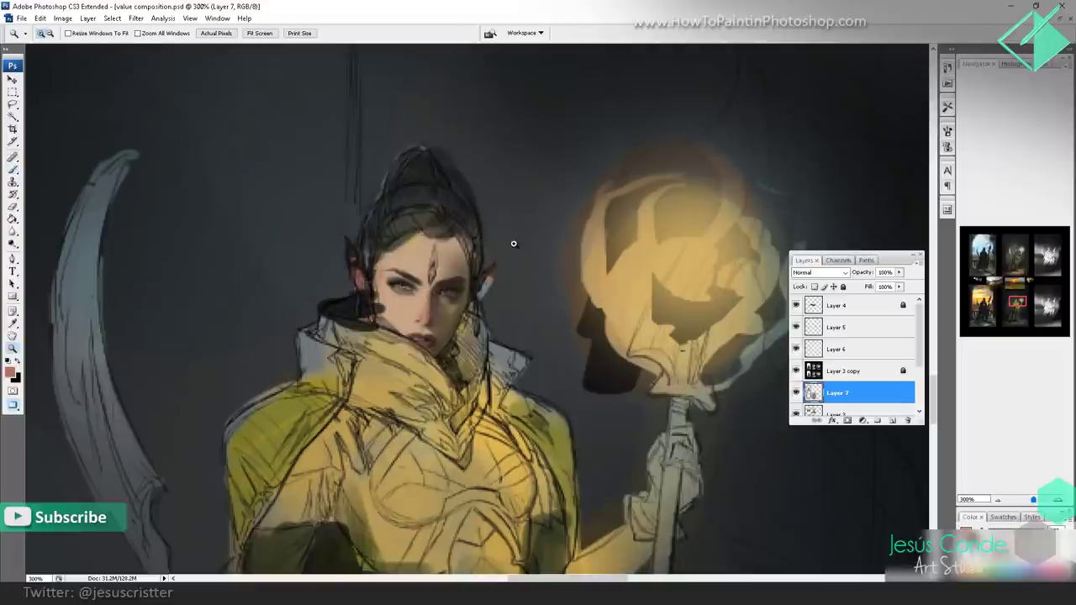
{"action": "left_click", "coordinate": [513, 239], "text": "alt"}
{"action": "left_click", "coordinate": [513, 233], "text": "alt"}
{"action": "left_click", "coordinate": [505, 252], "text": "alt"}
{"action": "left_click_drag", "start_coordinate": [489, 279], "coordinate": [513, 181]}
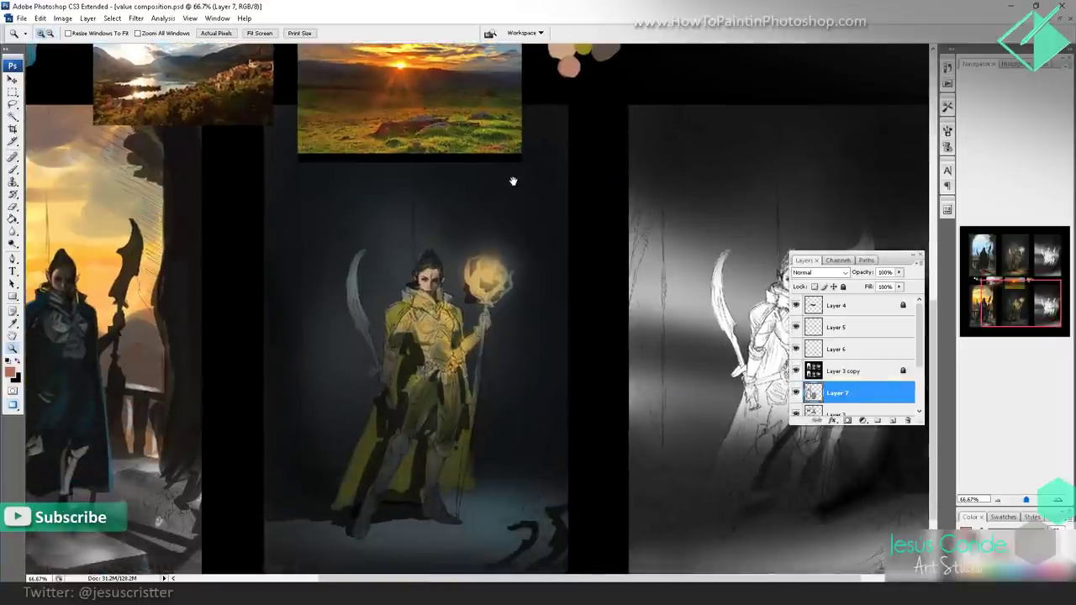
{"action": "left_click", "coordinate": [452, 262]}
{"action": "left_click_drag", "start_coordinate": [468, 254], "coordinate": [610, 234]}
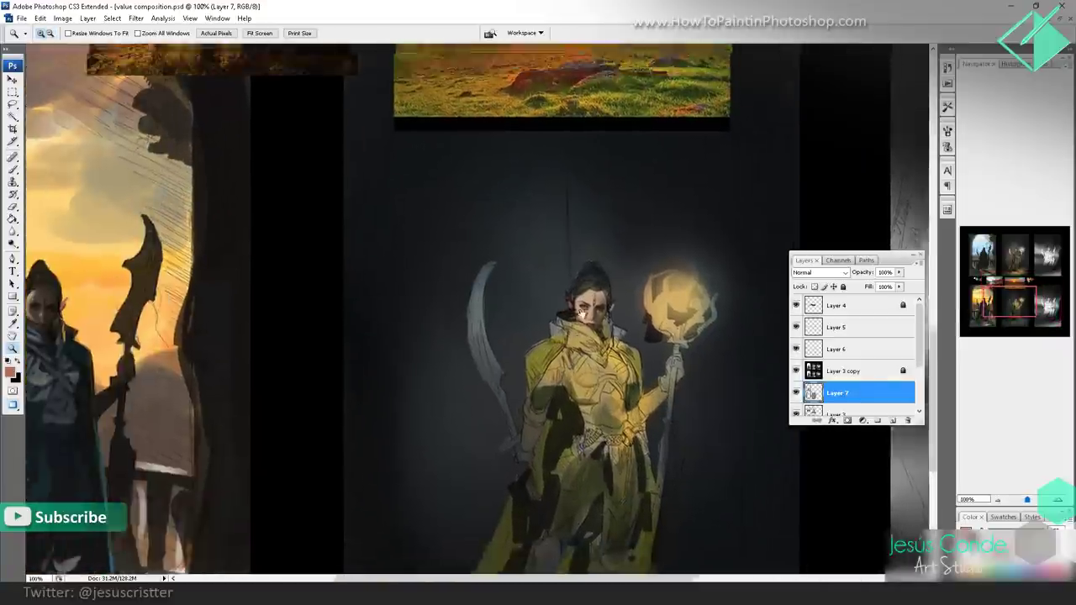
{"action": "left_click_drag", "start_coordinate": [555, 152], "coordinate": [533, 361]}
{"action": "mouse_move", "coordinate": [433, 319]}
{"action": "left_mouse_down"}
{"action": "mouse_move", "coordinate": [498, 291]}
{"action": "mouse_move", "coordinate": [443, 290]}
{"action": "mouse_move", "coordinate": [524, 204]}
{"action": "mouse_move", "coordinate": [543, 360]}
{"action": "mouse_move", "coordinate": [687, 353]}
{"action": "left_mouse_up"}
{"action": "key", "text": "b"}
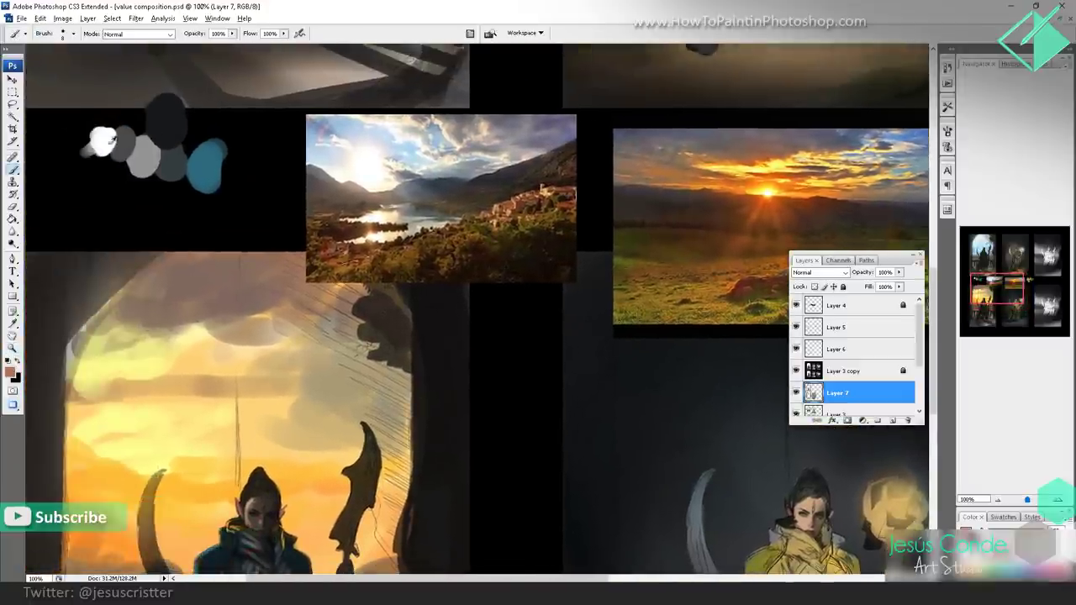
{"action": "left_click", "coordinate": [112, 142], "text": "alt"}
- Reduce the brush to 5 px and paint white highlights on the staff bearer's collar trim, switching to Layer 5
{"action": "left_click_drag", "start_coordinate": [871, 466], "coordinate": [565, 309]}
{"action": "left_click", "coordinate": [564, 309], "text": "ctrl"}
{"action": "left_click_drag", "start_coordinate": [499, 284], "coordinate": [398, 229]}
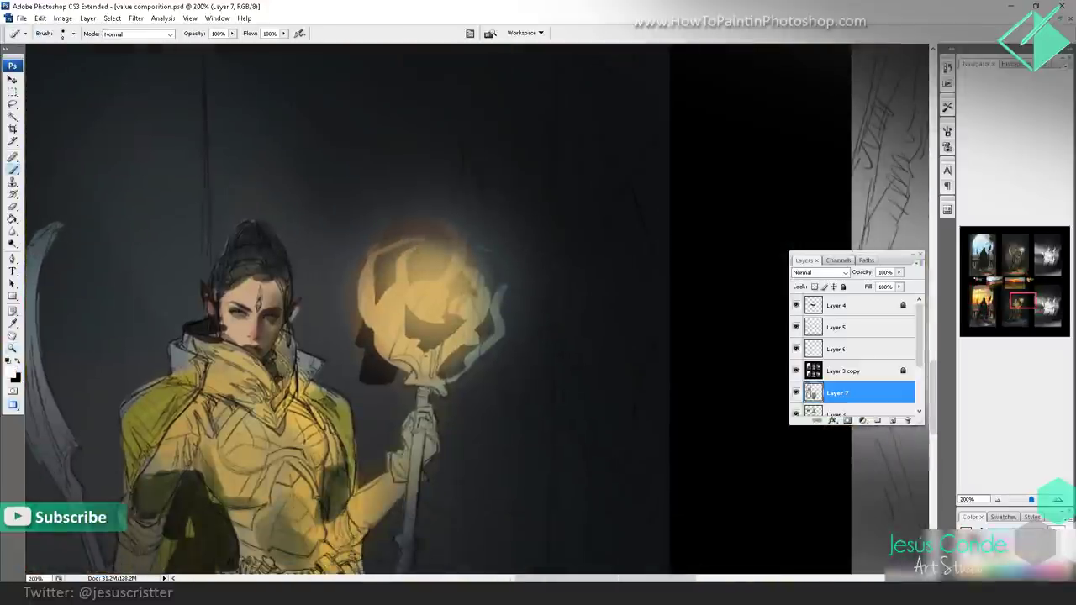
{"action": "key", "text": "bracketleft"}
{"action": "key", "text": "bracketleft"}
{"action": "left_click_drag", "start_coordinate": [296, 370], "coordinate": [279, 416]}
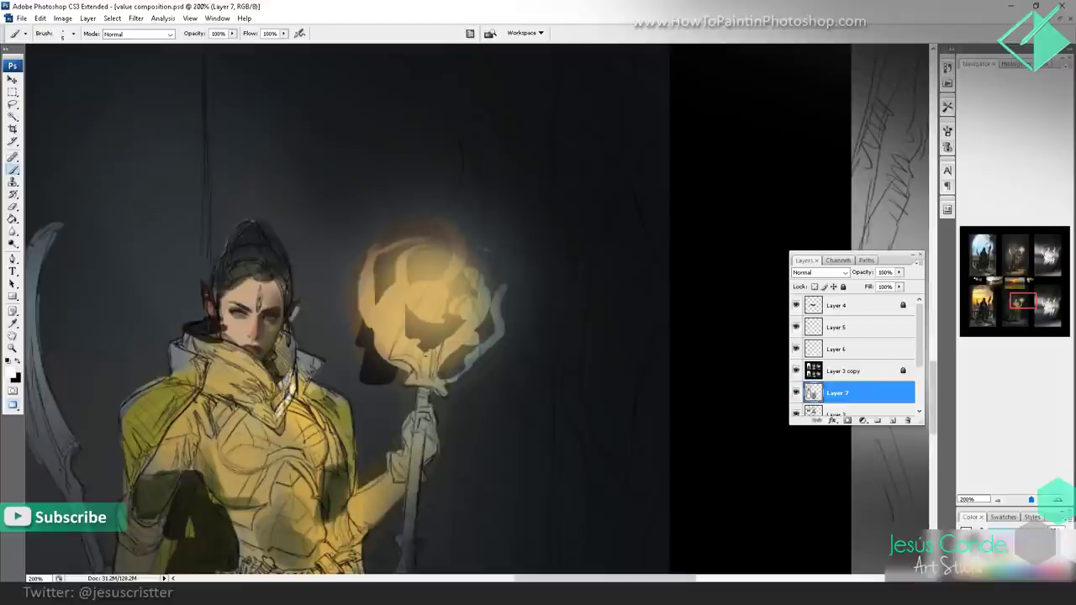
{"action": "left_click", "coordinate": [853, 332]}
{"action": "left_click_drag", "start_coordinate": [296, 358], "coordinate": [282, 388]}
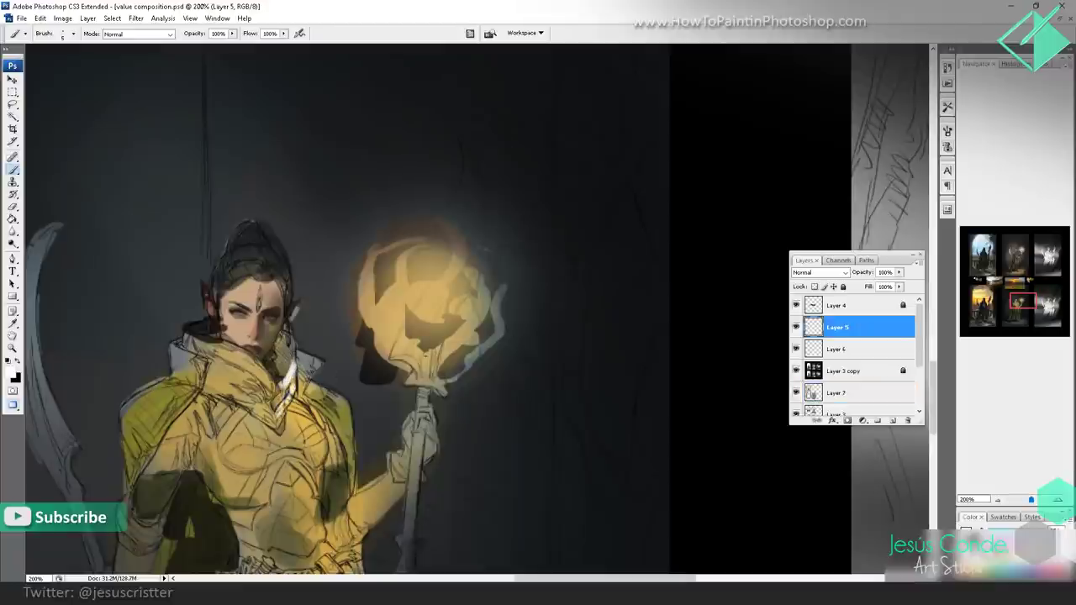
{"action": "left_click_drag", "start_coordinate": [232, 348], "coordinate": [261, 377]}
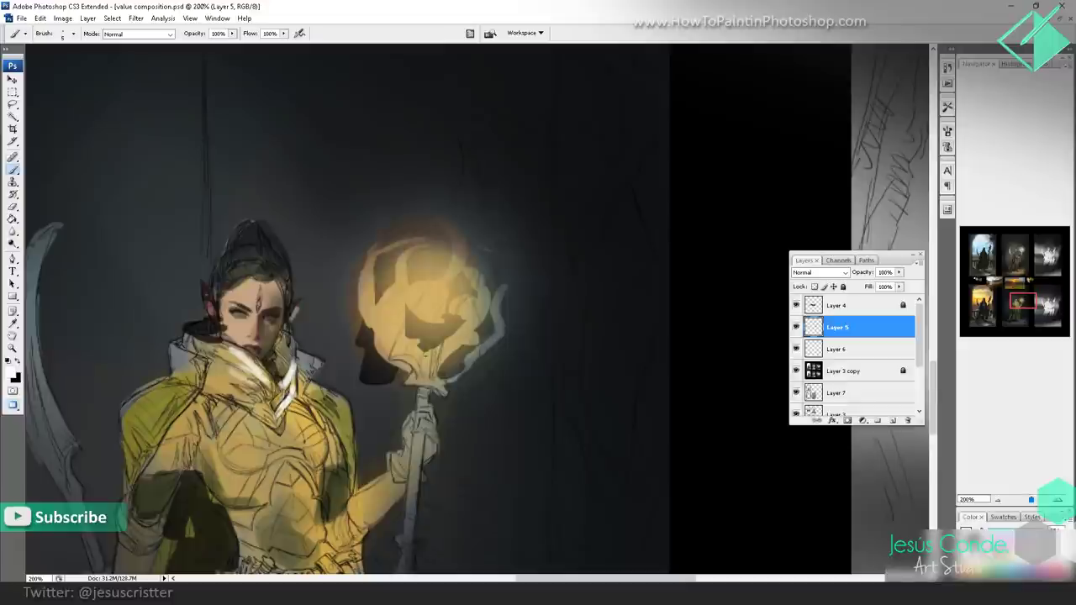
- Choose a pale yellow foreground colour and add more highlight strokes along both sides of the V-shaped collar trim
{"action": "left_click", "coordinate": [12, 375]}
{"action": "left_click", "coordinate": [677, 158]}
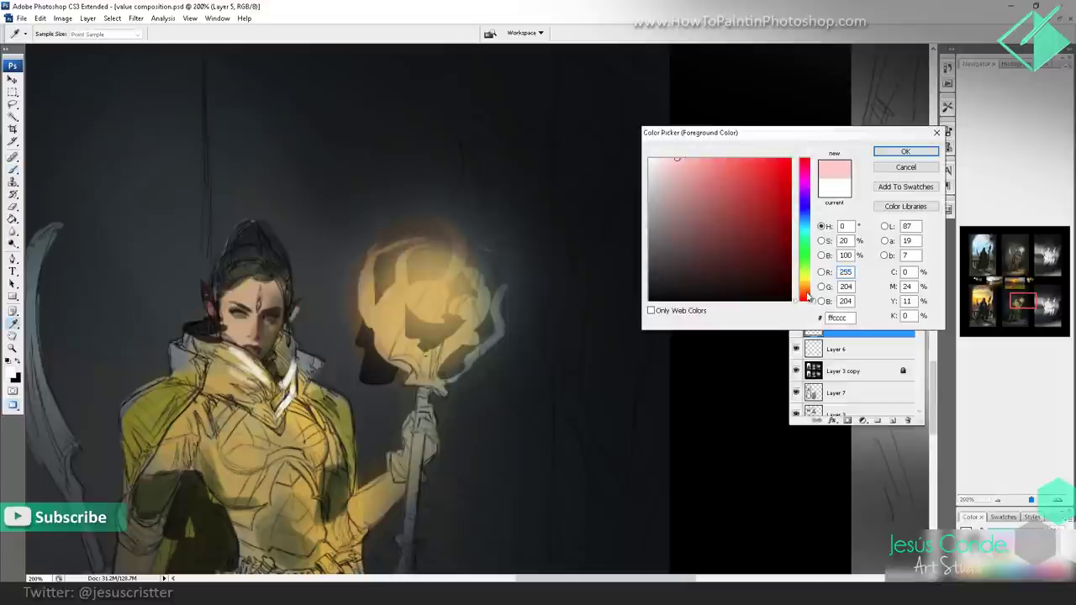
{"action": "left_click_drag", "start_coordinate": [808, 295], "coordinate": [810, 285]}
{"action": "left_click", "coordinate": [906, 152]}
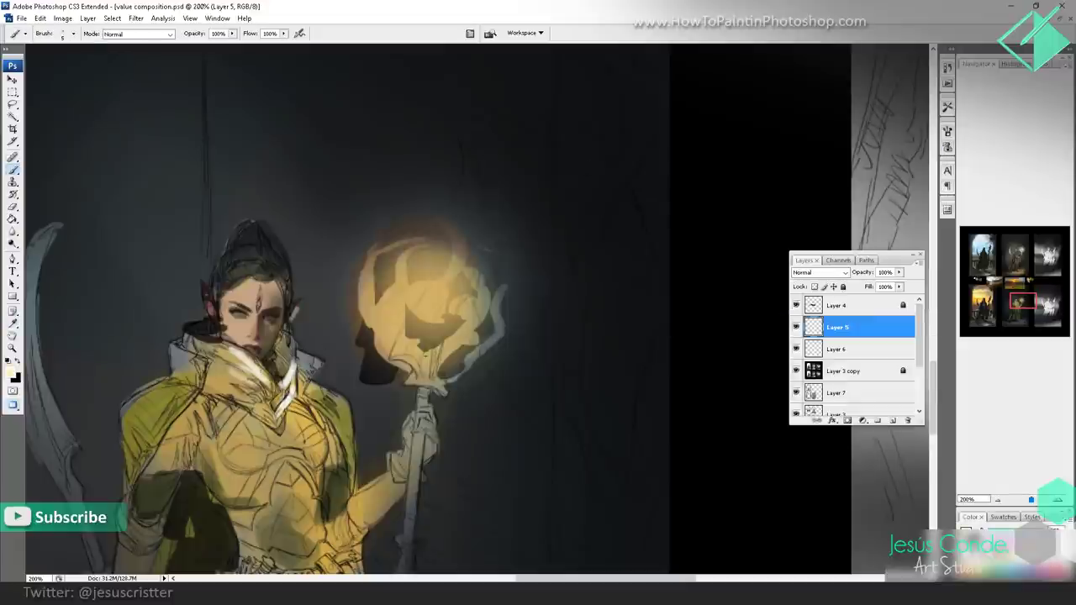
{"action": "left_click_drag", "start_coordinate": [244, 371], "coordinate": [266, 393]}
{"action": "left_click_drag", "start_coordinate": [240, 379], "coordinate": [279, 423]}
{"action": "left_click_drag", "start_coordinate": [294, 378], "coordinate": [278, 418]}
{"action": "mouse_move", "coordinate": [293, 344]}
{"action": "left_mouse_down"}
{"action": "mouse_move", "coordinate": [282, 388]}
{"action": "mouse_move", "coordinate": [293, 368]}
{"action": "left_mouse_up"}
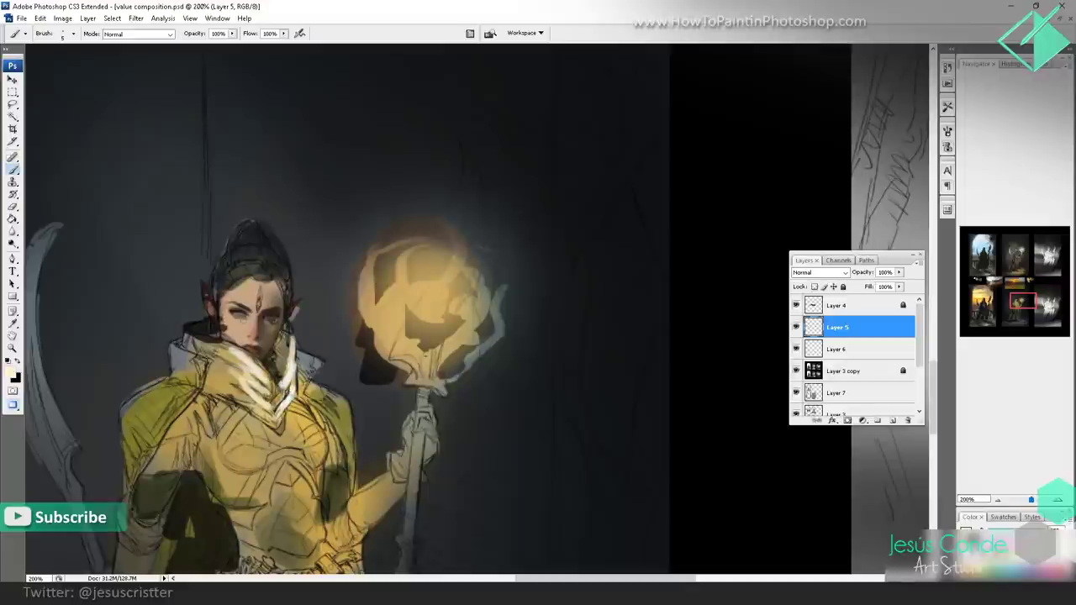
- Choose a bright light orange and paint a glowing core in the centre of the staff's orb
{"action": "left_click", "coordinate": [280, 345], "text": "alt"}
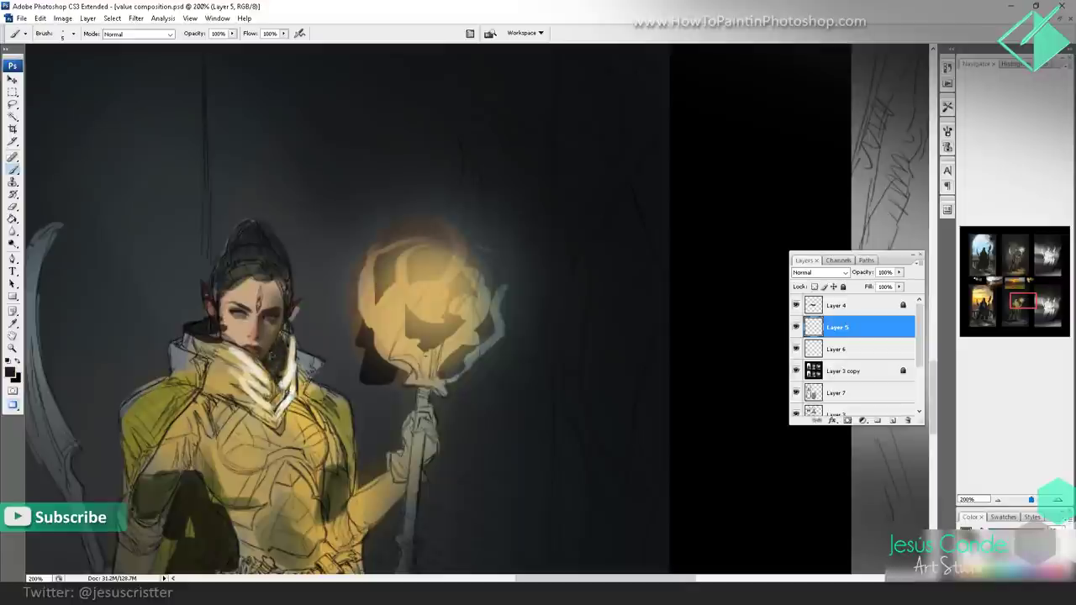
{"action": "left_click", "coordinate": [11, 371]}
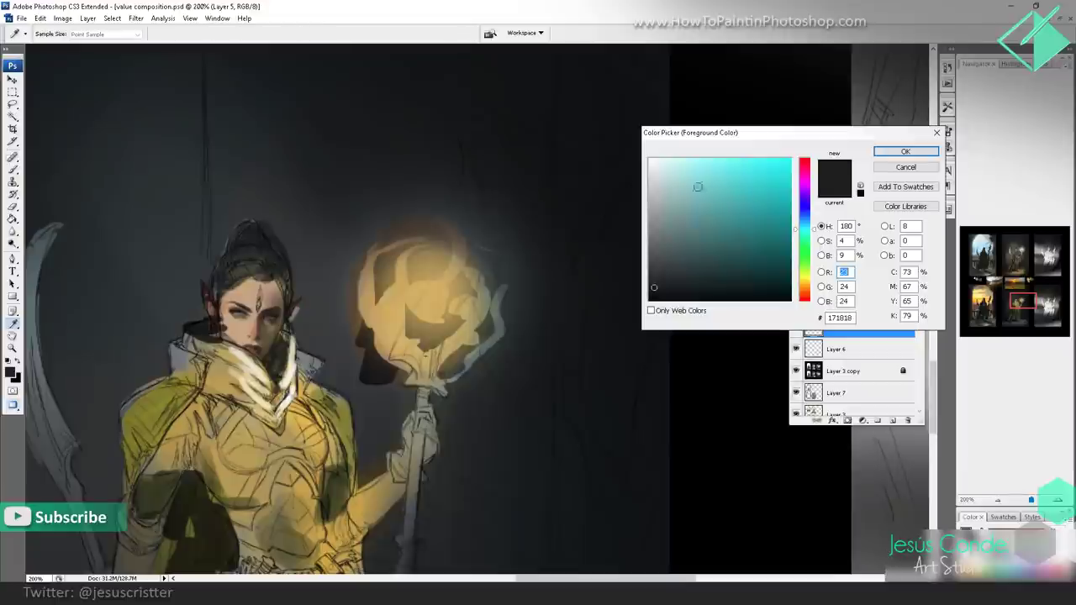
{"action": "left_click", "coordinate": [805, 279]}
{"action": "left_click", "coordinate": [791, 160]}
{"action": "left_click_drag", "start_coordinate": [804, 283], "coordinate": [805, 287]}
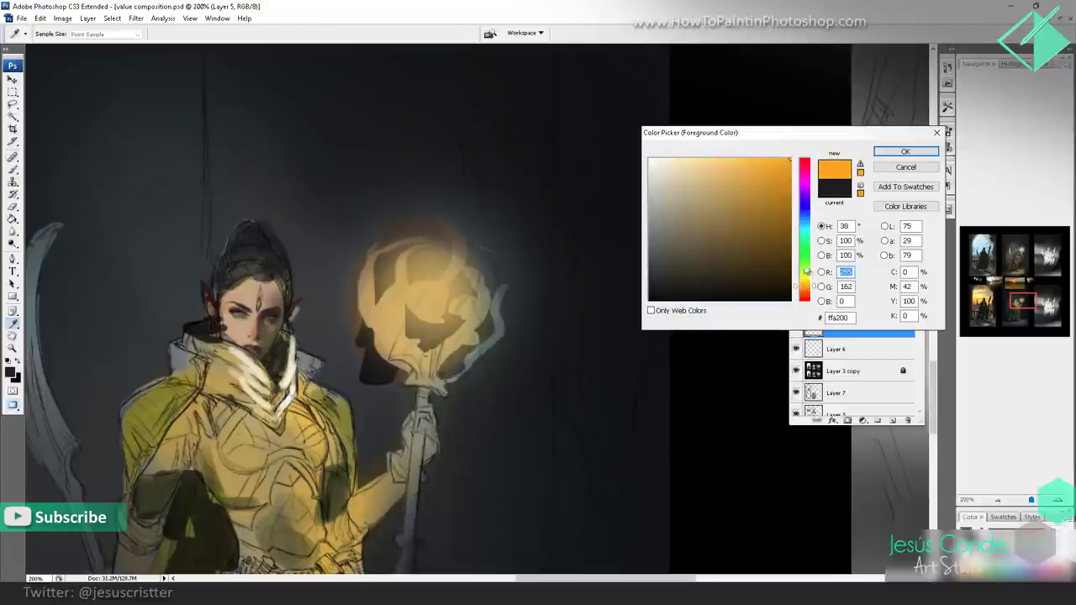
{"action": "left_click", "coordinate": [757, 159]}
{"action": "left_click", "coordinate": [906, 152]}
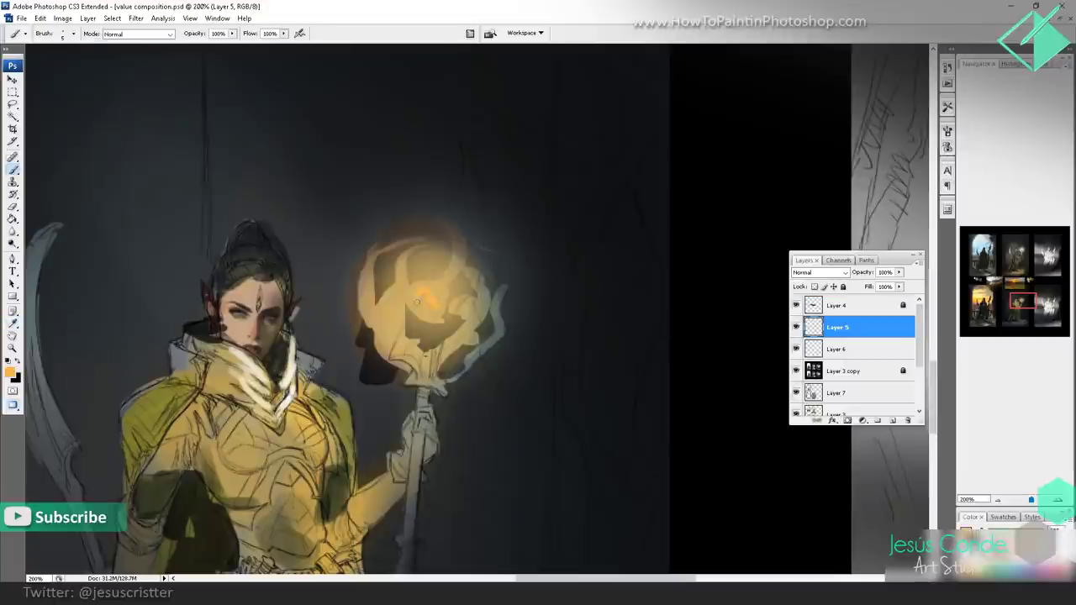
{"action": "left_click", "coordinate": [420, 286]}
- Choose a paler tint of the orange and paint highlight strokes on the chest armour nearest the orb
{"action": "key", "text": "z"}
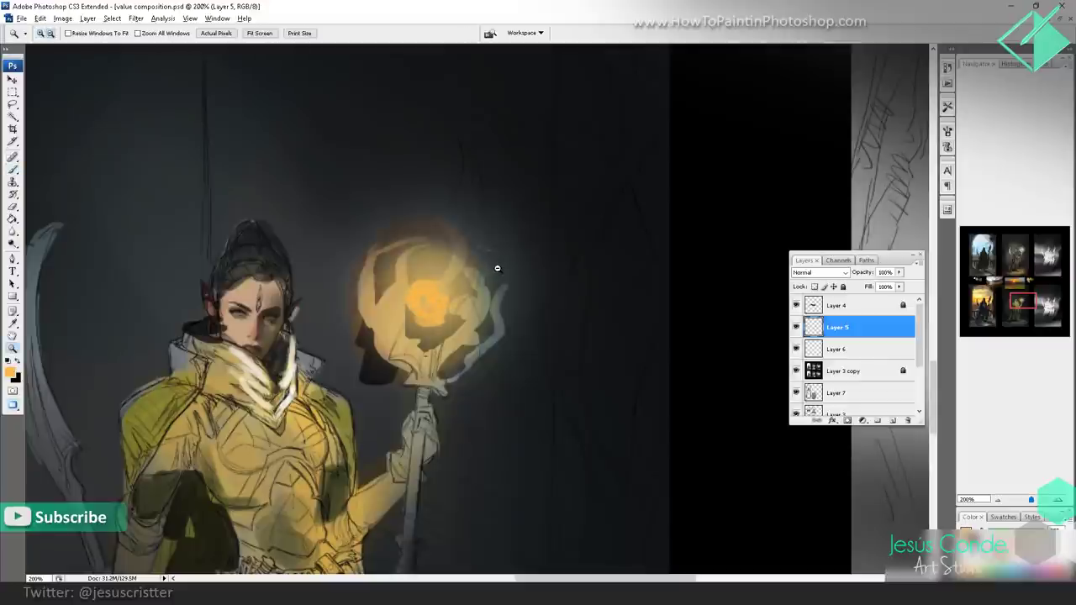
{"action": "left_click", "coordinate": [533, 252], "text": "alt"}
{"action": "left_click", "coordinate": [568, 250], "text": "alt"}
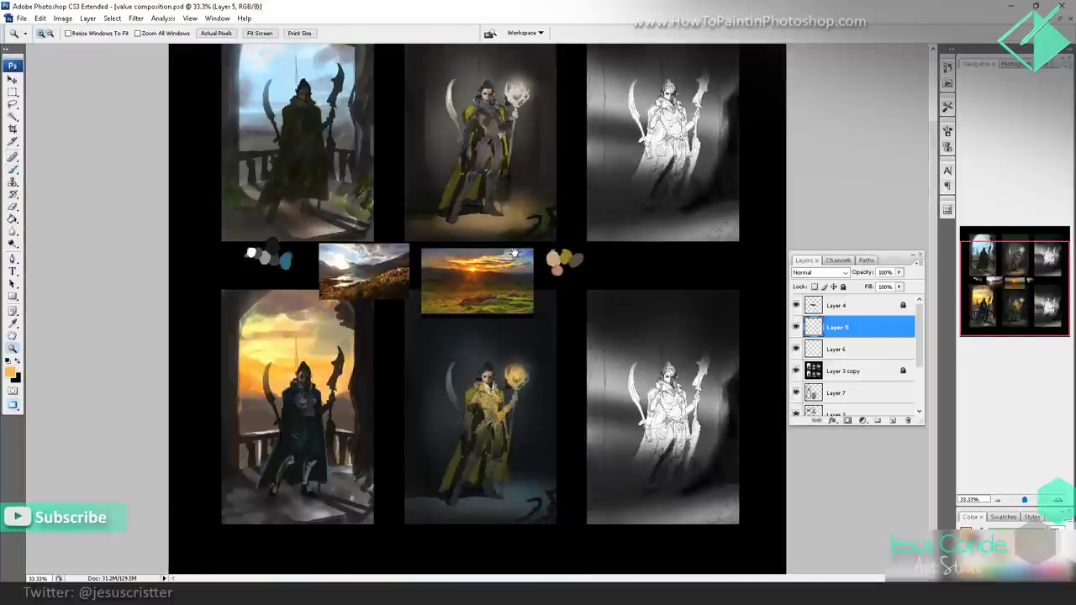
{"action": "left_click_drag", "start_coordinate": [466, 332], "coordinate": [515, 463]}
{"action": "left_click_drag", "start_coordinate": [496, 319], "coordinate": [453, 297]}
{"action": "key", "text": "z"}
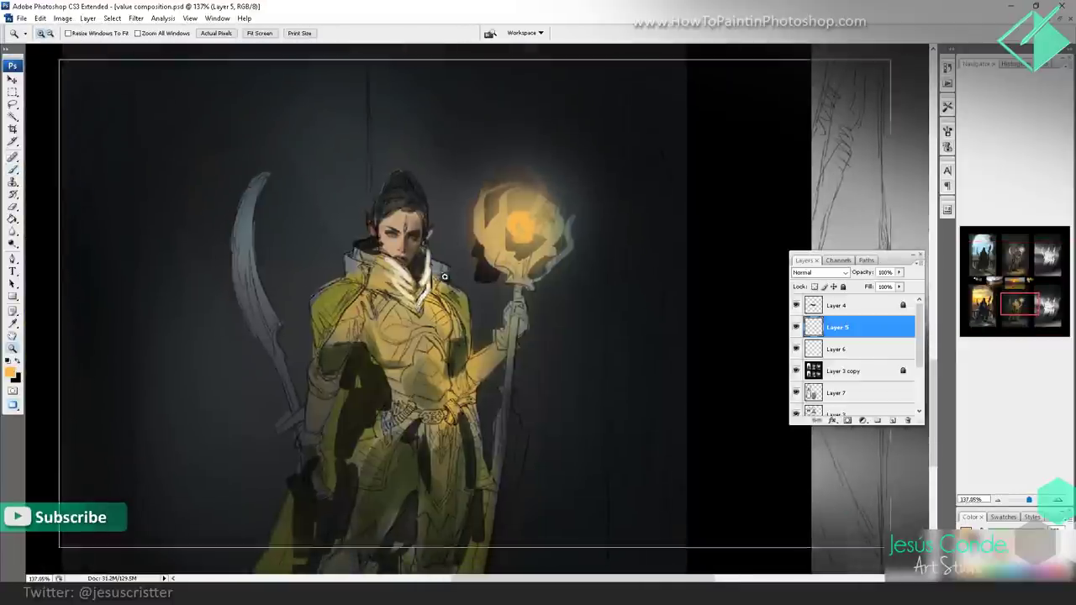
{"action": "left_click", "coordinate": [439, 246]}
{"action": "key", "text": "b"}
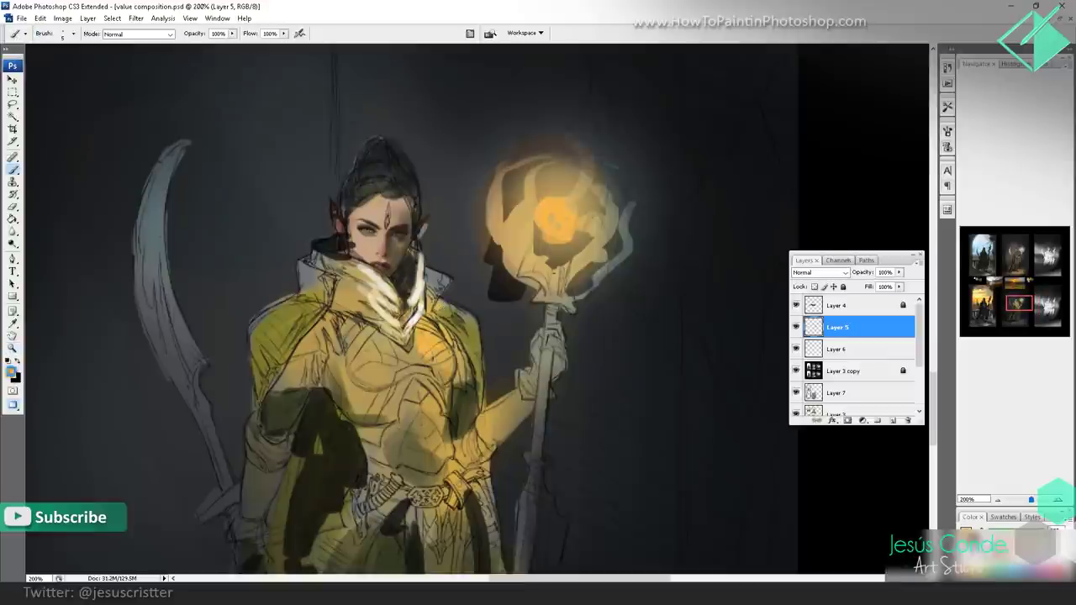
{"action": "left_click", "coordinate": [11, 373]}
{"action": "left_click", "coordinate": [679, 158]}
{"action": "left_click", "coordinate": [889, 153]}
{"action": "left_click_drag", "start_coordinate": [435, 332], "coordinate": [418, 360]}
{"action": "mouse_move", "coordinate": [443, 345]}
{"action": "left_mouse_down"}
{"action": "mouse_move", "coordinate": [431, 374]}
{"action": "mouse_move", "coordinate": [451, 372]}
{"action": "mouse_move", "coordinate": [356, 384]}
{"action": "mouse_move", "coordinate": [362, 340]}
{"action": "mouse_move", "coordinate": [336, 318]}
{"action": "left_mouse_up"}
- Sample dark tones from the figure, enlarge the brush and shade the breastplate below the collar and under the chest
{"action": "left_click", "coordinate": [670, 335], "text": "alt"}
{"action": "left_click", "coordinate": [364, 374], "text": "alt"}
{"action": "left_click", "coordinate": [428, 228], "text": "alt"}
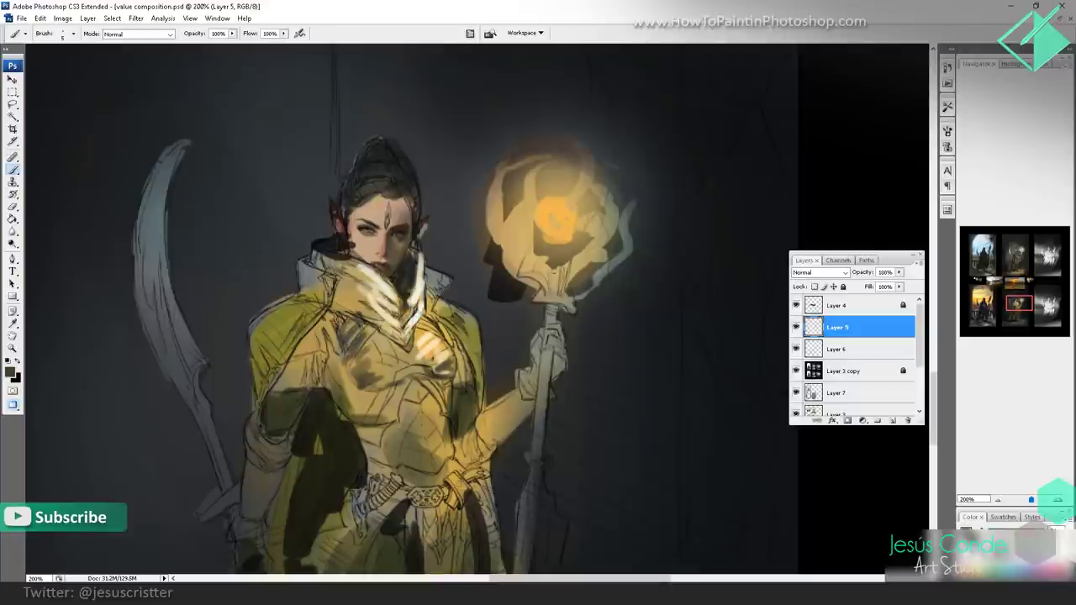
{"action": "key", "text": "bracketright"}
{"action": "key", "text": "bracketright"}
{"action": "key", "text": "bracketright"}
{"action": "key", "text": "bracketright"}
{"action": "left_click", "coordinate": [341, 369], "text": "alt"}
{"action": "left_click_drag", "start_coordinate": [336, 365], "coordinate": [362, 415]}
{"action": "mouse_move", "coordinate": [330, 343]}
{"action": "left_mouse_down"}
{"action": "mouse_move", "coordinate": [304, 372]}
{"action": "mouse_move", "coordinate": [345, 294]}
{"action": "mouse_move", "coordinate": [369, 283]}
{"action": "left_mouse_up"}
{"action": "left_click_drag", "start_coordinate": [386, 328], "coordinate": [398, 362]}
- Shade the hip armour plate below the belt with dark grey and sampled armour tones using a 15 px brush
{"action": "mouse_move", "coordinate": [385, 451]}
{"action": "left_mouse_down"}
{"action": "mouse_move", "coordinate": [334, 311]}
{"action": "mouse_move", "coordinate": [336, 262]}
{"action": "left_mouse_up"}
{"action": "key", "text": "bracketleft"}
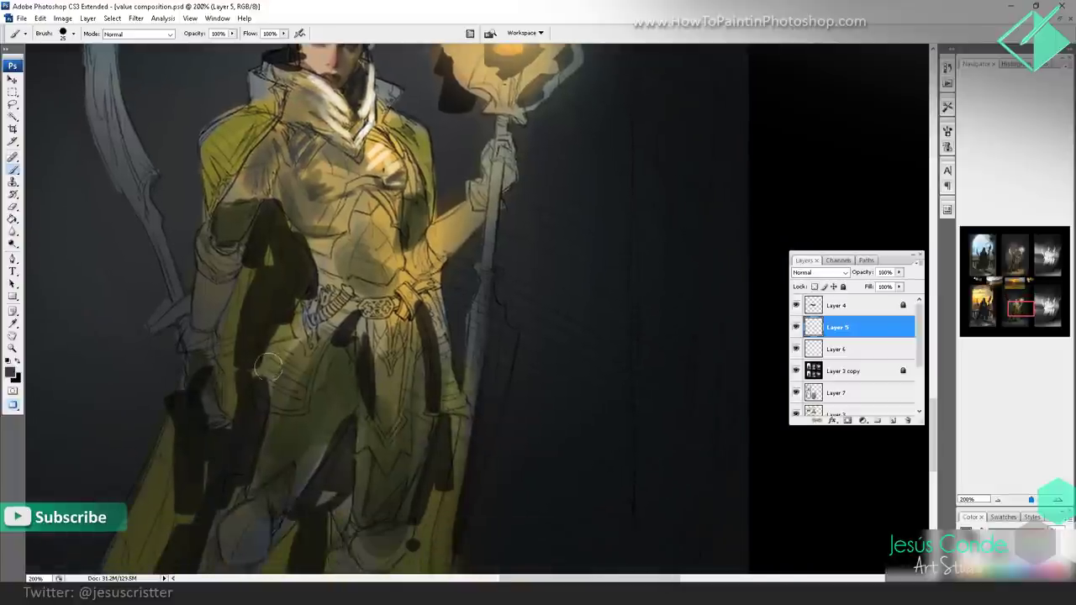
{"action": "left_click_drag", "start_coordinate": [279, 363], "coordinate": [259, 403]}
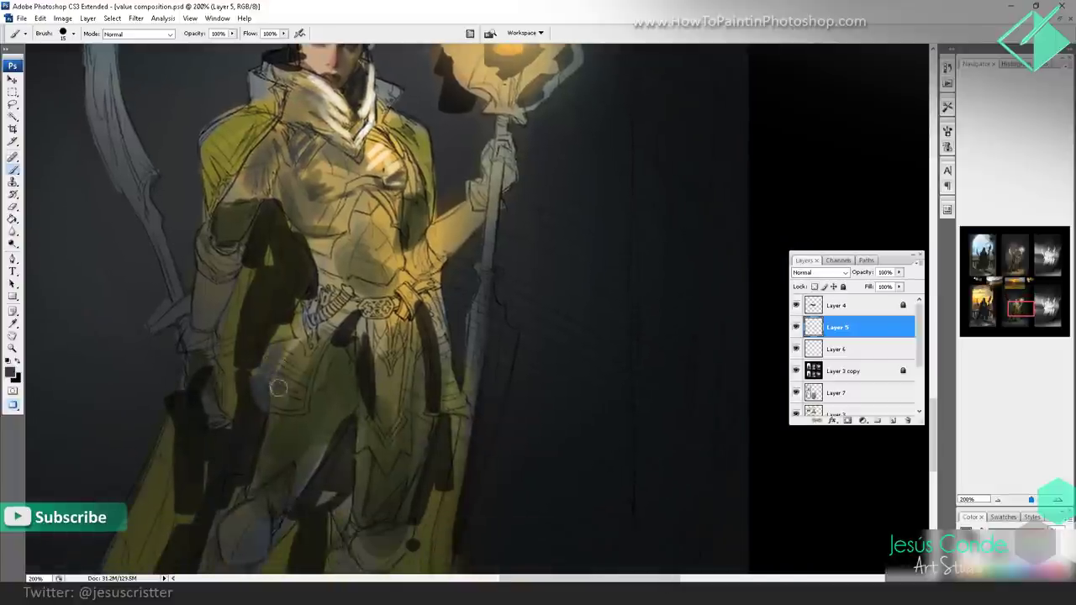
{"action": "left_click", "coordinate": [313, 356], "text": "alt"}
{"action": "left_click_drag", "start_coordinate": [287, 360], "coordinate": [301, 375]}
{"action": "left_click_drag", "start_coordinate": [305, 303], "coordinate": [286, 394]}
- Sample the pale chest highlight, reduce the brush to 8 px and paint matching highlights on the chest side farther from the orb
{"action": "left_click", "coordinate": [382, 156], "text": "alt"}
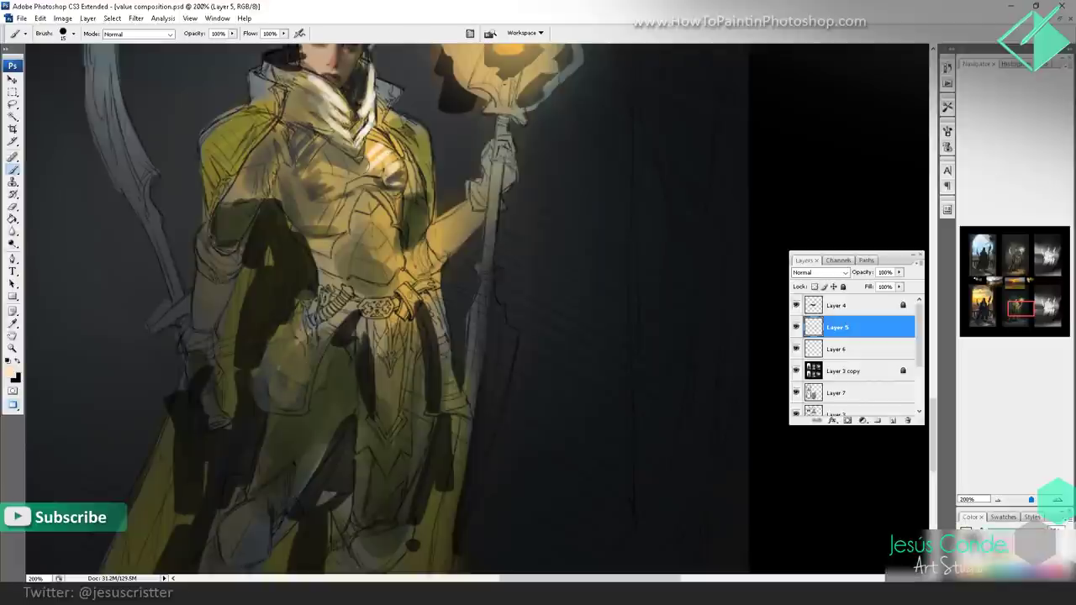
{"action": "key", "text": "bracketleft"}
{"action": "key", "text": "bracketleft"}
{"action": "key", "text": "bracketleft"}
{"action": "left_click_drag", "start_coordinate": [323, 141], "coordinate": [328, 173]}
{"action": "left_click_drag", "start_coordinate": [334, 152], "coordinate": [346, 168]}
{"action": "mouse_move", "coordinate": [318, 140]}
{"action": "left_mouse_down"}
{"action": "mouse_move", "coordinate": [310, 151]}
{"action": "mouse_move", "coordinate": [299, 125]}
{"action": "left_mouse_up"}
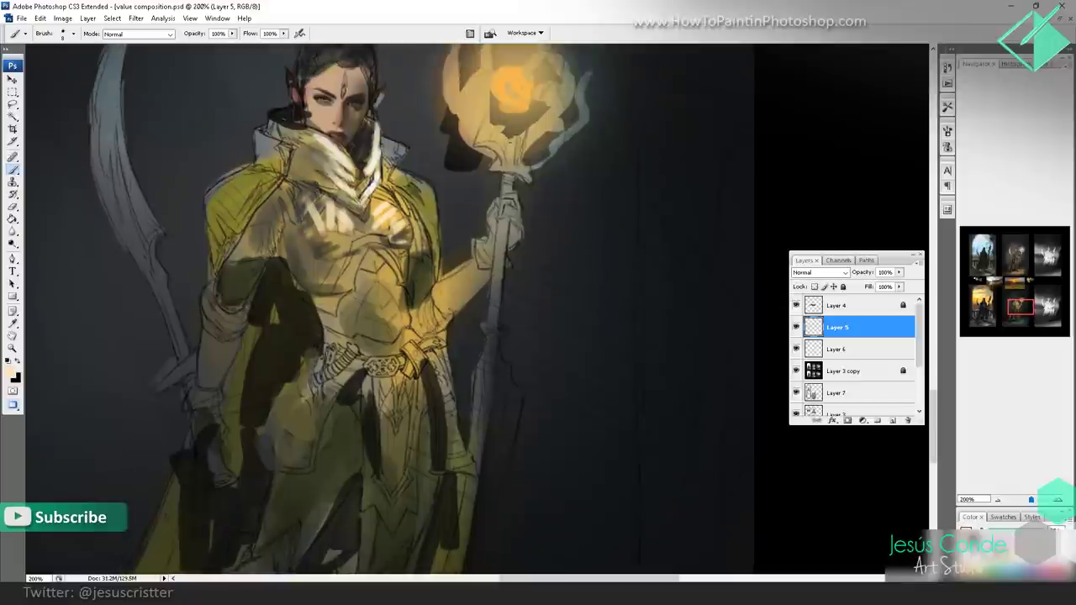
- Sample the cape's dark olive and paint the raised outer collar on the side away from the orb
{"action": "left_click", "coordinate": [259, 178], "text": "alt"}
{"action": "left_click_drag", "start_coordinate": [261, 139], "coordinate": [263, 162]}
{"action": "mouse_move", "coordinate": [269, 140]}
{"action": "left_mouse_down"}
{"action": "mouse_move", "coordinate": [278, 165]}
{"action": "mouse_move", "coordinate": [287, 148]}
{"action": "mouse_move", "coordinate": [270, 127]}
{"action": "left_mouse_up"}
- Paint near-white highlights along the forearm holding the staff and on the opposite arm's elbow guard
{"action": "key", "text": "z"}
{"action": "left_click", "coordinate": [387, 135], "text": "alt"}
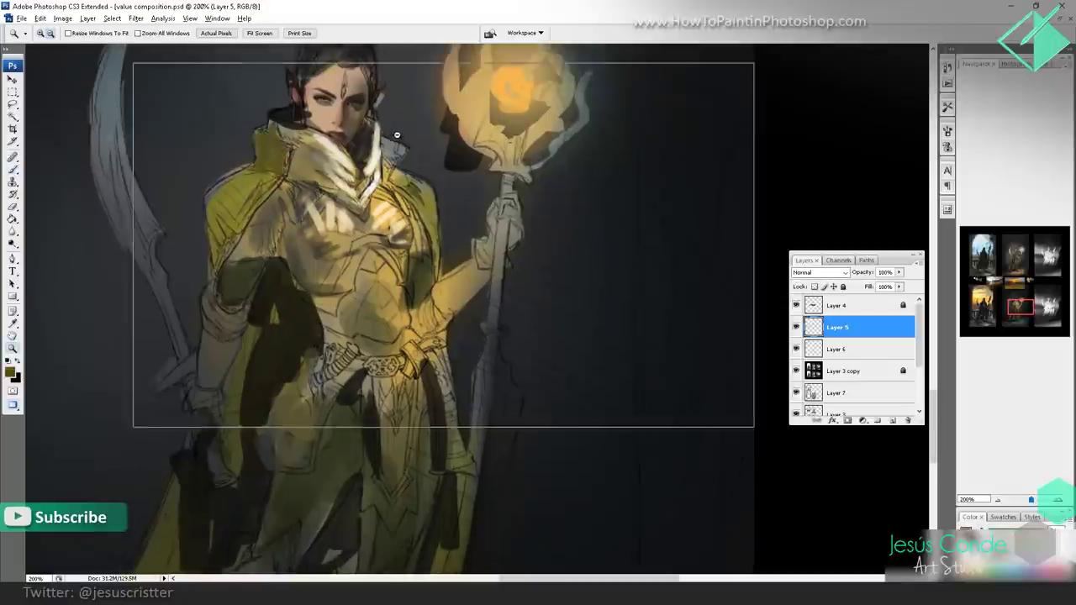
{"action": "left_click", "coordinate": [417, 135], "text": "alt"}
{"action": "left_click", "coordinate": [411, 114], "text": "alt"}
{"action": "left_click", "coordinate": [530, 284], "text": "alt"}
{"action": "left_click", "coordinate": [543, 285], "text": "alt"}
{"action": "left_click", "coordinate": [544, 285], "text": "alt"}
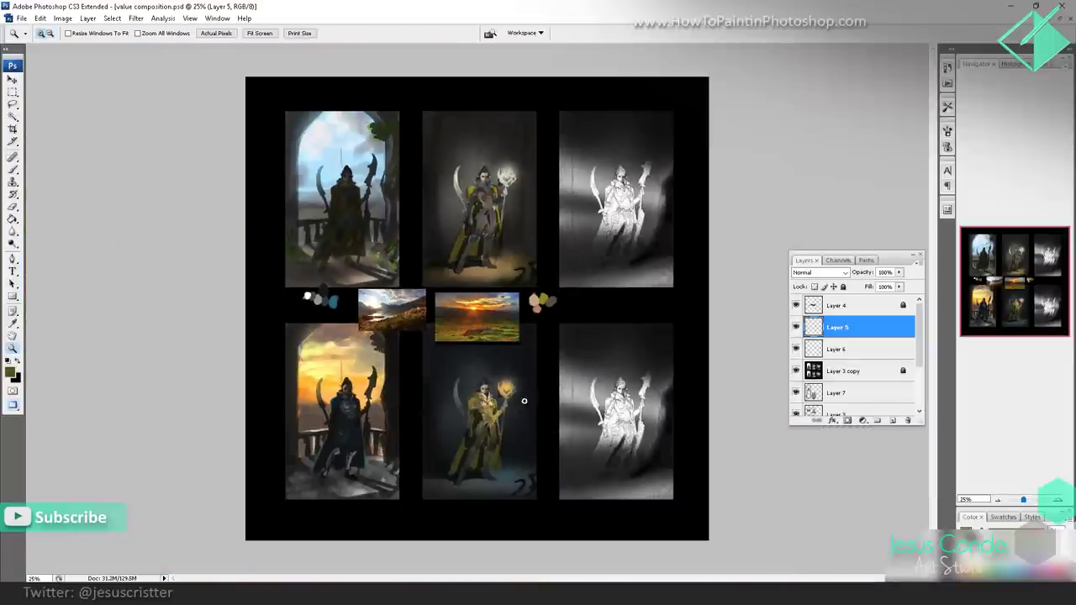
{"action": "left_click_drag", "start_coordinate": [598, 354], "coordinate": [437, 458]}
{"action": "key", "text": "b"}
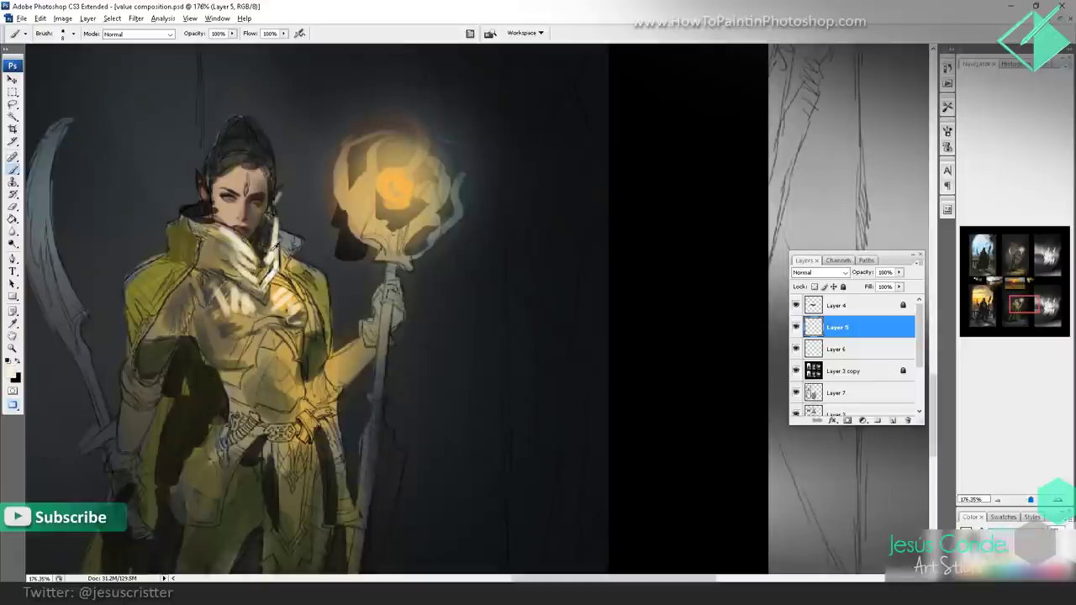
{"action": "scroll", "coordinate": [274, 249], "scroll_direction": "down", "scroll_amount": 3}
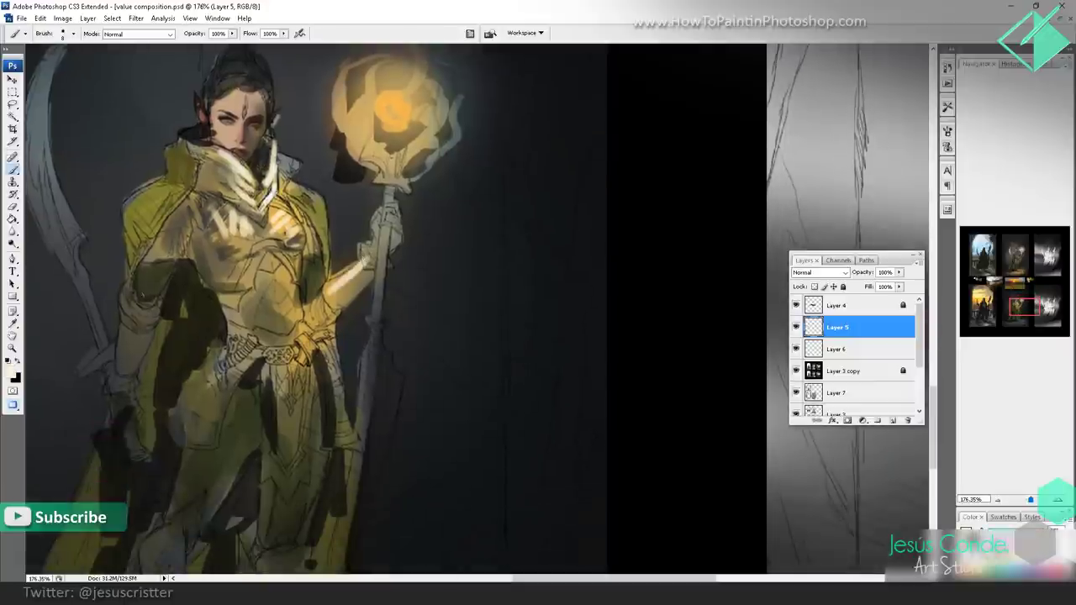
{"action": "mouse_move", "coordinate": [126, 292]}
{"action": "left_mouse_down"}
{"action": "mouse_move", "coordinate": [143, 321]}
{"action": "mouse_move", "coordinate": [162, 306]}
{"action": "mouse_move", "coordinate": [150, 325]}
{"action": "left_mouse_up"}
{"action": "left_click_drag", "start_coordinate": [251, 271], "coordinate": [249, 218]}
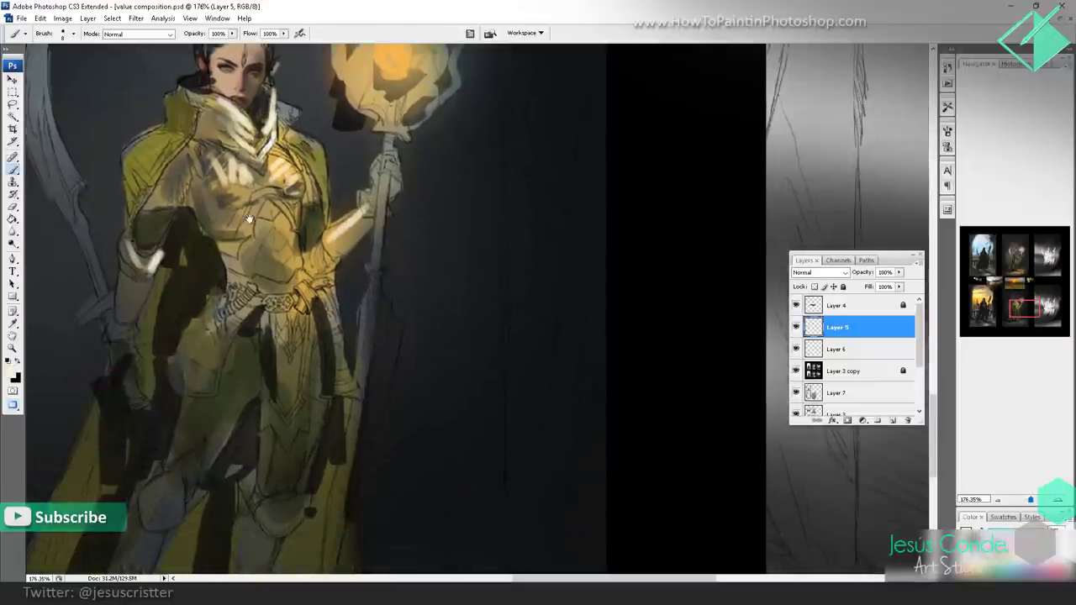
- Paint cool blue-grey reflections over the knee guards, shins and boots, with small bright highlights on the knee
{"action": "scroll", "coordinate": [187, 348], "scroll_direction": "down", "scroll_amount": 4}
{"action": "scroll", "coordinate": [398, 381], "scroll_direction": "down", "scroll_amount": 2}
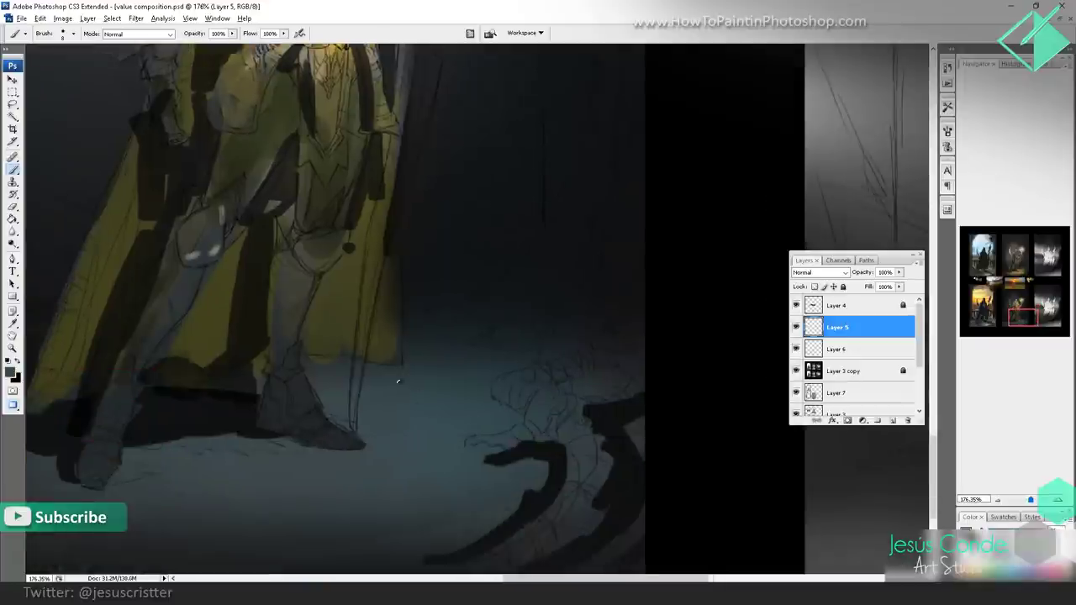
{"action": "left_click_drag", "start_coordinate": [194, 261], "coordinate": [216, 251]}
{"action": "mouse_move", "coordinate": [314, 255]}
{"action": "left_mouse_down"}
{"action": "mouse_move", "coordinate": [332, 248]}
{"action": "mouse_move", "coordinate": [291, 346]}
{"action": "left_mouse_up"}
{"action": "left_click_drag", "start_coordinate": [281, 298], "coordinate": [281, 383]}
{"action": "mouse_move", "coordinate": [128, 357]}
{"action": "left_mouse_down"}
{"action": "mouse_move", "coordinate": [160, 314]}
{"action": "mouse_move", "coordinate": [141, 354]}
{"action": "mouse_move", "coordinate": [166, 326]}
{"action": "mouse_move", "coordinate": [187, 285]}
{"action": "left_mouse_up"}
{"action": "left_click_drag", "start_coordinate": [140, 366], "coordinate": [187, 288]}
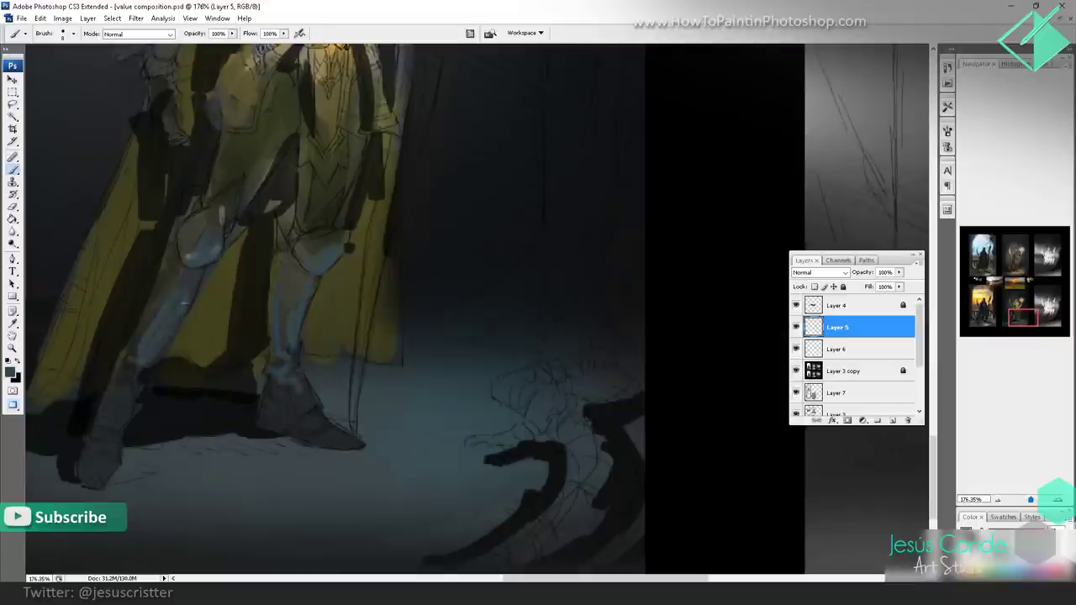
{"action": "left_click_drag", "start_coordinate": [128, 388], "coordinate": [108, 461]}
{"action": "mouse_move", "coordinate": [268, 402]}
{"action": "left_mouse_down"}
{"action": "mouse_move", "coordinate": [281, 428]}
{"action": "mouse_move", "coordinate": [340, 437]}
{"action": "left_mouse_up"}
- Paint cool blue-grey shadows under the staff-holding forearm, across the abdomen and beneath the chest armour
{"action": "key", "text": "z"}
{"action": "left_click", "coordinate": [367, 296], "text": "alt"}
{"action": "left_click", "coordinate": [413, 246], "text": "alt"}
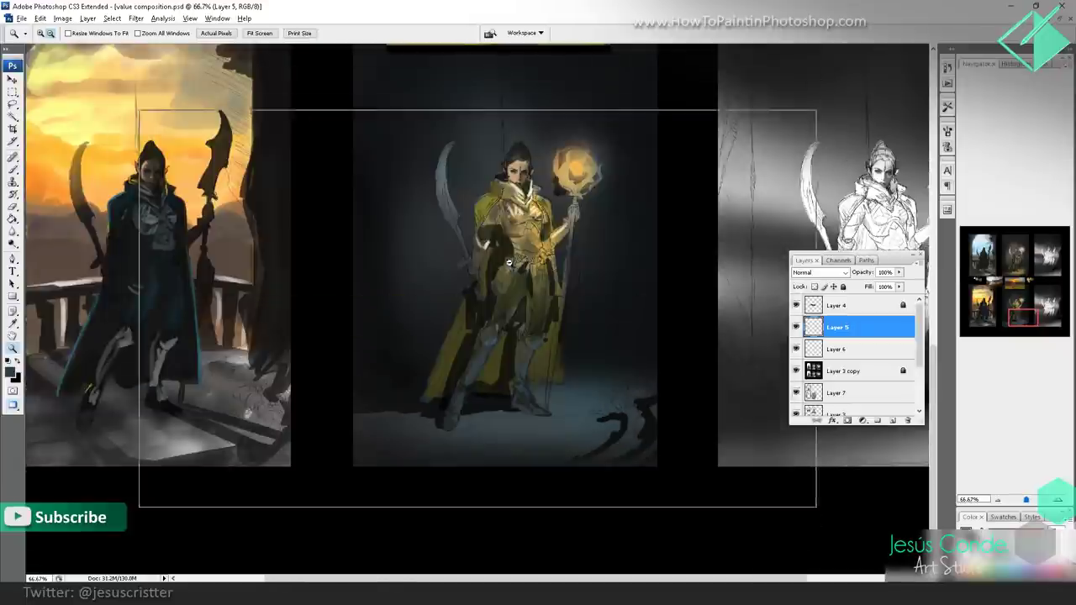
{"action": "left_click", "coordinate": [483, 225], "text": "alt"}
{"action": "left_click_drag", "start_coordinate": [586, 288], "coordinate": [450, 387]}
{"action": "key", "text": "b"}
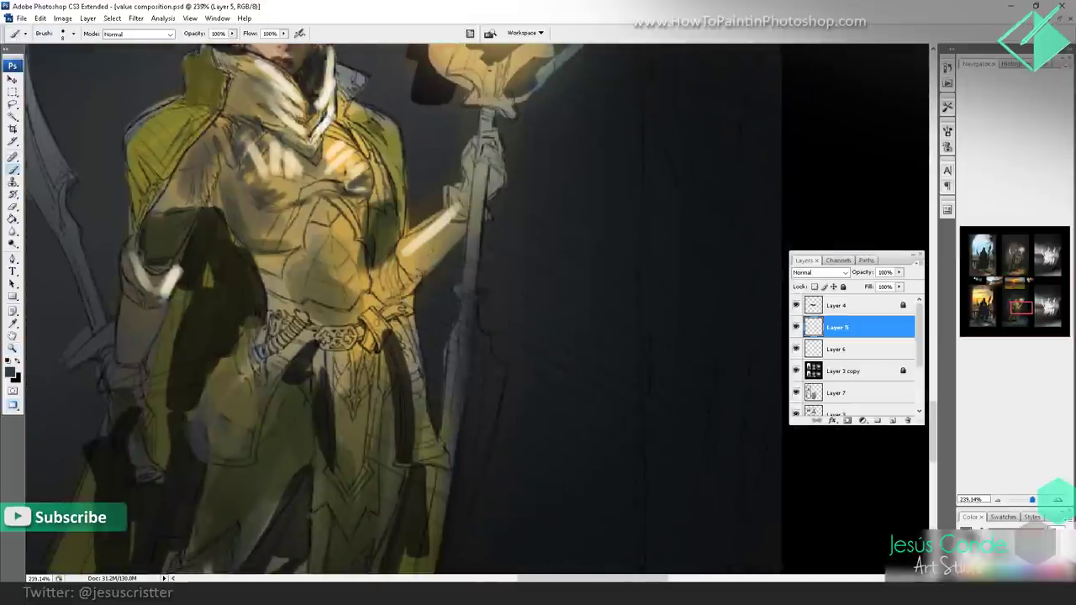
{"action": "mouse_move", "coordinate": [459, 230]}
{"action": "left_mouse_down"}
{"action": "mouse_move", "coordinate": [406, 278]}
{"action": "mouse_move", "coordinate": [328, 297]}
{"action": "left_mouse_up"}
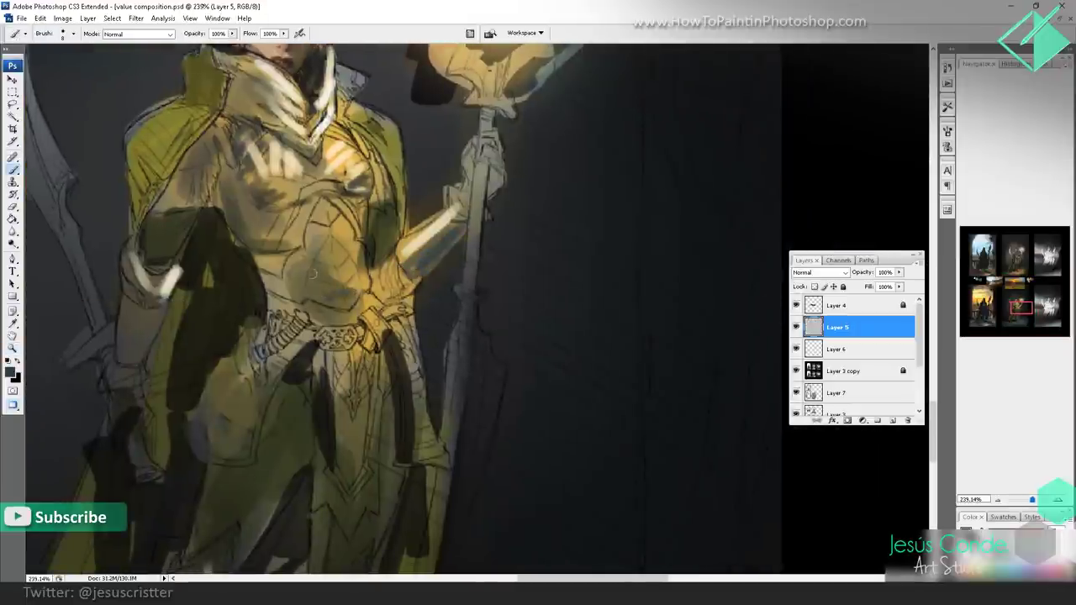
{"action": "left_click_drag", "start_coordinate": [285, 269], "coordinate": [317, 276]}
{"action": "left_click_drag", "start_coordinate": [266, 190], "coordinate": [300, 204]}
{"action": "left_click_drag", "start_coordinate": [311, 221], "coordinate": [294, 302]}
{"action": "left_click_drag", "start_coordinate": [243, 203], "coordinate": [217, 187]}
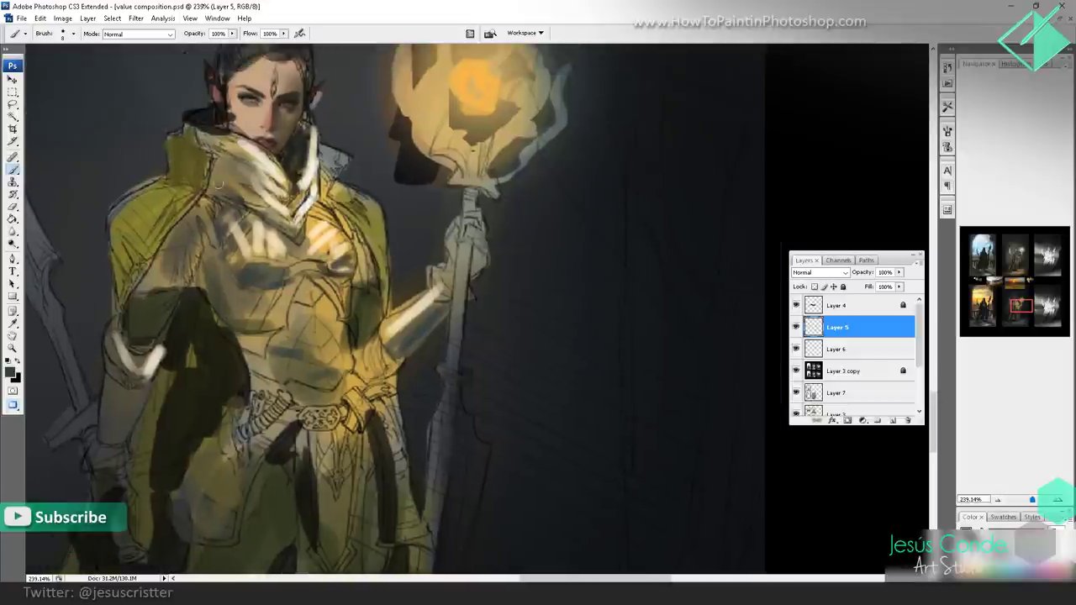
- Sample a pale cream from the forearm highlight and brighten the highlights on the staff bearer's chest plate
{"action": "left_click_drag", "start_coordinate": [222, 148], "coordinate": [215, 188]}
{"action": "key", "text": "z"}
{"action": "left_click", "coordinate": [306, 235], "text": "alt"}
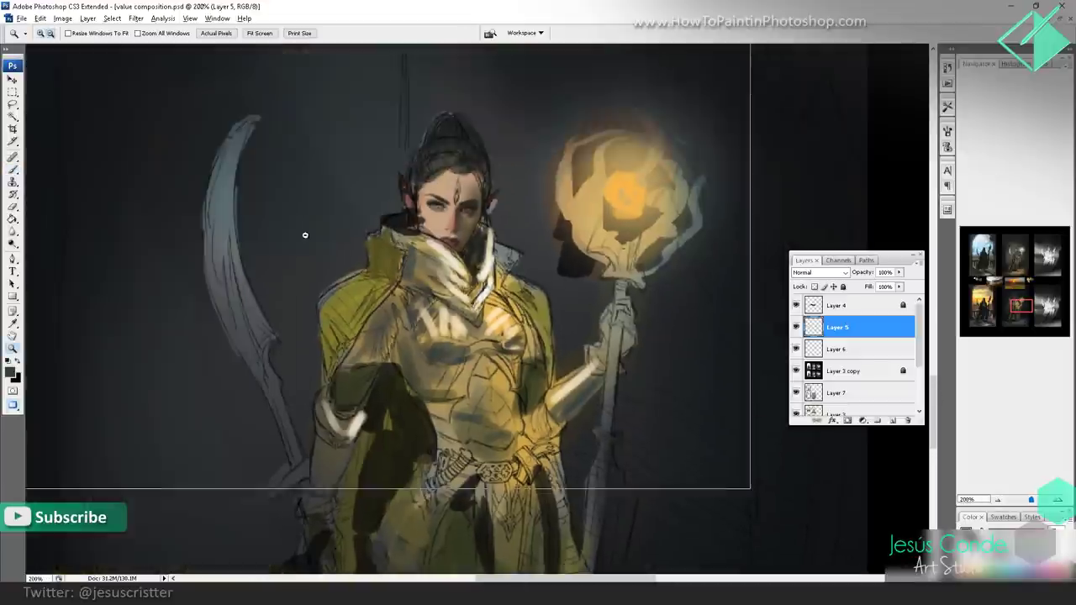
{"action": "left_click", "coordinate": [422, 232], "text": "alt"}
{"action": "left_click", "coordinate": [422, 231], "text": "alt"}
{"action": "left_click", "coordinate": [422, 232], "text": "alt"}
{"action": "left_click", "coordinate": [423, 231], "text": "alt"}
{"action": "scroll", "coordinate": [545, 329], "scroll_direction": "down", "scroll_amount": 2}
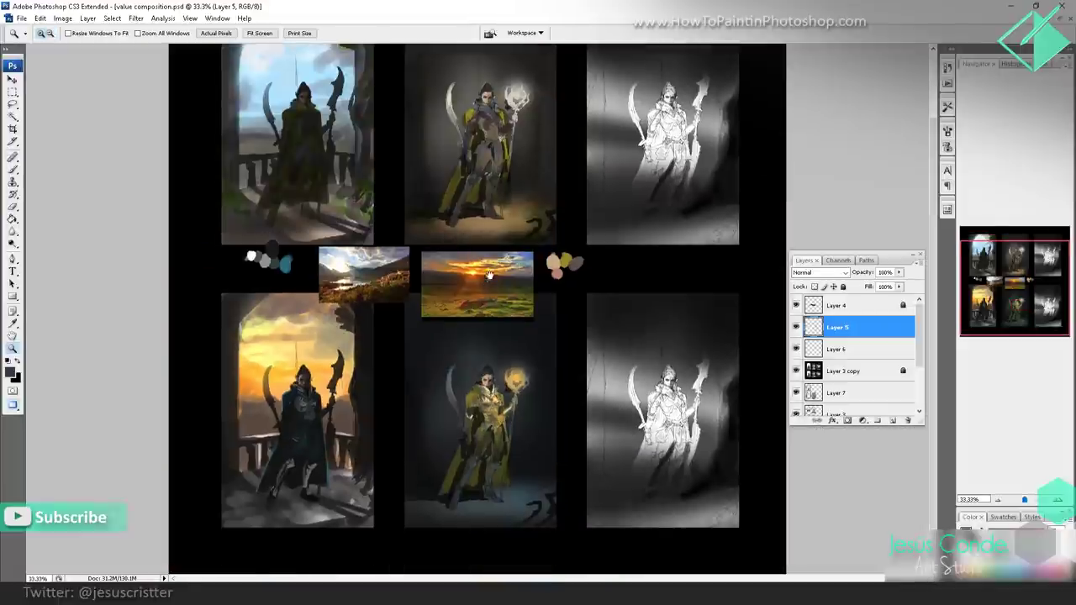
{"action": "left_click_drag", "start_coordinate": [476, 438], "coordinate": [442, 468]}
{"action": "left_click_drag", "start_coordinate": [462, 365], "coordinate": [432, 297]}
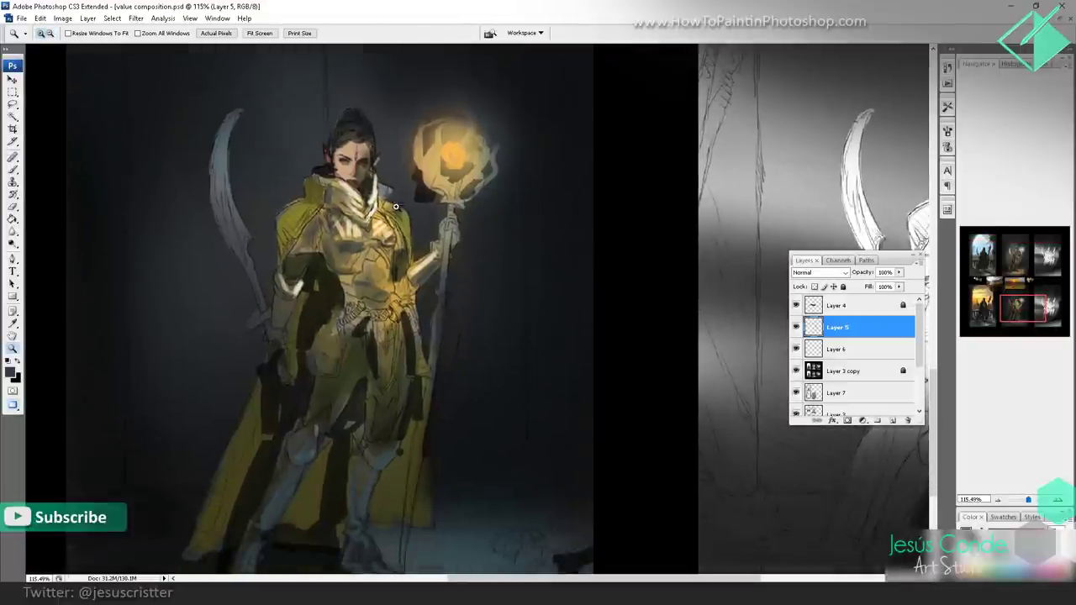
{"action": "key", "text": "b"}
{"action": "left_click", "coordinate": [433, 256], "text": "alt"}
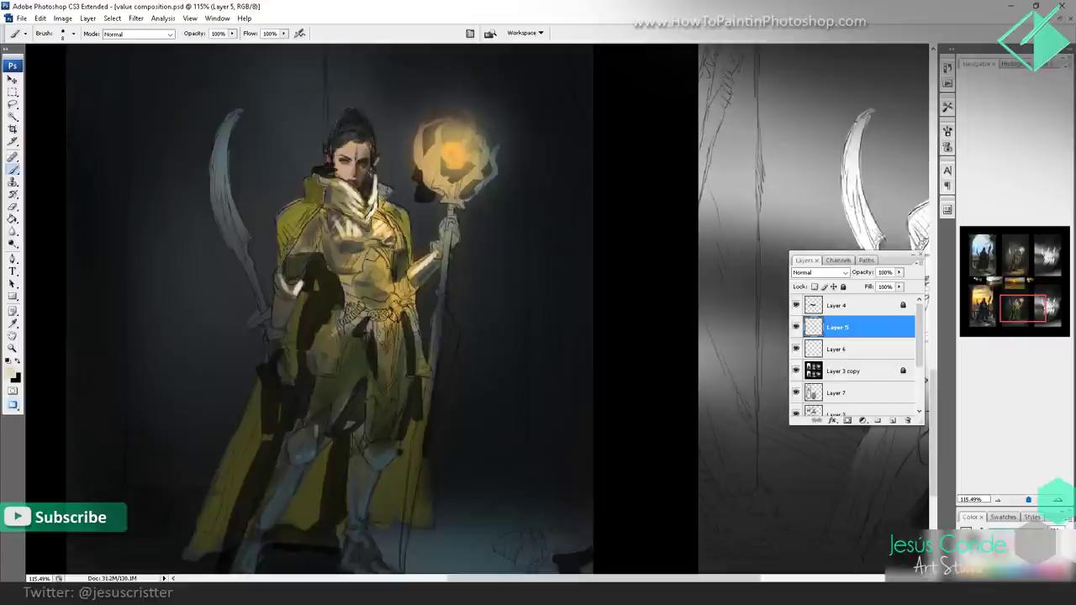
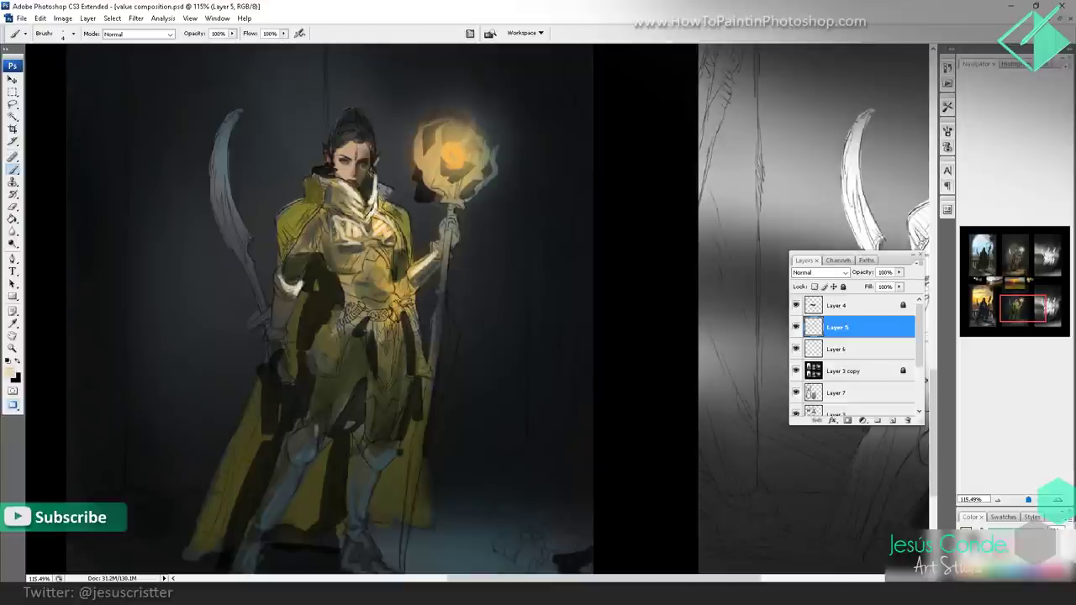
- Sample a near-black, enlarge the brush and darken the staff bearer's belt, skirt folds and cape shadow
{"action": "left_click_drag", "start_coordinate": [415, 268], "coordinate": [402, 278]}
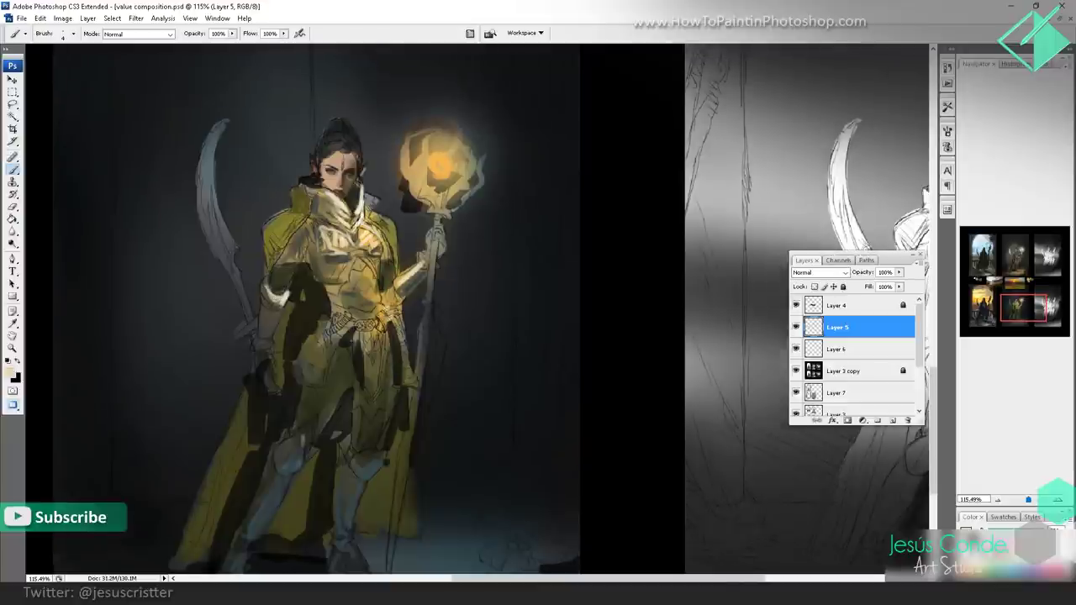
{"action": "left_click", "coordinate": [401, 359], "text": "alt"}
{"action": "mouse_move", "coordinate": [341, 319]}
{"action": "left_mouse_down"}
{"action": "mouse_move", "coordinate": [392, 321]}
{"action": "mouse_move", "coordinate": [321, 350]}
{"action": "mouse_move", "coordinate": [375, 366]}
{"action": "mouse_move", "coordinate": [380, 395]}
{"action": "left_mouse_up"}
{"action": "key", "text": "]"}
{"action": "key", "text": "]"}
{"action": "key", "text": "]"}
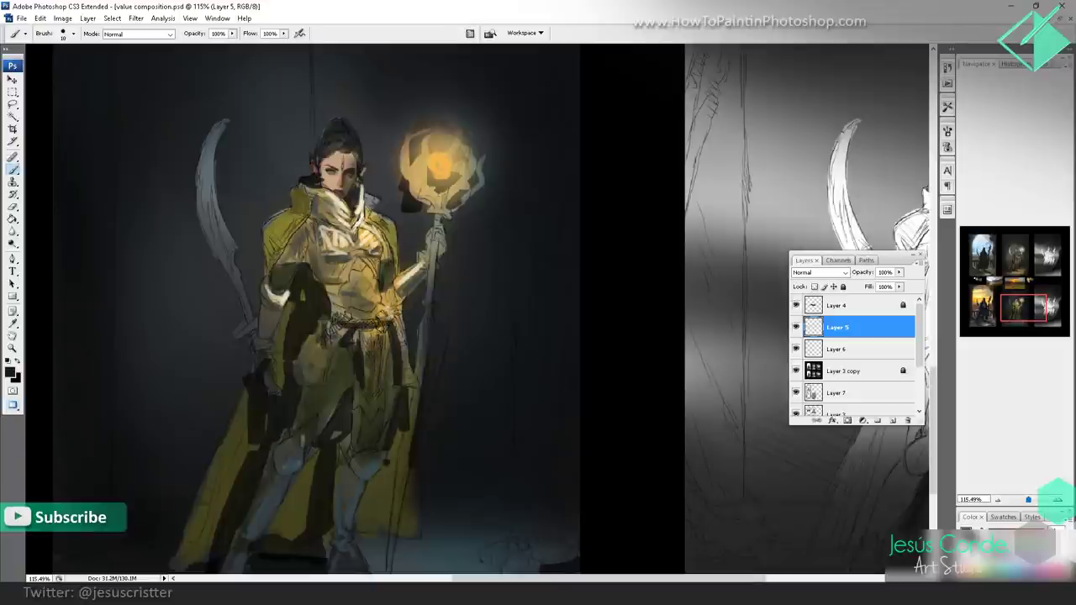
{"action": "left_click_drag", "start_coordinate": [385, 328], "coordinate": [344, 330]}
{"action": "left_click_drag", "start_coordinate": [245, 425], "coordinate": [227, 496]}
{"action": "left_click_drag", "start_coordinate": [229, 472], "coordinate": [218, 516]}
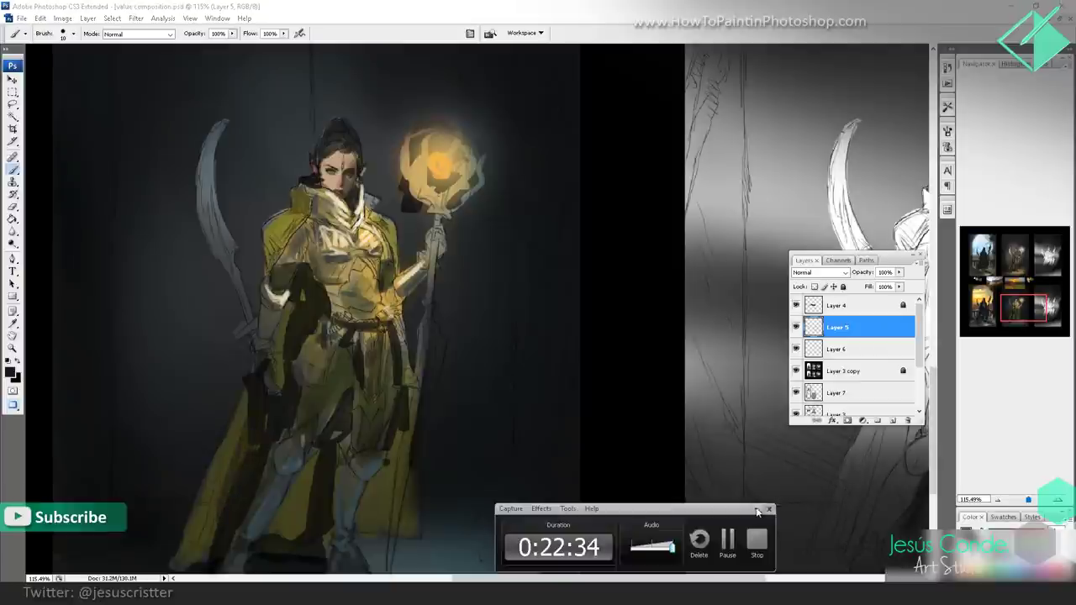
- Paint dark accents over the staff bearer's upper arm and along the lower contours of the chest plate and skirt
{"action": "mouse_move", "coordinate": [392, 251]}
{"action": "left_mouse_down"}
{"action": "mouse_move", "coordinate": [385, 239]}
{"action": "mouse_move", "coordinate": [385, 259]}
{"action": "left_mouse_up"}
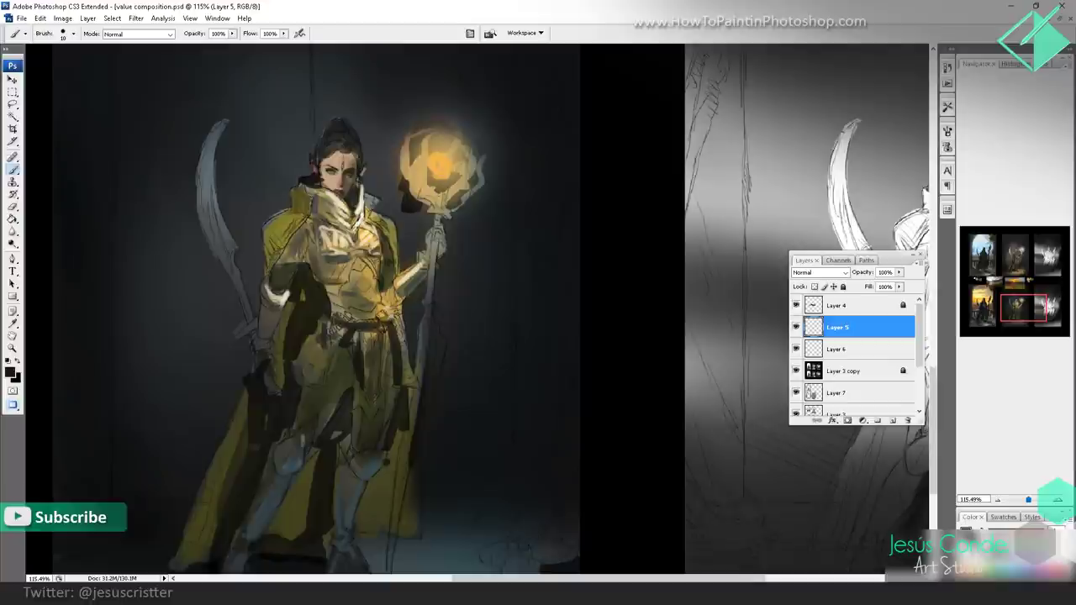
{"action": "mouse_move", "coordinate": [300, 227]}
{"action": "left_mouse_down"}
{"action": "mouse_move", "coordinate": [286, 268]}
{"action": "mouse_move", "coordinate": [363, 222]}
{"action": "mouse_move", "coordinate": [346, 246]}
{"action": "left_mouse_up"}
{"action": "key", "text": "bracketleft"}
{"action": "key", "text": "bracketleft"}
{"action": "key", "text": "bracketleft"}
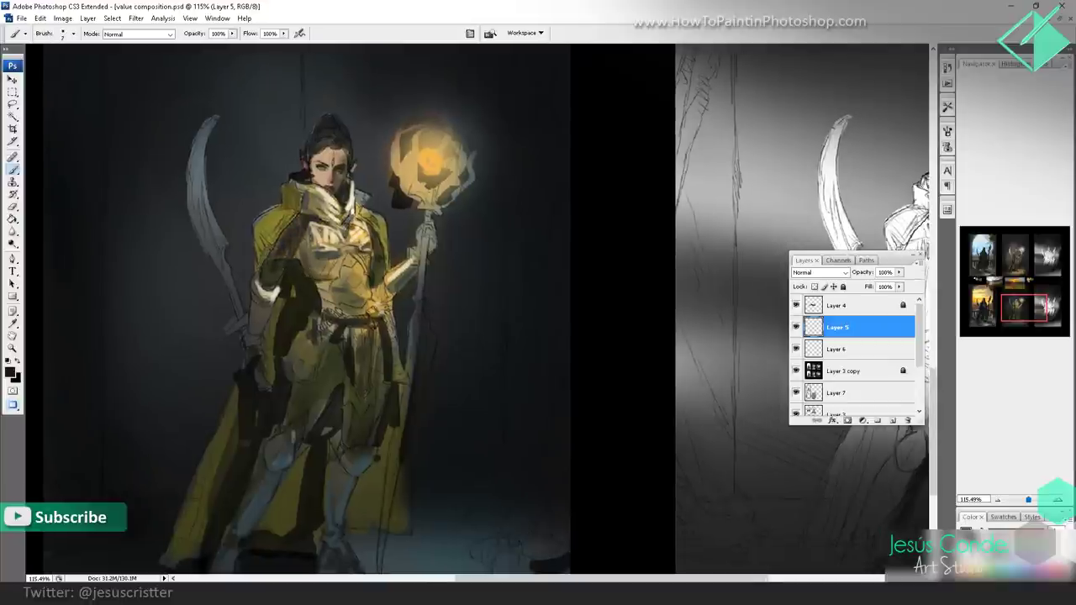
{"action": "mouse_move", "coordinate": [319, 287]}
{"action": "left_mouse_down"}
{"action": "mouse_move", "coordinate": [332, 291]}
{"action": "mouse_move", "coordinate": [346, 256]}
{"action": "mouse_move", "coordinate": [365, 270]}
{"action": "mouse_move", "coordinate": [336, 311]}
{"action": "mouse_move", "coordinate": [375, 303]}
{"action": "mouse_move", "coordinate": [348, 316]}
{"action": "left_mouse_up"}
{"action": "scroll", "coordinate": [356, 254], "scroll_direction": "down", "scroll_amount": 2}
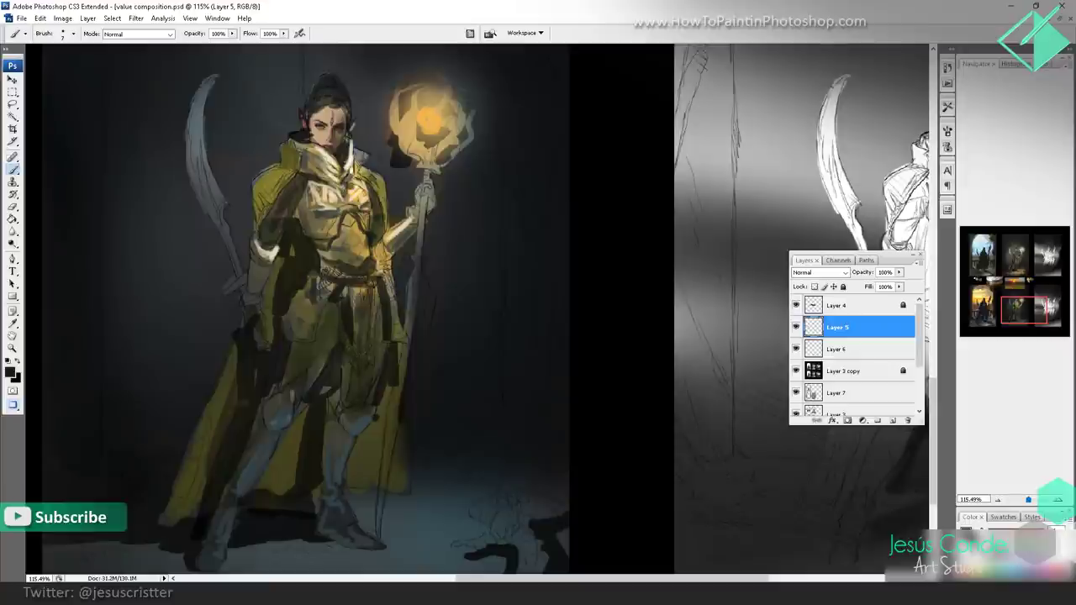
{"action": "left_click_drag", "start_coordinate": [371, 361], "coordinate": [376, 305]}
- Pick a saturated olive yellow and paint trim along the edges of the hanging front cloth and skirt panels
{"action": "left_click", "coordinate": [12, 368]}
{"action": "left_click", "coordinate": [773, 209]}
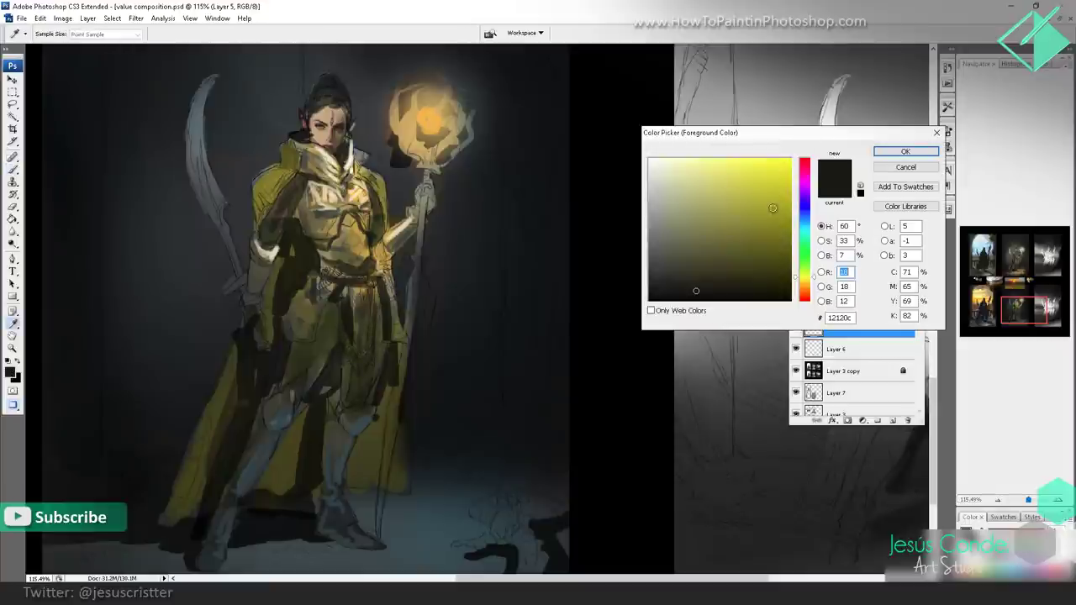
{"action": "left_click", "coordinate": [906, 139]}
{"action": "mouse_move", "coordinate": [374, 291]}
{"action": "left_mouse_down"}
{"action": "mouse_move", "coordinate": [374, 359]}
{"action": "mouse_move", "coordinate": [345, 358]}
{"action": "mouse_move", "coordinate": [345, 332]}
{"action": "mouse_move", "coordinate": [345, 362]}
{"action": "left_mouse_up"}
{"action": "left_click_drag", "start_coordinate": [319, 289], "coordinate": [311, 343]}
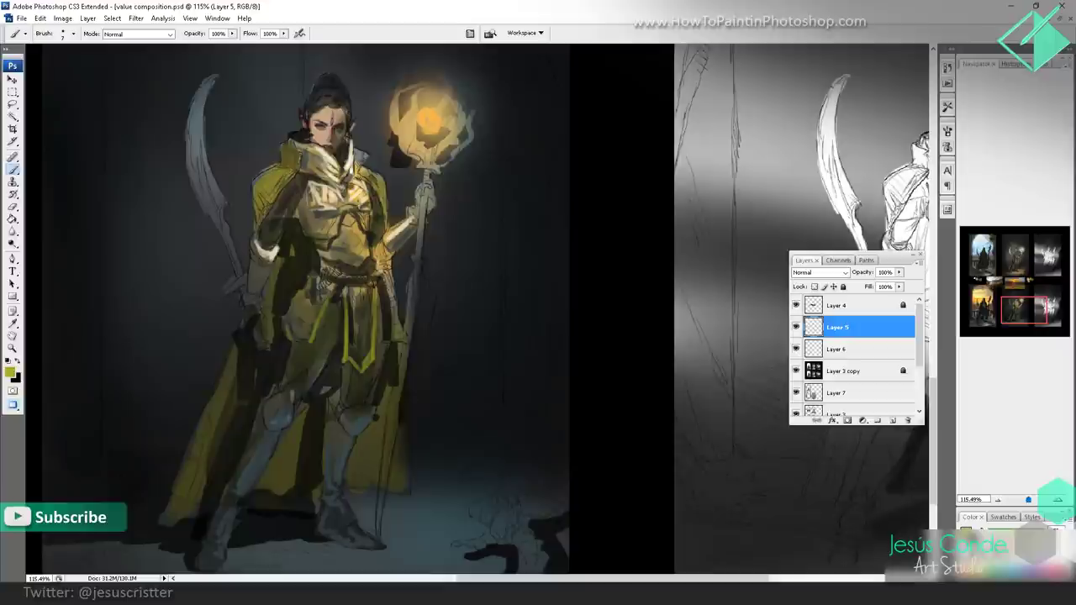
{"action": "mouse_move", "coordinate": [380, 284]}
{"action": "left_mouse_down"}
{"action": "mouse_move", "coordinate": [403, 338]}
{"action": "mouse_move", "coordinate": [389, 401]}
{"action": "left_mouse_up"}
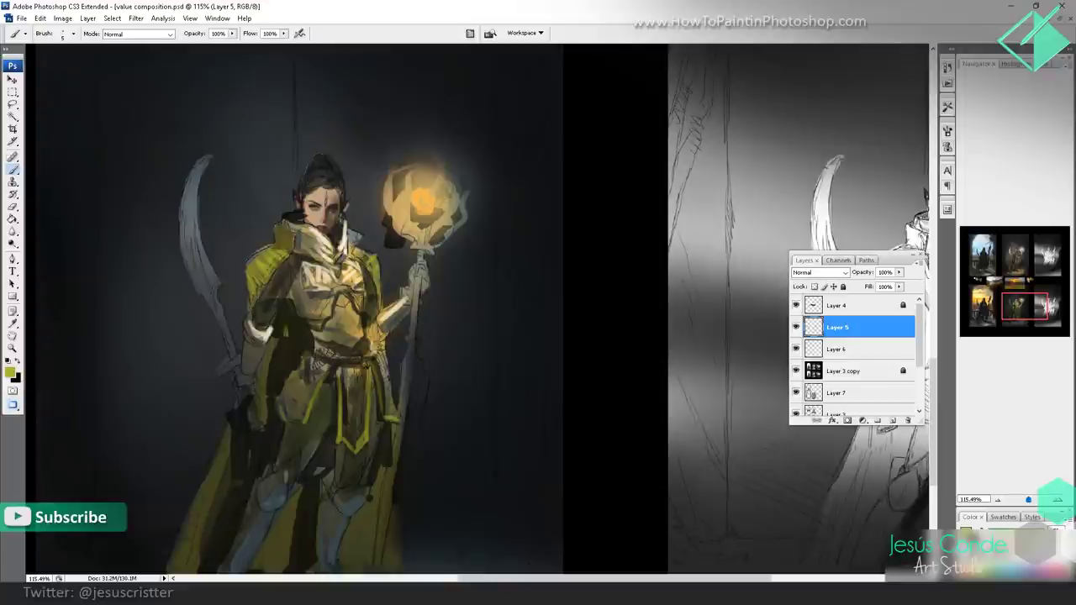
- Sample the forearm's pale cream and paint thin highlights along the curved blade and down the staff's shaft
{"action": "left_click_drag", "start_coordinate": [359, 184], "coordinate": [357, 171]}
{"action": "left_click_drag", "start_coordinate": [292, 143], "coordinate": [295, 128]}
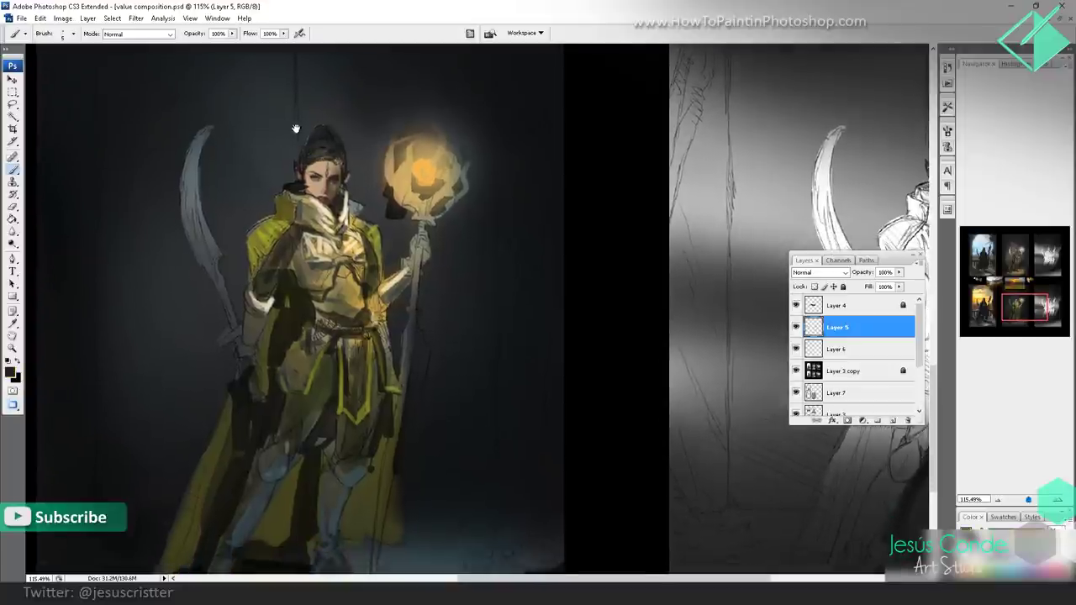
{"action": "left_click", "coordinate": [197, 188], "text": "alt"}
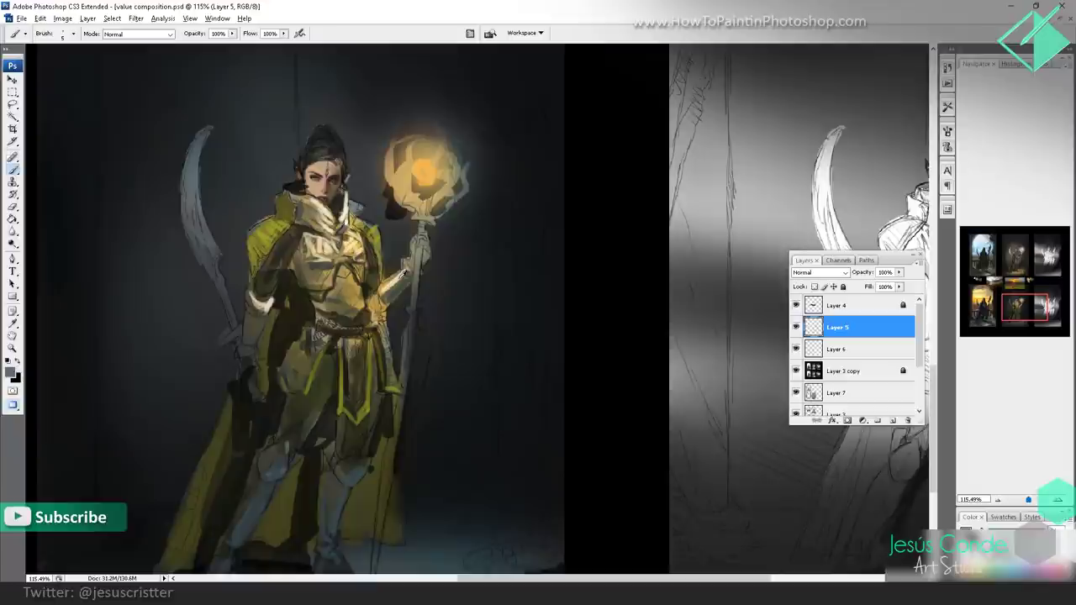
{"action": "left_click", "coordinate": [402, 276], "text": "alt"}
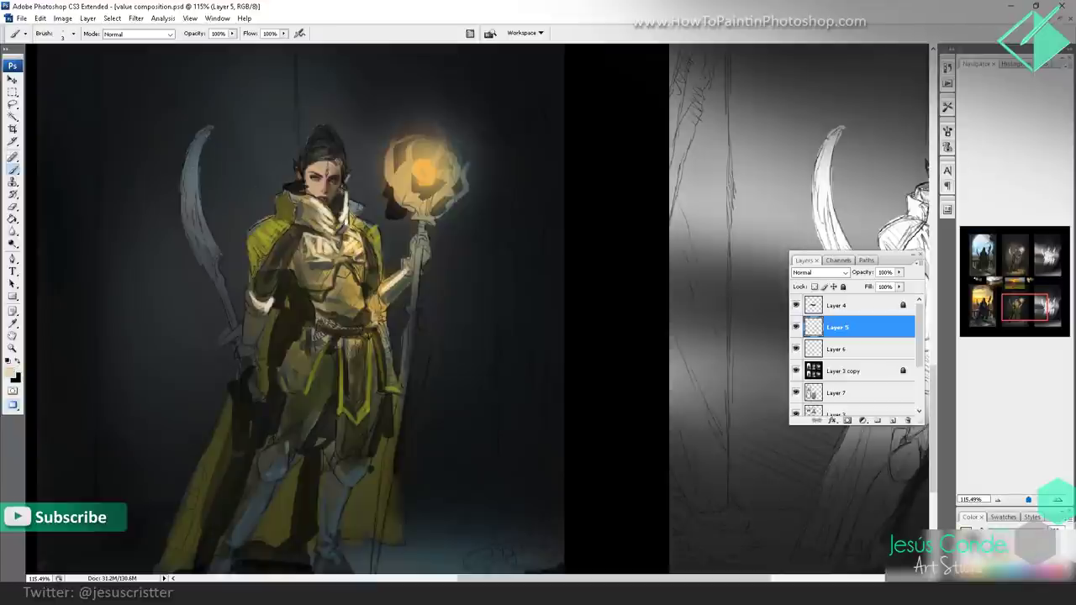
{"action": "mouse_move", "coordinate": [210, 129]}
{"action": "left_mouse_down"}
{"action": "mouse_move", "coordinate": [195, 194]}
{"action": "mouse_move", "coordinate": [214, 244]}
{"action": "left_mouse_up"}
{"action": "left_click_drag", "start_coordinate": [197, 177], "coordinate": [219, 281]}
{"action": "key", "text": "bracketright"}
{"action": "left_click_drag", "start_coordinate": [283, 236], "coordinate": [280, 174]}
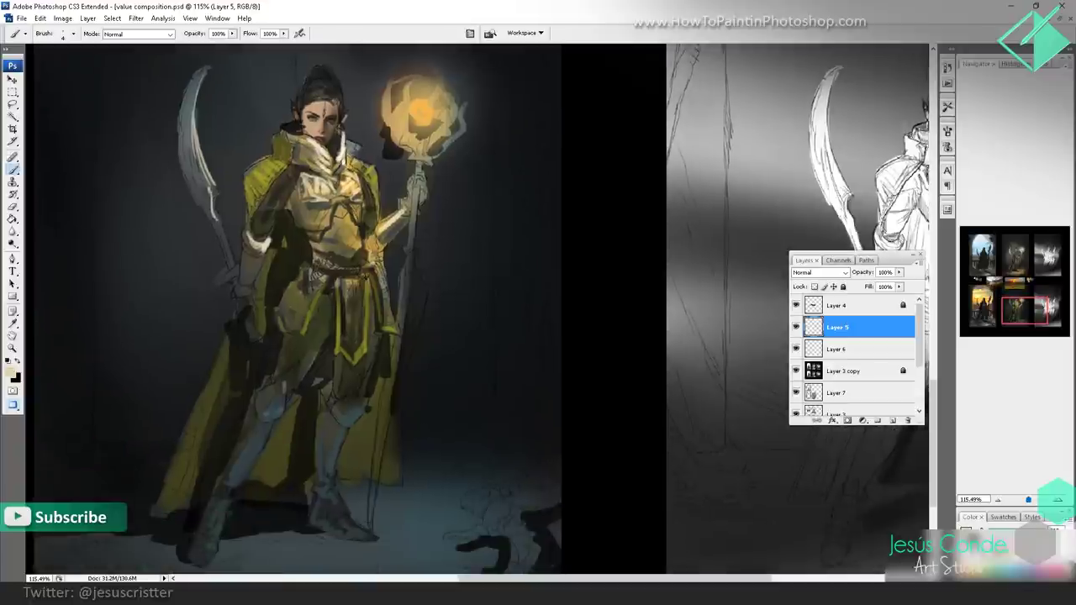
{"action": "mouse_move", "coordinate": [424, 158]}
{"action": "left_mouse_down"}
{"action": "mouse_move", "coordinate": [407, 292]}
{"action": "mouse_move", "coordinate": [425, 286]}
{"action": "mouse_move", "coordinate": [398, 345]}
{"action": "left_mouse_up"}
{"action": "mouse_move", "coordinate": [424, 298]}
{"action": "left_mouse_down"}
{"action": "mouse_move", "coordinate": [399, 358]}
{"action": "mouse_move", "coordinate": [388, 435]}
{"action": "left_mouse_up"}
- Sample a warm sunset orange and paint rim light on both arms of the blue-cloaked figure in the lower-left thumbnail
{"action": "key", "text": "z"}
{"action": "left_click", "coordinate": [434, 269], "text": "alt"}
{"action": "left_click", "coordinate": [435, 267], "text": "alt"}
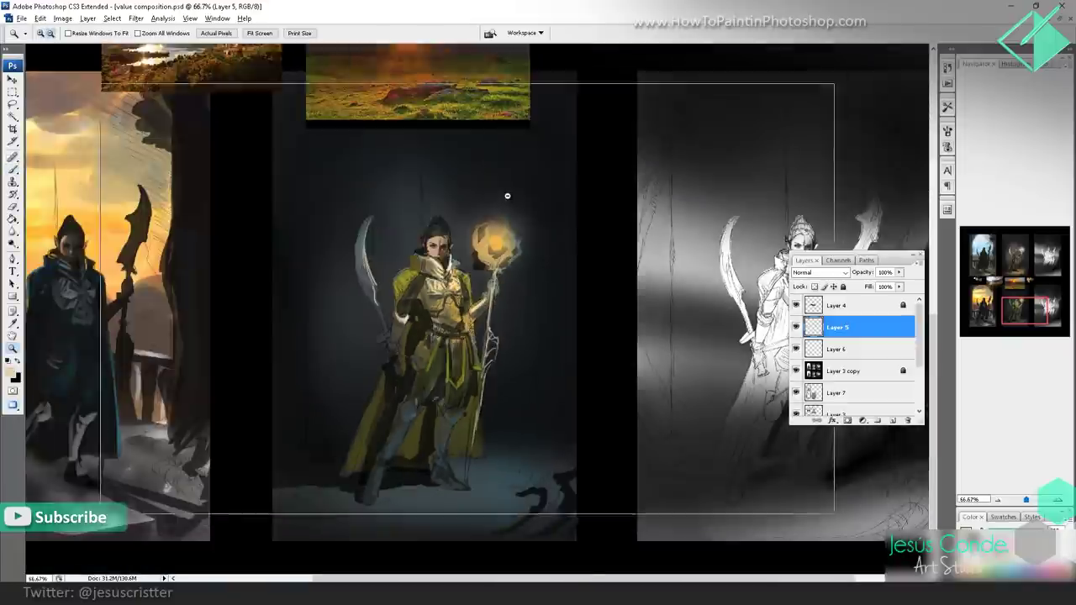
{"action": "left_click", "coordinate": [507, 197], "text": "alt"}
{"action": "left_click", "coordinate": [509, 205], "text": "alt"}
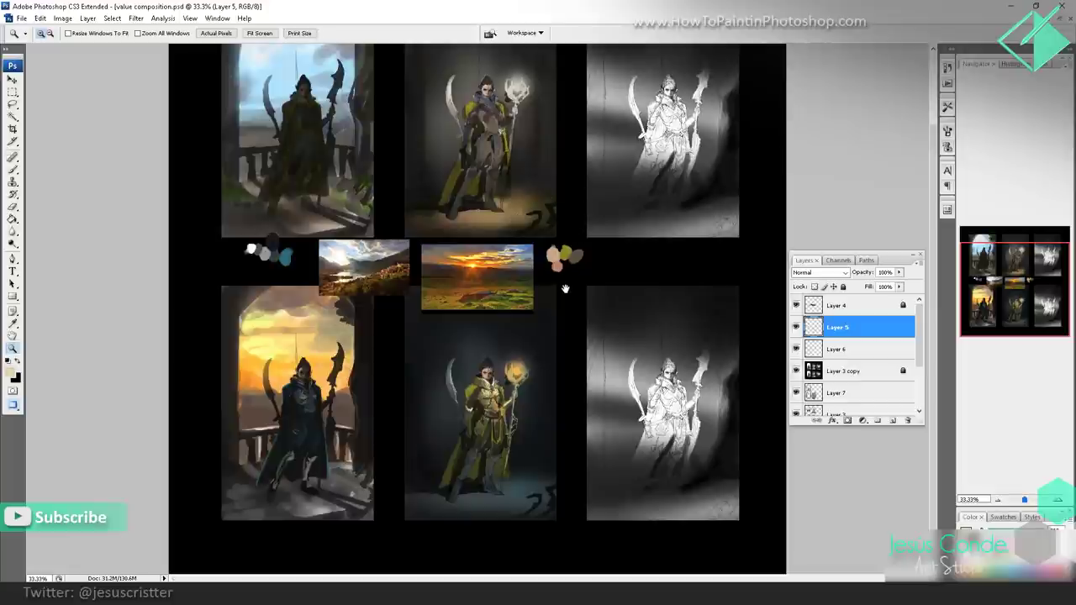
{"action": "left_click", "coordinate": [505, 358]}
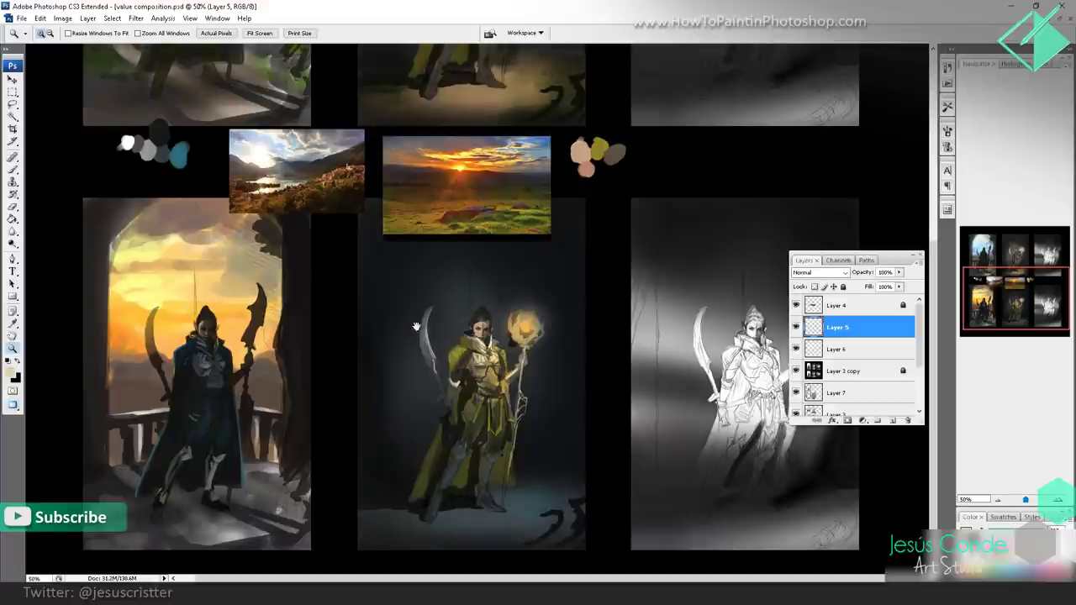
{"action": "left_click_drag", "start_coordinate": [418, 233], "coordinate": [211, 462]}
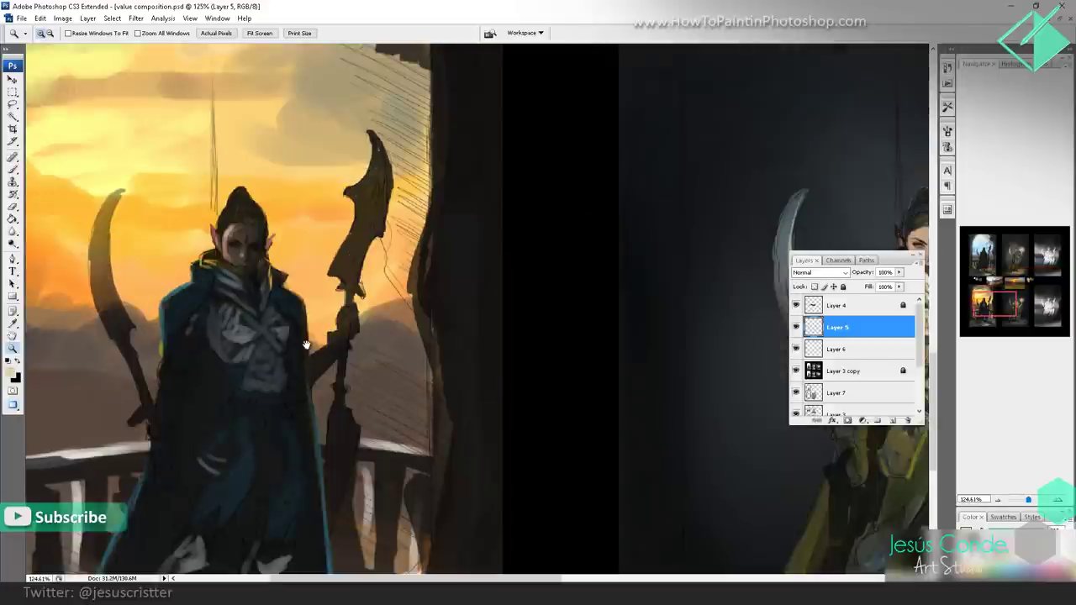
{"action": "key", "text": "b"}
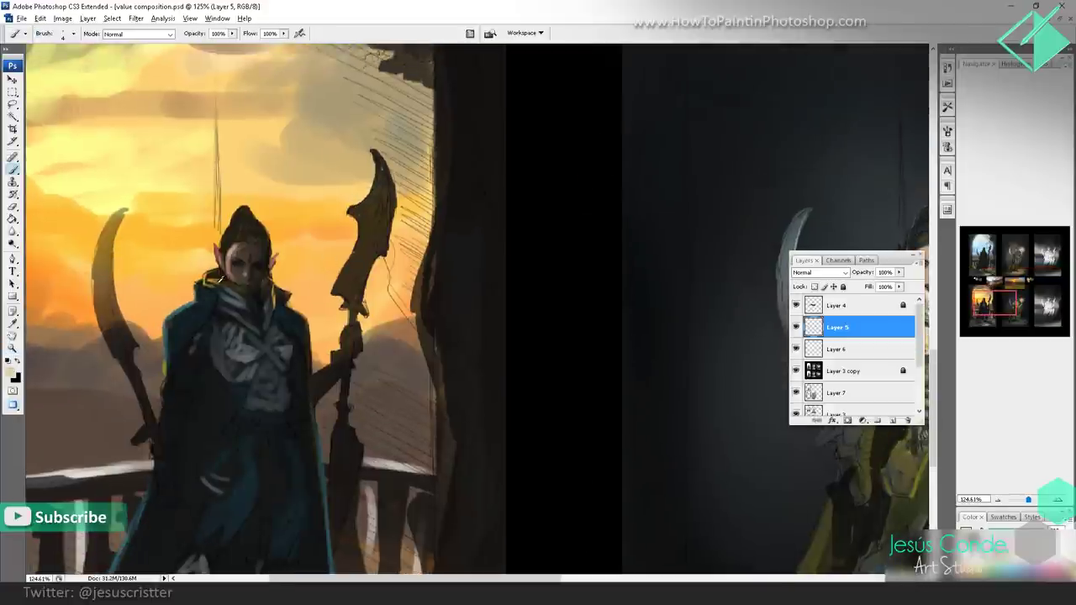
{"action": "left_click", "coordinate": [221, 280], "text": "alt"}
{"action": "left_click", "coordinate": [319, 304], "text": "alt"}
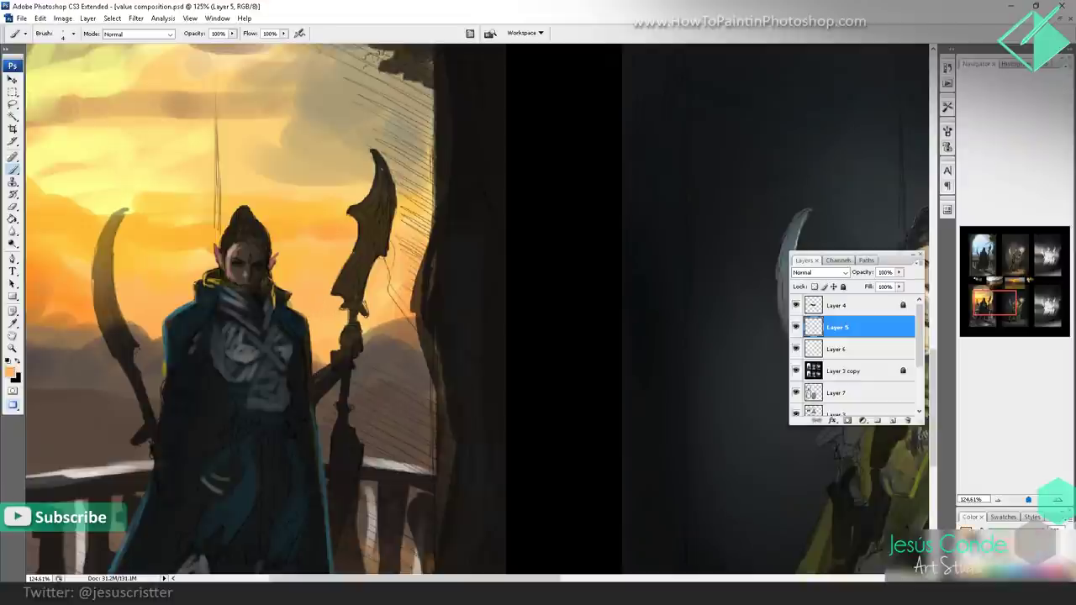
{"action": "left_click_drag", "start_coordinate": [321, 367], "coordinate": [312, 380]}
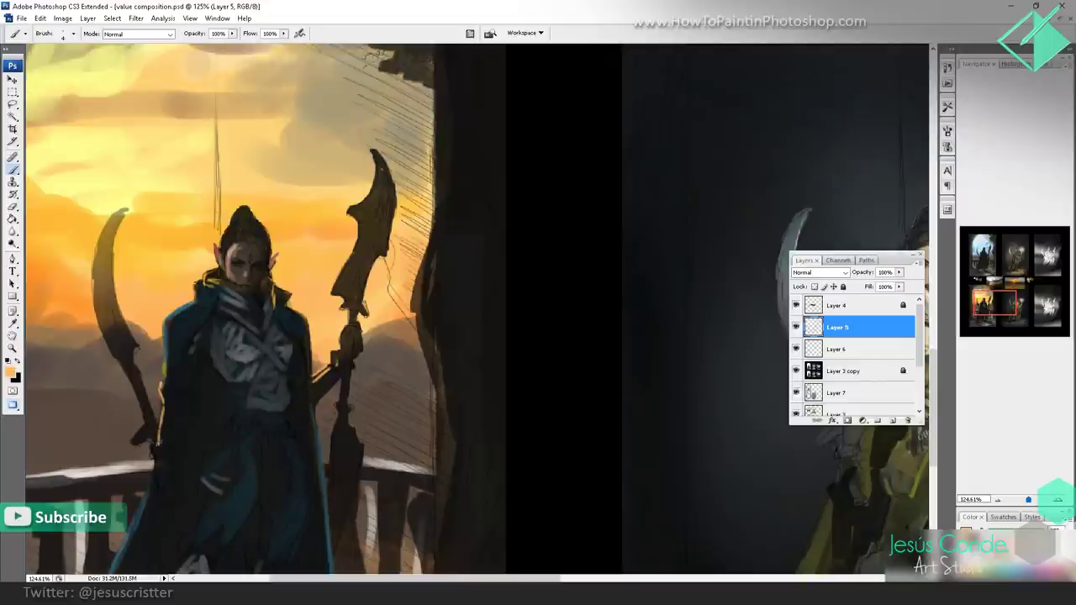
- Paint light grey armour on the cloaked figure's lowered arm and muted teal strokes across the cloak's shoulder
{"action": "scroll", "coordinate": [412, 505], "scroll_direction": "down", "scroll_amount": 3}
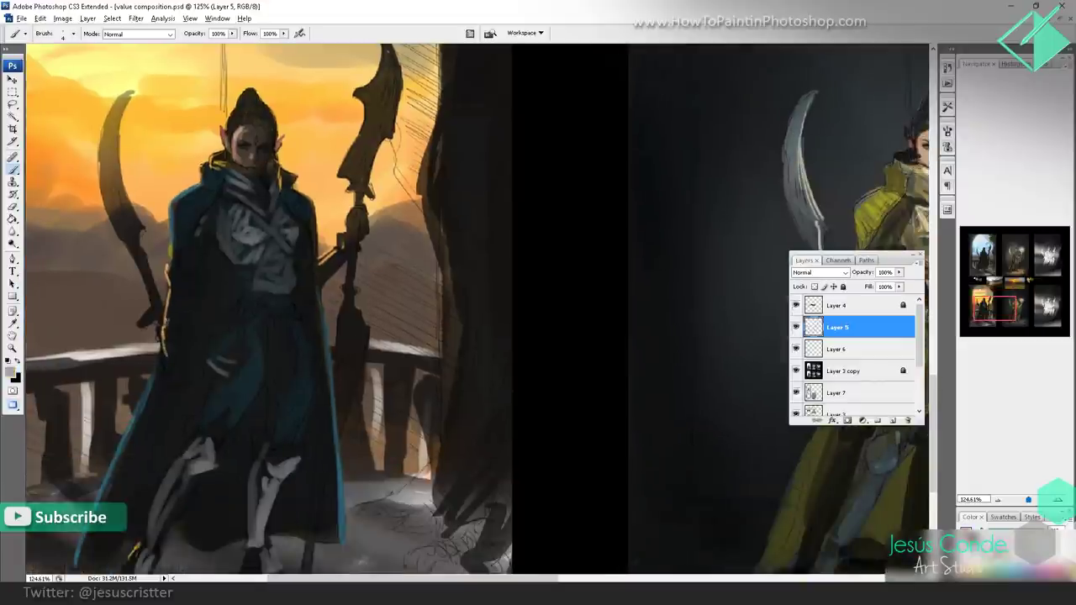
{"action": "left_click_drag", "start_coordinate": [177, 330], "coordinate": [198, 284]}
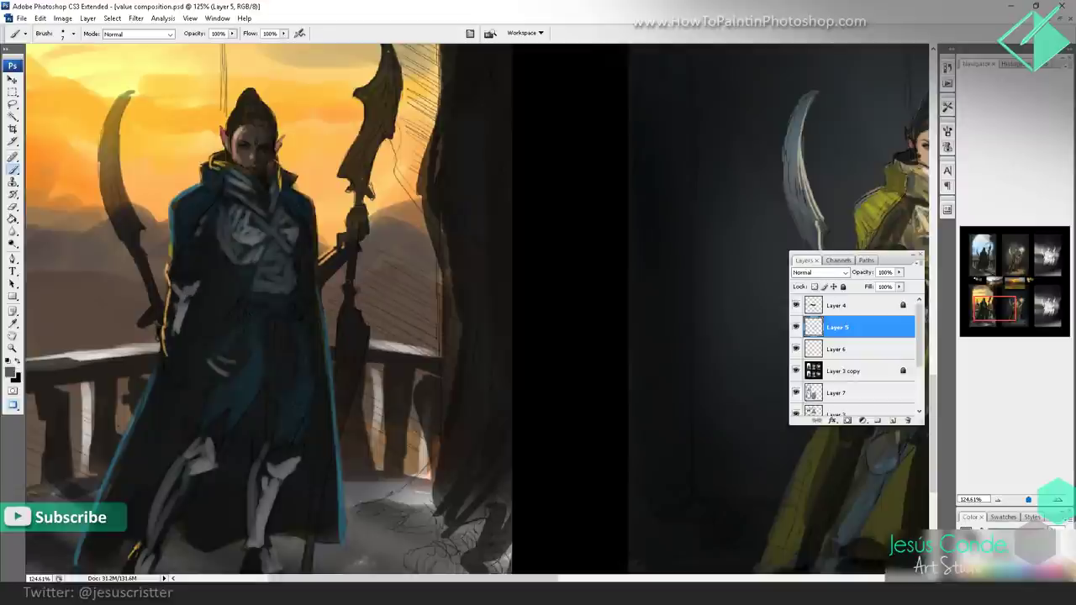
{"action": "left_click_drag", "start_coordinate": [314, 286], "coordinate": [313, 268]}
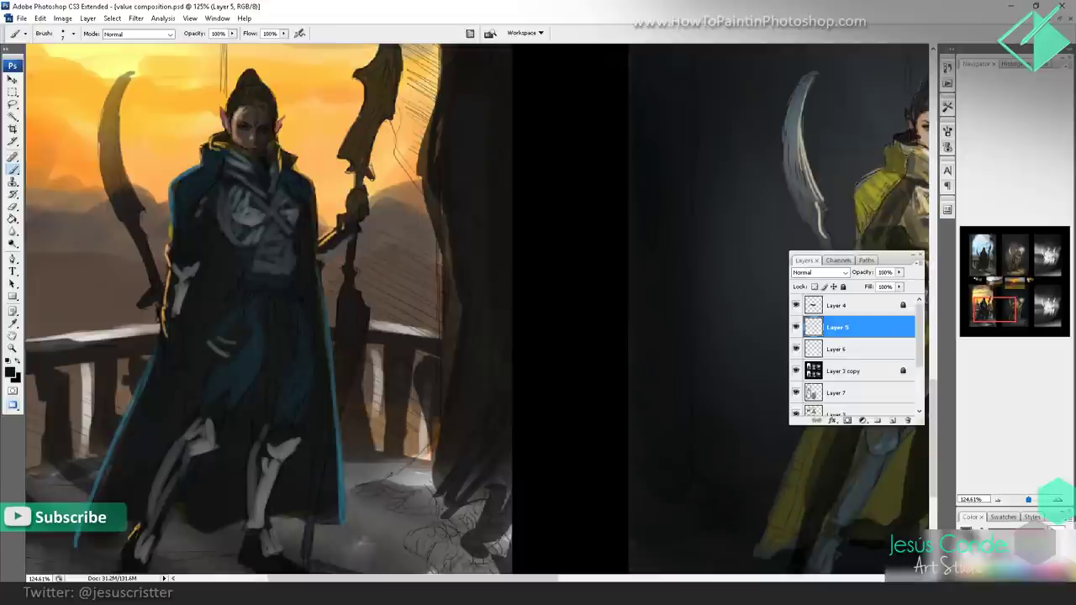
{"action": "left_click_drag", "start_coordinate": [306, 287], "coordinate": [294, 353]}
{"action": "left_click_drag", "start_coordinate": [225, 291], "coordinate": [227, 259]}
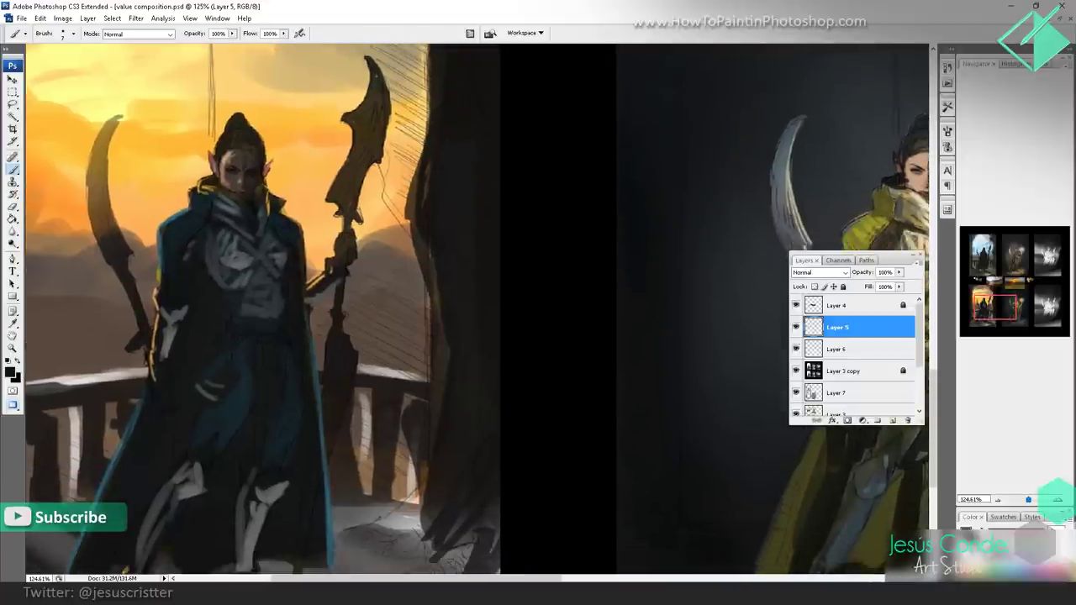
{"action": "left_click", "coordinate": [183, 211], "text": "alt"}
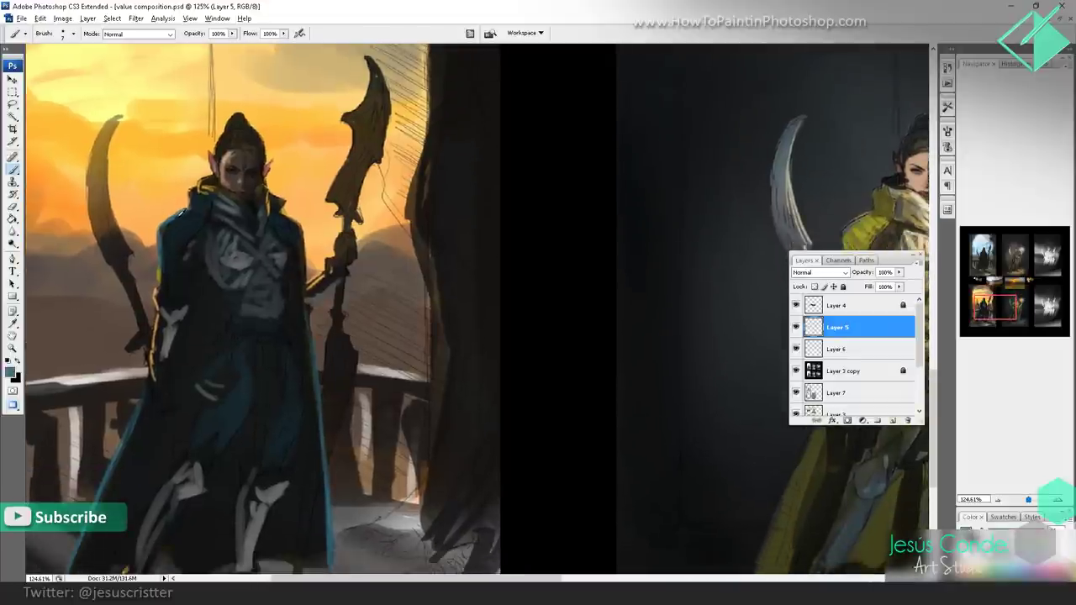
{"action": "mouse_move", "coordinate": [180, 210]}
{"action": "left_mouse_down"}
{"action": "mouse_move", "coordinate": [192, 227]}
{"action": "mouse_move", "coordinate": [176, 247]}
{"action": "left_mouse_up"}
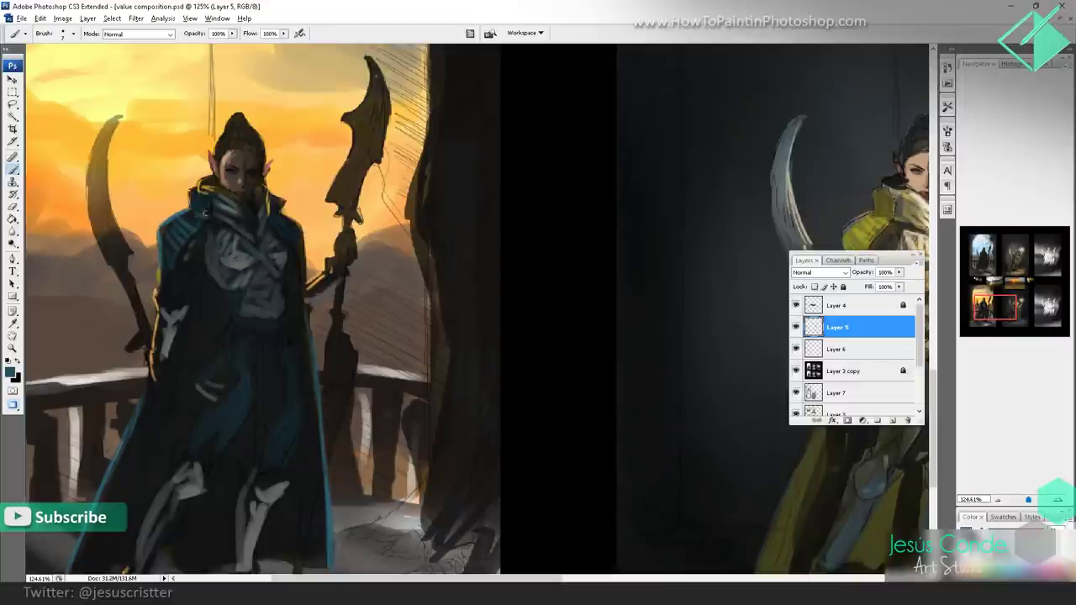
- Sample a light grey from the floor and paint highlight strokes on the ground around the lower-left figure's feet
{"action": "key", "text": "z"}
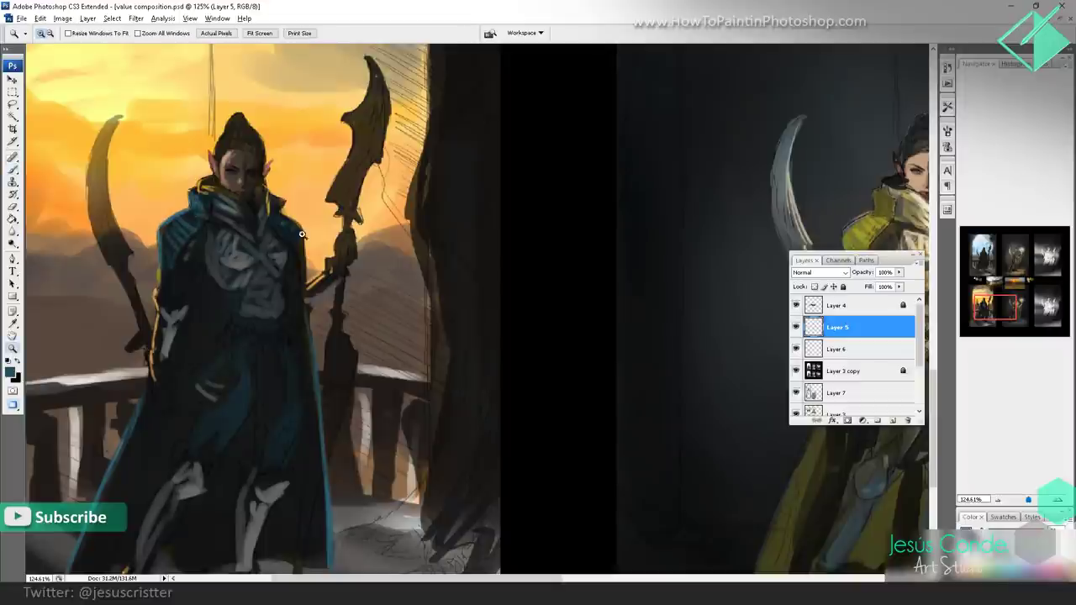
{"action": "left_click", "coordinate": [303, 250], "text": "alt"}
{"action": "left_click", "coordinate": [303, 250], "text": "alt"}
{"action": "left_click", "coordinate": [304, 248], "text": "alt"}
{"action": "left_click", "coordinate": [363, 247]}
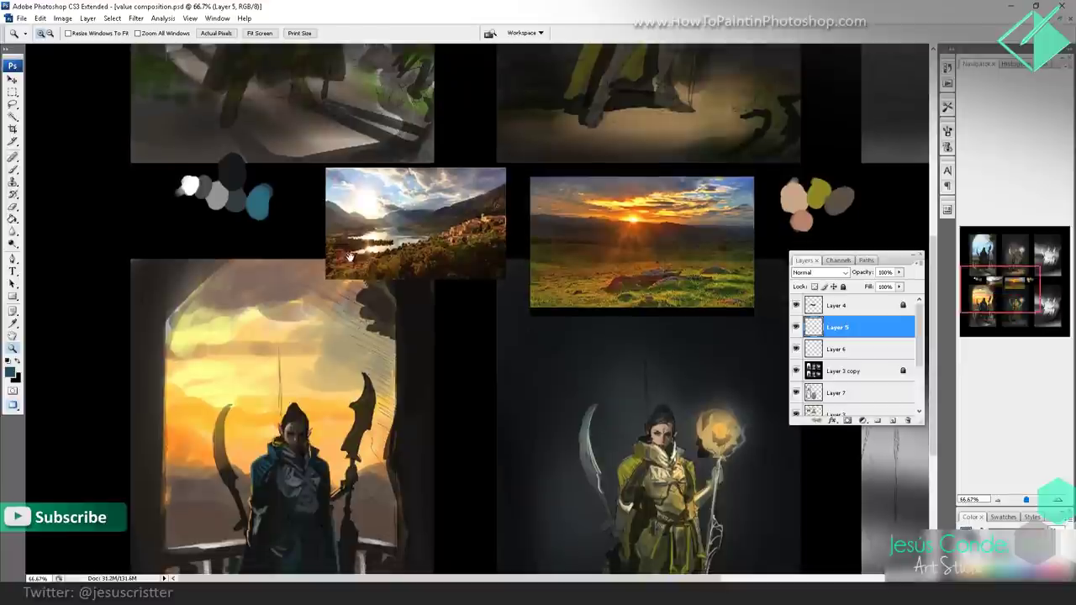
{"action": "left_click_drag", "start_coordinate": [355, 179], "coordinate": [347, 2]}
{"action": "key", "text": "b"}
{"action": "left_click_drag", "start_coordinate": [359, 394], "coordinate": [358, 394]}
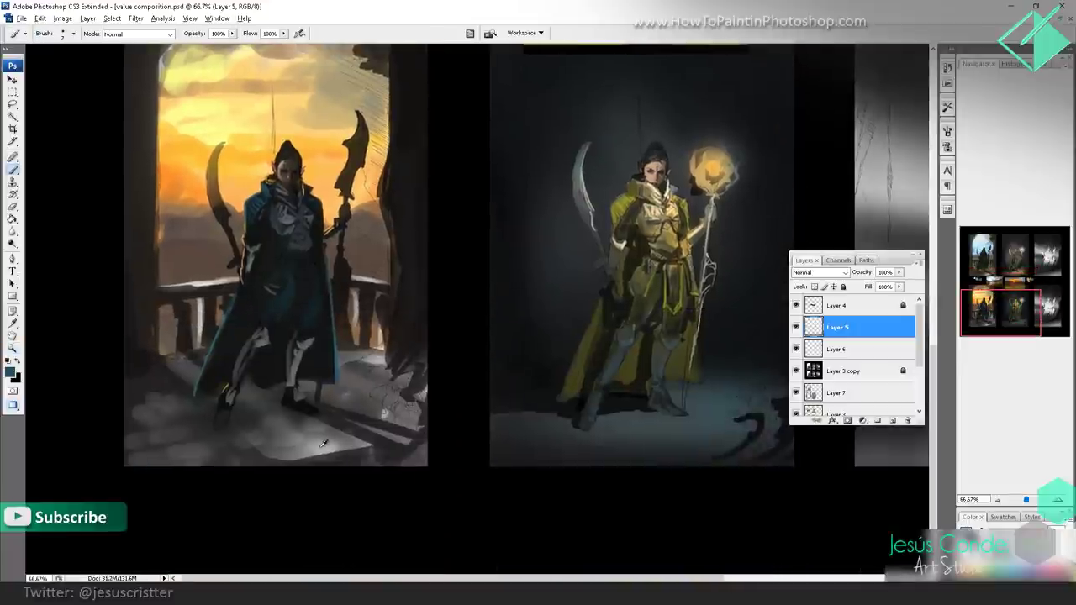
{"action": "left_click", "coordinate": [319, 447], "text": "alt"}
{"action": "mouse_move", "coordinate": [302, 436]}
{"action": "left_mouse_down"}
{"action": "mouse_move", "coordinate": [252, 422]}
{"action": "mouse_move", "coordinate": [294, 437]}
{"action": "mouse_move", "coordinate": [278, 431]}
{"action": "mouse_move", "coordinate": [293, 410]}
{"action": "left_mouse_up"}
{"action": "left_click_drag", "start_coordinate": [258, 403], "coordinate": [271, 406]}
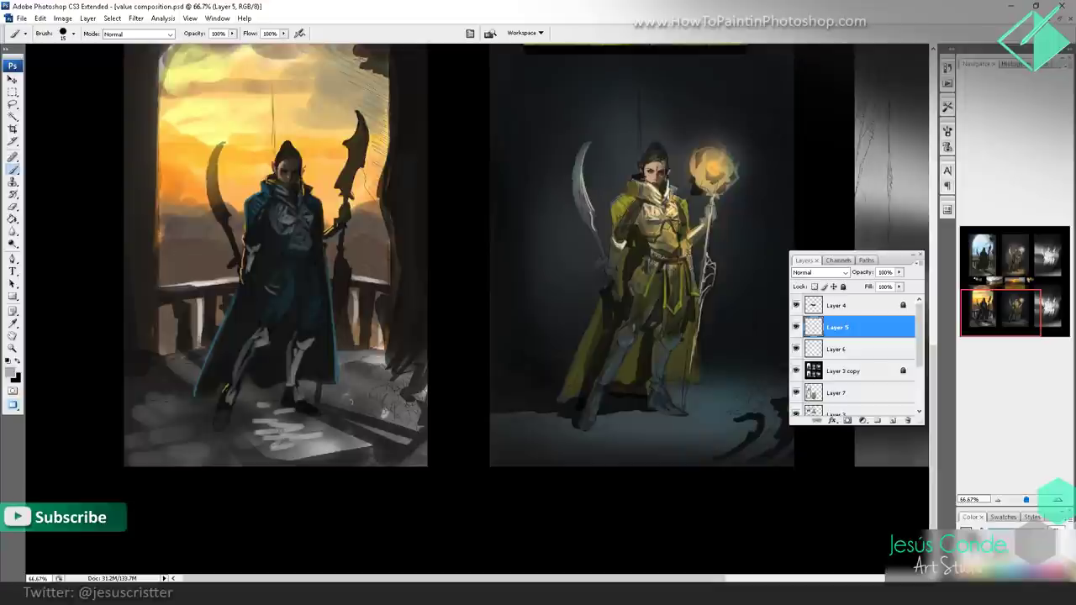
{"action": "left_click_drag", "start_coordinate": [348, 401], "coordinate": [361, 403]}
{"action": "left_click_drag", "start_coordinate": [351, 412], "coordinate": [364, 411]}
{"action": "left_click_drag", "start_coordinate": [396, 265], "coordinate": [392, 283]}
- Set the brush opacity to 10% and build up faint light grey touches on the sunset figure's shadowed face
{"action": "key", "text": "z"}
{"action": "mouse_move", "coordinate": [429, 108]}
{"action": "left_mouse_down"}
{"action": "mouse_move", "coordinate": [217, 321]}
{"action": "mouse_move", "coordinate": [439, 112]}
{"action": "left_mouse_up"}
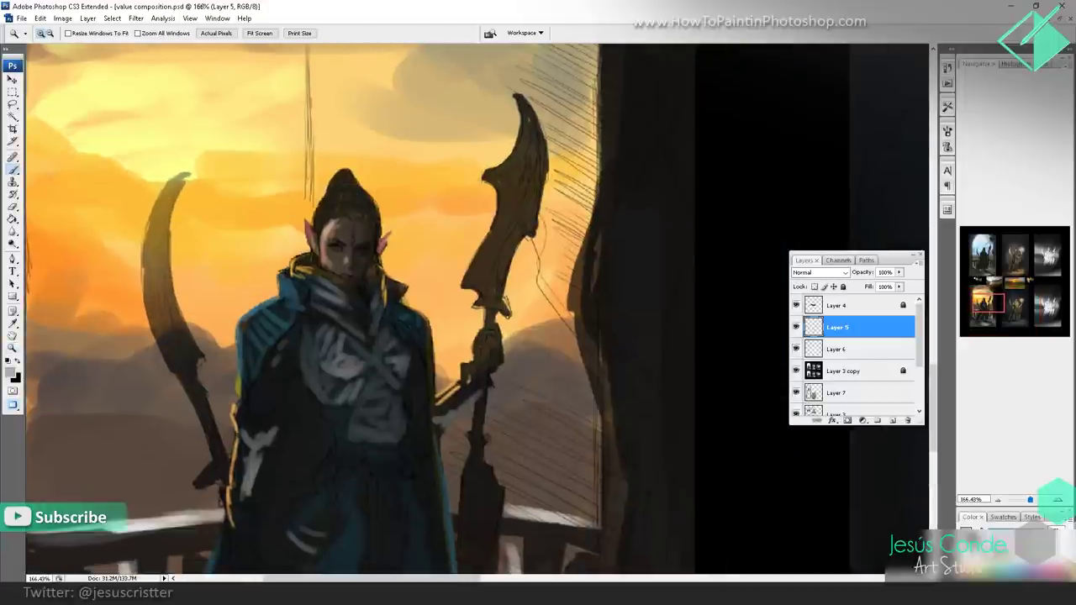
{"action": "key", "text": "b"}
{"action": "key", "text": "1"}
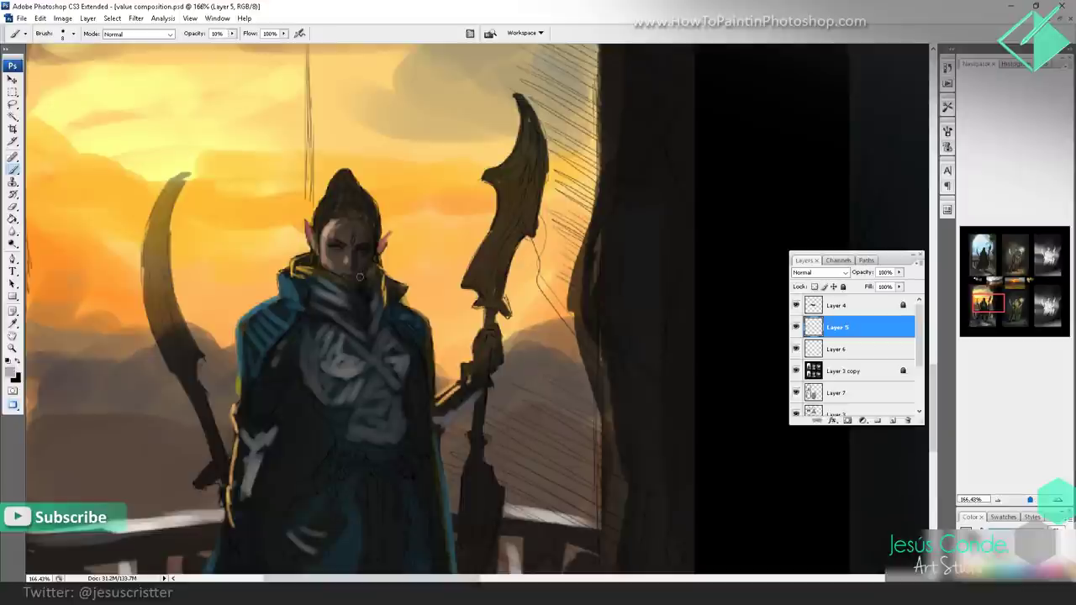
{"action": "left_click_drag", "start_coordinate": [363, 266], "coordinate": [360, 273]}
{"action": "left_click_drag", "start_coordinate": [349, 264], "coordinate": [347, 266]}
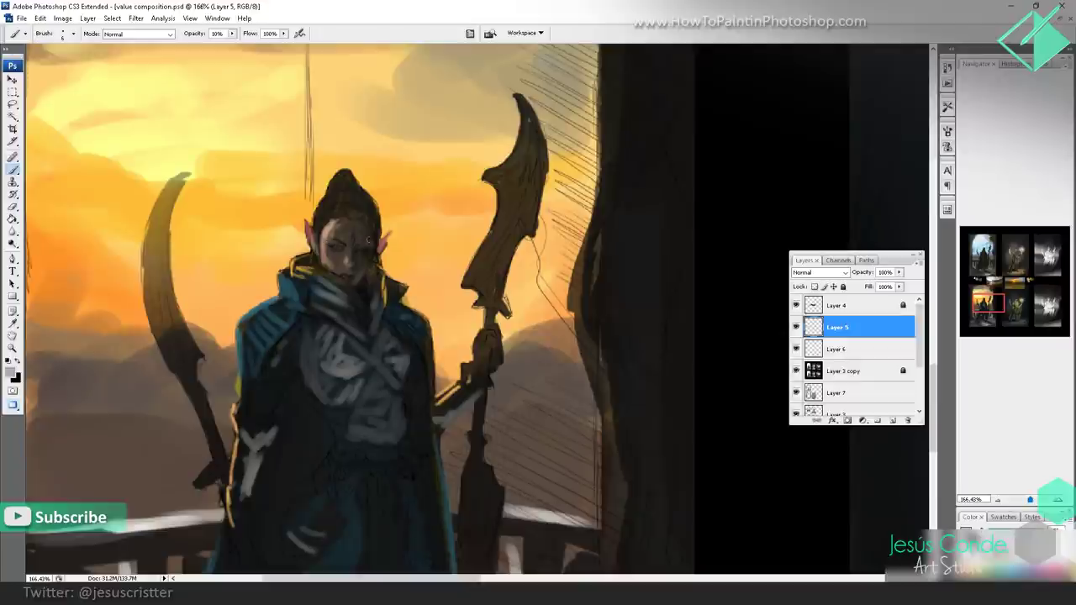
- Review the sunset thumbnail as a whole and compare it with the upper-left and upper middle thumbnails
{"action": "key", "text": "z"}
{"action": "left_click", "coordinate": [441, 217], "text": "alt"}
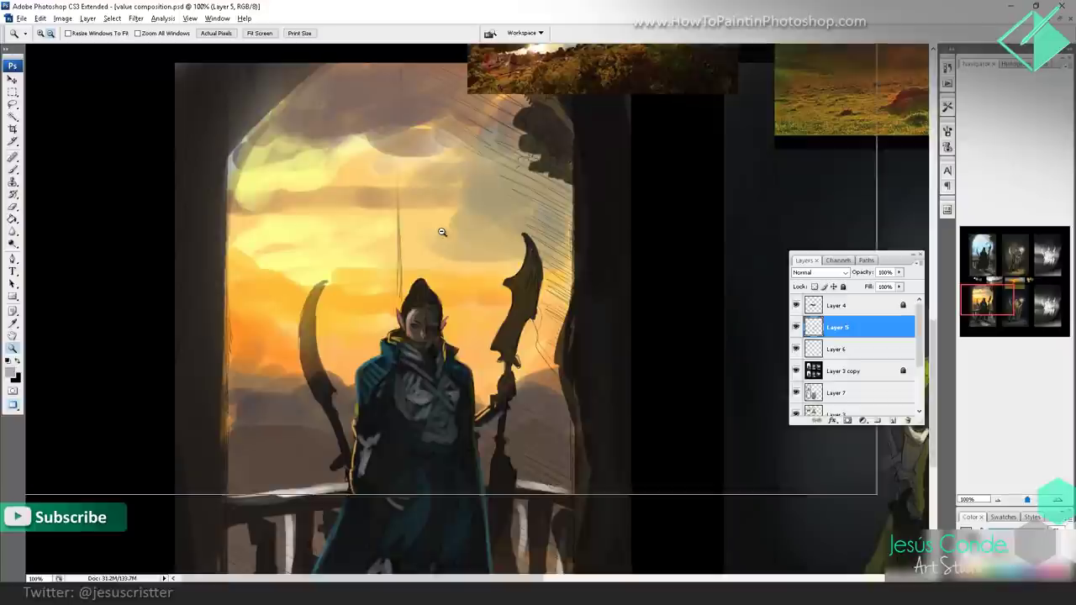
{"action": "left_click", "coordinate": [444, 234], "text": "alt"}
{"action": "left_click_drag", "start_coordinate": [395, 312], "coordinate": [389, 191]}
{"action": "scroll", "coordinate": [389, 192], "scroll_direction": "down", "scroll_amount": 1}
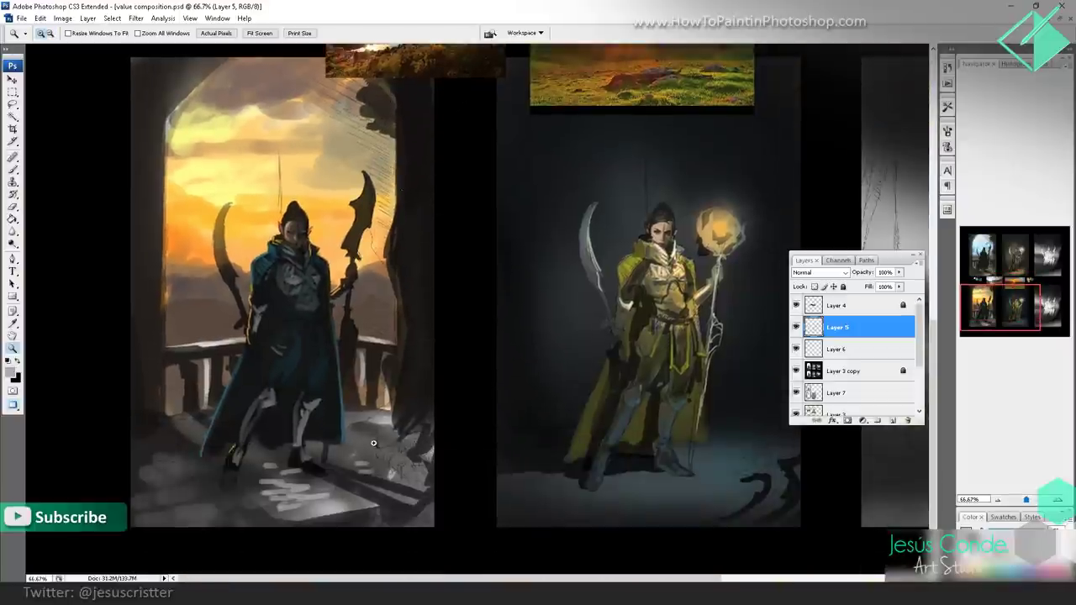
{"action": "key", "text": "b"}
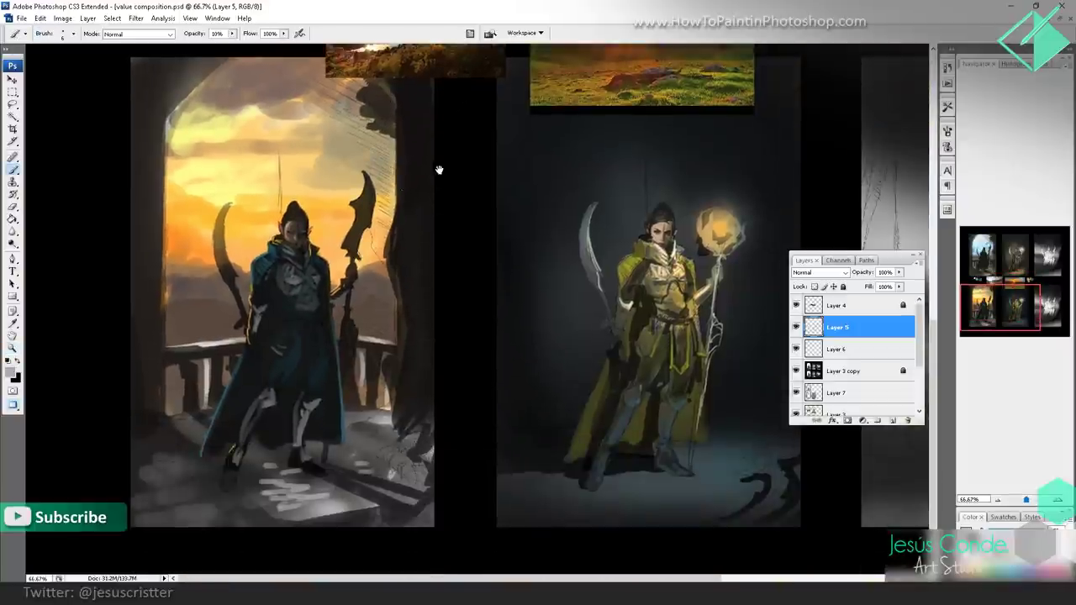
{"action": "left_click_drag", "start_coordinate": [439, 170], "coordinate": [436, 218]}
{"action": "left_click_drag", "start_coordinate": [415, 132], "coordinate": [410, 245]}
{"action": "left_click_drag", "start_coordinate": [411, 65], "coordinate": [401, 191]}
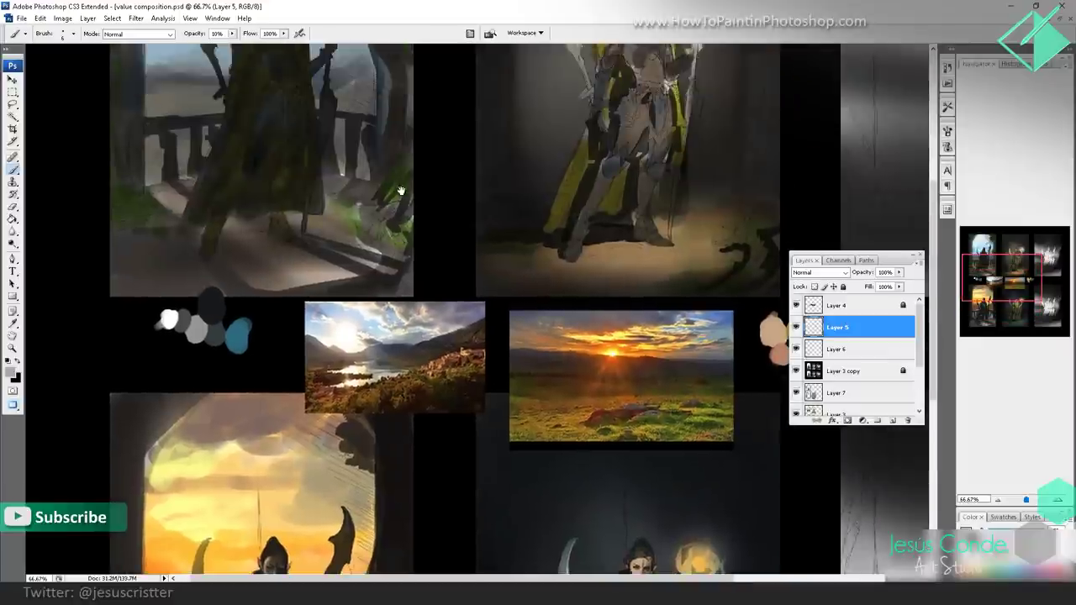
{"action": "scroll", "coordinate": [401, 191], "scroll_direction": "up", "scroll_amount": 6}
{"action": "left_click", "coordinate": [306, 214]}
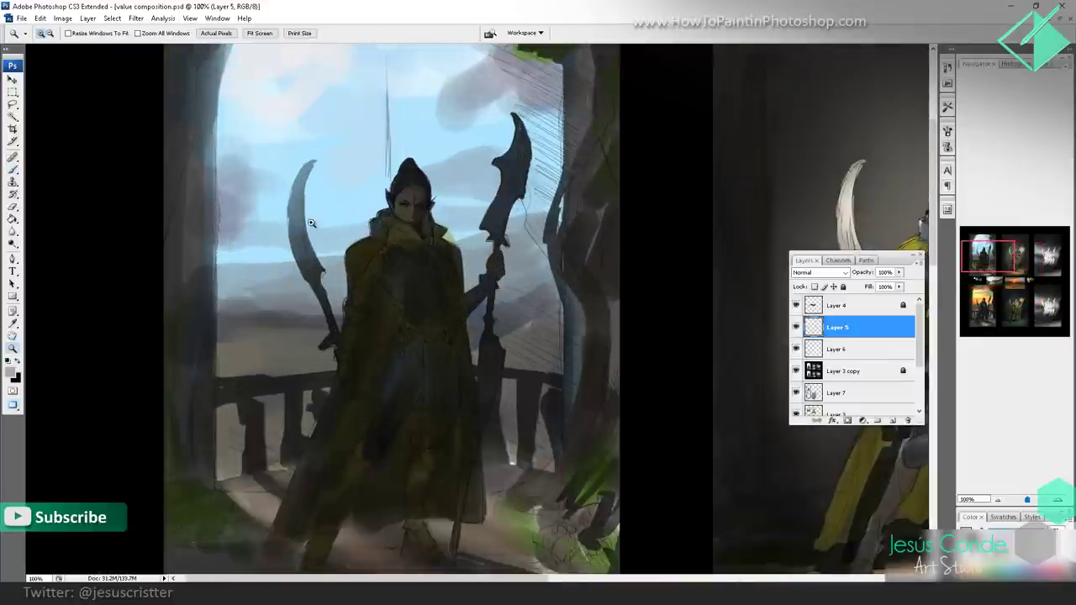
{"action": "left_click", "coordinate": [313, 224]}
{"action": "left_click_drag", "start_coordinate": [624, 343], "coordinate": [339, 275]}
{"action": "key", "text": "b"}
{"action": "left_click", "coordinate": [304, 290], "text": "alt"}
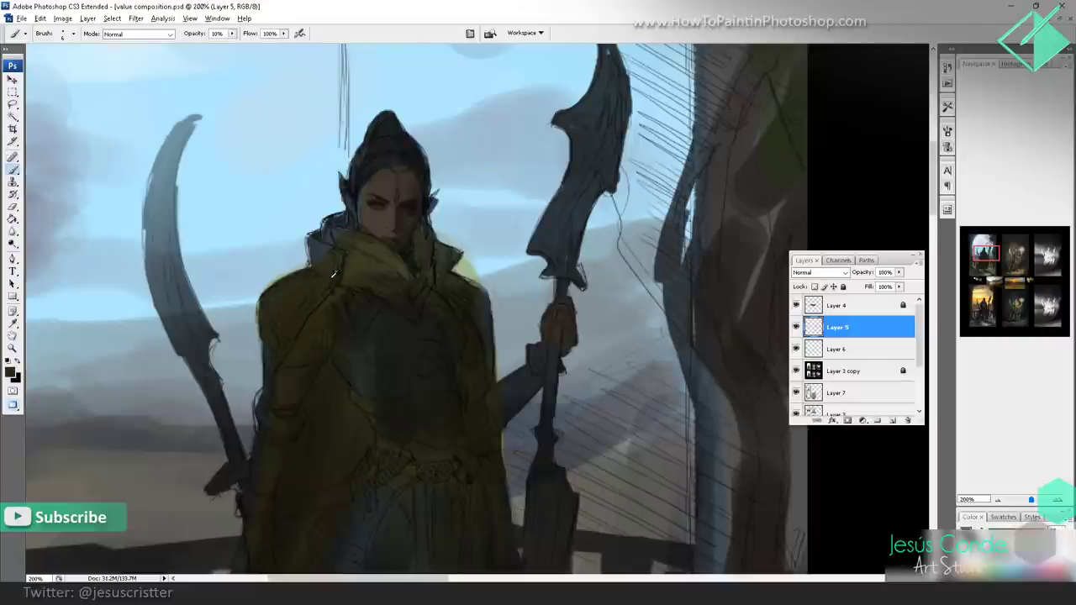
{"action": "left_click_drag", "start_coordinate": [461, 212], "coordinate": [317, 149]}
{"action": "left_click", "coordinate": [472, 235], "text": "alt"}
{"action": "left_click", "coordinate": [459, 265], "text": "alt"}
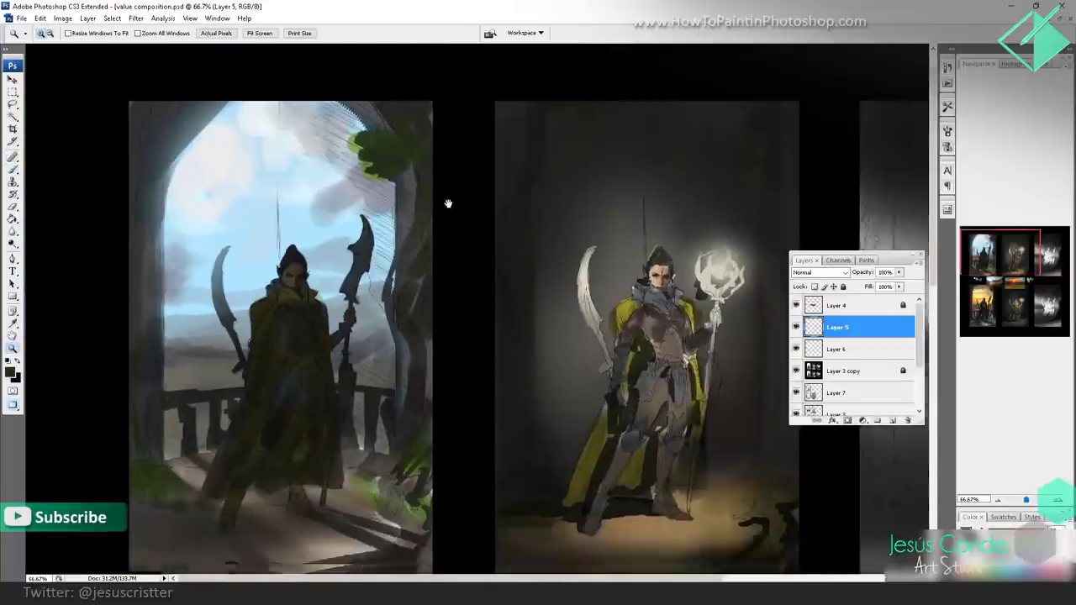
{"action": "left_click_drag", "start_coordinate": [409, 469], "coordinate": [412, 233]}
{"action": "left_click_drag", "start_coordinate": [389, 422], "coordinate": [390, 288]}
{"action": "left_click_drag", "start_coordinate": [701, 155], "coordinate": [575, 258]}
- Sample the peach skin swatch and, on a new layer at 100% brush opacity, paint light along the upper-left figure's face
{"action": "key", "text": "b"}
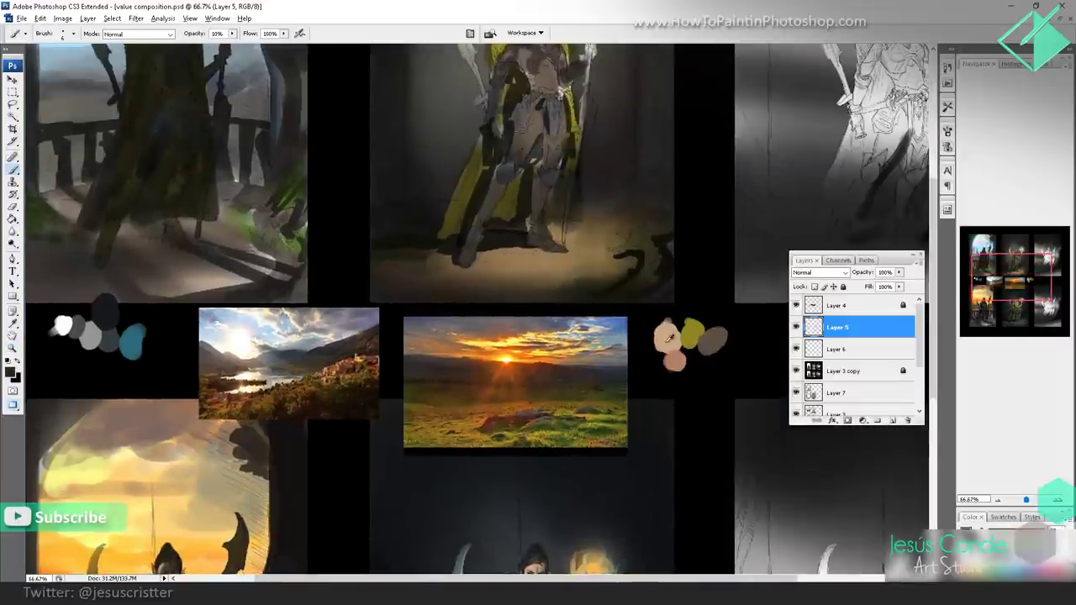
{"action": "left_click", "coordinate": [671, 338], "text": "alt"}
{"action": "left_click_drag", "start_coordinate": [352, 331], "coordinate": [414, 516]}
{"action": "key", "text": "z"}
{"action": "left_click_drag", "start_coordinate": [389, 106], "coordinate": [213, 288]}
{"action": "key", "text": "b"}
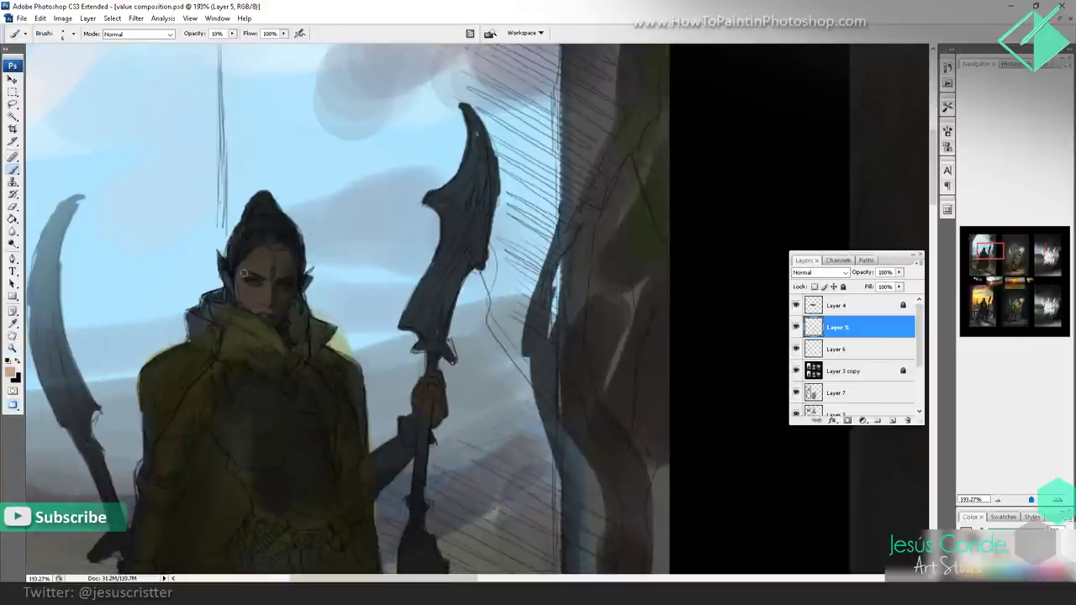
{"action": "key", "text": "ctrl+shift+n"}
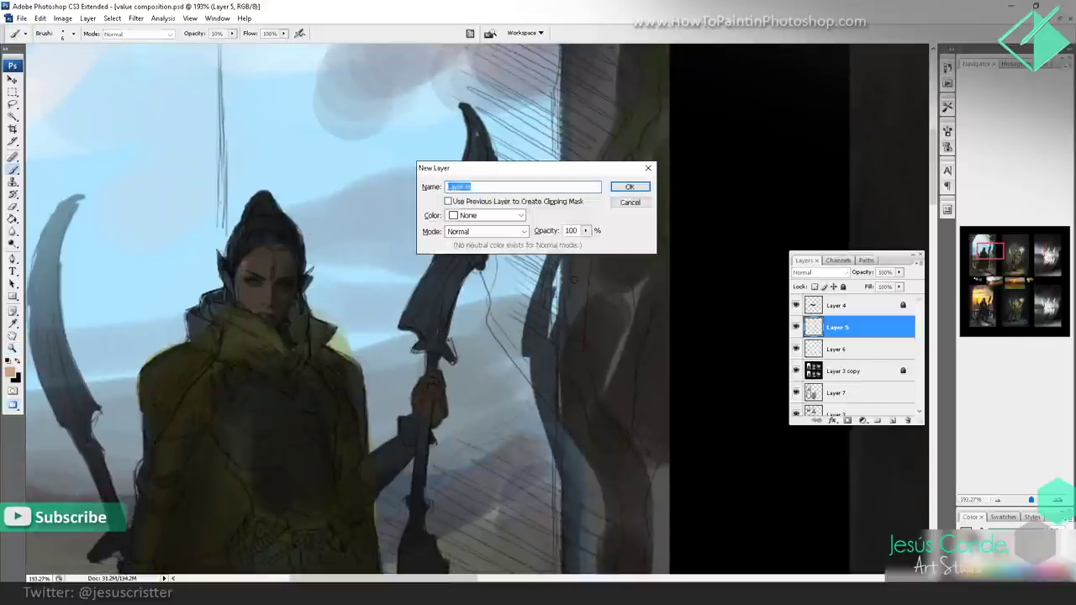
{"action": "key", "text": "Return"}
{"action": "key", "text": "0"}
{"action": "left_click_drag", "start_coordinate": [242, 259], "coordinate": [245, 263]}
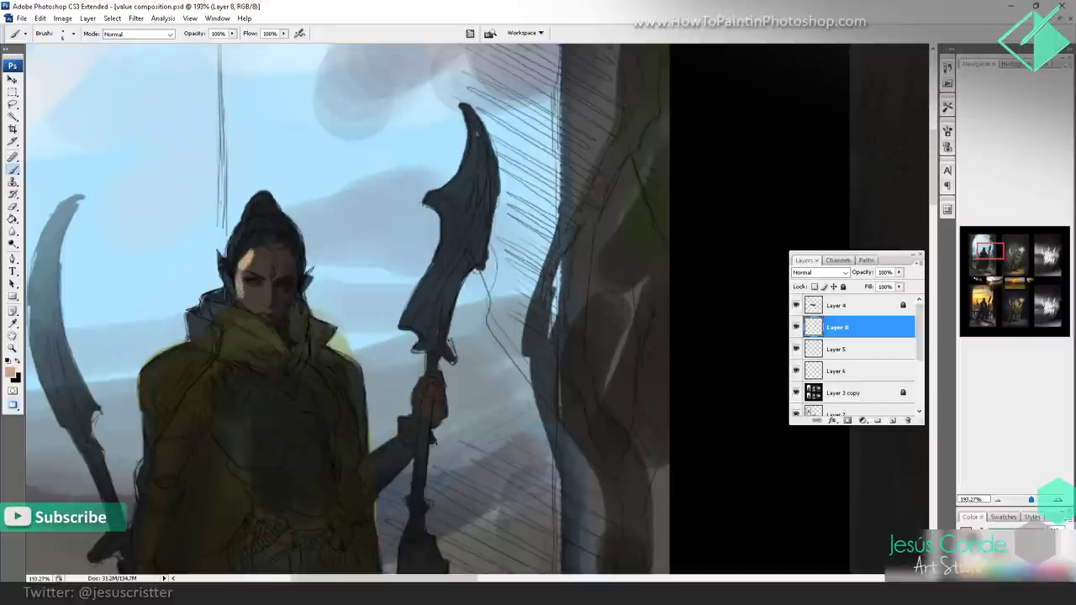
- Pick a saturated red and paint reddish skin tones on both ears of the upper-left figure
{"action": "left_click_drag", "start_coordinate": [290, 344], "coordinate": [284, 319]}
{"action": "left_click", "coordinate": [11, 372]}
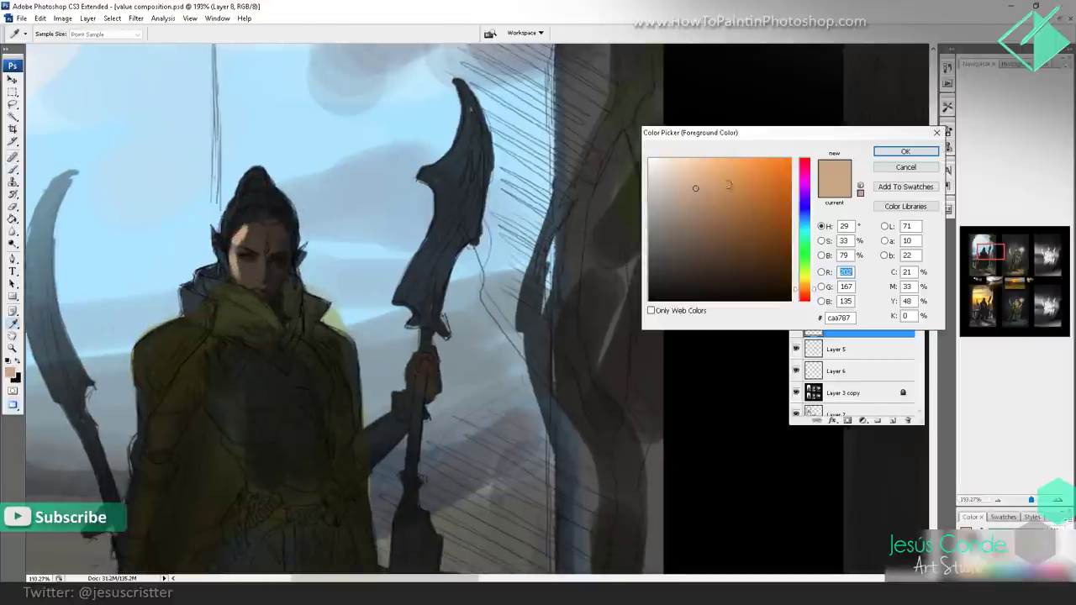
{"action": "left_click_drag", "start_coordinate": [809, 171], "coordinate": [805, 160]}
{"action": "left_click", "coordinate": [906, 151]}
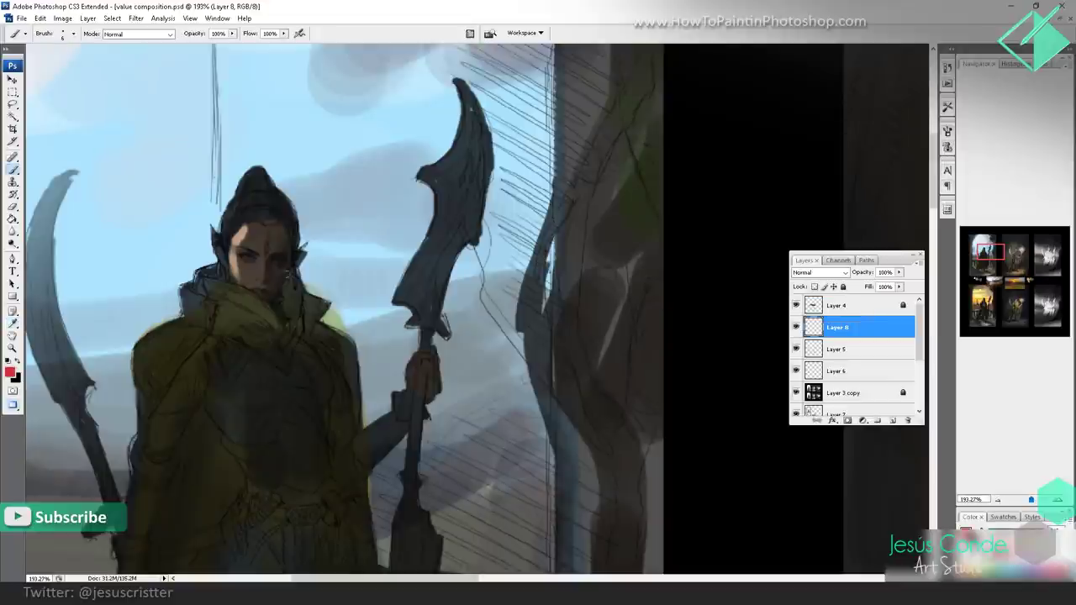
{"action": "key", "text": "ctrl+z"}
{"action": "left_click_drag", "start_coordinate": [220, 241], "coordinate": [224, 252]}
{"action": "left_click", "coordinate": [239, 255], "text": "alt"}
{"action": "left_click", "coordinate": [221, 248], "text": "alt"}
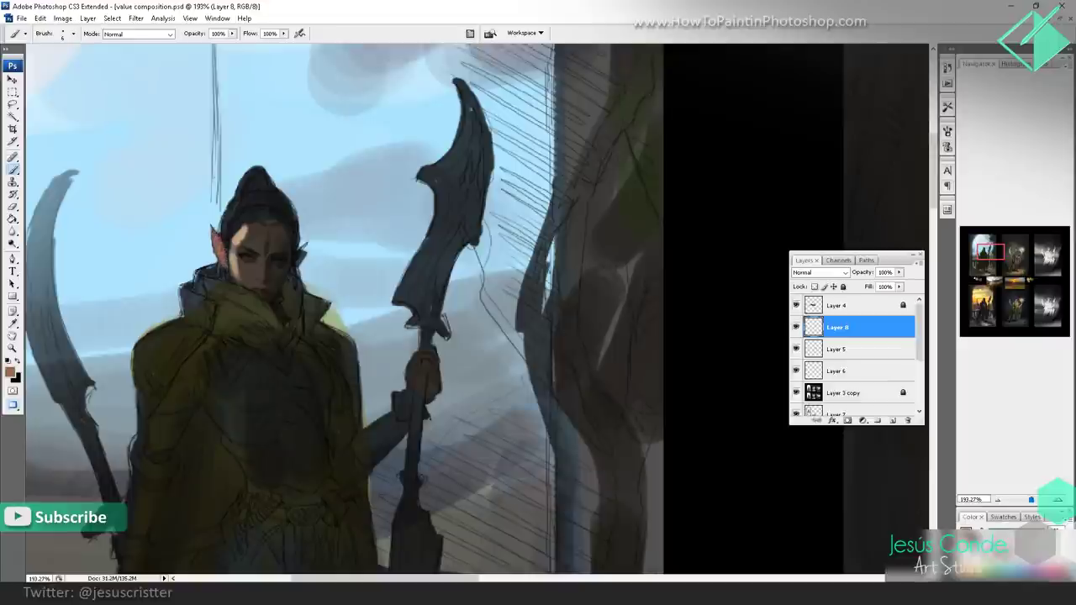
{"action": "mouse_move", "coordinate": [297, 259]}
{"action": "left_mouse_down"}
{"action": "mouse_move", "coordinate": [305, 244]}
{"action": "mouse_move", "coordinate": [297, 259]}
{"action": "left_mouse_up"}
- Refine the upper-left figure's eyes and face with small, faint strokes at 10% opacity, including pale blue
{"action": "key", "text": "z"}
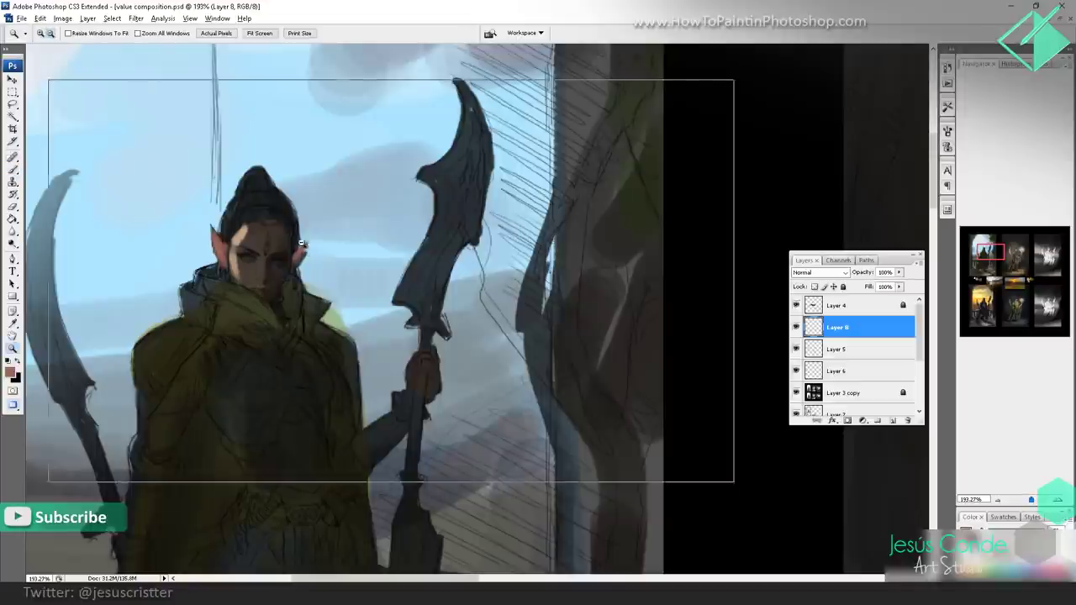
{"action": "left_click", "coordinate": [391, 280], "text": "alt"}
{"action": "left_click", "coordinate": [452, 297], "text": "alt"}
{"action": "left_click_drag", "start_coordinate": [384, 280], "coordinate": [383, 259]}
{"action": "left_click_drag", "start_coordinate": [250, 369], "coordinate": [354, 252]}
{"action": "key", "text": "b"}
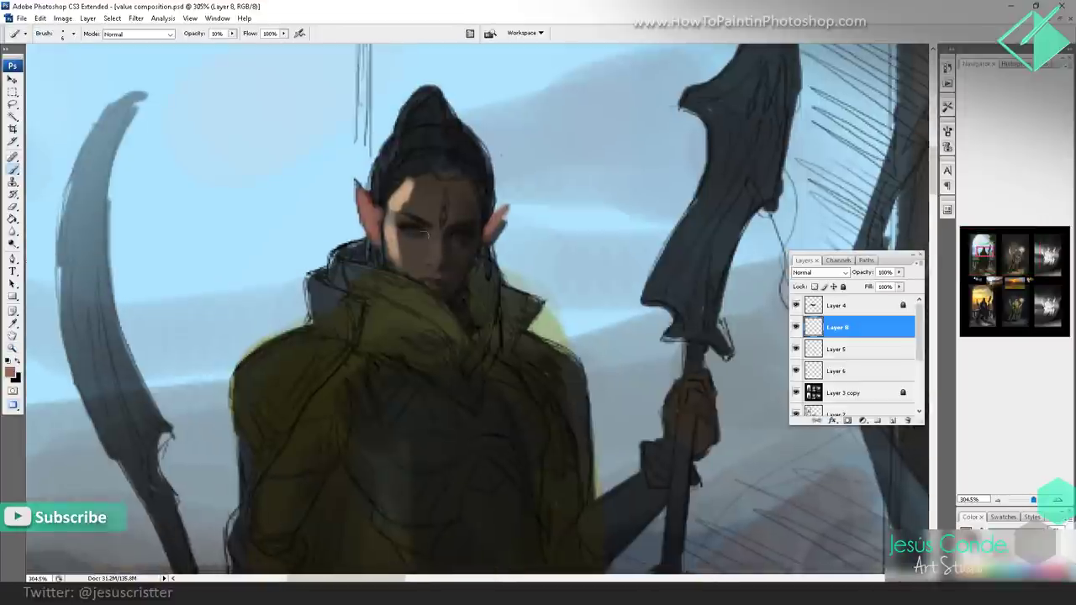
{"action": "left_click_drag", "start_coordinate": [434, 194], "coordinate": [336, 173]}
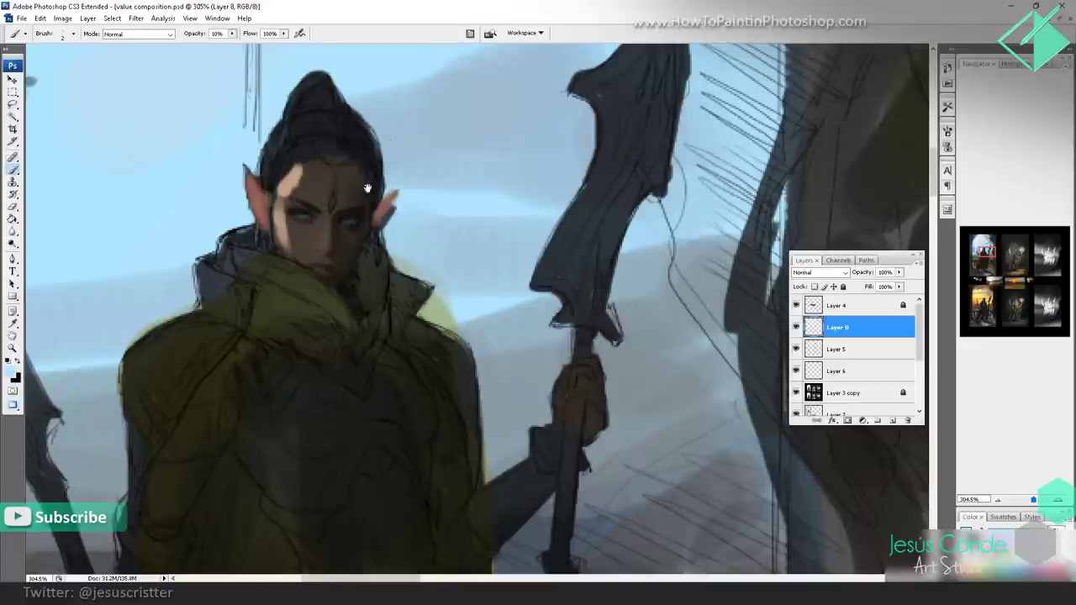
- Sample a dark grey and paint opaque grey folds across the upper-left figure's collar and scarf at 100% opacity
{"action": "key", "text": "z"}
{"action": "left_click_drag", "start_coordinate": [367, 189], "coordinate": [210, 96]}
{"action": "left_click", "coordinate": [341, 224], "text": "alt"}
{"action": "left_click", "coordinate": [370, 244], "text": "alt"}
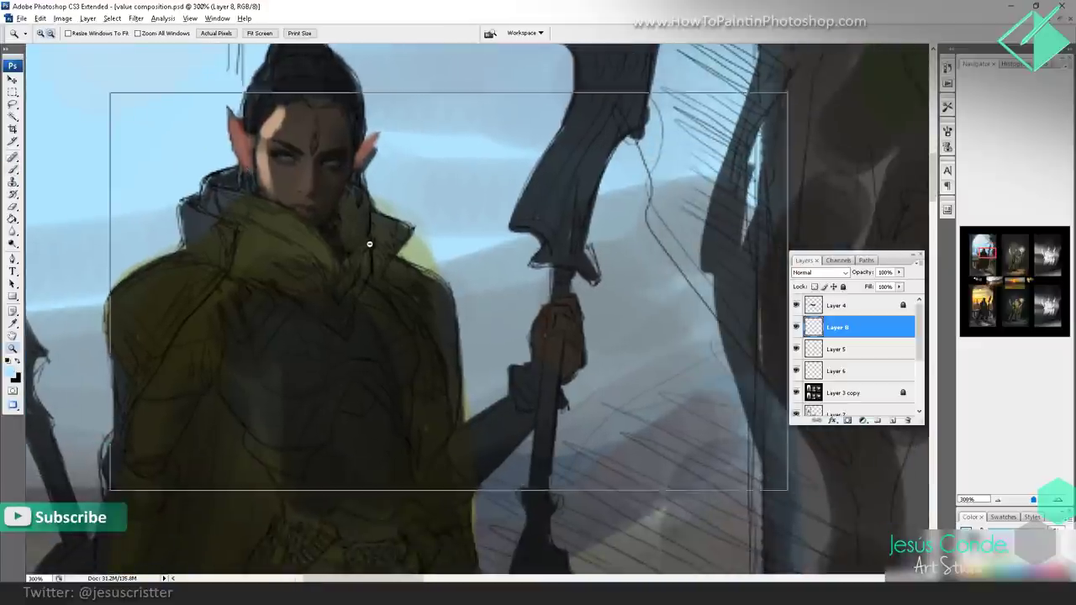
{"action": "left_click", "coordinate": [370, 244], "text": "alt"}
{"action": "left_click_drag", "start_coordinate": [370, 244], "coordinate": [352, 259]}
{"action": "key", "text": "b"}
{"action": "left_click", "coordinate": [440, 155], "text": "alt"}
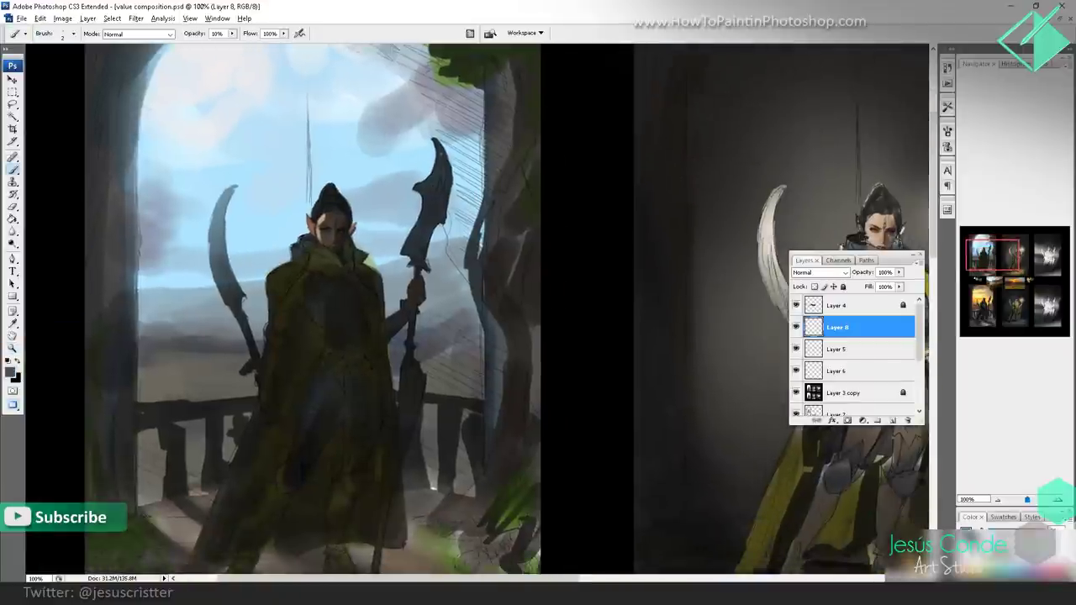
{"action": "key", "text": "ctrl+space"}
{"action": "mouse_move", "coordinate": [441, 154]}
{"action": "left_mouse_down"}
{"action": "mouse_move", "coordinate": [371, 280]}
{"action": "mouse_move", "coordinate": [348, 380]}
{"action": "left_mouse_up"}
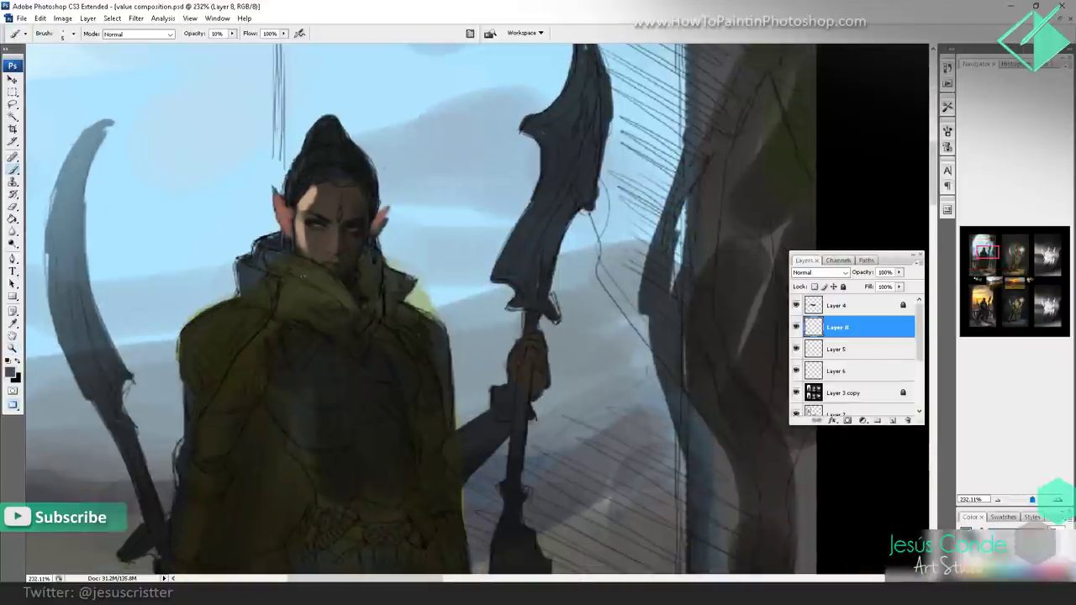
{"action": "key", "text": "bracketright"}
{"action": "key", "text": "bracketright"}
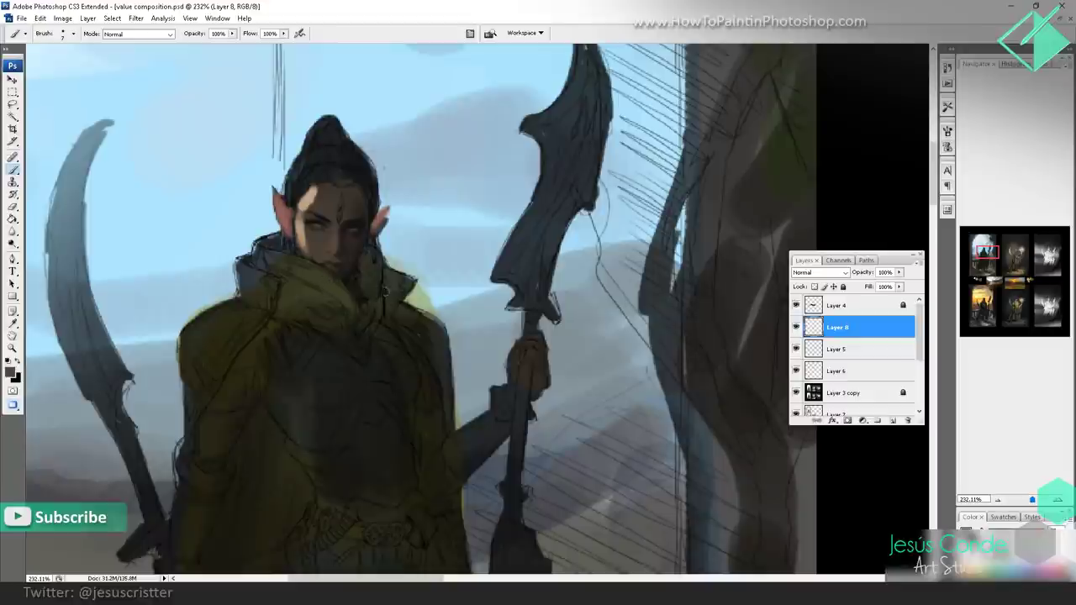
{"action": "left_click_drag", "start_coordinate": [383, 289], "coordinate": [358, 351]}
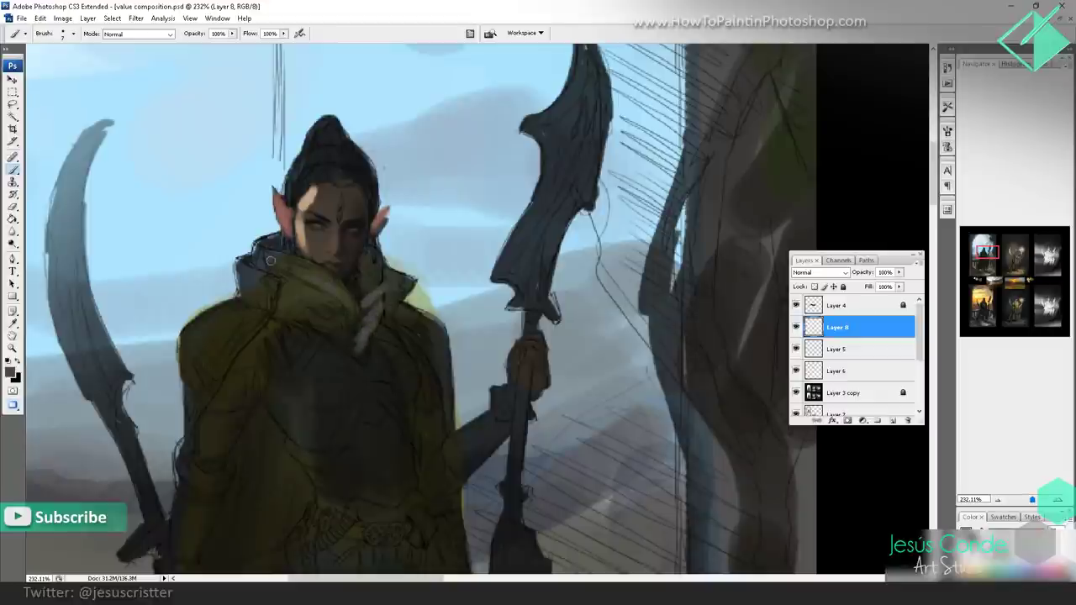
{"action": "mouse_move", "coordinate": [269, 261]}
{"action": "left_mouse_down"}
{"action": "mouse_move", "coordinate": [337, 300]}
{"action": "mouse_move", "coordinate": [352, 353]}
{"action": "mouse_move", "coordinate": [313, 279]}
{"action": "left_mouse_up"}
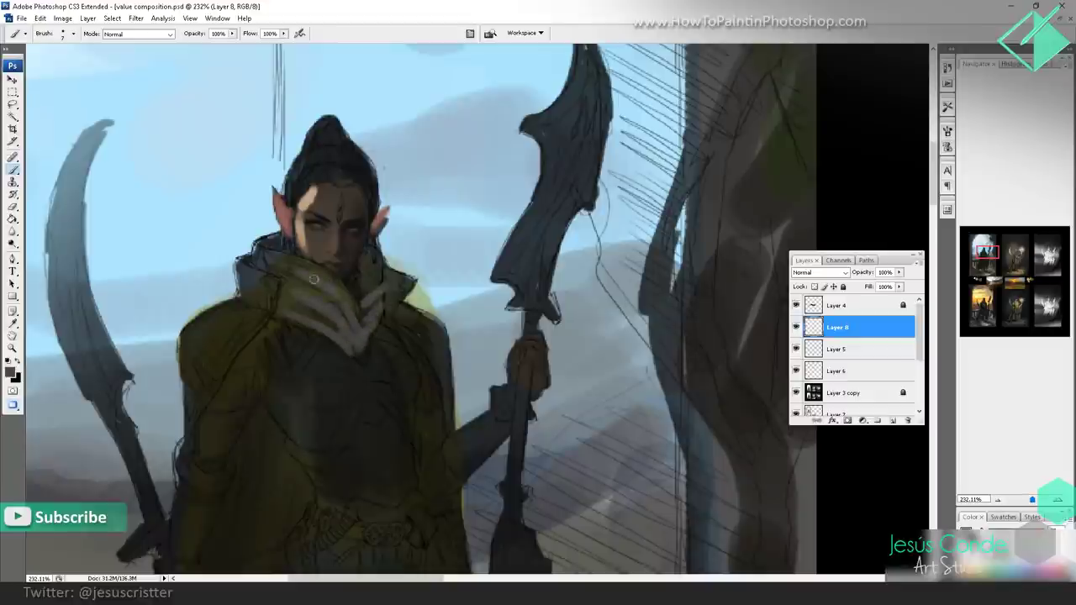
{"action": "mouse_move", "coordinate": [353, 343]}
{"action": "left_mouse_down"}
{"action": "mouse_move", "coordinate": [358, 360]}
{"action": "mouse_move", "coordinate": [375, 327]}
{"action": "left_mouse_up"}
- Sample a warm tone from the sunlit floor and paint armour highlights on the upper-left figure's forward knee and shin
{"action": "key", "text": "z"}
{"action": "left_click", "coordinate": [435, 252], "text": "alt"}
{"action": "left_click_drag", "start_coordinate": [491, 412], "coordinate": [473, 191]}
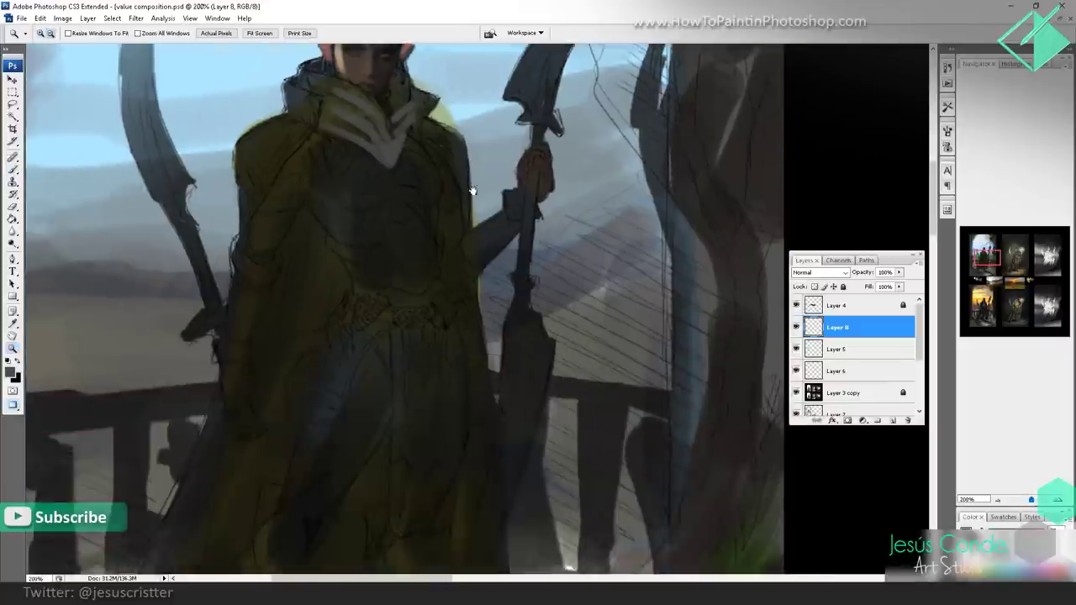
{"action": "scroll", "coordinate": [472, 190], "scroll_direction": "down", "scroll_amount": 5}
{"action": "key", "text": "b"}
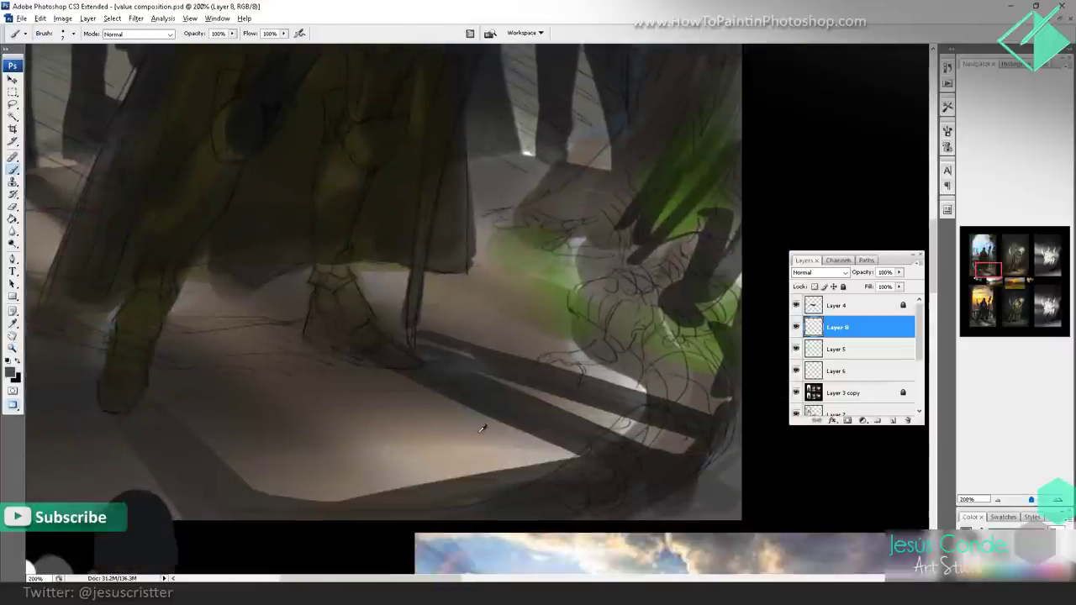
{"action": "left_click", "coordinate": [480, 432], "text": "alt"}
{"action": "left_click_drag", "start_coordinate": [419, 59], "coordinate": [422, 346]}
{"action": "left_click_drag", "start_coordinate": [282, 320], "coordinate": [287, 205]}
{"action": "left_click_drag", "start_coordinate": [235, 328], "coordinate": [268, 321]}
{"action": "left_click_drag", "start_coordinate": [271, 294], "coordinate": [264, 320]}
{"action": "mouse_move", "coordinate": [253, 252]}
{"action": "left_mouse_down"}
{"action": "mouse_move", "coordinate": [275, 155]}
{"action": "mouse_move", "coordinate": [237, 296]}
{"action": "mouse_move", "coordinate": [204, 355]}
{"action": "left_mouse_up"}
- Paint warm grey highlights on the other knee, shin and boot, adding green reflected light sampled from the foliage
{"action": "left_click", "coordinate": [279, 454], "text": "alt"}
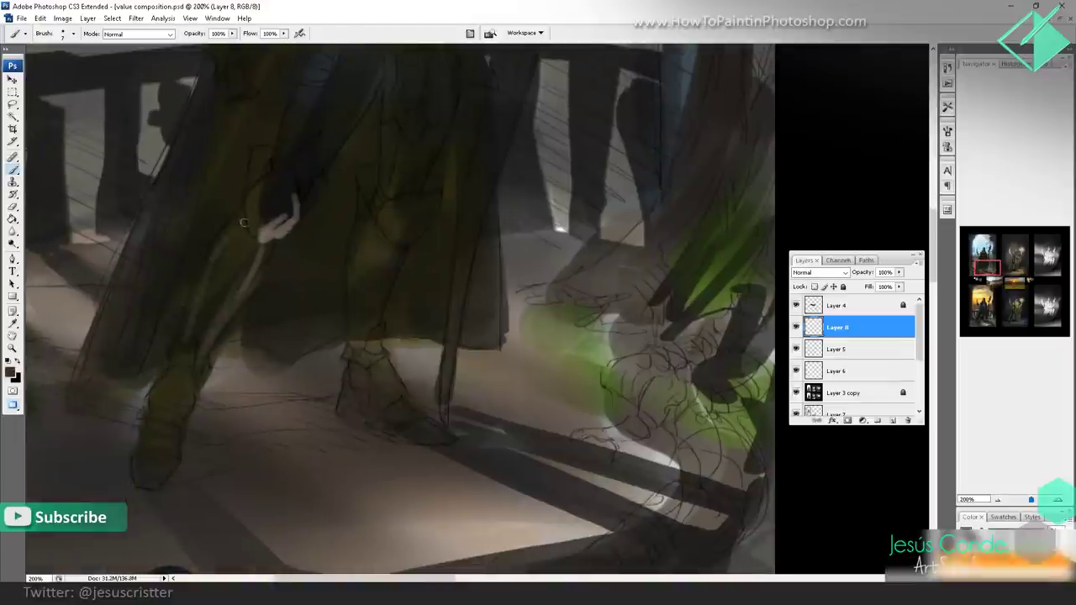
{"action": "left_click", "coordinate": [283, 231], "text": "alt"}
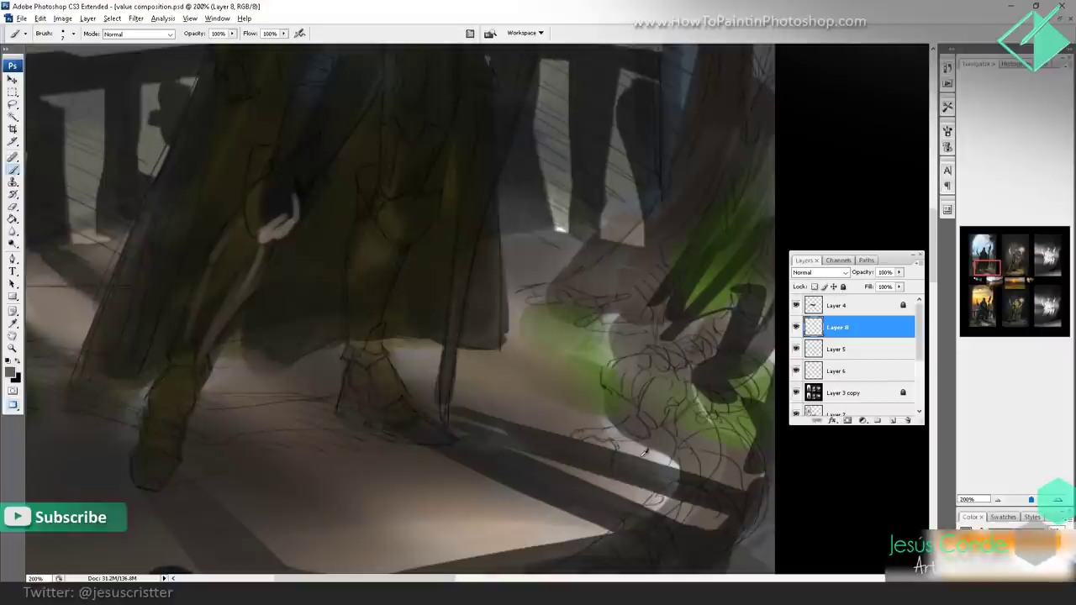
{"action": "left_click", "coordinate": [590, 413], "text": "alt"}
{"action": "left_click_drag", "start_coordinate": [398, 266], "coordinate": [375, 328]}
{"action": "mouse_move", "coordinate": [412, 240]}
{"action": "left_mouse_down"}
{"action": "mouse_move", "coordinate": [367, 337]}
{"action": "mouse_move", "coordinate": [427, 229]}
{"action": "mouse_move", "coordinate": [392, 239]}
{"action": "mouse_move", "coordinate": [384, 267]}
{"action": "left_mouse_up"}
{"action": "left_click", "coordinate": [719, 301], "text": "alt"}
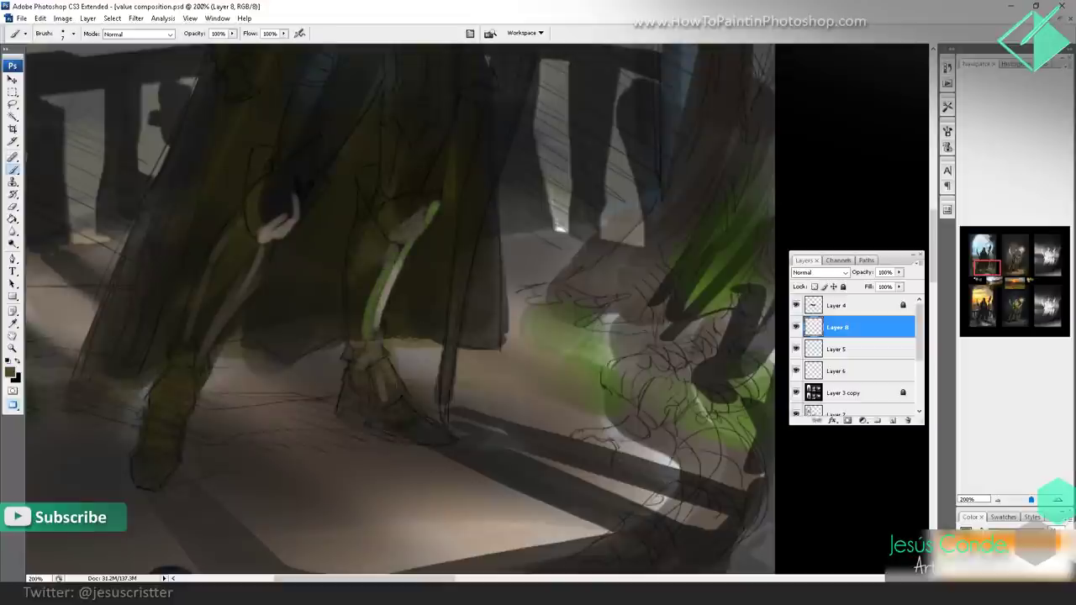
- Paint muted grey highlights on both boots of the upper-left daylight figure
{"action": "left_click_drag", "start_coordinate": [387, 360], "coordinate": [407, 398]}
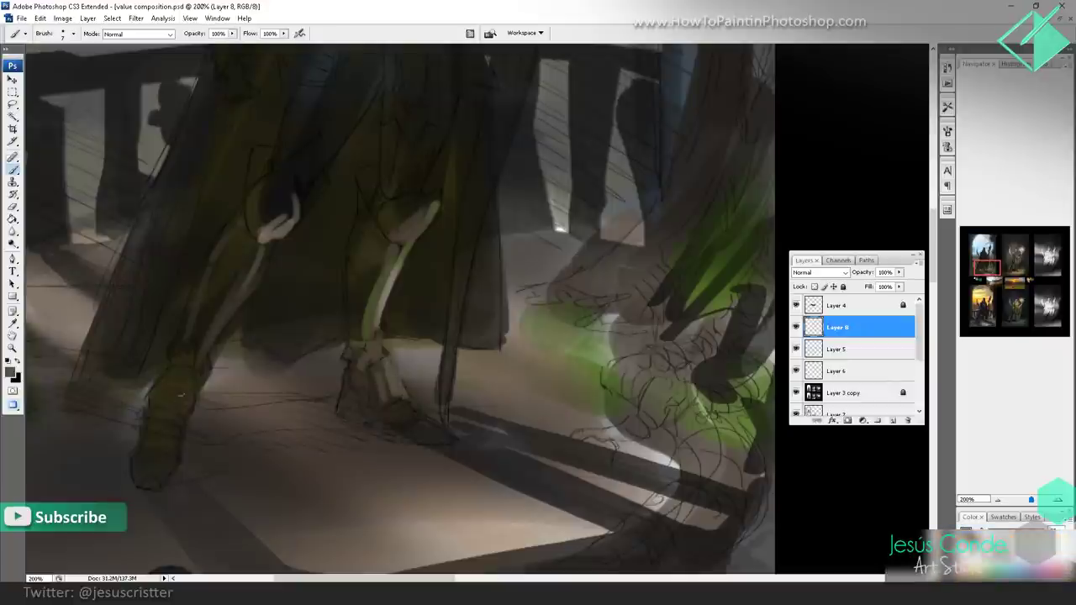
{"action": "left_click_drag", "start_coordinate": [188, 377], "coordinate": [184, 414]}
{"action": "mouse_move", "coordinate": [191, 367]}
{"action": "left_mouse_down"}
{"action": "mouse_move", "coordinate": [190, 395]}
{"action": "mouse_move", "coordinate": [173, 411]}
{"action": "left_mouse_up"}
{"action": "left_click_drag", "start_coordinate": [175, 426], "coordinate": [172, 453]}
- Add grey armour highlights along both shins and the forward knee of the upper-left figure
{"action": "left_click_drag", "start_coordinate": [280, 260], "coordinate": [230, 353]}
{"action": "left_click_drag", "start_coordinate": [334, 325], "coordinate": [373, 296]}
{"action": "mouse_move", "coordinate": [353, 313]}
{"action": "left_mouse_down"}
{"action": "mouse_move", "coordinate": [335, 322]}
{"action": "mouse_move", "coordinate": [303, 399]}
{"action": "left_mouse_up"}
{"action": "left_click_drag", "start_coordinate": [311, 323], "coordinate": [294, 420]}
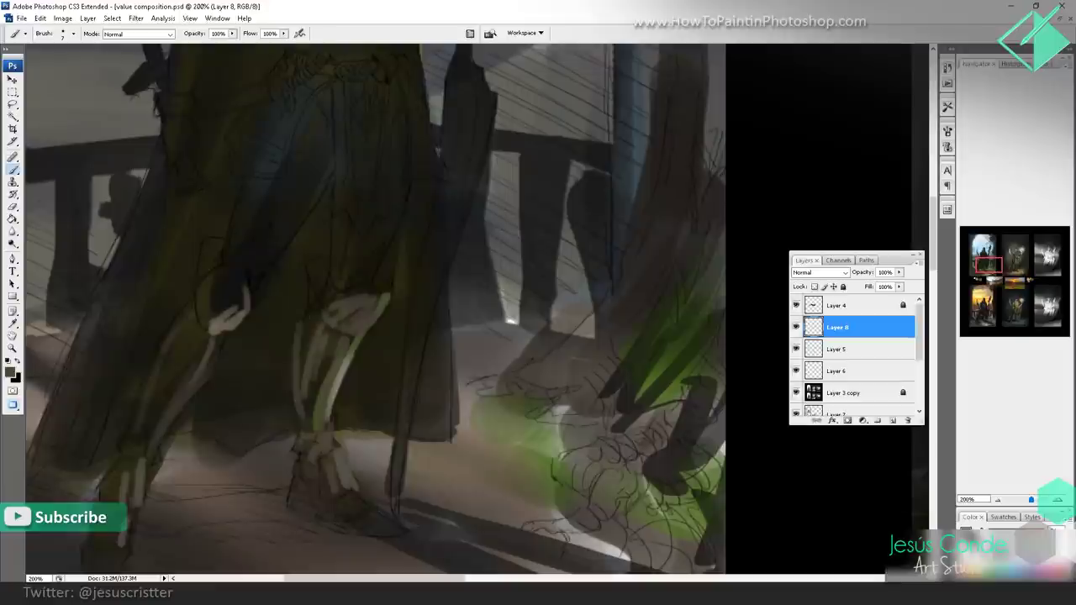
{"action": "left_click_drag", "start_coordinate": [190, 352], "coordinate": [151, 436]}
{"action": "left_click_drag", "start_coordinate": [187, 374], "coordinate": [154, 423]}
{"action": "mouse_move", "coordinate": [231, 290]}
{"action": "left_mouse_down"}
{"action": "mouse_move", "coordinate": [214, 314]}
{"action": "mouse_move", "coordinate": [229, 313]}
{"action": "mouse_move", "coordinate": [240, 290]}
{"action": "left_mouse_up"}
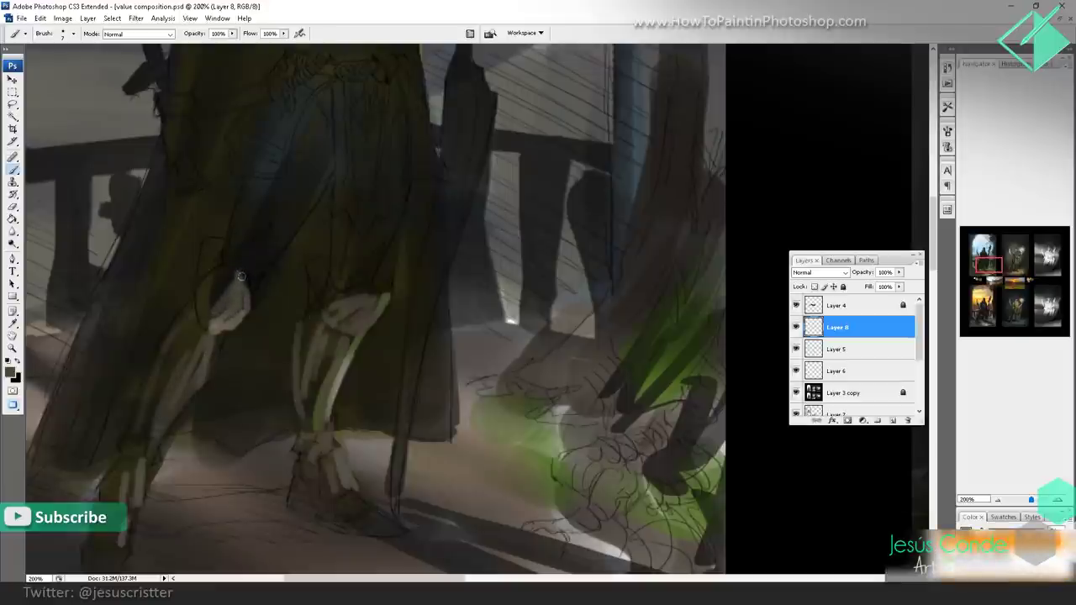
- Paint long light grey strokes along the polearm's lower blade beside the upper-left figure
{"action": "left_click_drag", "start_coordinate": [370, 156], "coordinate": [269, 226]}
{"action": "left_click_drag", "start_coordinate": [340, 238], "coordinate": [333, 200]}
{"action": "left_click_drag", "start_coordinate": [352, 124], "coordinate": [302, 315]}
{"action": "left_click_drag", "start_coordinate": [361, 133], "coordinate": [312, 308]}
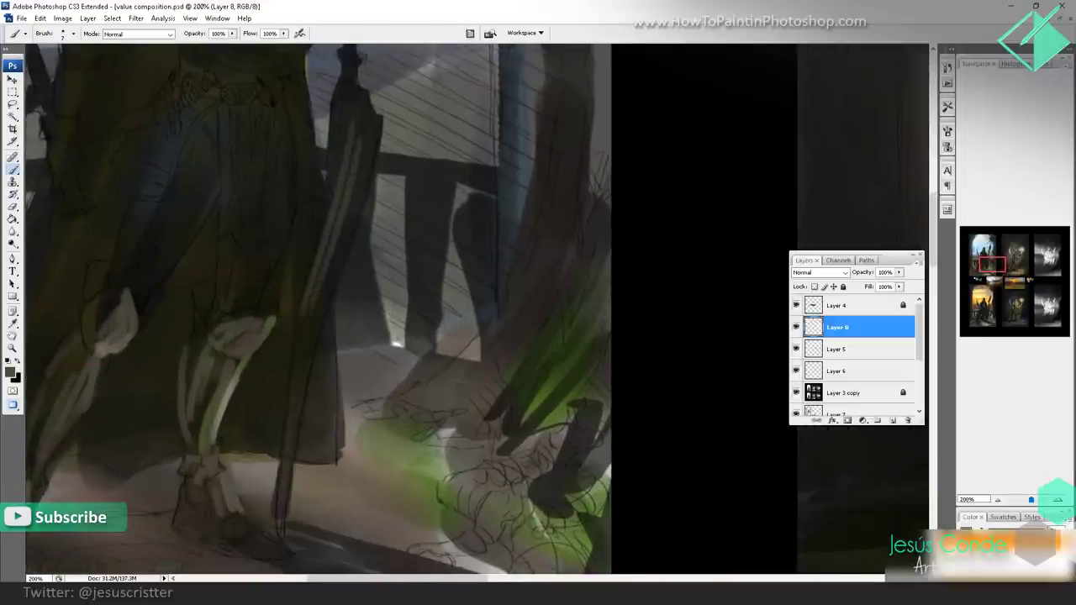
{"action": "left_click_drag", "start_coordinate": [348, 195], "coordinate": [294, 408]}
- Paint grey highlights on the upper-left figure's hanging strap, waist and chest armour
{"action": "left_click_drag", "start_coordinate": [317, 277], "coordinate": [279, 530]}
{"action": "left_click_drag", "start_coordinate": [311, 443], "coordinate": [339, 581]}
{"action": "left_click_drag", "start_coordinate": [304, 241], "coordinate": [292, 377]}
{"action": "left_click_drag", "start_coordinate": [281, 342], "coordinate": [284, 486]}
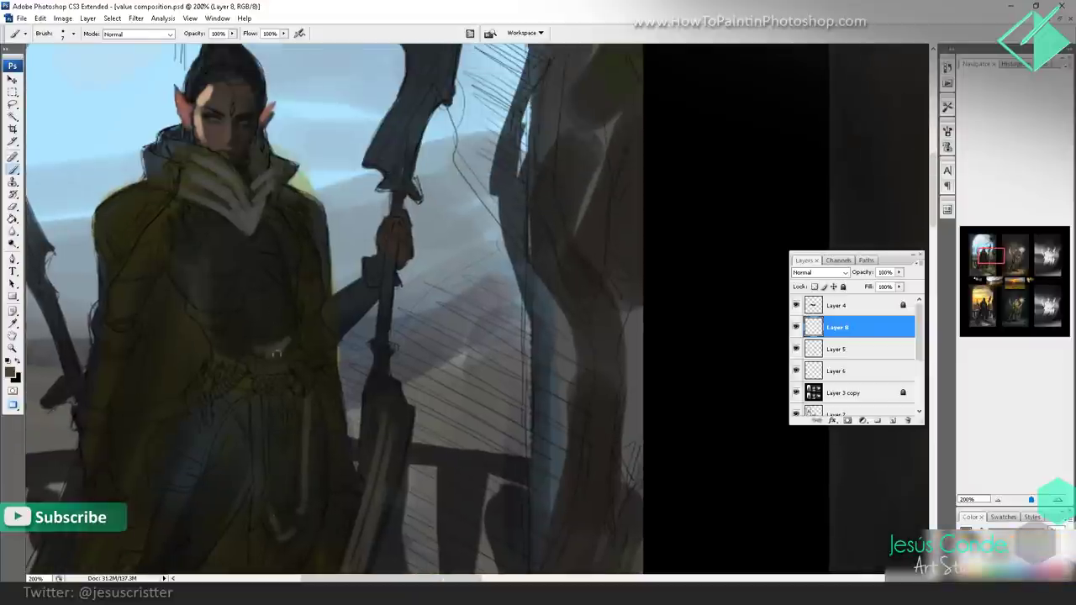
{"action": "left_click_drag", "start_coordinate": [256, 333], "coordinate": [281, 323]}
{"action": "mouse_move", "coordinate": [255, 287]}
{"action": "left_mouse_down"}
{"action": "mouse_move", "coordinate": [244, 338]}
{"action": "mouse_move", "coordinate": [265, 343]}
{"action": "mouse_move", "coordinate": [279, 290]}
{"action": "mouse_move", "coordinate": [248, 286]}
{"action": "mouse_move", "coordinate": [293, 264]}
{"action": "mouse_move", "coordinate": [207, 265]}
{"action": "mouse_move", "coordinate": [240, 251]}
{"action": "left_mouse_up"}
- Sample a pale sky blue and paint rim light along both sides of the upper-left figure's collar
{"action": "left_click", "coordinate": [337, 178], "text": "alt"}
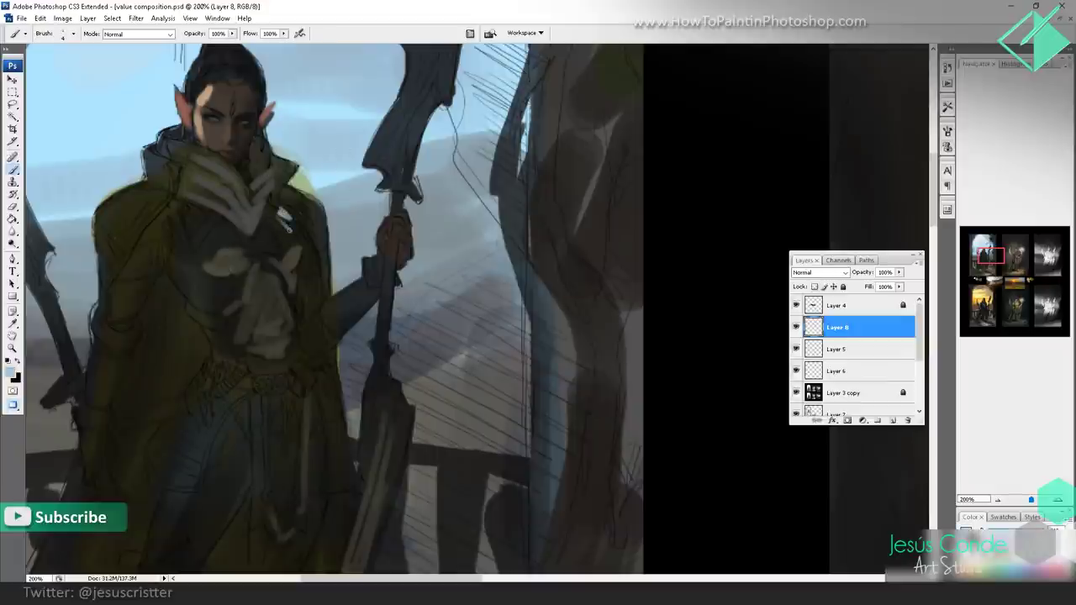
{"action": "left_click_drag", "start_coordinate": [296, 235], "coordinate": [266, 140]}
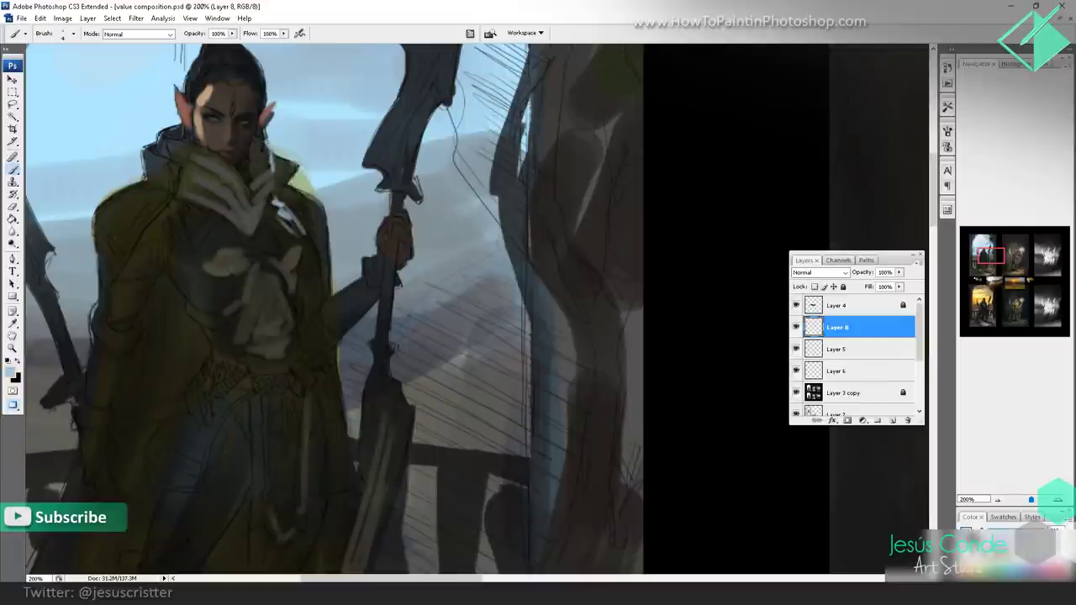
{"action": "left_click_drag", "start_coordinate": [161, 148], "coordinate": [158, 133]}
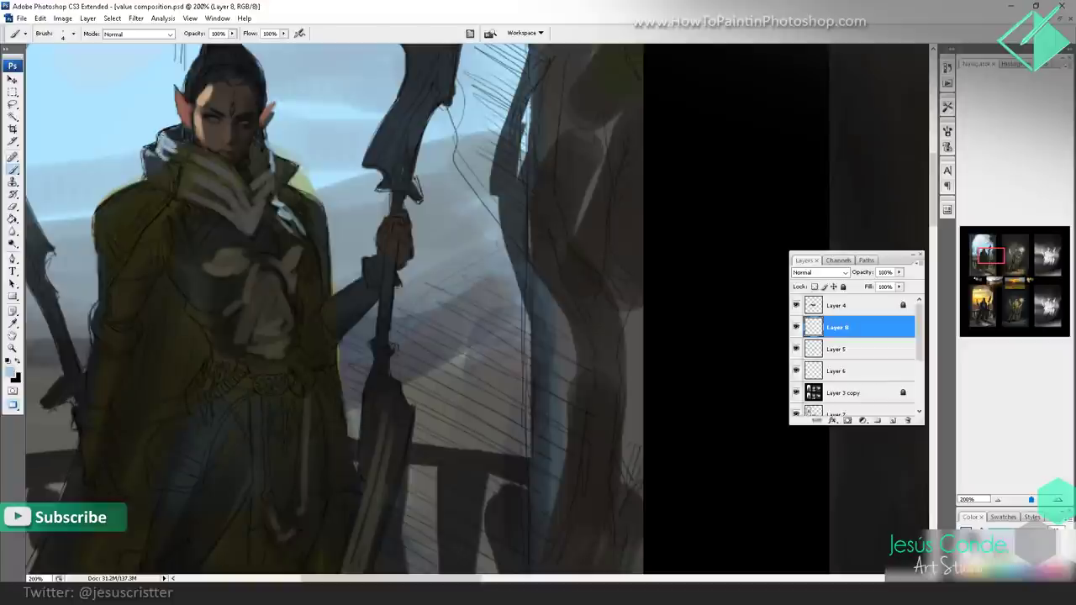
- Touch up the upper-left figure's arm guards with sampled sky blue and the torso and cloak with sampled darker tones
{"action": "key", "text": "z"}
{"action": "left_click", "coordinate": [449, 169], "text": "alt"}
{"action": "left_click", "coordinate": [449, 169], "text": "alt"}
{"action": "left_click", "coordinate": [449, 169], "text": "alt"}
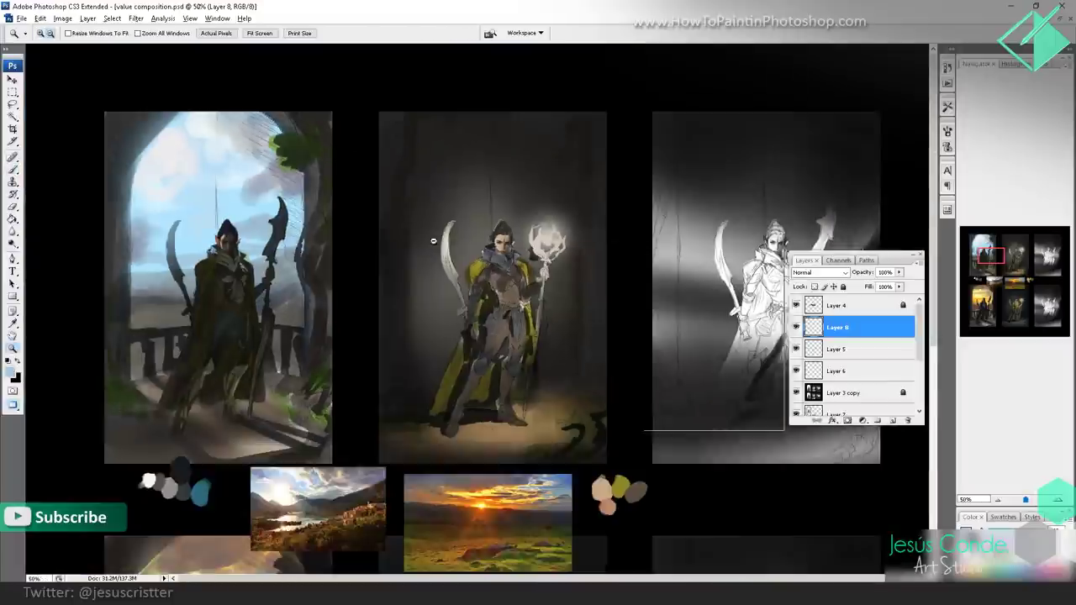
{"action": "left_click", "coordinate": [357, 263], "text": "alt"}
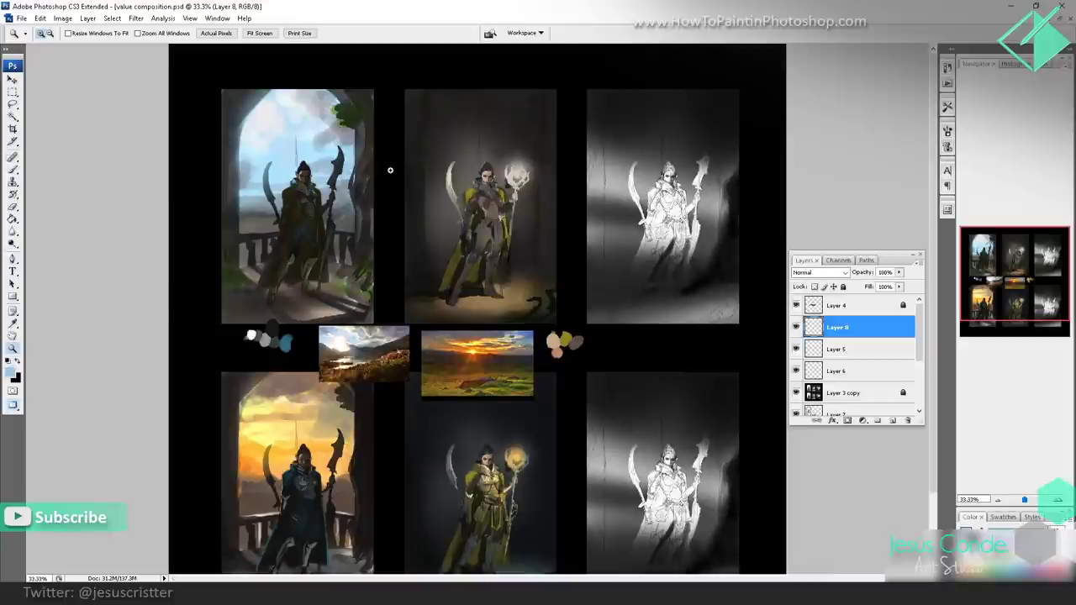
{"action": "left_click_drag", "start_coordinate": [283, 273], "coordinate": [258, 322]}
{"action": "left_click_drag", "start_coordinate": [320, 243], "coordinate": [272, 213]}
{"action": "key", "text": "b"}
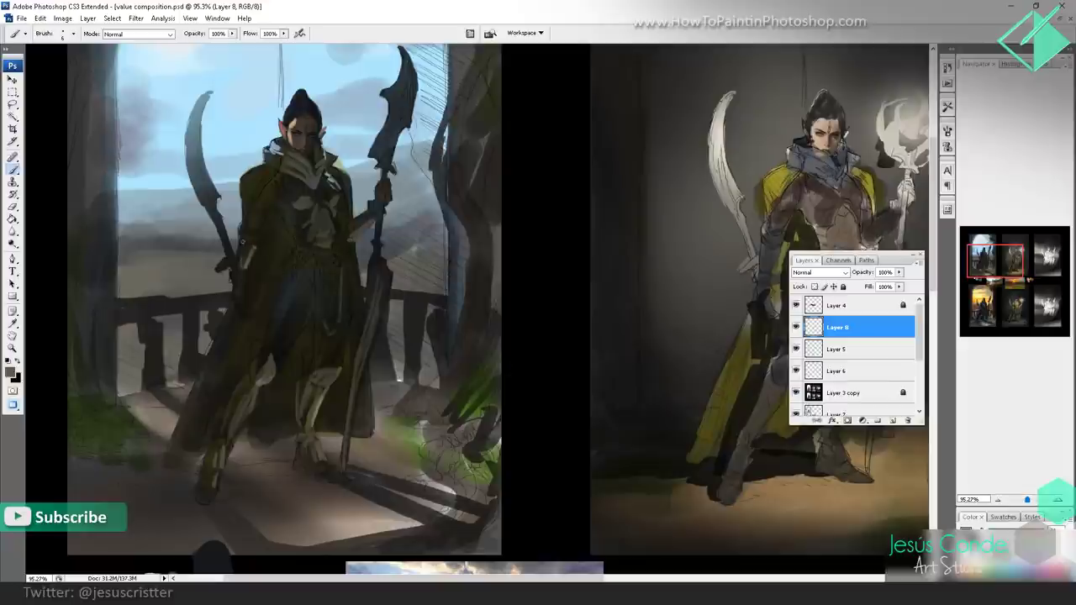
{"action": "left_click", "coordinate": [239, 153], "text": "alt"}
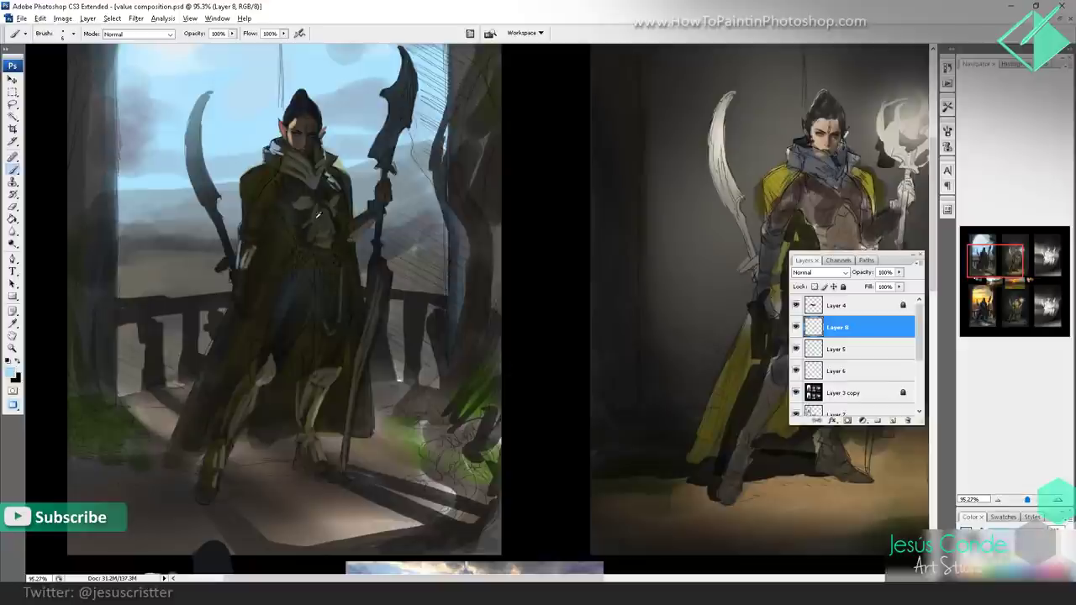
{"action": "left_click", "coordinate": [317, 217], "text": "alt"}
{"action": "left_click", "coordinate": [334, 356], "text": "alt"}
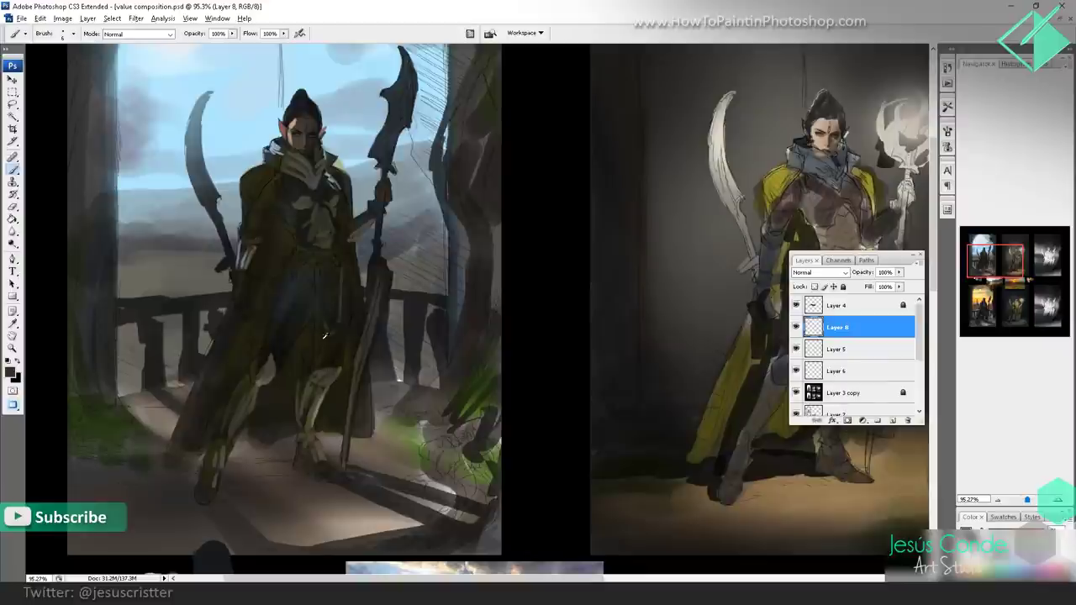
- Sample greens and paint leafy foliage over the rocks and floor edge in the daylight thumbnail's lower-right corner
{"action": "left_click_drag", "start_coordinate": [314, 132], "coordinate": [283, 178]}
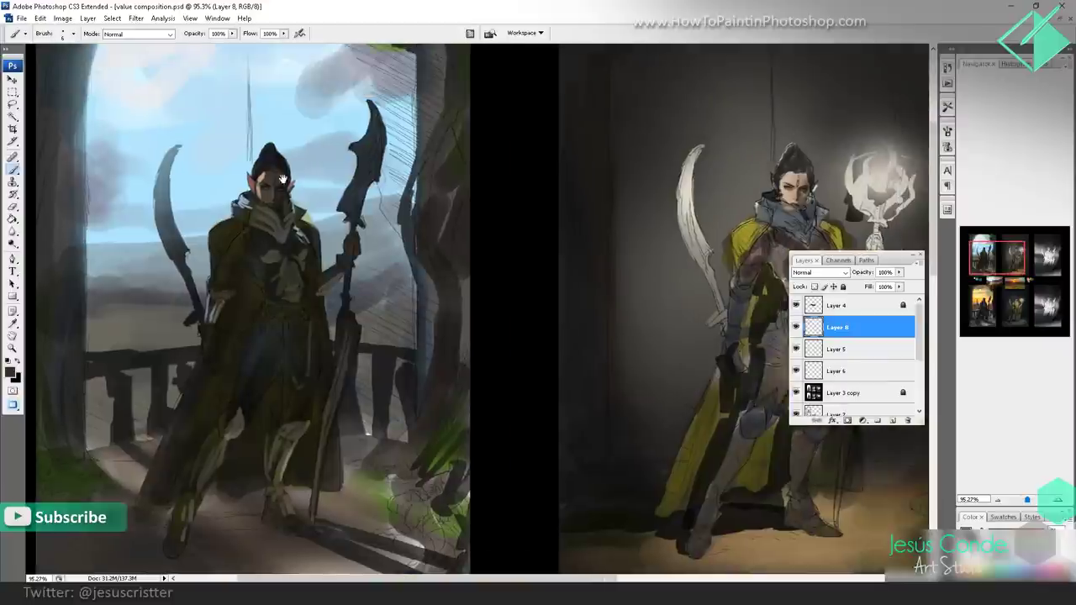
{"action": "left_click_drag", "start_coordinate": [398, 208], "coordinate": [421, 50]}
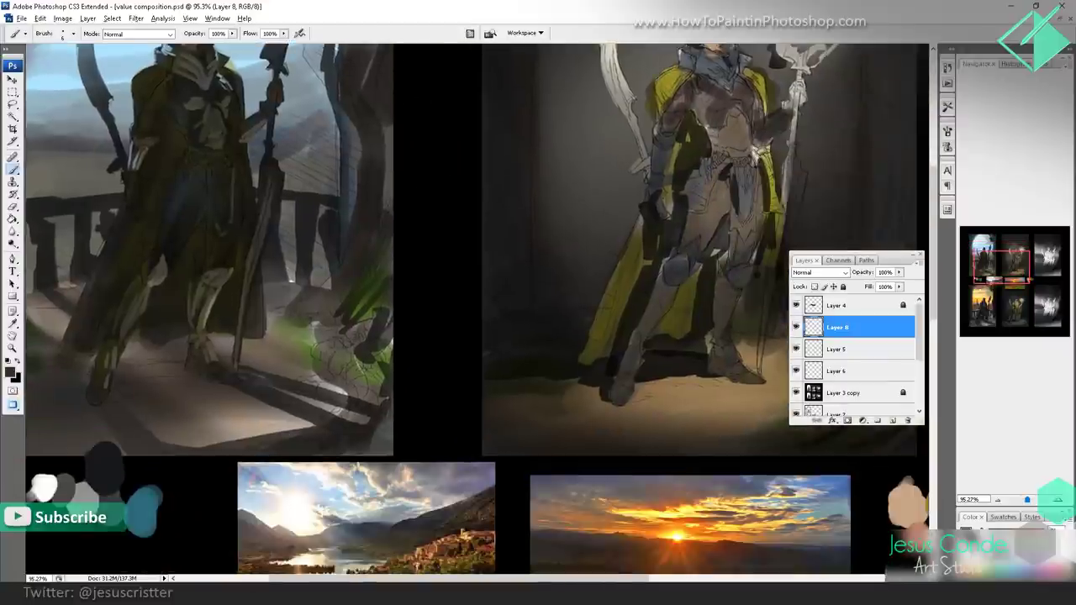
{"action": "left_click", "coordinate": [296, 338], "text": "alt"}
{"action": "mouse_move", "coordinate": [310, 344]}
{"action": "left_mouse_down"}
{"action": "mouse_move", "coordinate": [331, 316]}
{"action": "mouse_move", "coordinate": [388, 313]}
{"action": "mouse_move", "coordinate": [369, 265]}
{"action": "mouse_move", "coordinate": [391, 290]}
{"action": "left_mouse_up"}
{"action": "left_click", "coordinate": [370, 296], "text": "alt"}
{"action": "mouse_move", "coordinate": [351, 365]}
{"action": "left_mouse_down"}
{"action": "mouse_move", "coordinate": [375, 341]}
{"action": "mouse_move", "coordinate": [396, 366]}
{"action": "left_mouse_up"}
{"action": "left_click_drag", "start_coordinate": [312, 375], "coordinate": [338, 387]}
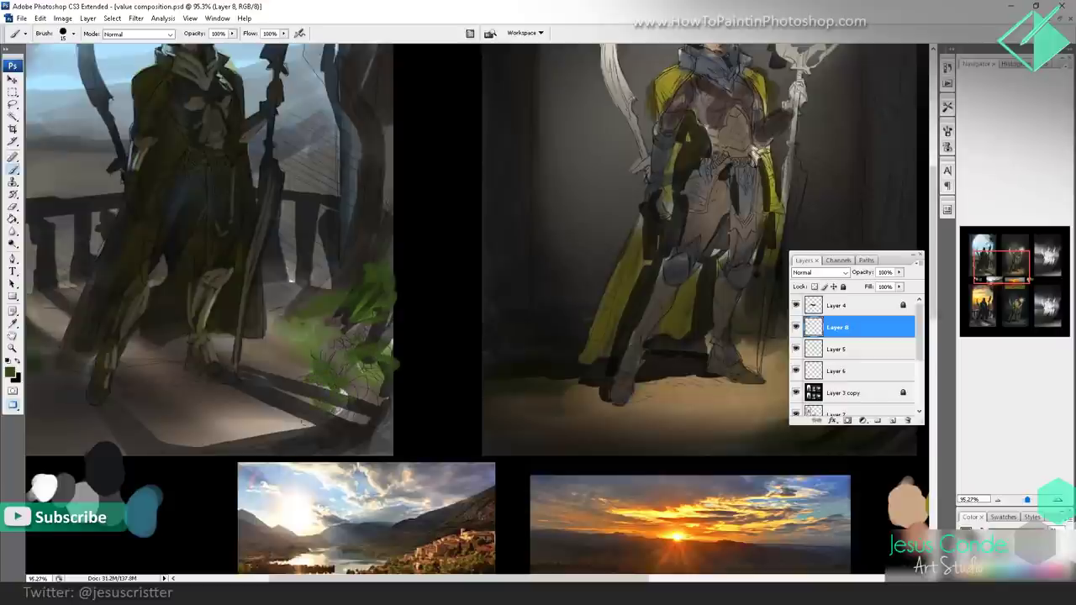
{"action": "mouse_move", "coordinate": [302, 423]}
{"action": "left_mouse_down"}
{"action": "mouse_move", "coordinate": [254, 431]}
{"action": "mouse_move", "coordinate": [398, 393]}
{"action": "mouse_move", "coordinate": [387, 410]}
{"action": "left_mouse_up"}
{"action": "left_click", "coordinate": [294, 423], "text": "alt"}
- Compare the daylight thumbnail's values and colours with the other five compositions in a full overview
{"action": "key", "text": "z"}
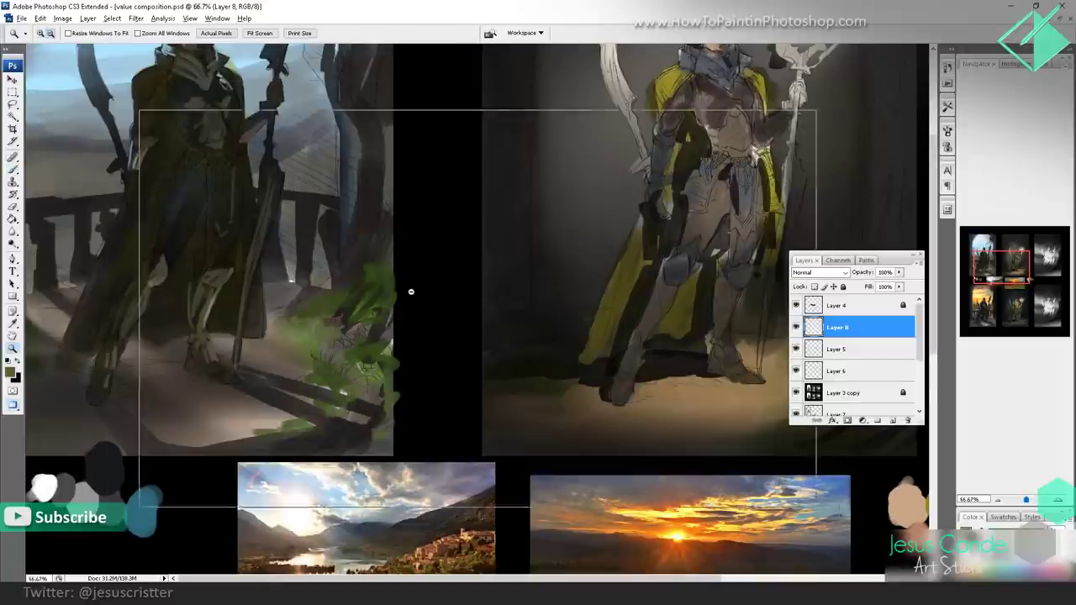
{"action": "left_click", "coordinate": [411, 294], "text": "alt"}
{"action": "left_click", "coordinate": [411, 296], "text": "alt"}
{"action": "left_click", "coordinate": [411, 300], "text": "alt"}
{"action": "left_click", "coordinate": [416, 300], "text": "alt"}
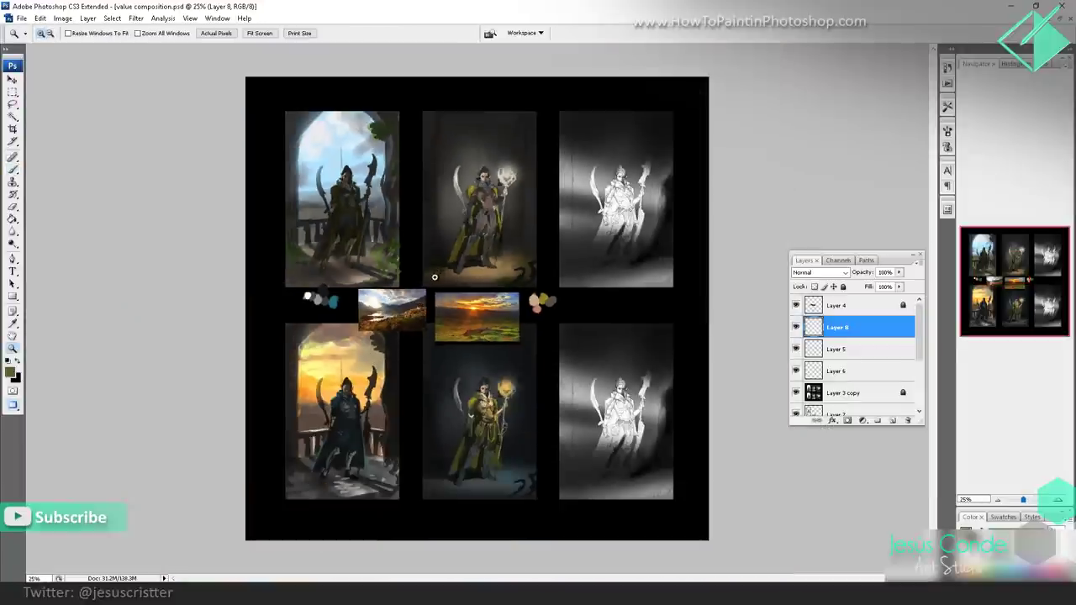
{"action": "left_click", "coordinate": [412, 291]}
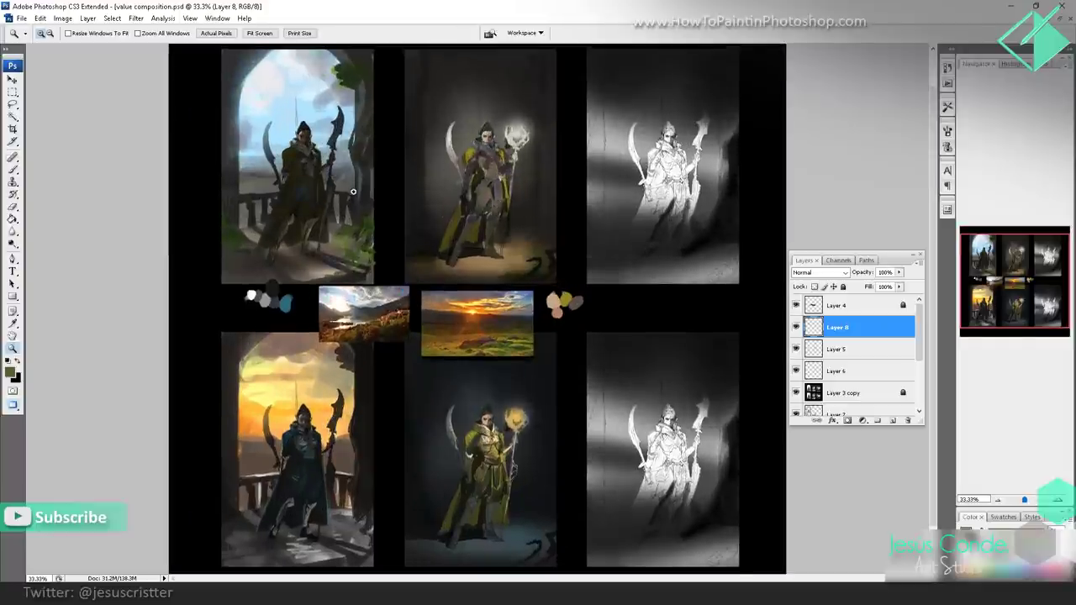
{"action": "scroll", "coordinate": [370, 223], "scroll_direction": "down", "scroll_amount": 1}
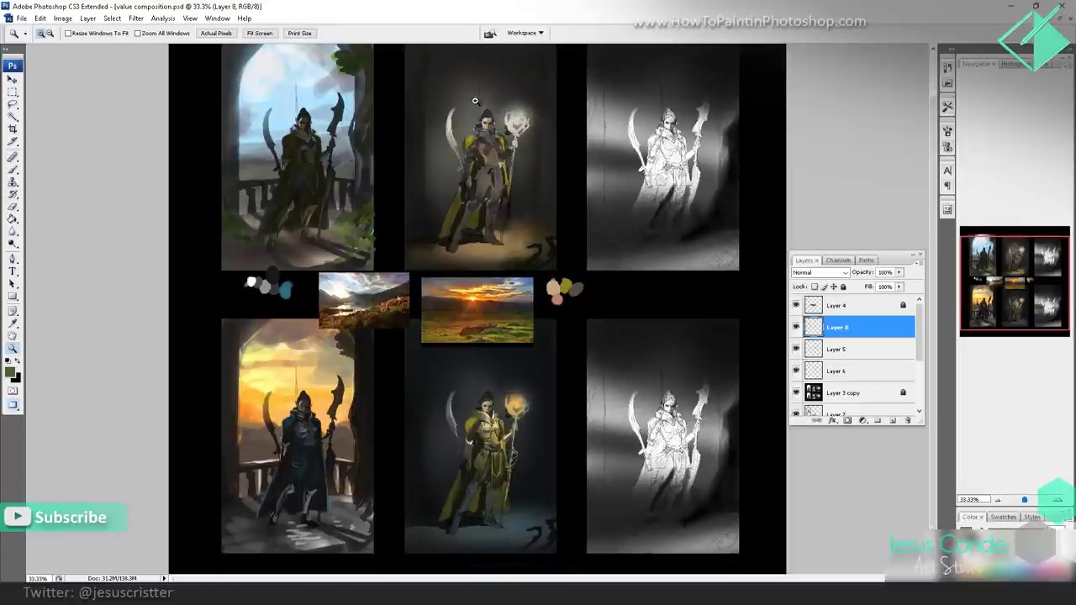
- Sample a dark grey-blue and paint shading strokes across the upper-left figure's chest and abdomen armour
{"action": "left_click_drag", "start_coordinate": [475, 101], "coordinate": [290, 288]}
{"action": "left_click", "coordinate": [351, 203], "text": "alt"}
{"action": "left_click_drag", "start_coordinate": [351, 202], "coordinate": [312, 347]}
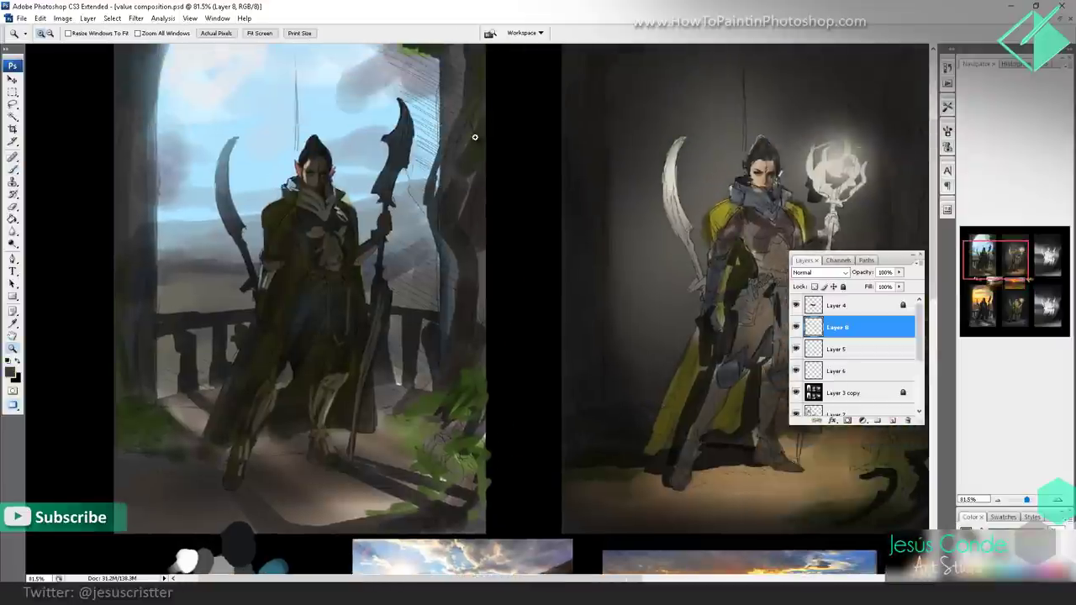
{"action": "mouse_move", "coordinate": [475, 137]}
{"action": "left_mouse_down"}
{"action": "mouse_move", "coordinate": [252, 299]}
{"action": "mouse_move", "coordinate": [281, 272]}
{"action": "mouse_move", "coordinate": [245, 267]}
{"action": "mouse_move", "coordinate": [299, 291]}
{"action": "mouse_move", "coordinate": [222, 261]}
{"action": "left_mouse_up"}
{"action": "key", "text": "b"}
{"action": "left_click", "coordinate": [312, 315], "text": "alt"}
{"action": "mouse_move", "coordinate": [319, 300]}
{"action": "left_mouse_down"}
{"action": "mouse_move", "coordinate": [346, 292]}
{"action": "mouse_move", "coordinate": [365, 267]}
{"action": "mouse_move", "coordinate": [348, 278]}
{"action": "left_mouse_up"}
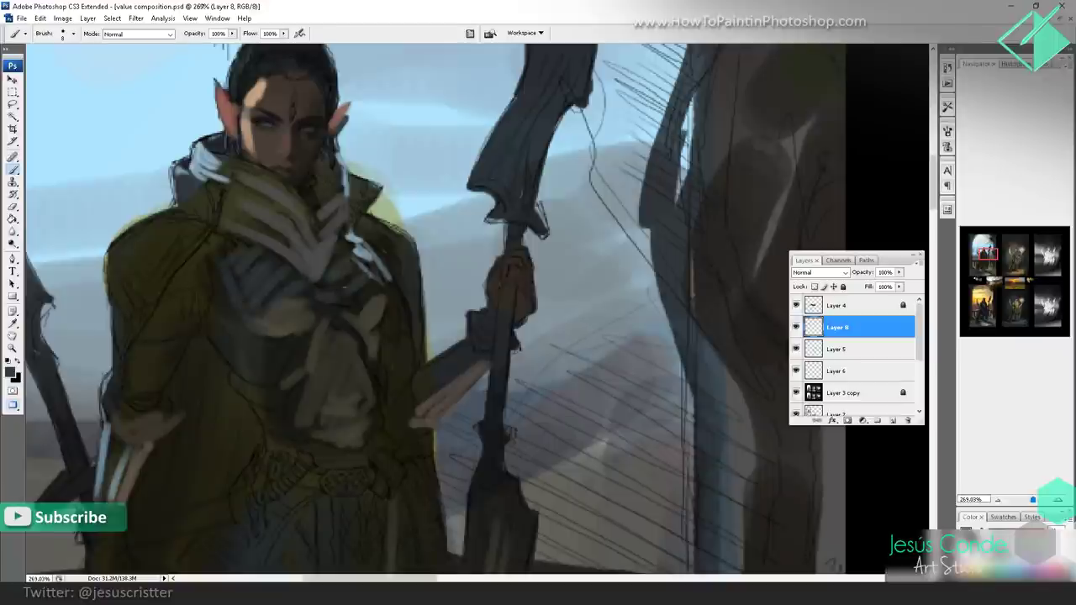
{"action": "left_click_drag", "start_coordinate": [365, 314], "coordinate": [357, 257]}
{"action": "mouse_move", "coordinate": [212, 274]}
{"action": "left_mouse_down"}
{"action": "mouse_move", "coordinate": [247, 325]}
{"action": "mouse_move", "coordinate": [274, 288]}
{"action": "mouse_move", "coordinate": [262, 333]}
{"action": "mouse_move", "coordinate": [289, 346]}
{"action": "left_mouse_up"}
{"action": "left_click_drag", "start_coordinate": [353, 279], "coordinate": [370, 323]}
- Handwrite the grey labels A and B beside the two upper coloured thumbnails
{"action": "key", "text": "alt+space"}
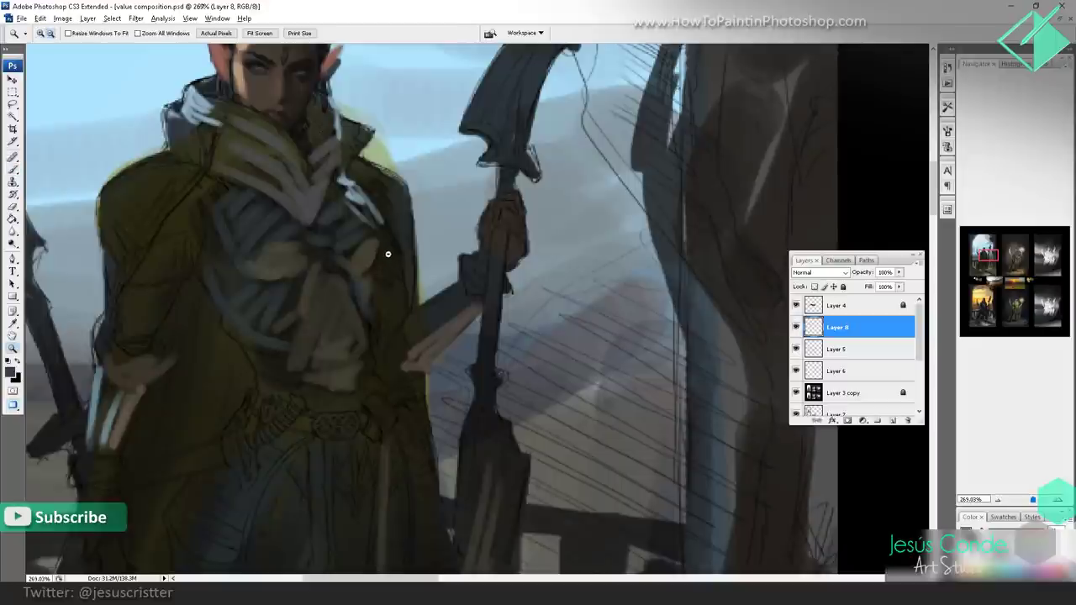
{"action": "left_click", "coordinate": [387, 254], "text": "alt"}
{"action": "left_click", "coordinate": [404, 257], "text": "alt"}
{"action": "left_click", "coordinate": [507, 227], "text": "alt"}
{"action": "left_click_drag", "start_coordinate": [408, 474], "coordinate": [396, 96]}
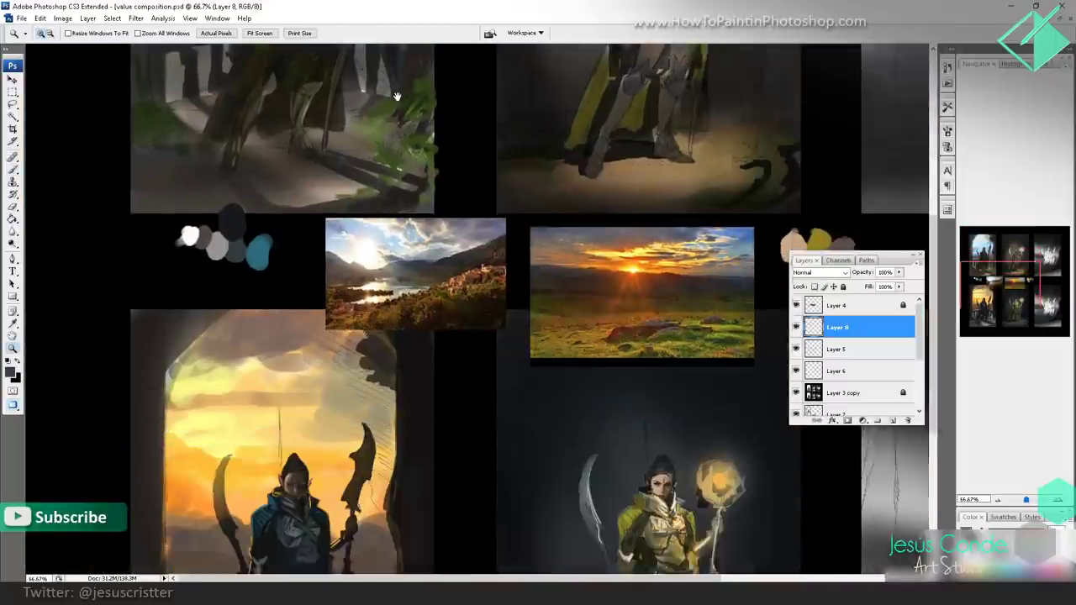
{"action": "mouse_move", "coordinate": [382, 330]}
{"action": "left_mouse_down"}
{"action": "mouse_move", "coordinate": [381, 178]}
{"action": "mouse_move", "coordinate": [375, 336]}
{"action": "left_mouse_up"}
{"action": "left_click_drag", "start_coordinate": [375, 139], "coordinate": [364, 323]}
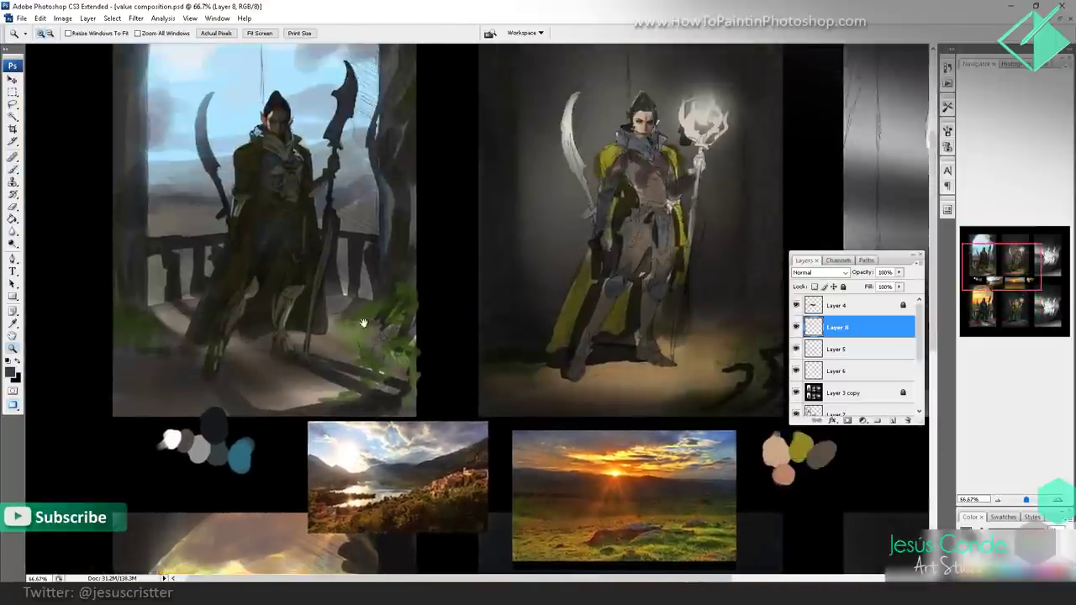
{"action": "scroll", "coordinate": [363, 324], "scroll_direction": "up", "scroll_amount": 5}
{"action": "key", "text": "b"}
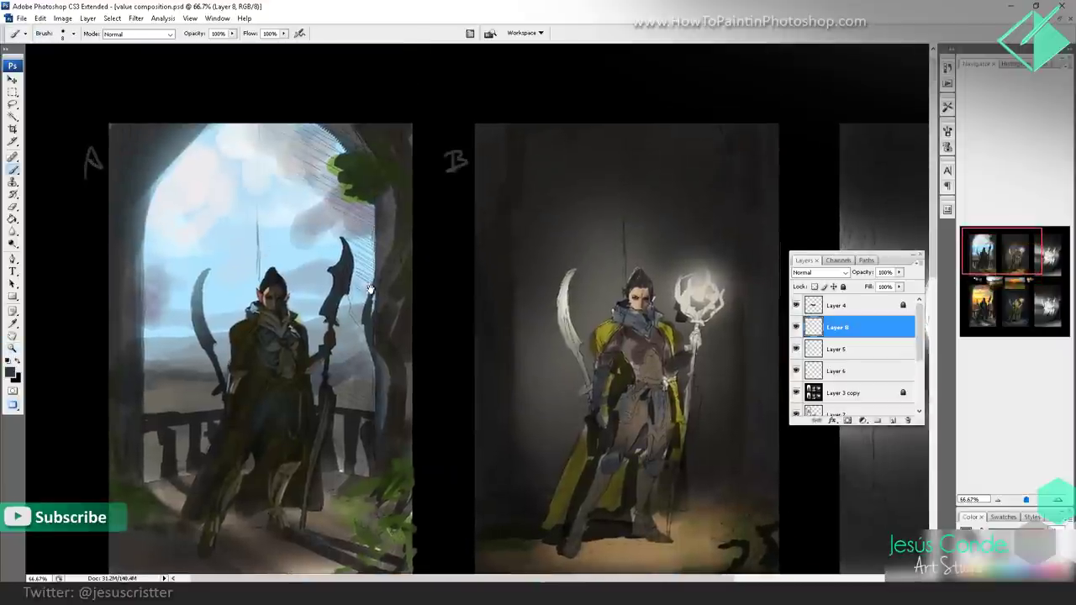
- Handwrite the grey labels C and D beside the two lower coloured thumbnails, and undo the stray stroke
{"action": "scroll", "coordinate": [370, 288], "scroll_direction": "down", "scroll_amount": 10}
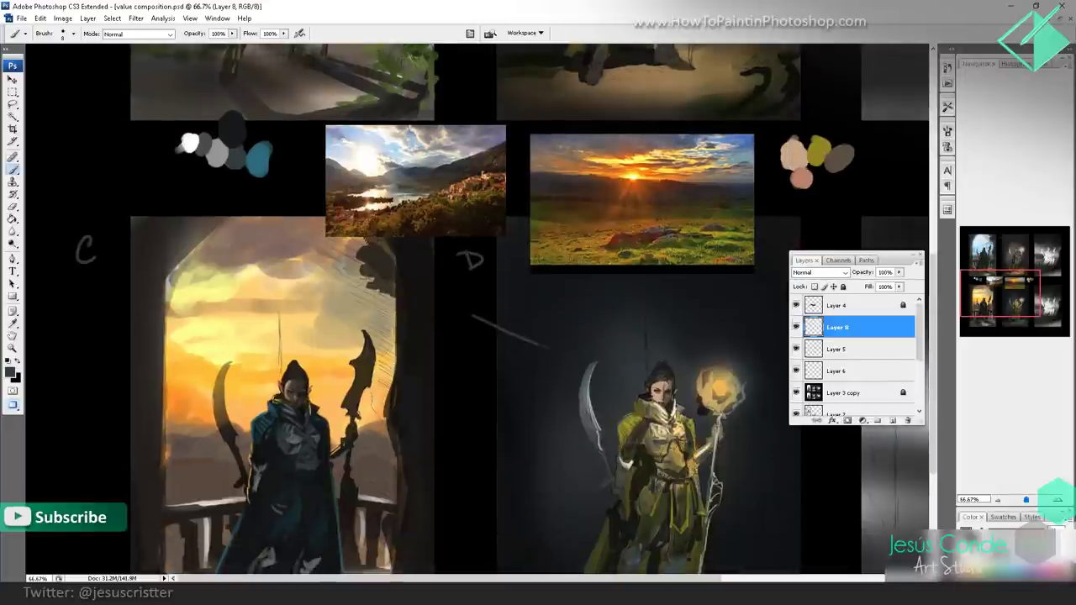
{"action": "scroll", "coordinate": [536, 296], "scroll_direction": "down", "scroll_amount": 5}
{"action": "scroll", "coordinate": [535, 295], "scroll_direction": "up", "scroll_amount": 10}
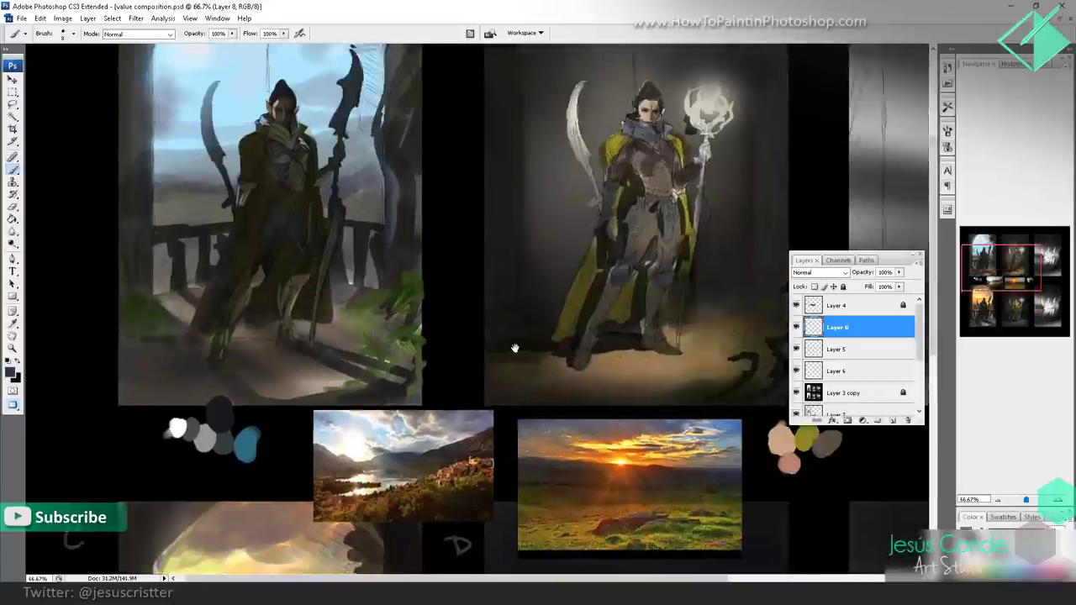
{"action": "left_click_drag", "start_coordinate": [81, 196], "coordinate": [118, 222]}
{"action": "key", "text": "ctrl+z"}
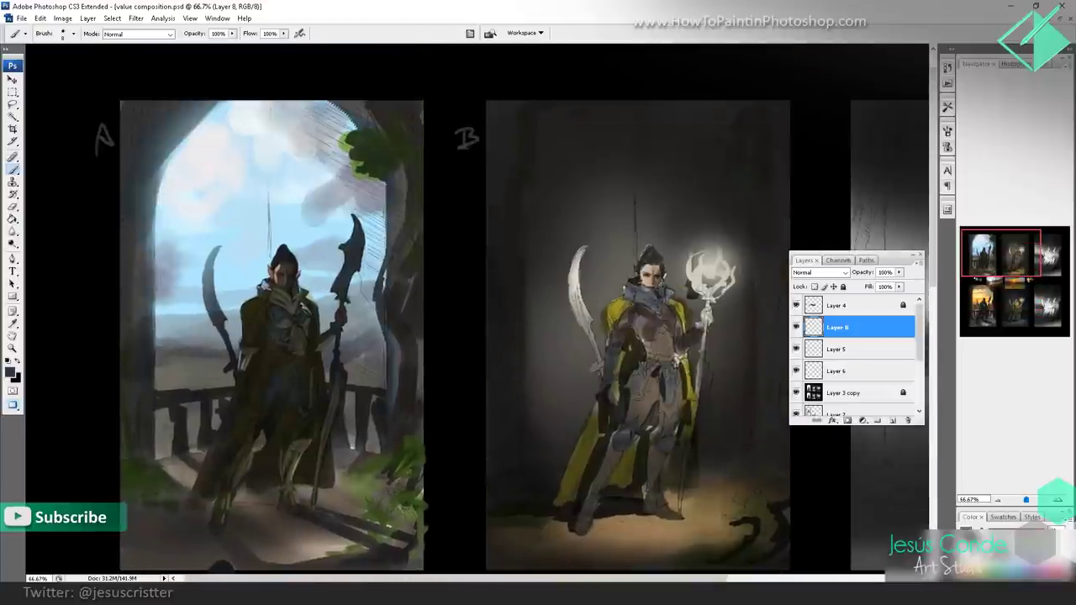
- Sample a light green and paint sunlit leaves on the hanging foliage at the upper right of thumbnail A
{"action": "left_click_drag", "start_coordinate": [465, 423], "coordinate": [474, 265]}
{"action": "scroll", "coordinate": [472, 288], "scroll_direction": "down", "scroll_amount": 4}
{"action": "scroll", "coordinate": [466, 219], "scroll_direction": "up", "scroll_amount": 7}
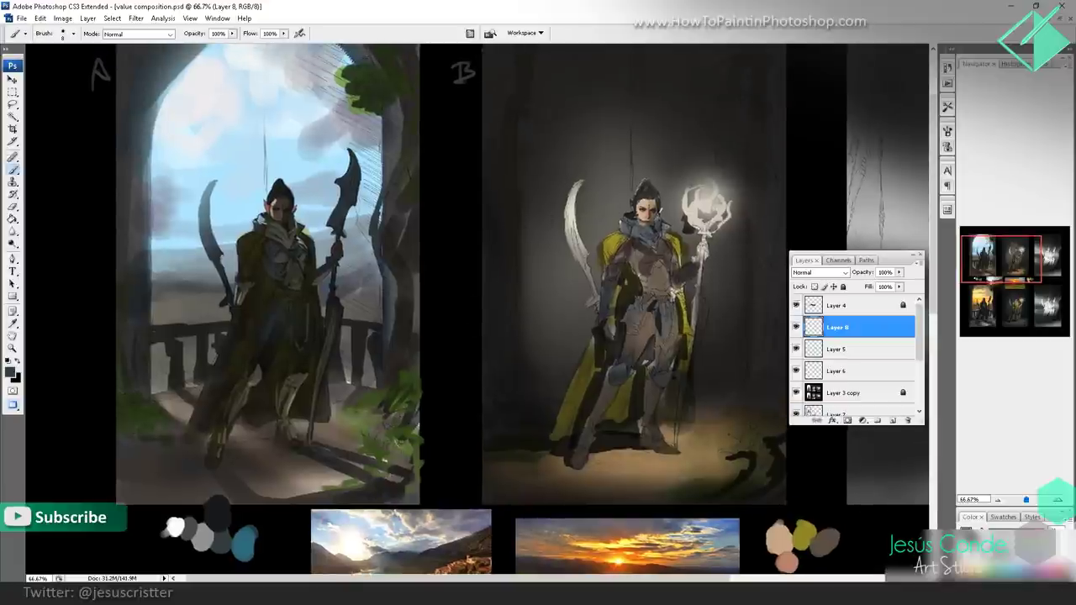
{"action": "scroll", "coordinate": [483, 209], "scroll_direction": "up", "scroll_amount": 2}
{"action": "left_click", "coordinate": [360, 149], "text": "alt"}
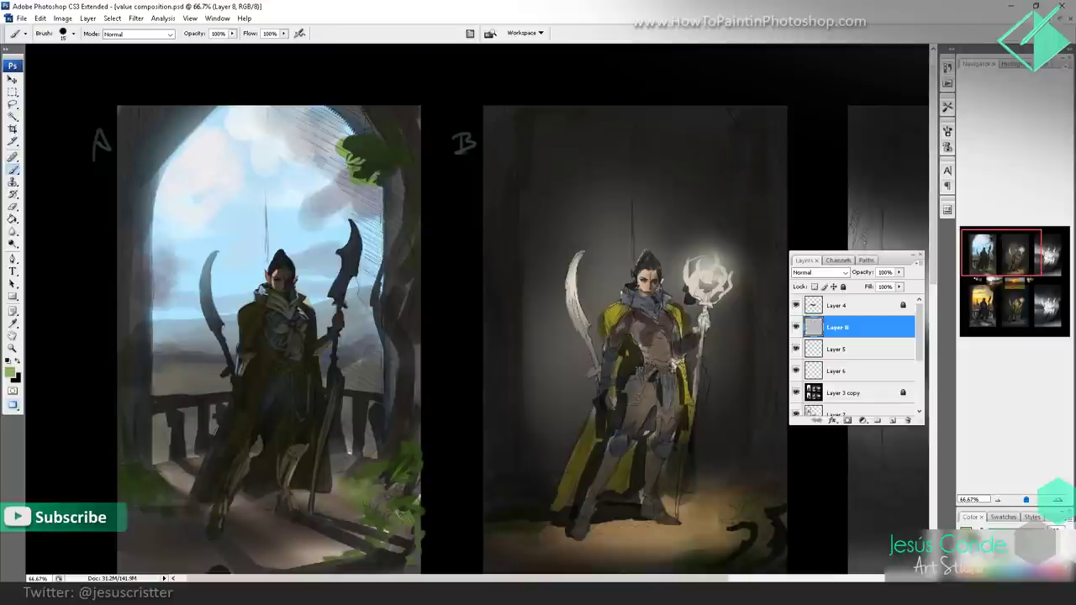
{"action": "left_click_drag", "start_coordinate": [383, 223], "coordinate": [402, 123]}
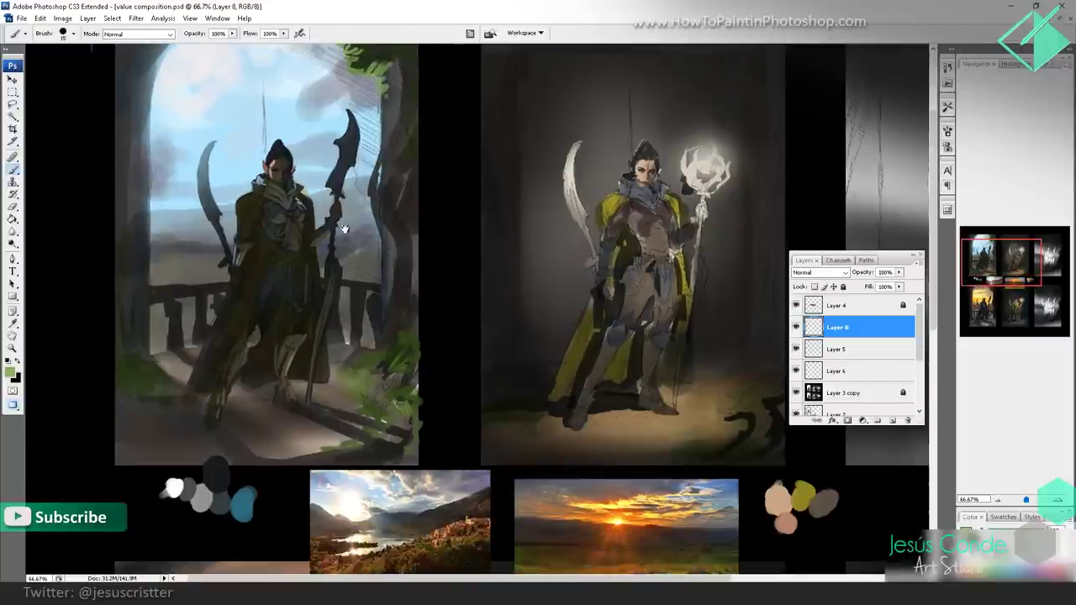
- Sample a brown from the mountain lake photo and paint warm patches on thumbnail A's floor, setting opacity to 50%
{"action": "left_click_drag", "start_coordinate": [369, 312], "coordinate": [369, 222]}
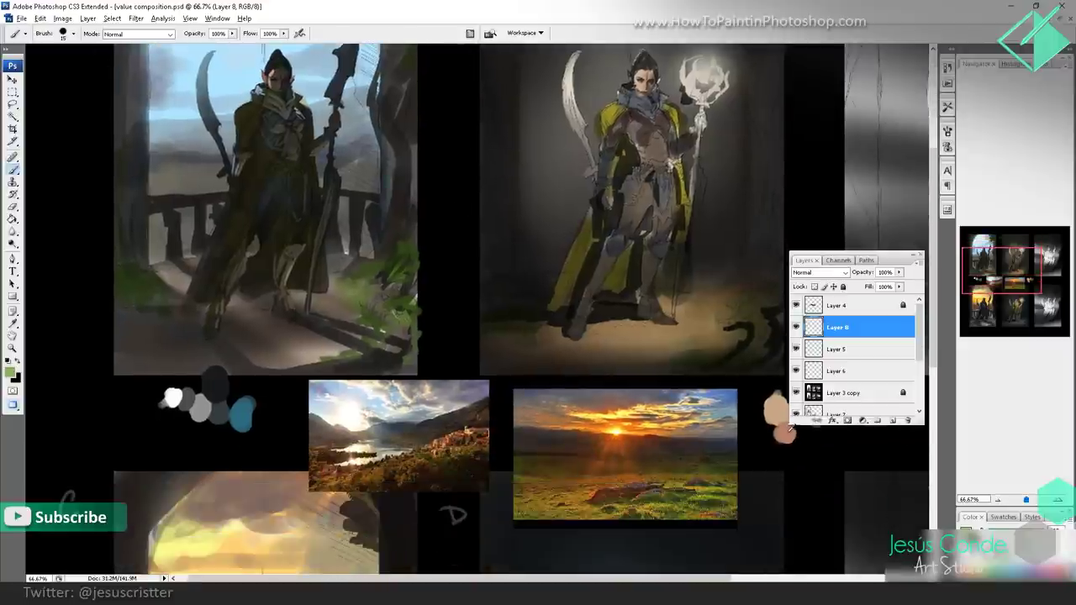
{"action": "left_click", "coordinate": [363, 462], "text": "alt"}
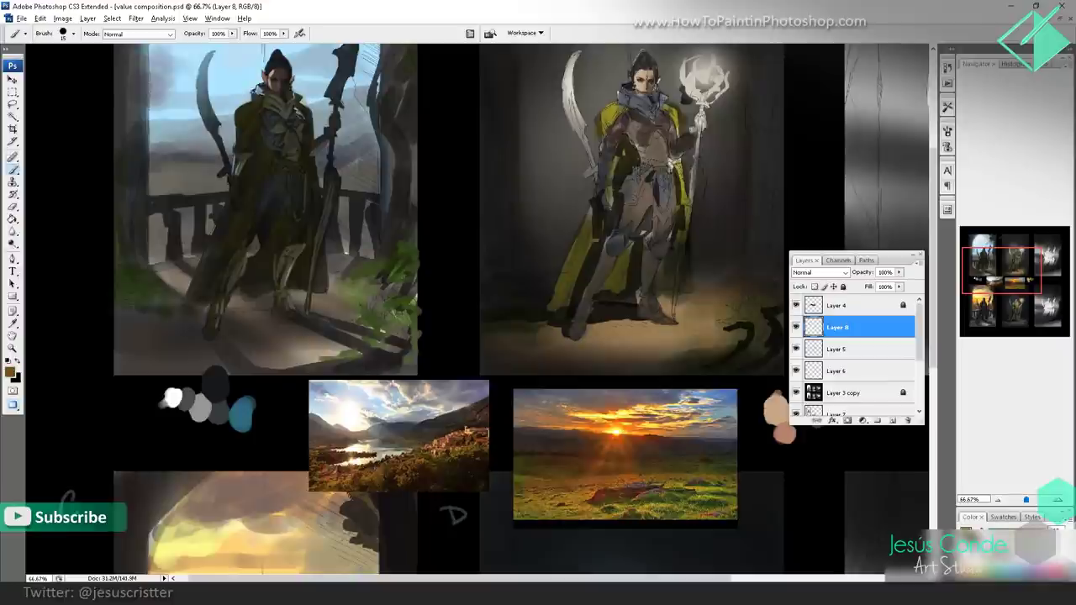
{"action": "left_click_drag", "start_coordinate": [235, 306], "coordinate": [259, 308]}
{"action": "key", "text": "]"}
{"action": "key", "text": "5"}
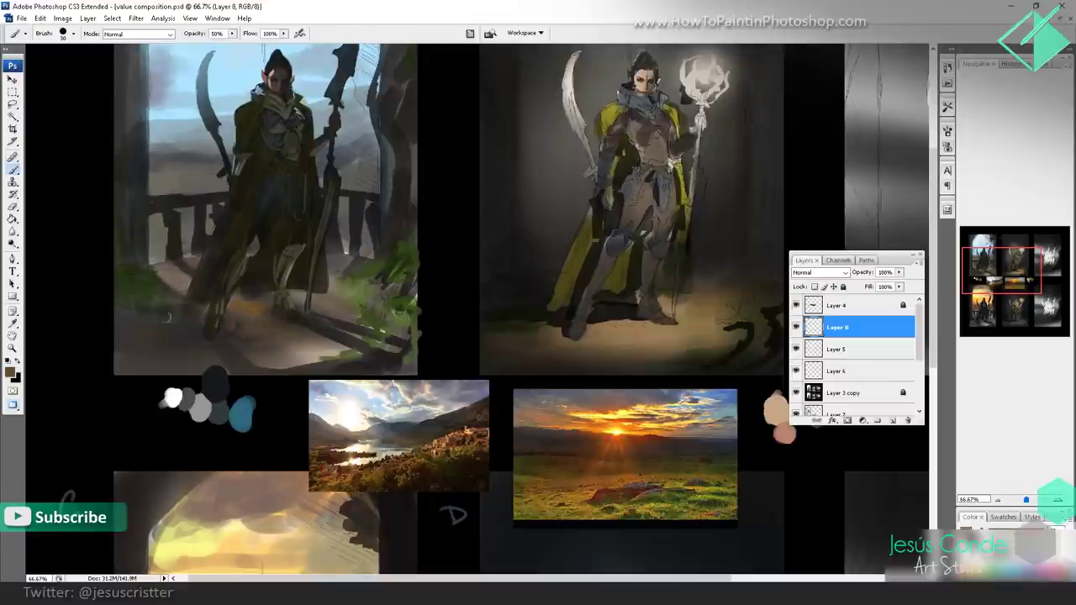
- Sample nearby browns and blend strokes over thumbnail A's floor beside the figure and below the railing, reducing the brush size to 20
{"action": "left_click_drag", "start_coordinate": [167, 318], "coordinate": [116, 359]}
{"action": "left_click", "coordinate": [167, 342], "text": "alt"}
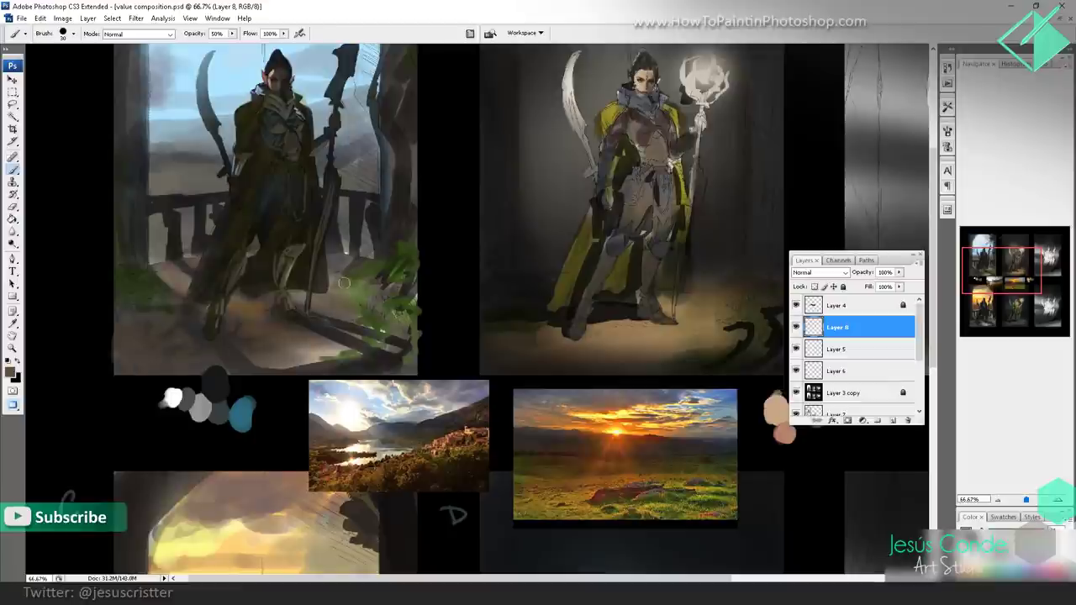
{"action": "left_click_drag", "start_coordinate": [353, 239], "coordinate": [331, 299]}
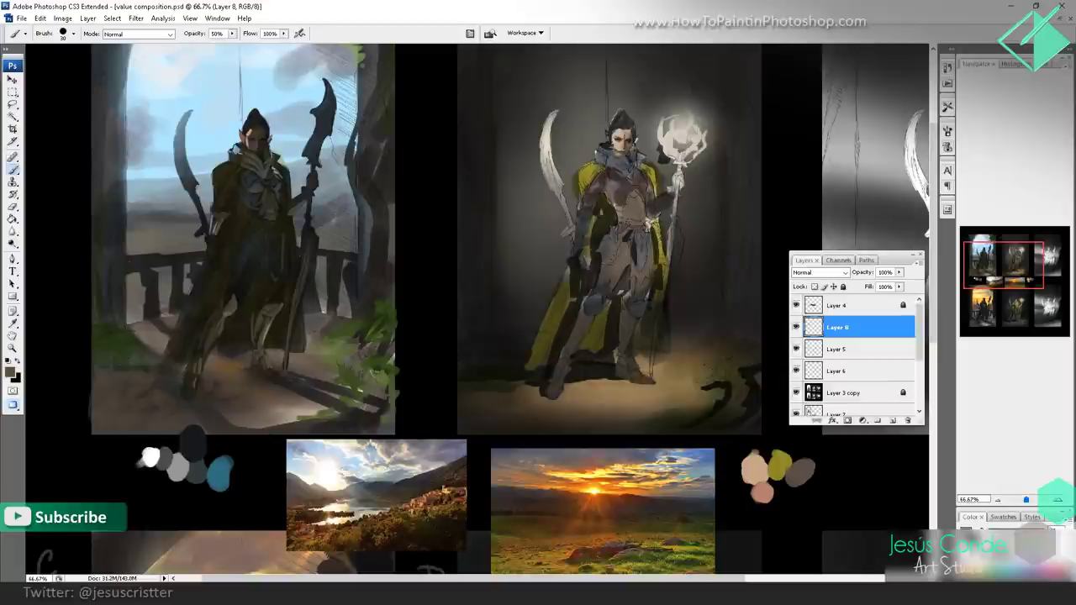
{"action": "key", "text": "bracketleft"}
{"action": "left_click", "coordinate": [146, 343], "text": "alt"}
{"action": "left_click_drag", "start_coordinate": [146, 343], "coordinate": [173, 339]}
{"action": "left_click_drag", "start_coordinate": [117, 364], "coordinate": [132, 369]}
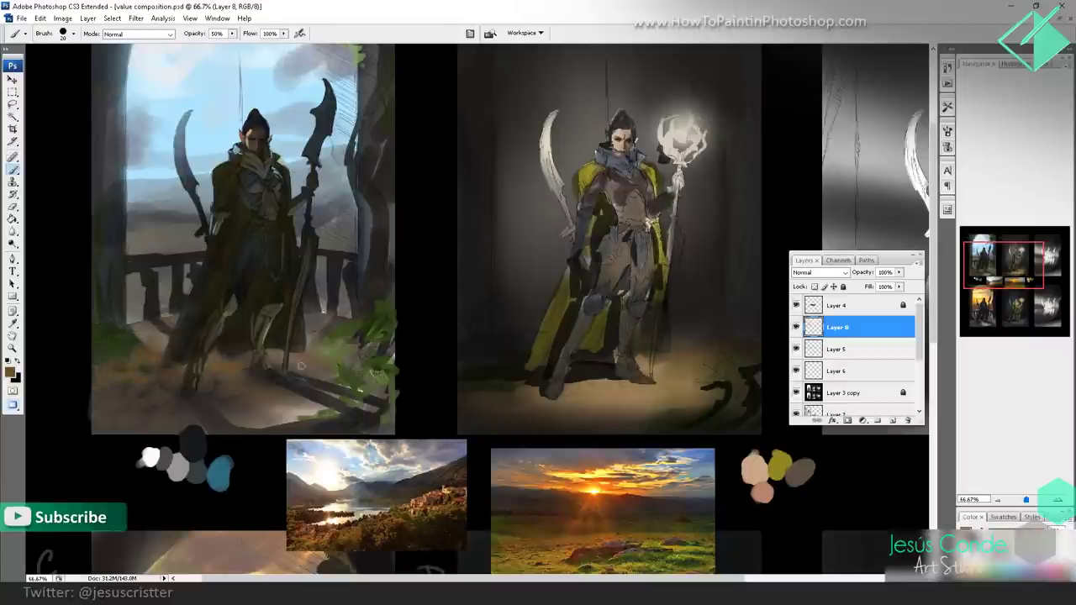
{"action": "left_click_drag", "start_coordinate": [343, 313], "coordinate": [339, 349]}
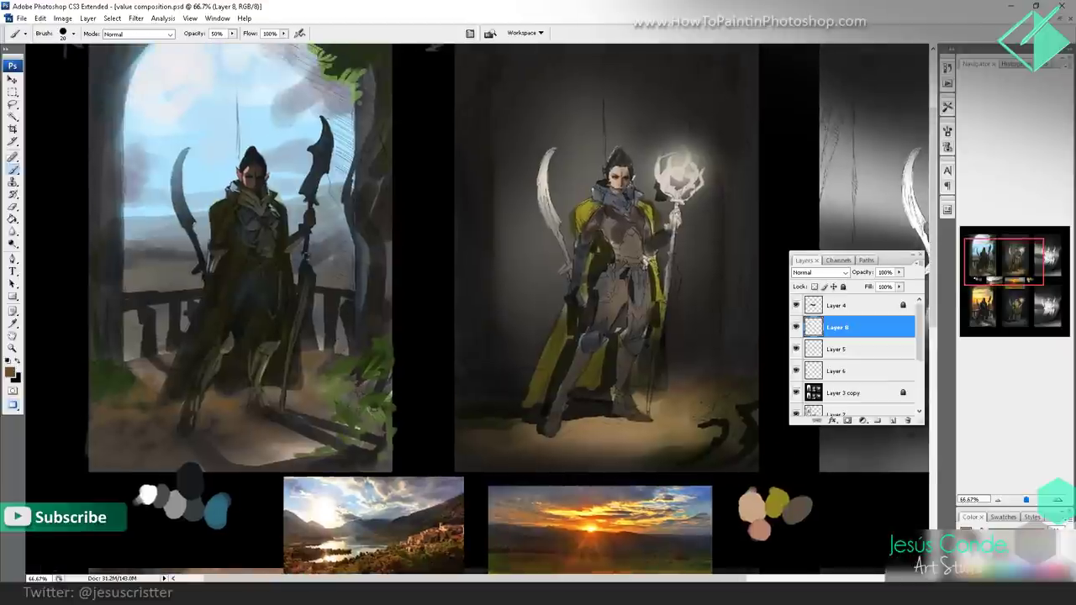
- Sample the light sky blue and paint a thin highlight along the top of thumbnail A's balcony railing with a size 10 brush
{"action": "left_click", "coordinate": [219, 161], "text": "alt"}
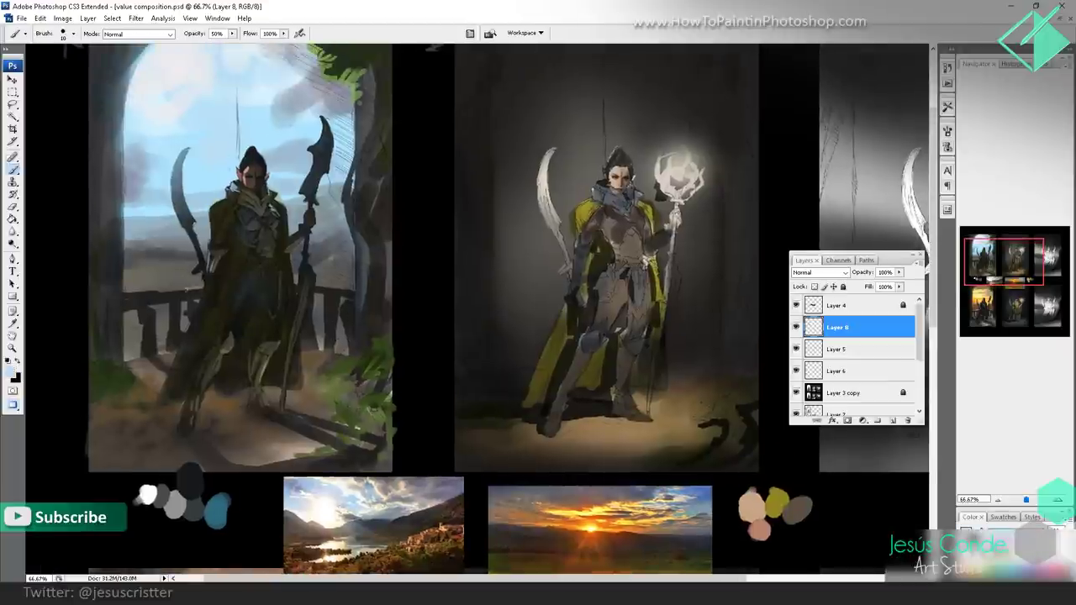
{"action": "left_click_drag", "start_coordinate": [200, 288], "coordinate": [133, 294]}
{"action": "left_click_drag", "start_coordinate": [352, 288], "coordinate": [311, 285]}
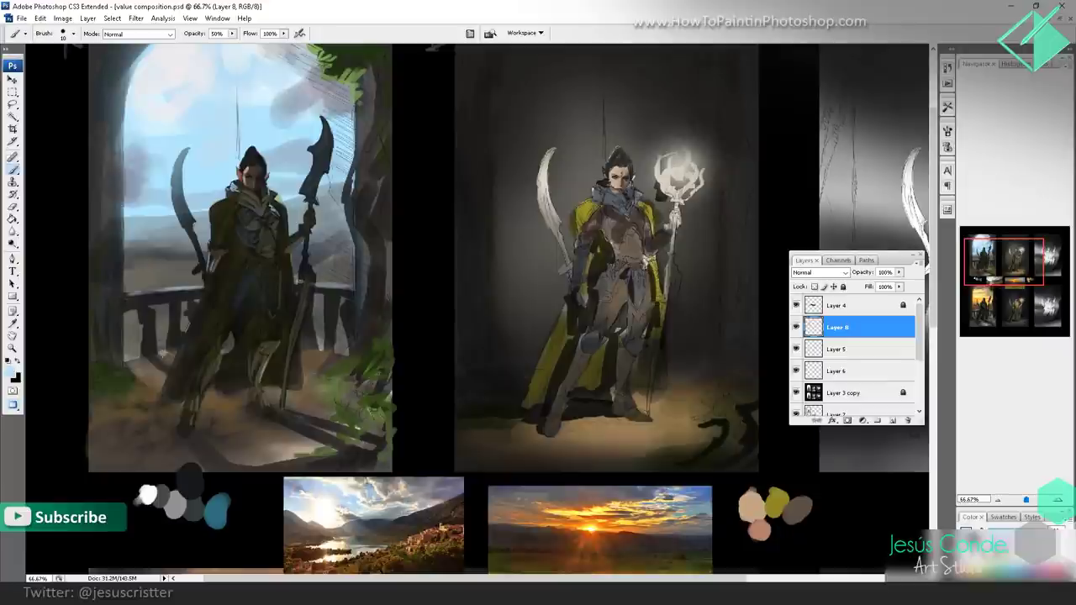
{"action": "left_click", "coordinate": [149, 370], "text": "alt"}
{"action": "left_click", "coordinate": [151, 377], "text": "alt"}
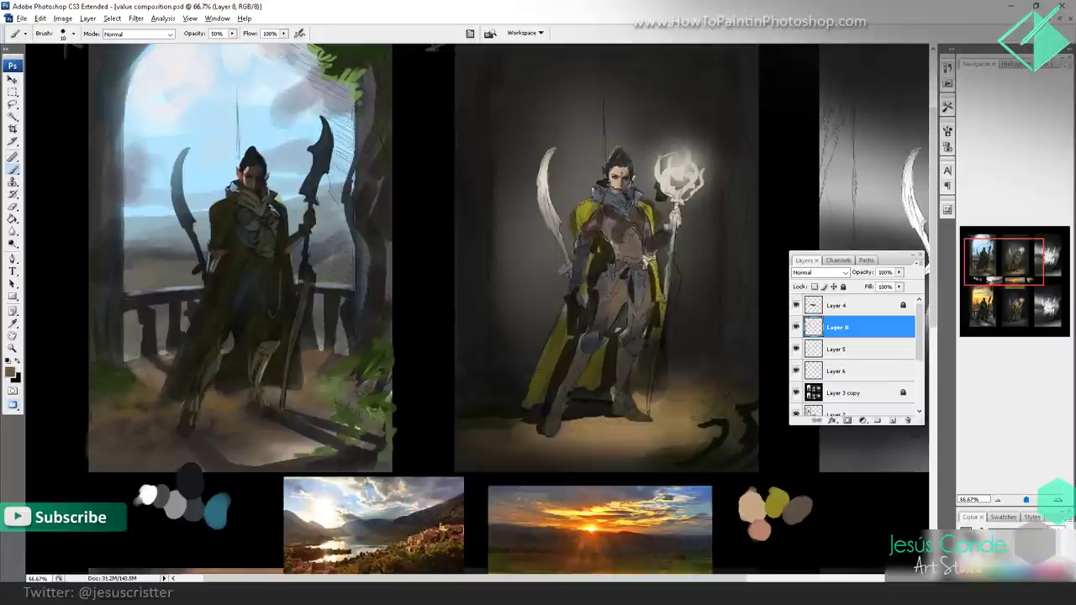
- Compare all six thumbnails on the full sheet and return to the upper coloured ones
{"action": "key", "text": "z"}
{"action": "left_click", "coordinate": [176, 317], "text": "alt"}
{"action": "left_click", "coordinate": [177, 314], "text": "alt"}
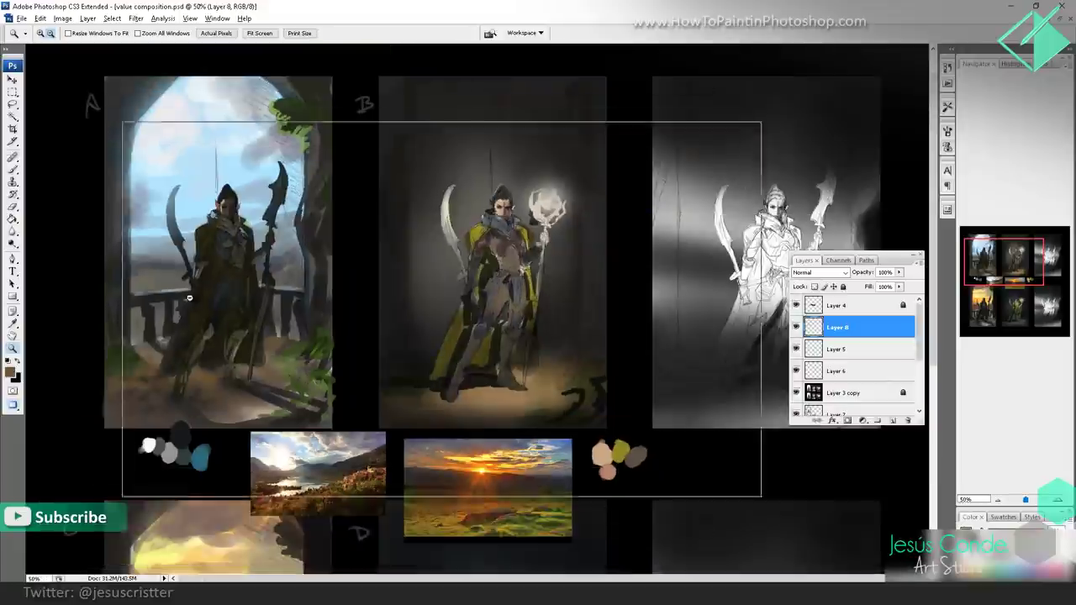
{"action": "left_click", "coordinate": [227, 210], "text": "alt"}
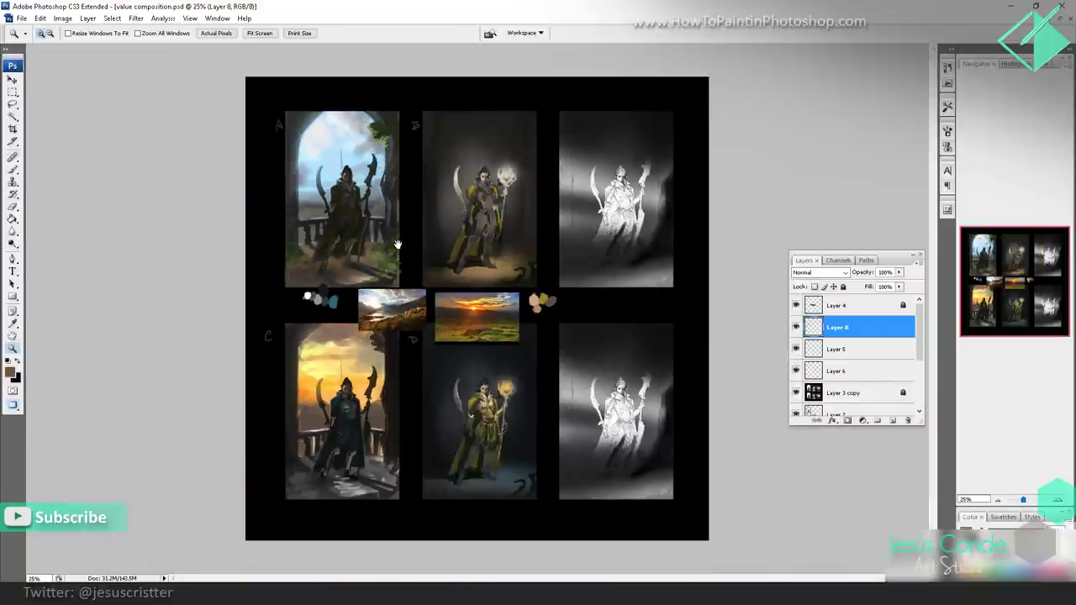
{"action": "left_click", "coordinate": [364, 281]}
{"action": "left_click", "coordinate": [393, 277]}
{"action": "left_click_drag", "start_coordinate": [440, 315], "coordinate": [425, 295]}
{"action": "key", "text": "b"}
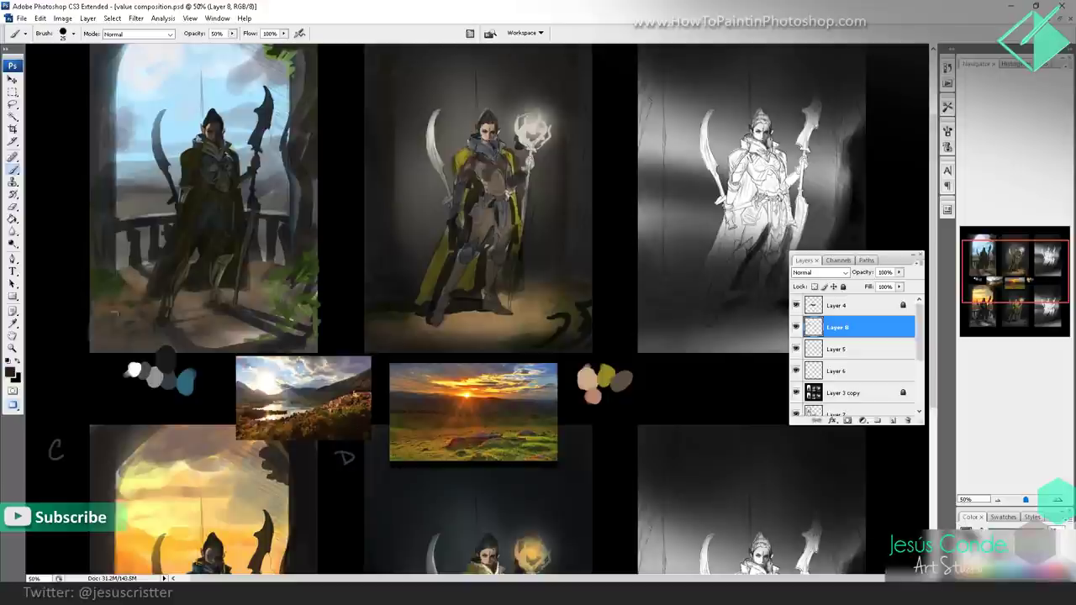
- Sample a dark tone and darken the lower-left corner of thumbnail A's floor with a size 60 brush
{"action": "key", "text": "bracketright"}
{"action": "key", "text": "bracketright"}
{"action": "key", "text": "bracketright"}
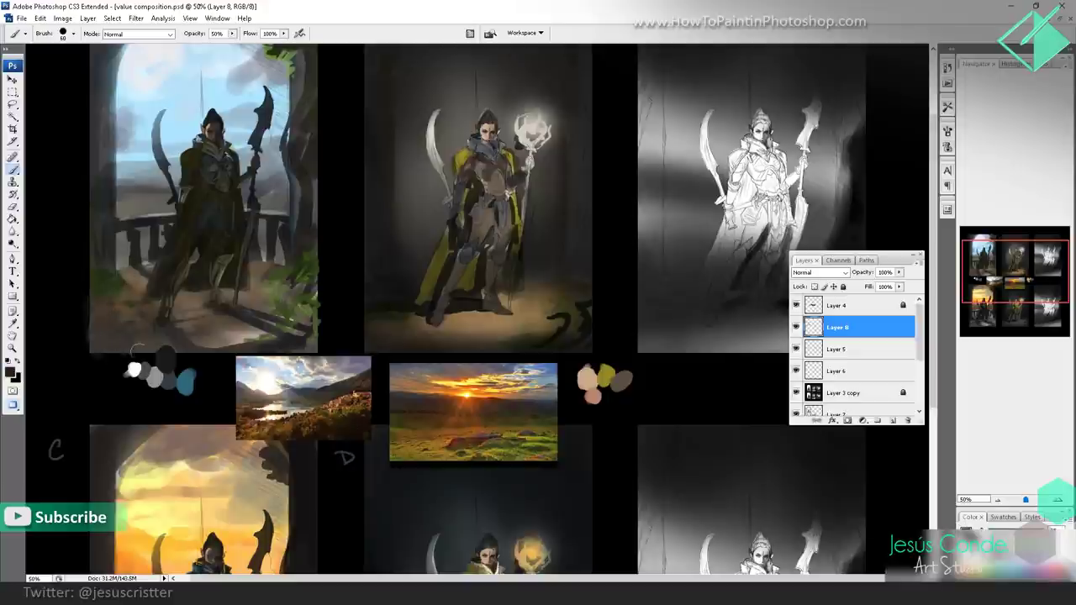
{"action": "left_click", "coordinate": [155, 338], "text": "alt"}
{"action": "left_click_drag", "start_coordinate": [112, 293], "coordinate": [101, 285]}
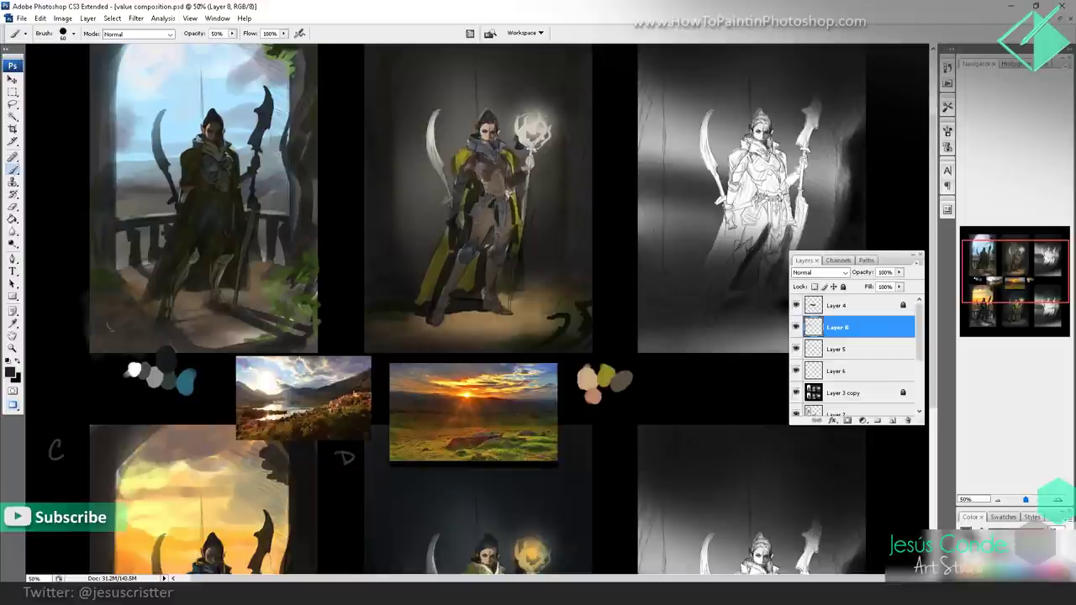
{"action": "left_click_drag", "start_coordinate": [179, 320], "coordinate": [173, 384]}
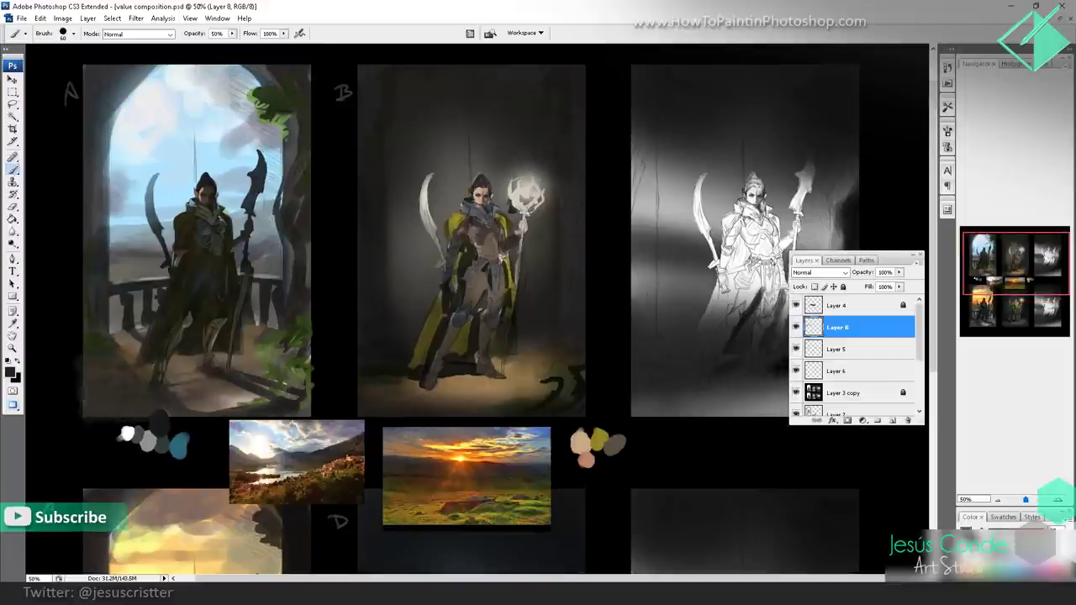
- Sample the yellow-green swatch and paint rim light on the shoulder and collar of thumbnail A's cape with a size 7 brush
{"action": "left_click_drag", "start_coordinate": [239, 279], "coordinate": [238, 263]}
{"action": "key", "text": "z"}
{"action": "left_click_drag", "start_coordinate": [330, 264], "coordinate": [334, 238]}
{"action": "key", "text": "b"}
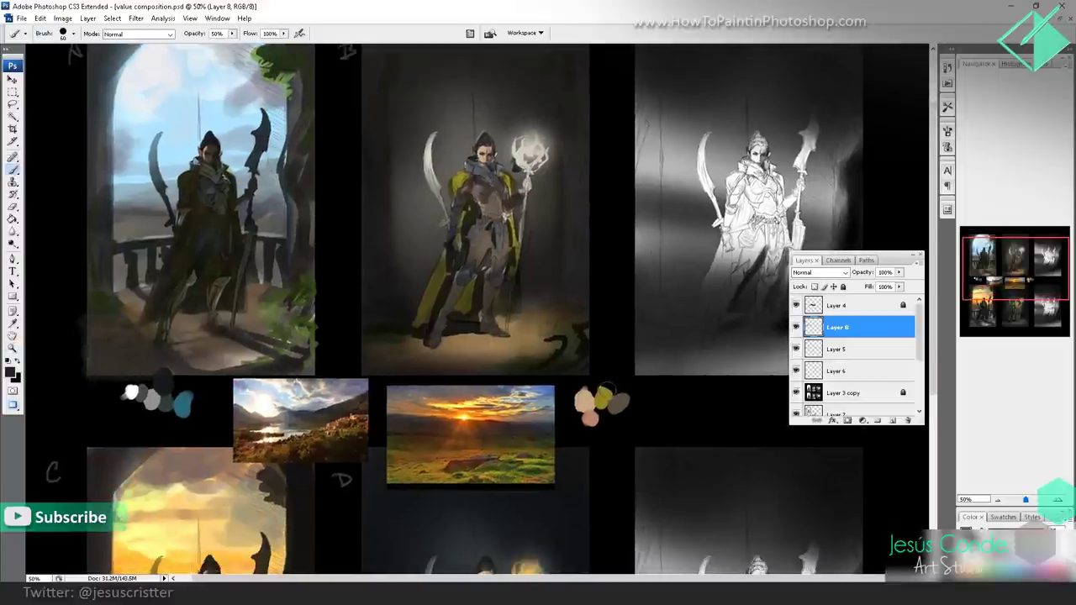
{"action": "left_click", "coordinate": [602, 397], "text": "alt"}
{"action": "key", "text": "ctrl+space"}
{"action": "mouse_move", "coordinate": [322, 133]}
{"action": "left_mouse_down"}
{"action": "mouse_move", "coordinate": [282, 182]}
{"action": "mouse_move", "coordinate": [153, 284]}
{"action": "left_mouse_up"}
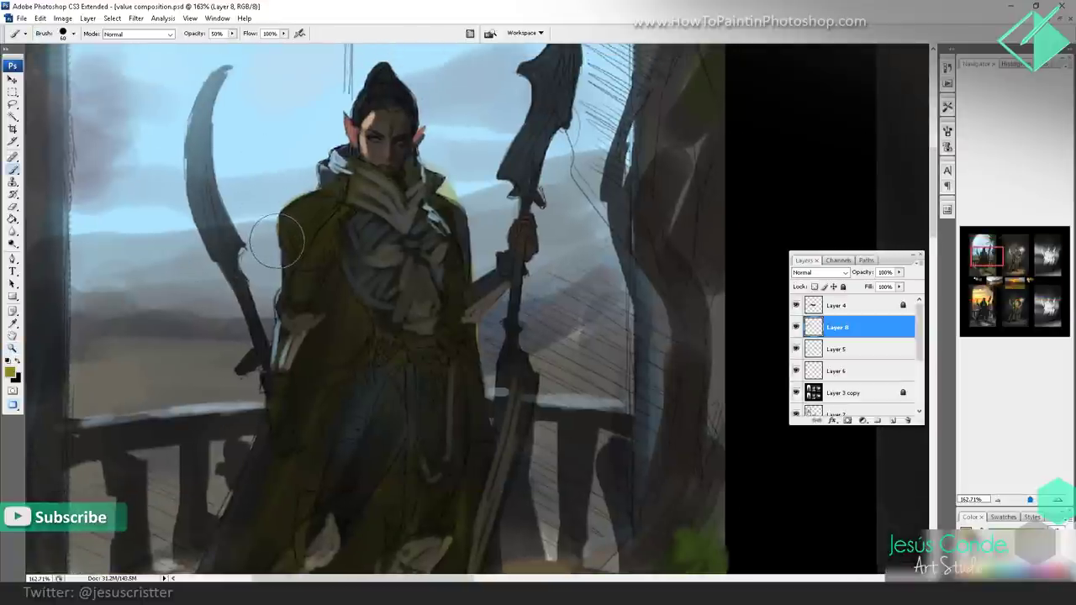
{"action": "key", "text": "bracketleft"}
{"action": "key", "text": "bracketleft"}
{"action": "key", "text": "bracketleft"}
{"action": "key", "text": "bracketleft"}
{"action": "key", "text": "bracketleft"}
{"action": "key", "text": "bracketleft"}
{"action": "key", "text": "bracketleft"}
{"action": "key", "text": "bracketleft"}
{"action": "key", "text": "bracketleft"}
{"action": "mouse_move", "coordinate": [283, 270]}
{"action": "left_mouse_down"}
{"action": "mouse_move", "coordinate": [284, 216]}
{"action": "mouse_move", "coordinate": [284, 274]}
{"action": "mouse_move", "coordinate": [291, 213]}
{"action": "mouse_move", "coordinate": [323, 172]}
{"action": "mouse_move", "coordinate": [335, 190]}
{"action": "mouse_move", "coordinate": [345, 171]}
{"action": "mouse_move", "coordinate": [326, 180]}
{"action": "left_mouse_up"}
{"action": "left_click_drag", "start_coordinate": [406, 159], "coordinate": [382, 150]}
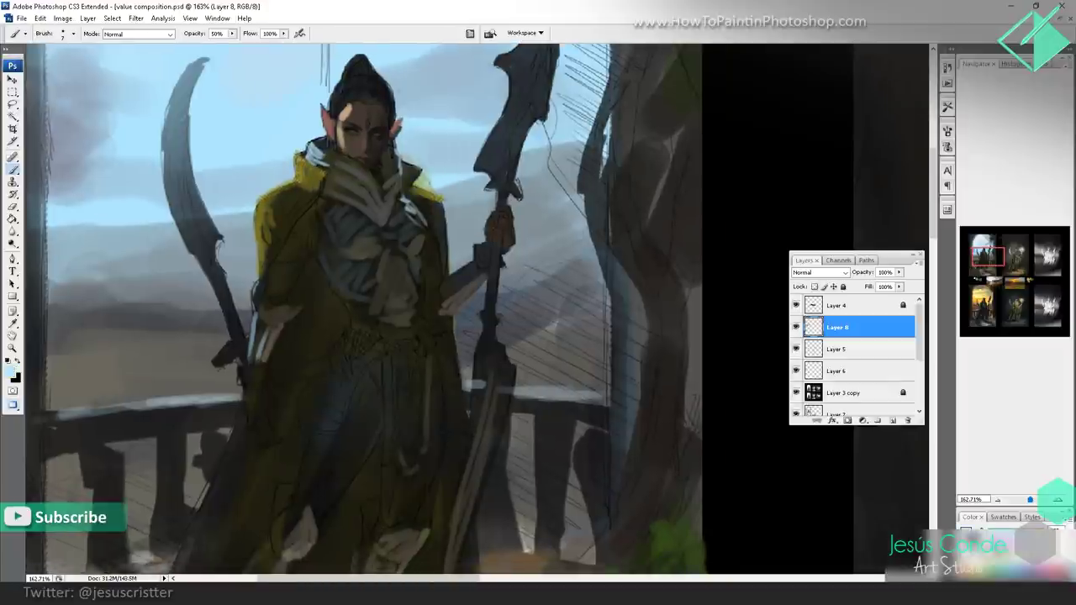
{"action": "mouse_move", "coordinate": [425, 181]}
{"action": "left_mouse_down"}
{"action": "mouse_move", "coordinate": [435, 191]}
{"action": "mouse_move", "coordinate": [432, 145]}
{"action": "left_mouse_up"}
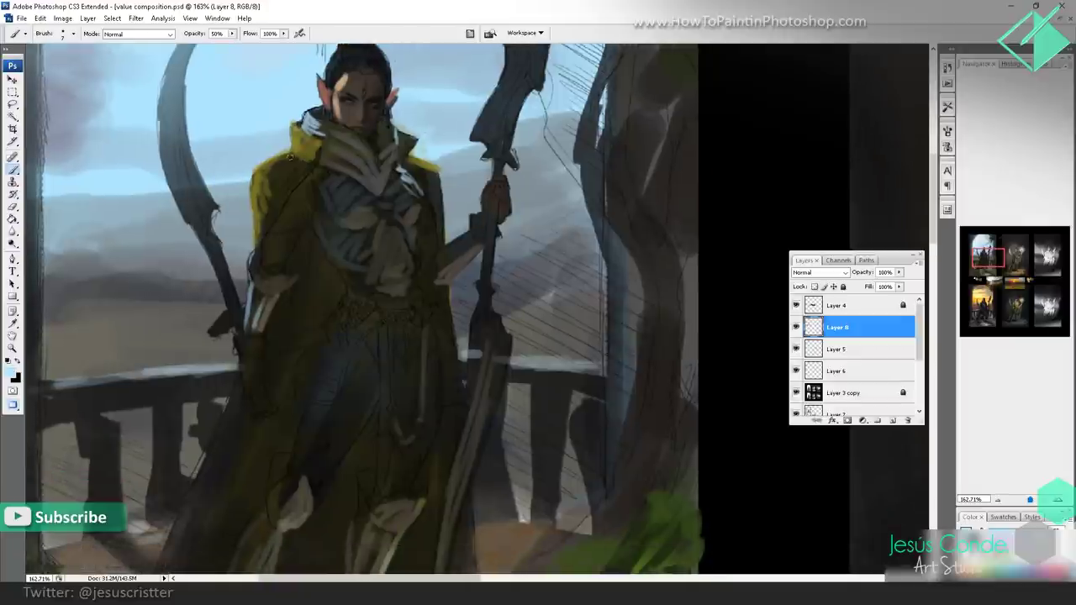
- Sample the cape's yellow-green and paint thin rim light down both outer edges of thumbnail A's cape
{"action": "left_click", "coordinate": [290, 158], "text": "alt"}
{"action": "left_click_drag", "start_coordinate": [249, 284], "coordinate": [284, 132]}
{"action": "mouse_move", "coordinate": [274, 199]}
{"action": "left_mouse_down"}
{"action": "mouse_move", "coordinate": [234, 325]}
{"action": "mouse_move", "coordinate": [204, 374]}
{"action": "left_mouse_up"}
{"action": "left_click_drag", "start_coordinate": [174, 461], "coordinate": [160, 500]}
{"action": "left_click_drag", "start_coordinate": [438, 215], "coordinate": [387, 214]}
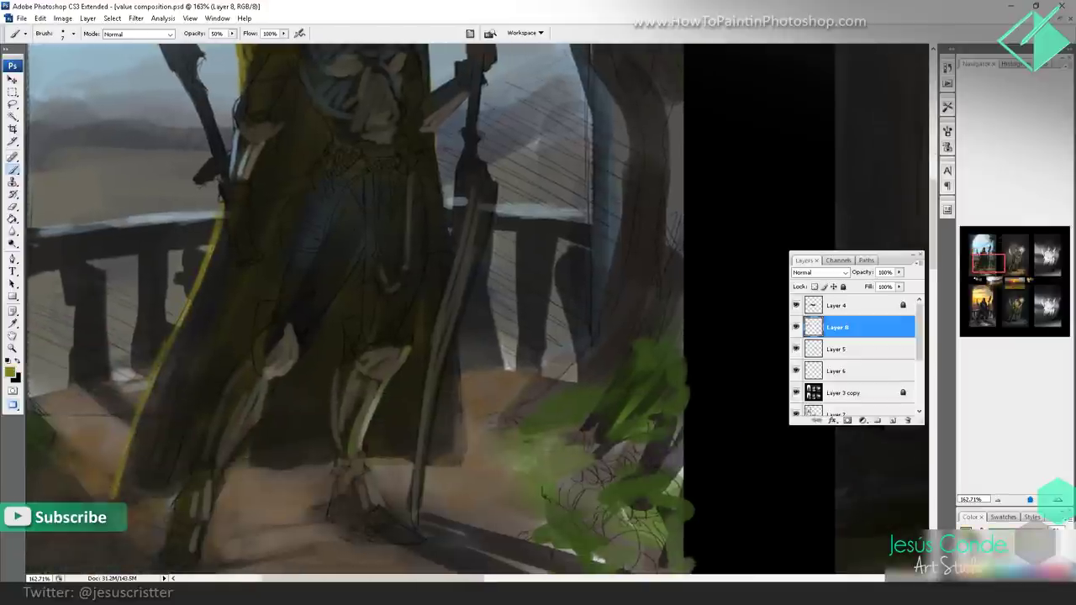
{"action": "left_click_drag", "start_coordinate": [459, 328], "coordinate": [467, 467]}
{"action": "left_click_drag", "start_coordinate": [435, 137], "coordinate": [447, 232]}
{"action": "left_click", "coordinate": [492, 201], "text": "ctrl+alt"}
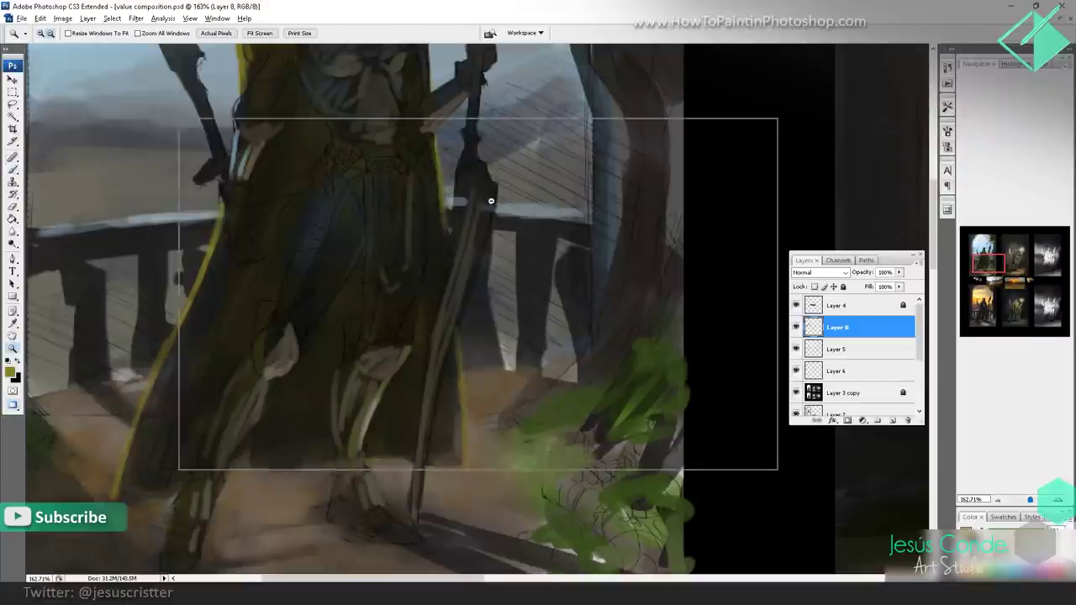